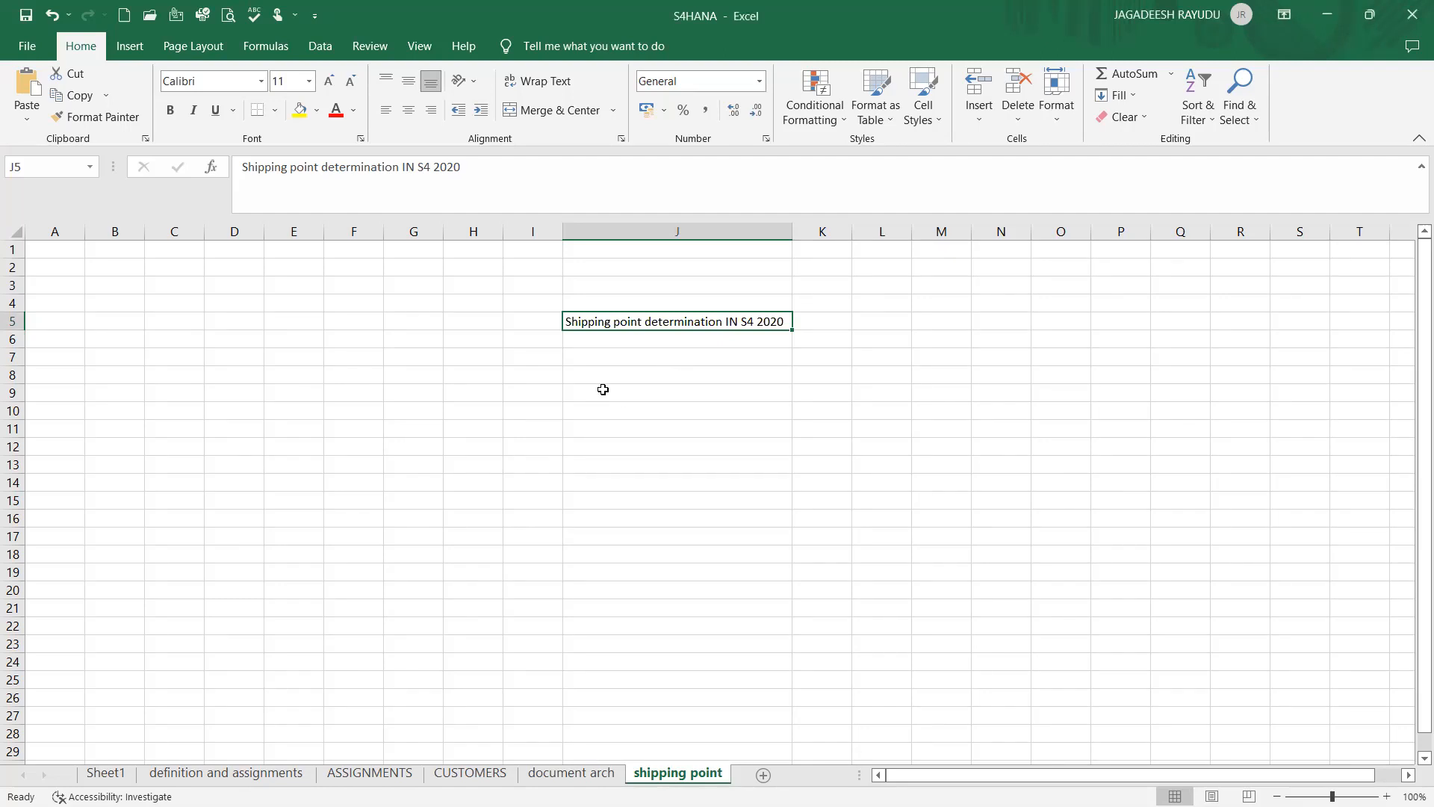
pyautogui.click(583, 375)
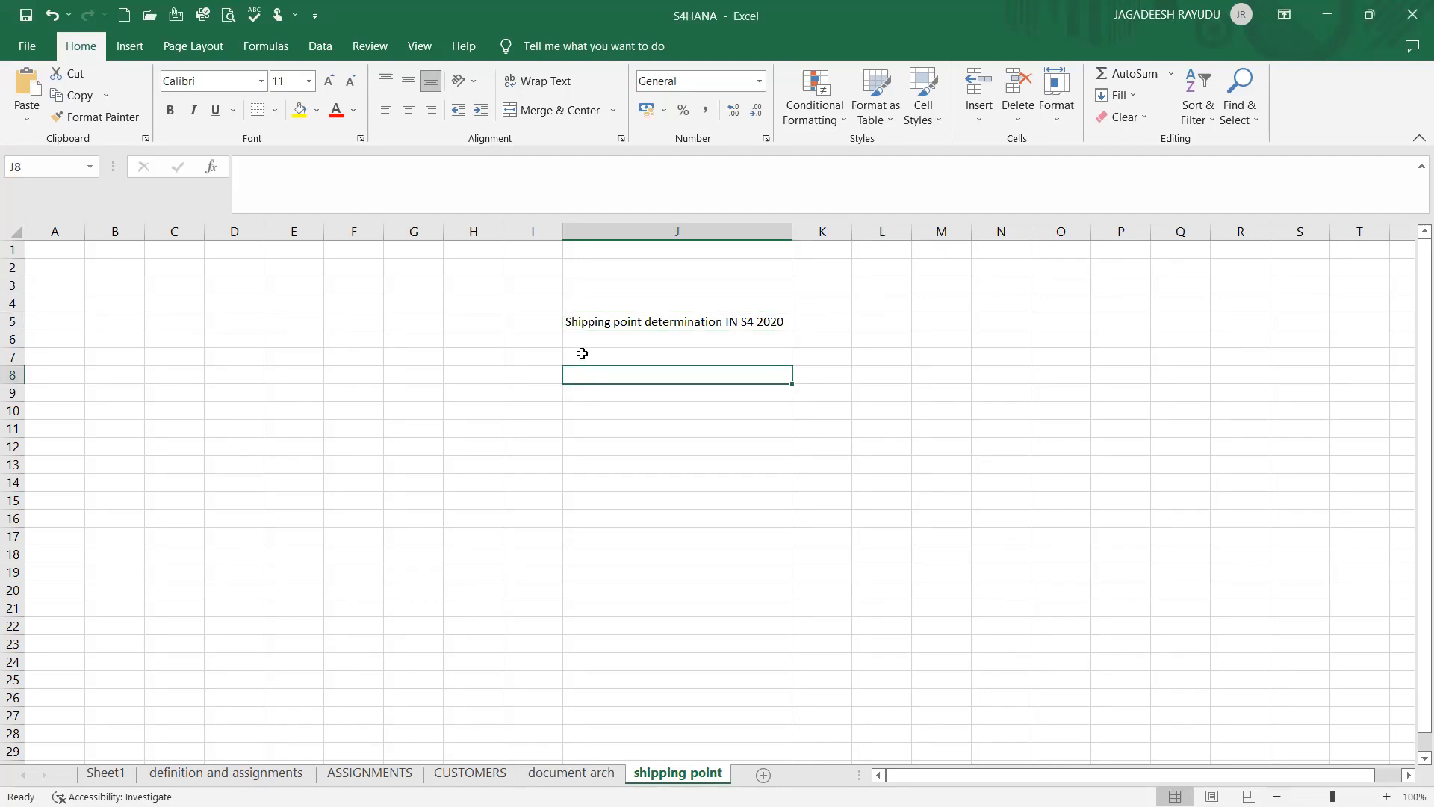
pyautogui.click(522, 355)
pyautogui.click(718, 369)
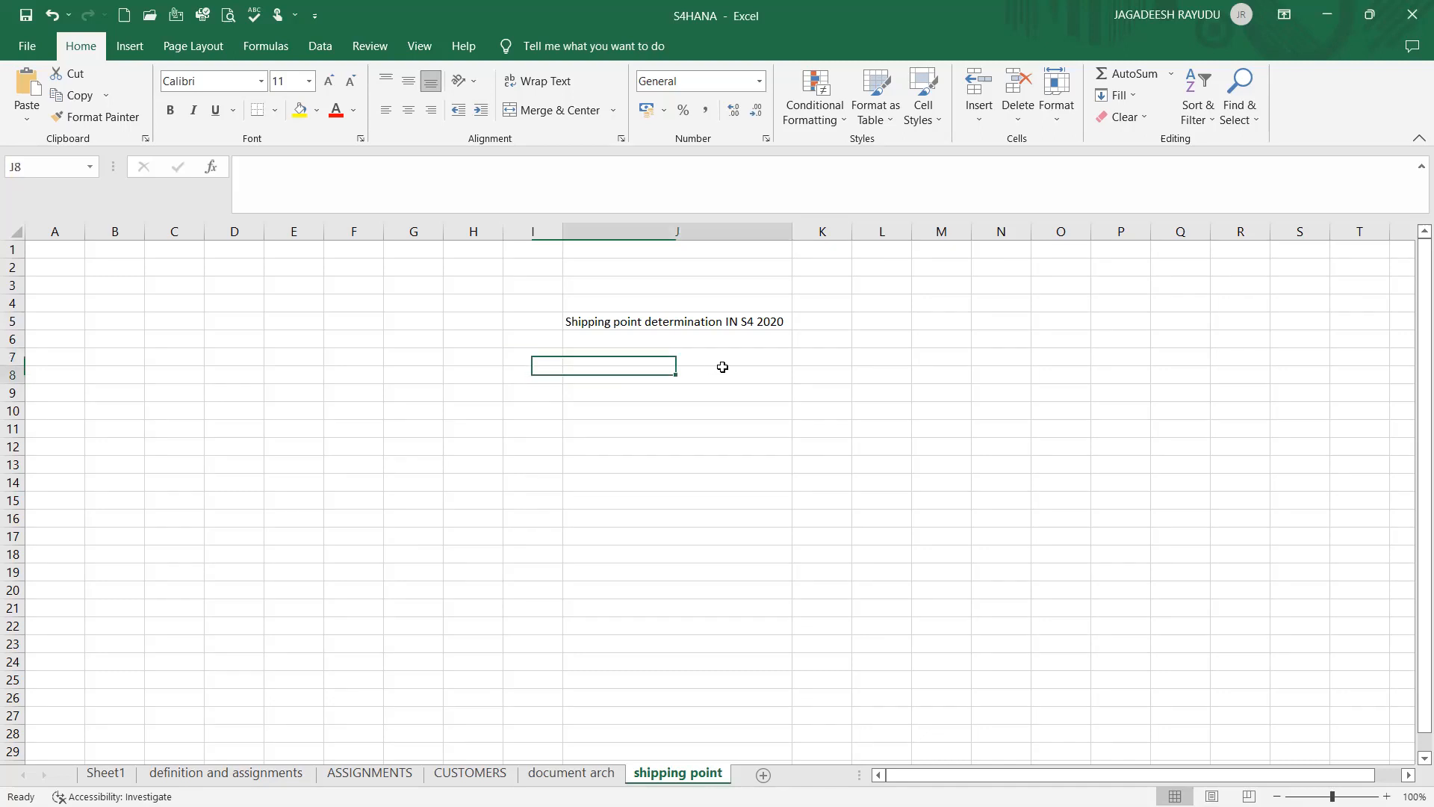
pyautogui.click(586, 329)
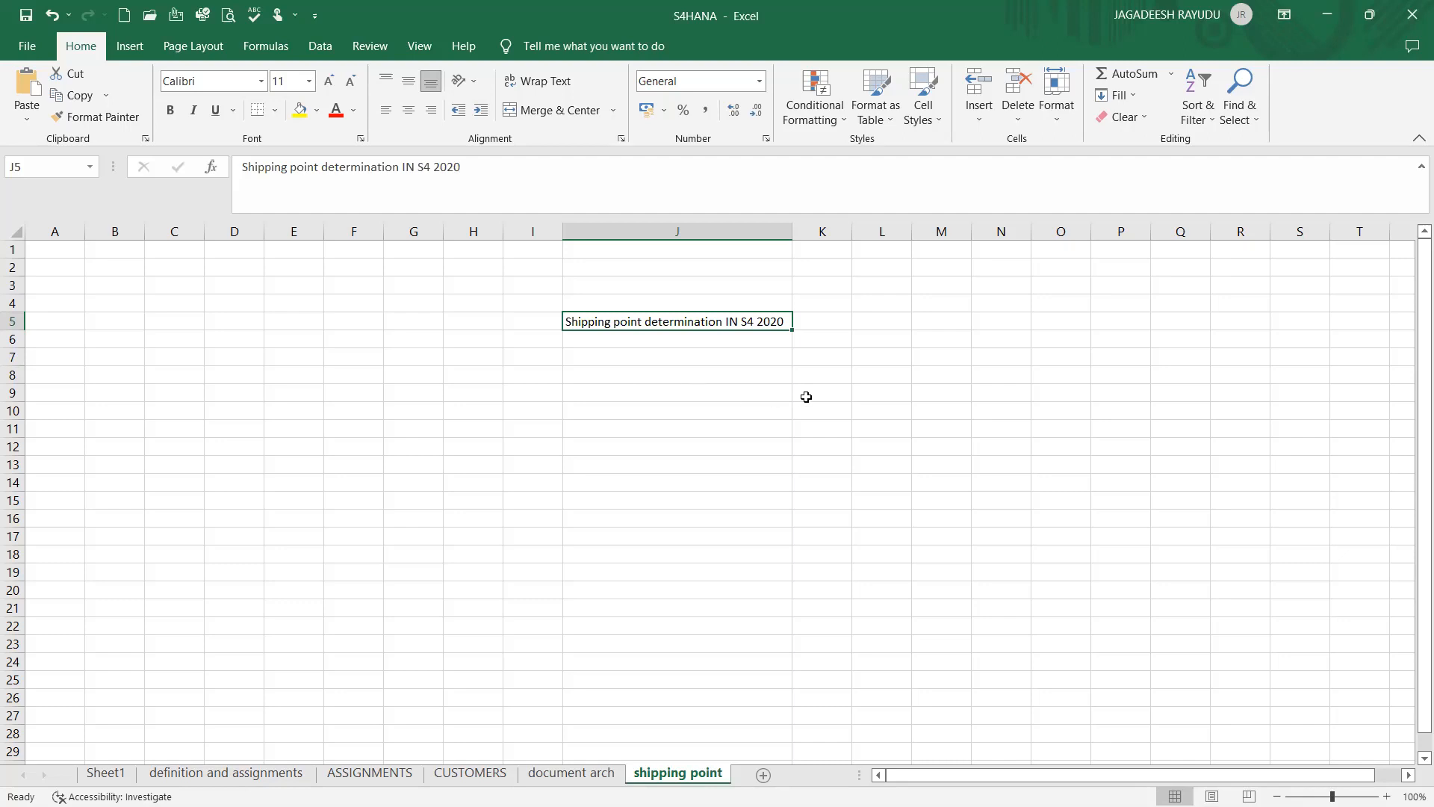
# Enter the headings PLANT in cell L9 and CUSTOMER in cell P9.
pyautogui.click(864, 391)
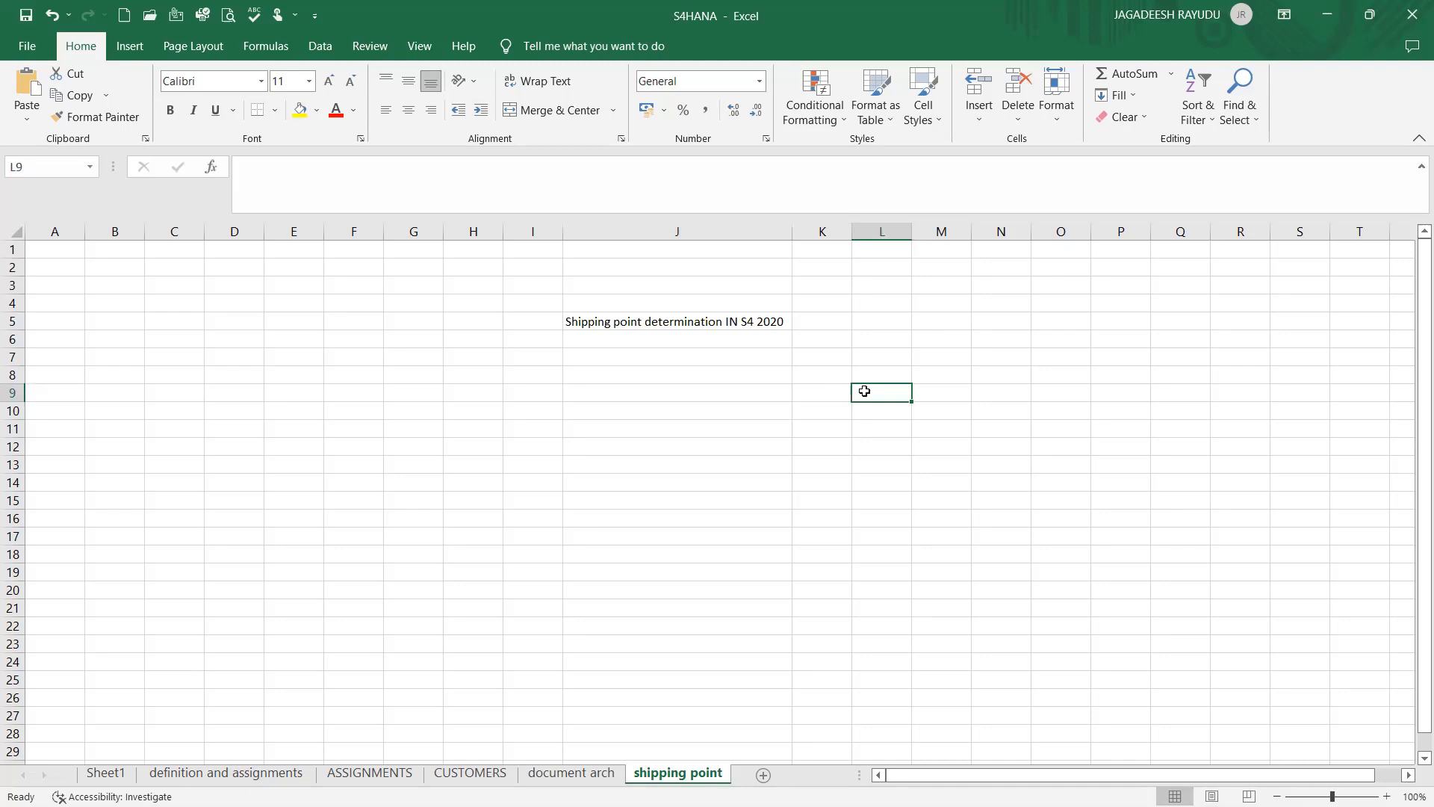
pyautogui.write('PAN')
pyautogui.press('BackSpace')
pyautogui.press('BackSpace')
pyautogui.write('LANT')
pyautogui.click(873, 427)
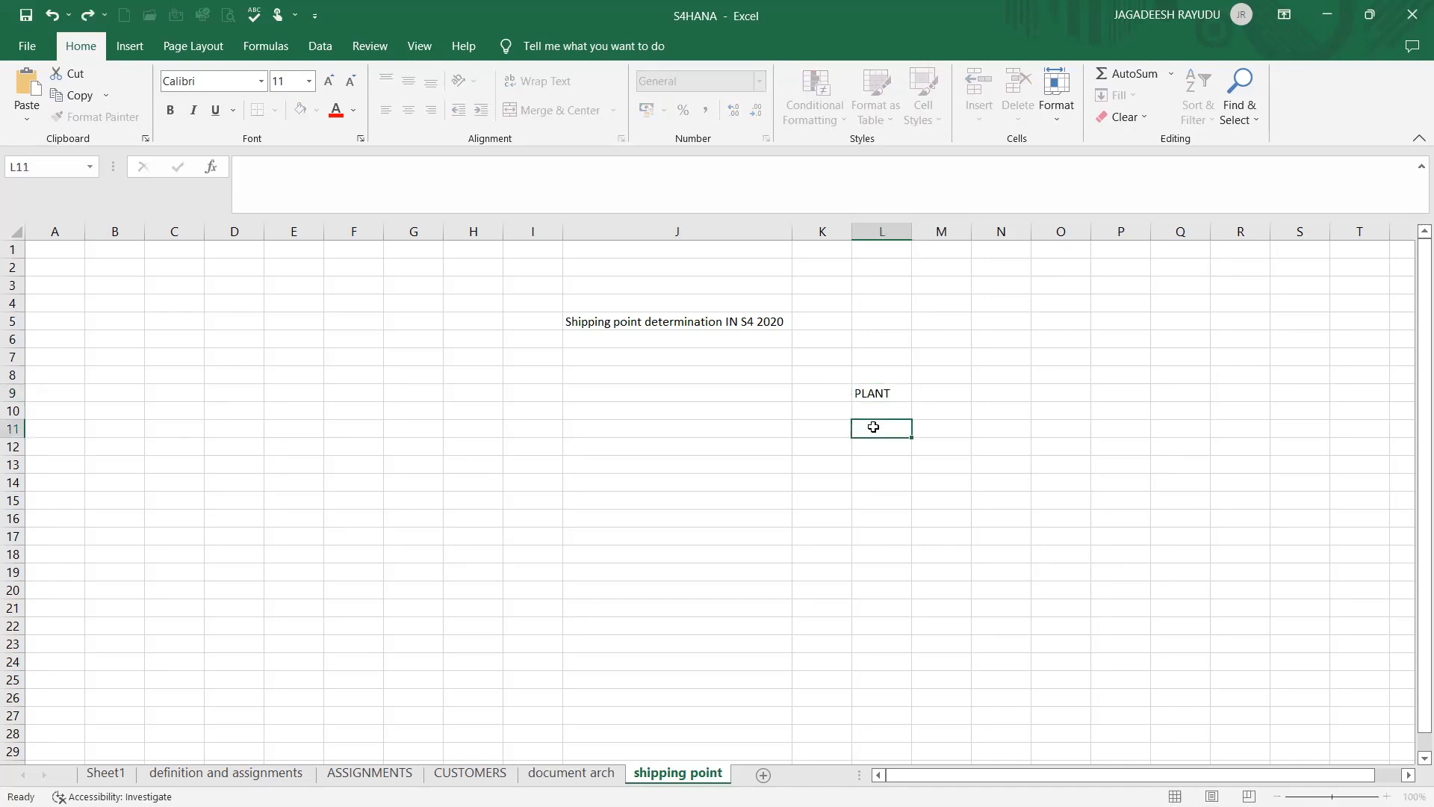
pyautogui.click(903, 393)
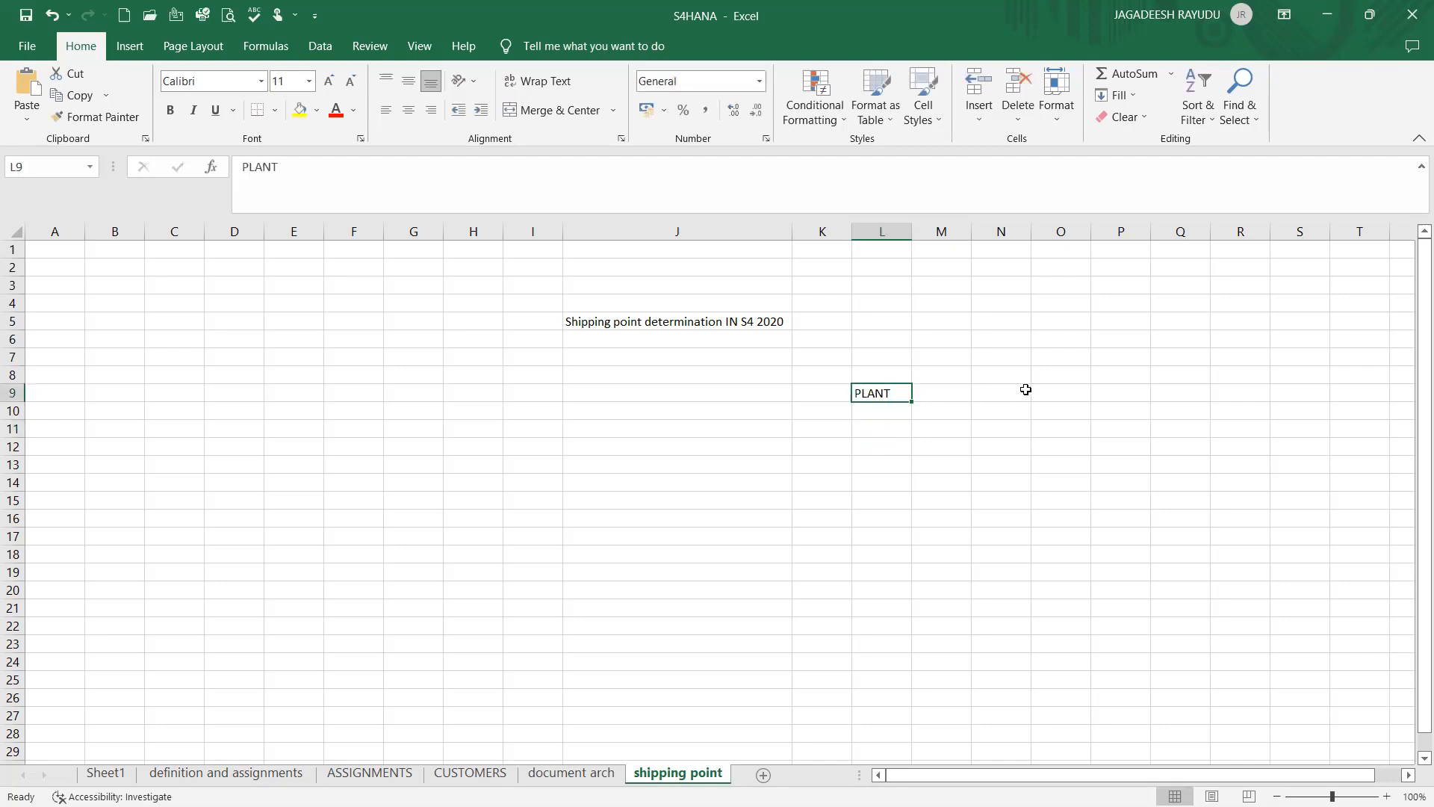
pyautogui.click(1146, 388)
pyautogui.write('CUST')
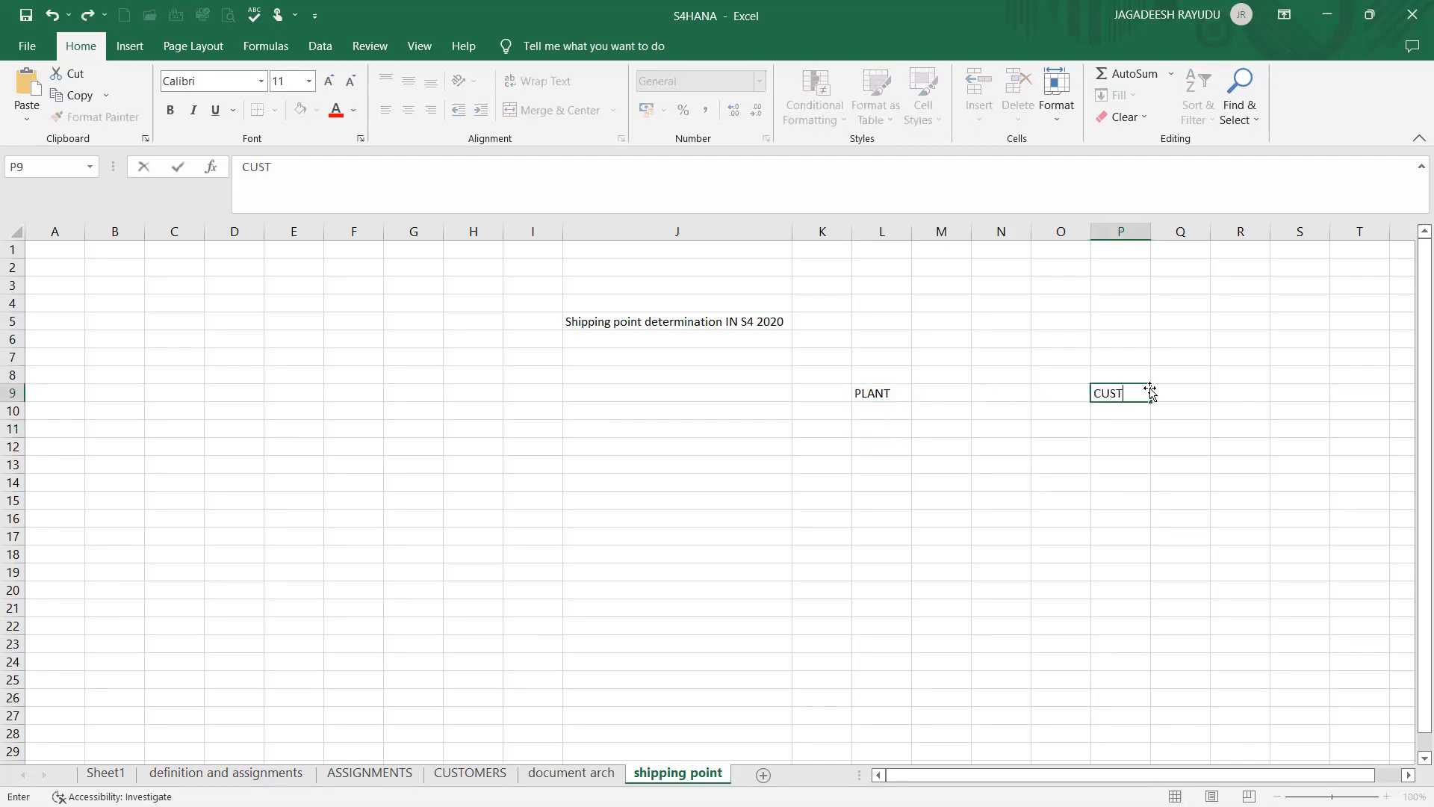
pyautogui.write('OMER')
# Fill in the customer example with X in Q11, LONDON in Q12 and UK in P12.
pyautogui.click(1169, 426)
pyautogui.write('X')
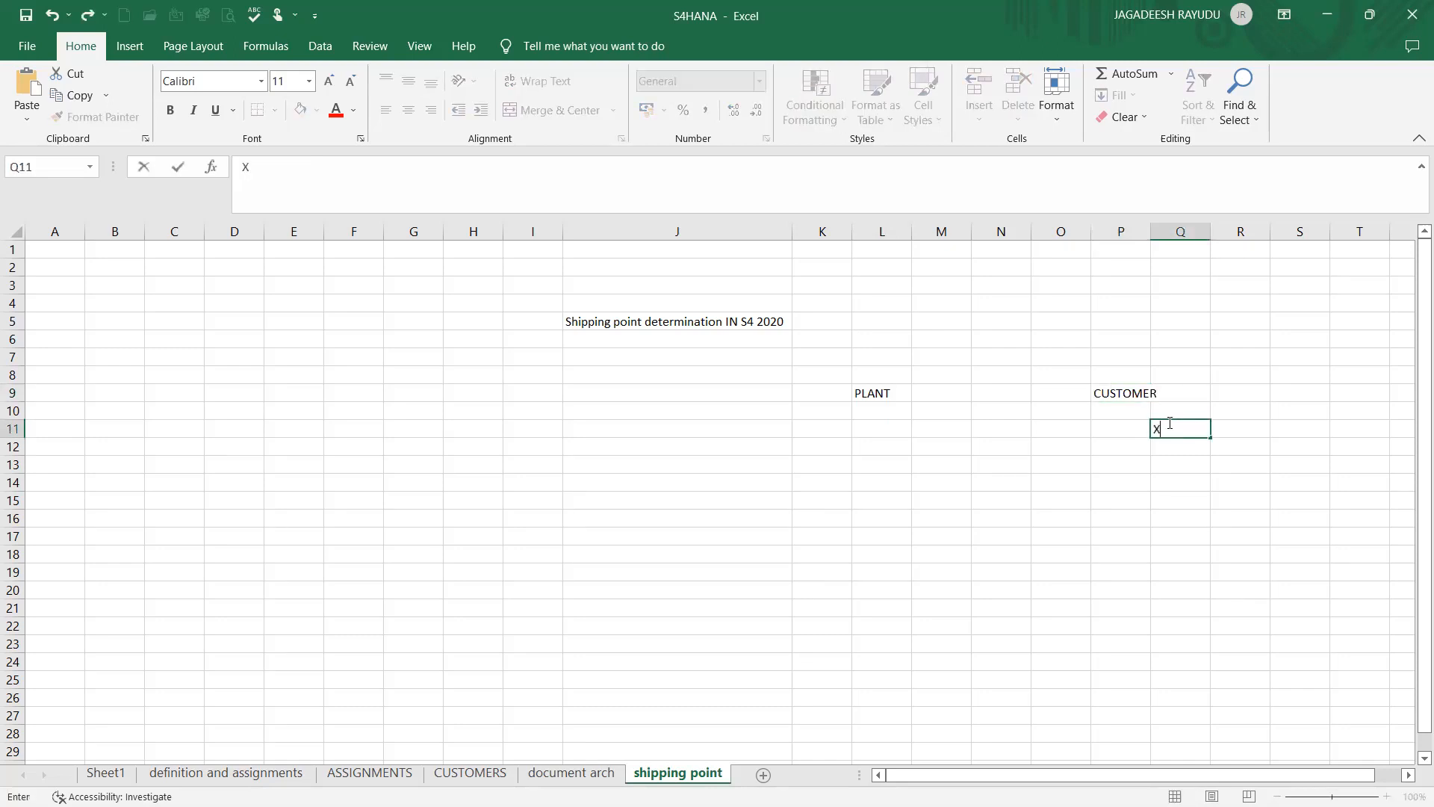
pyautogui.press('Return')
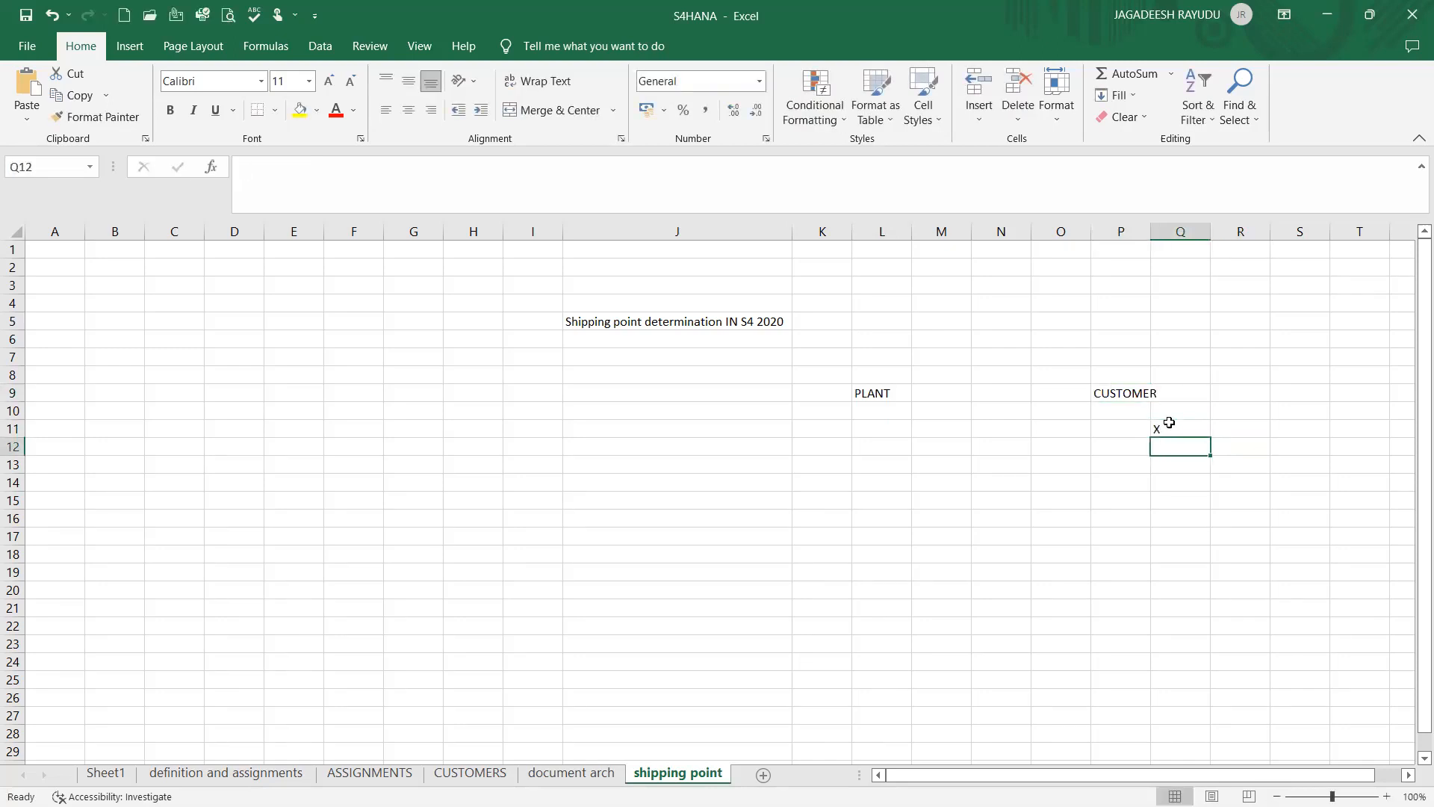
pyautogui.write('LONDON')
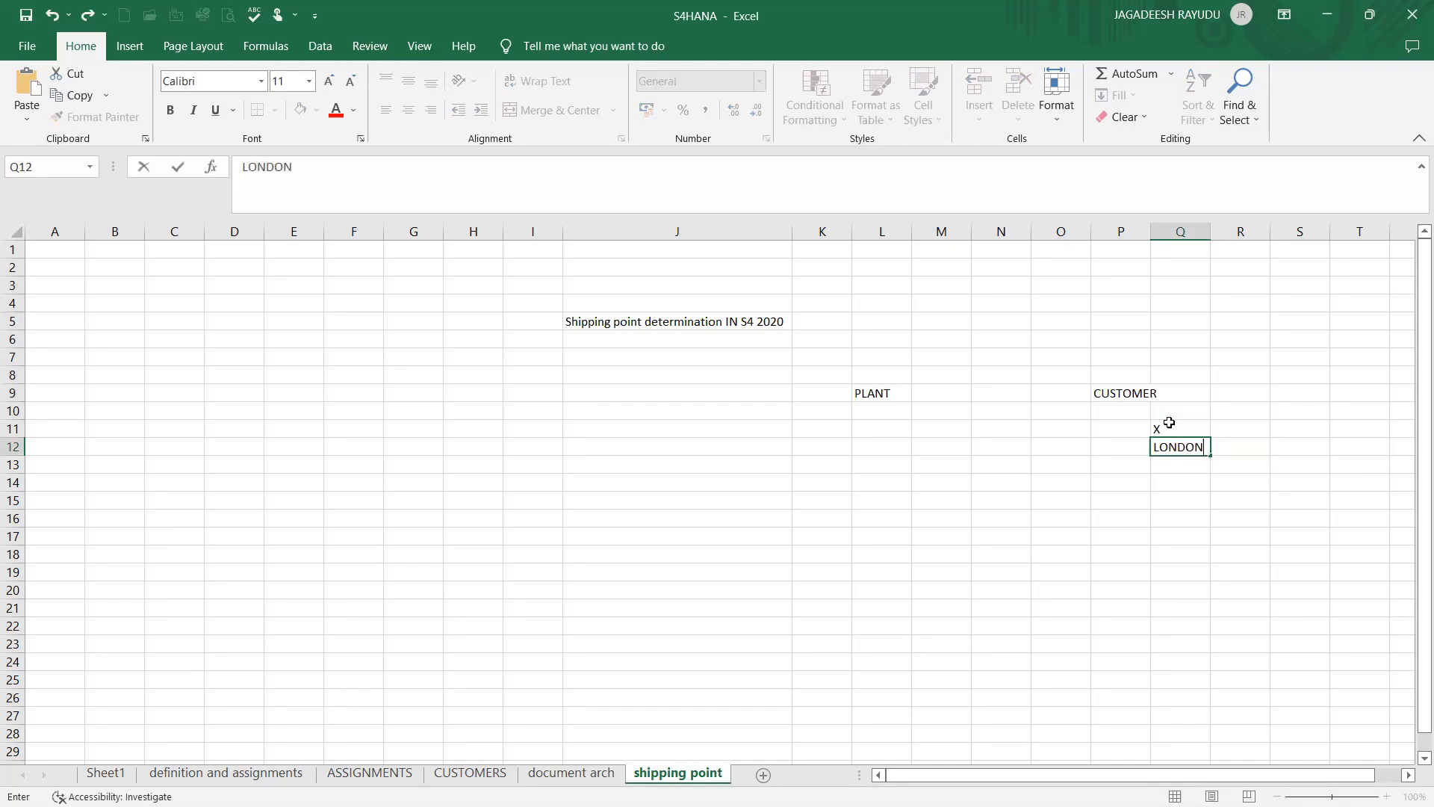
pyautogui.press('Tab')
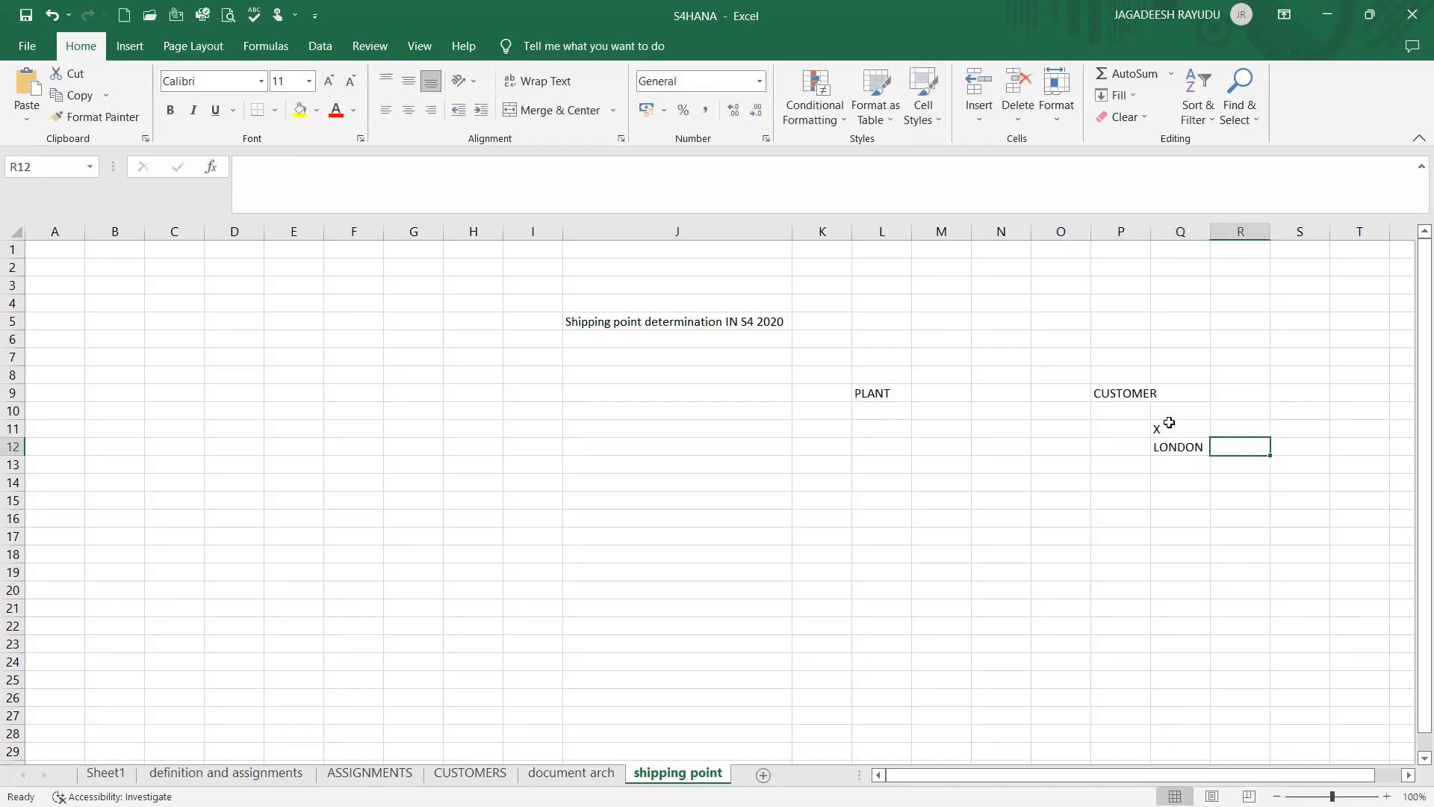
pyautogui.press('Left')
pyautogui.press('Left')
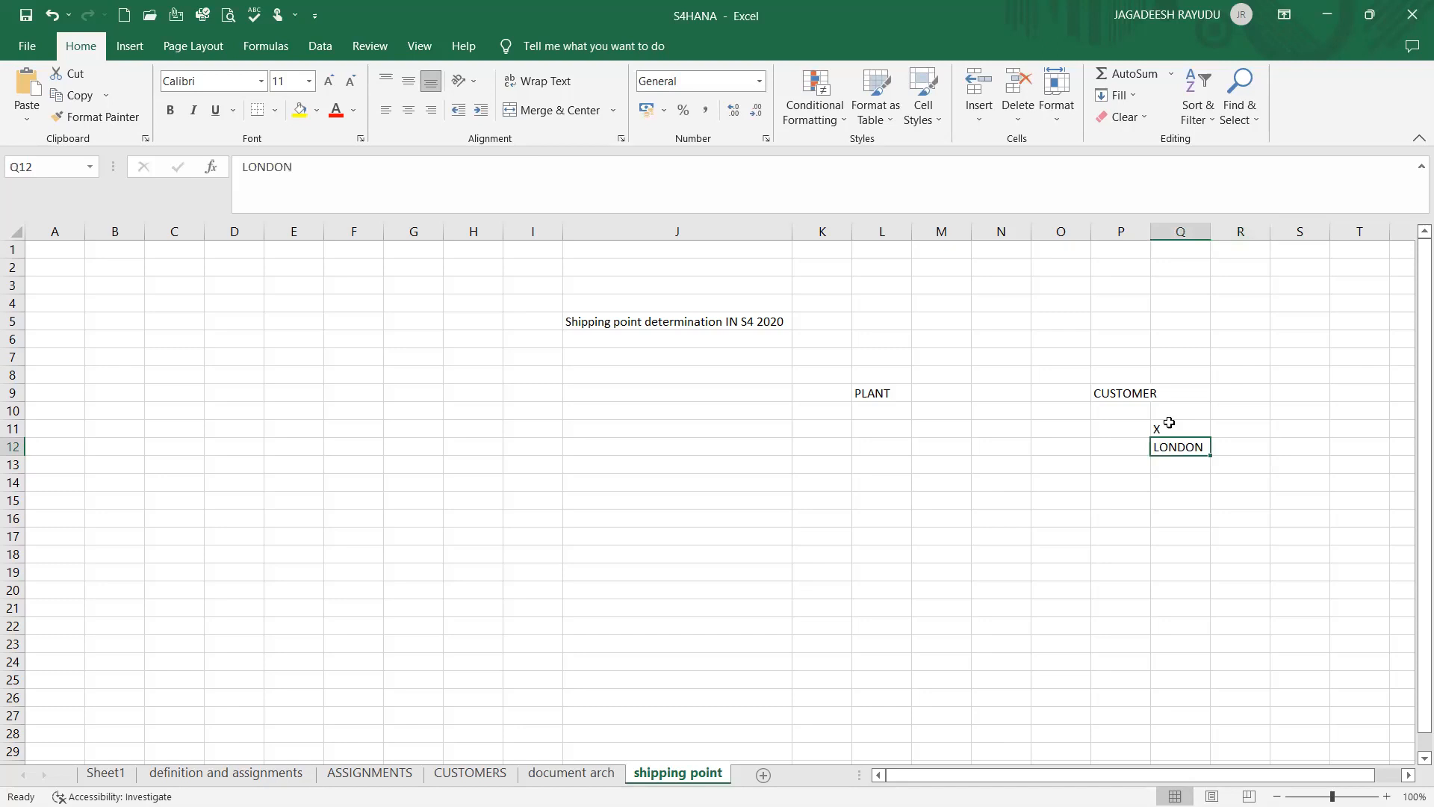
pyautogui.write('UK')
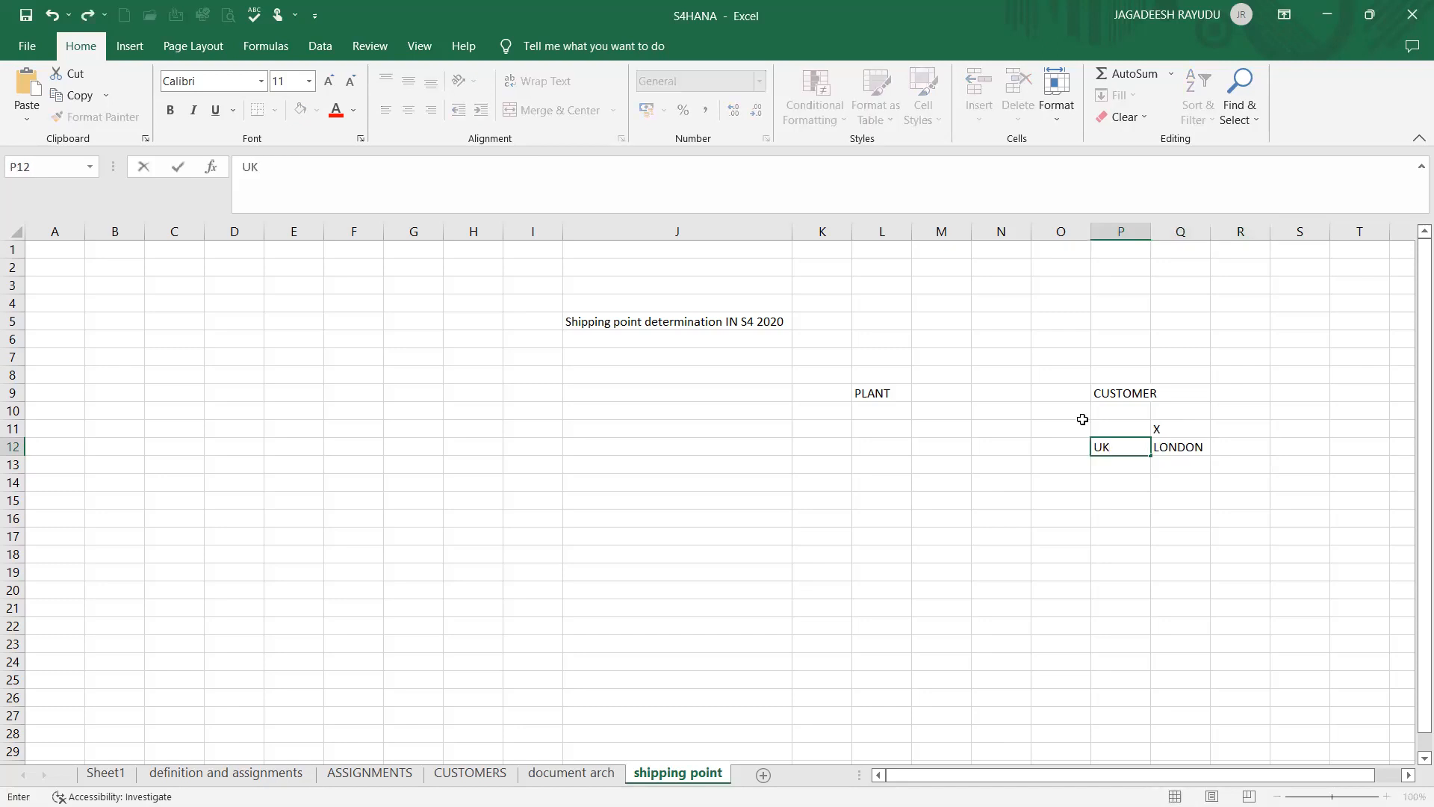
pyautogui.click(945, 430)
# Enter the plant's location below its heading: GERMANY in L12 and HAMBURG in L13.
pyautogui.click(865, 448)
pyautogui.write('GERMANY')
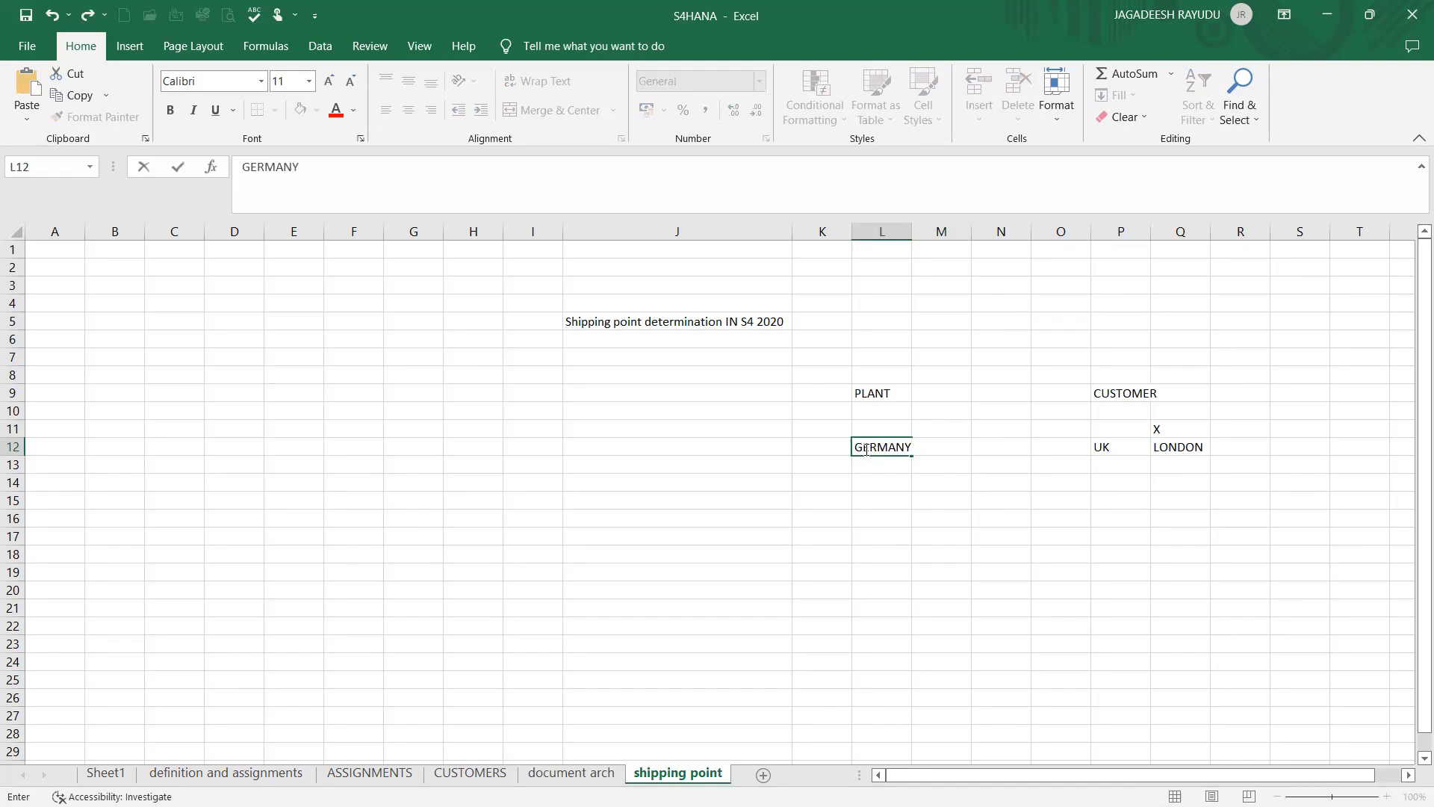
pyautogui.click(848, 467)
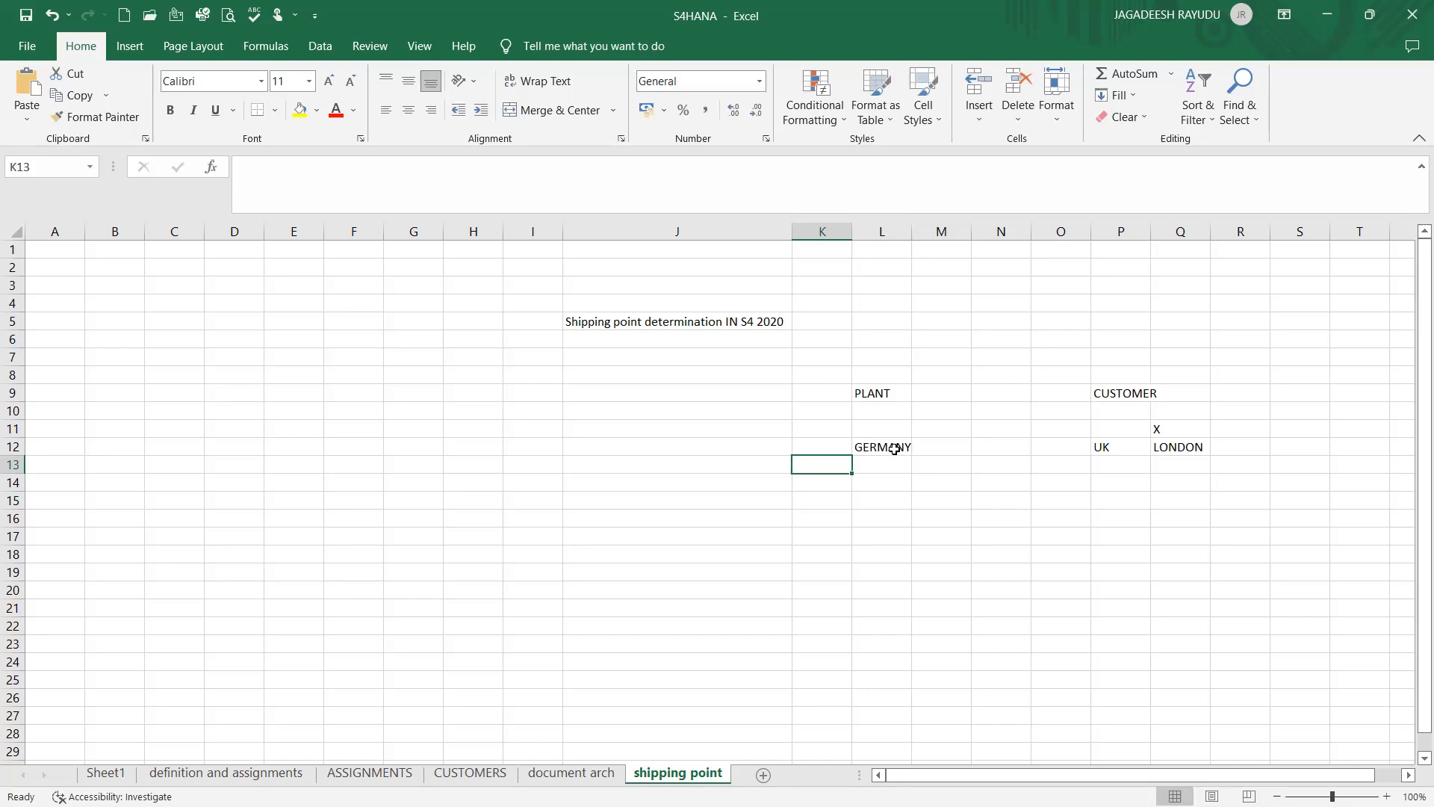
pyautogui.click(870, 395)
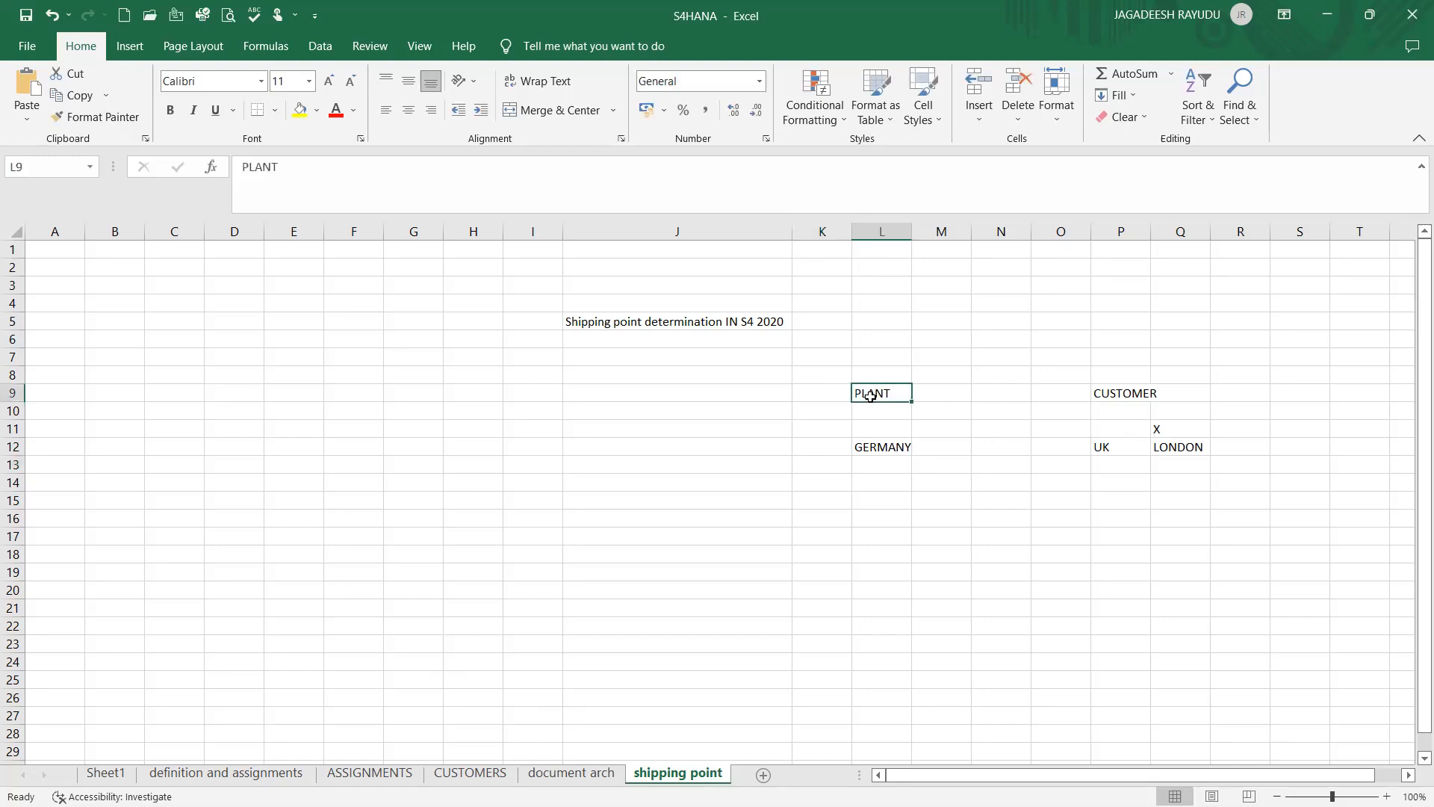
pyautogui.click(871, 447)
pyautogui.click(869, 463)
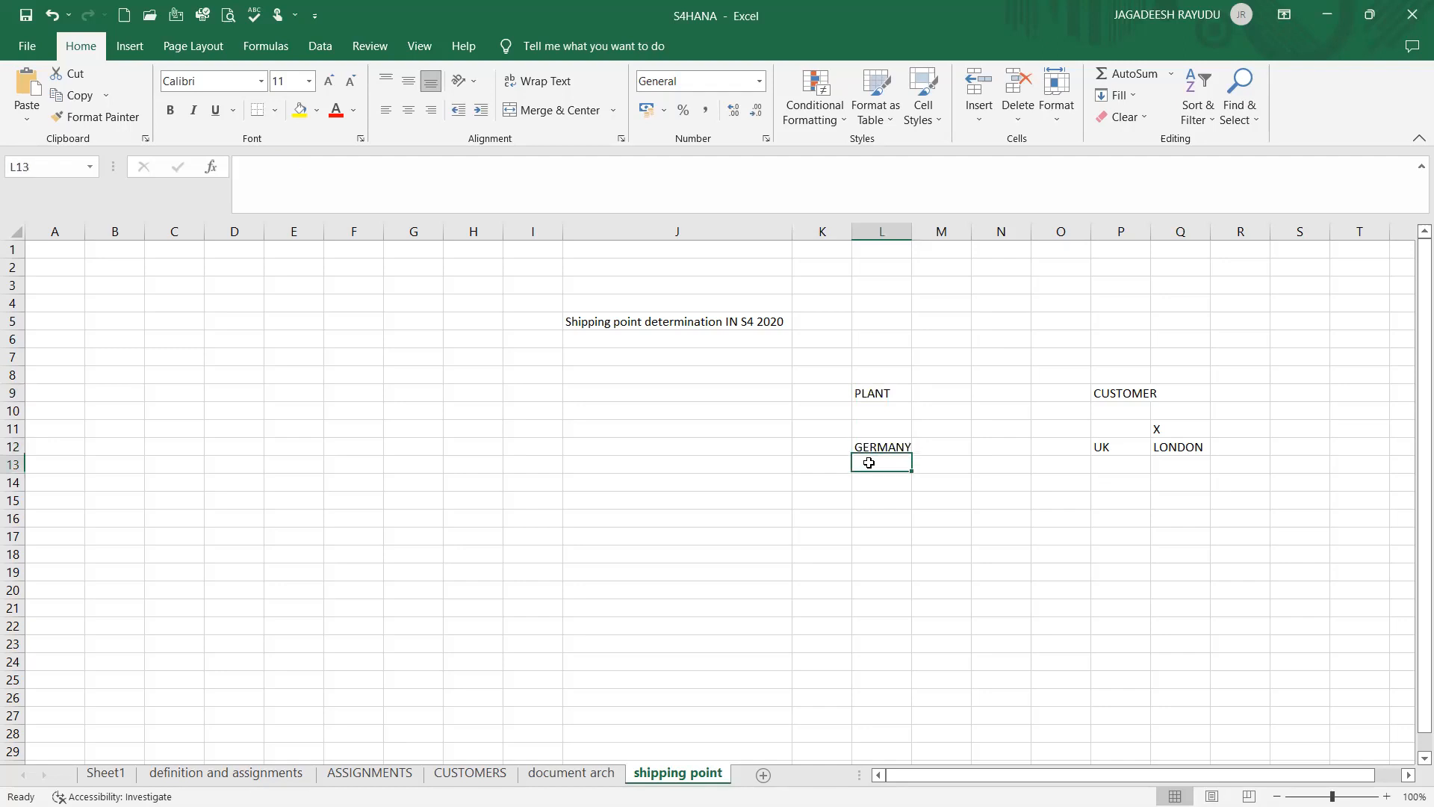
pyautogui.write('HAMB')
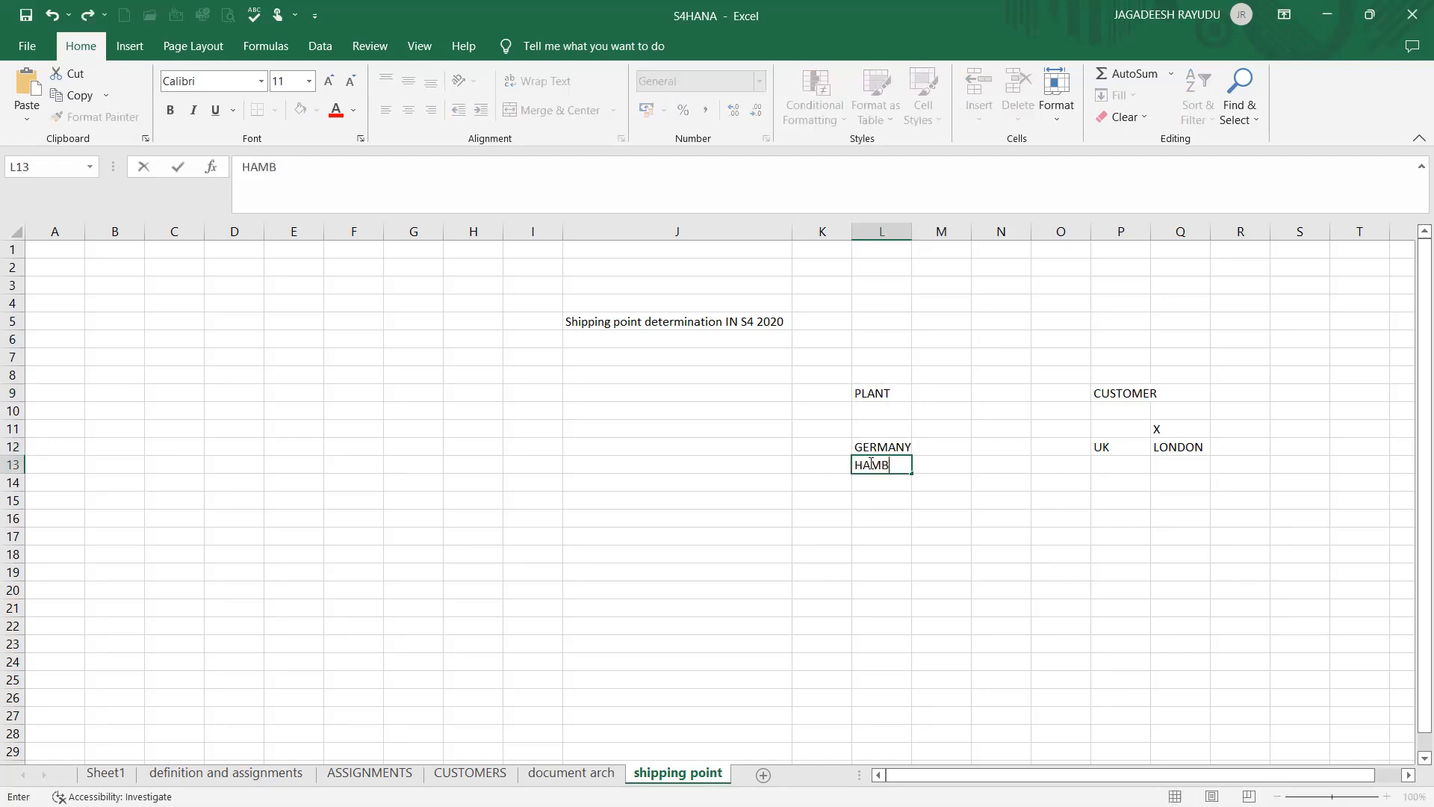
pyautogui.write('URG')
pyautogui.click(854, 497)
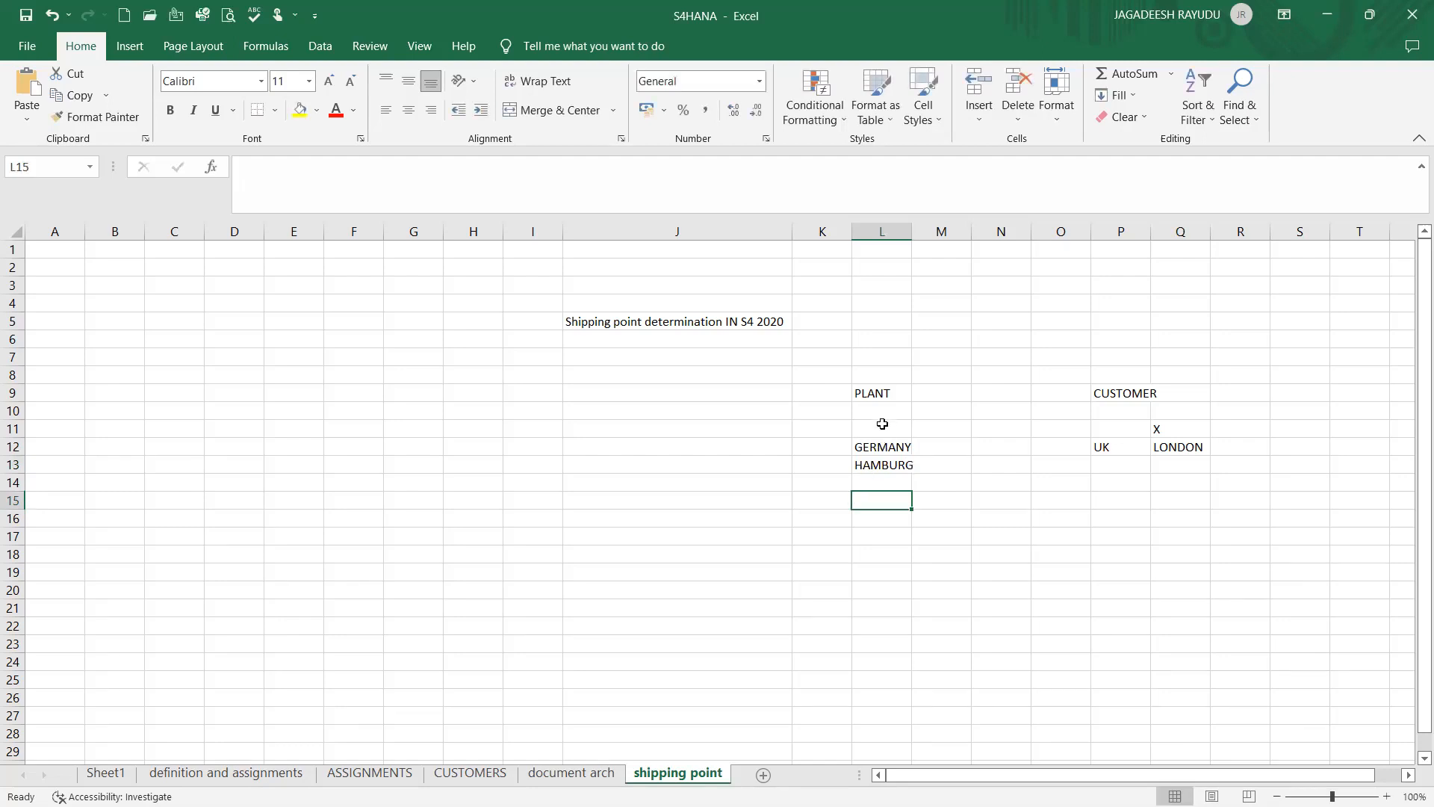
# Enter PLANT in cell N18 as the centre of a second layout below the plant and customer example.
pyautogui.click(874, 388)
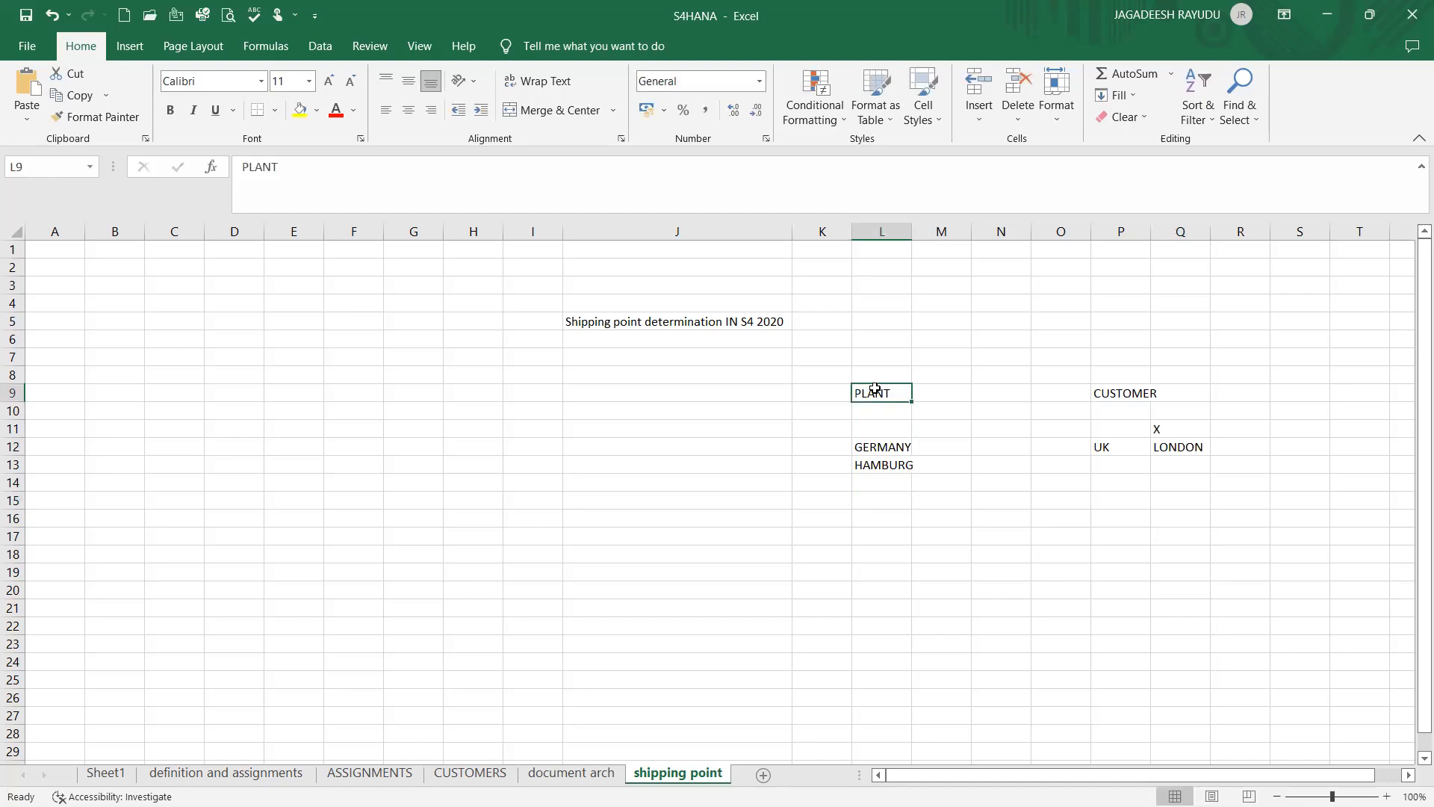
pyautogui.click(971, 560)
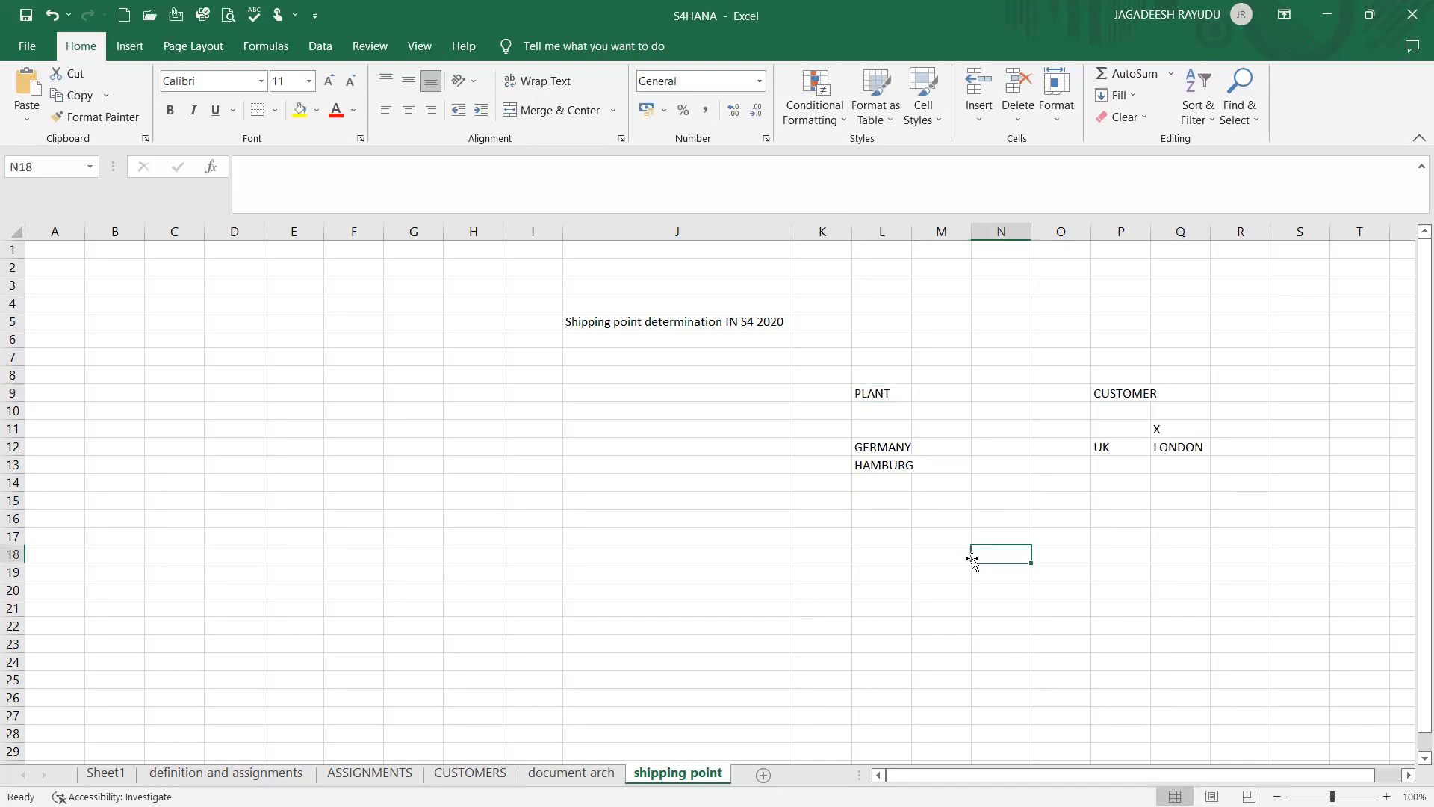
pyautogui.write('PL')
pyautogui.press('BackSpace')
pyautogui.write('LANT')
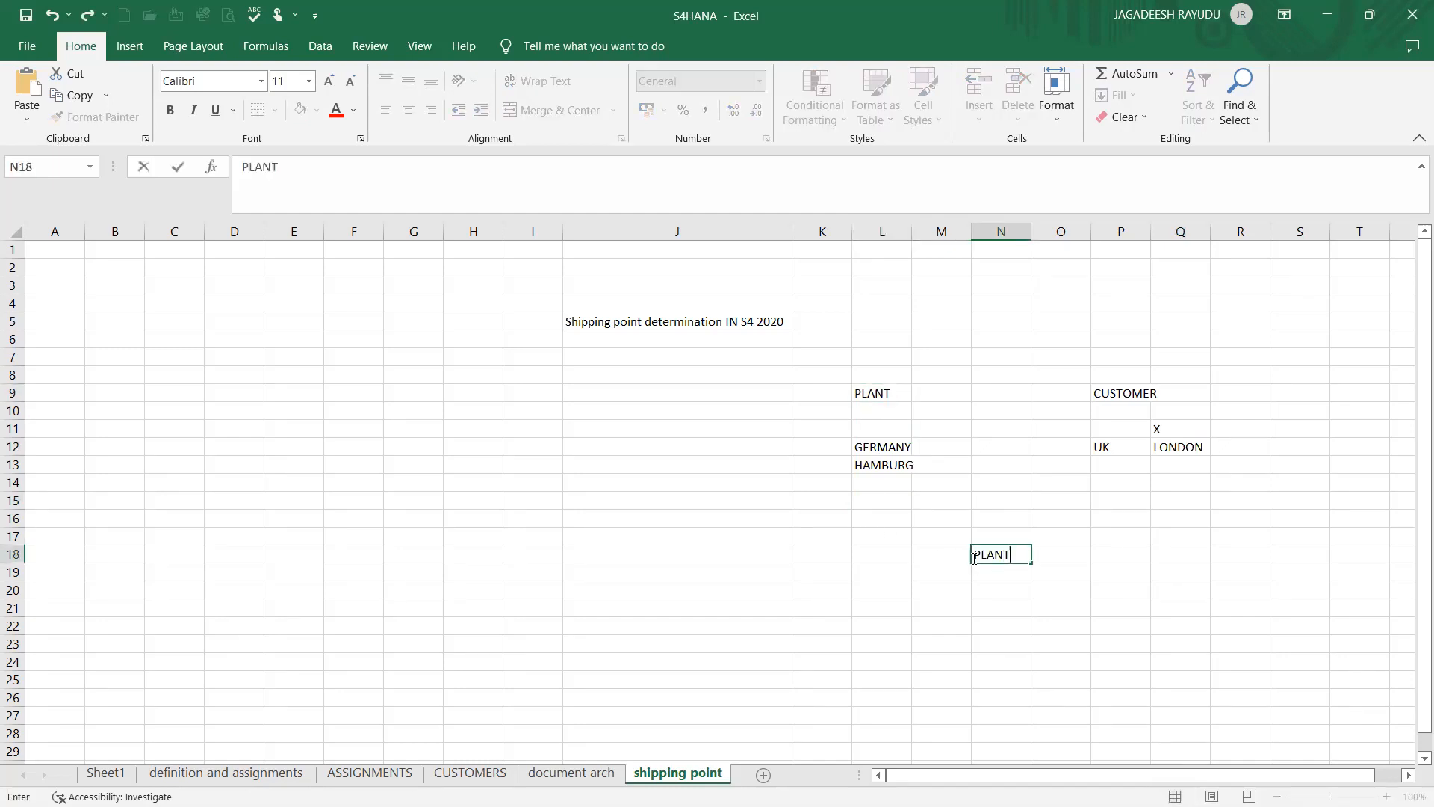
pyautogui.click(1001, 515)
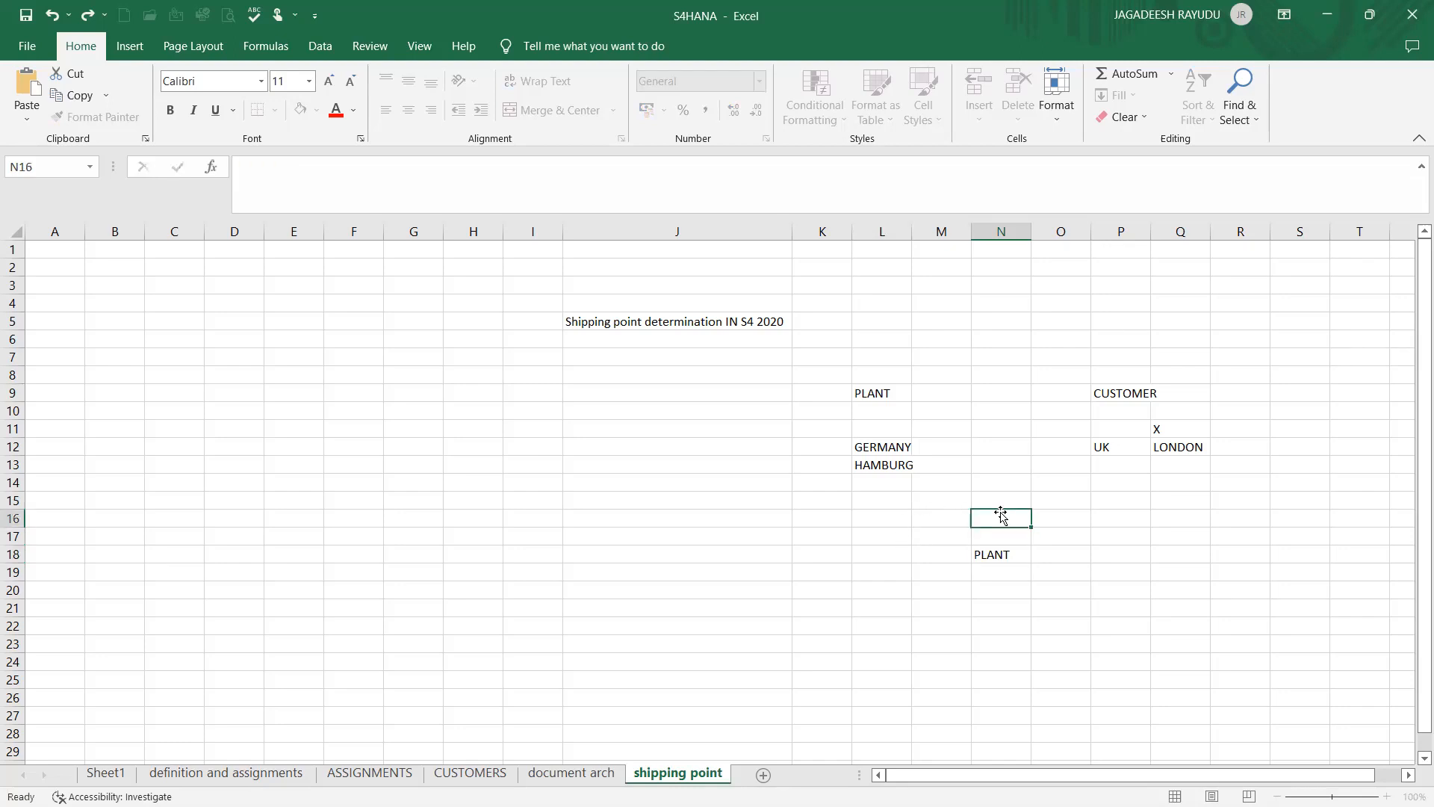
pyautogui.click(1001, 556)
pyautogui.click(996, 580)
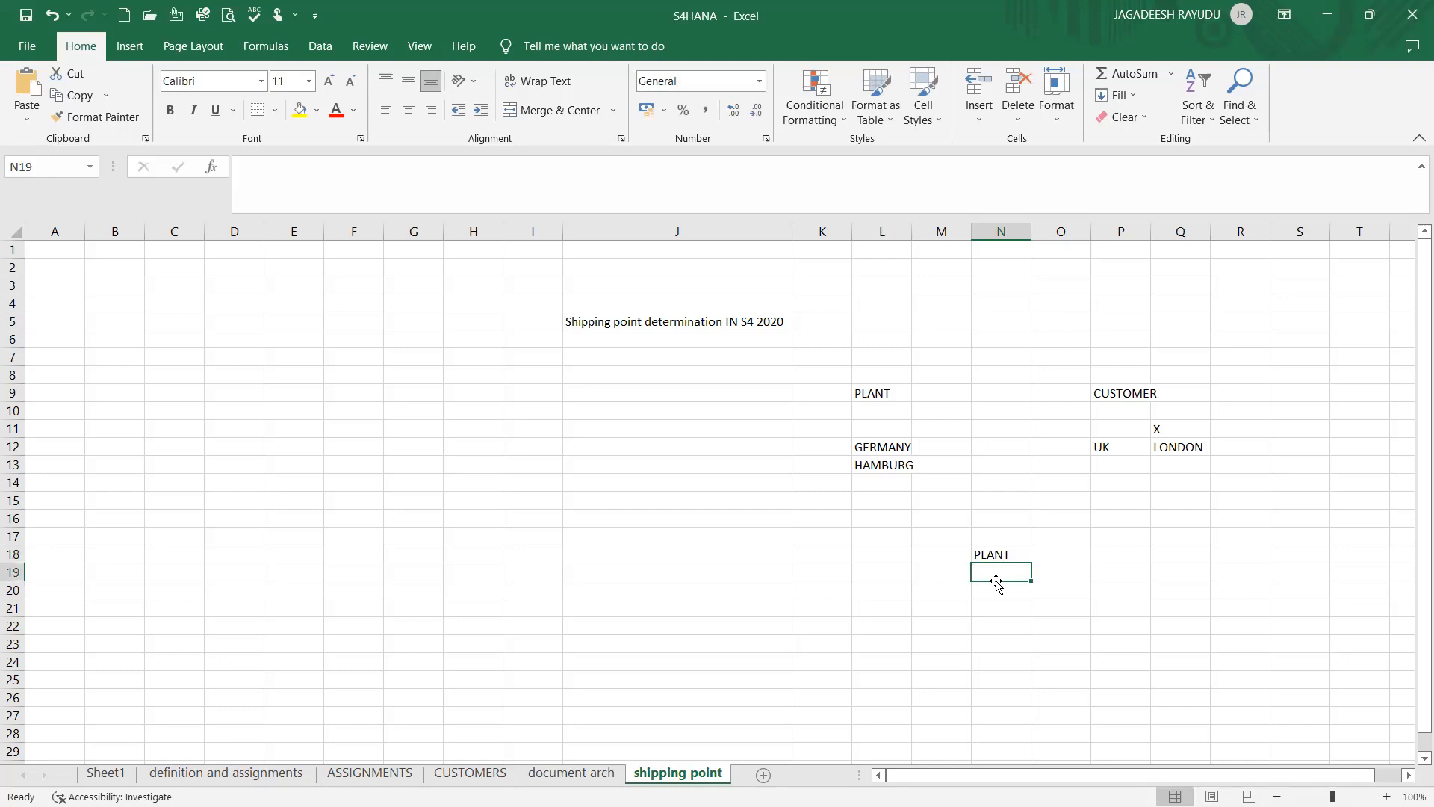
# Add the label DEPARTURE POINT in cell L14, directly under HAMBURG.
pyautogui.click(860, 476)
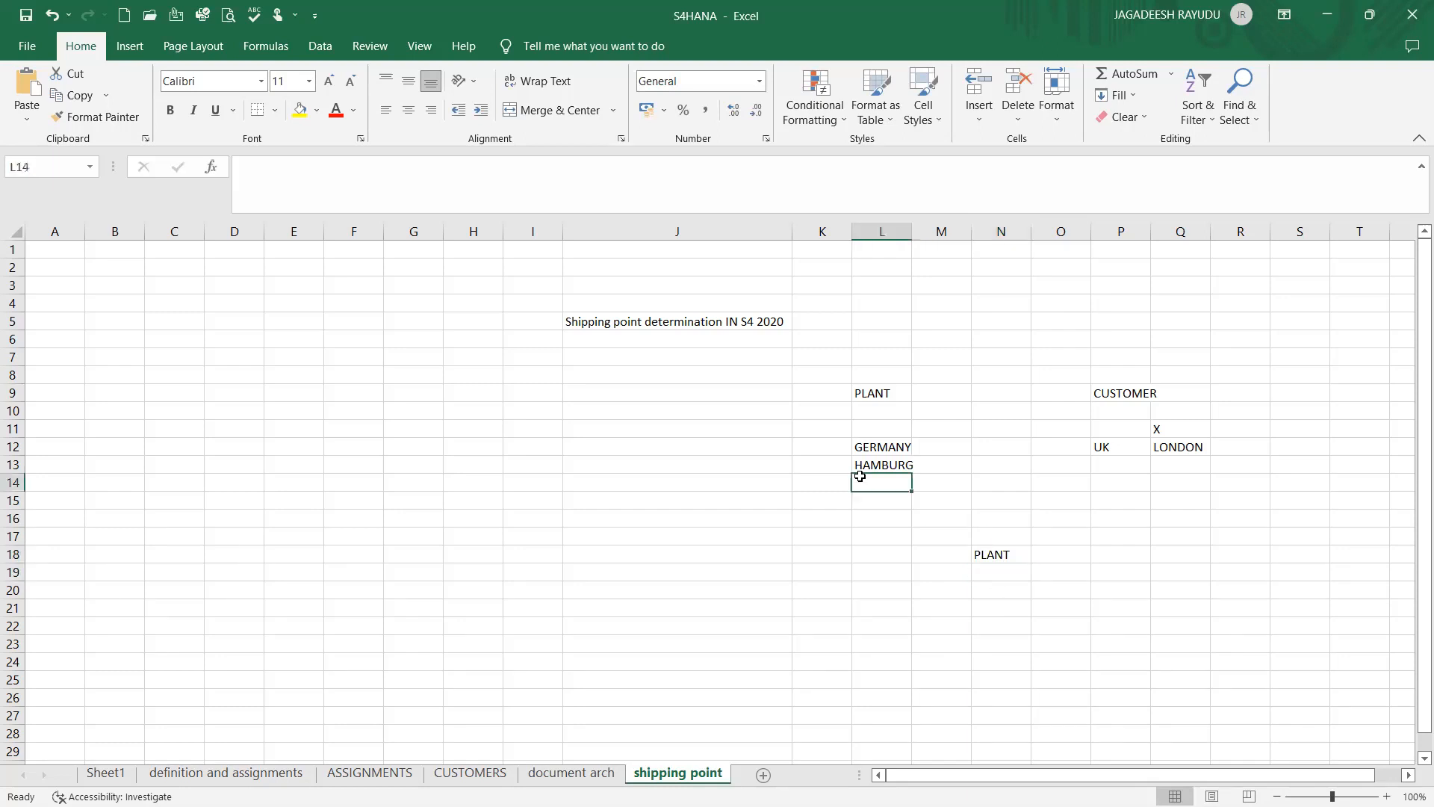
pyautogui.write('DEPARTURE POINT')
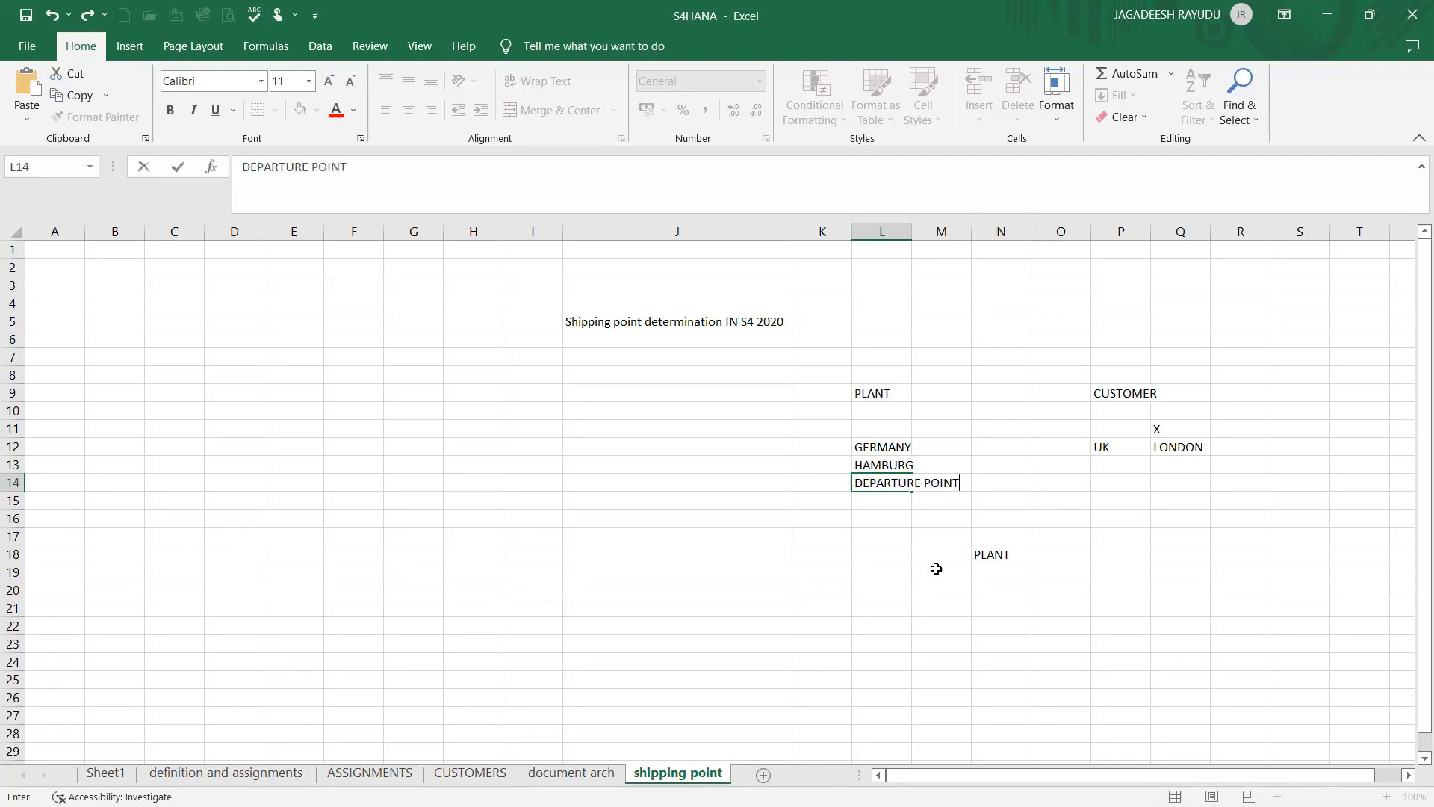
pyautogui.click(942, 570)
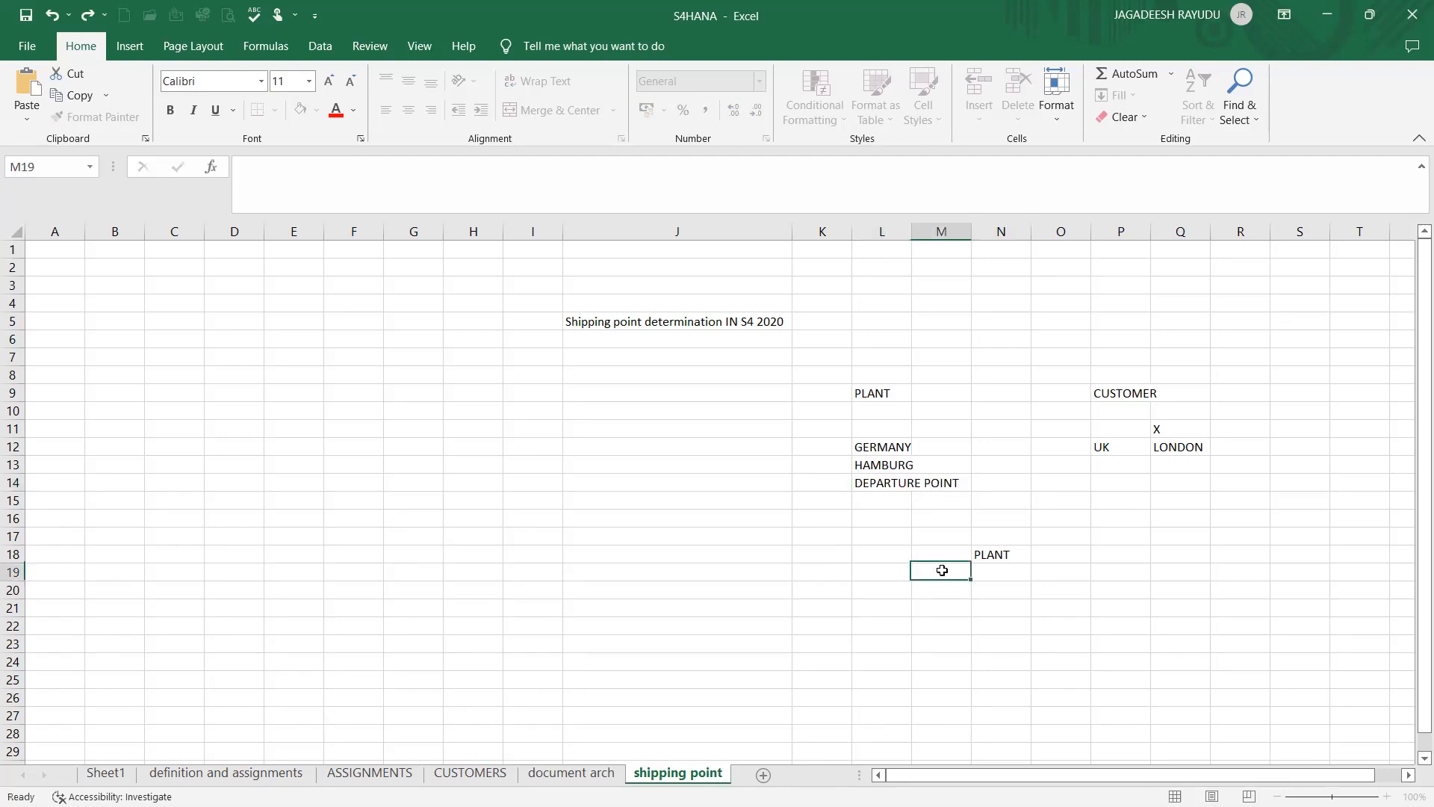
# Enter NORTH in L18 and SOUTH in P18, on either side of the PLANT label in row 18.
pyautogui.click(989, 577)
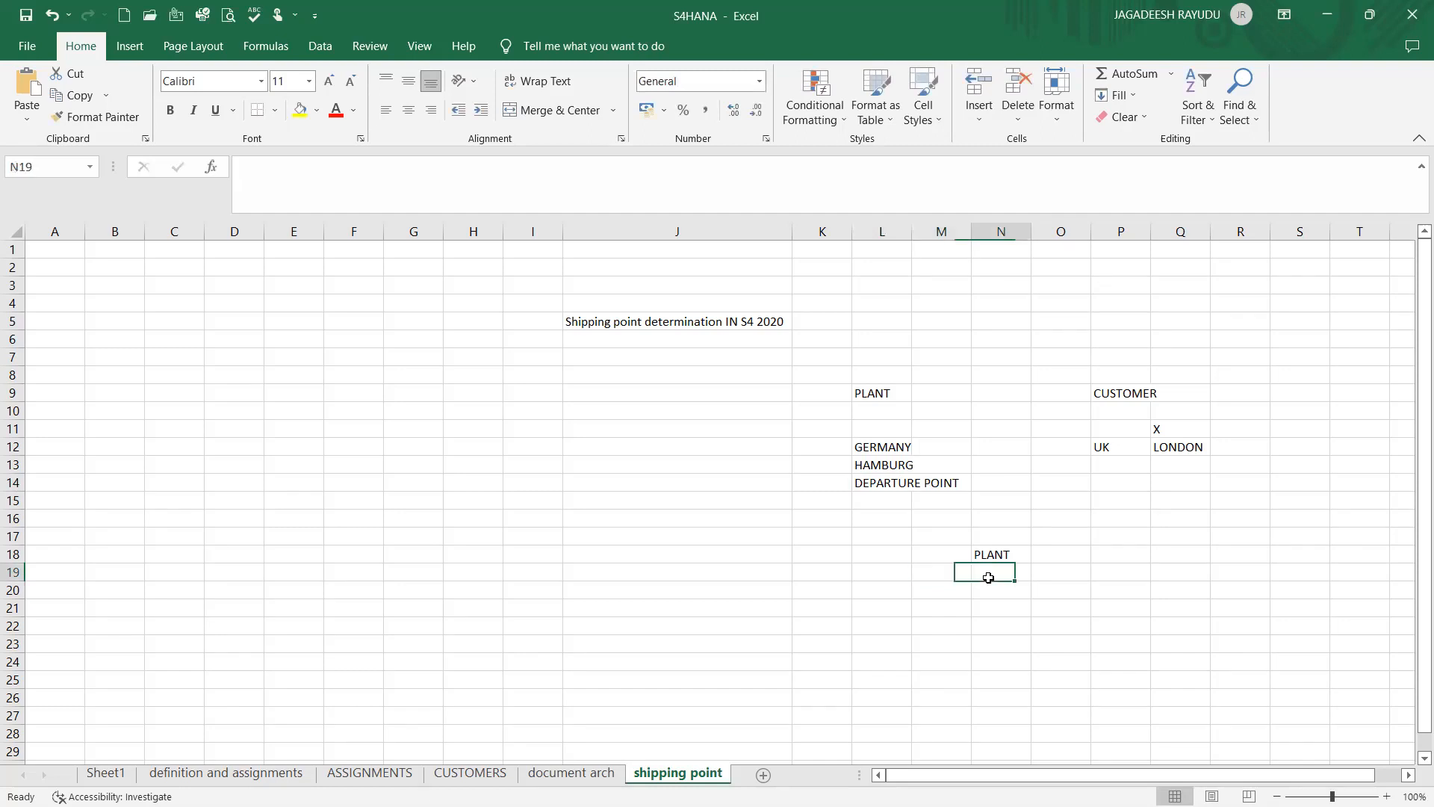
pyautogui.click(888, 557)
pyautogui.write('NORTH')
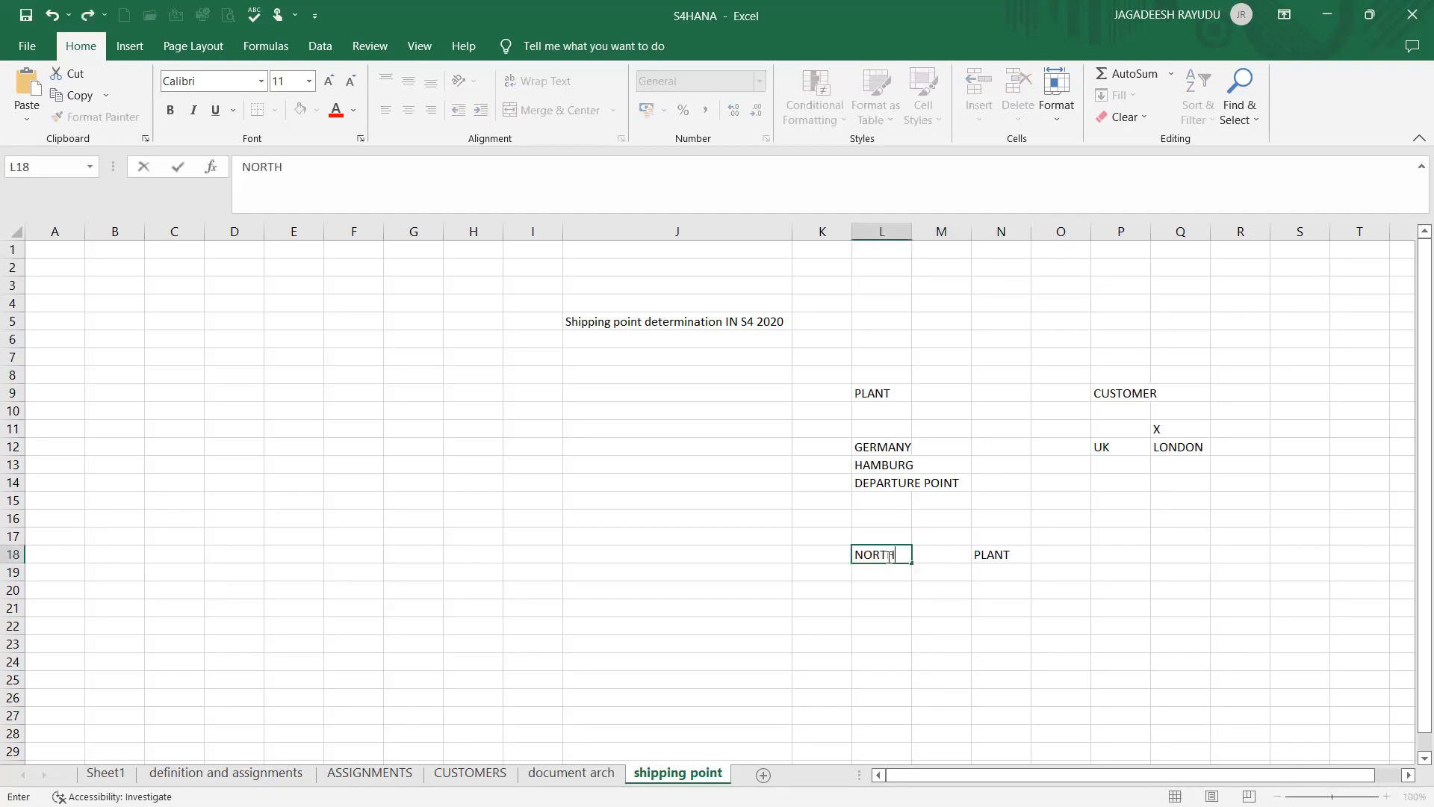
pyautogui.press('Tab')
pyautogui.press('Tab')
pyautogui.press('Tab')
pyautogui.press('Tab')
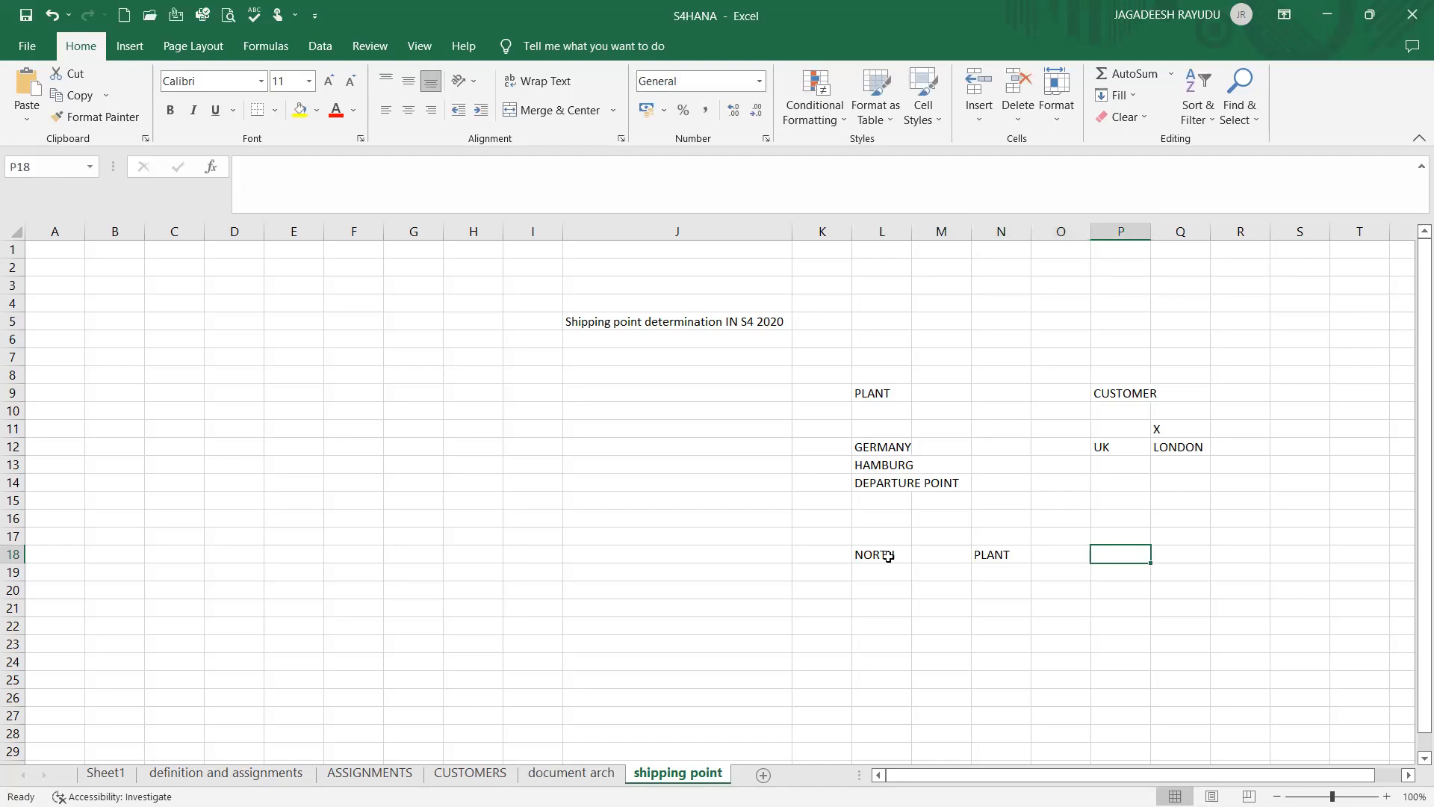
pyautogui.write('SOUTH')
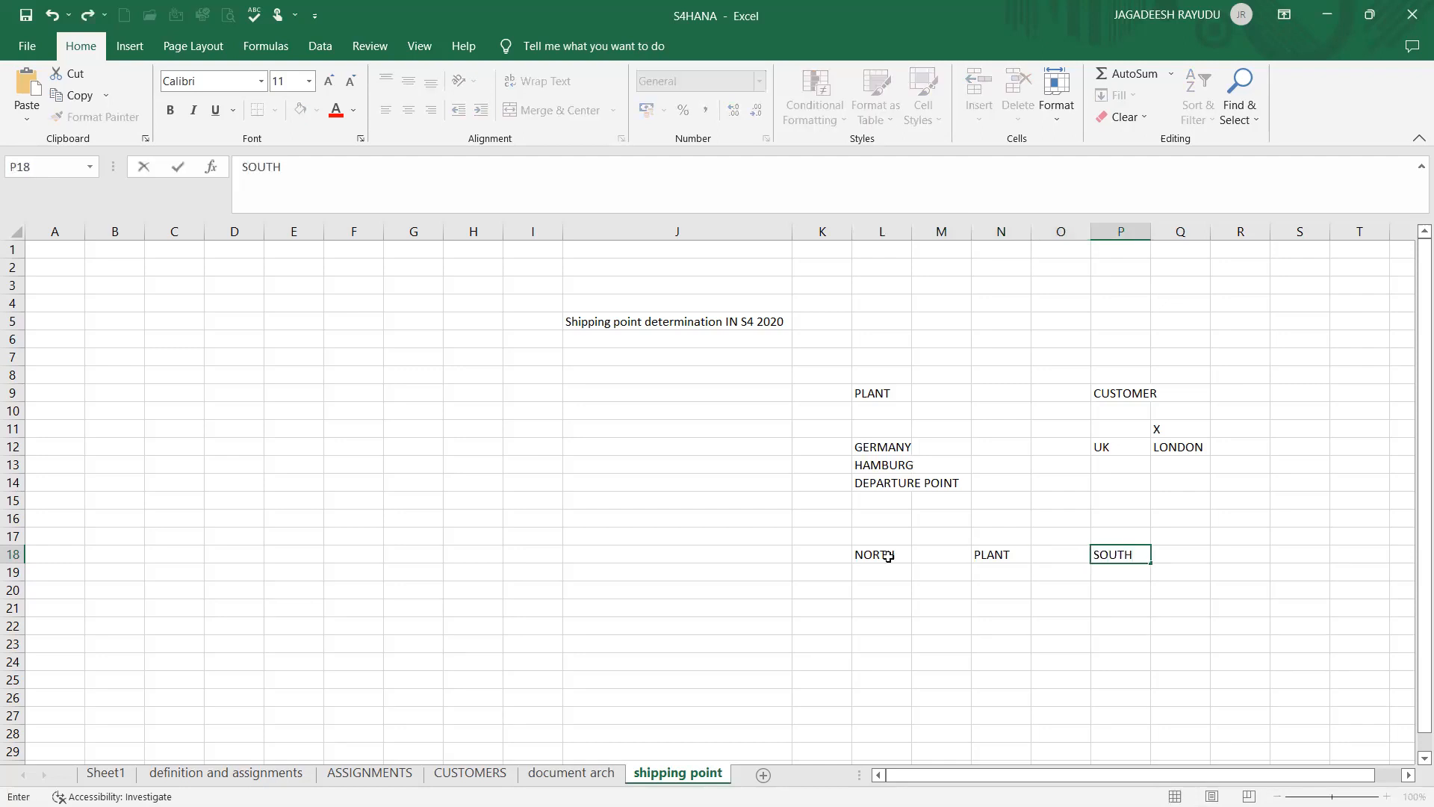
# Enter EAST in N21 below the PLANT label in N18 and WEST in N15 above it.
pyautogui.press('Down')
pyautogui.press('Down')
pyautogui.press('Down')
pyautogui.press('Left')
pyautogui.press('Left')
pyautogui.write('EAST')
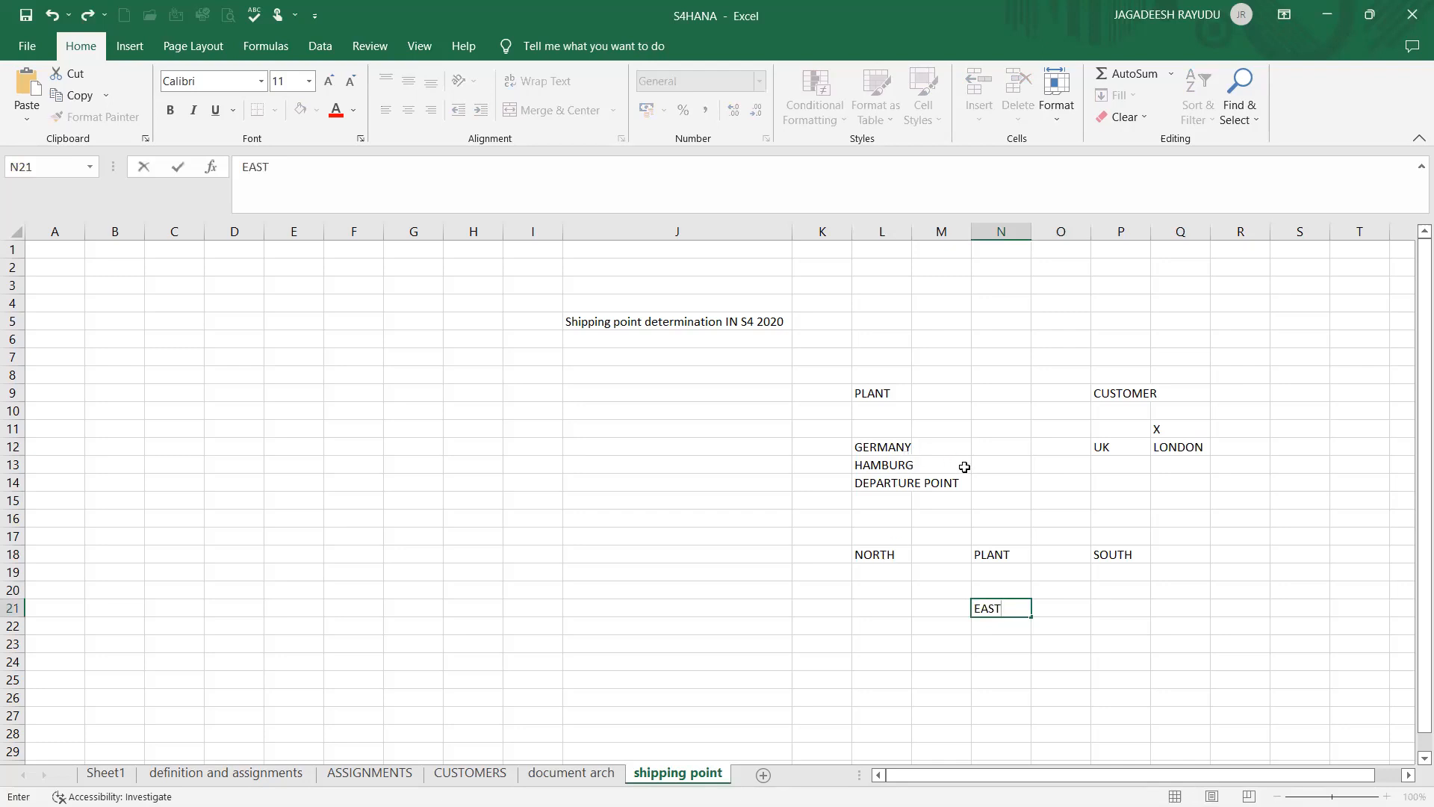
pyautogui.click(987, 499)
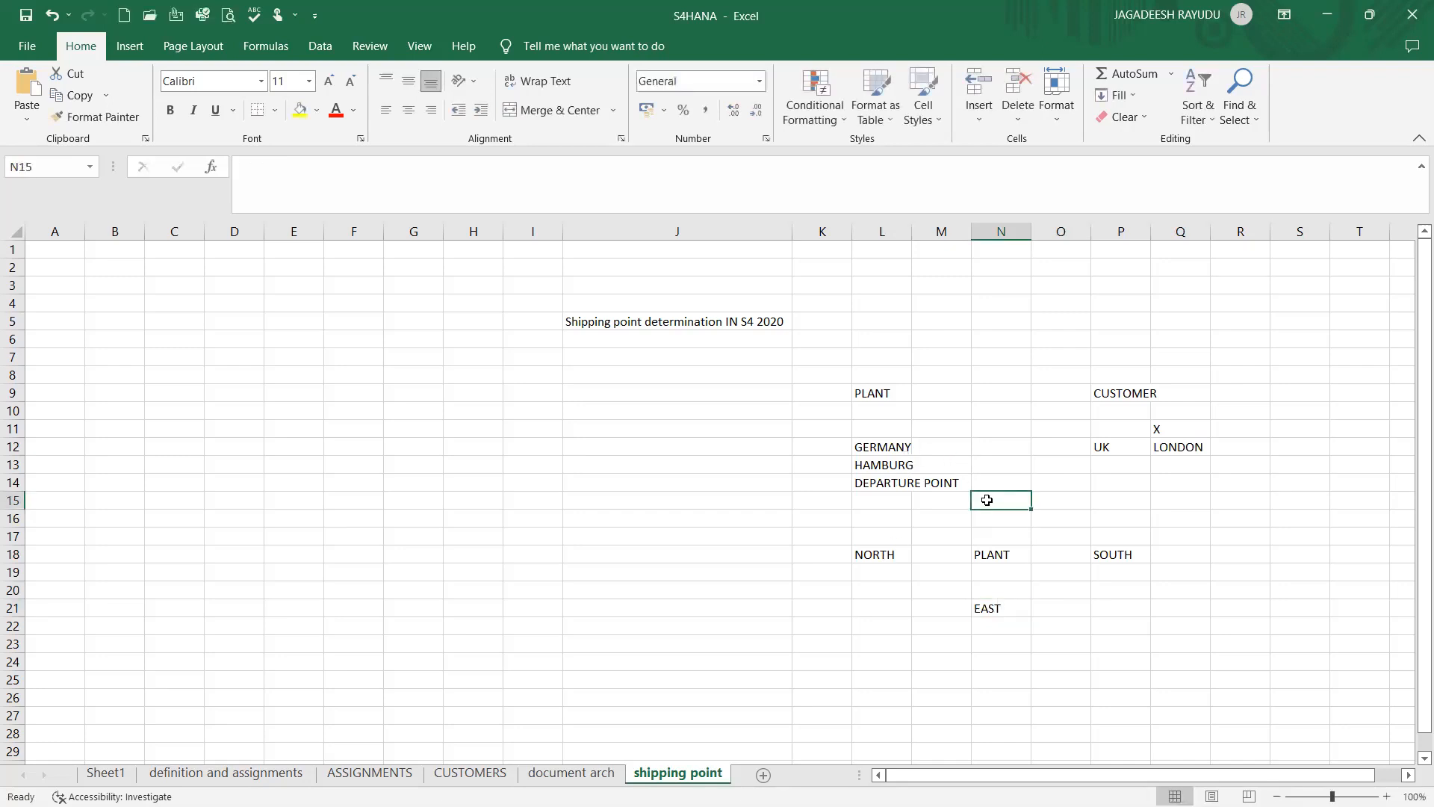
pyautogui.write('WEST')
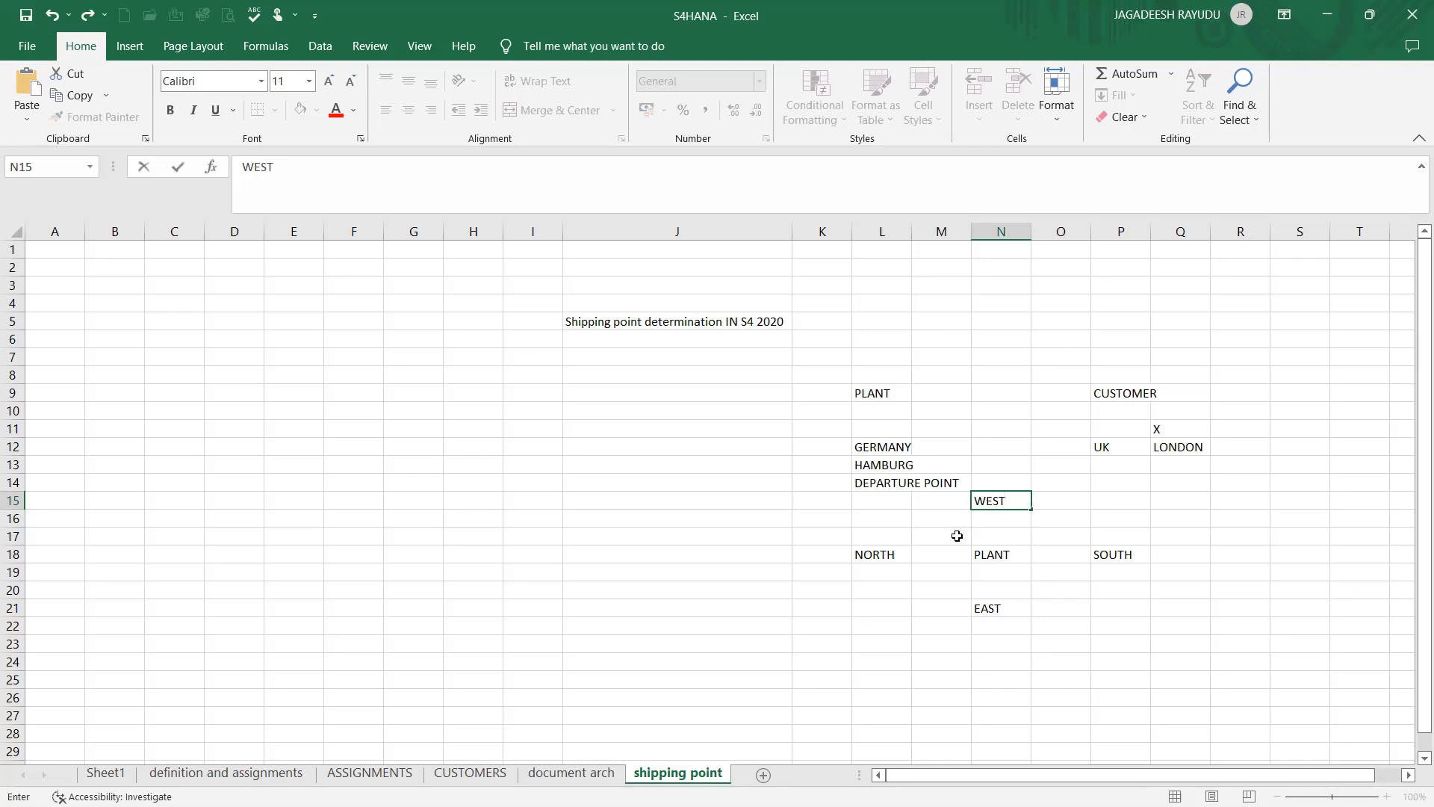
pyautogui.click(1061, 523)
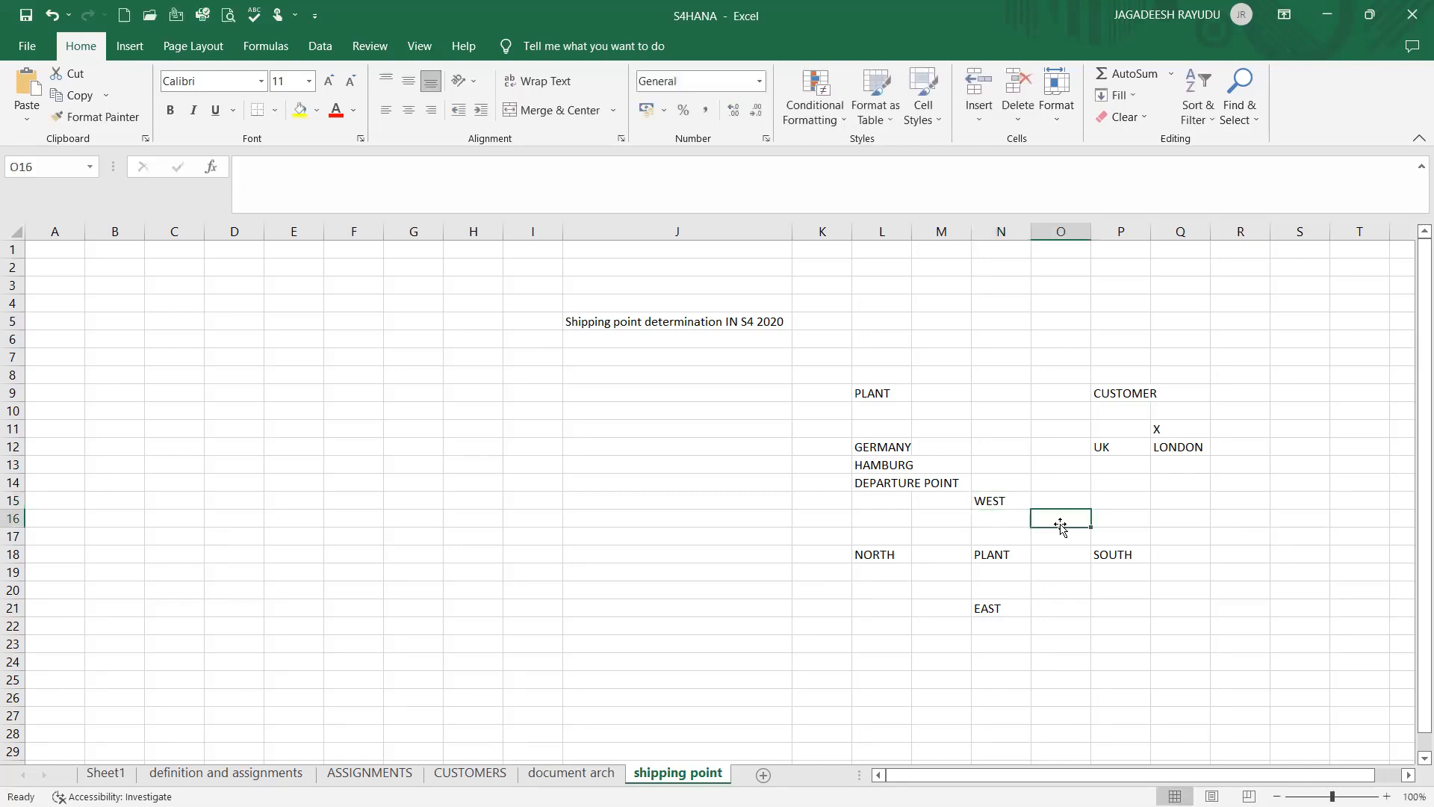
# Enter CENTRAL in cell O16, between the WEST and SOUTH labels around the second PLANT.
pyautogui.write('CEN')
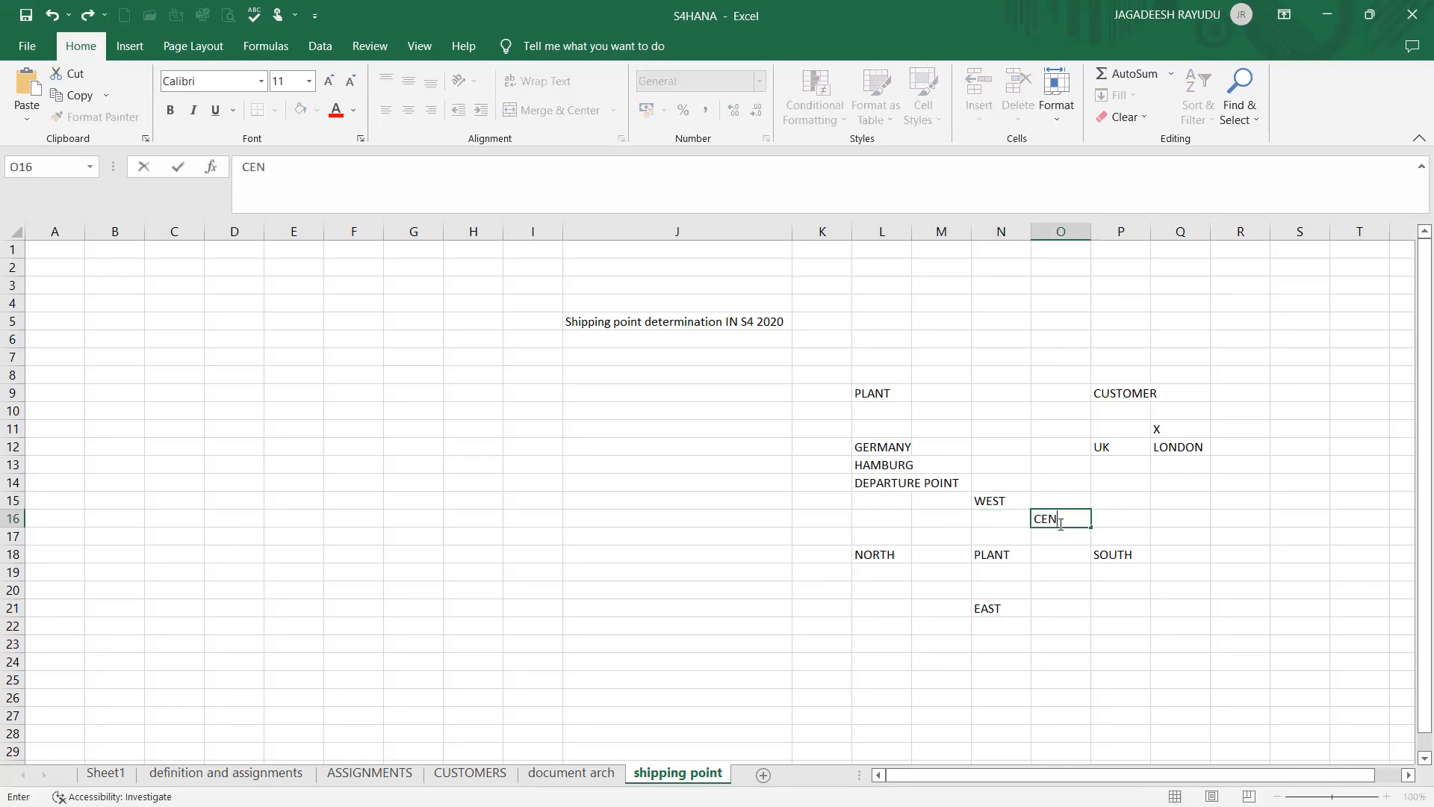
pyautogui.write('TRAL')
pyautogui.click(957, 584)
pyautogui.click(884, 484)
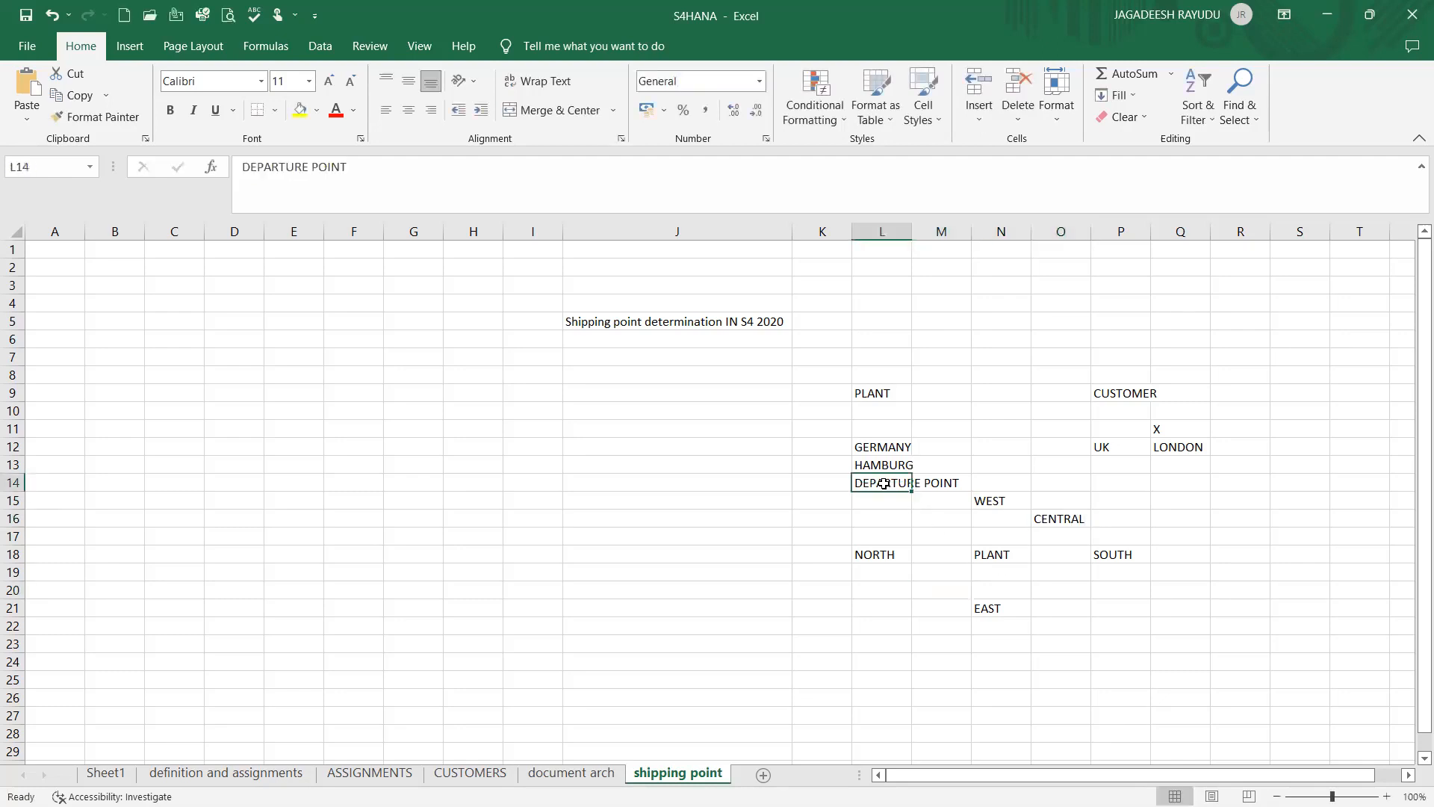
pyautogui.click(883, 464)
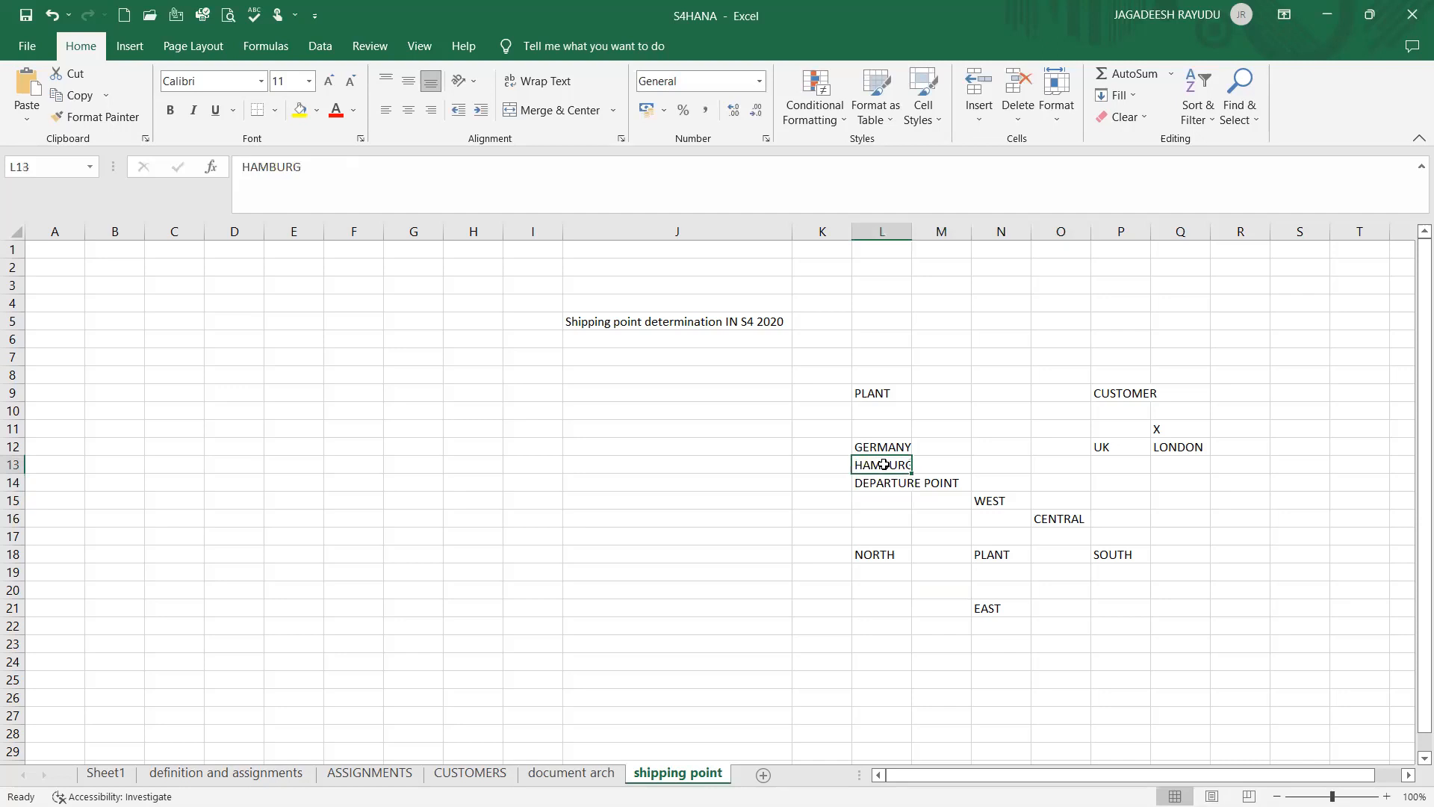
pyautogui.click(876, 394)
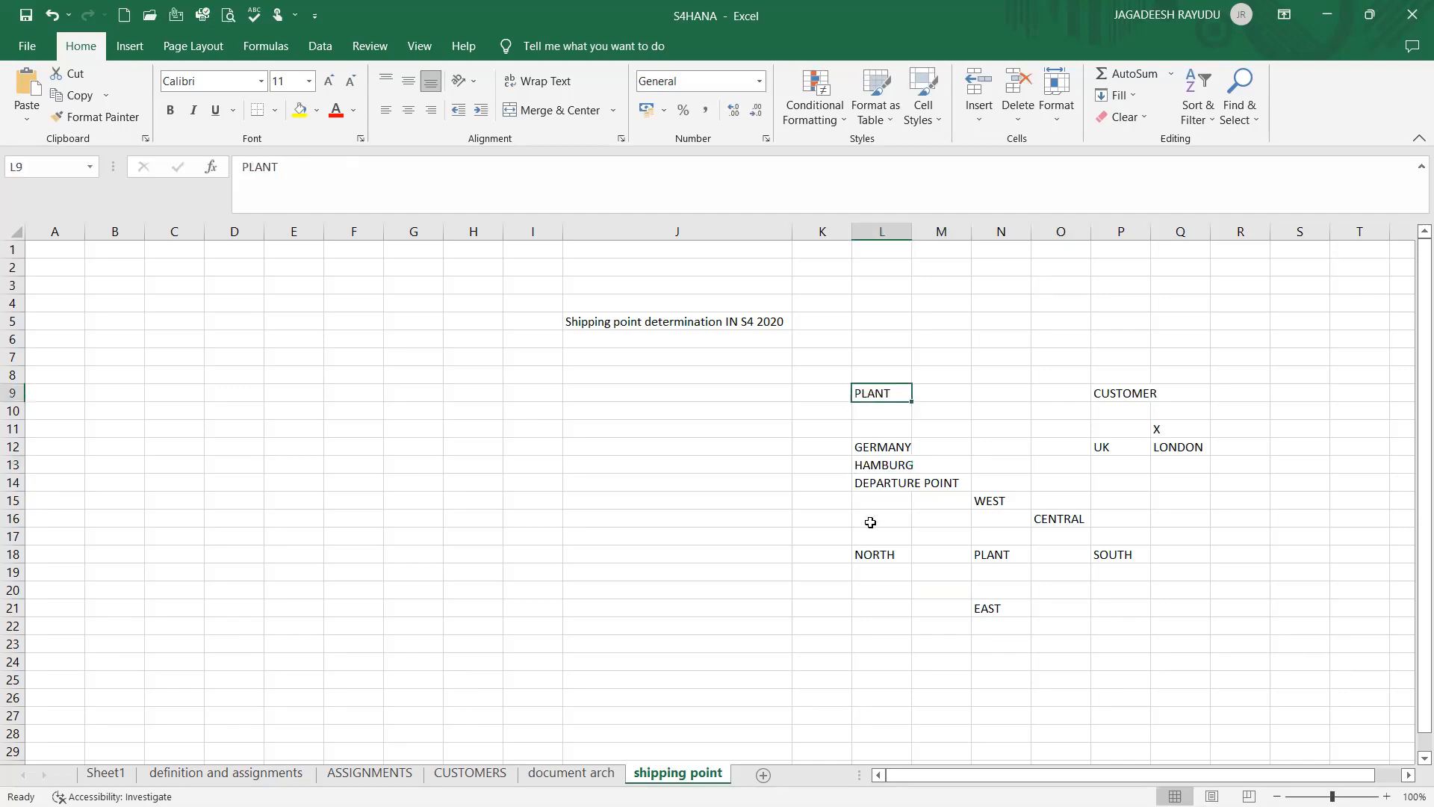
# Enter SP1 in K18 beside the NORTH label and SP2 in N22 directly below EAST.
pyautogui.click(818, 556)
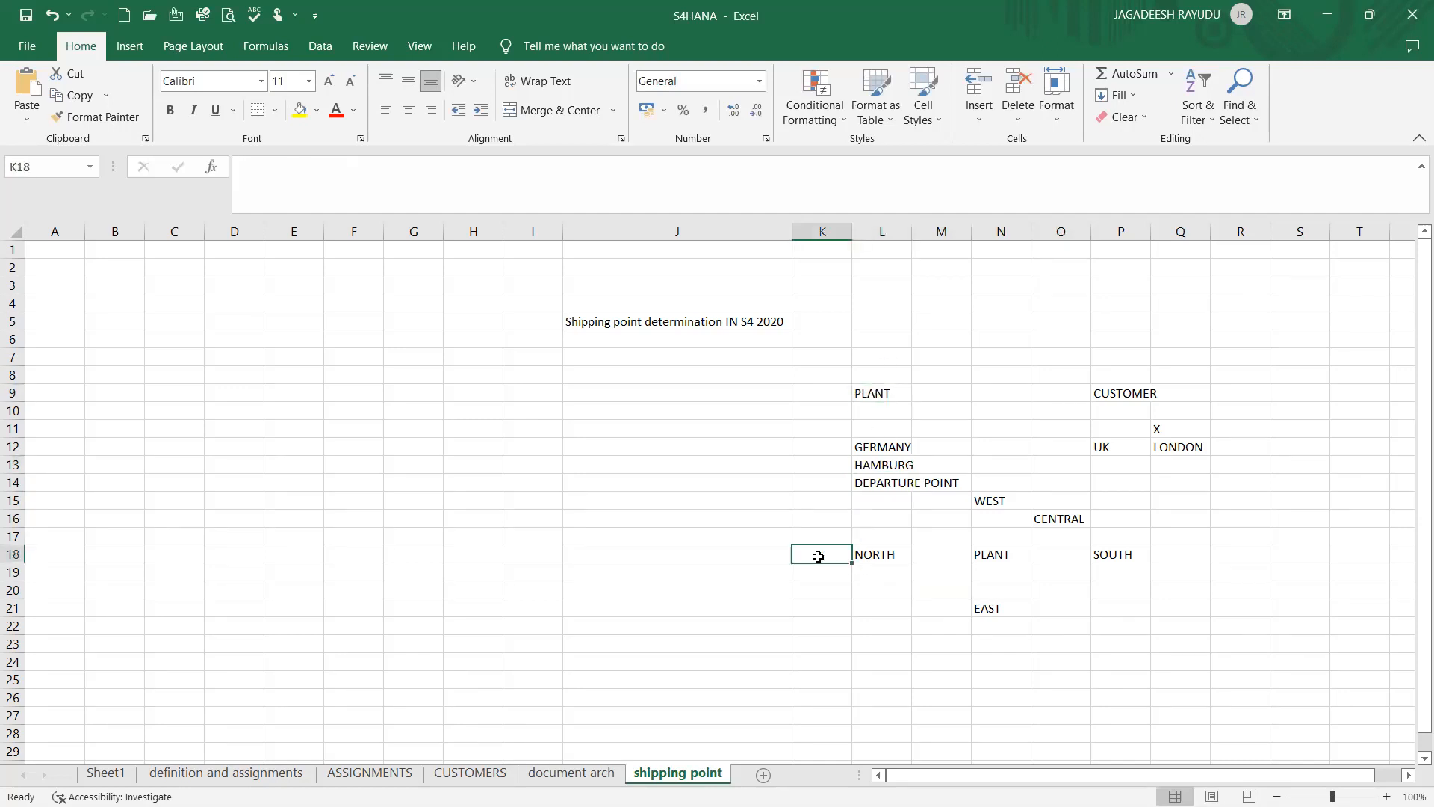
pyautogui.write('S')
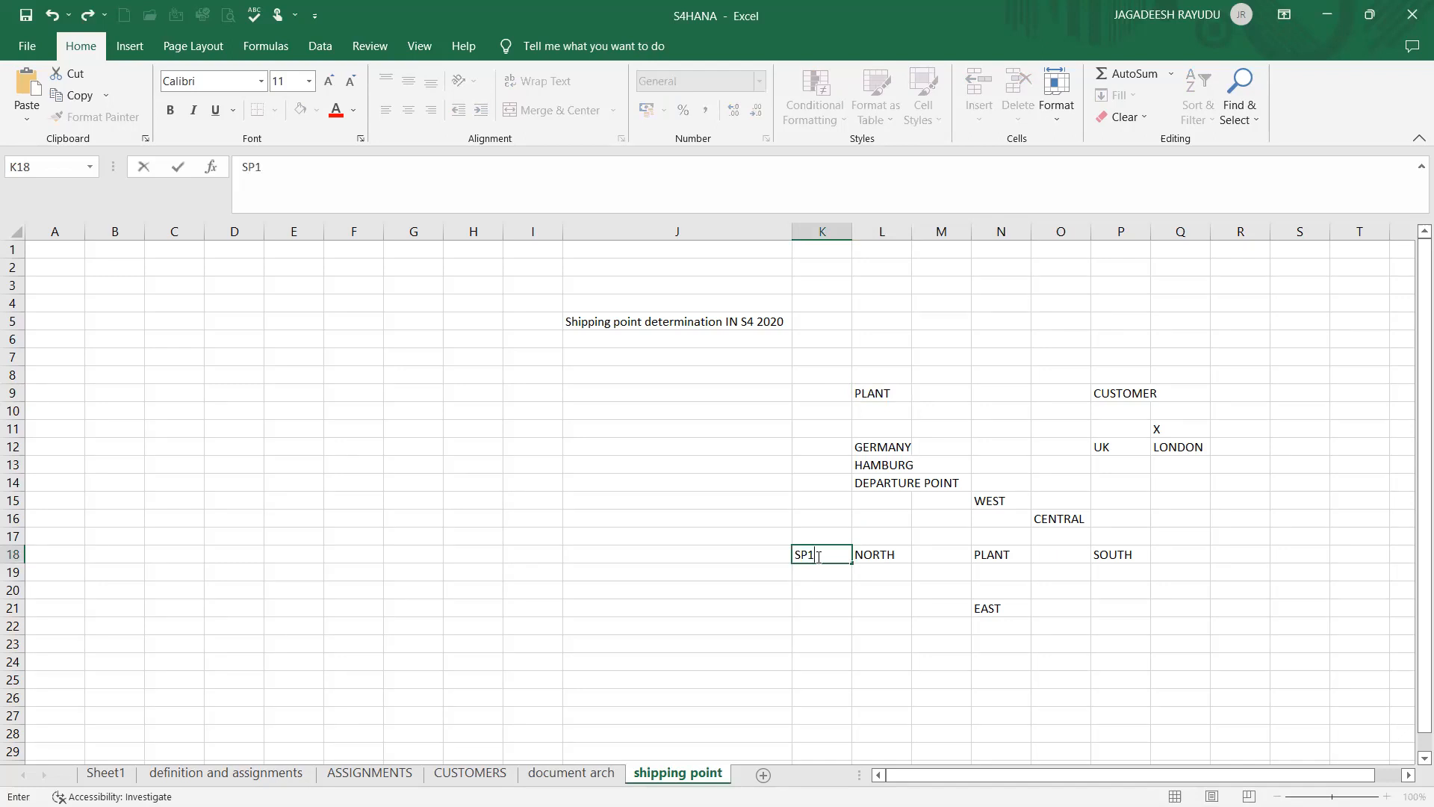
pyautogui.write('P1')
pyautogui.press('Return')
pyautogui.press('Down')
pyautogui.press('Down')
pyautogui.press('Right')
pyautogui.press('Right')
pyautogui.press('Right')
pyautogui.press('Down')
pyautogui.write('SP2')
pyautogui.press('Tab')
# Enter SP3 in cell Q18, next to the SOUTH label.
pyautogui.press('Up')
pyautogui.press('Up')
pyautogui.press('Up')
pyautogui.press('Up')
pyautogui.press('Right')
pyautogui.press('Right')
pyautogui.write('SP2')
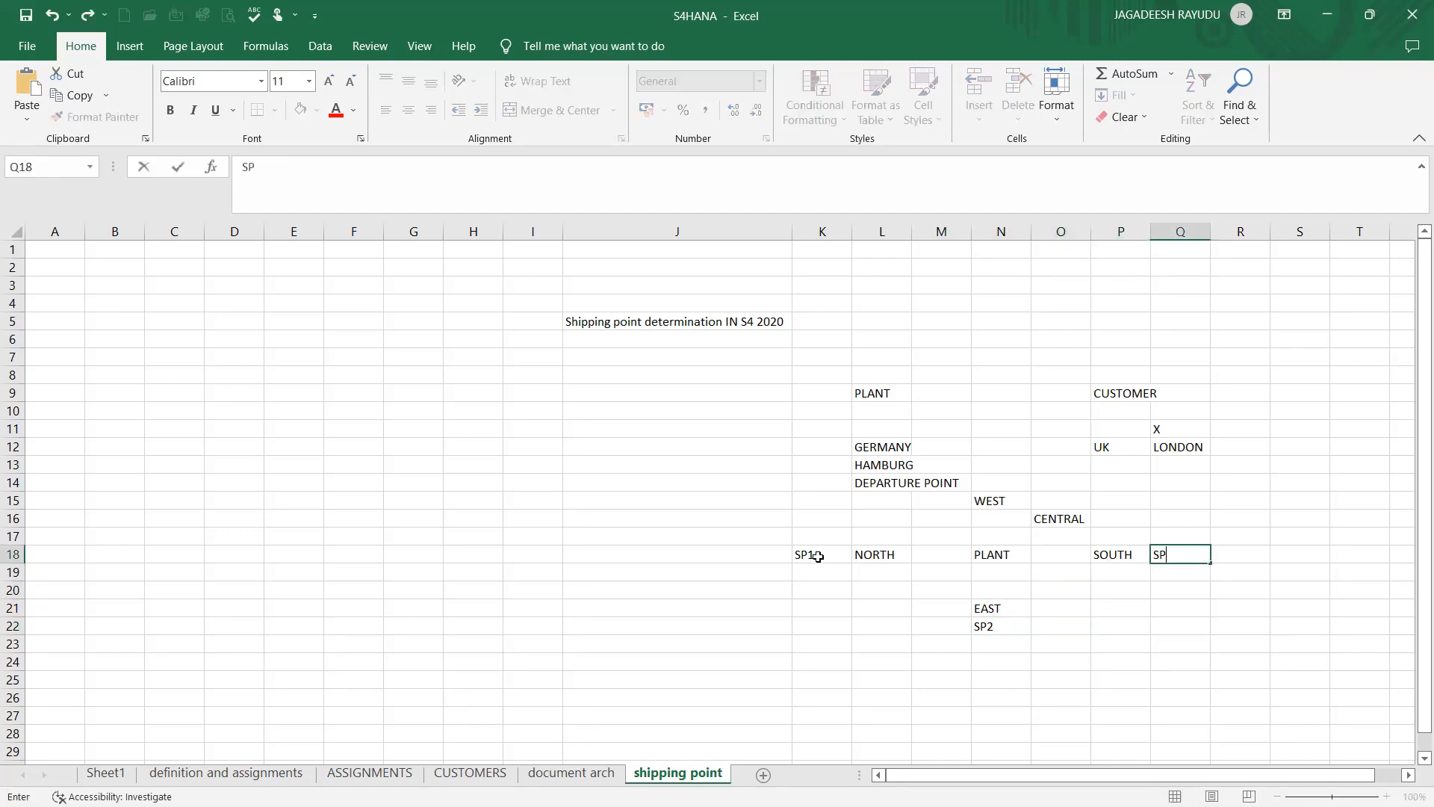
pyautogui.press('BackSpace')
pyautogui.write('3')
# Enter SP4 in cell P16, next to the CENTRAL label.
pyautogui.press('Up')
pyautogui.press('Up')
pyautogui.press('Up')
pyautogui.press('Left')
pyautogui.press('Down')
pyautogui.write('SP3')
pyautogui.press('BackSpace')
pyautogui.write('4')
# Enter SP5 in cell N14, directly above the WEST label.
pyautogui.press('Up')
pyautogui.press('Up')
pyautogui.press('Left')
pyautogui.press('Left')
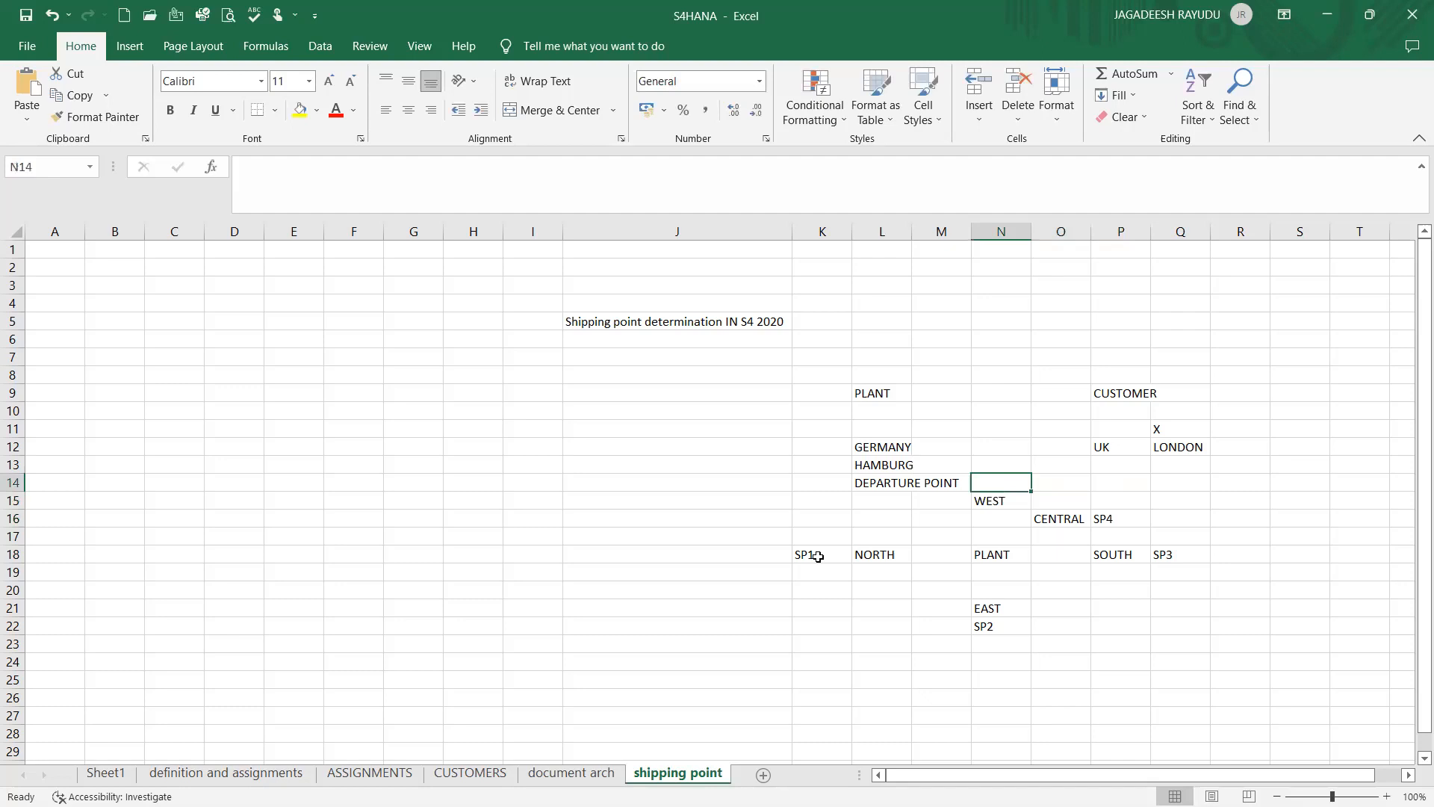
pyautogui.write('SP5')
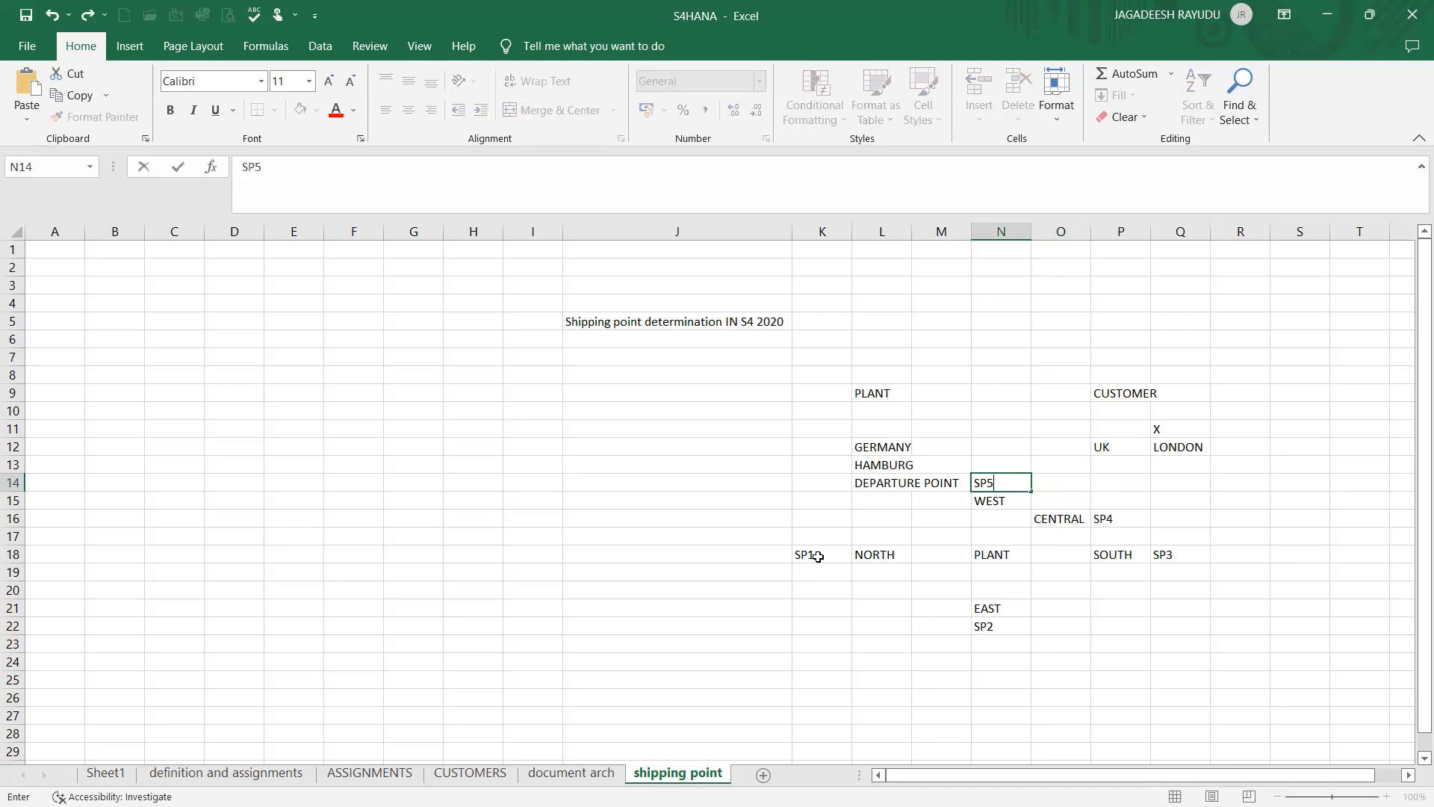
pyautogui.click(828, 606)
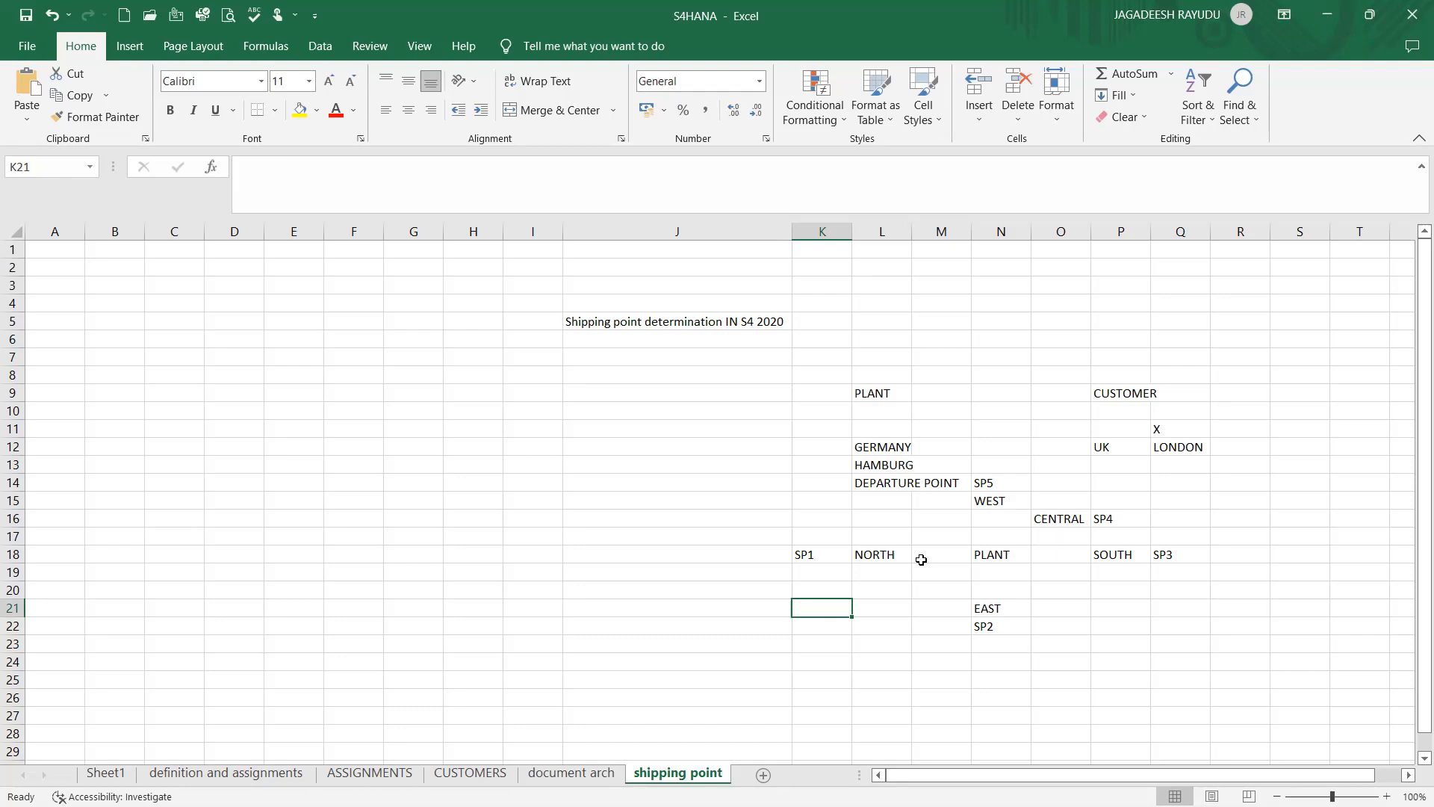
# Enter UK in cell J19, near the SP1 shipping point of the NORTH label.
pyautogui.click(809, 553)
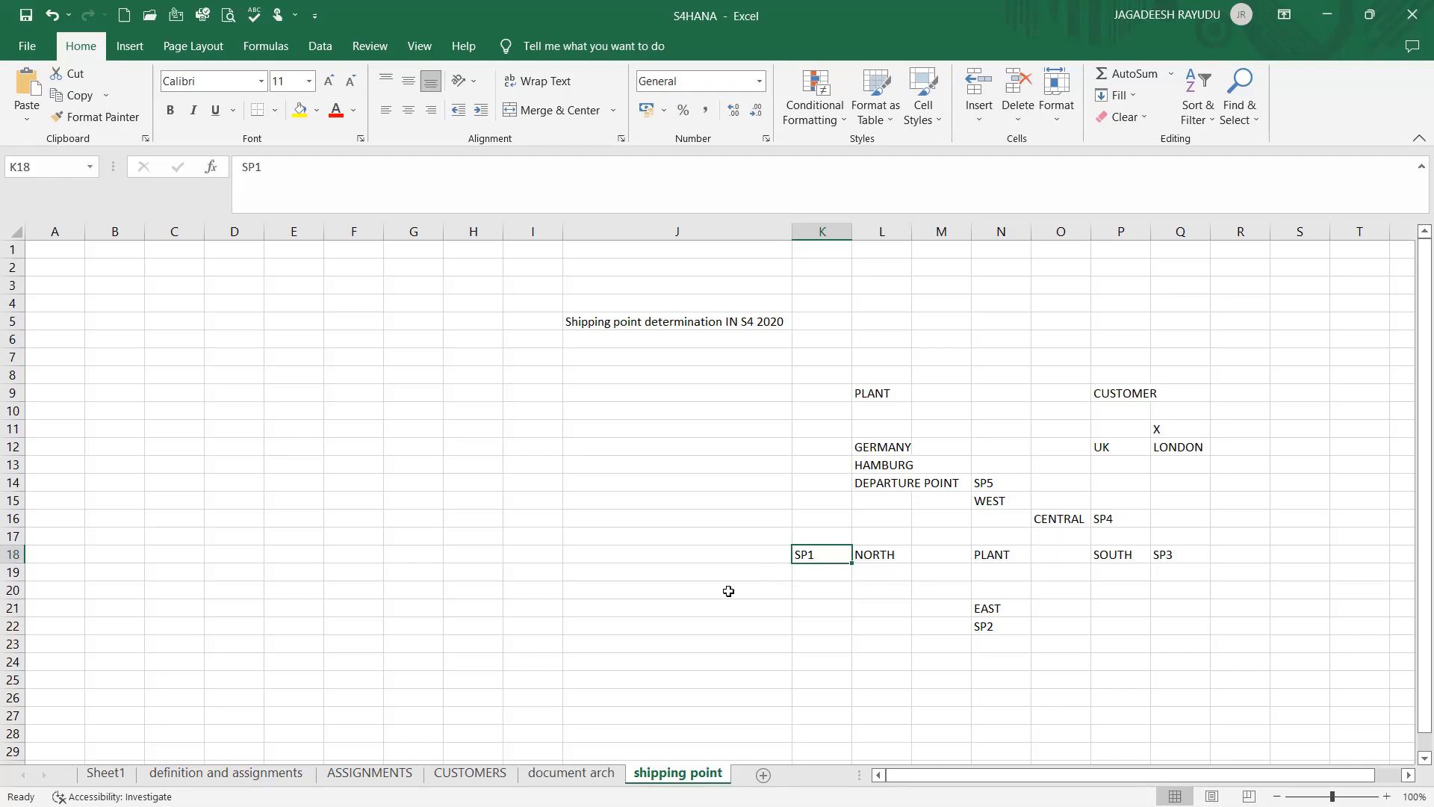
pyautogui.click(691, 565)
pyautogui.write('L')
pyautogui.write('UK')
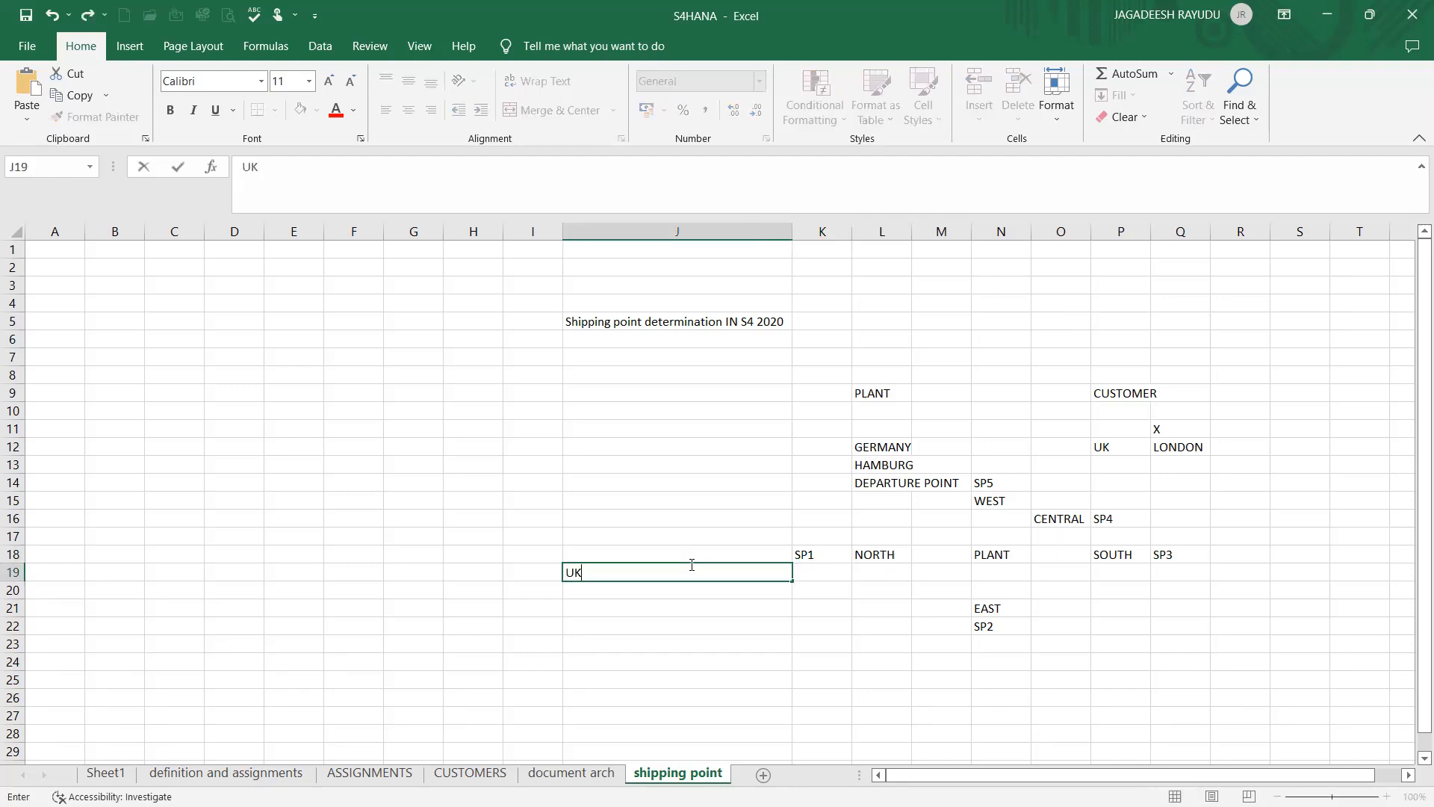
pyautogui.click(837, 571)
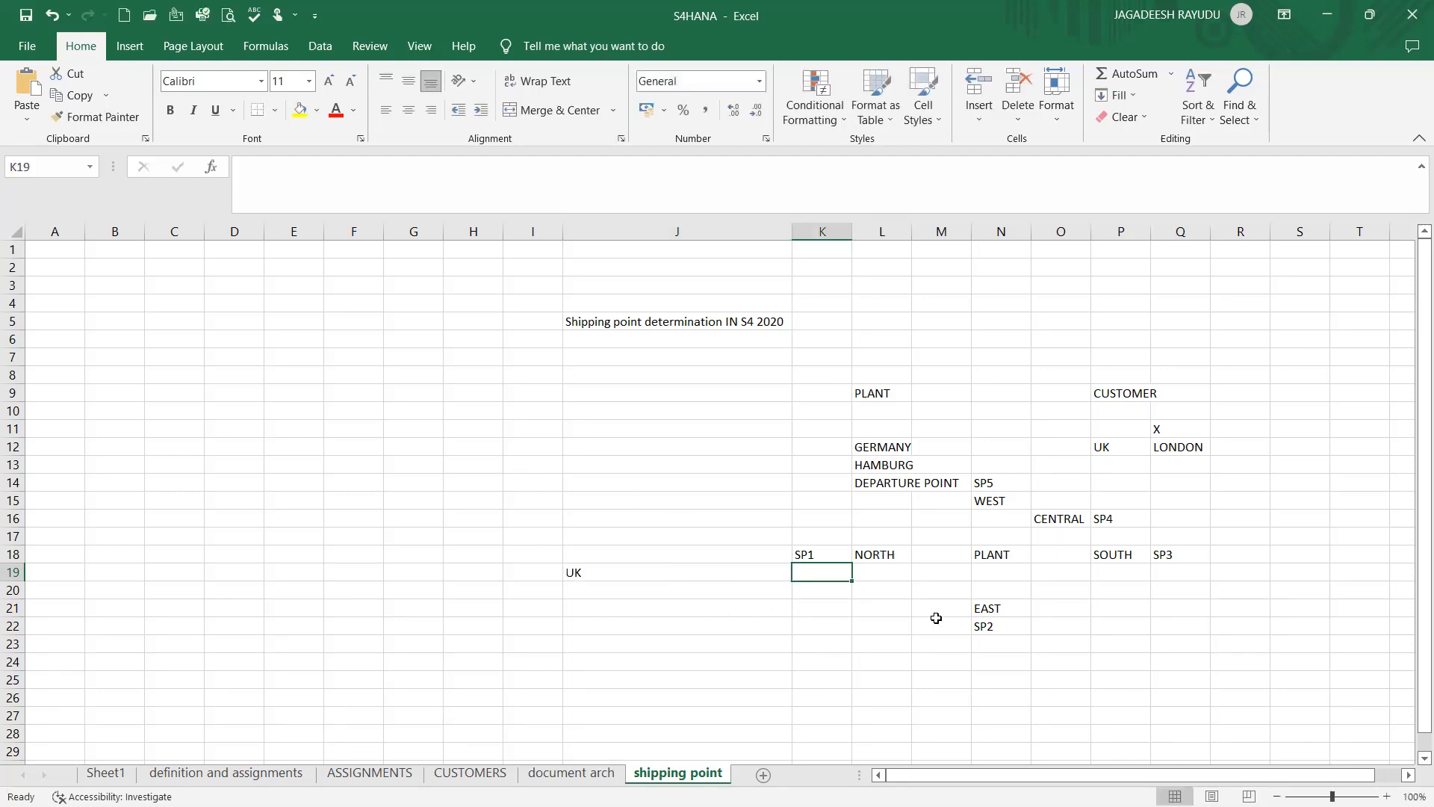
# Enter TRAIN in cell R17, near the SP3 shipping point of the SOUTH label.
pyautogui.click(1129, 552)
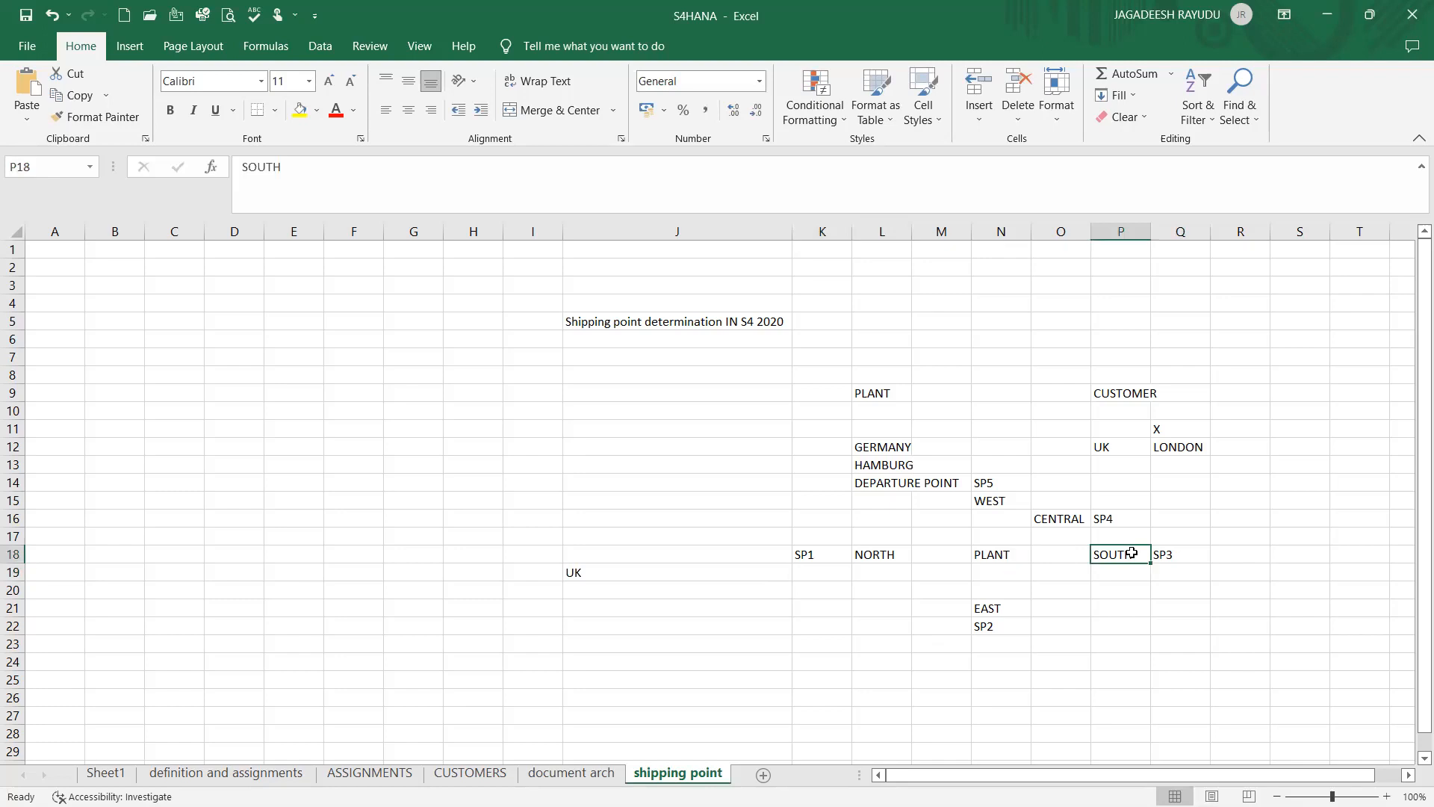
pyautogui.click(1236, 543)
pyautogui.write('TRAIN')
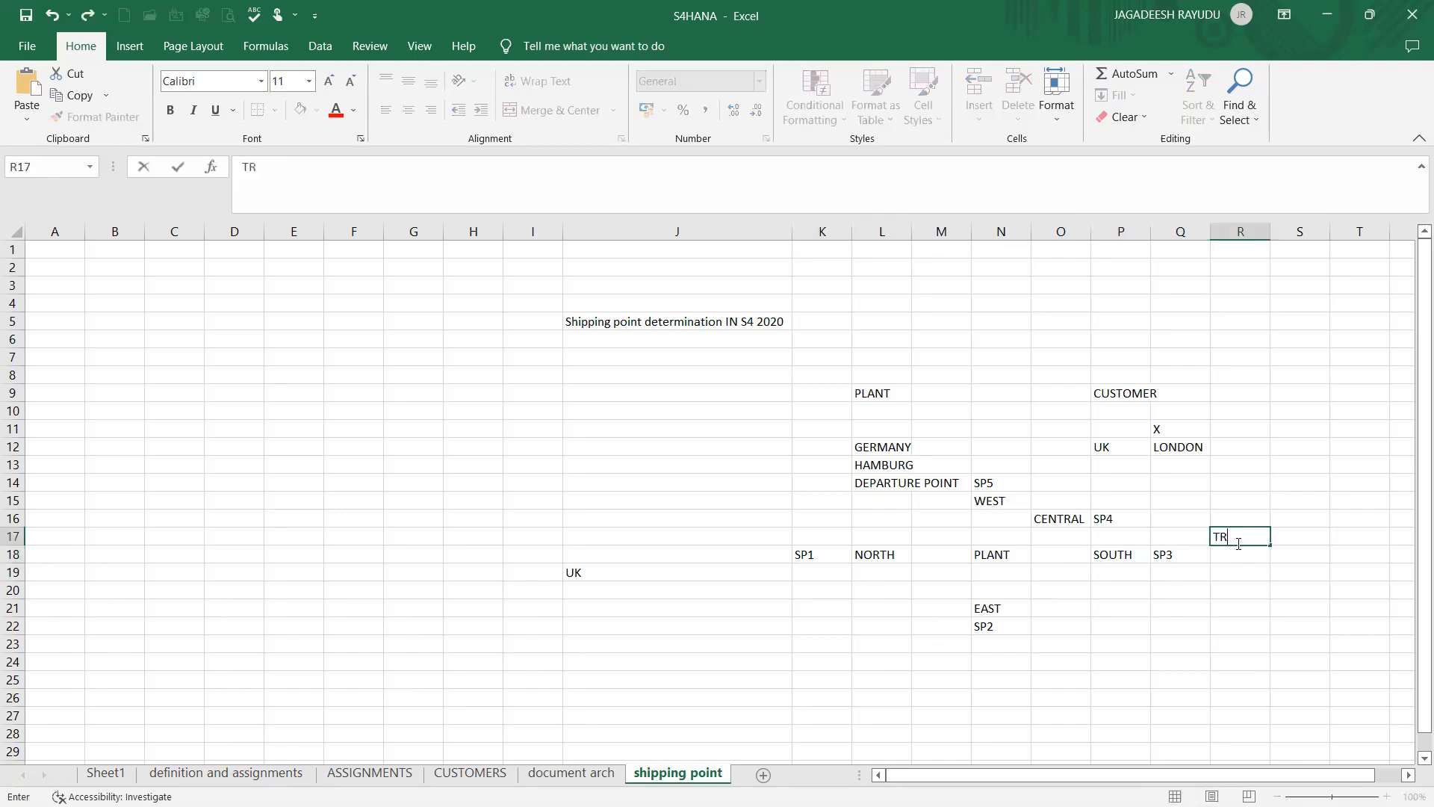
pyautogui.click(1222, 609)
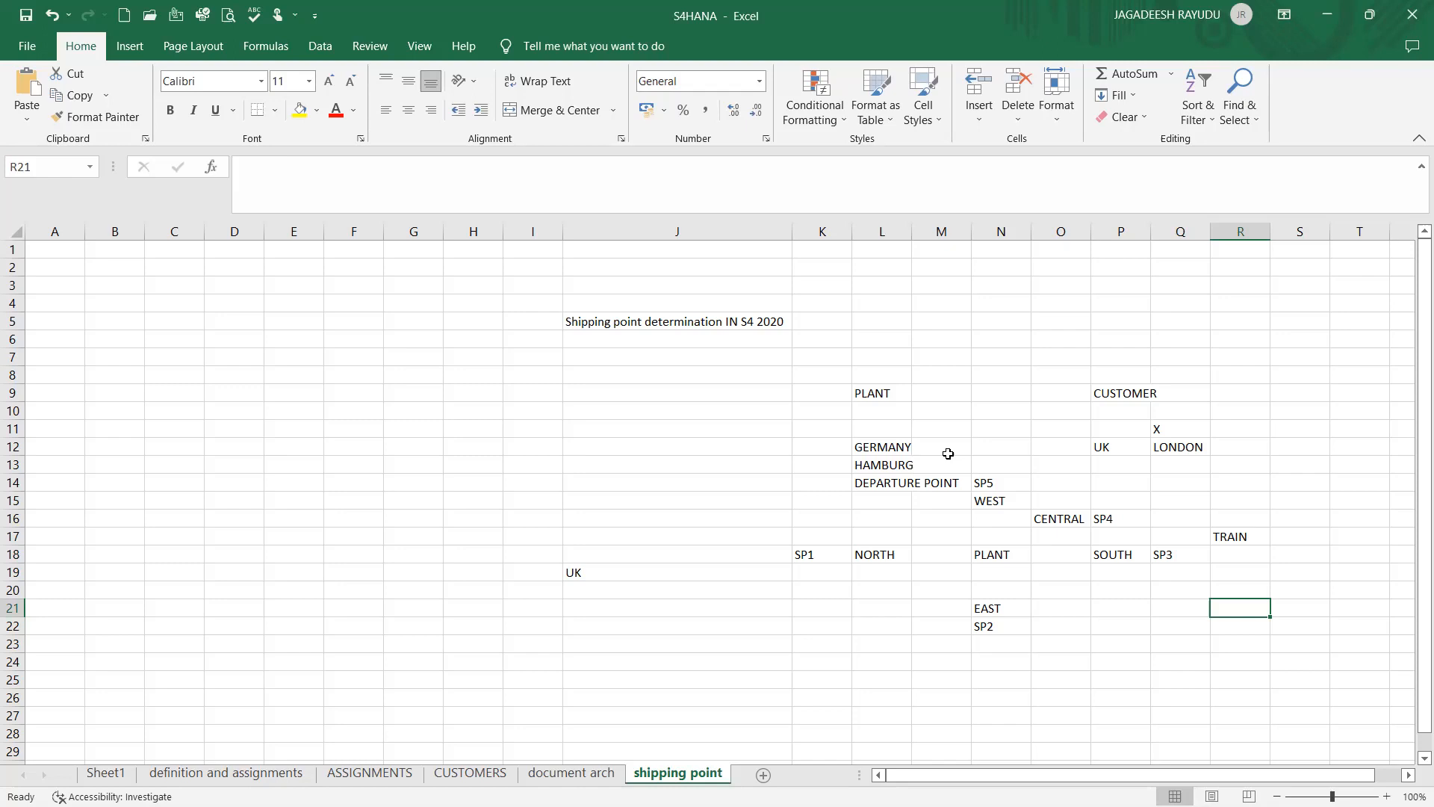
pyautogui.click(880, 481)
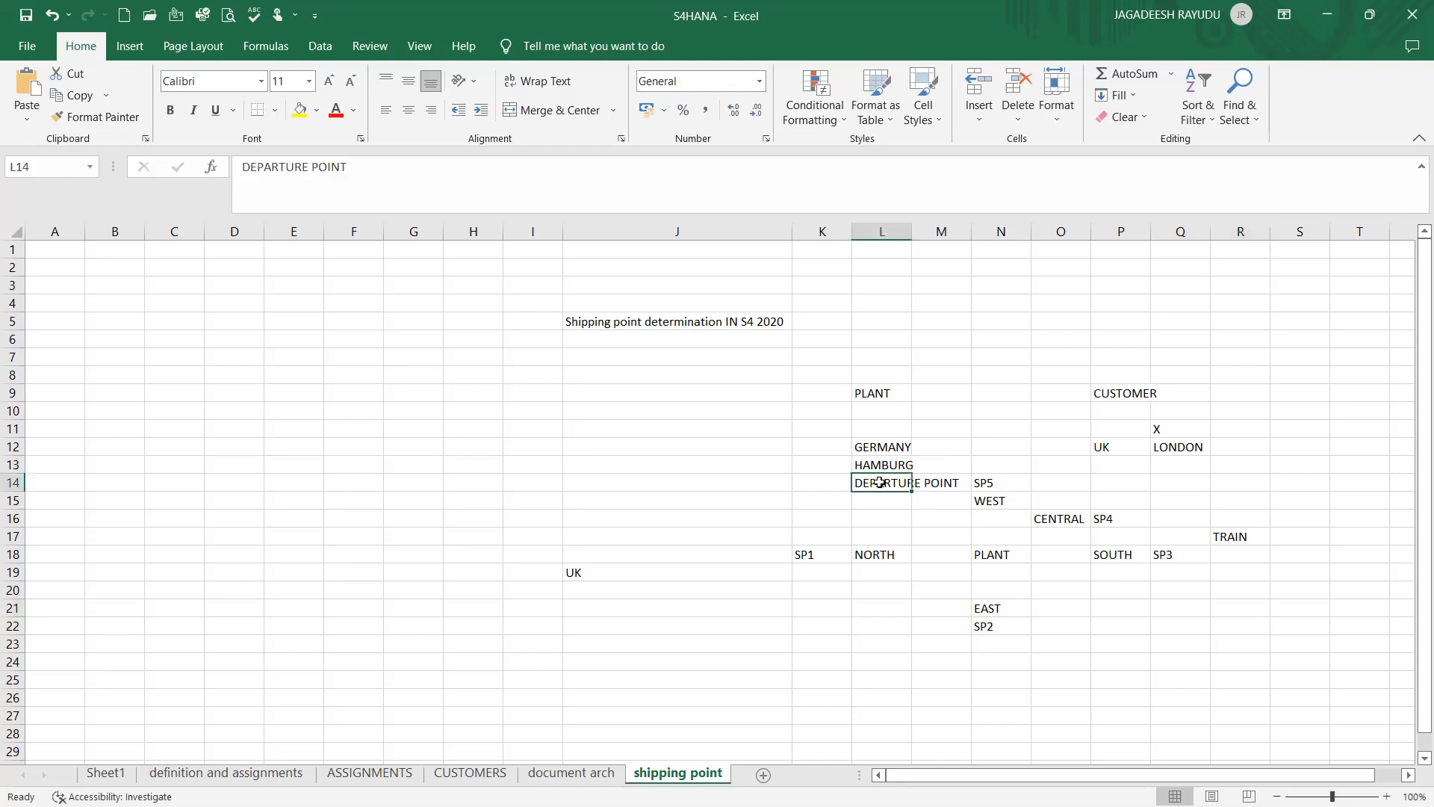
pyautogui.click(880, 499)
pyautogui.click(887, 478)
pyautogui.click(886, 448)
pyautogui.click(883, 484)
pyautogui.click(883, 502)
pyautogui.click(681, 318)
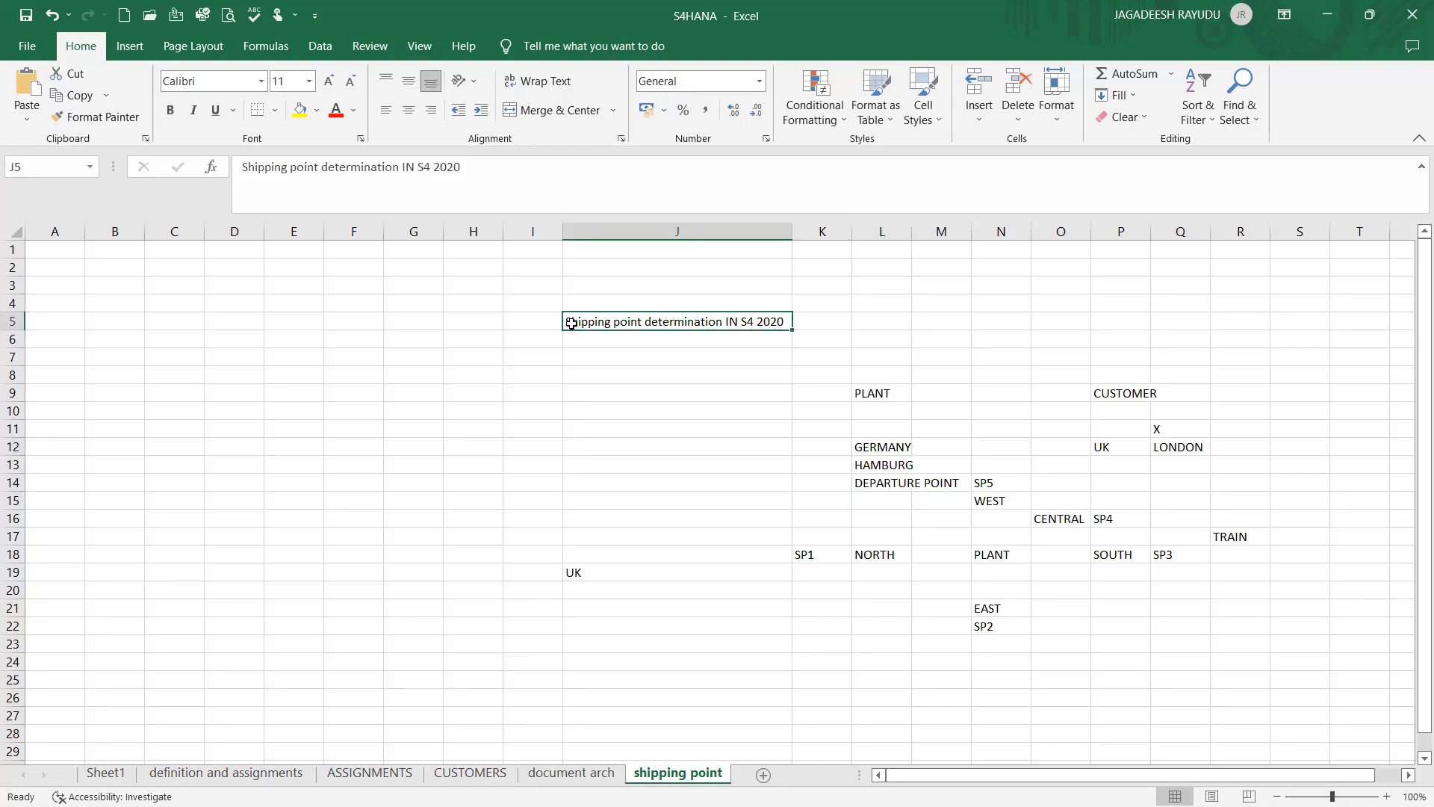
pyautogui.click(879, 402)
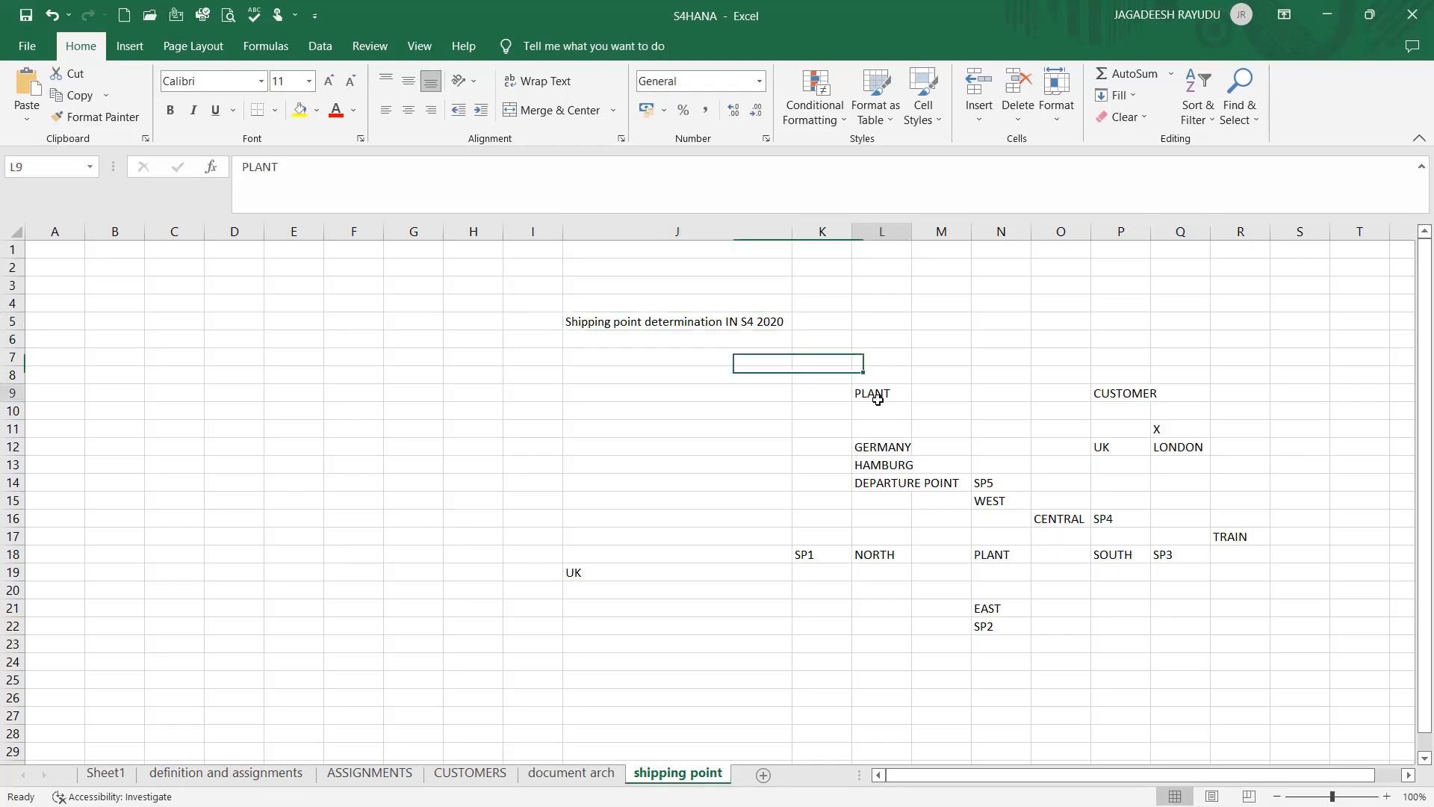
# Enter the label SH POINT in cell M8, just above and beside the upper PLANT label.
pyautogui.click(929, 371)
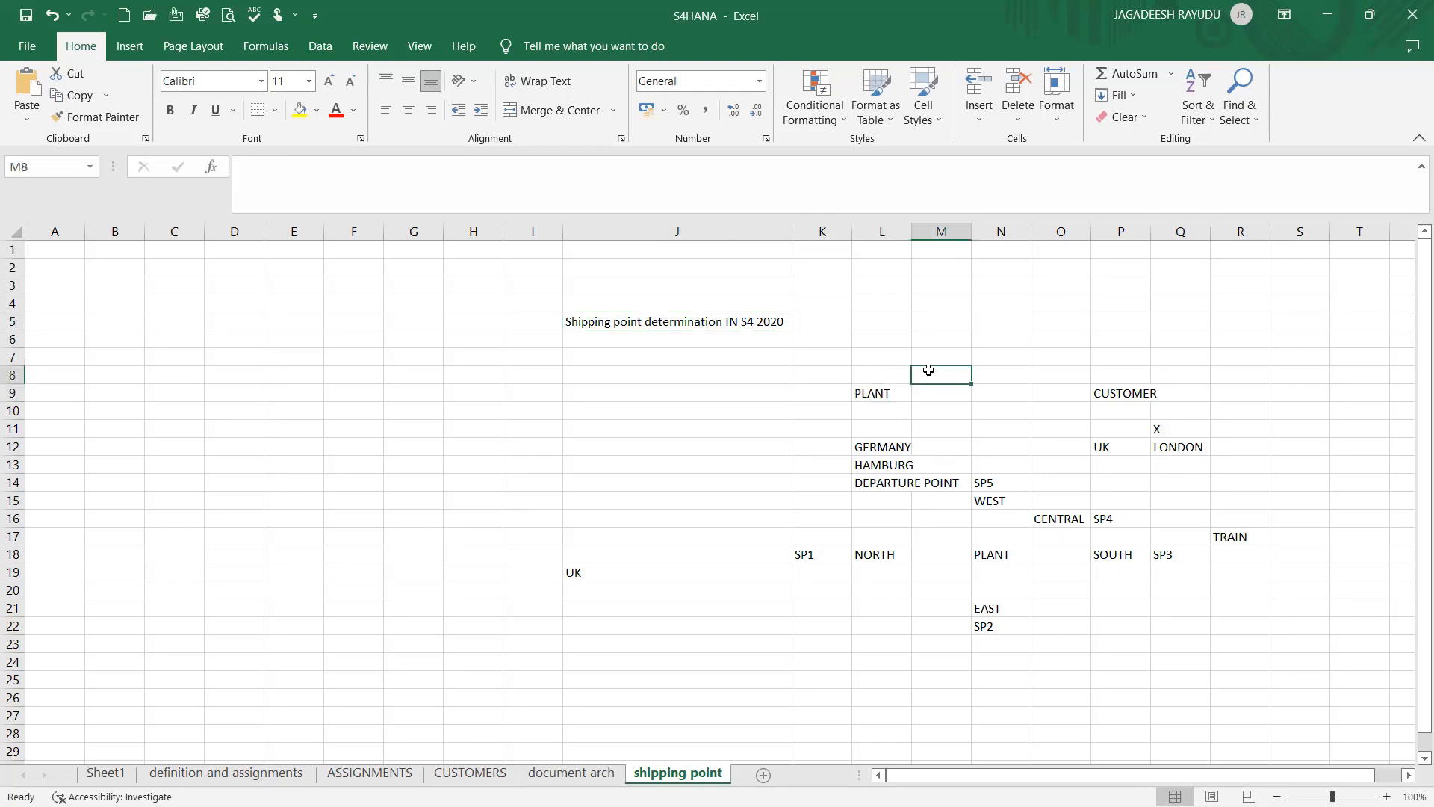
pyautogui.write('SH POINT')
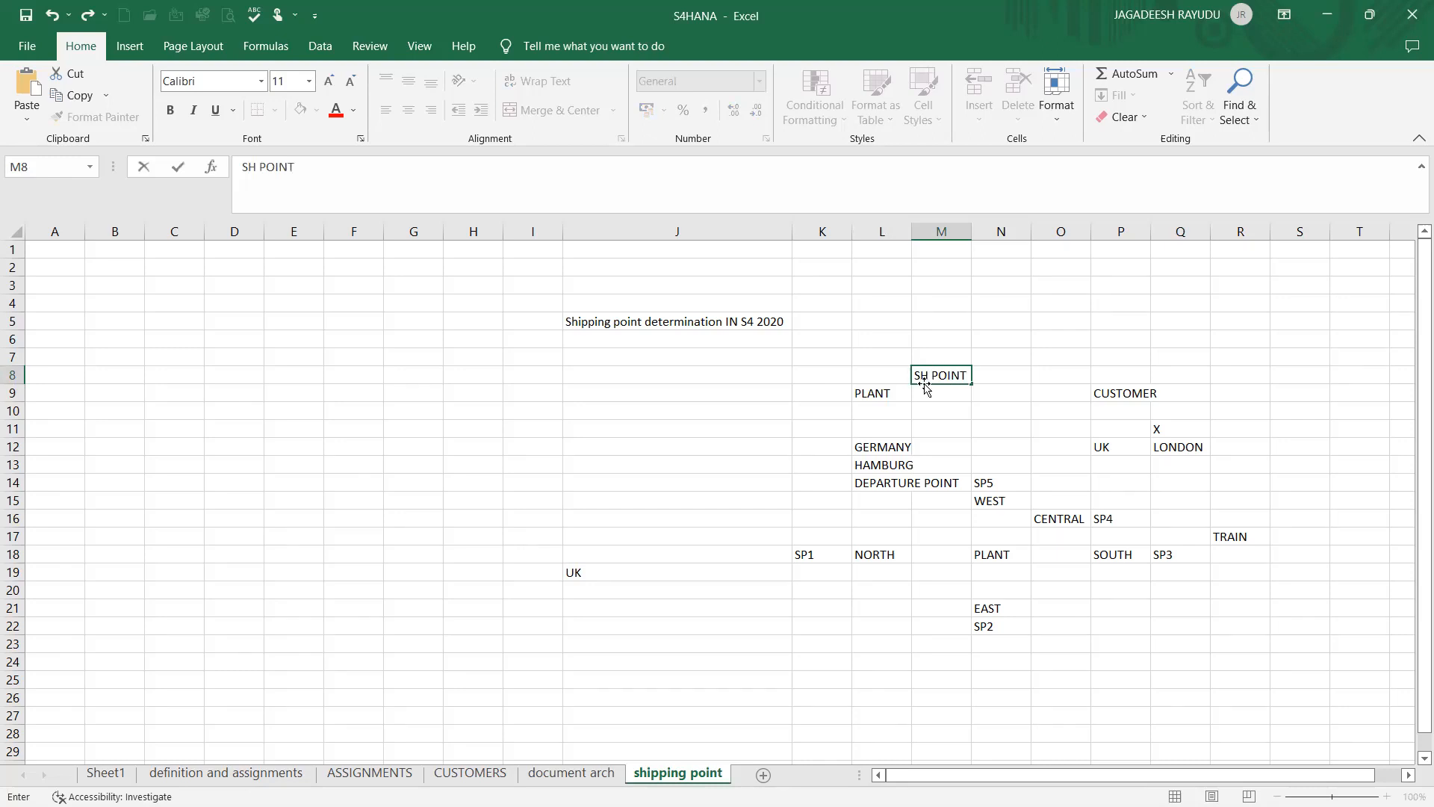
pyautogui.hotkey('ctrl', 'Return')
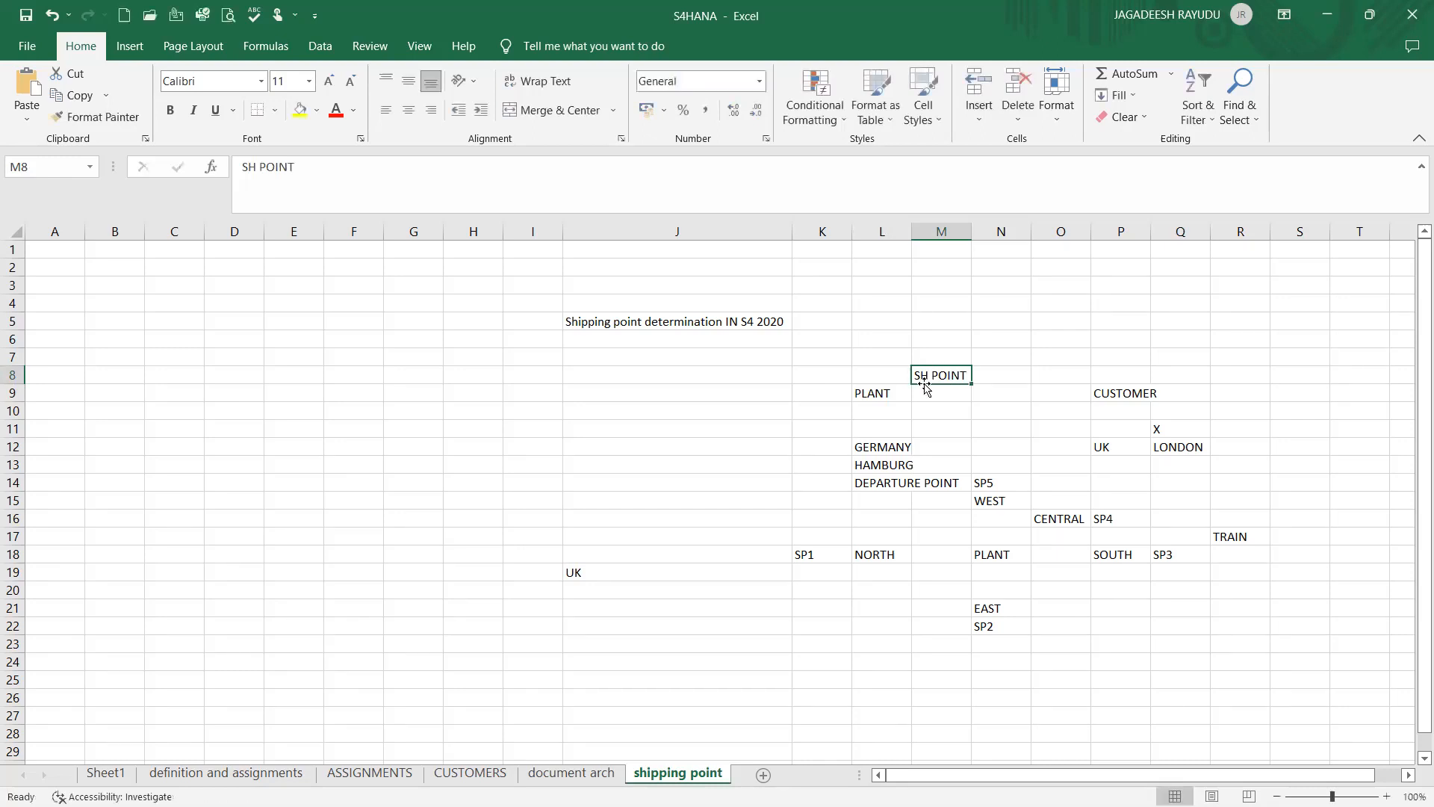
pyautogui.click(916, 426)
pyautogui.click(628, 322)
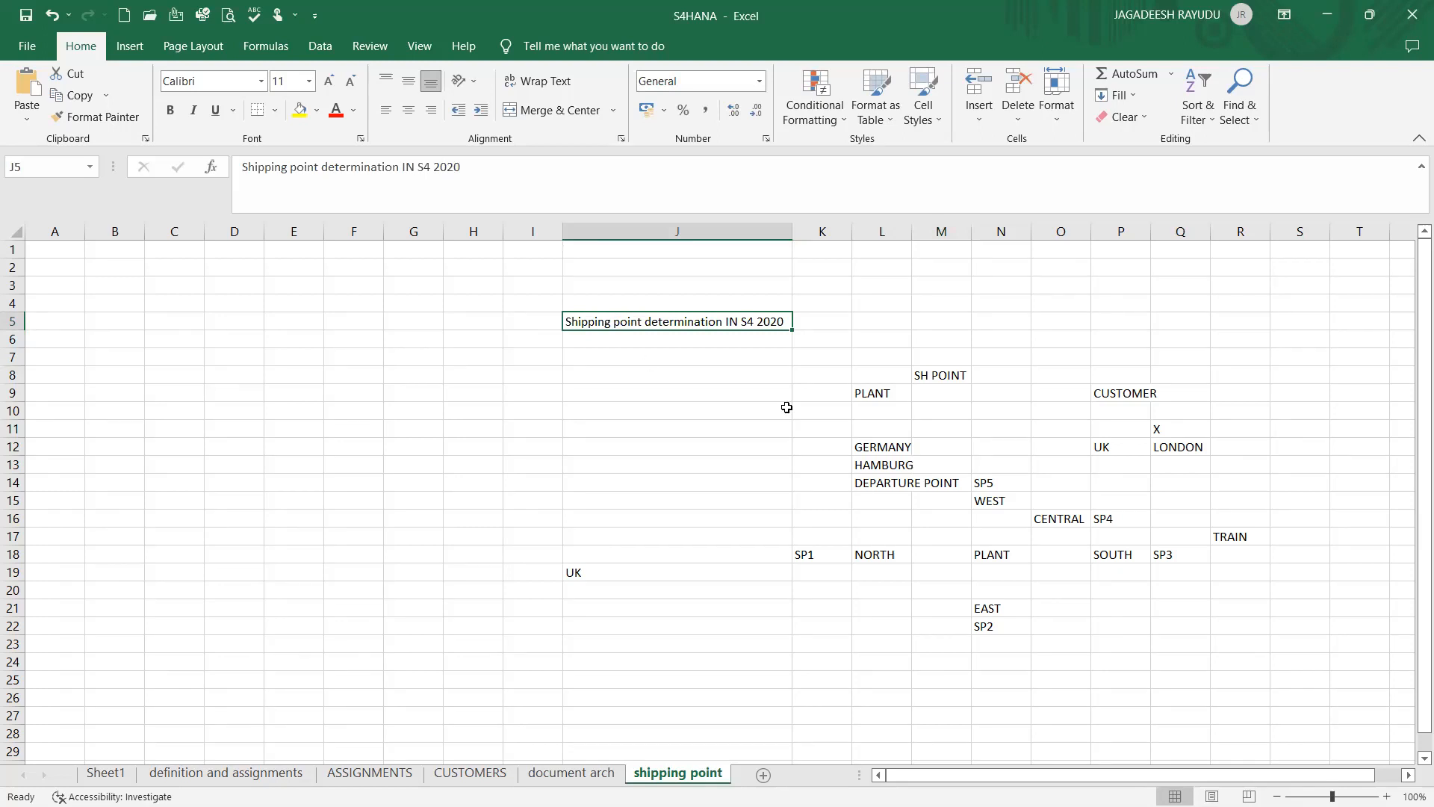
pyautogui.click(922, 377)
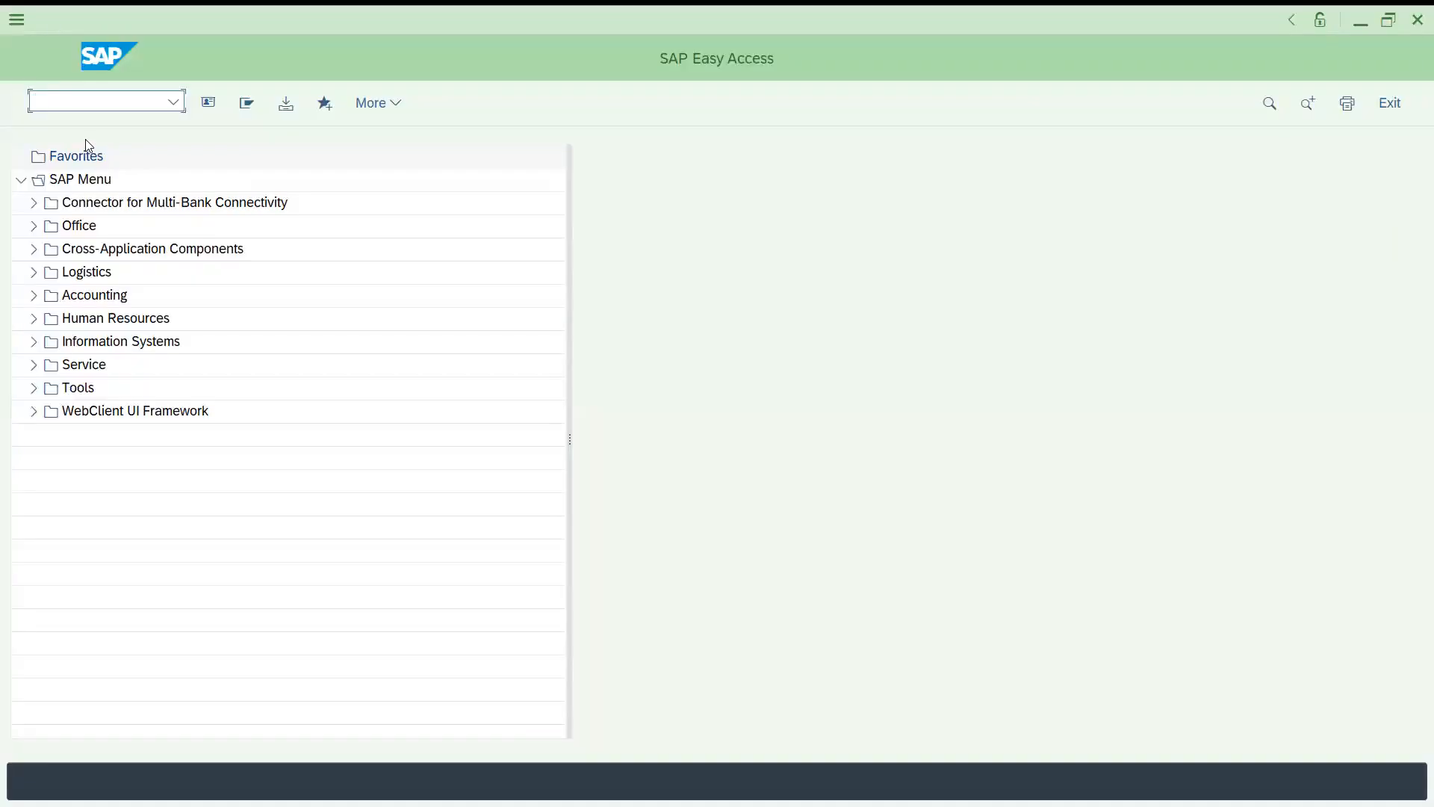
# Switch to SAP, run /NVA01 and continue to the overview of a new standard order.
pyautogui.write('/NVA01')
pyautogui.press('Return')
pyautogui.press('Return')
# Enter the sold-to party's customer number and customer reference 23, and accept the order header without payment terms.
pyautogui.write('IT102')
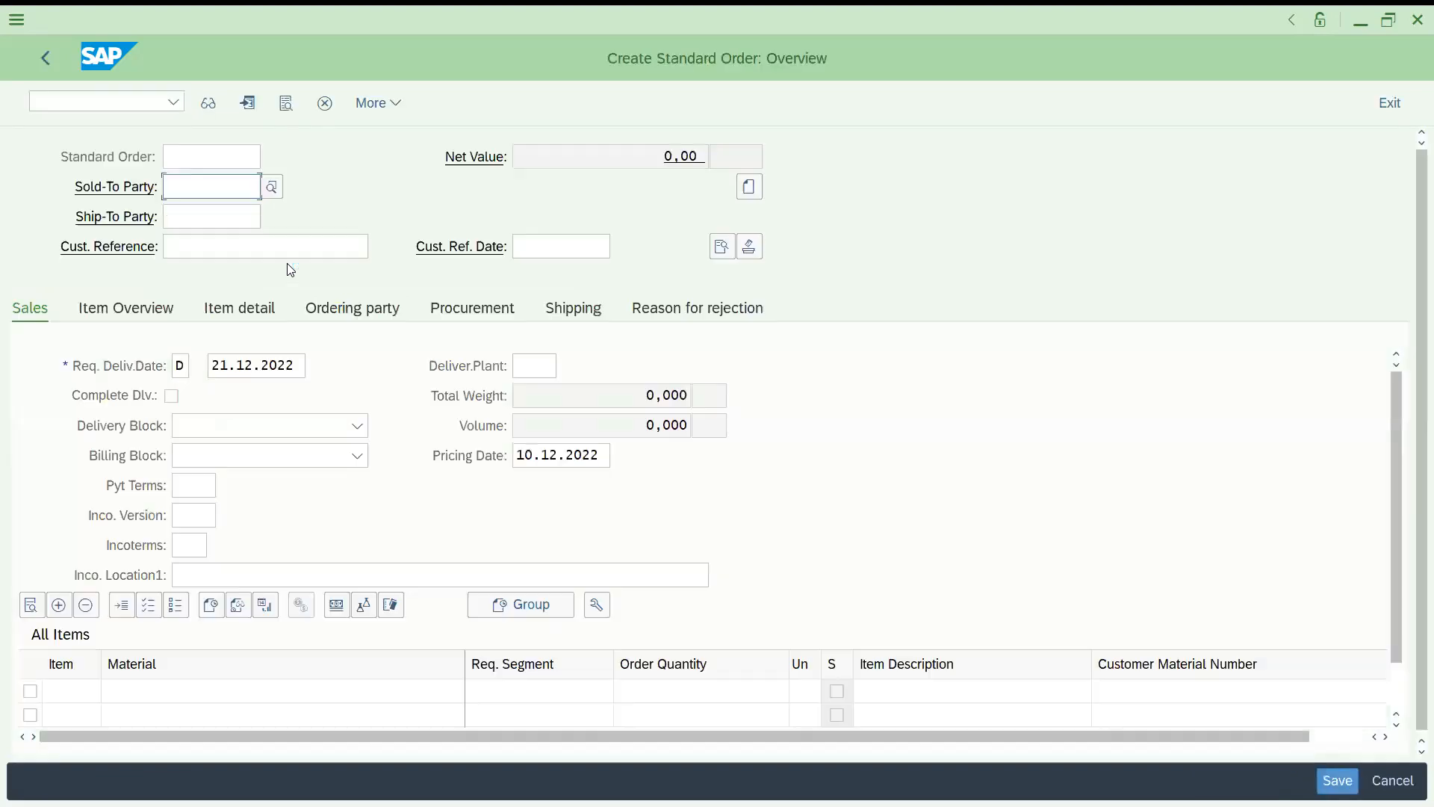
pyautogui.press('Return')
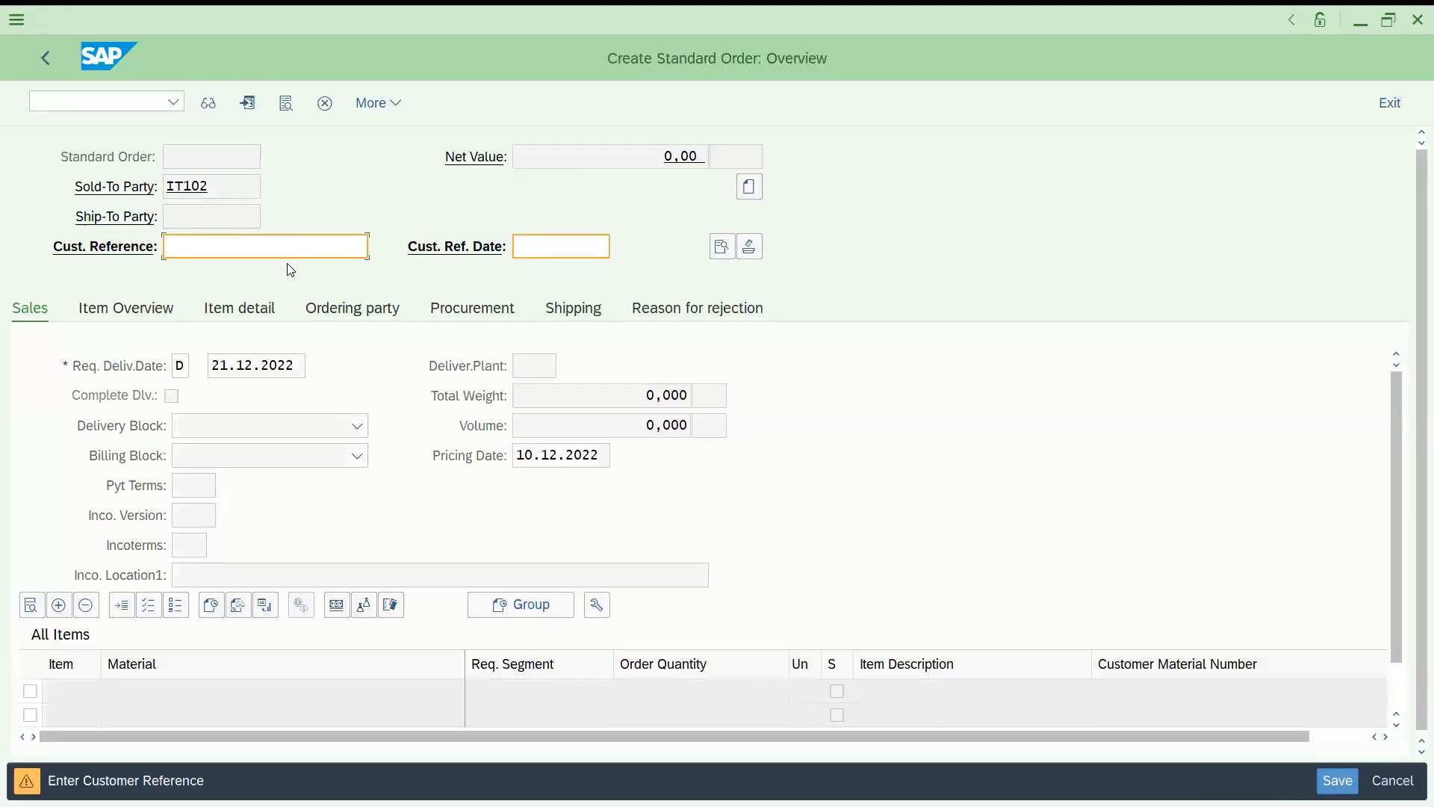
pyautogui.write('23')
pyautogui.press('Return')
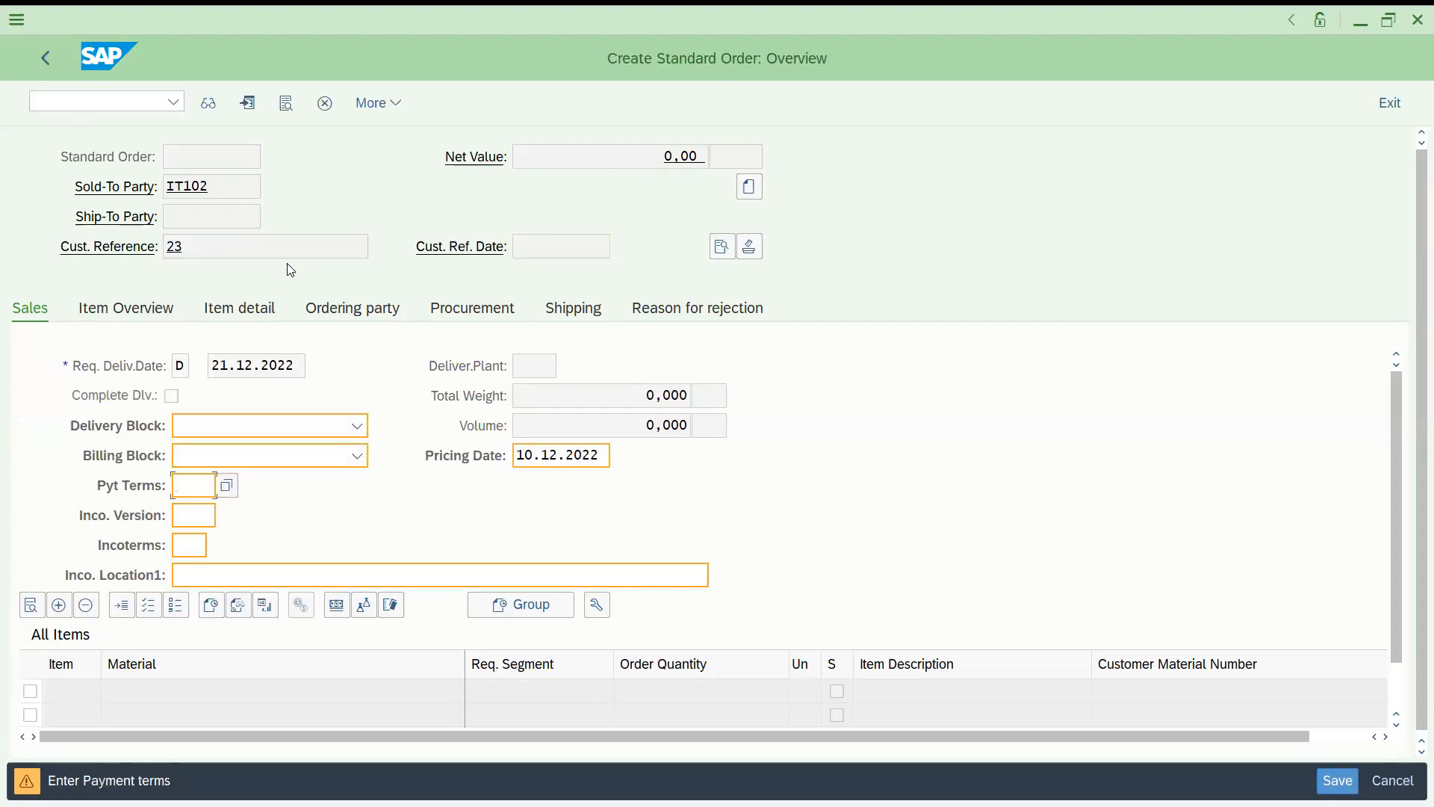
pyautogui.press('Return')
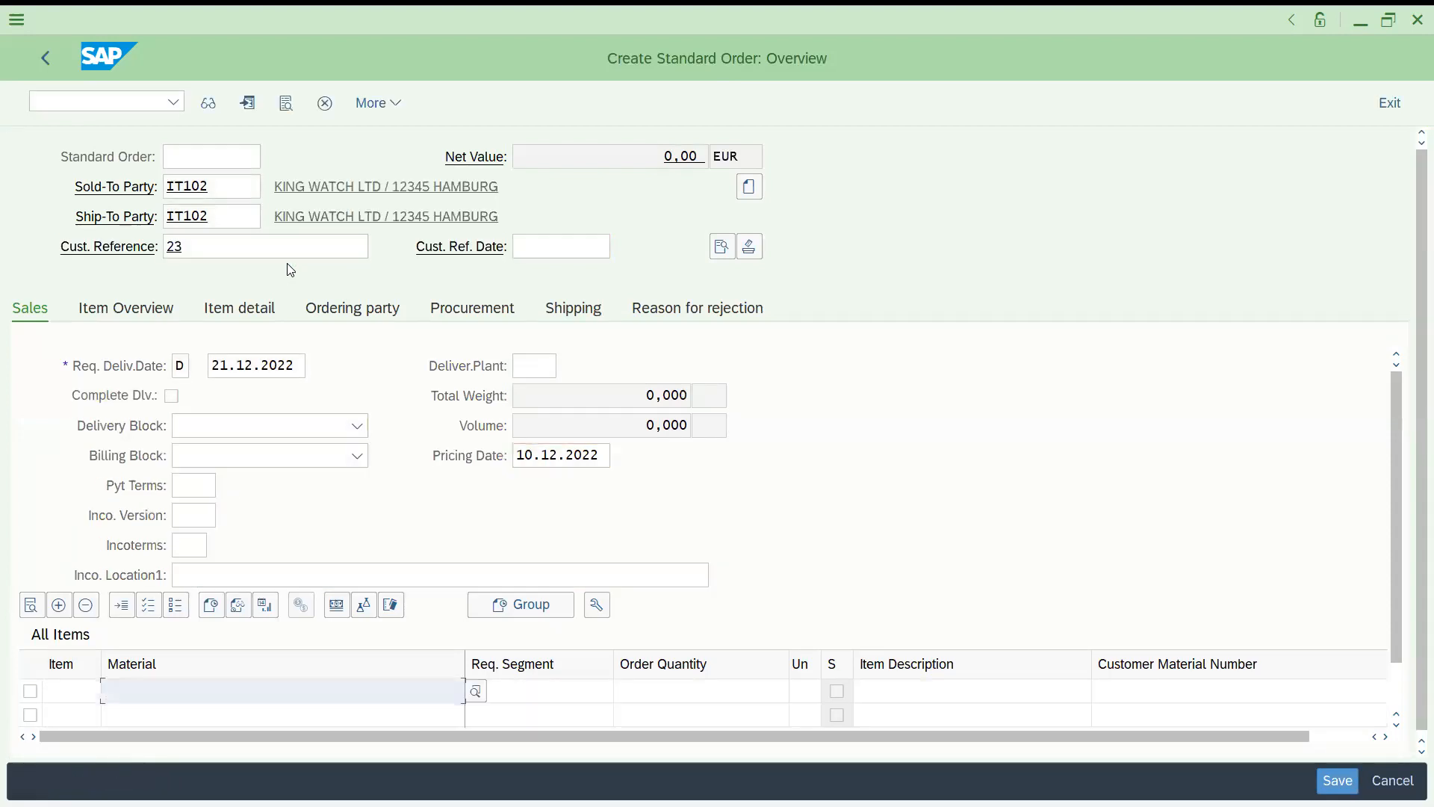
# Add an order item with material 113 and quantity 1, and continue past the availability control.
pyautogui.press('space')
pyautogui.press('Down')
pyautogui.press('Return')
pyautogui.press('Tab')
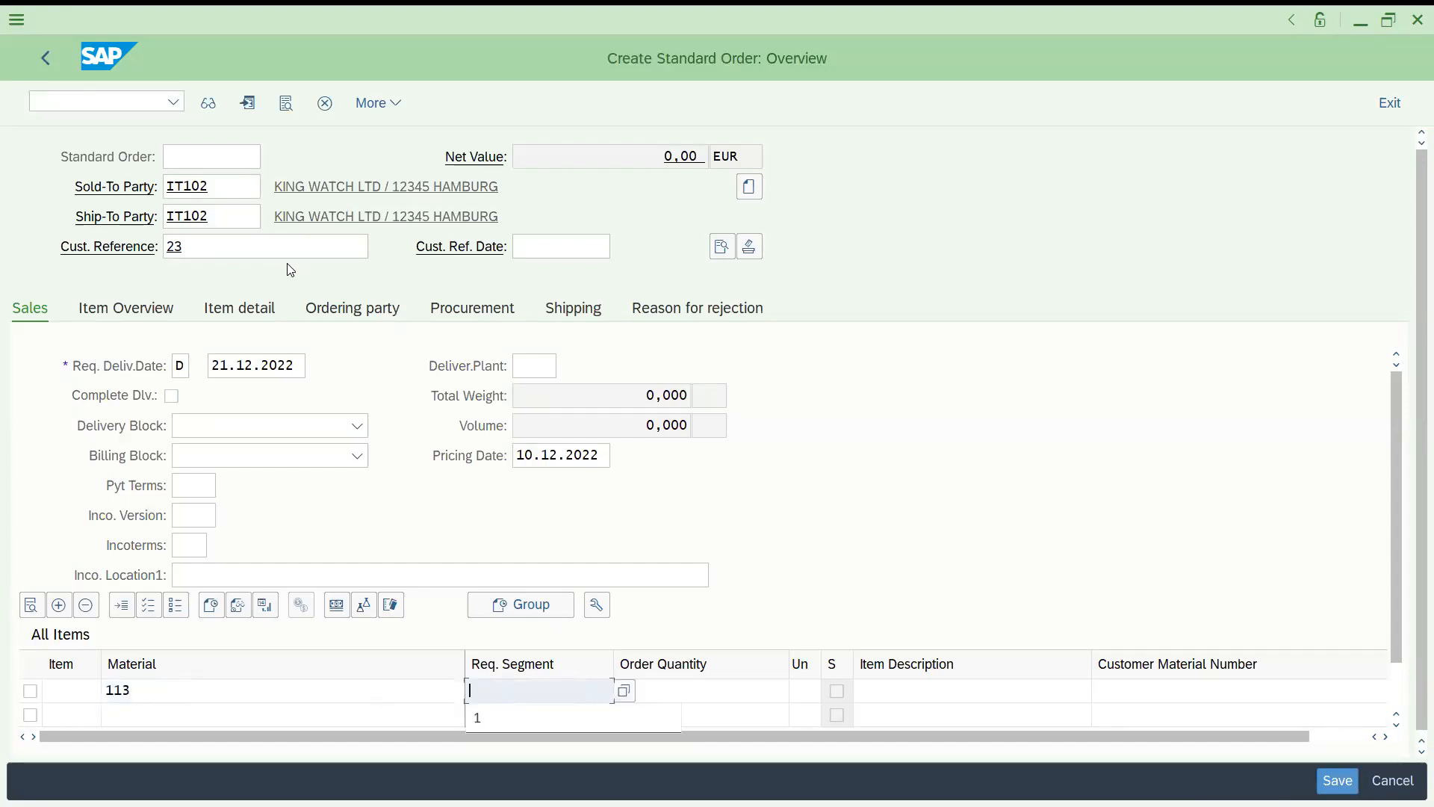
pyautogui.press('Tab')
pyautogui.write('1')
pyautogui.press('Return')
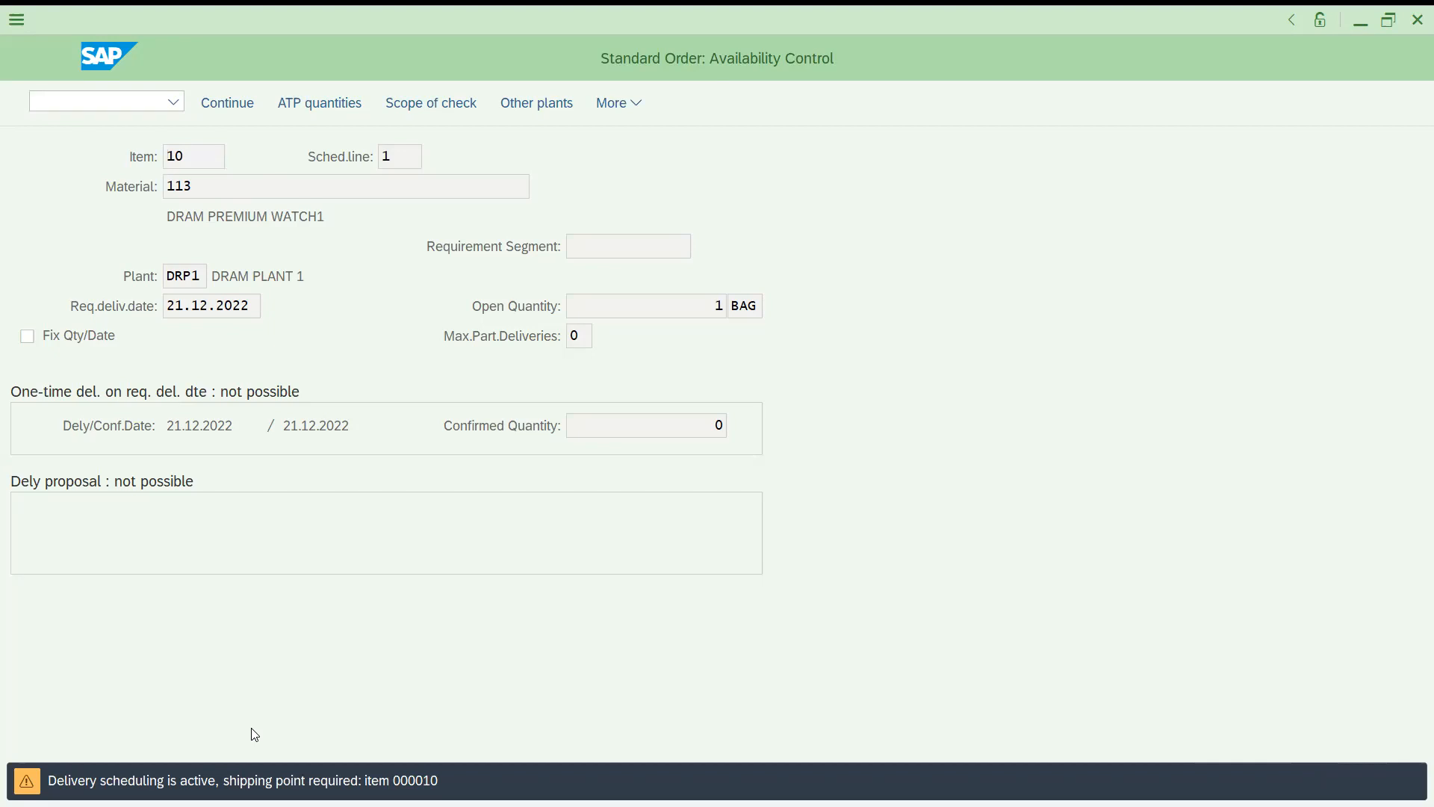
pyautogui.press('Return')
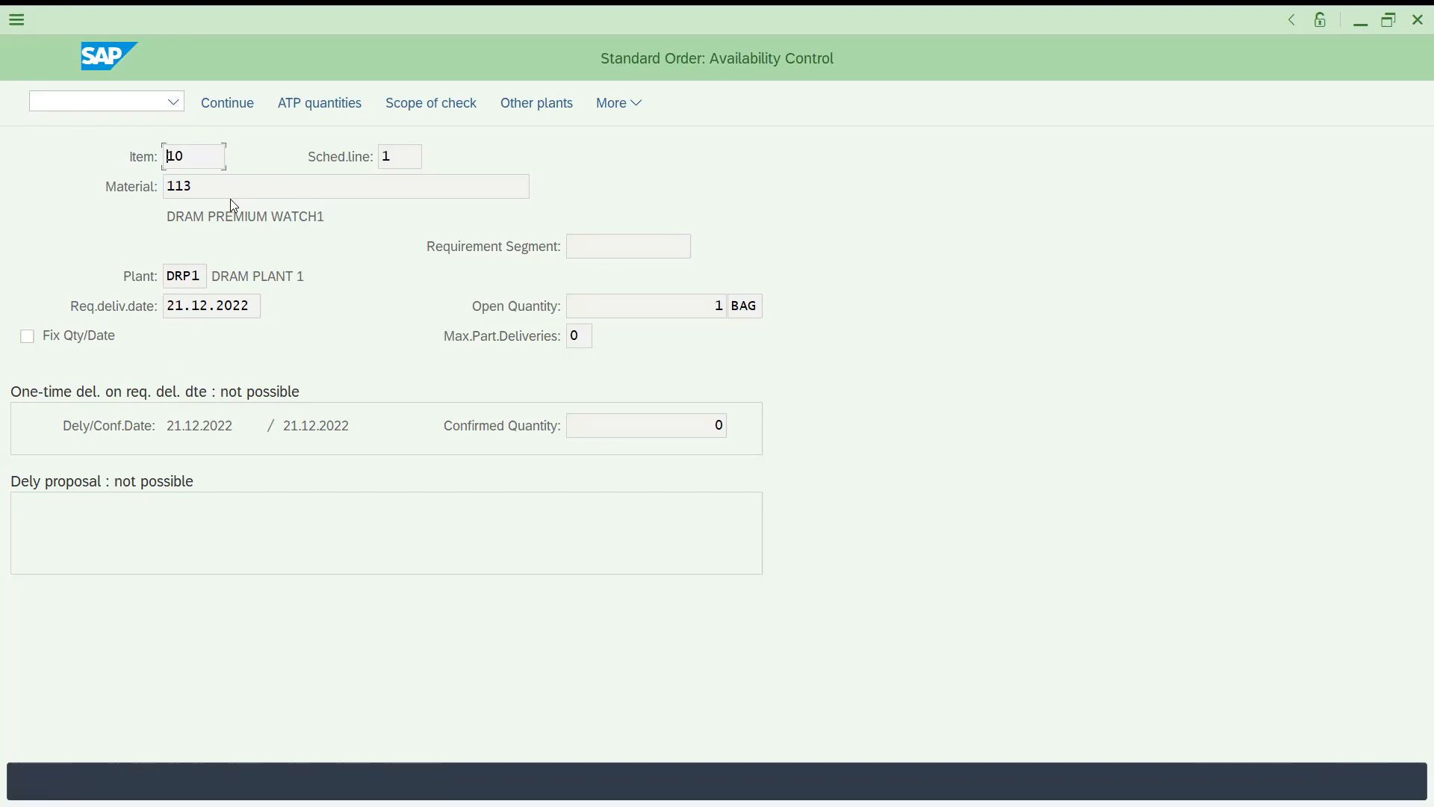
pyautogui.click(211, 105)
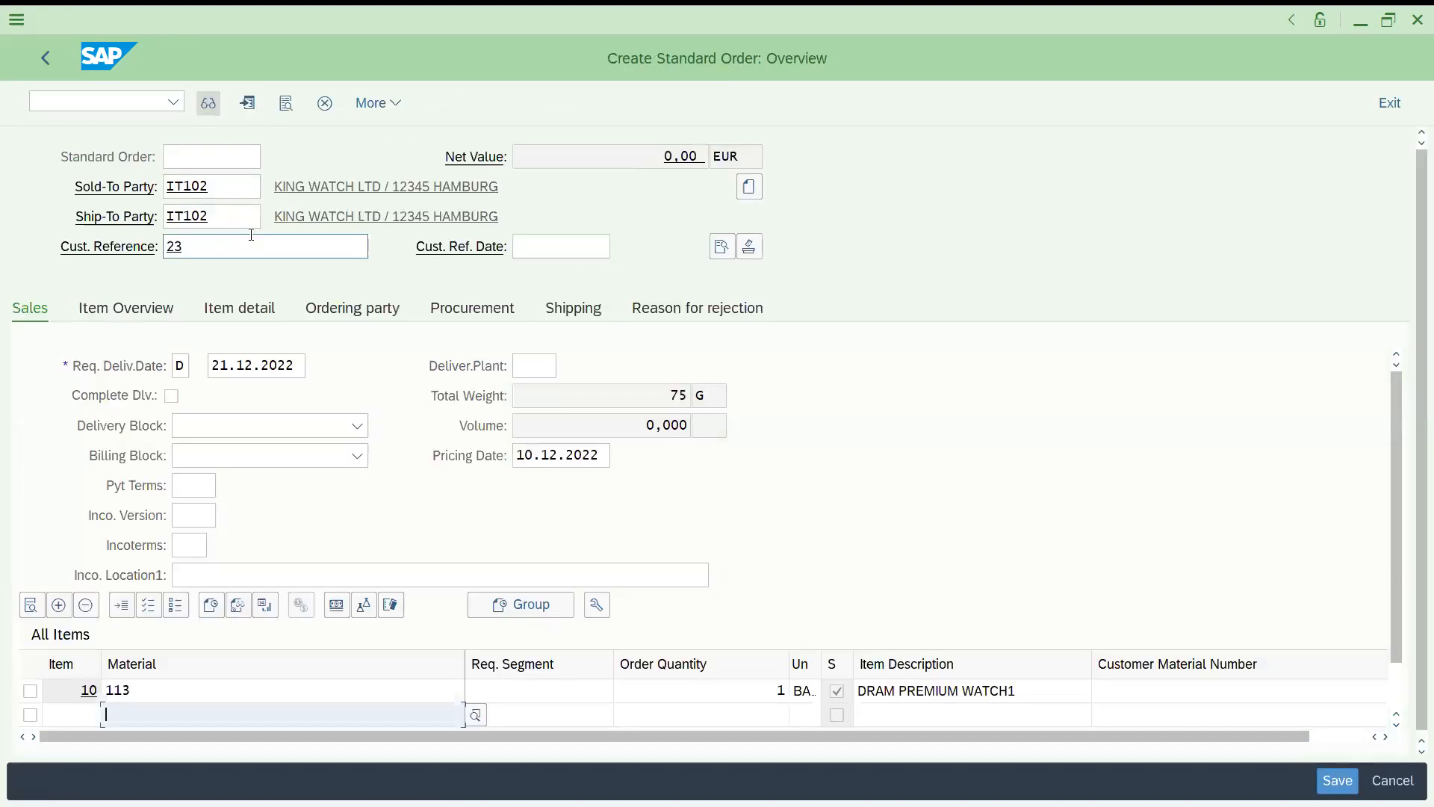
# Open the shipping data of order item 10 to examine its plant and shipping point.
pyautogui.doubleClick(273, 695)
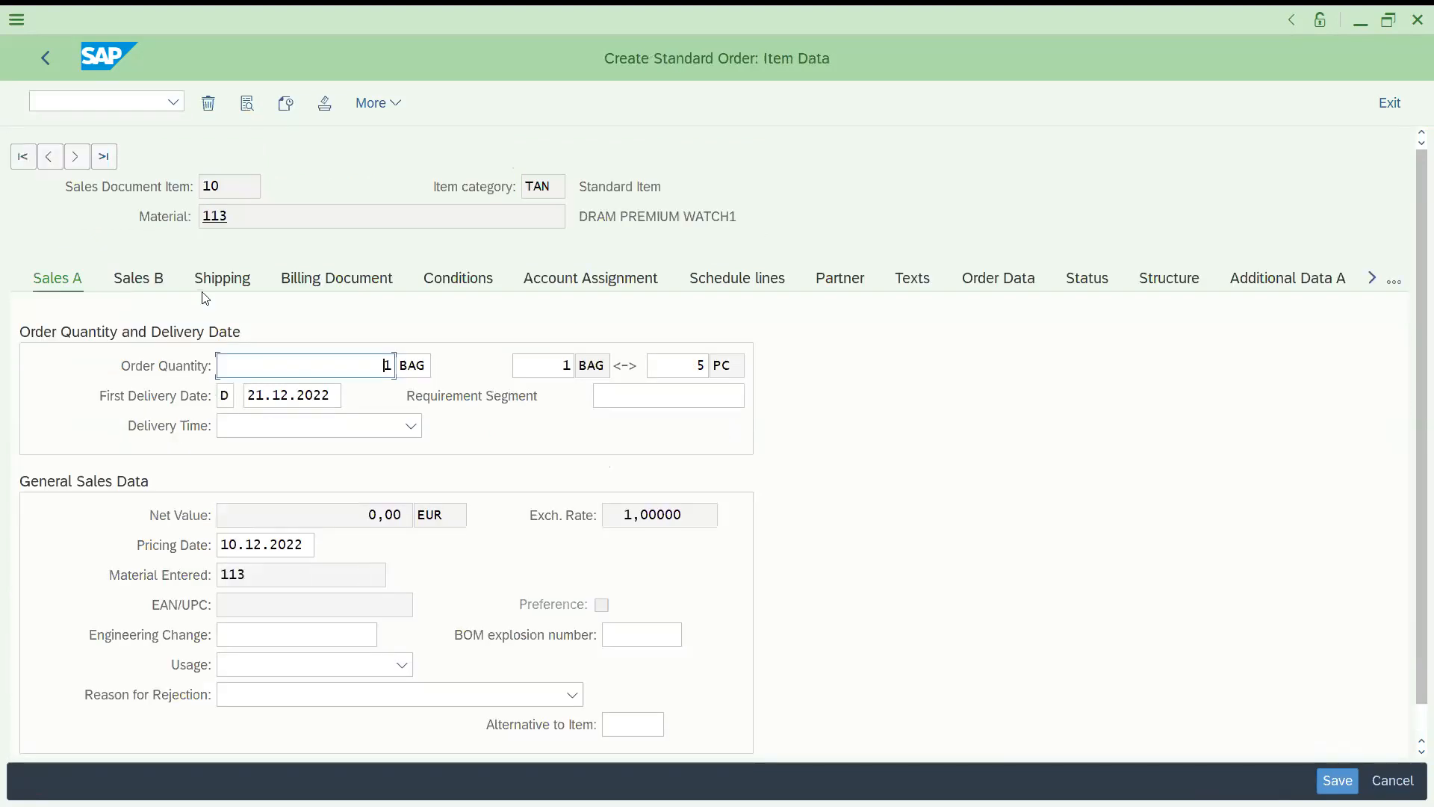
pyautogui.click(206, 283)
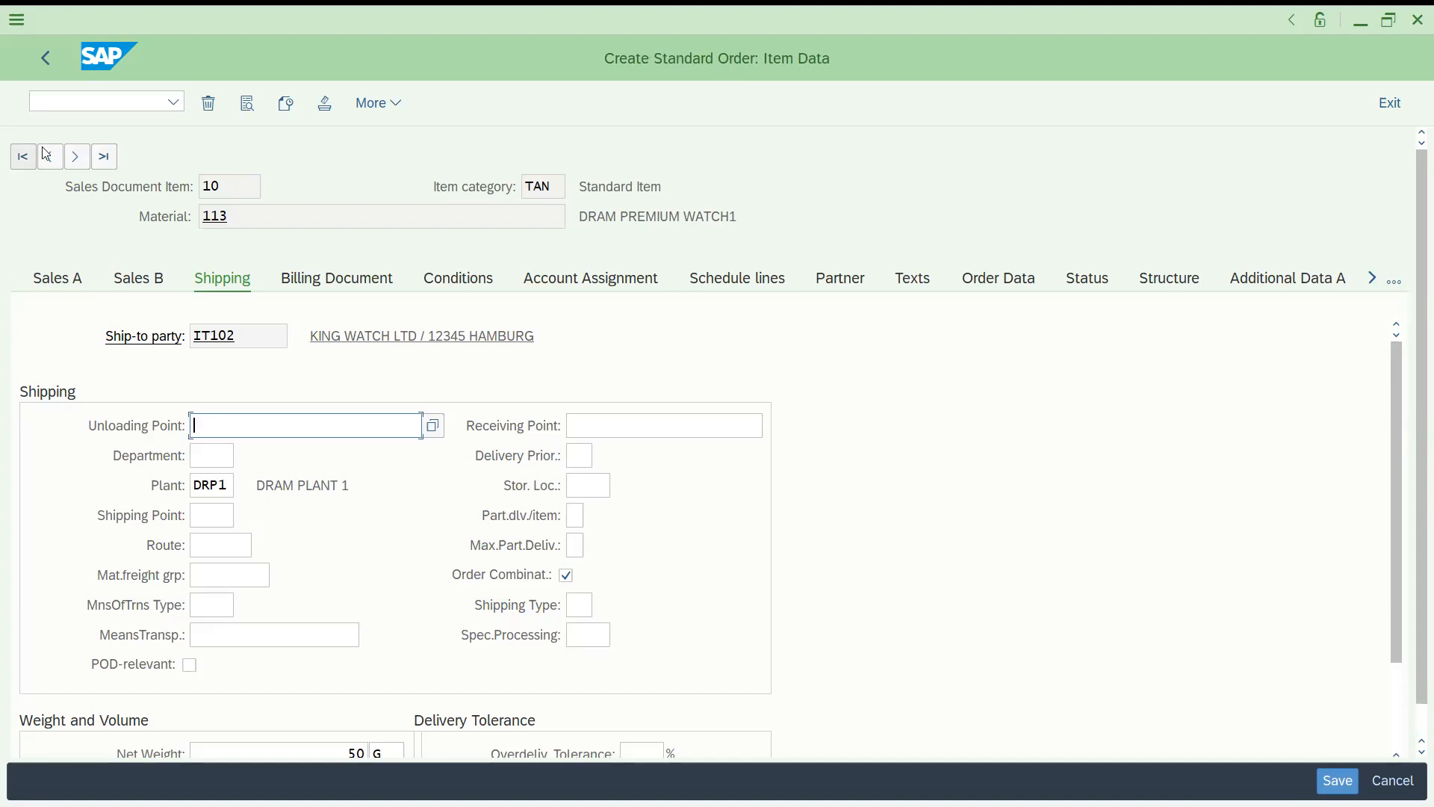
# Run /NSPRO and open the SAP Reference IMG.
pyautogui.click(89, 101)
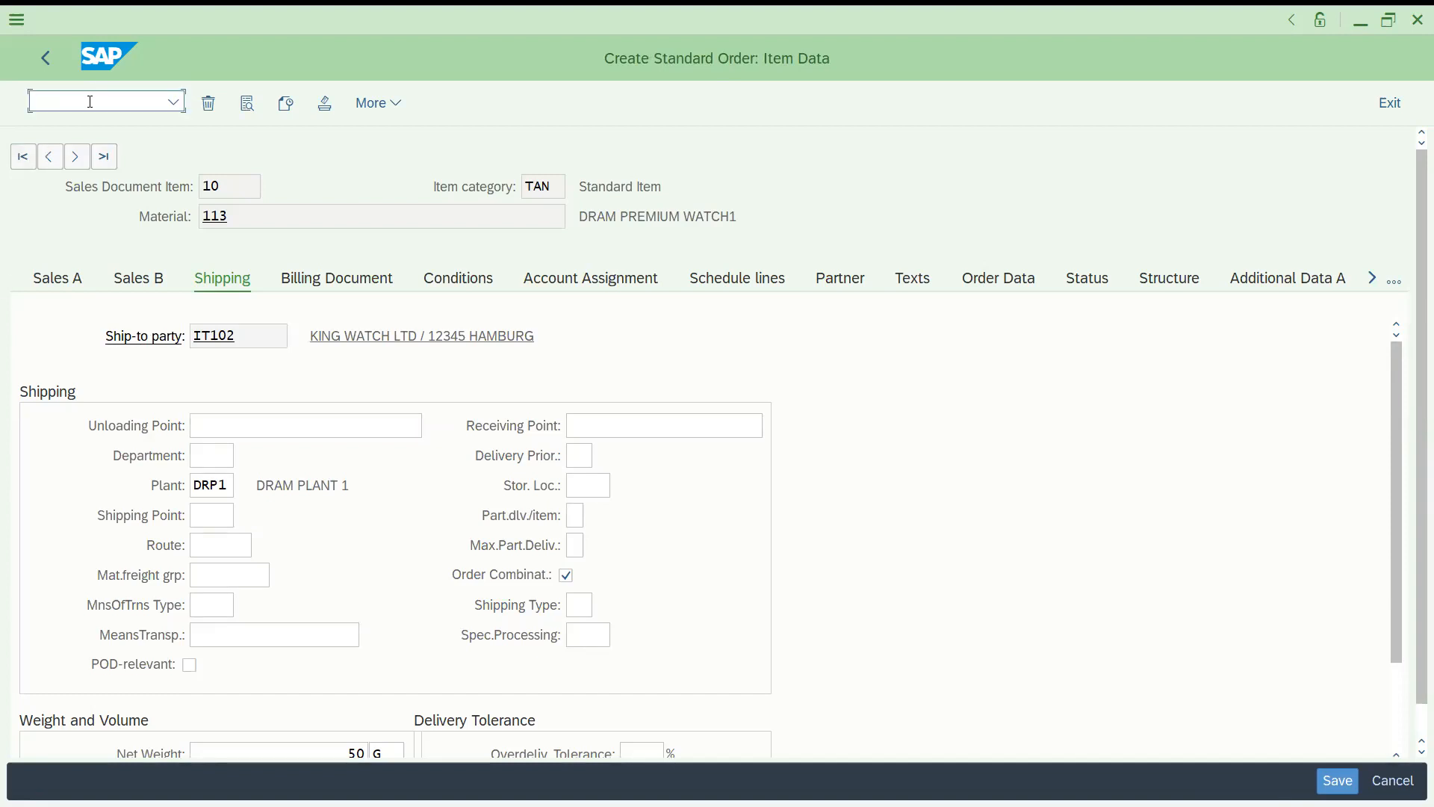
pyautogui.write('/NSPRO')
pyautogui.press('Return')
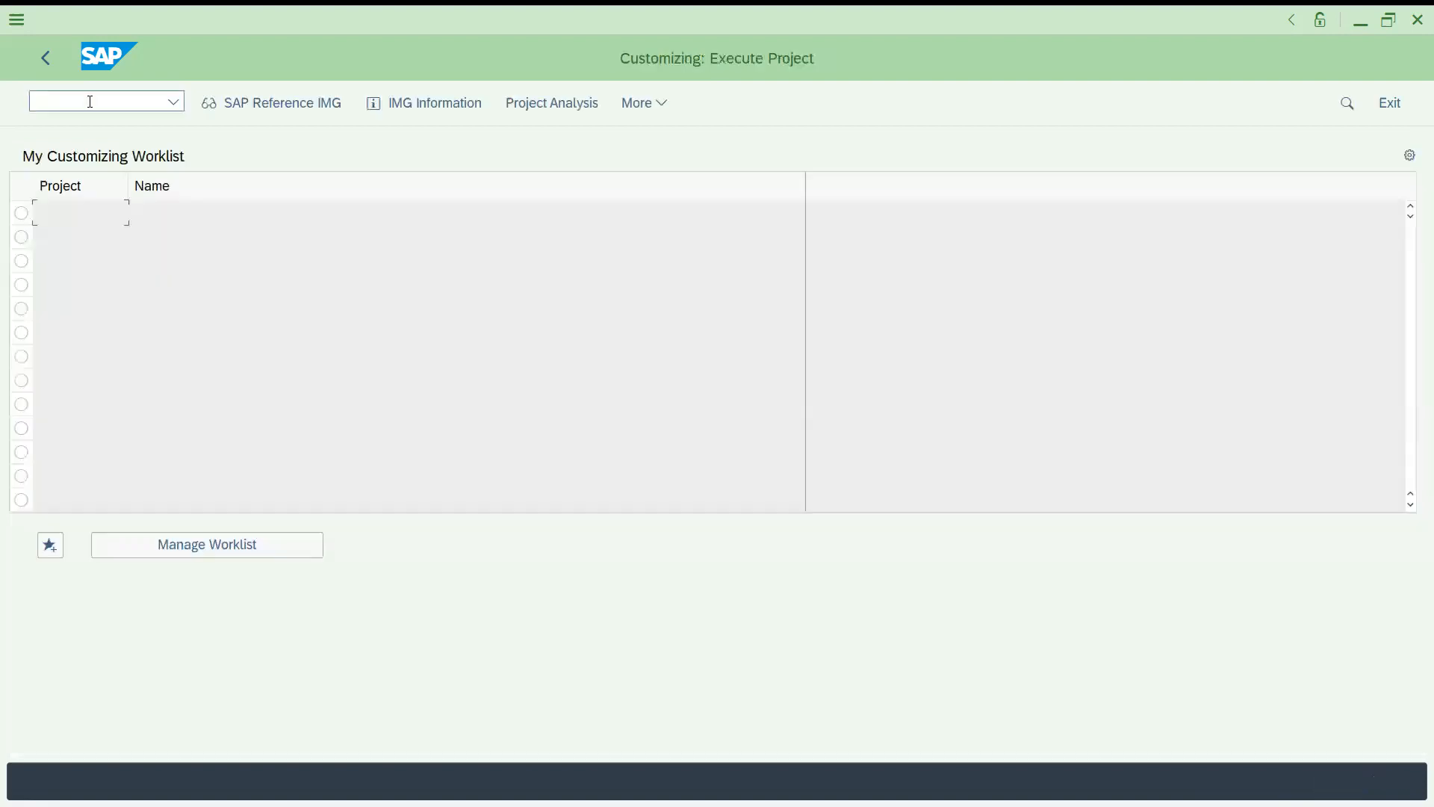
pyautogui.click(261, 111)
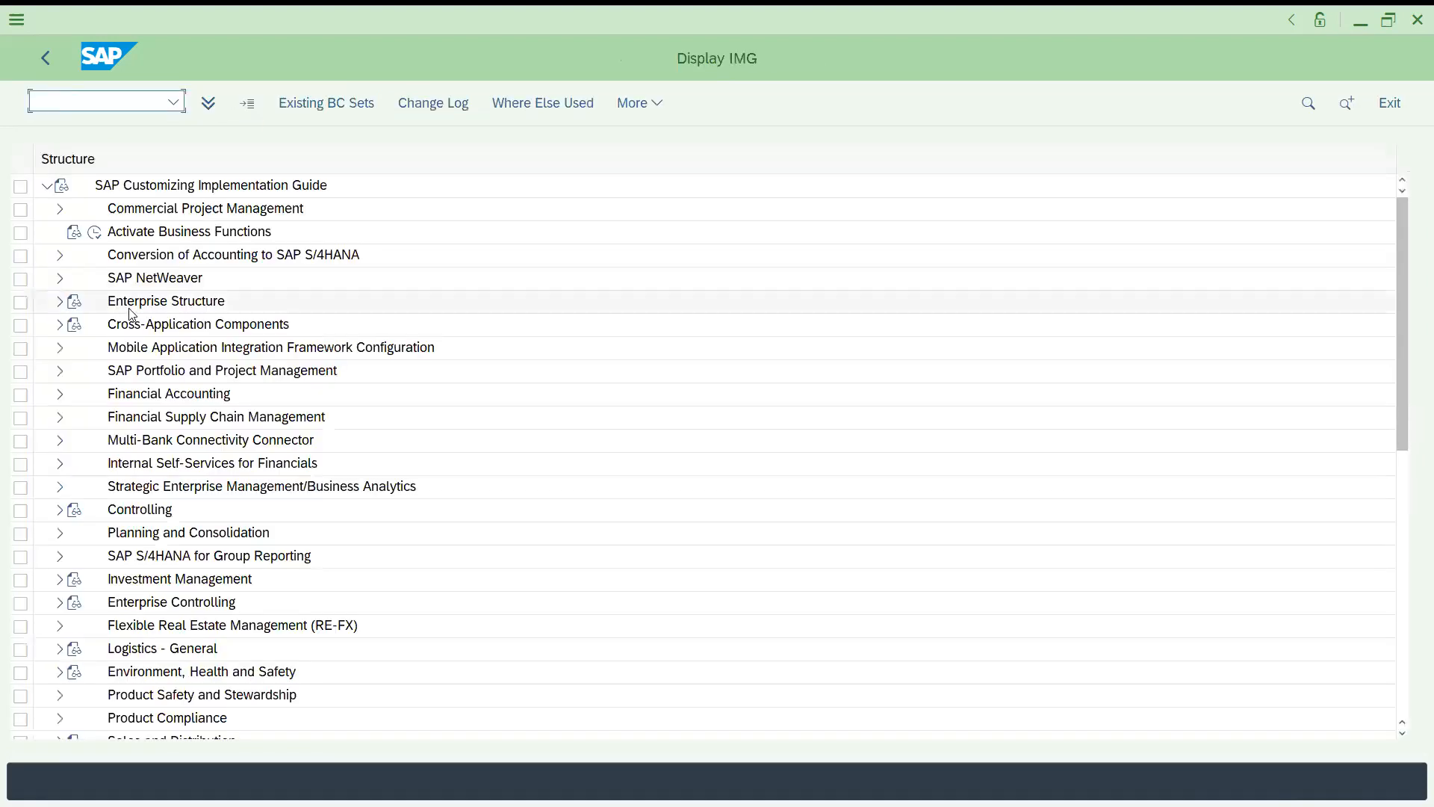
# Expand Enterprise Structure and its Definition node in the implementation guide.
pyautogui.click(130, 309)
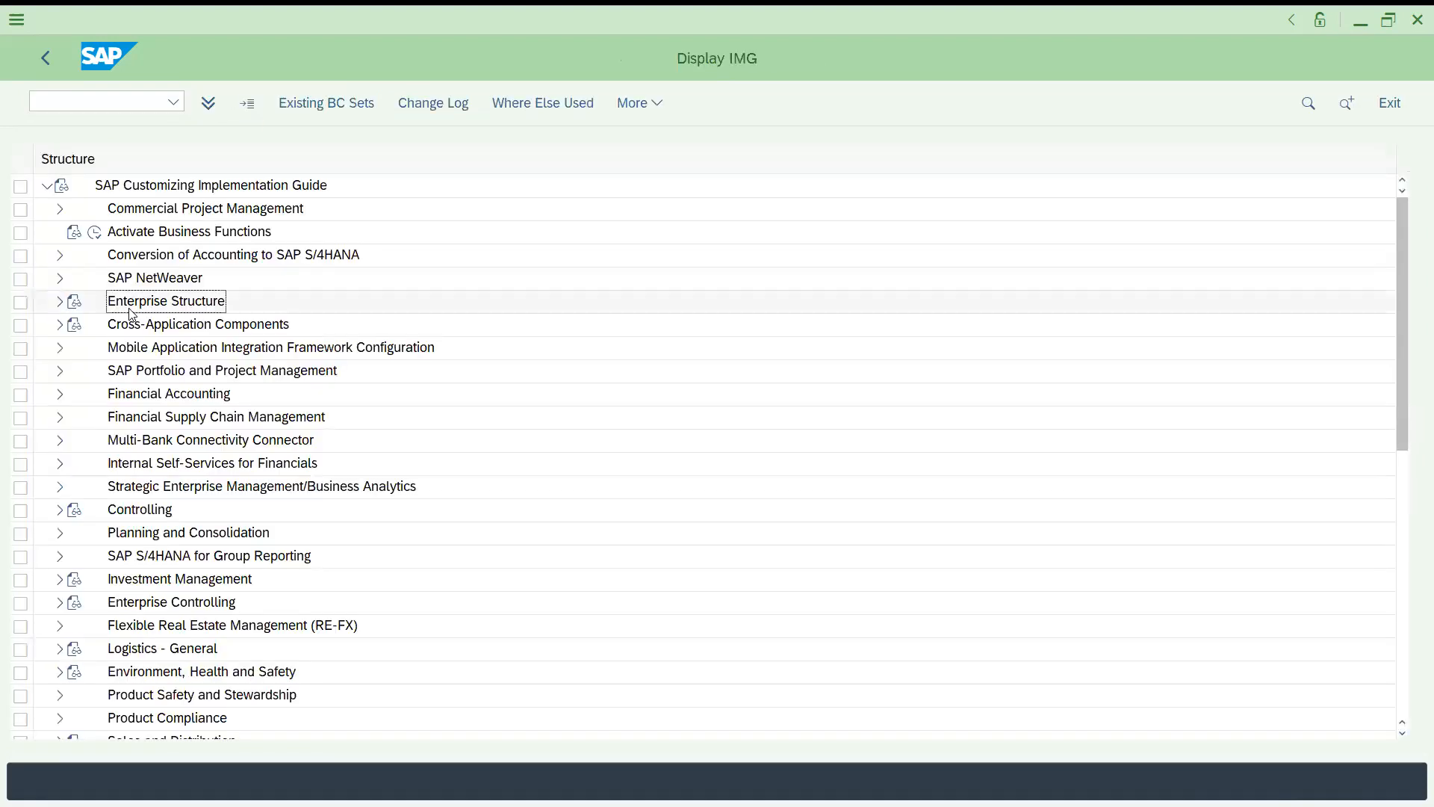
pyautogui.doubleClick(131, 309)
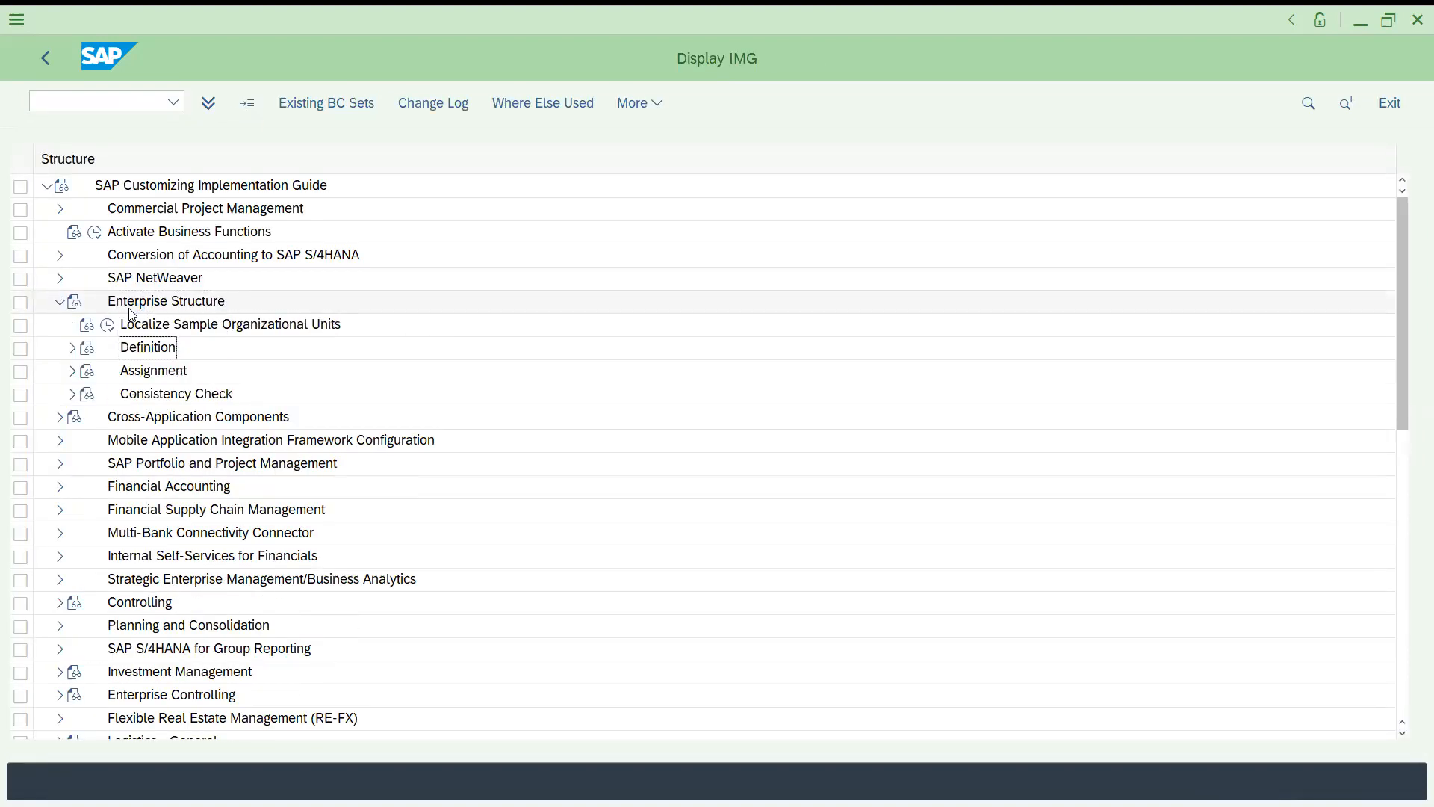
pyautogui.press('Right')
# Expand the Logistics Execution node under Enterprise Structure > Definition.
pyautogui.press('Down')
pyautogui.press('Down')
pyautogui.press('Down')
pyautogui.press('Down')
pyautogui.press('Down')
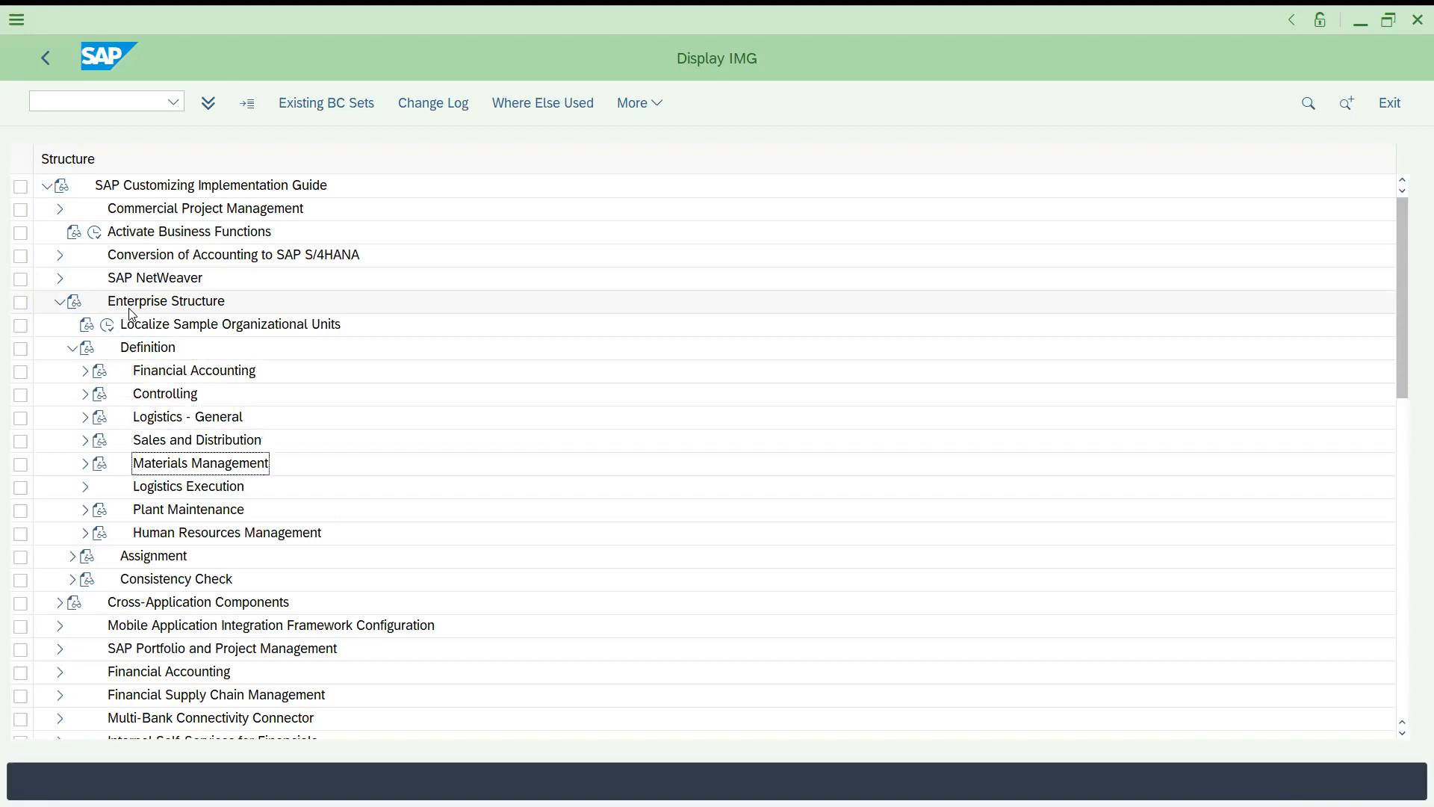
pyautogui.press('Up')
pyautogui.press('Up')
pyautogui.press('Down')
pyautogui.press('Down')
pyautogui.press('Down')
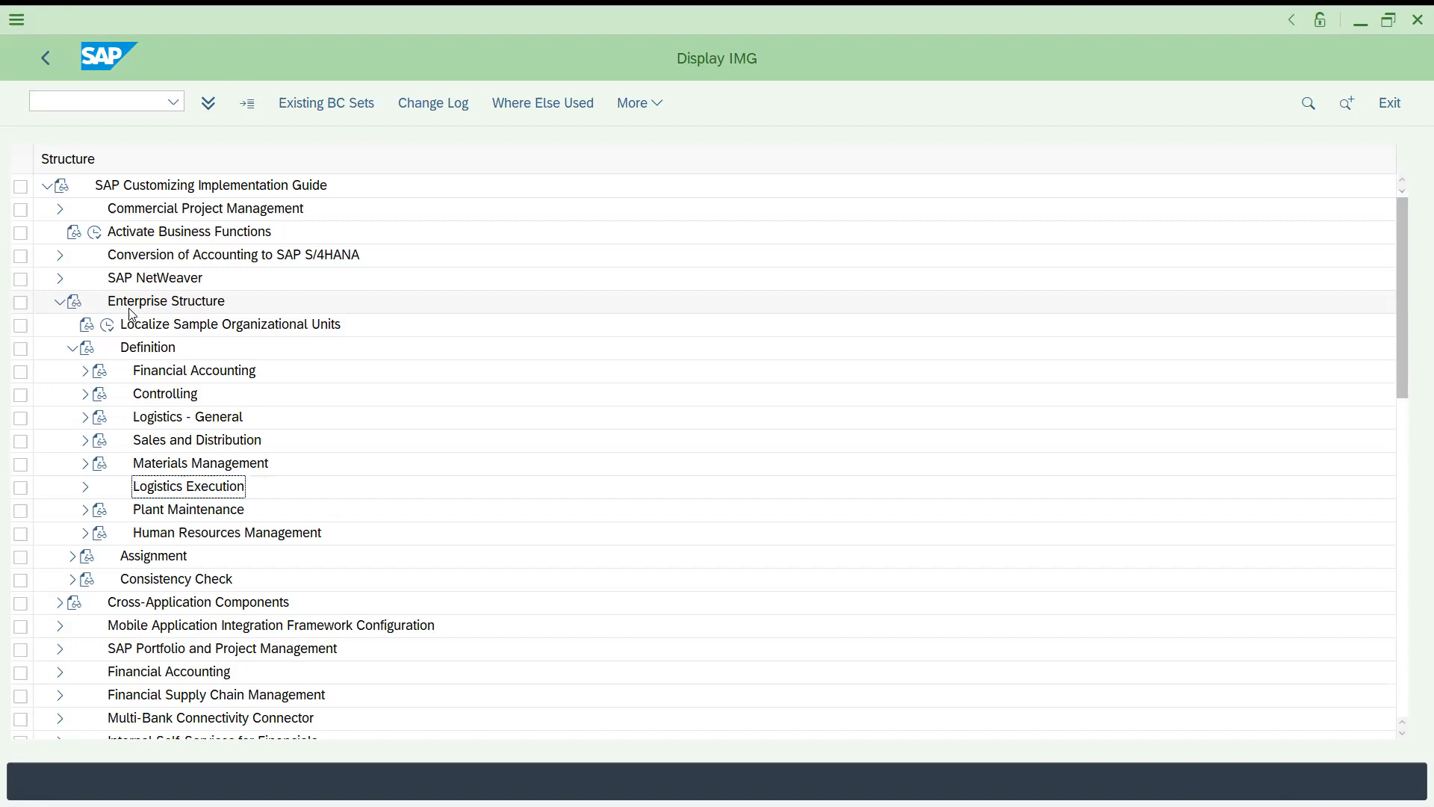
pyautogui.press('Right')
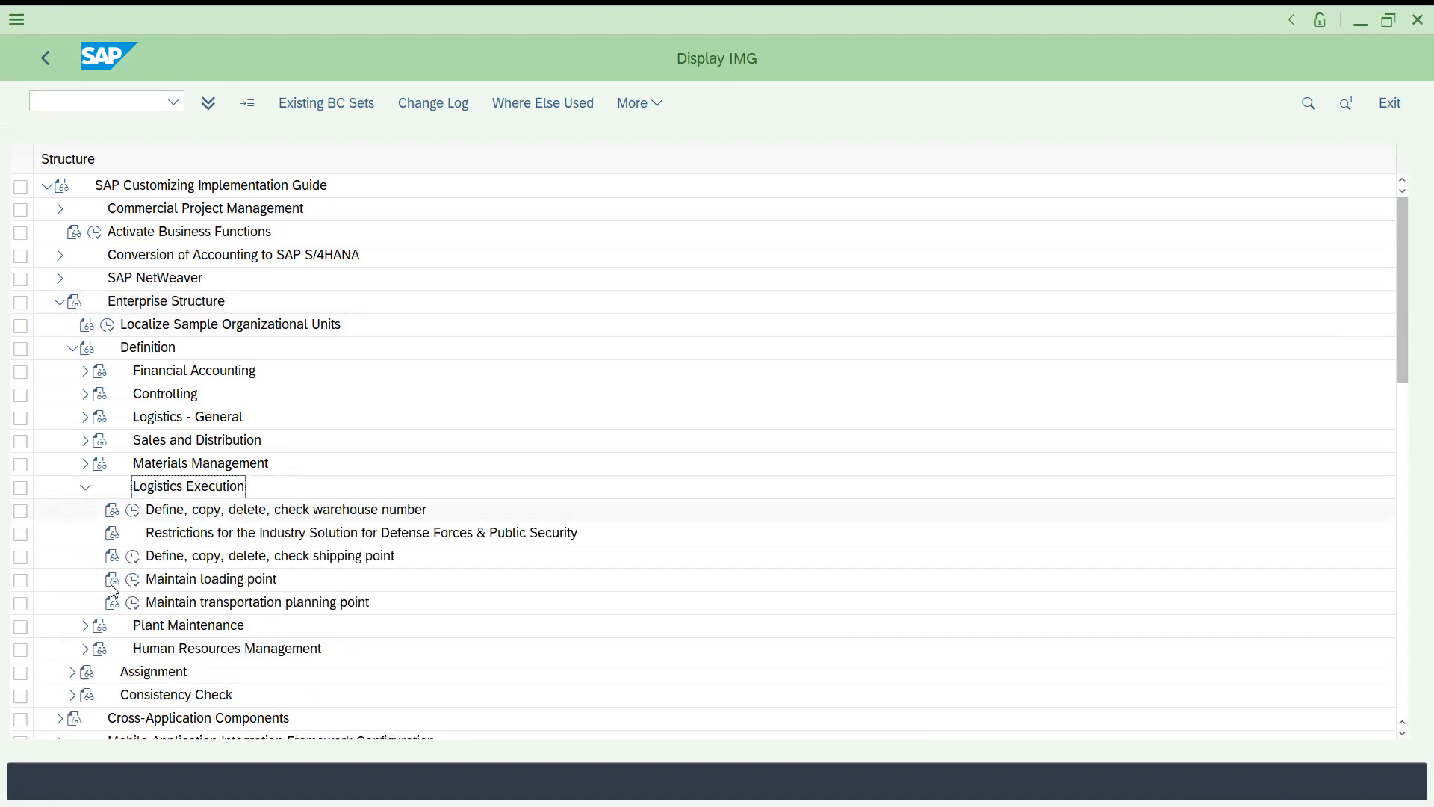
# Open the shipping point definition from "Define, copy, delete, check shipping point" and start a new entry.
pyautogui.click(186, 555)
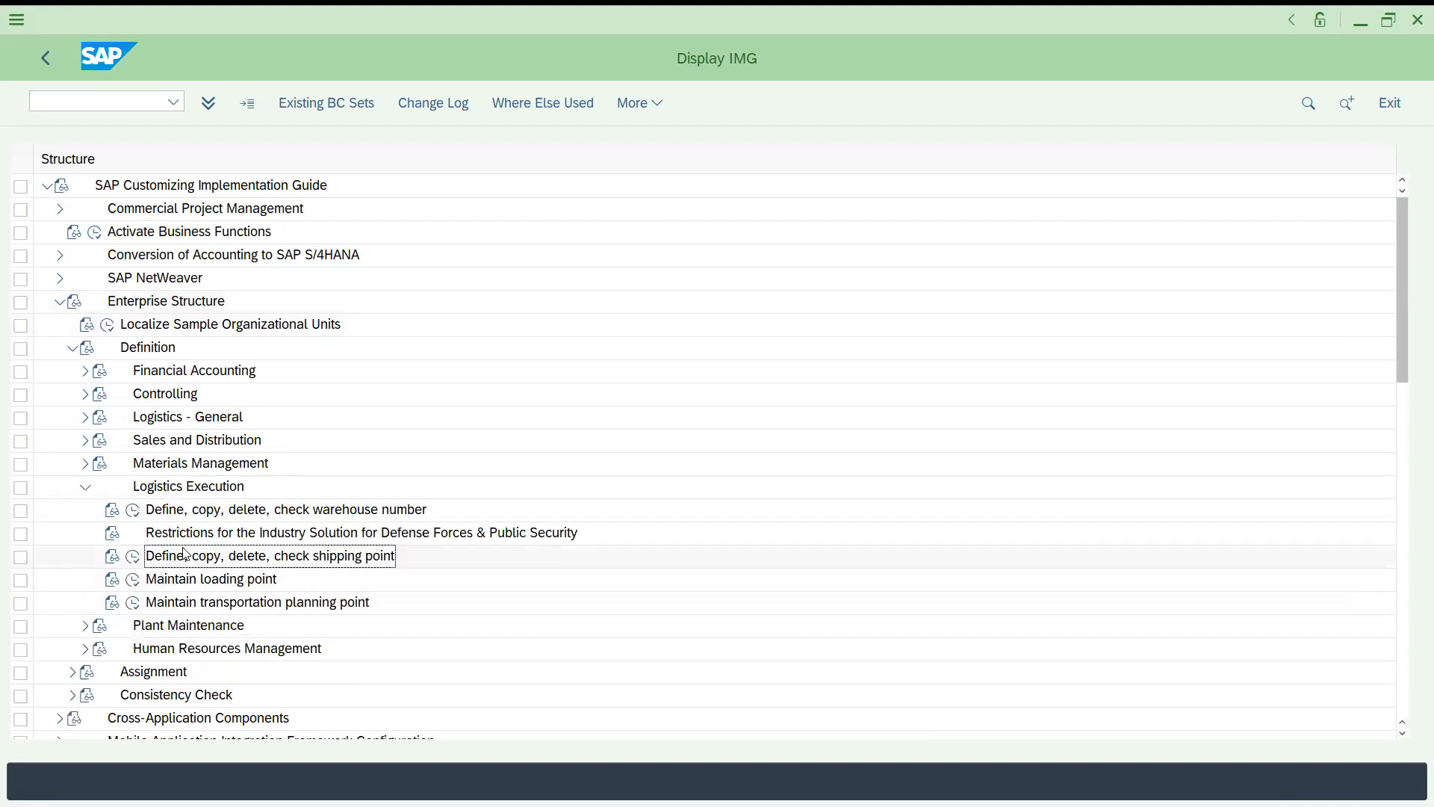
pyautogui.click(134, 558)
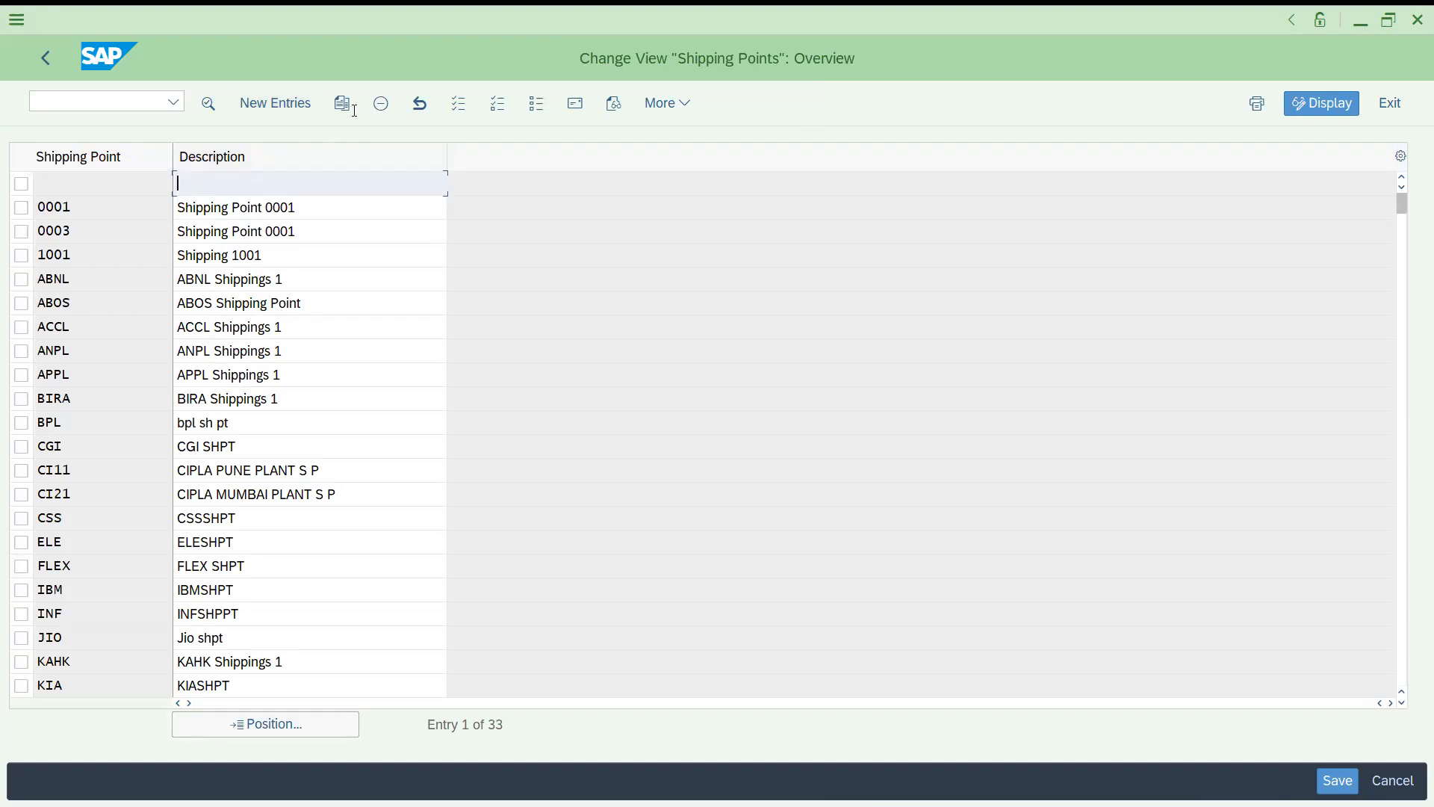
pyautogui.click(277, 106)
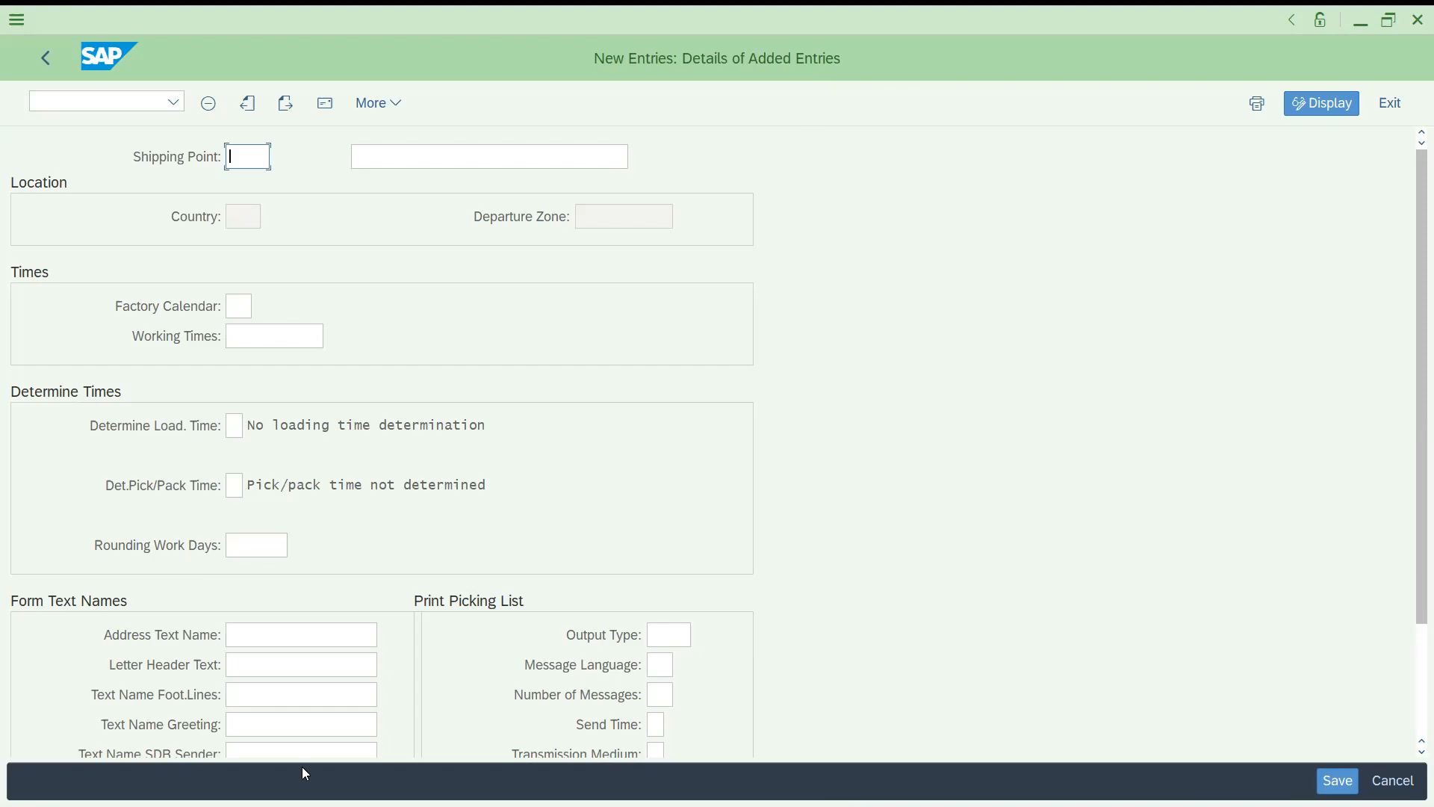
# Enter shipping point DRS1 with the description SHIPPING POINT A.
pyautogui.hotkey('alt', 'Tab')
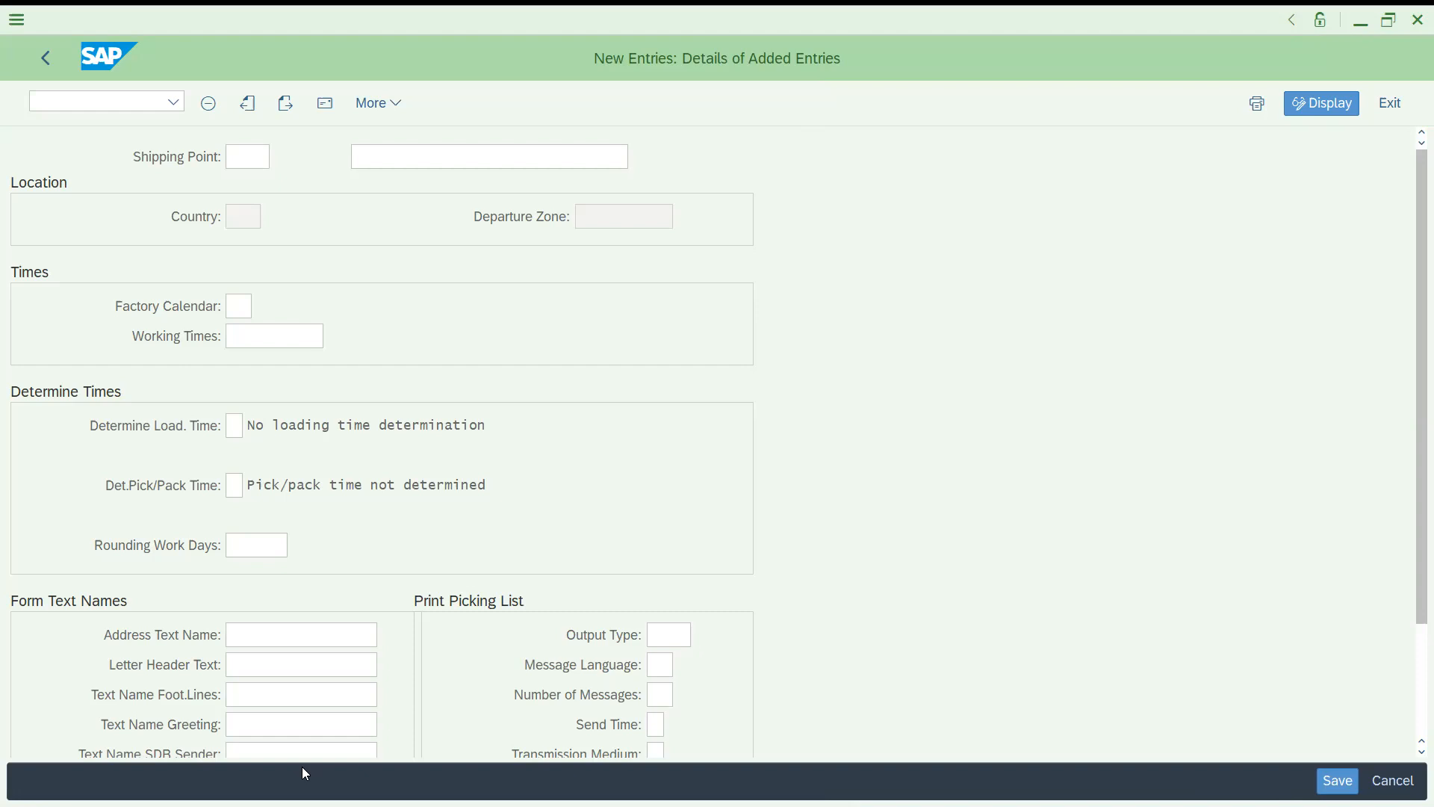
pyautogui.click(349, 244)
pyautogui.write('DS')
pyautogui.press('BackSpace')
pyautogui.write('R')
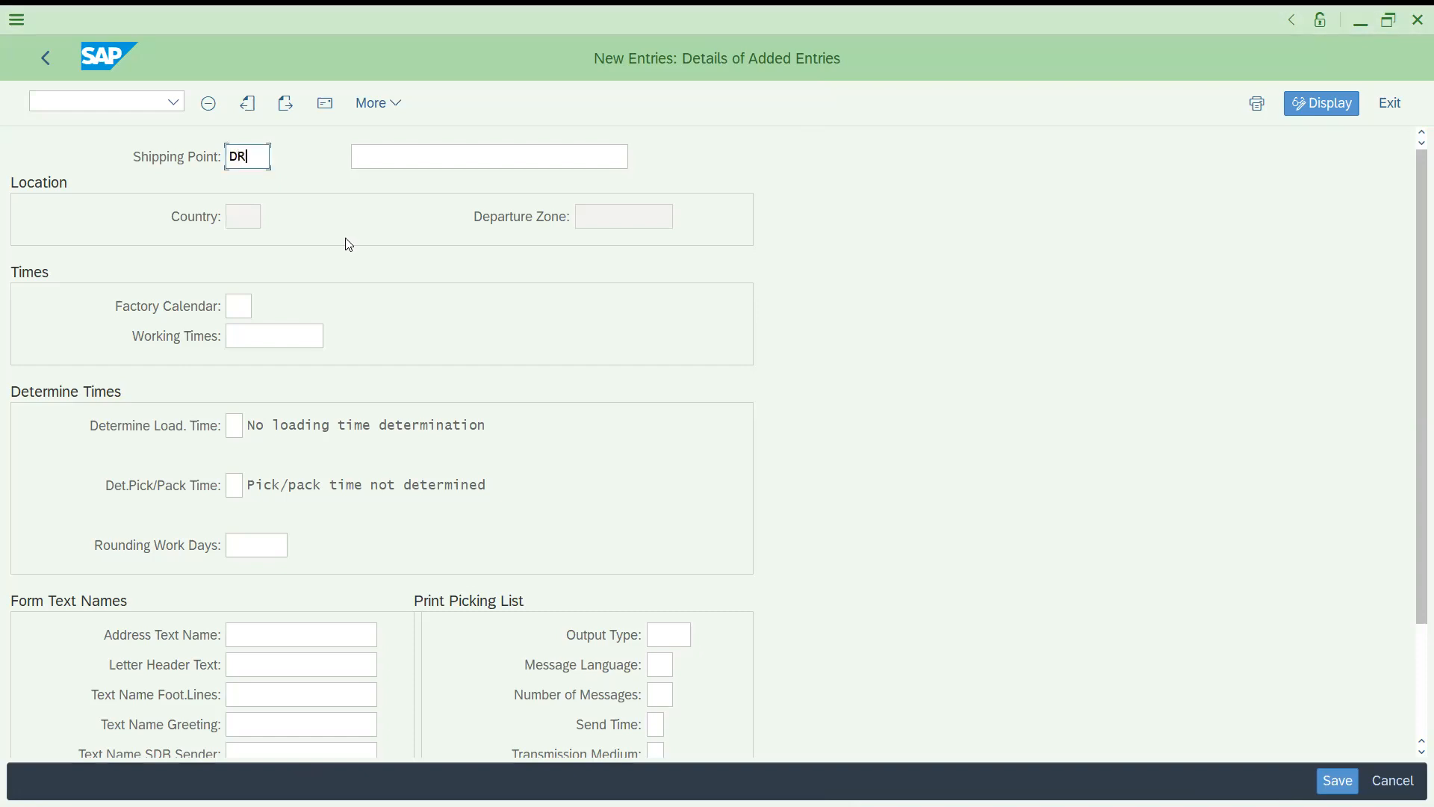
pyautogui.write('S1')
pyautogui.press('Tab')
pyautogui.write('SHIPPING POINT ')
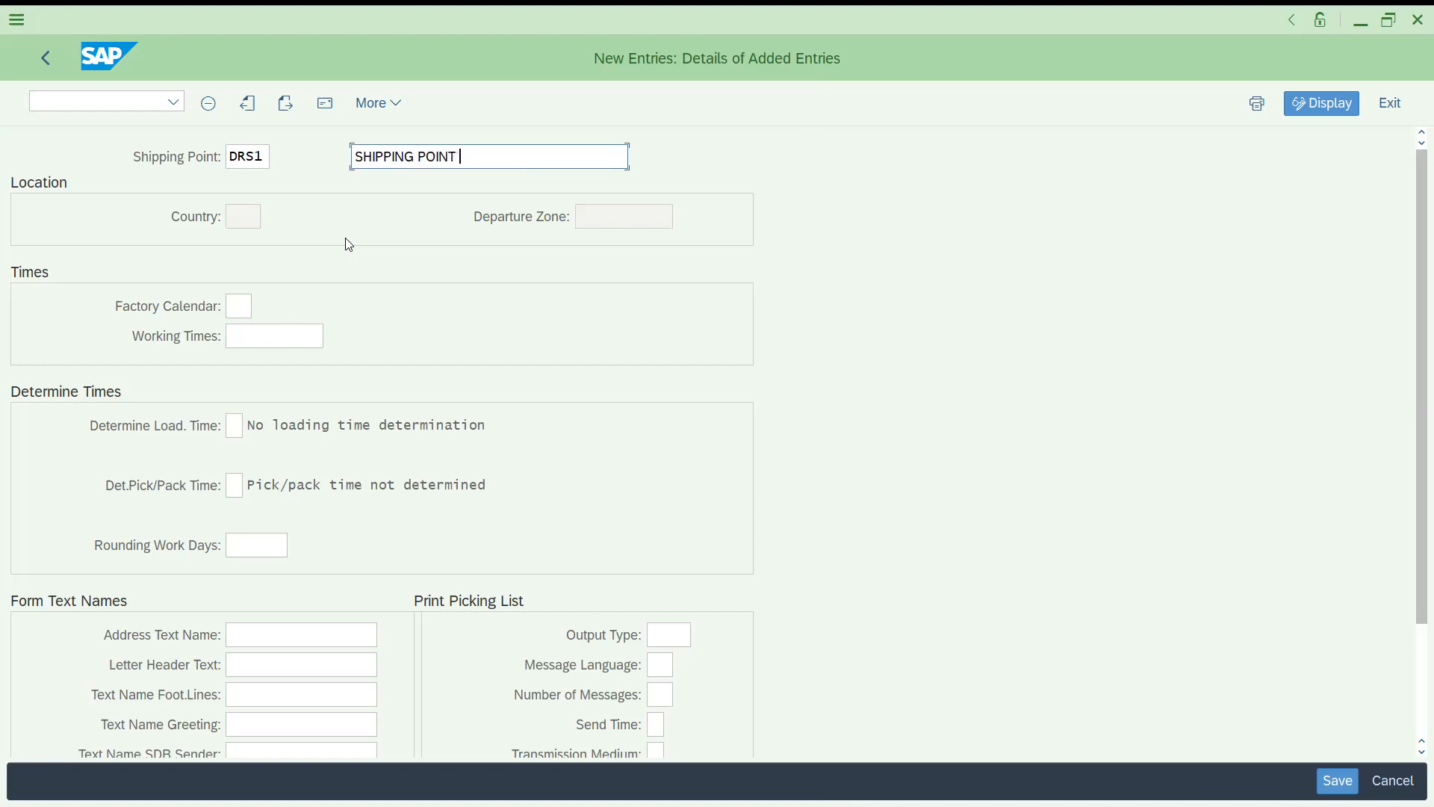
pyautogui.write('A')
# Assign factory calendar 01, Germany (Standard), and working times 1-SHIFT to the new shipping point.
pyautogui.click(242, 307)
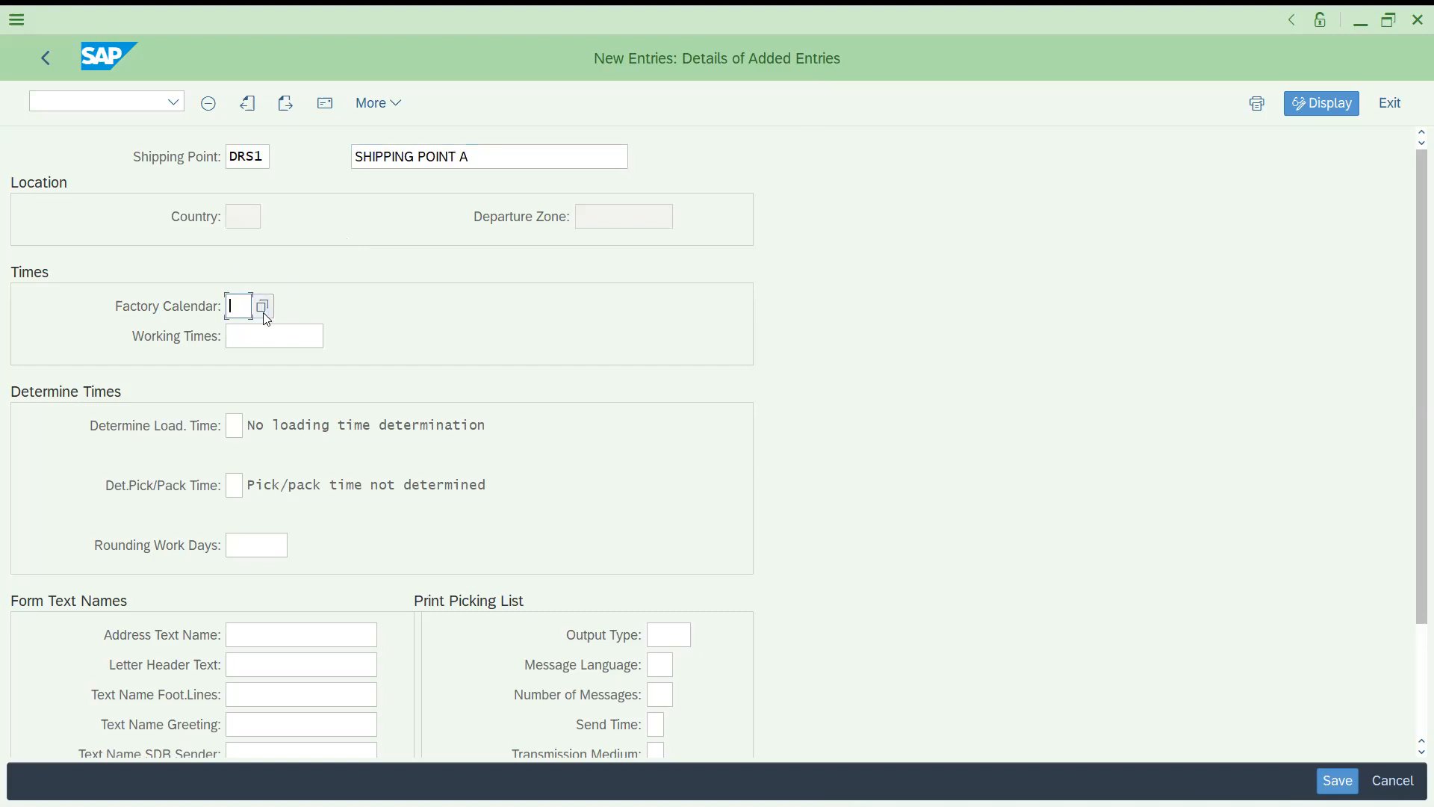
pyautogui.click(262, 307)
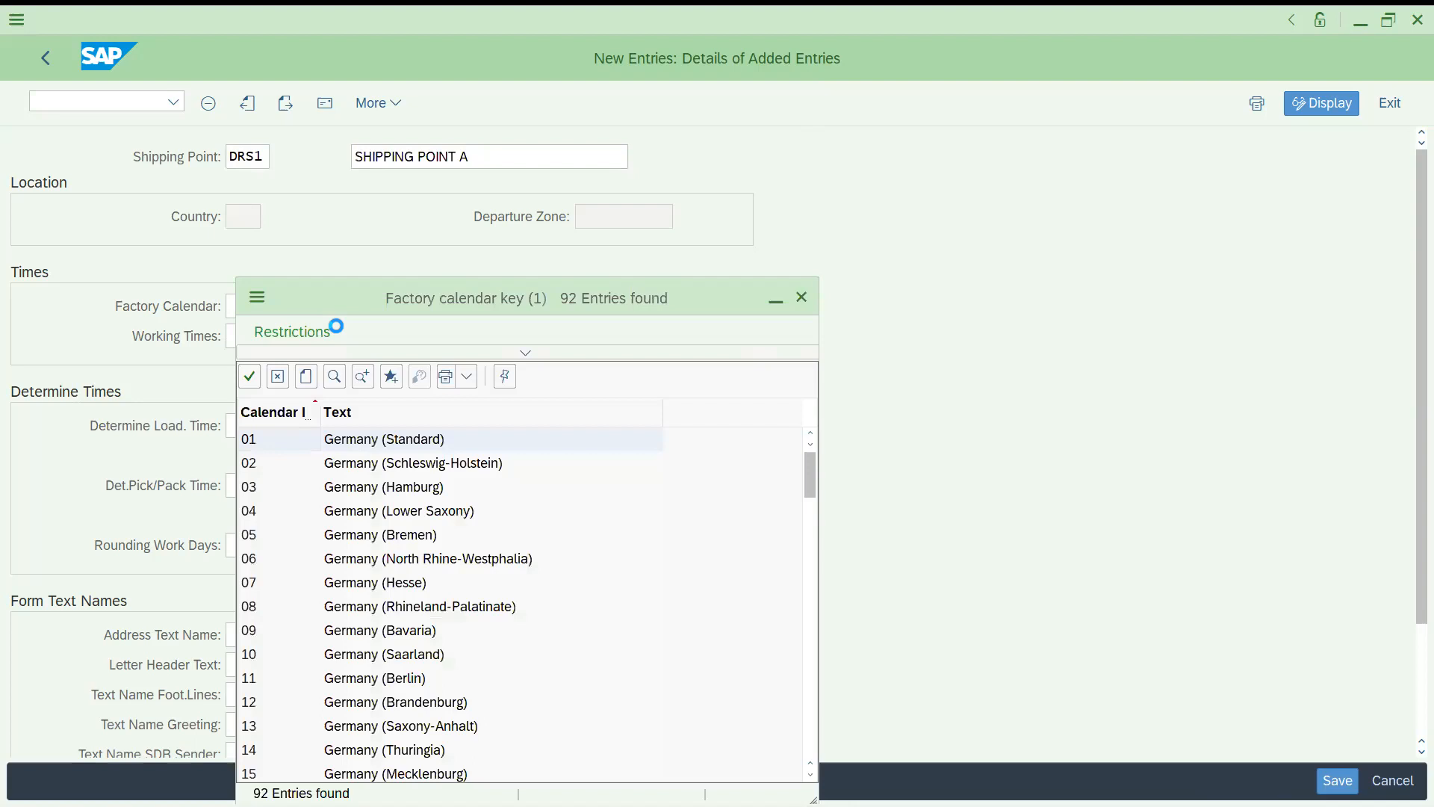
pyautogui.doubleClick(324, 446)
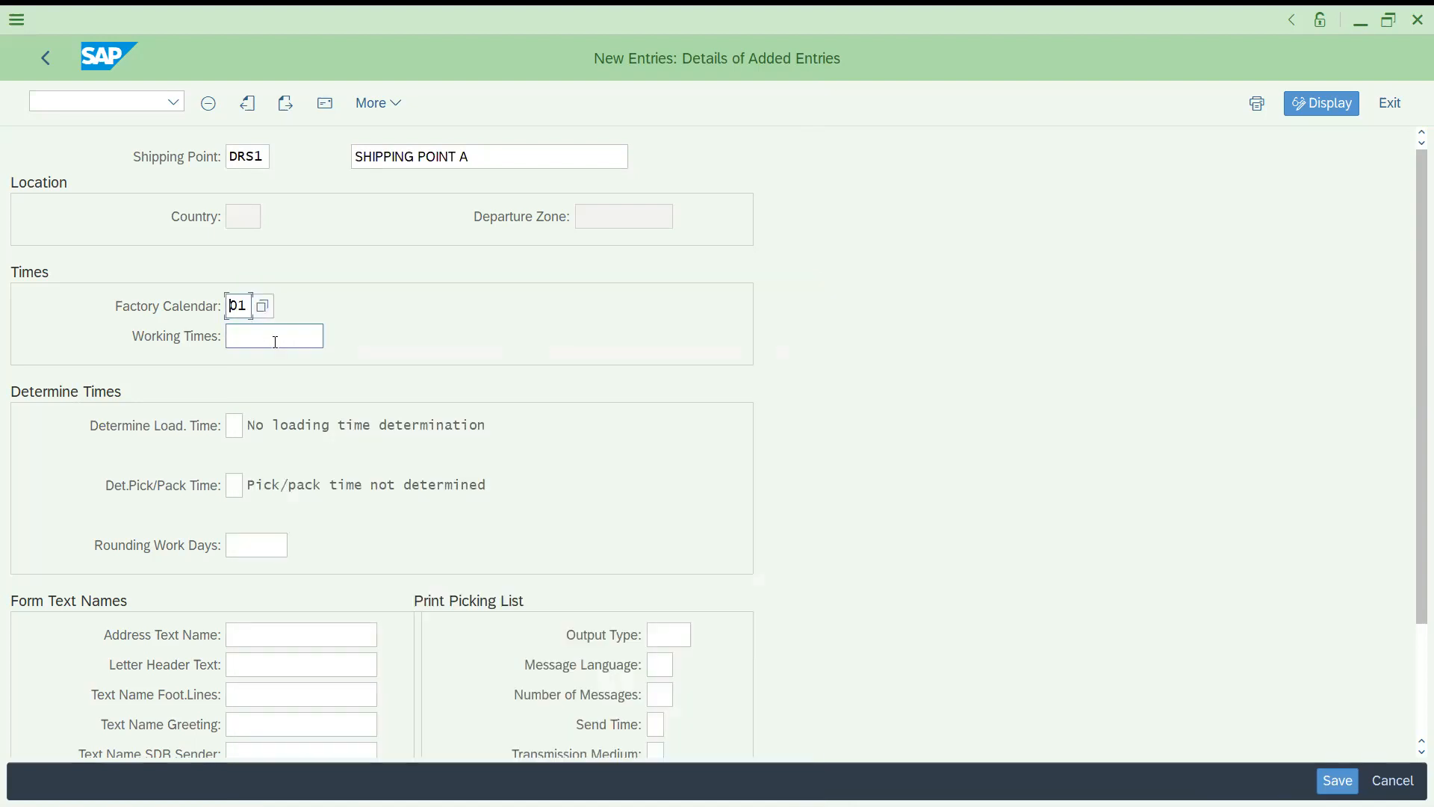
pyautogui.click(272, 346)
pyautogui.click(271, 330)
pyautogui.click(330, 342)
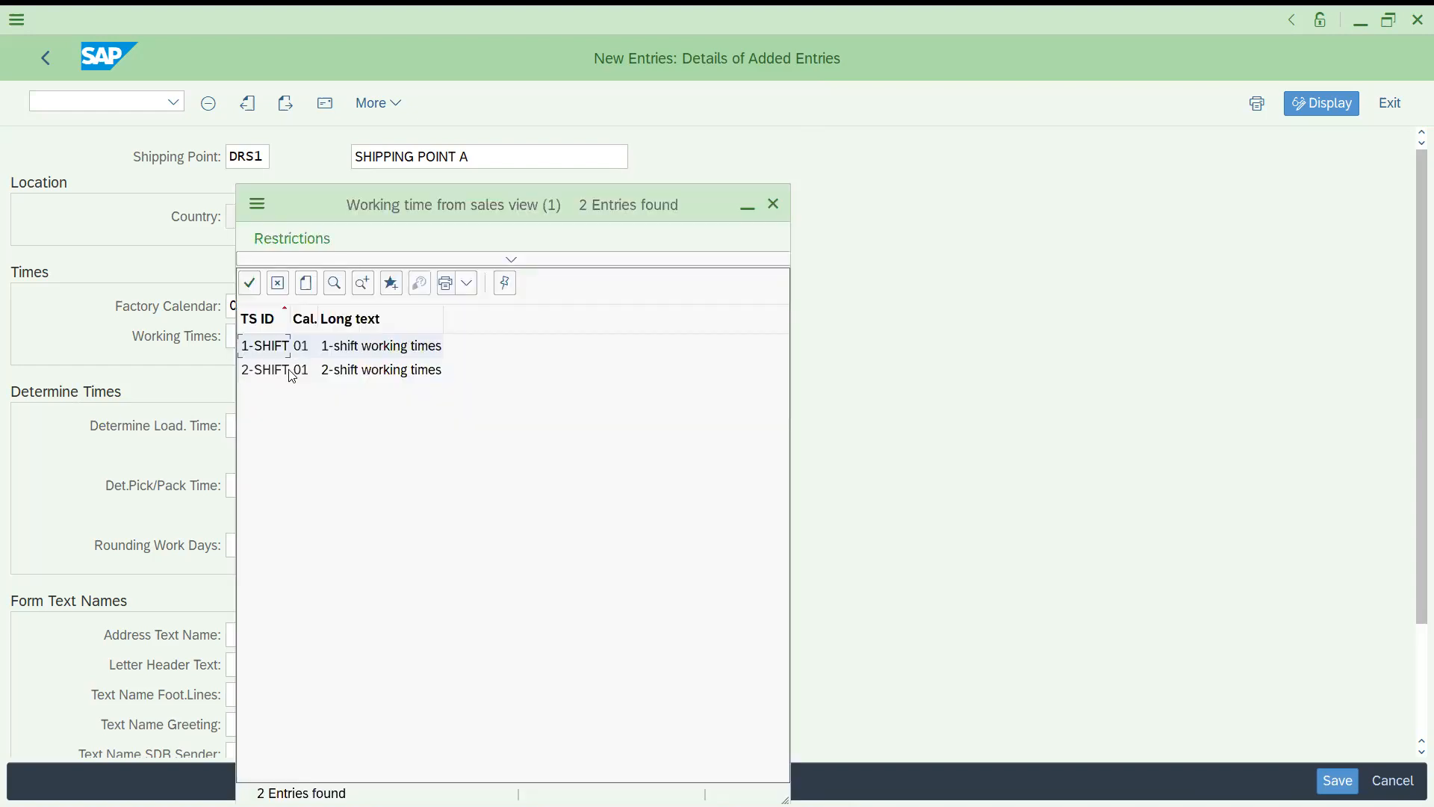
pyautogui.click(284, 344)
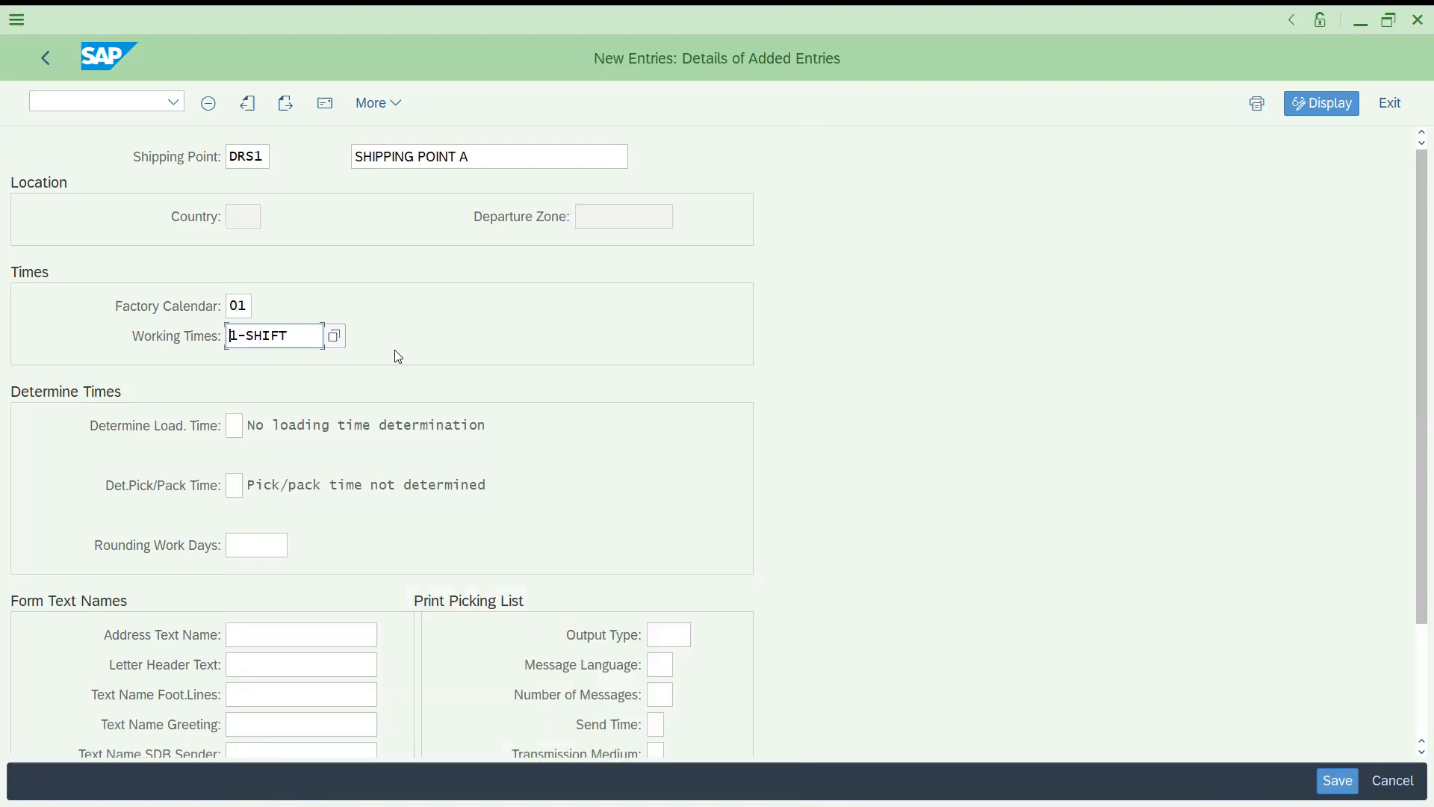
pyautogui.press('Return')
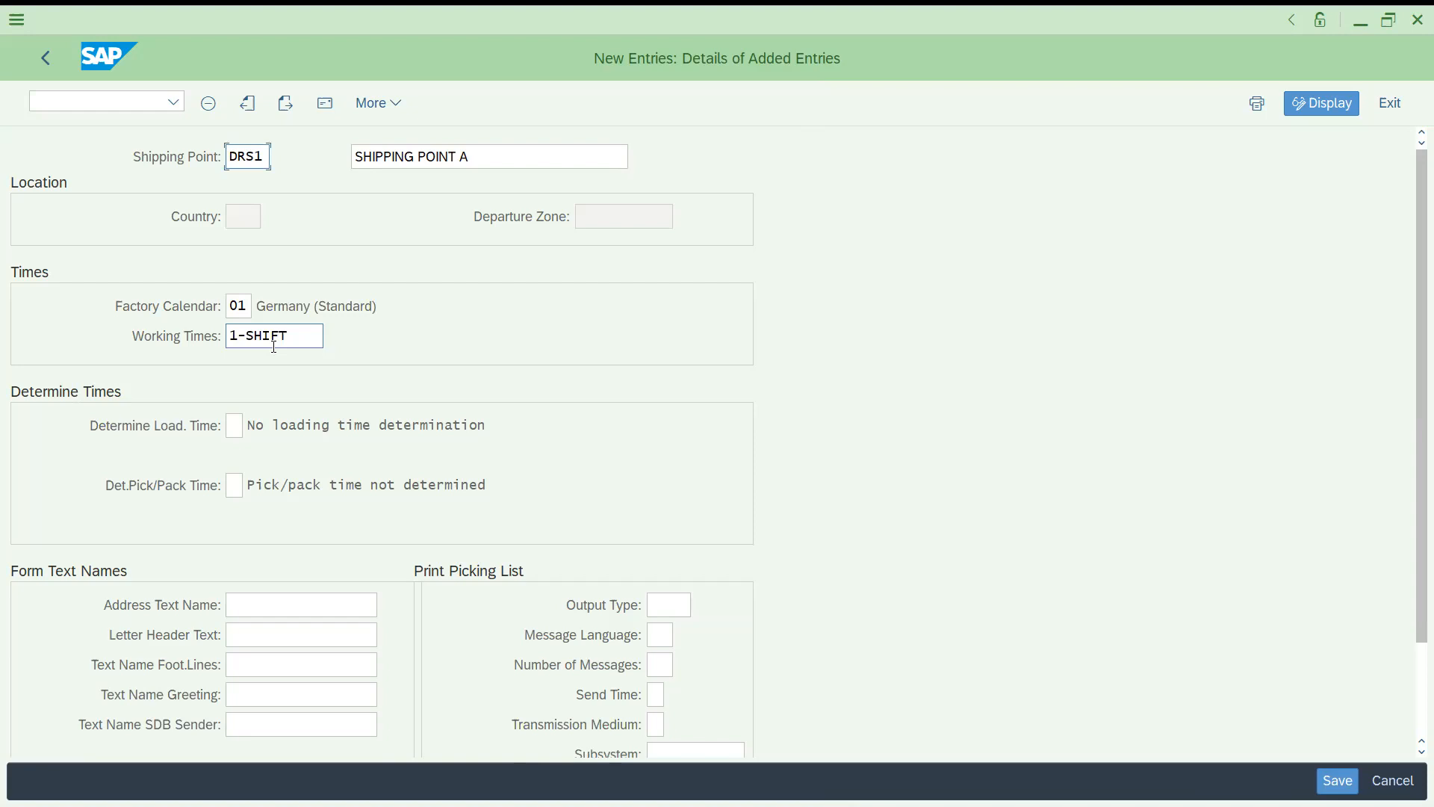
# Set the loading time determination to C, Default from shipping point.
pyautogui.click(232, 428)
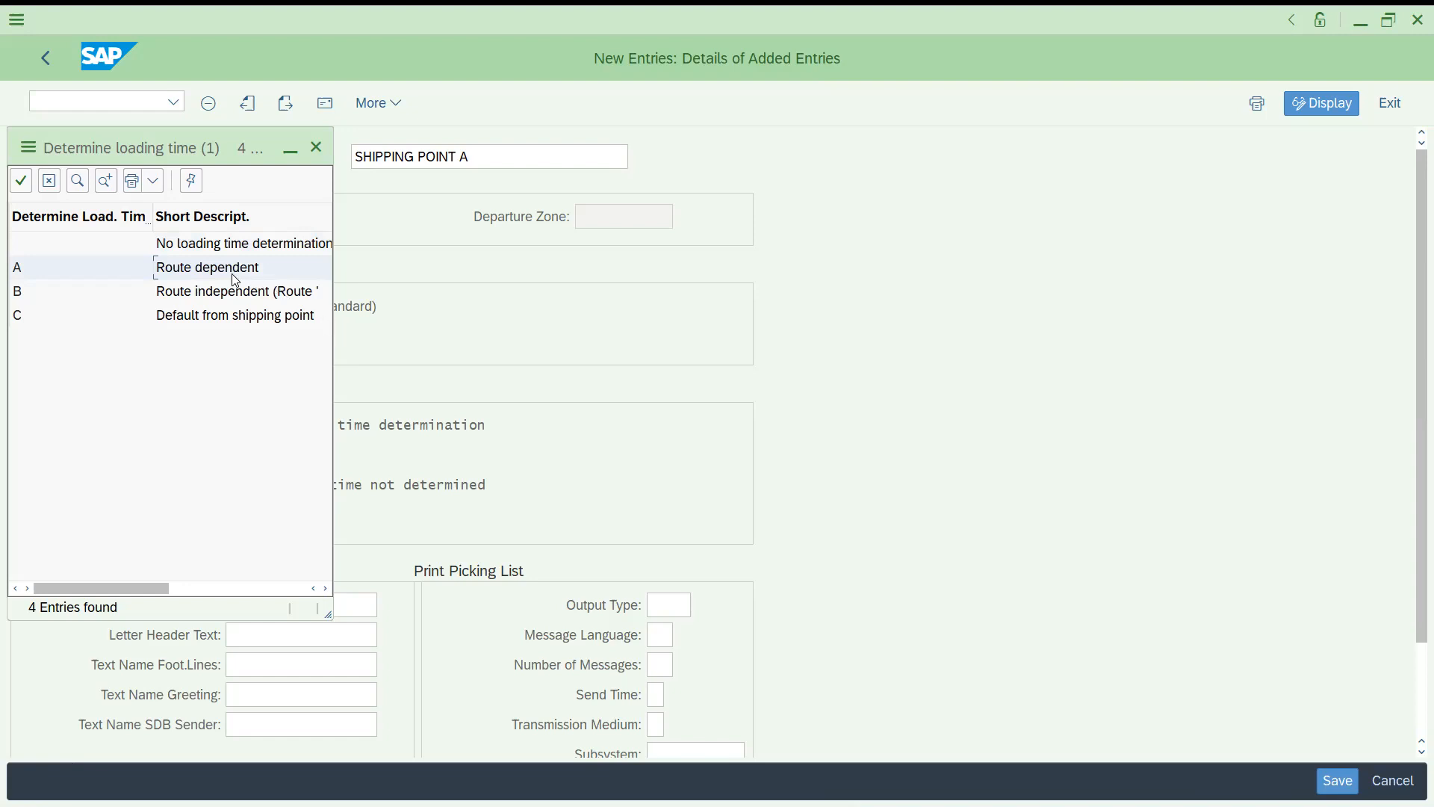
pyautogui.click(199, 296)
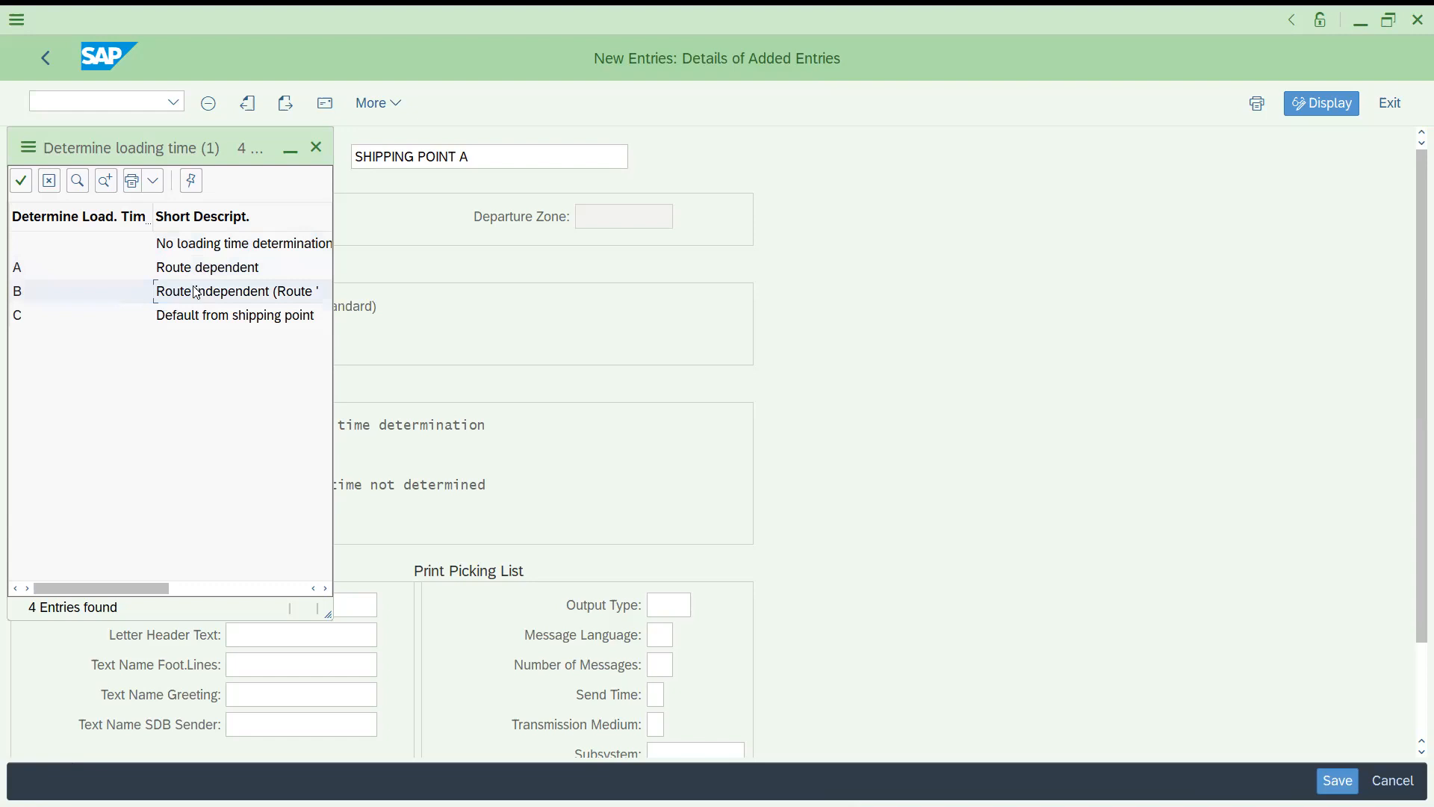
pyautogui.click(198, 275)
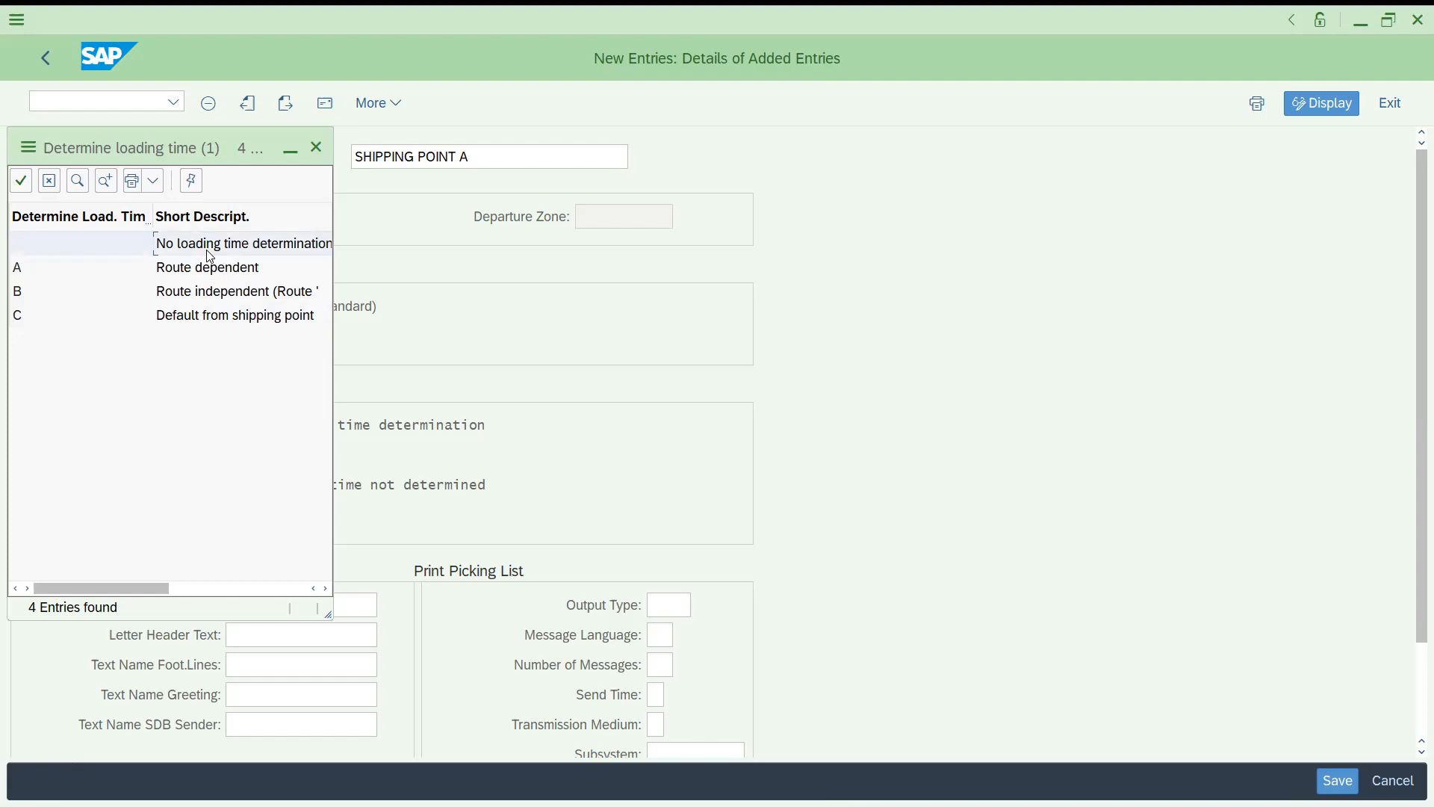
pyautogui.click(201, 322)
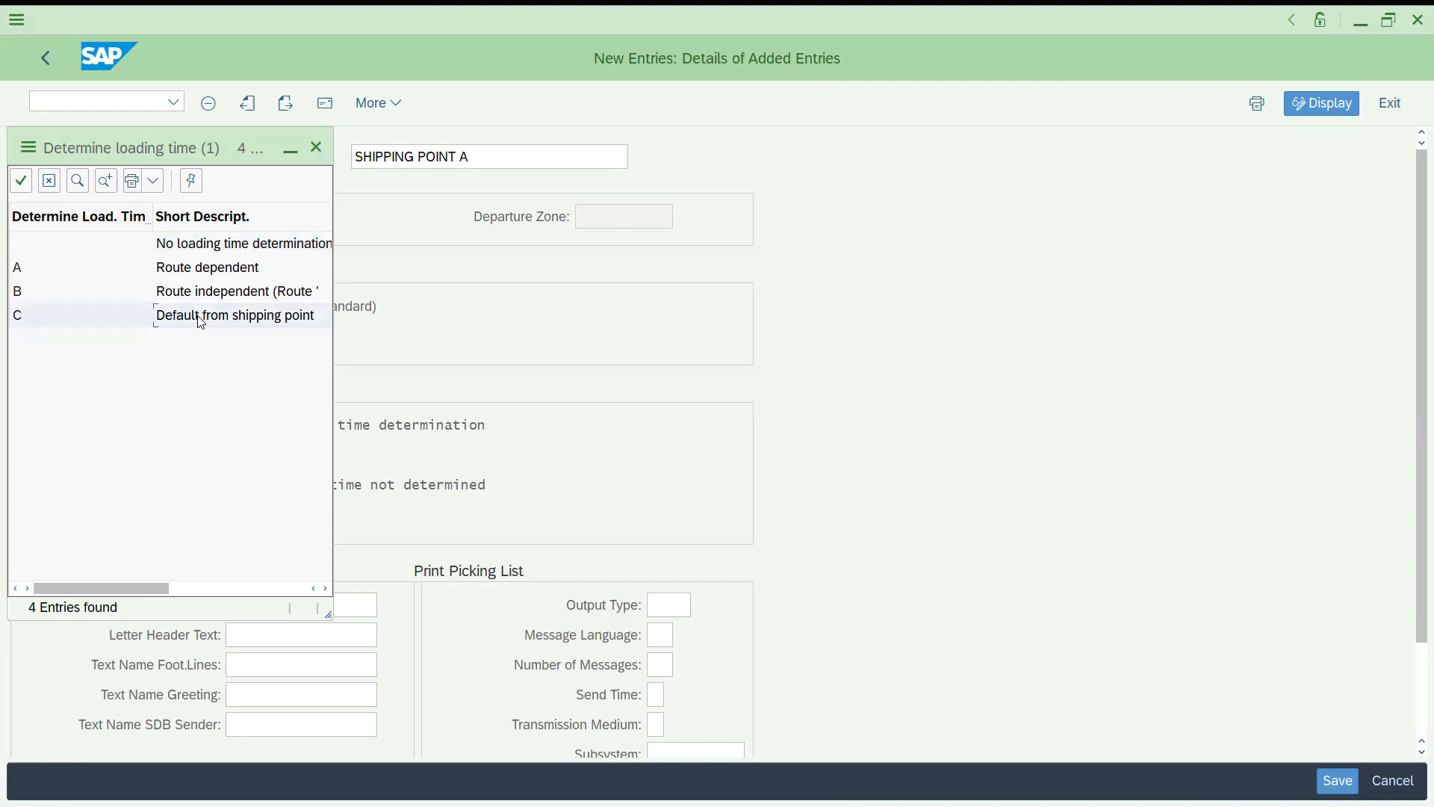
pyautogui.doubleClick(201, 322)
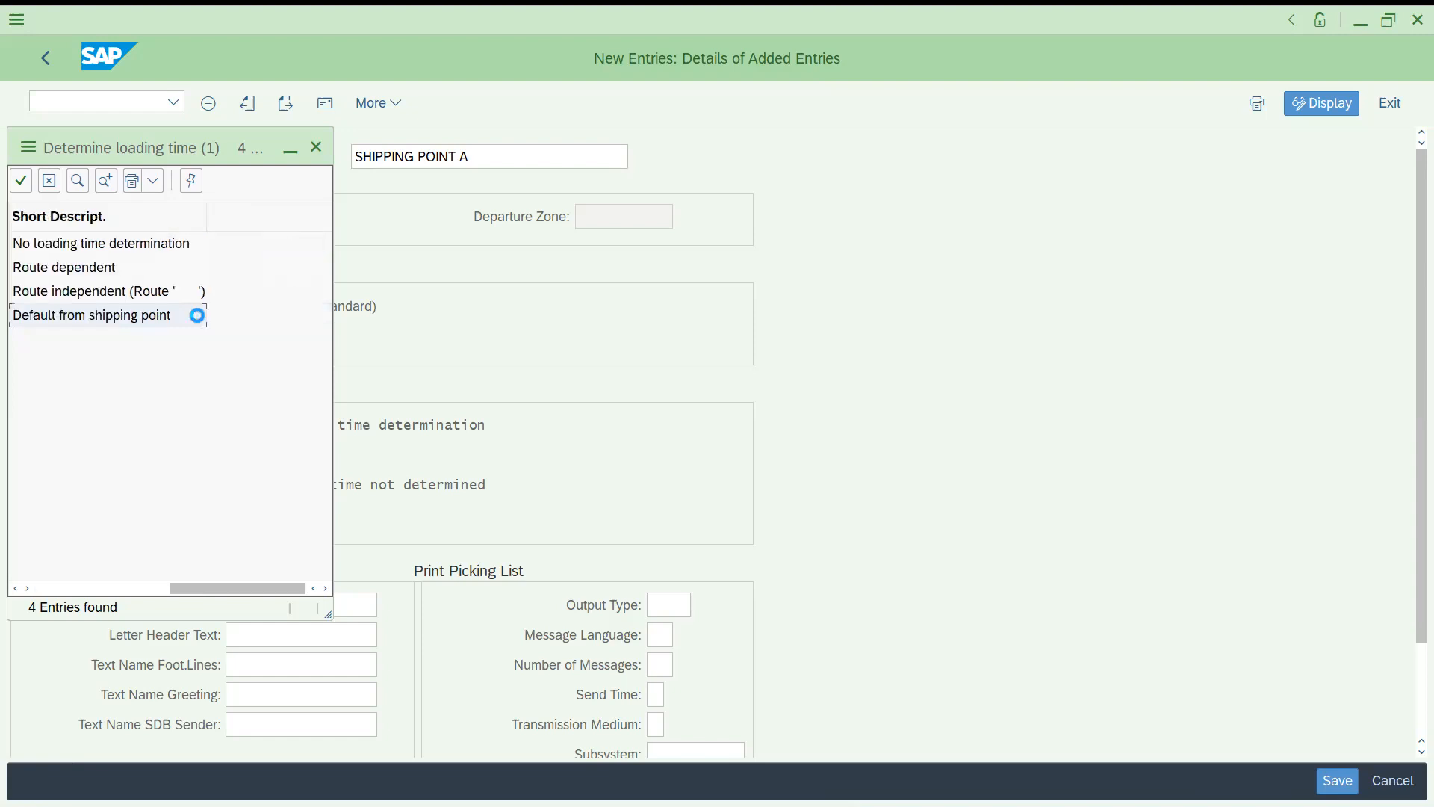
# Set the pick/pack time determination to C, Default from shipping point, and confirm the entries.
pyautogui.click(234, 489)
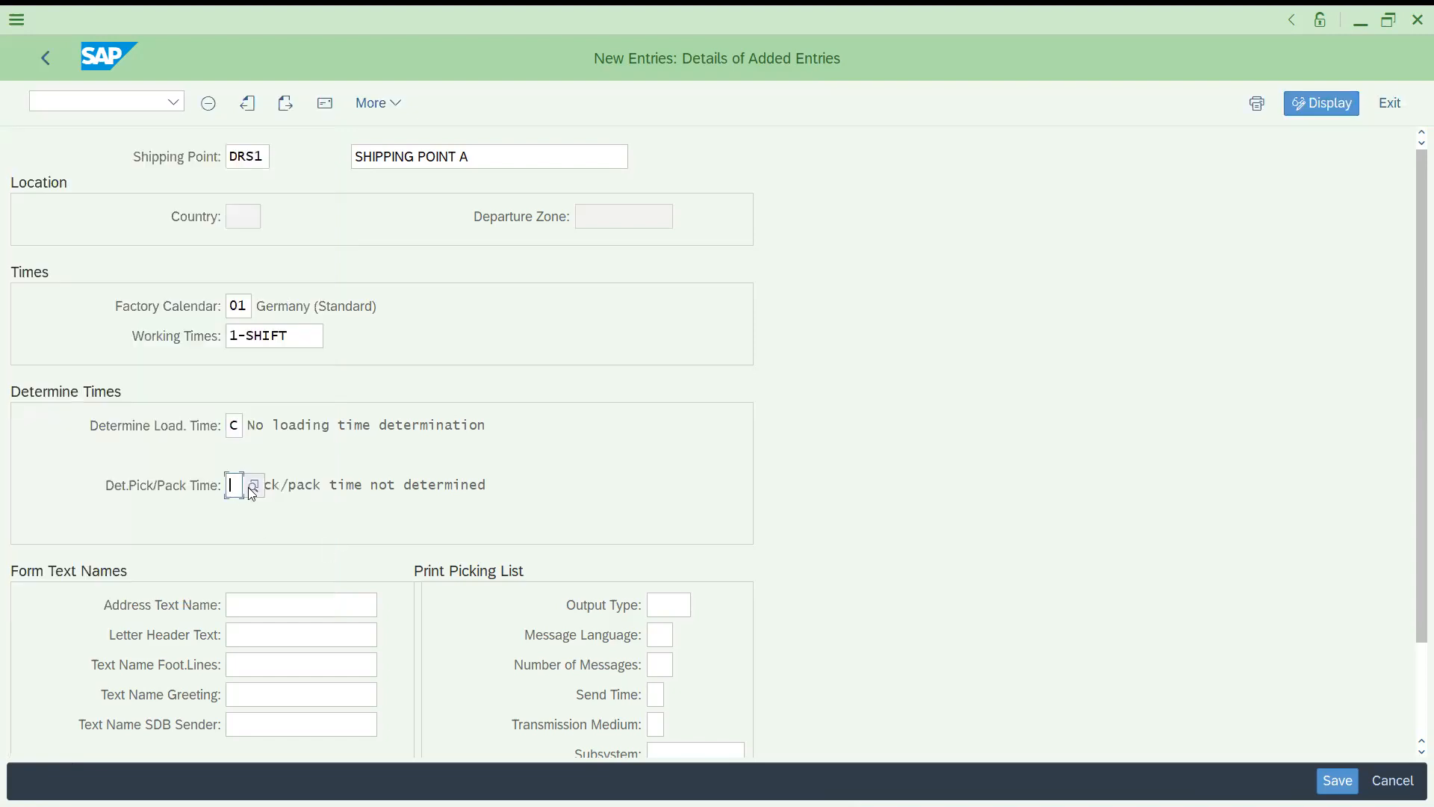
pyautogui.click(254, 487)
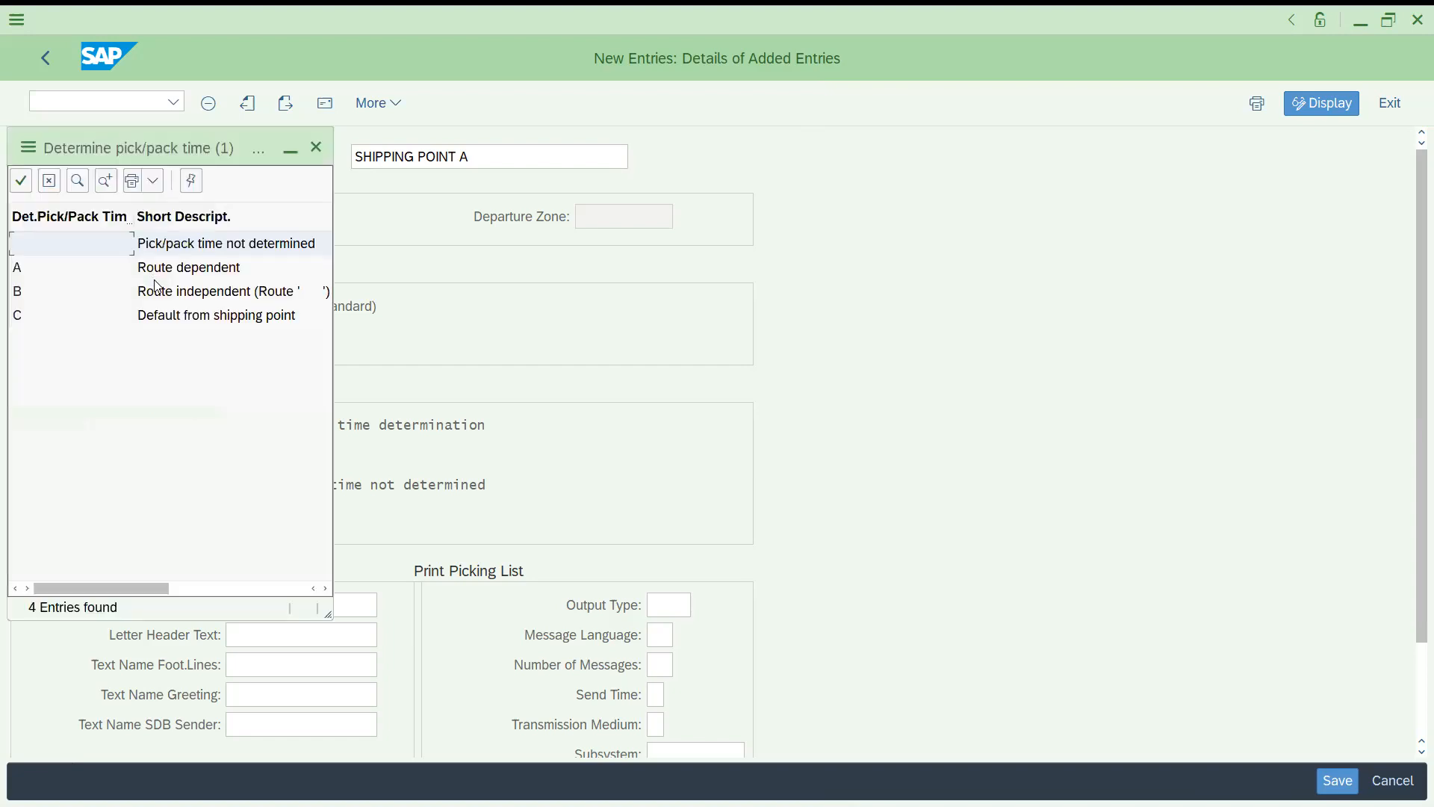
pyautogui.click(156, 317)
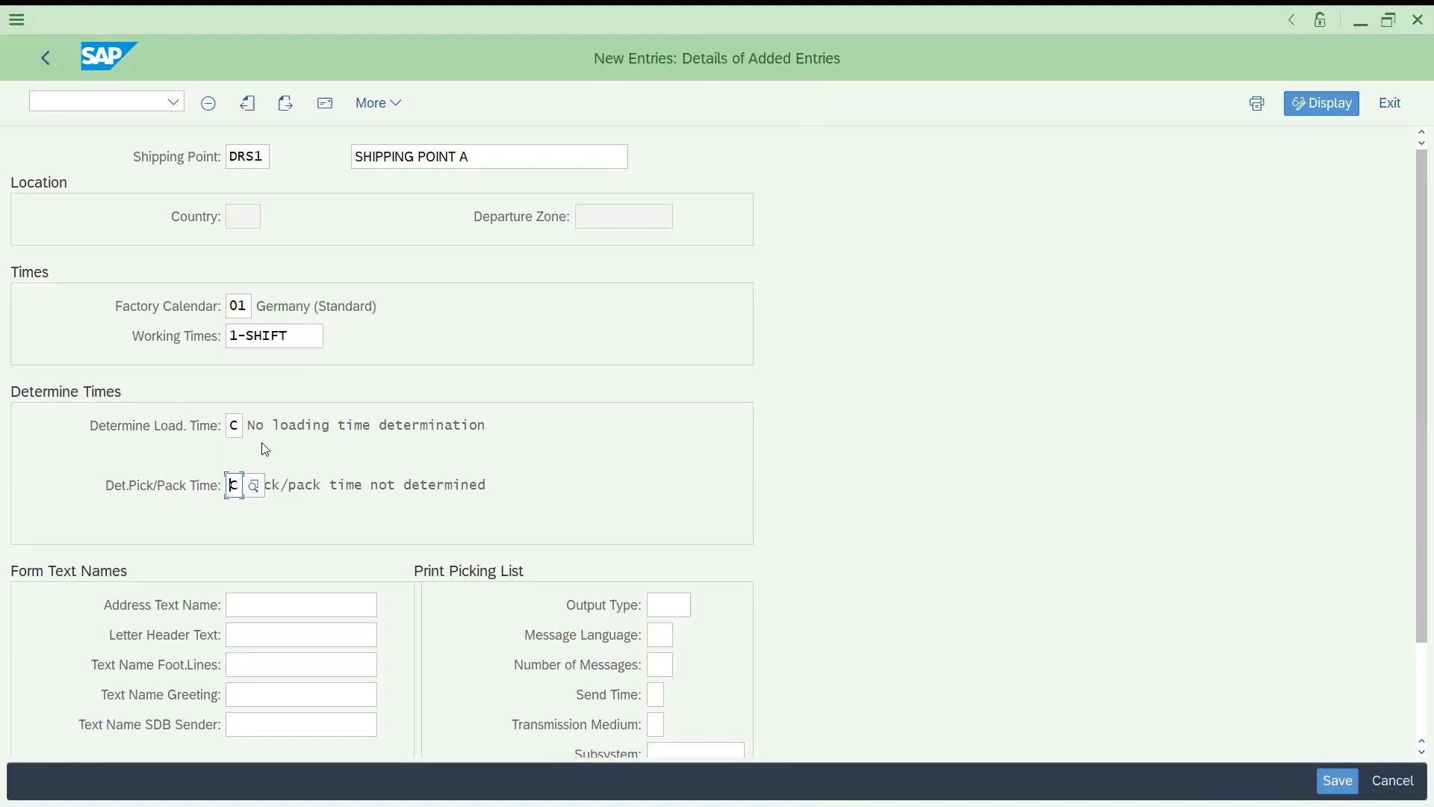
pyautogui.press('Return')
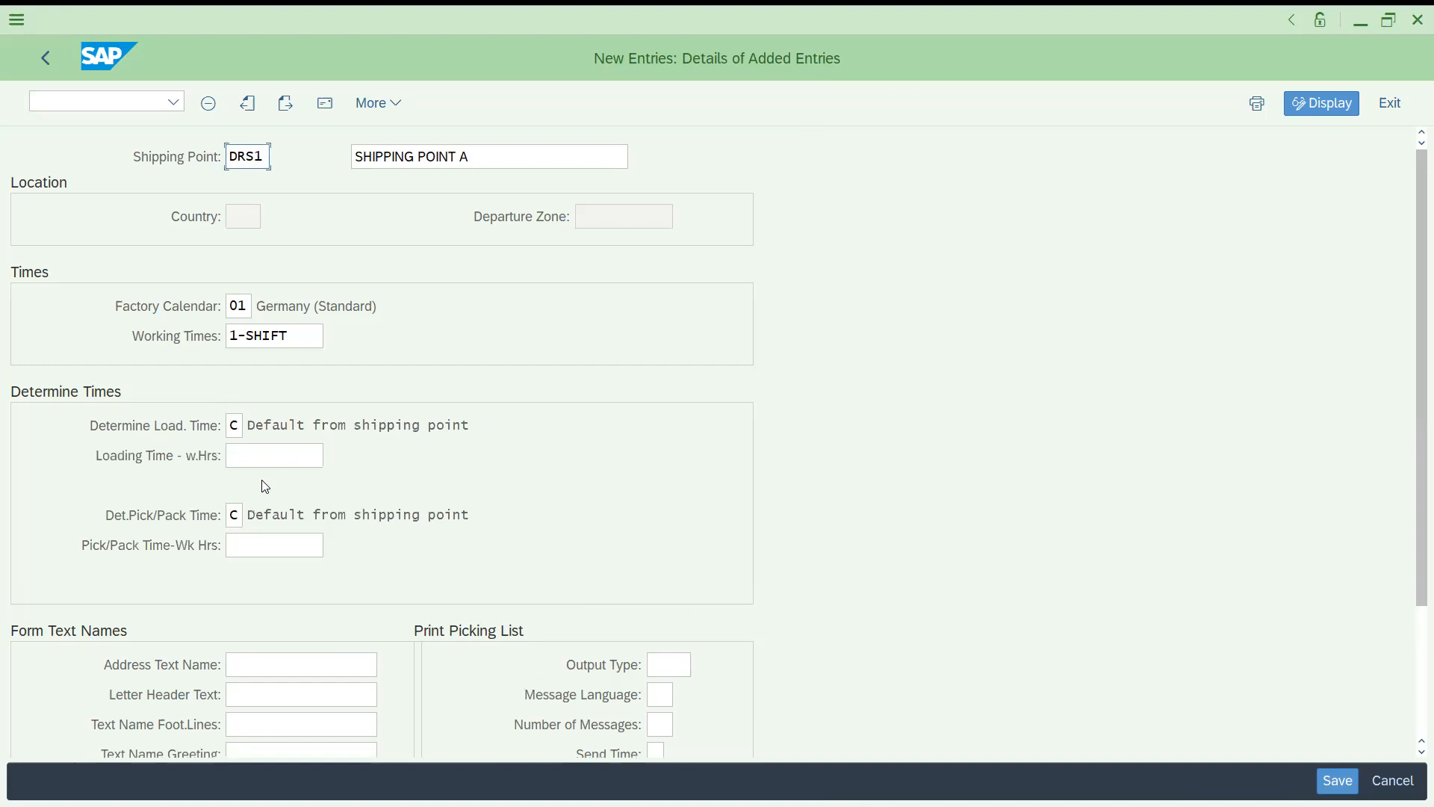
# Check the field help for the loading time in working hours.
pyautogui.click(241, 459)
pyautogui.click(241, 553)
pyautogui.click(243, 460)
pyautogui.press('F1')
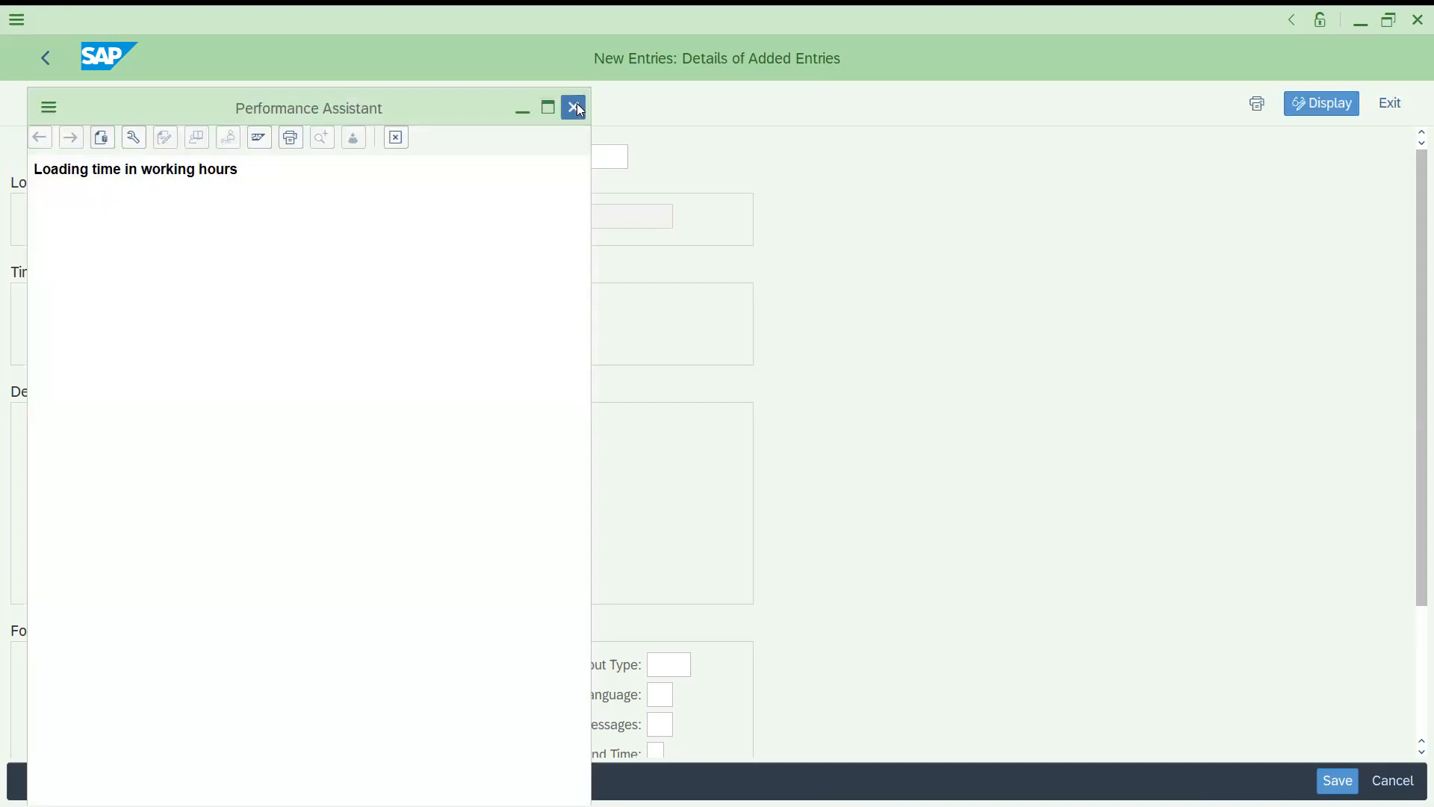
pyautogui.press('Escape')
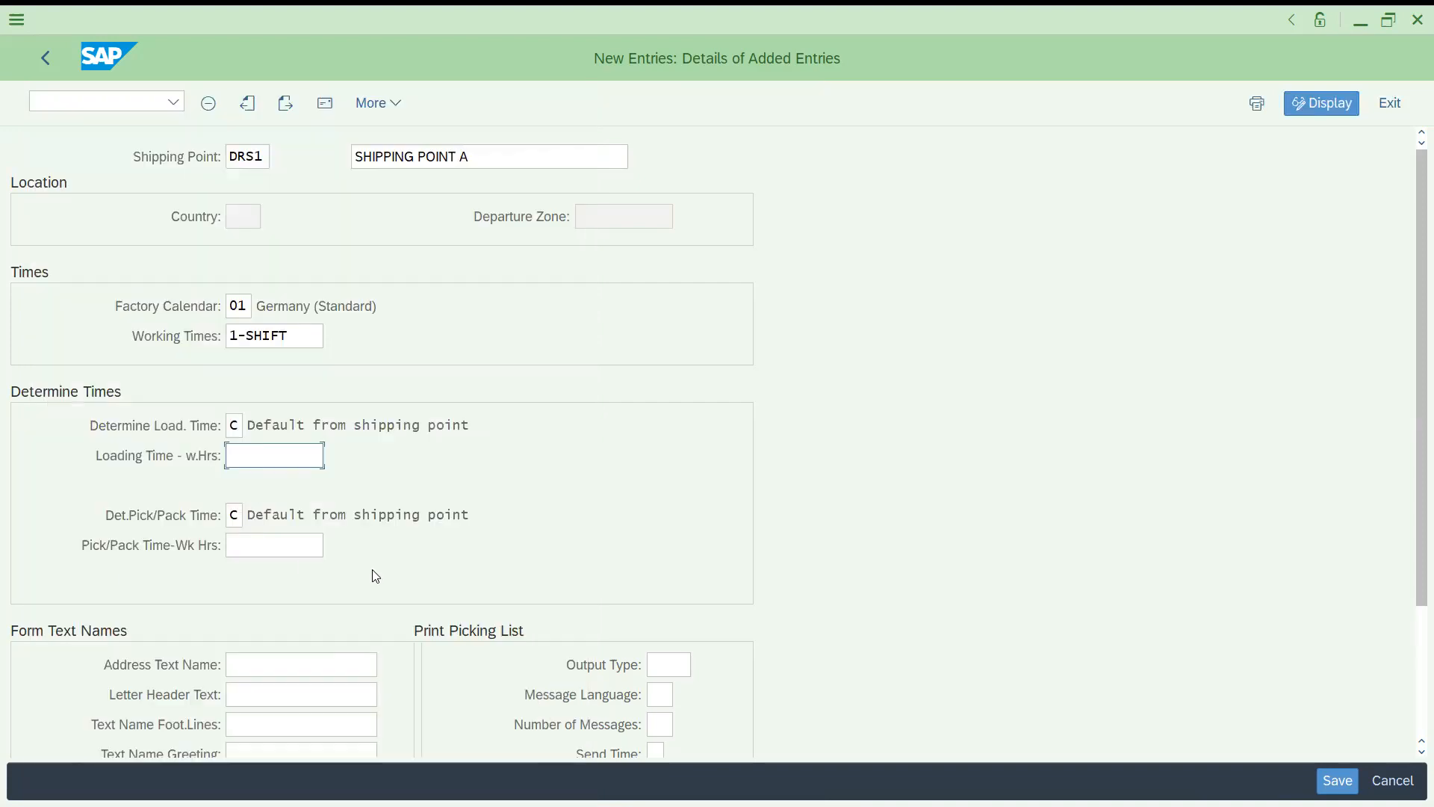
# Review the location and print picking list fields of shipping point DRS1 and save the entry, bringing up its address form.
pyautogui.scroll(-2, 1412, 489)
pyautogui.scroll(2, 1413, 463)
pyautogui.click(238, 217)
pyautogui.click(609, 215)
pyautogui.click(230, 220)
pyautogui.moveTo(1414, 467); pyautogui.dragTo(1411, 568)
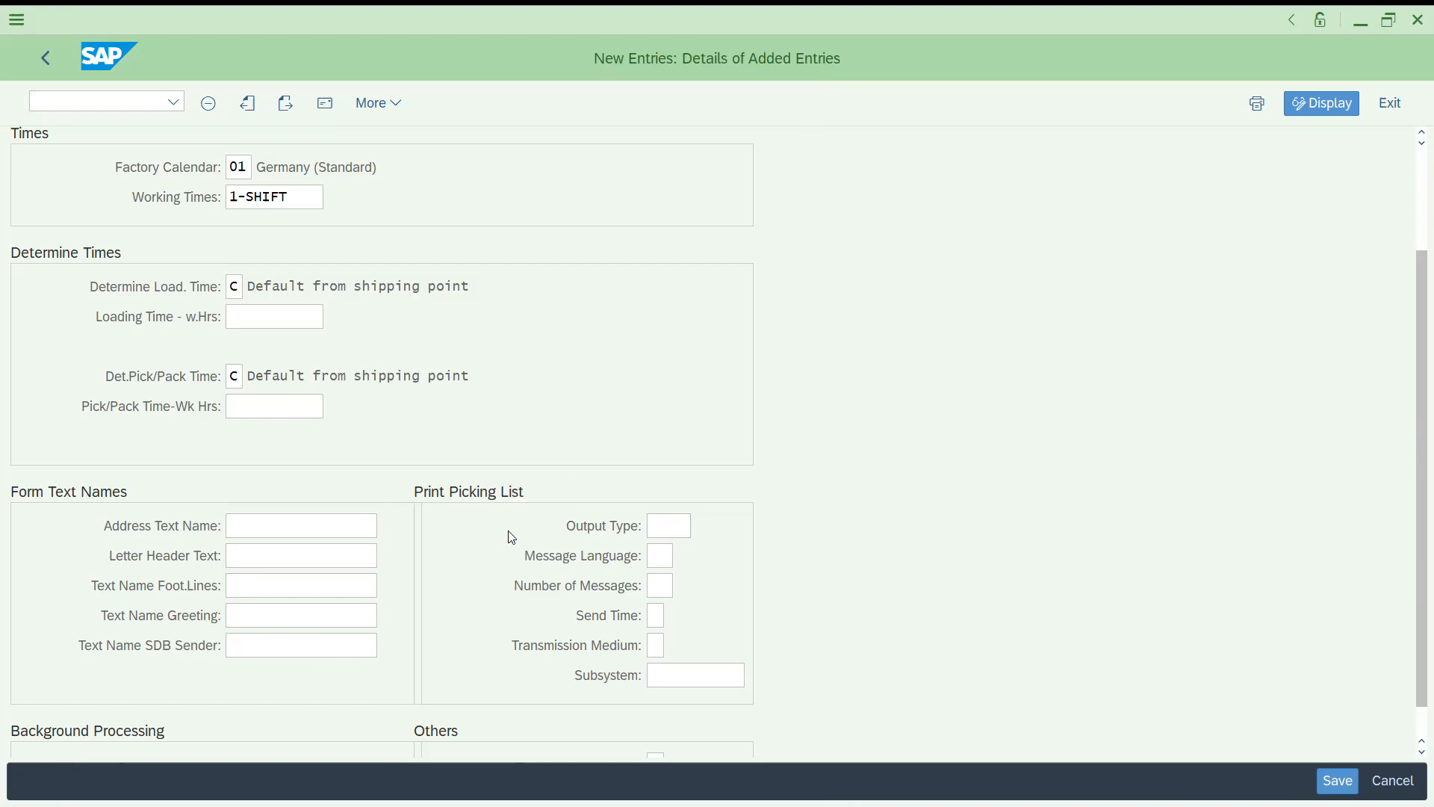
pyautogui.click(653, 523)
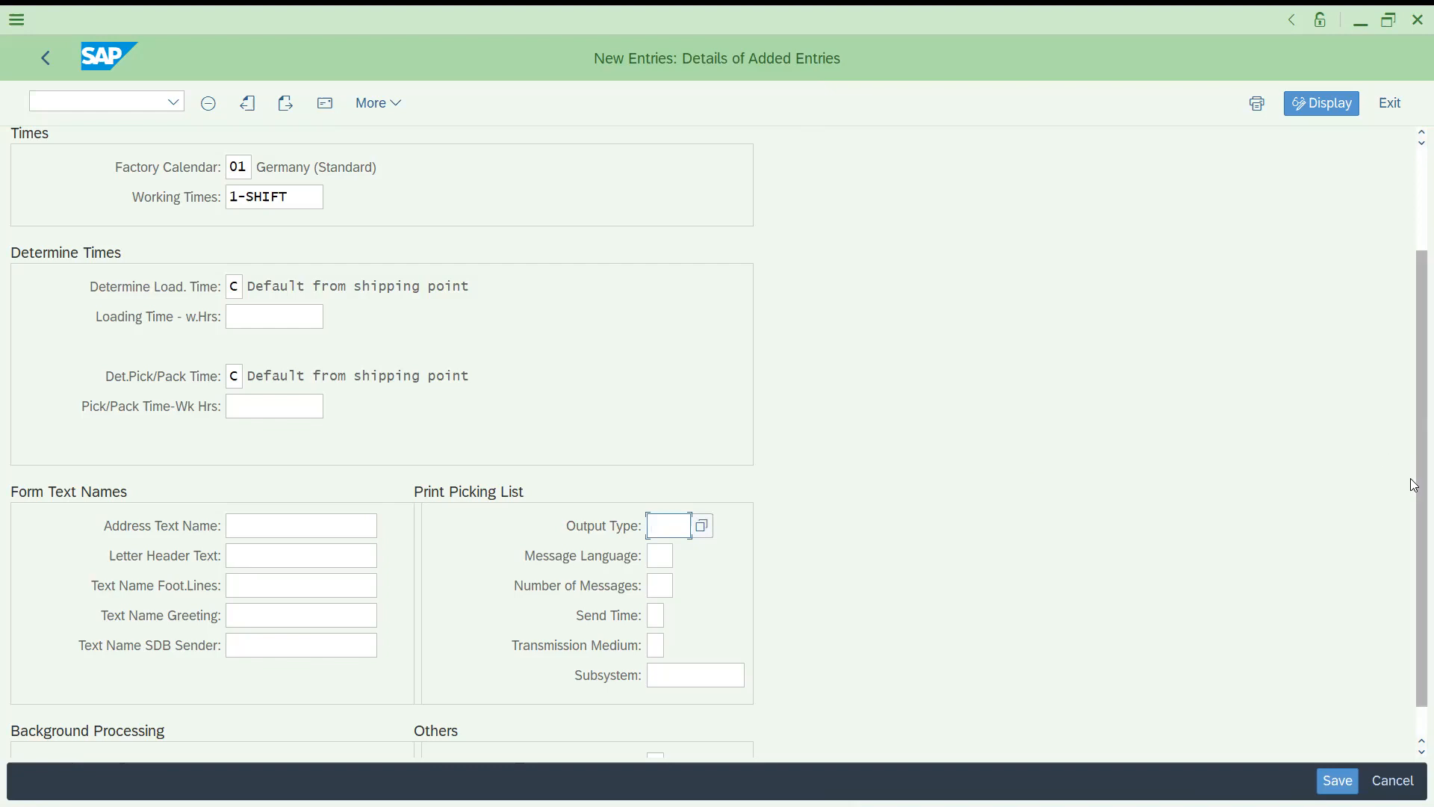
pyautogui.moveTo(1412, 482); pyautogui.dragTo(1412, 338)
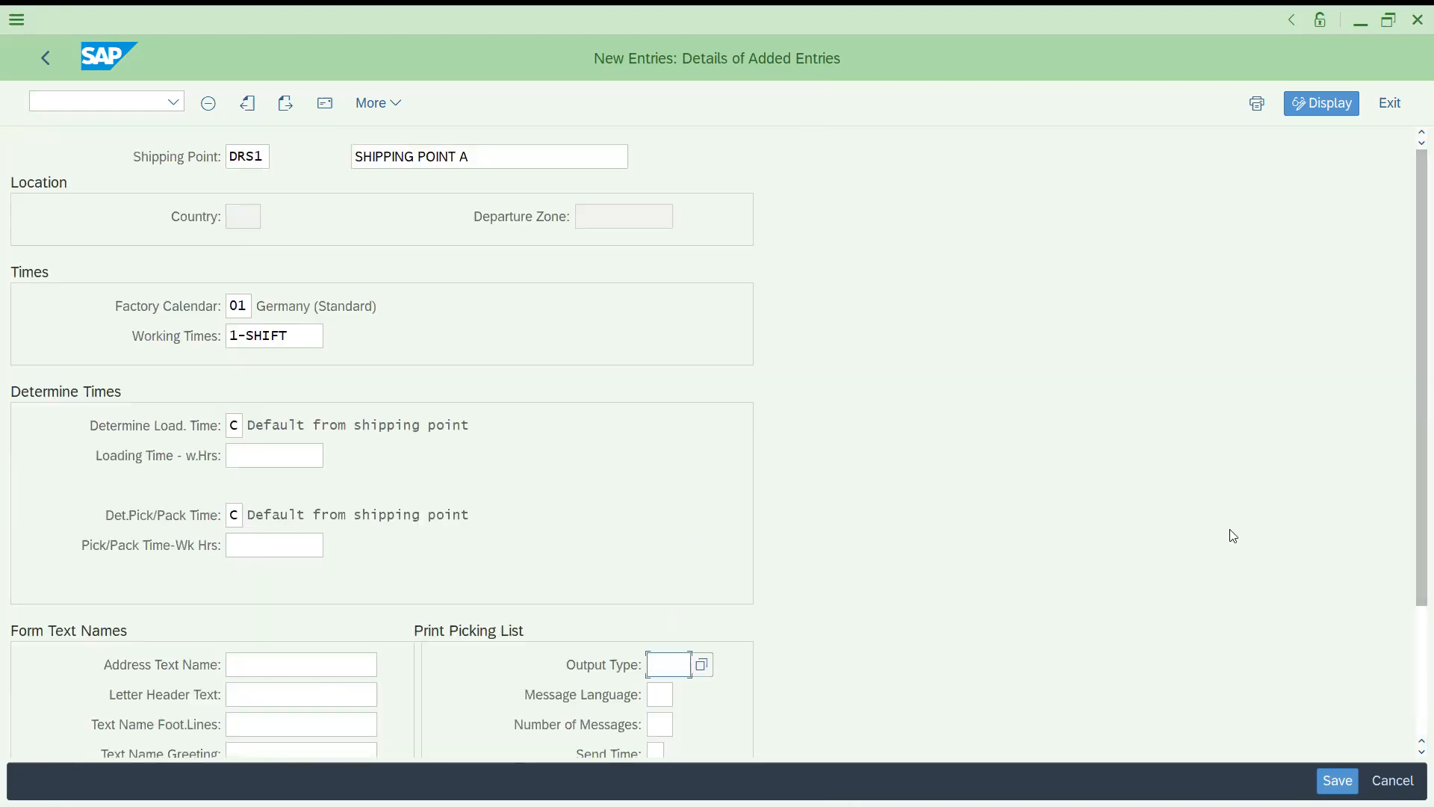
pyautogui.click(1335, 781)
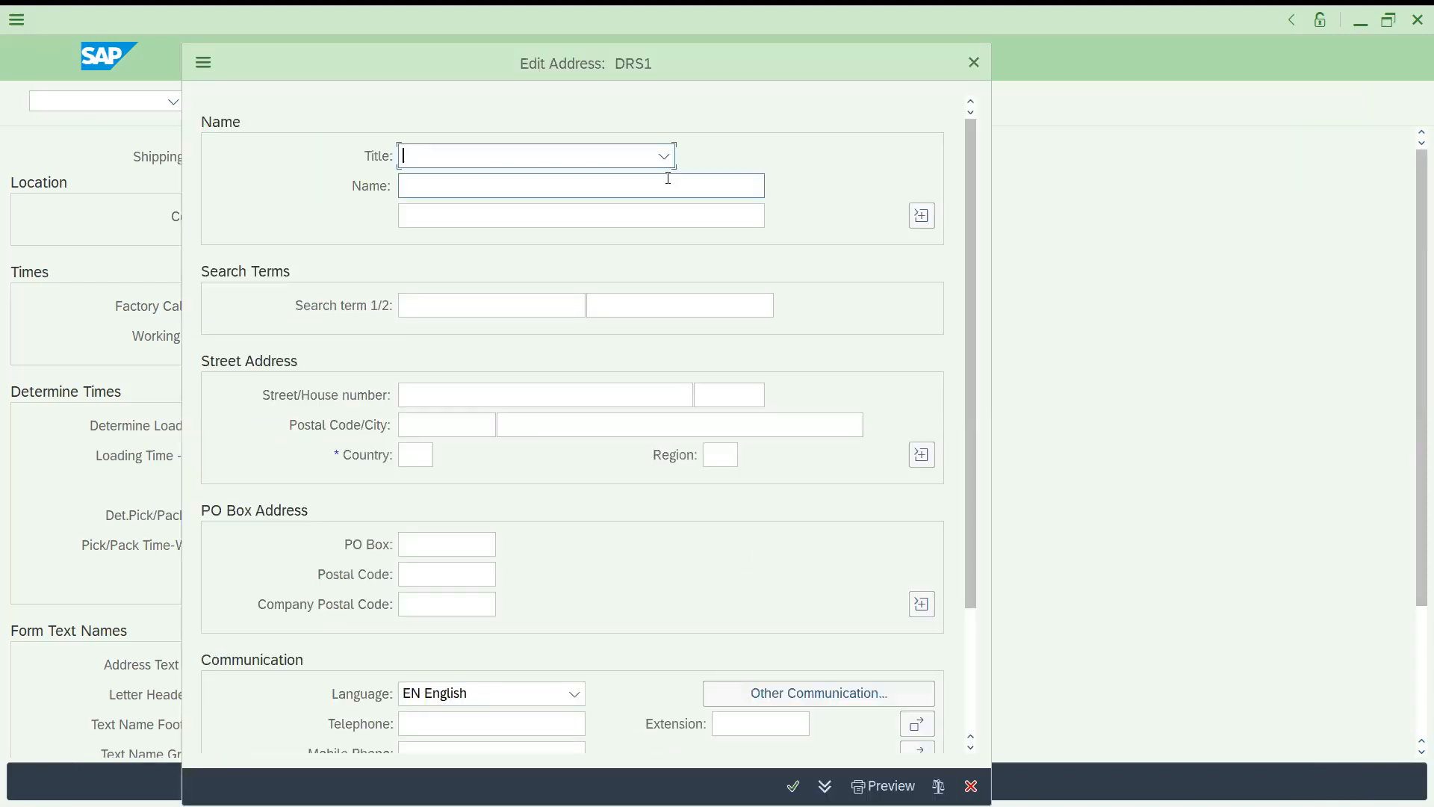
# Leave the title blank and enter SHIPPING POINT A as the name in the DRS1 address.
pyautogui.click(663, 157)
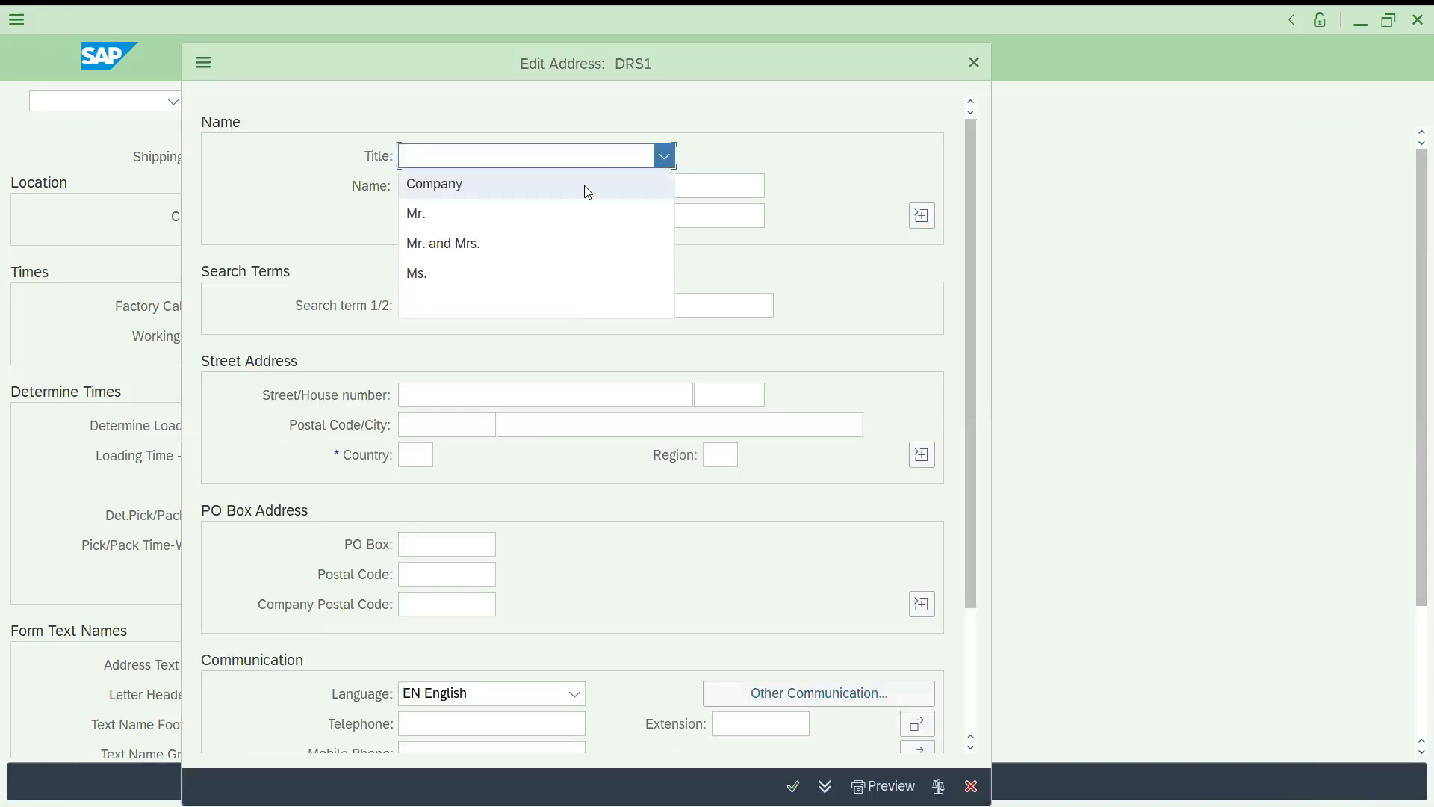
pyautogui.click(484, 306)
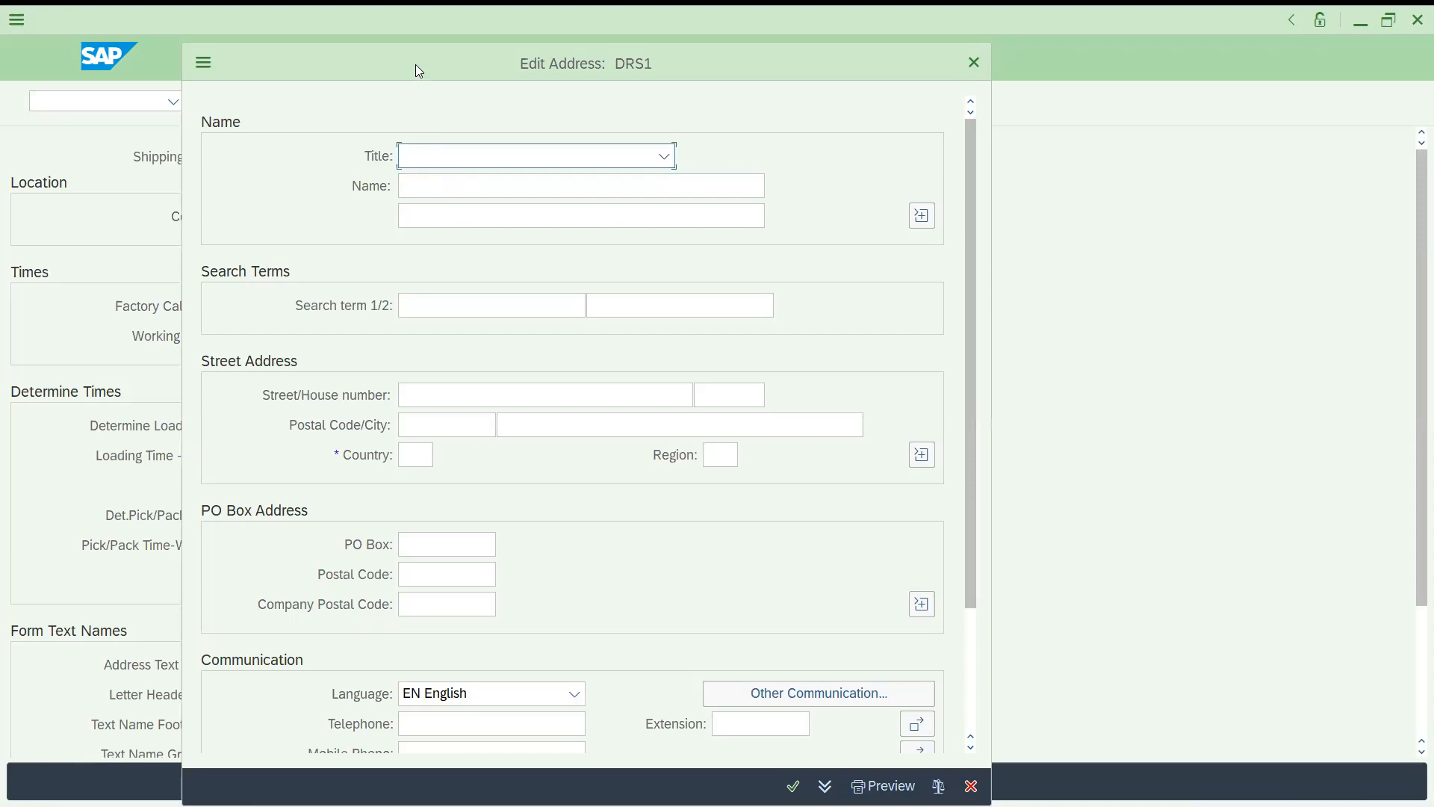
pyautogui.click(823, 215)
pyautogui.write('SHIPP')
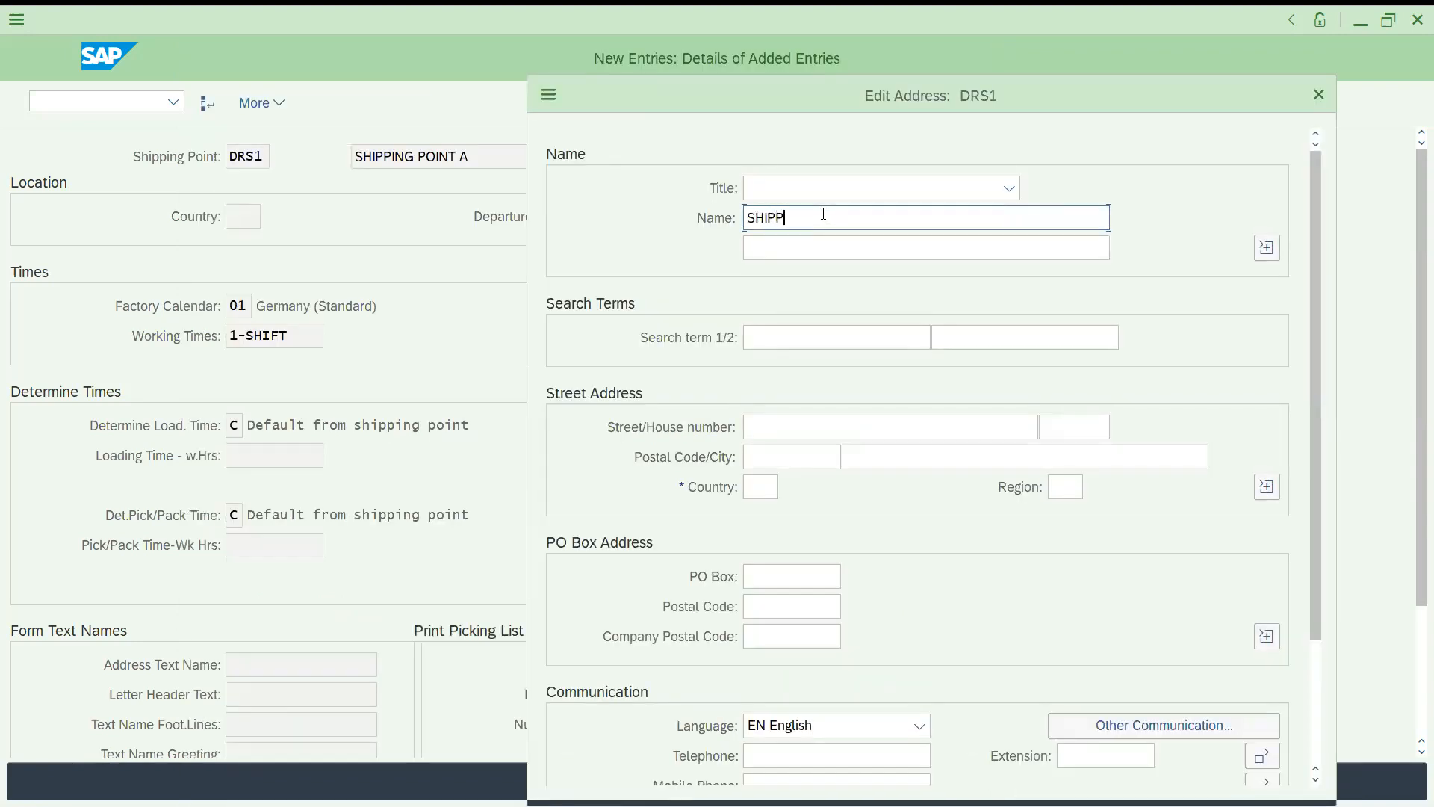
pyautogui.write('ING POINT A')
# Set the street address country to DE, Germany, and the region to 02, Hamburg.
pyautogui.click(770, 336)
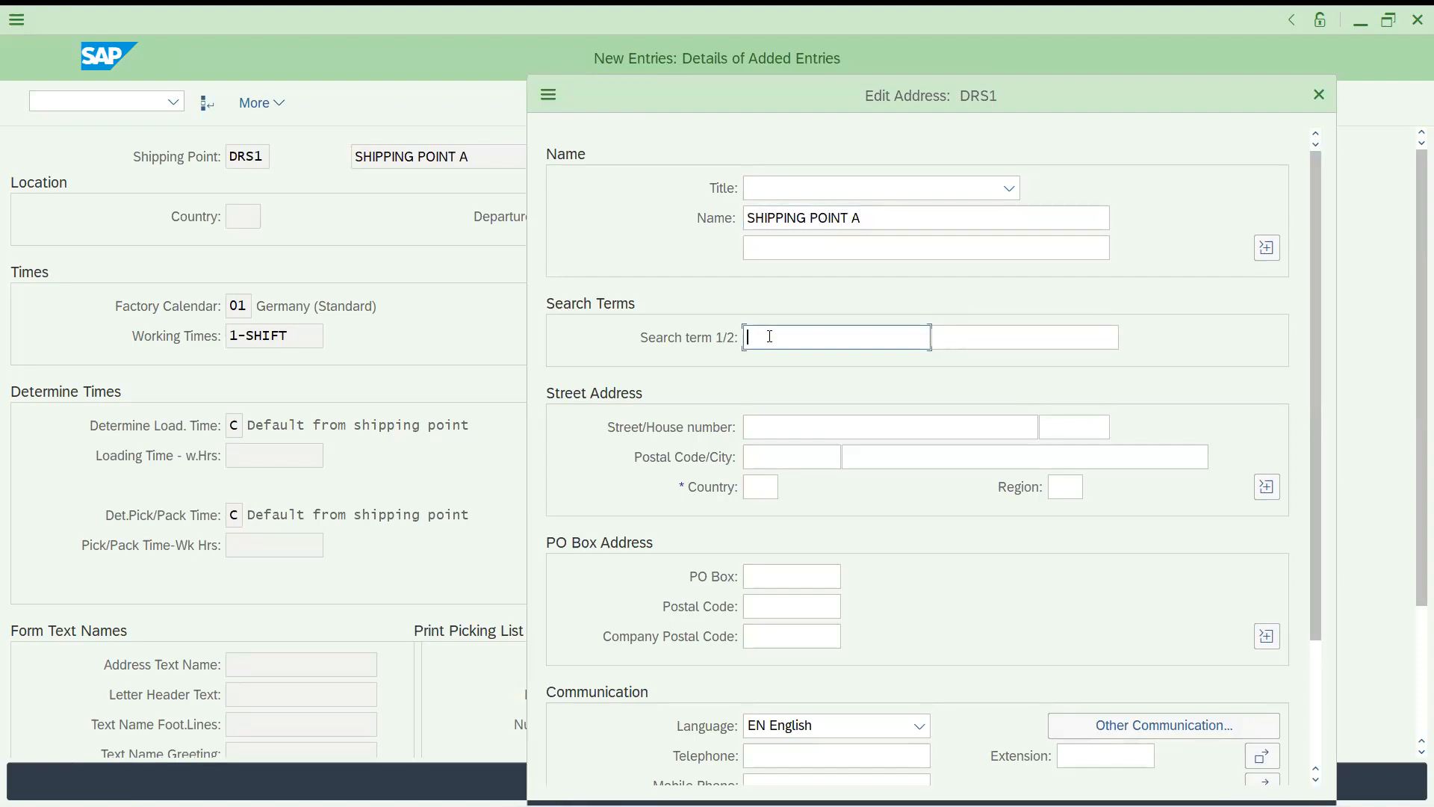
pyautogui.click(753, 491)
pyautogui.write('DE')
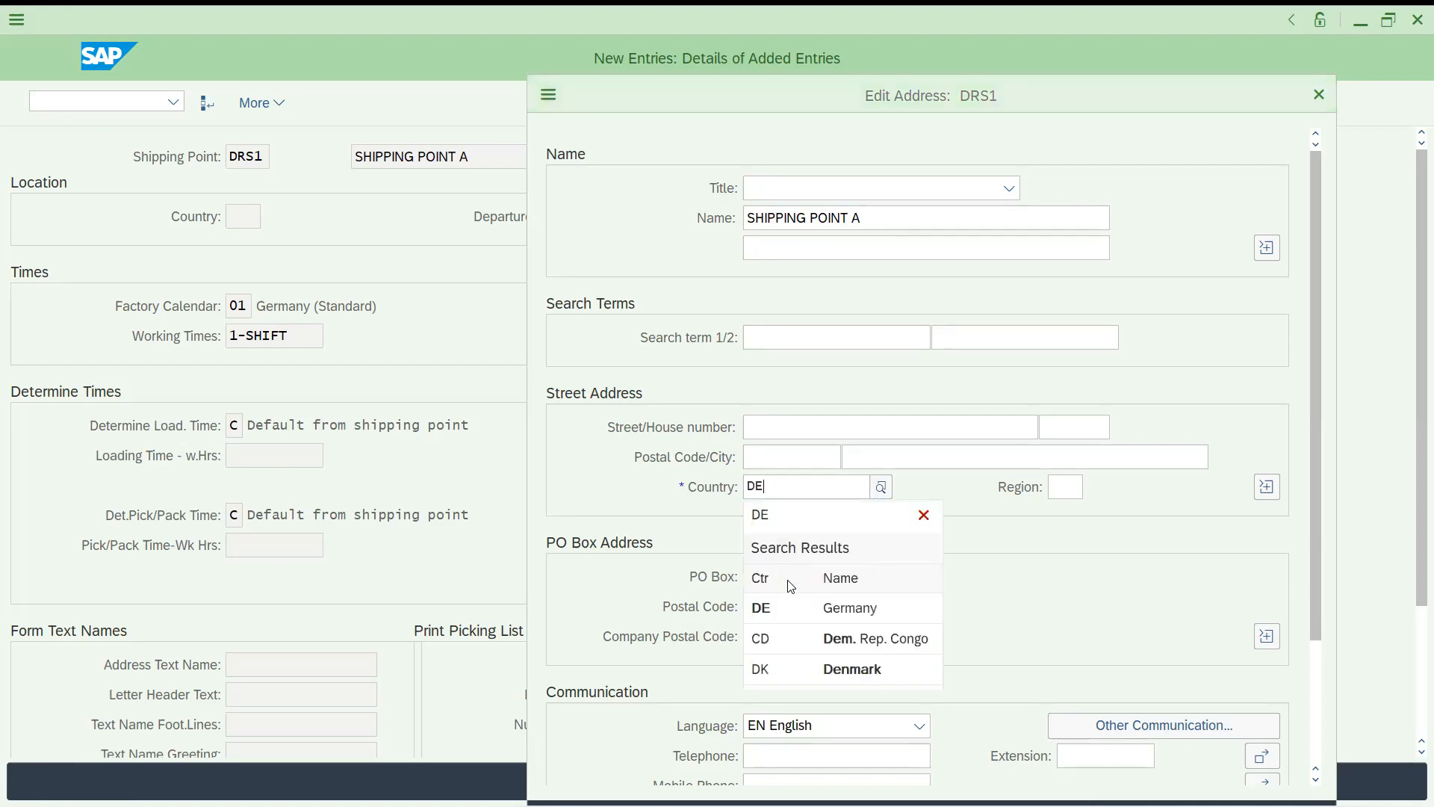
pyautogui.click(787, 605)
pyautogui.click(1056, 486)
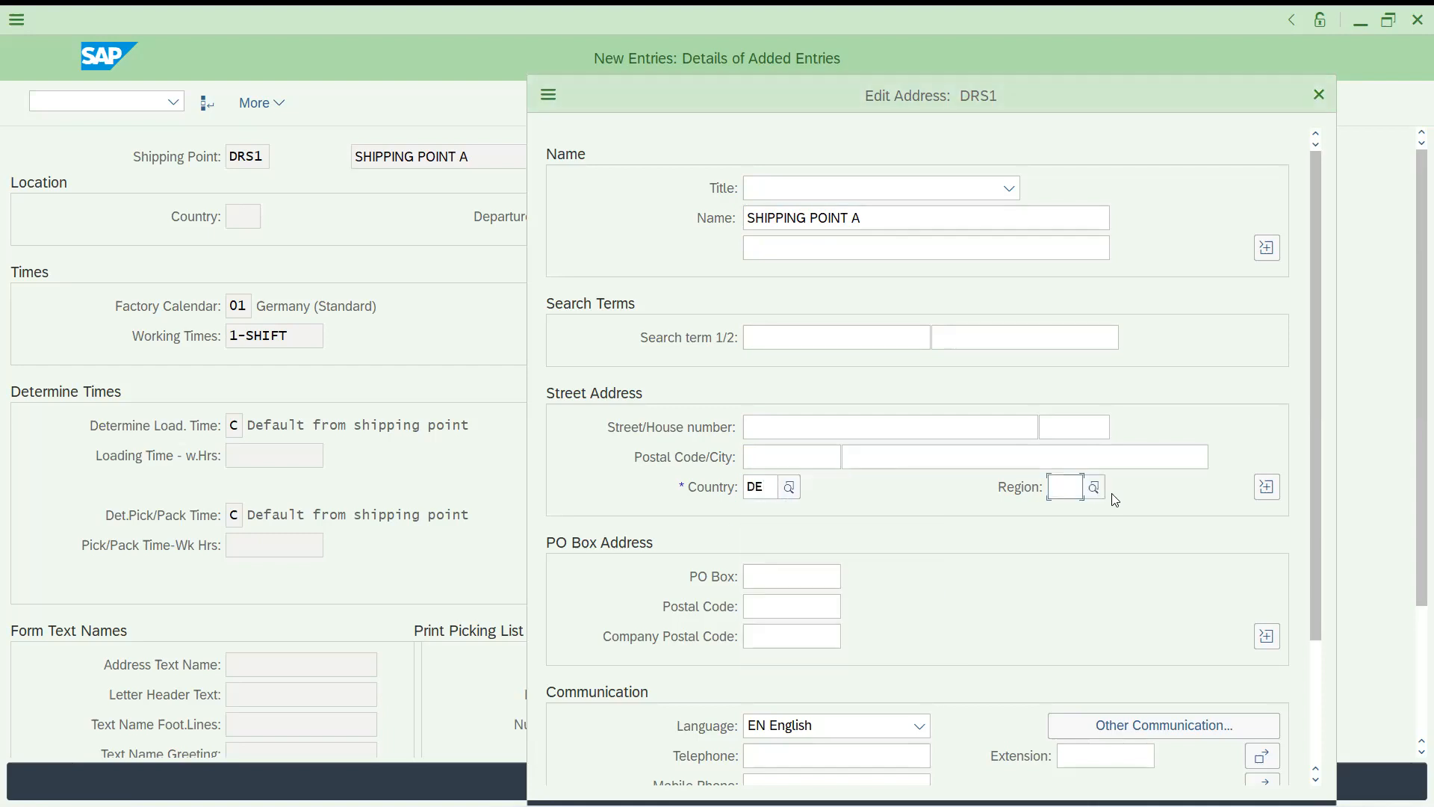
pyautogui.click(1090, 493)
pyautogui.click(1062, 396)
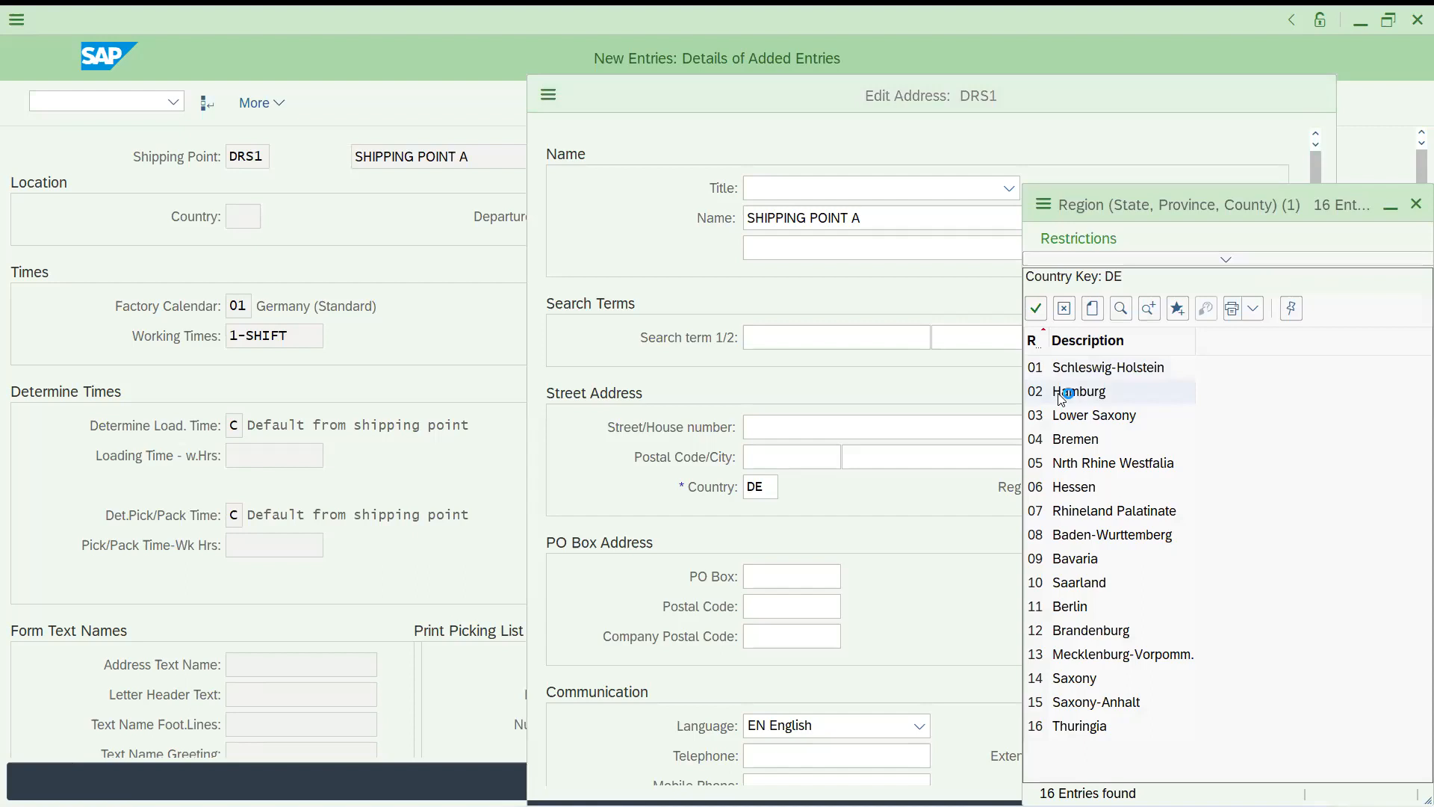
pyautogui.click(1062, 397)
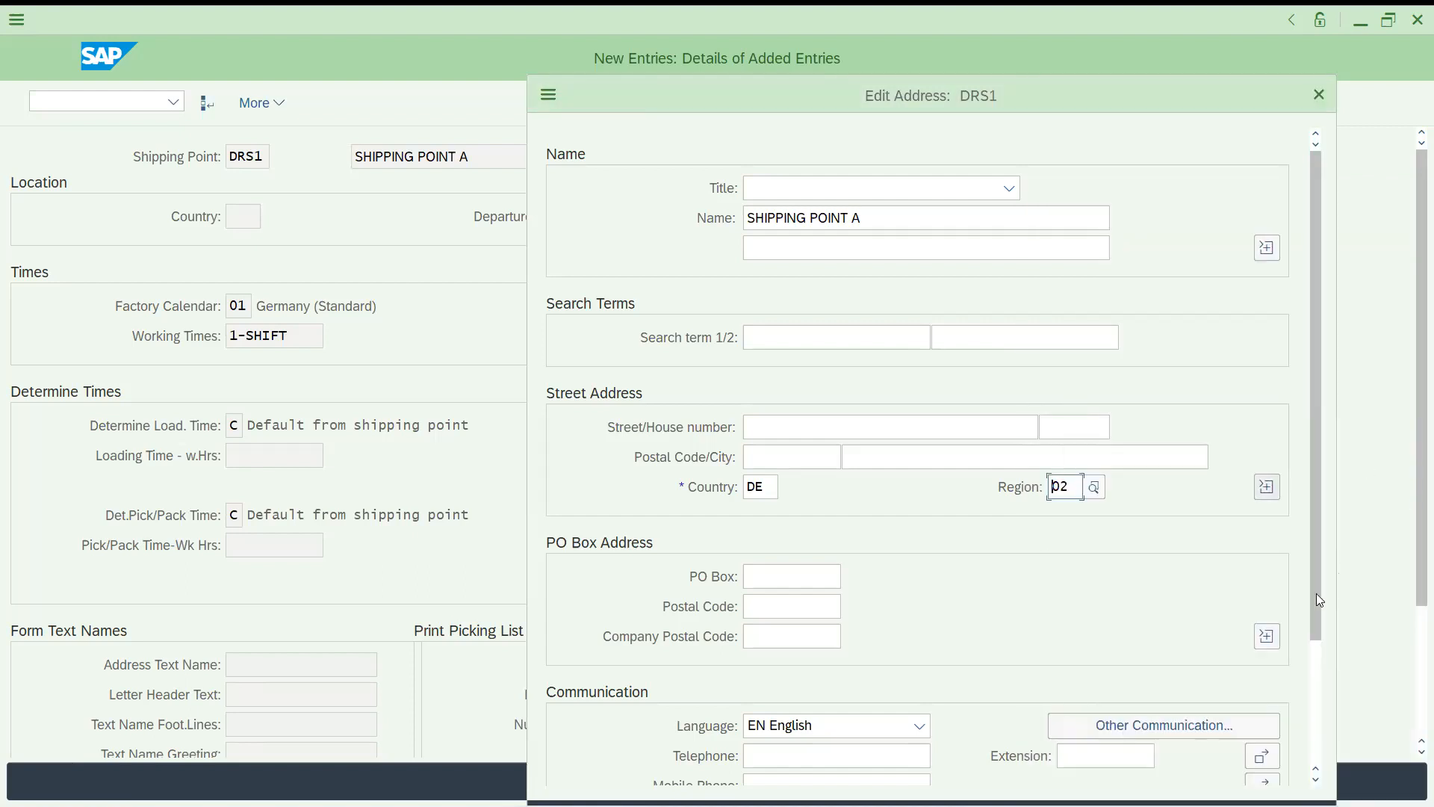
# Confirm the DRS1 address and save the shipping point in customizing request DRAM GRP CONFIGURATION.
pyautogui.moveTo(1317, 595); pyautogui.dragTo(1331, 739)
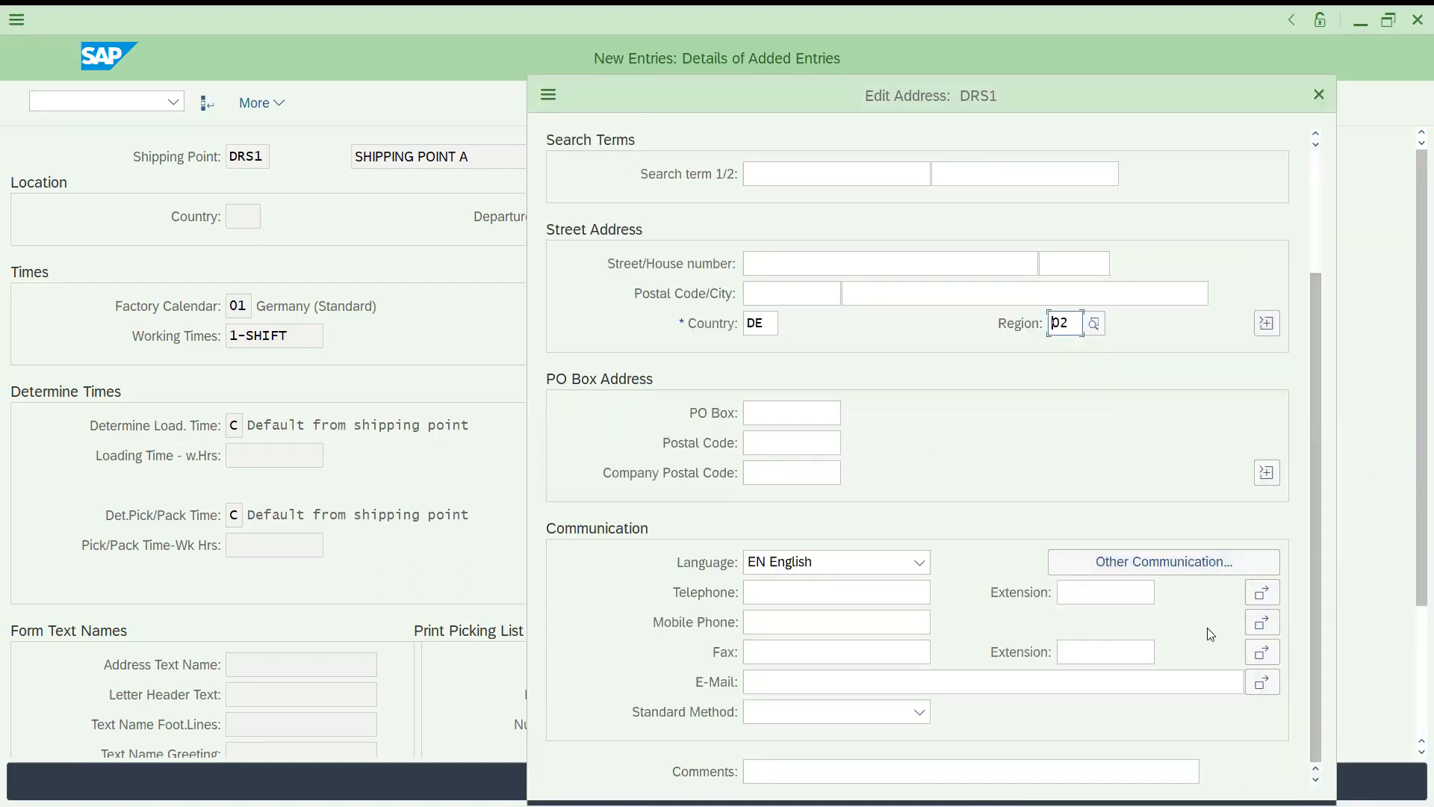
pyautogui.click(1231, 628)
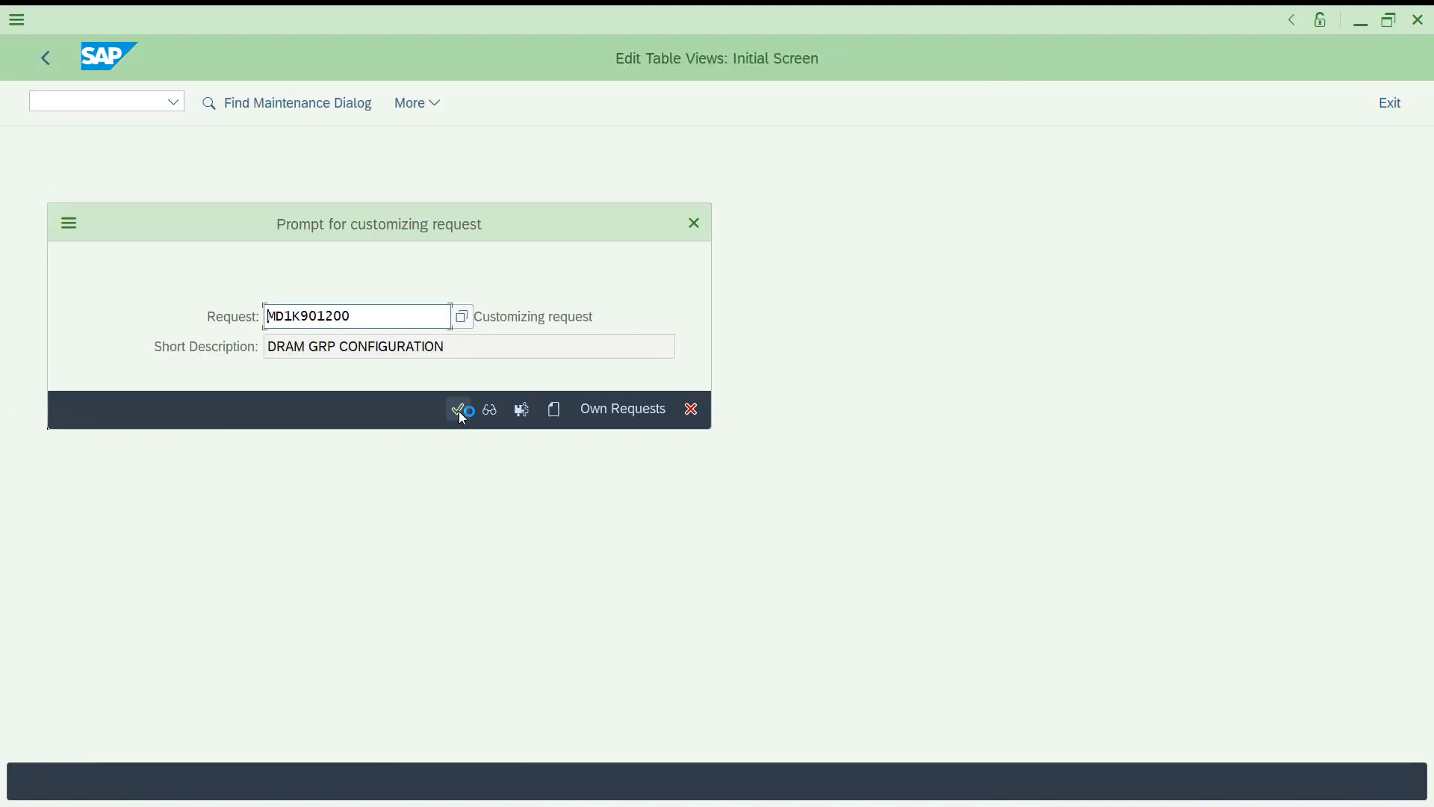
pyautogui.click(459, 410)
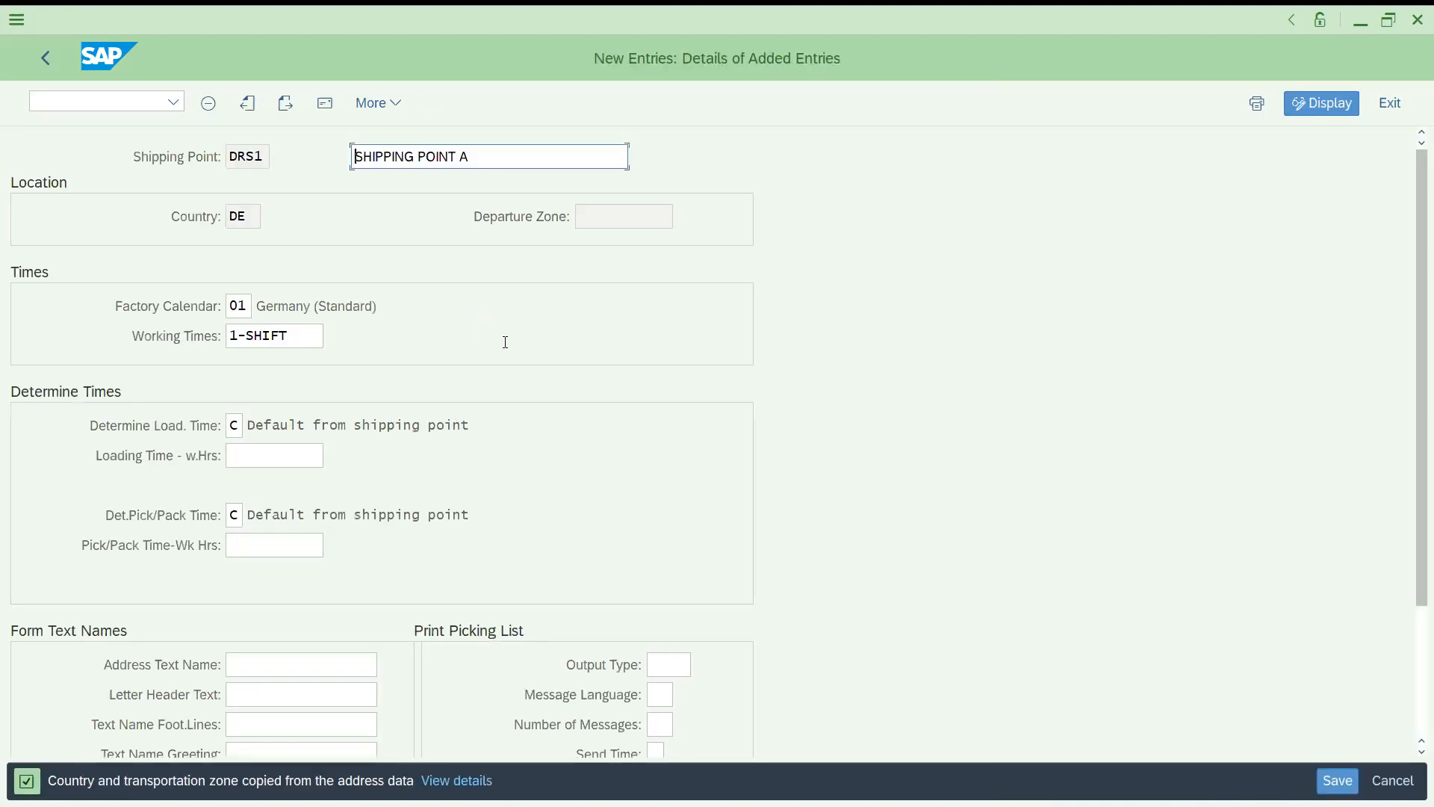
pyautogui.click(1337, 780)
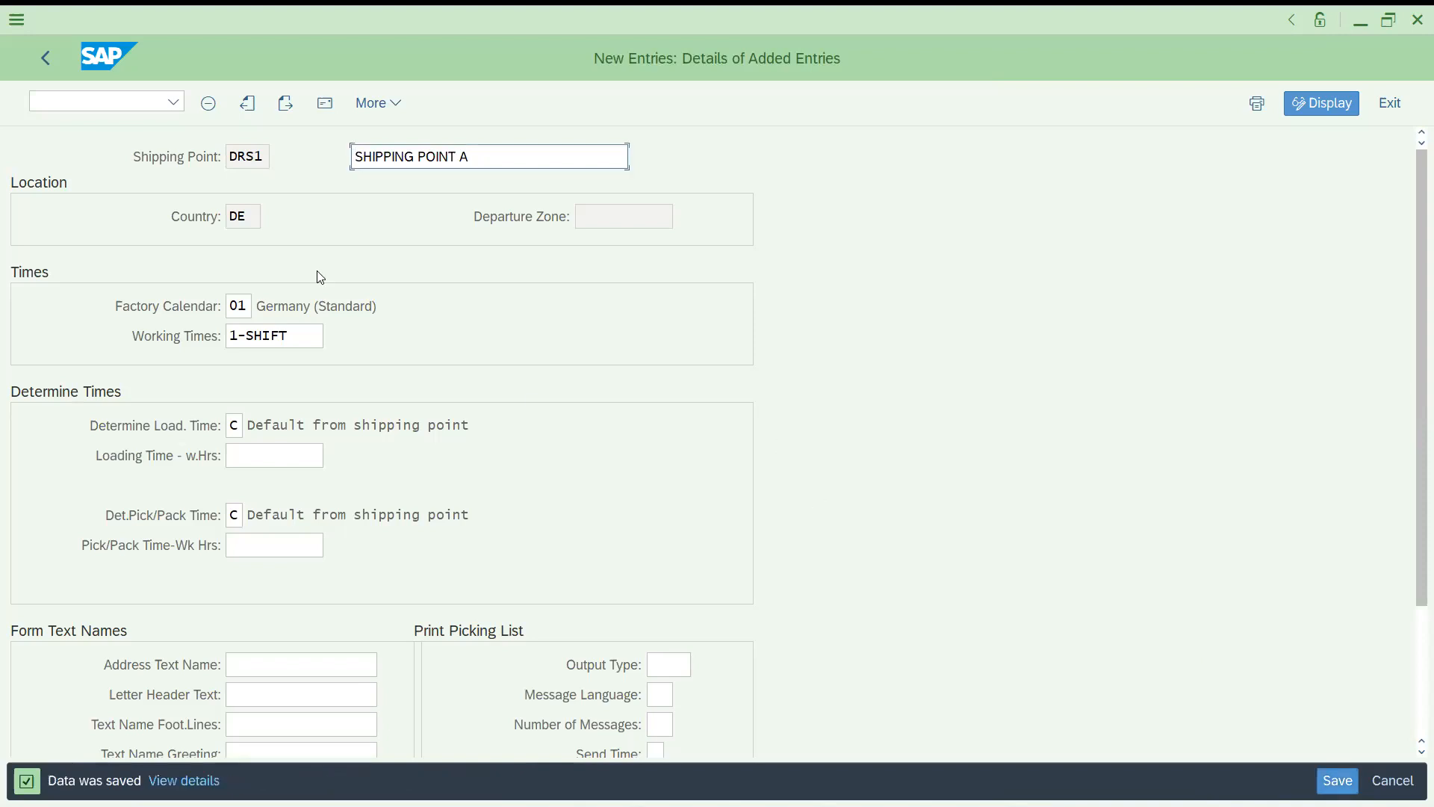
# Leave the shipping points overview and the activity selection to return to the Customizing implementation guide.
pyautogui.click(46, 56)
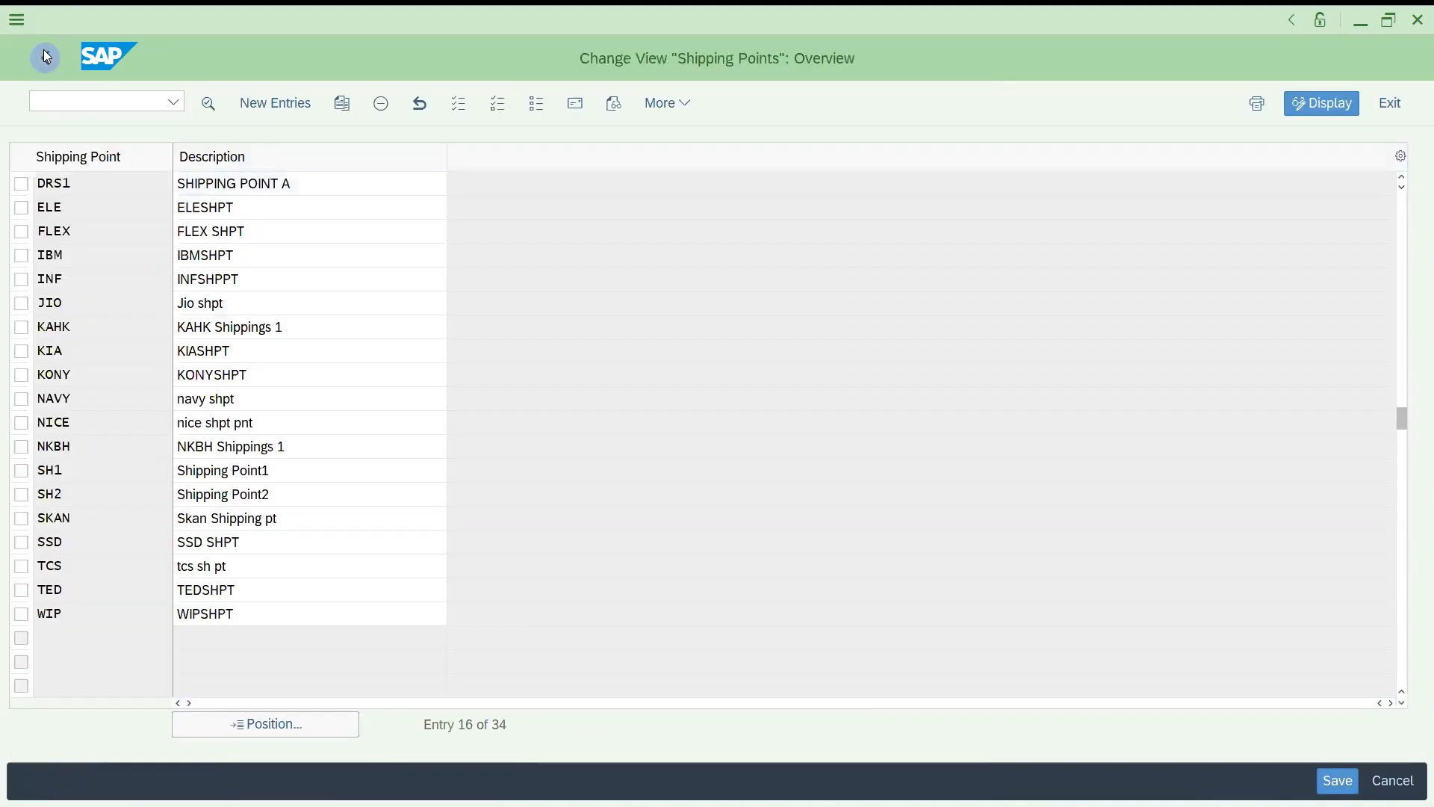
pyautogui.click(45, 56)
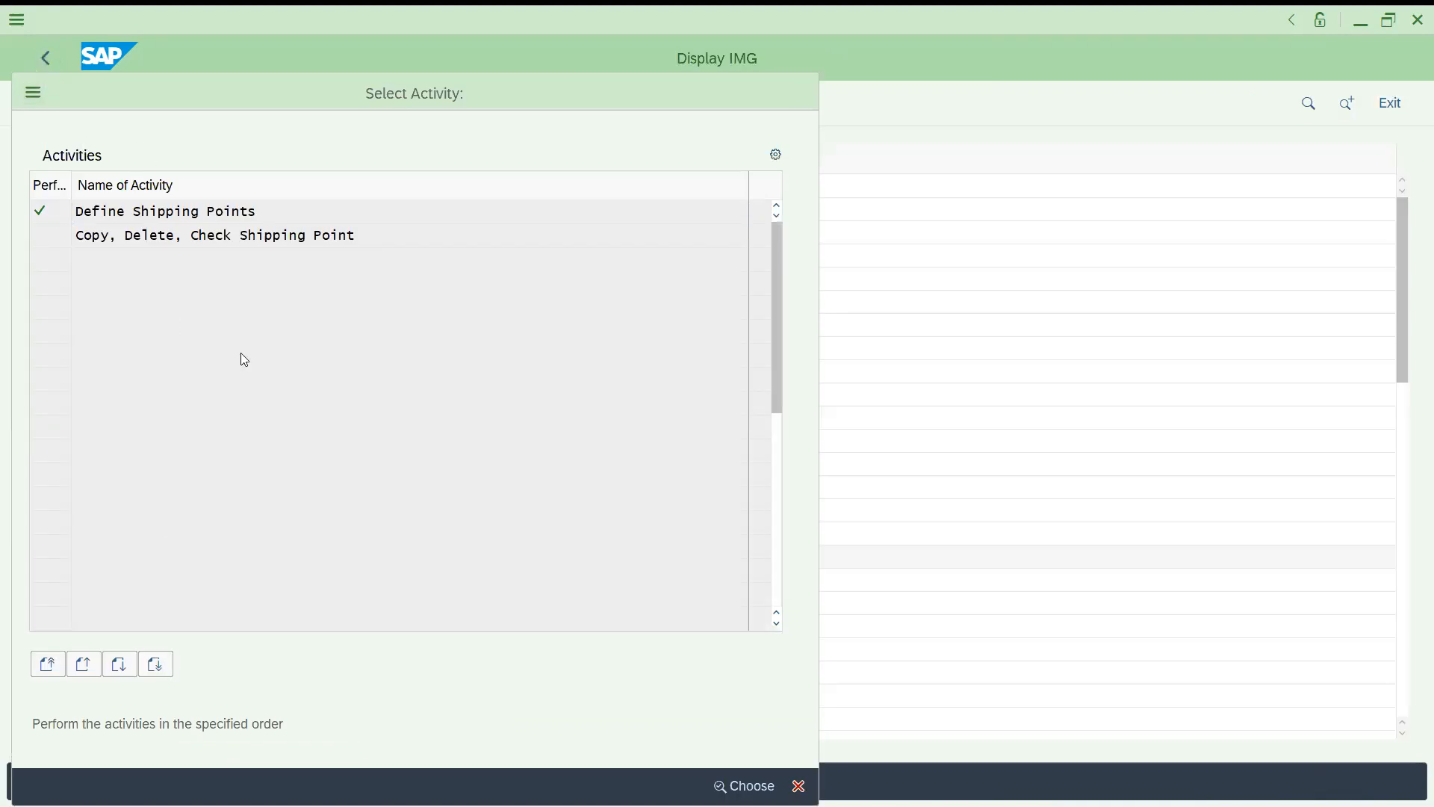
pyautogui.press('Escape')
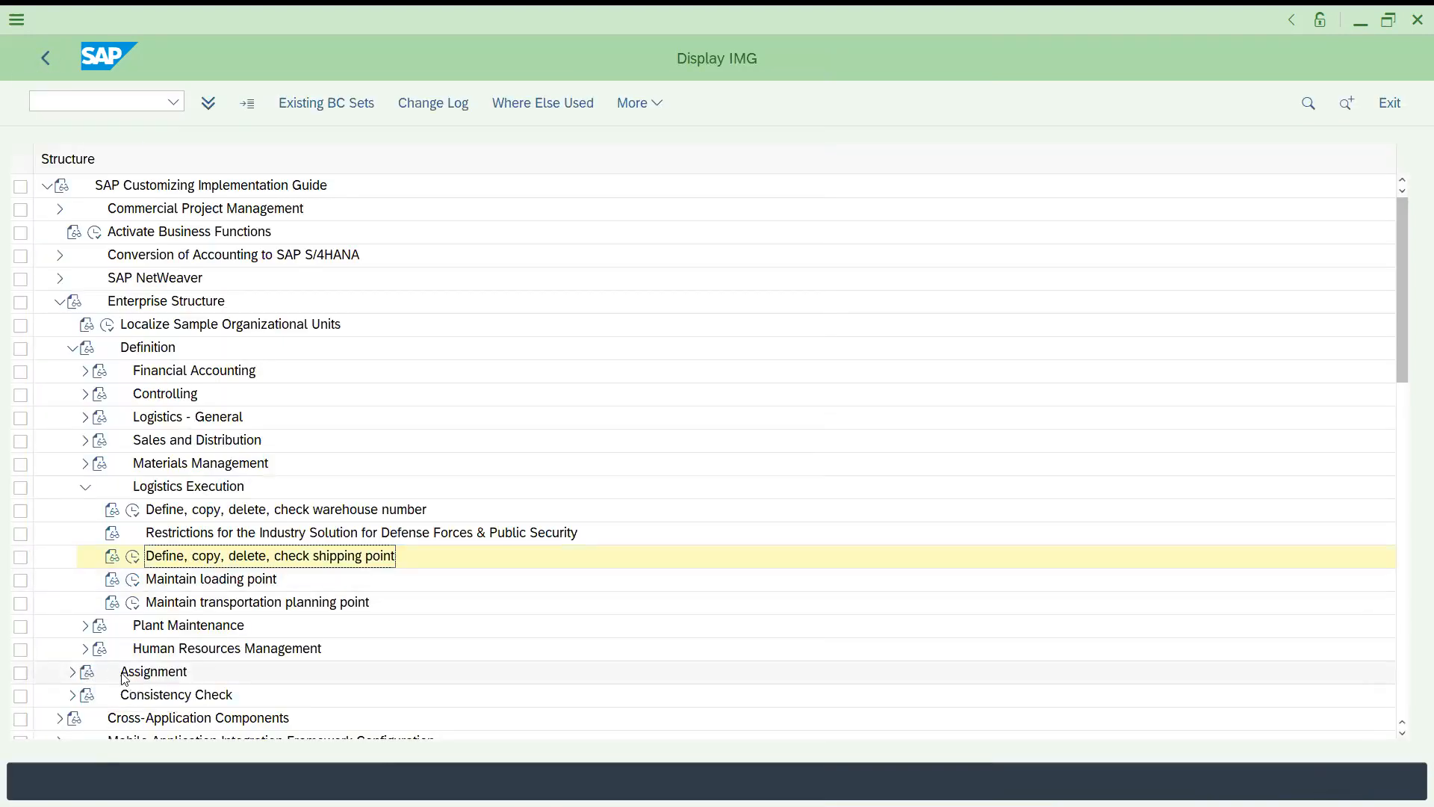
# Open the activity Assign shipping point to plant under Enterprise Structure, Assignment, Logistics Execution.
pyautogui.click(60, 303)
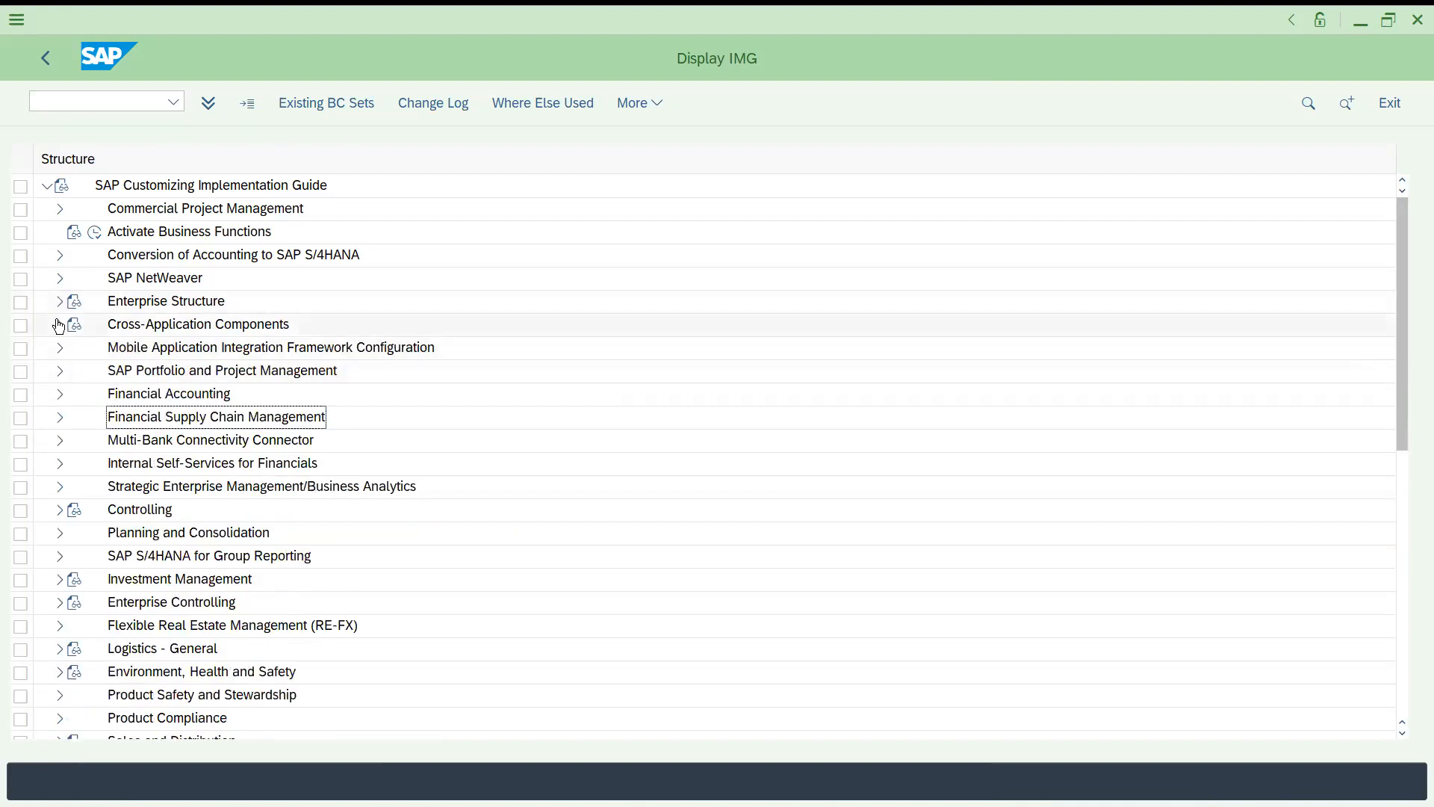
pyautogui.click(60, 303)
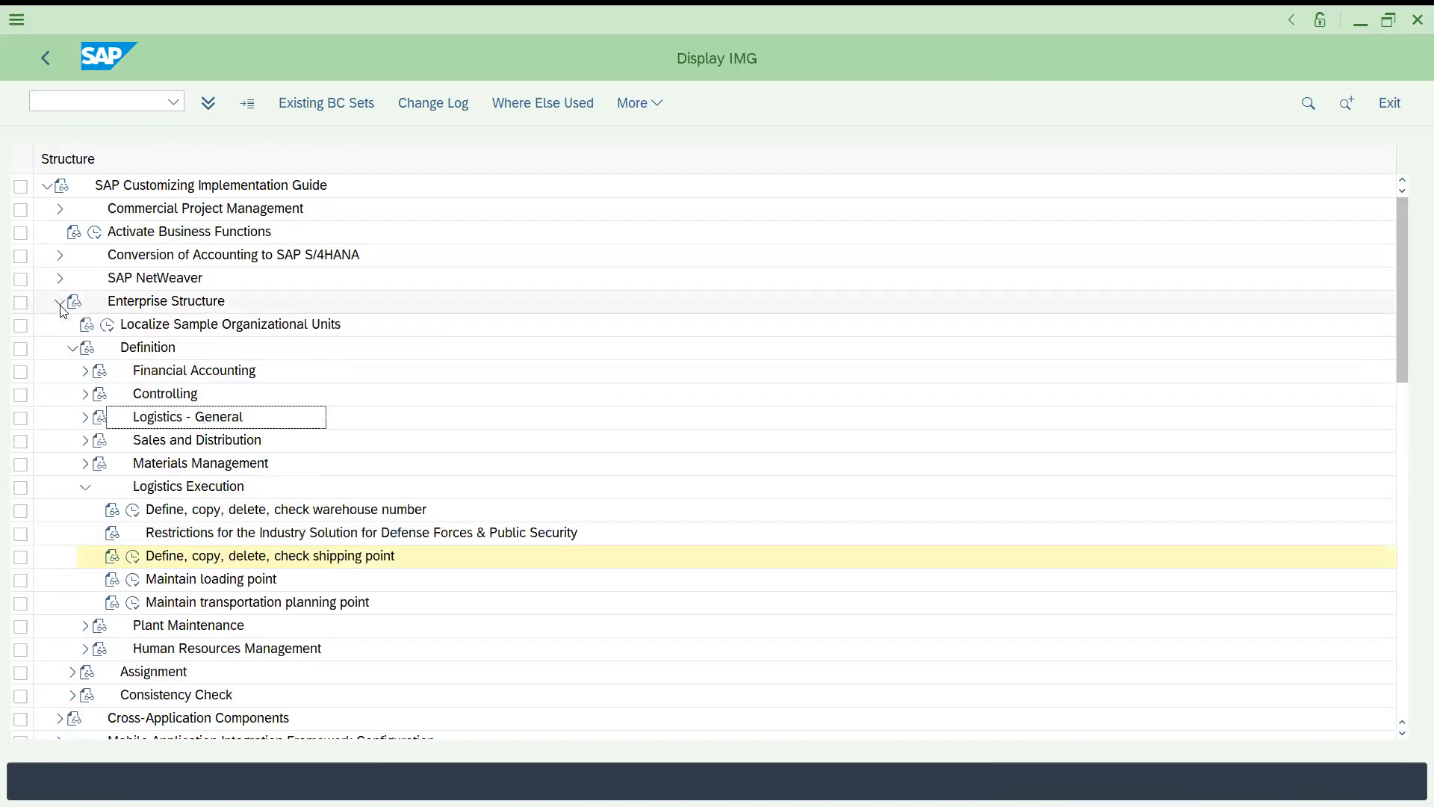
pyautogui.click(72, 348)
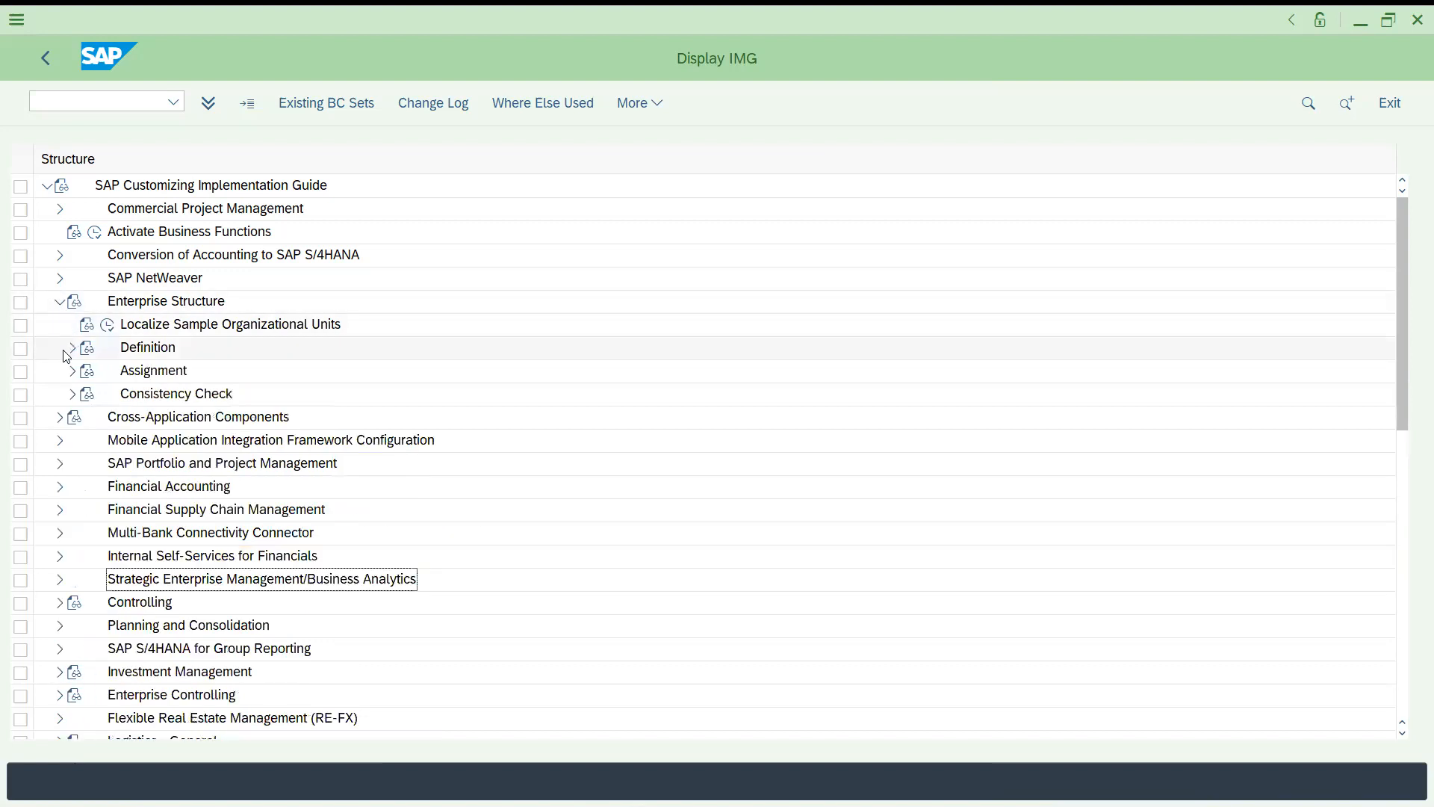
pyautogui.click(72, 372)
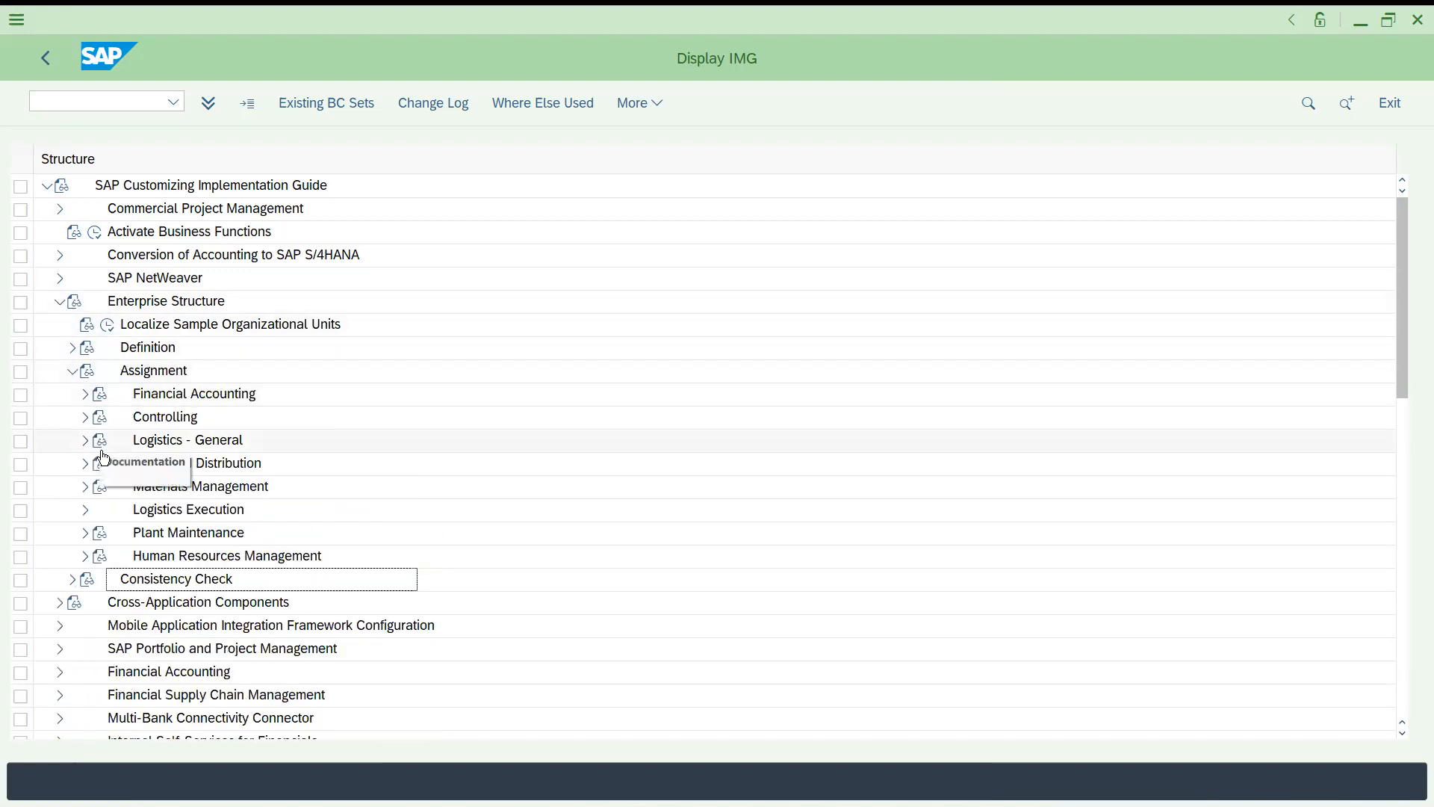
pyautogui.click(85, 510)
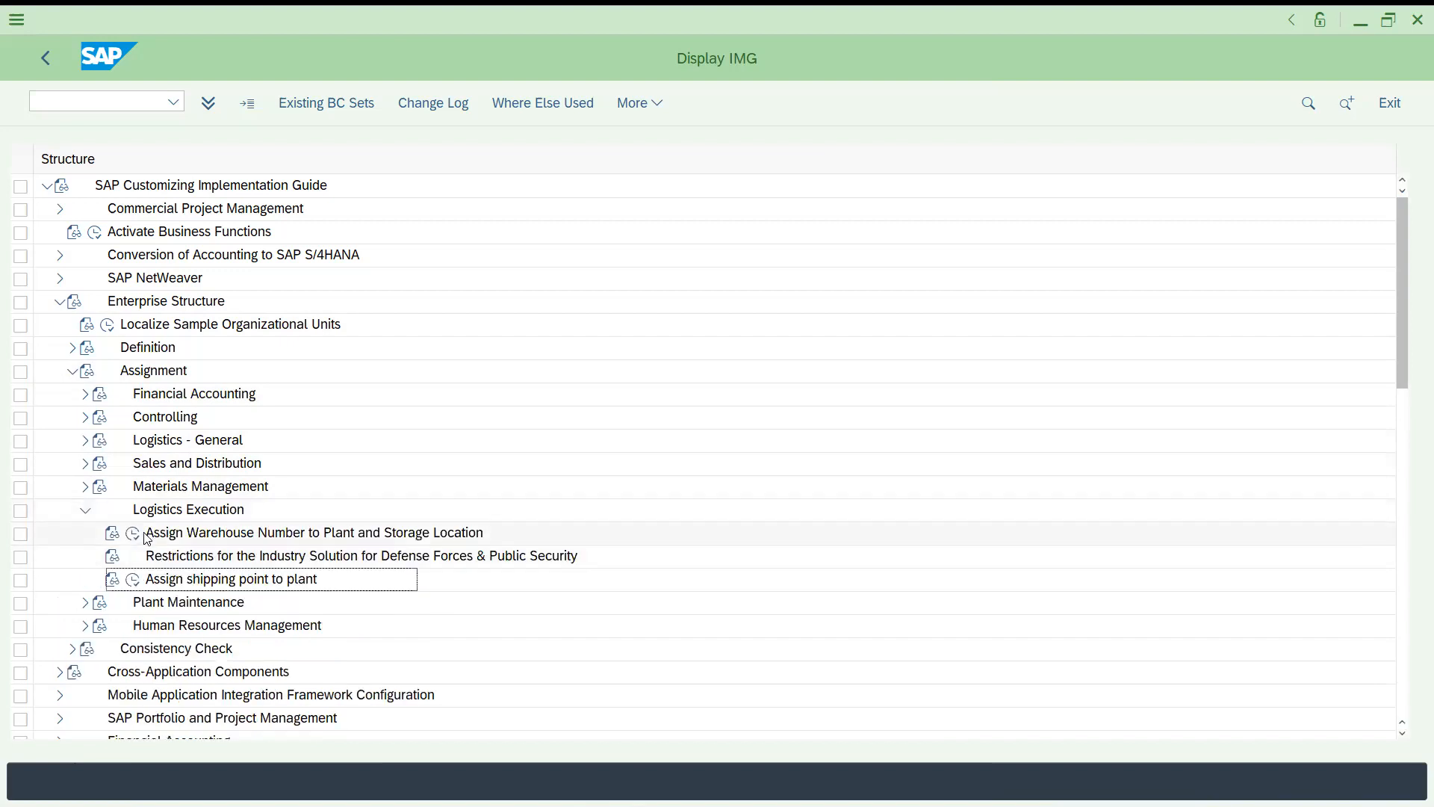
pyautogui.click(112, 579)
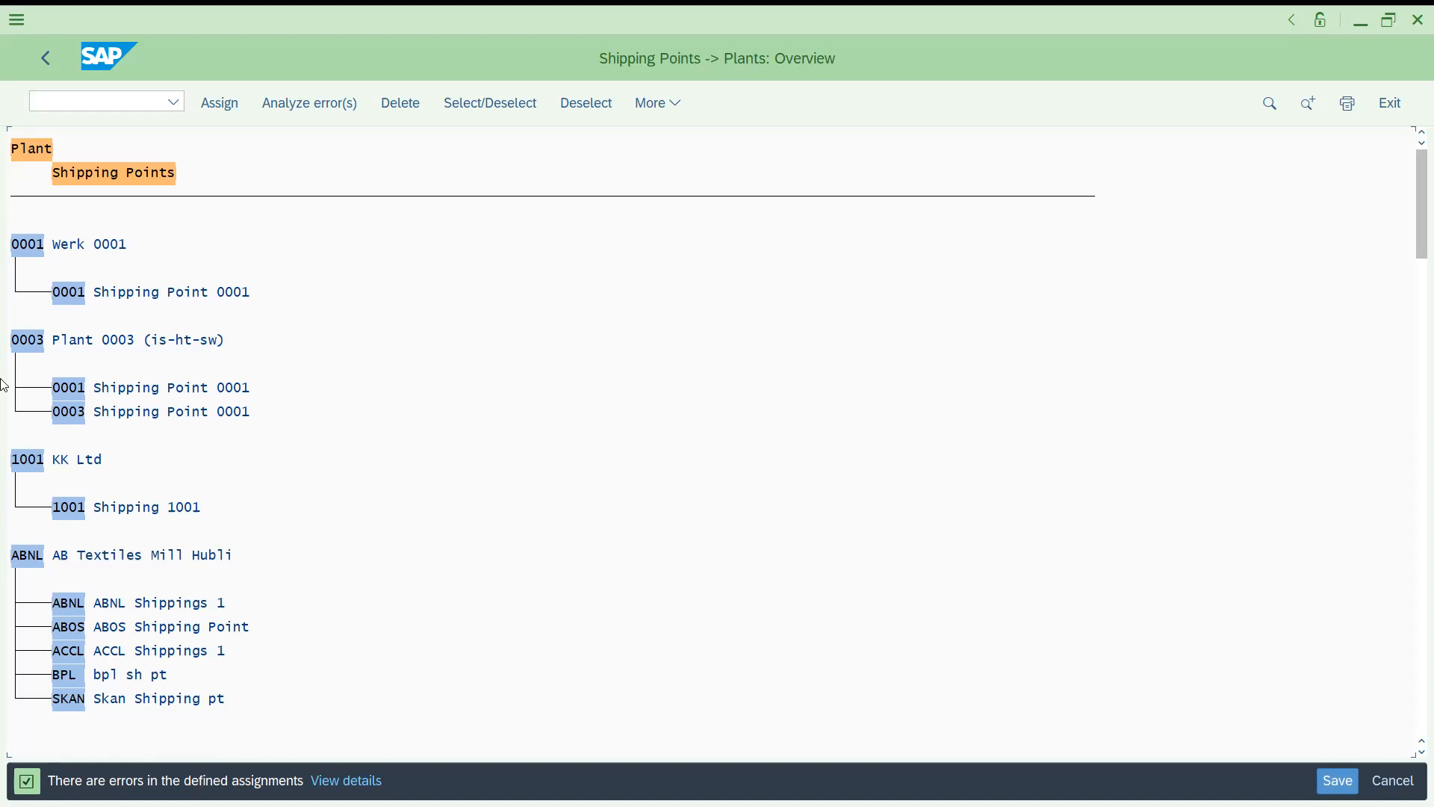
# Search the shipping point to plant overview for DRD1.
pyautogui.moveTo(1415, 250)
pyautogui.mouseDown()
pyautogui.moveTo(1415, 569)
pyautogui.moveTo(1415, 254)
pyautogui.mouseUp()
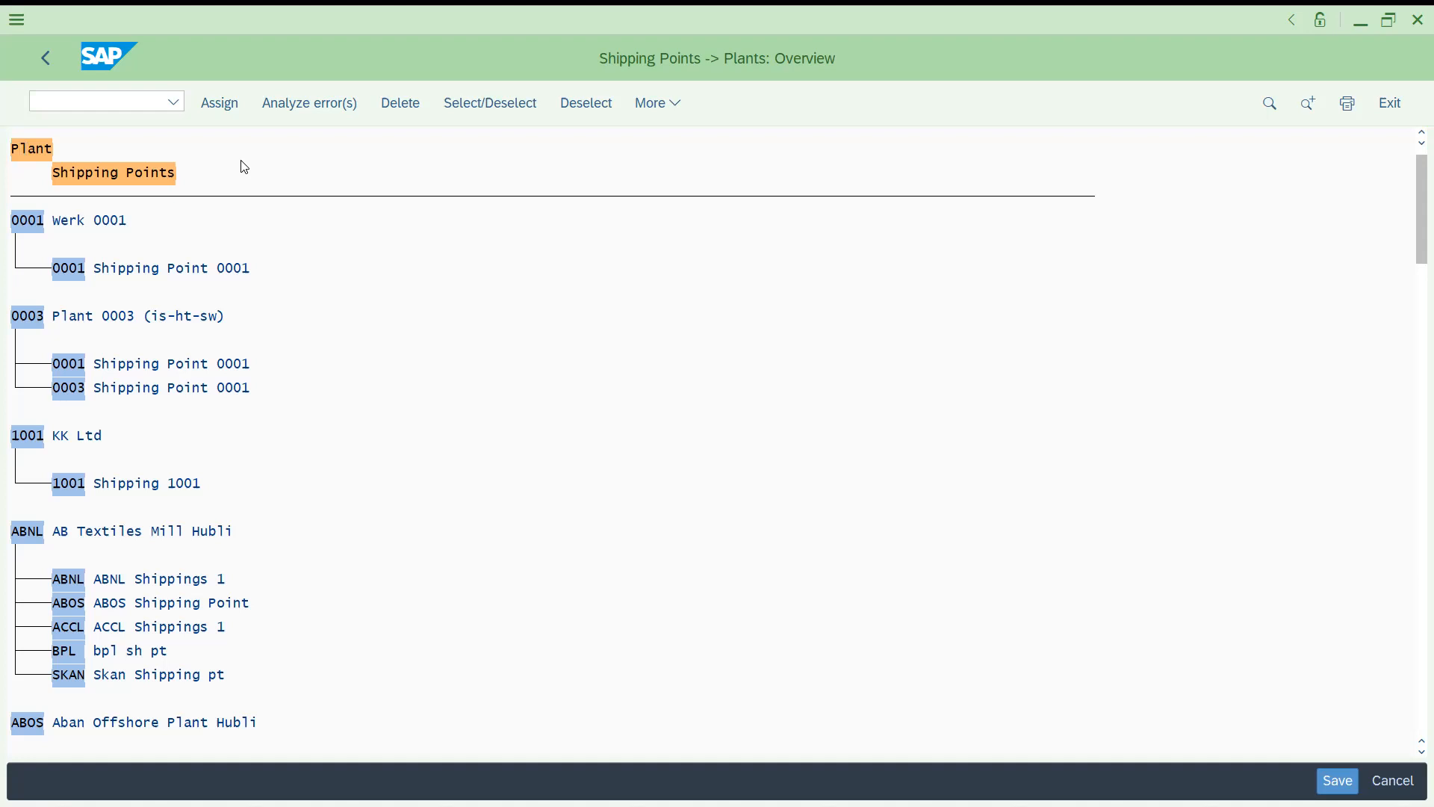
pyautogui.hotkey('ctrl', 'f')
pyautogui.write('DRD1')
pyautogui.press('Return')
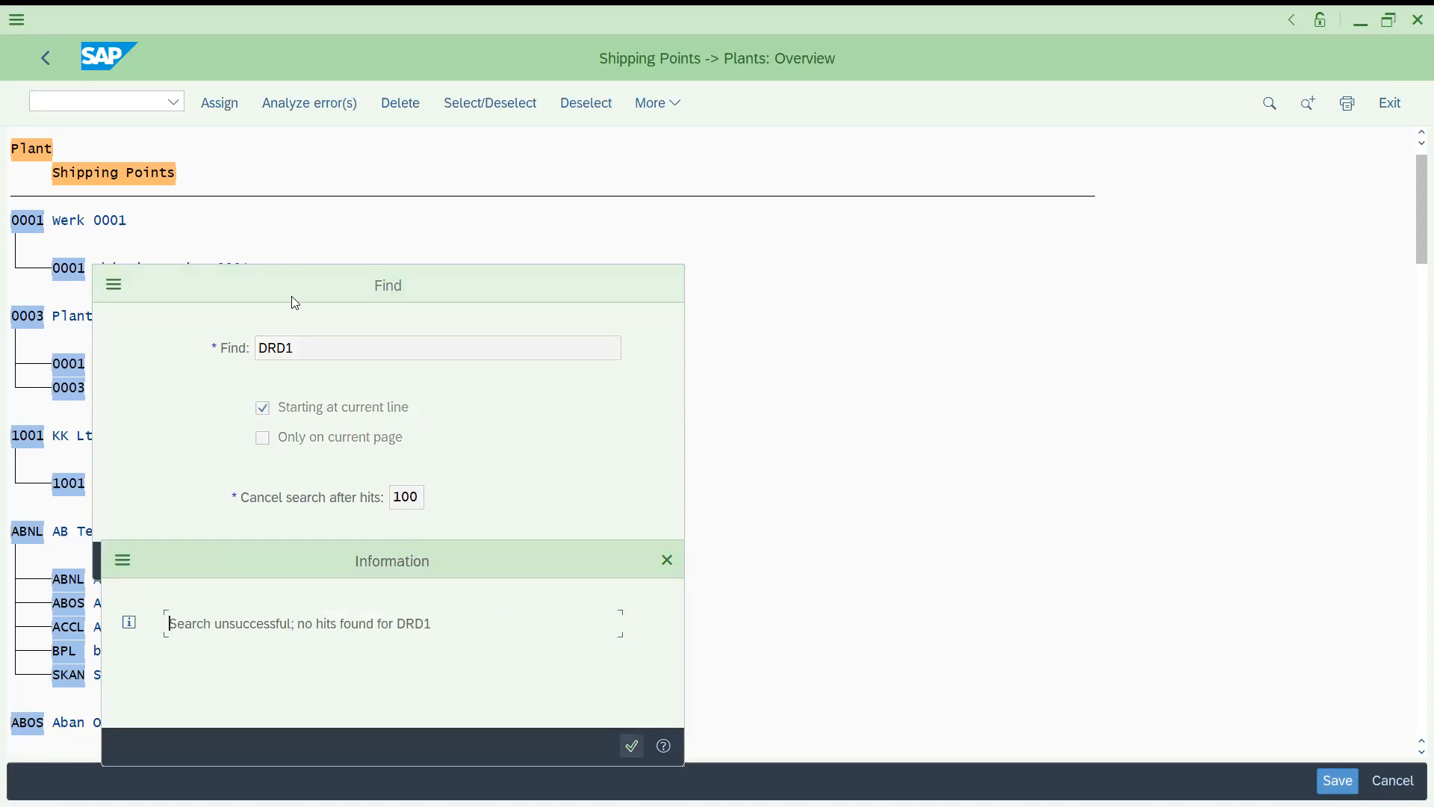
# Correct the search term to DRP1 and go to that plant's entry in the overview.
pyautogui.press('Return')
pyautogui.press('BackSpace')
pyautogui.press('BackSpace')
pyautogui.write('P1')
pyautogui.press('Return')
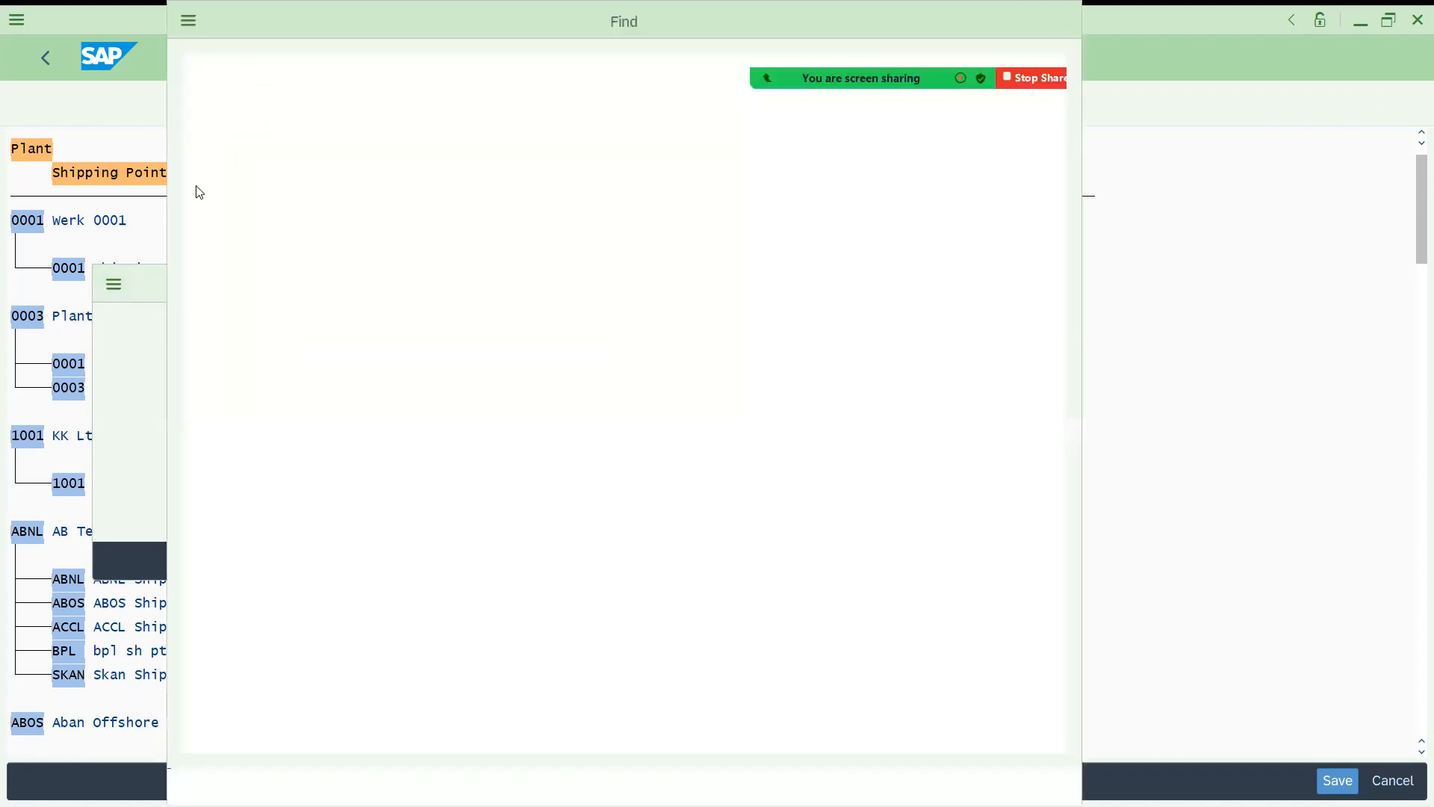
pyautogui.click(204, 126)
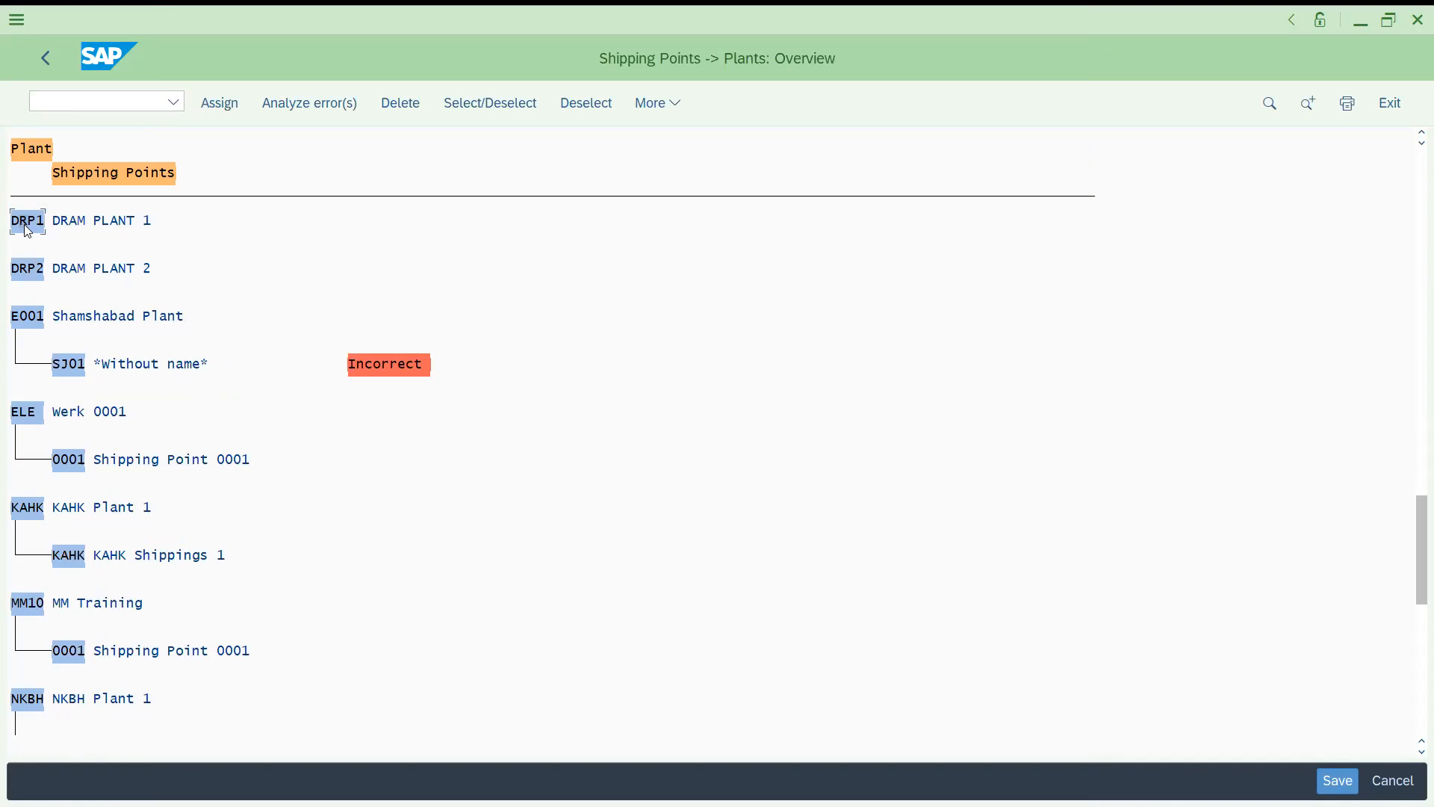
pyautogui.click(214, 103)
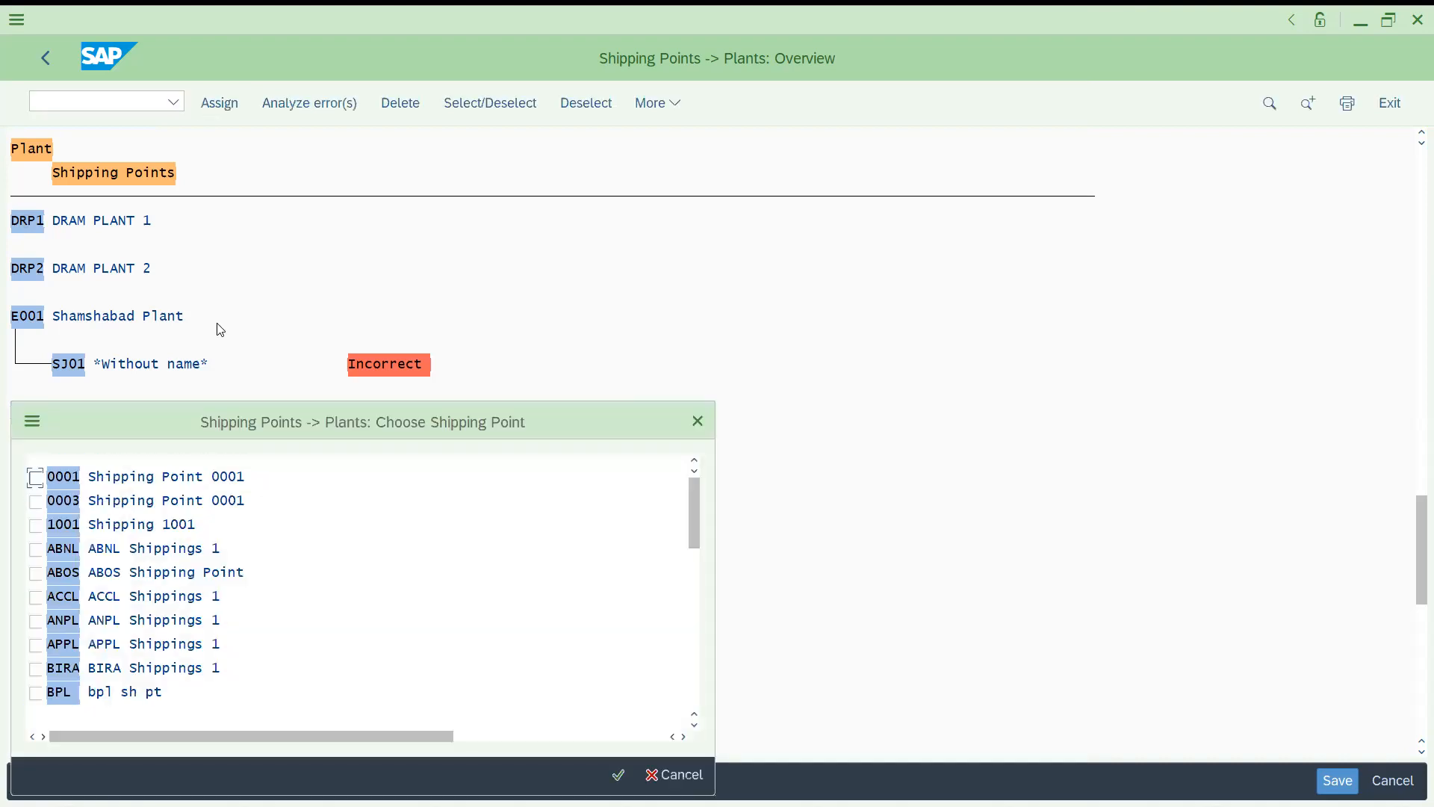
pyautogui.click(696, 704)
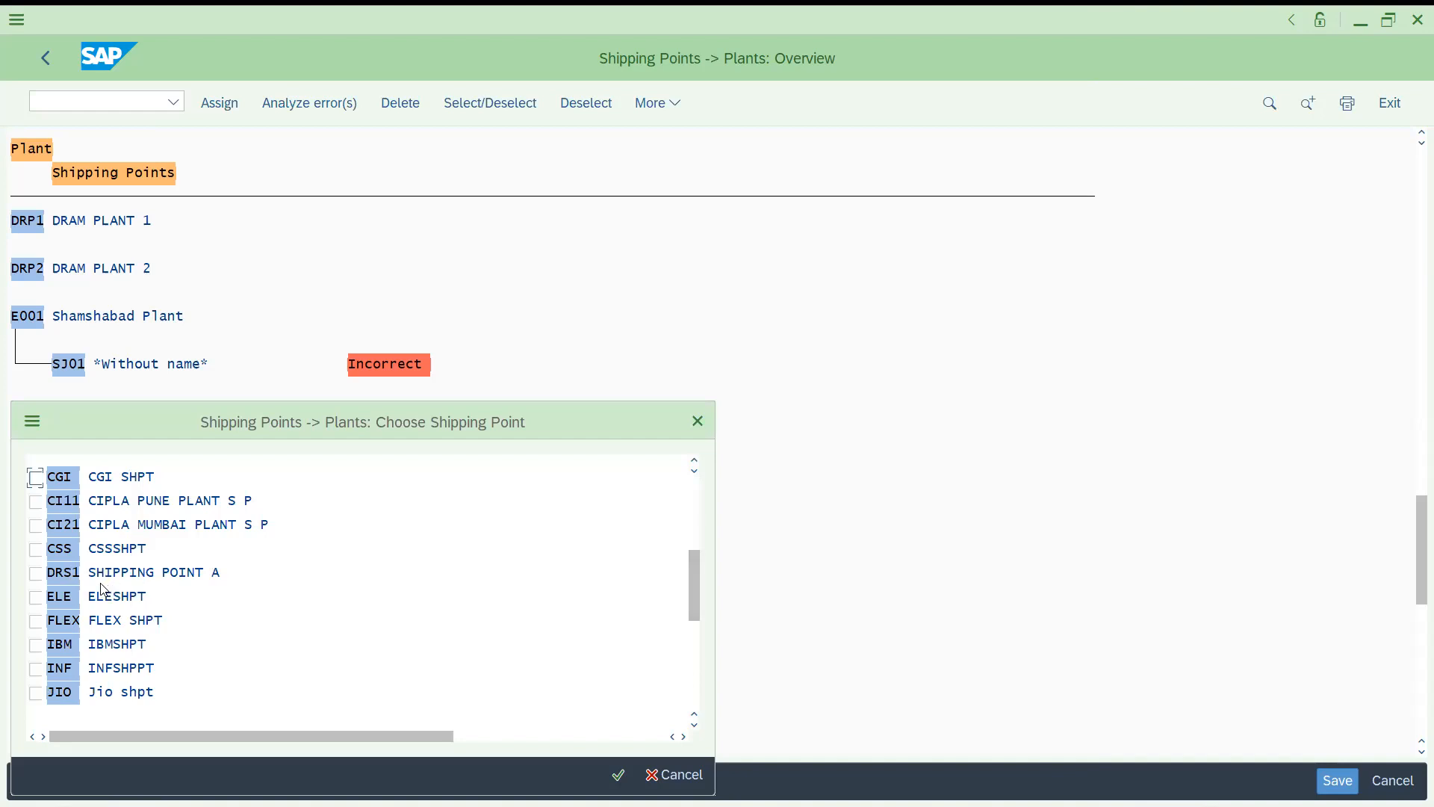
pyautogui.click(698, 420)
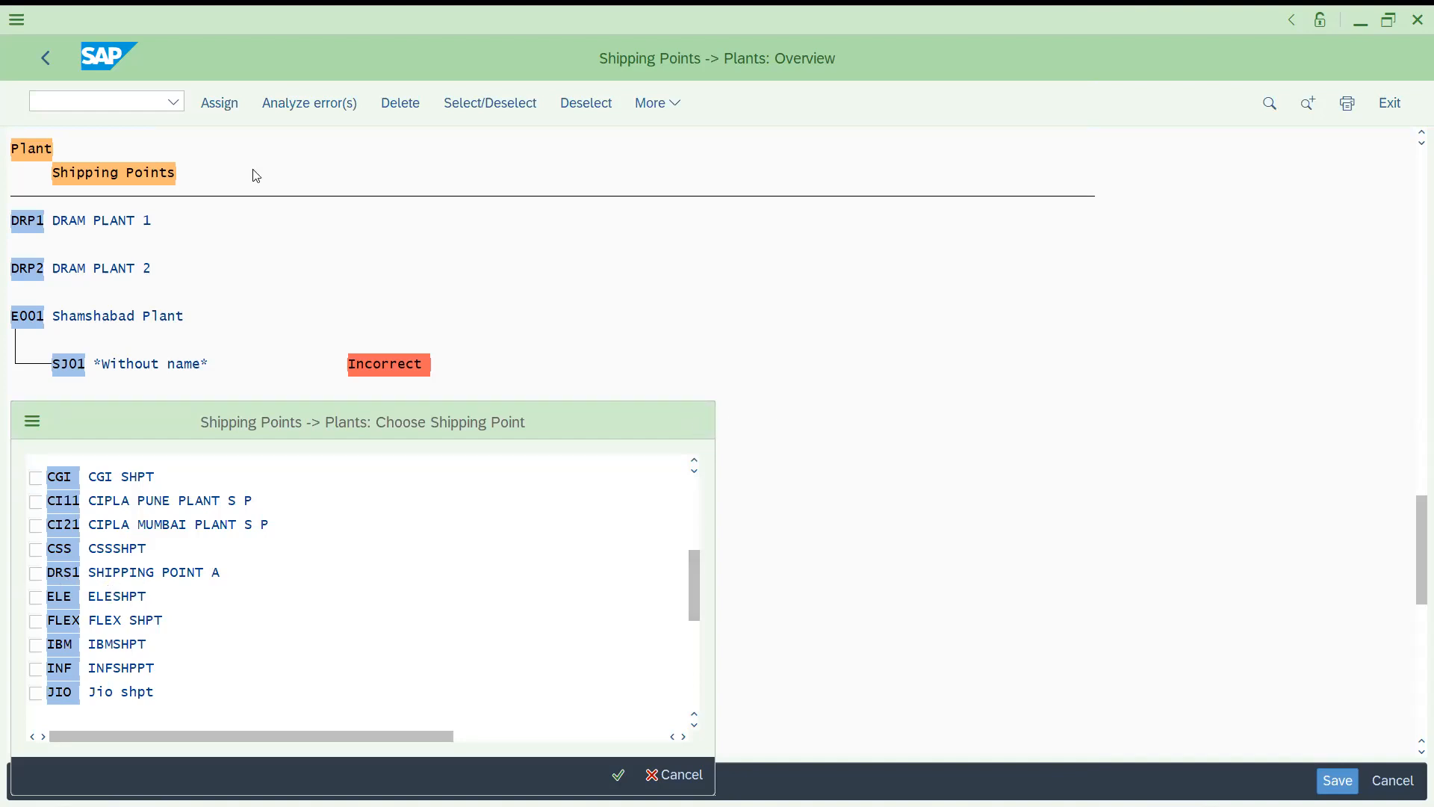
# Assign shipping point DRS1, SHIPPING POINT A, to plant DRP1, DRAM PLANT 1.
pyautogui.rightClick(25, 227)
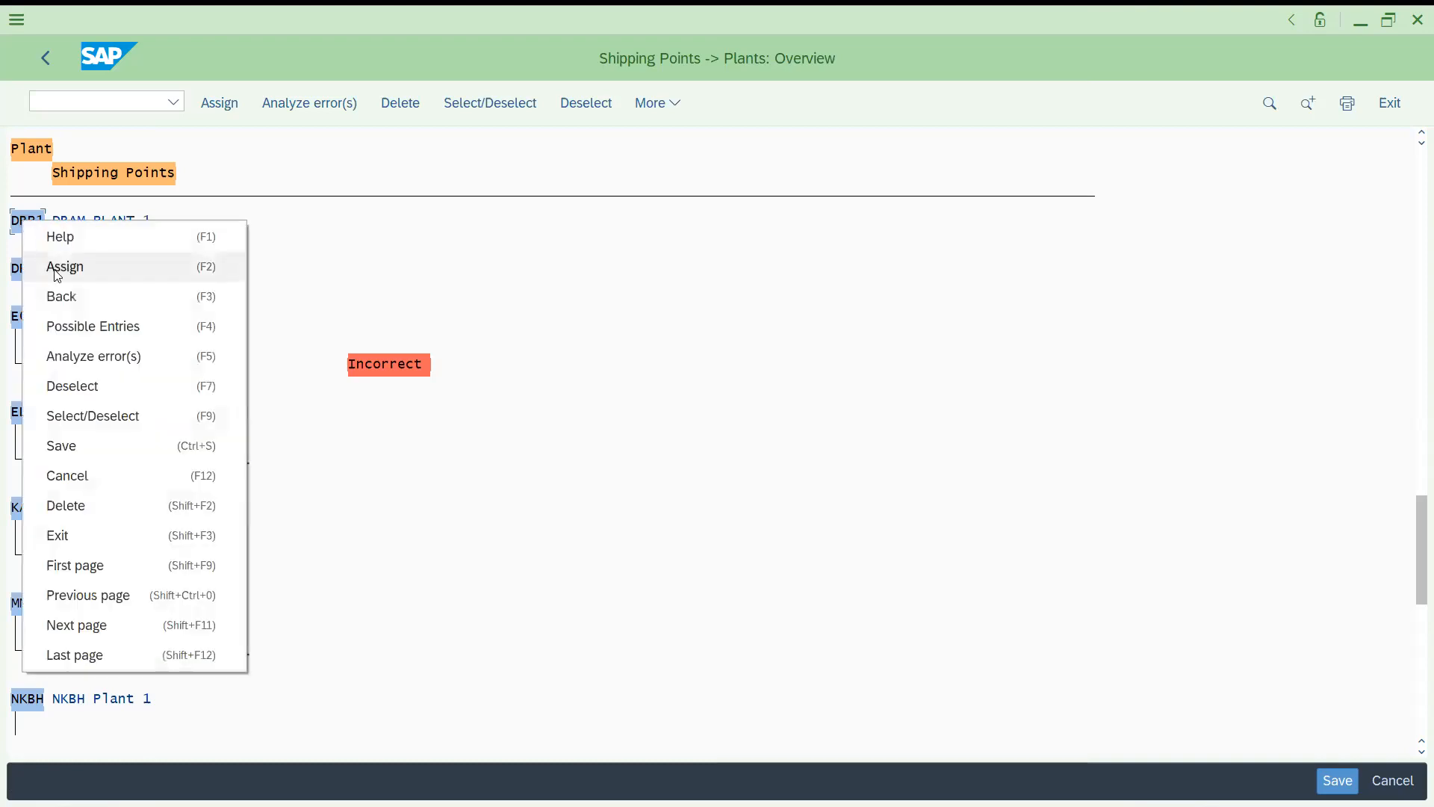
pyautogui.click(57, 273)
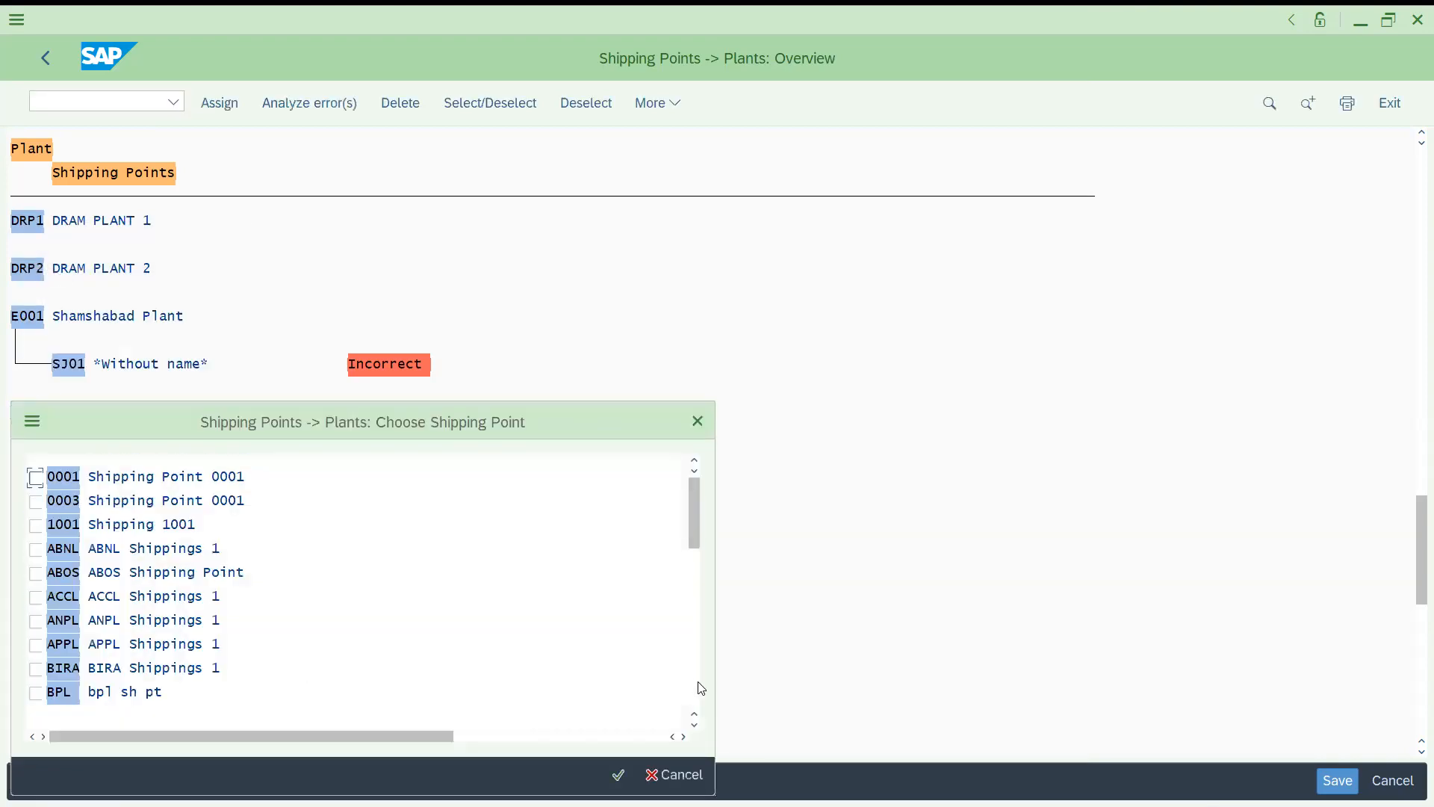
pyautogui.click(694, 697)
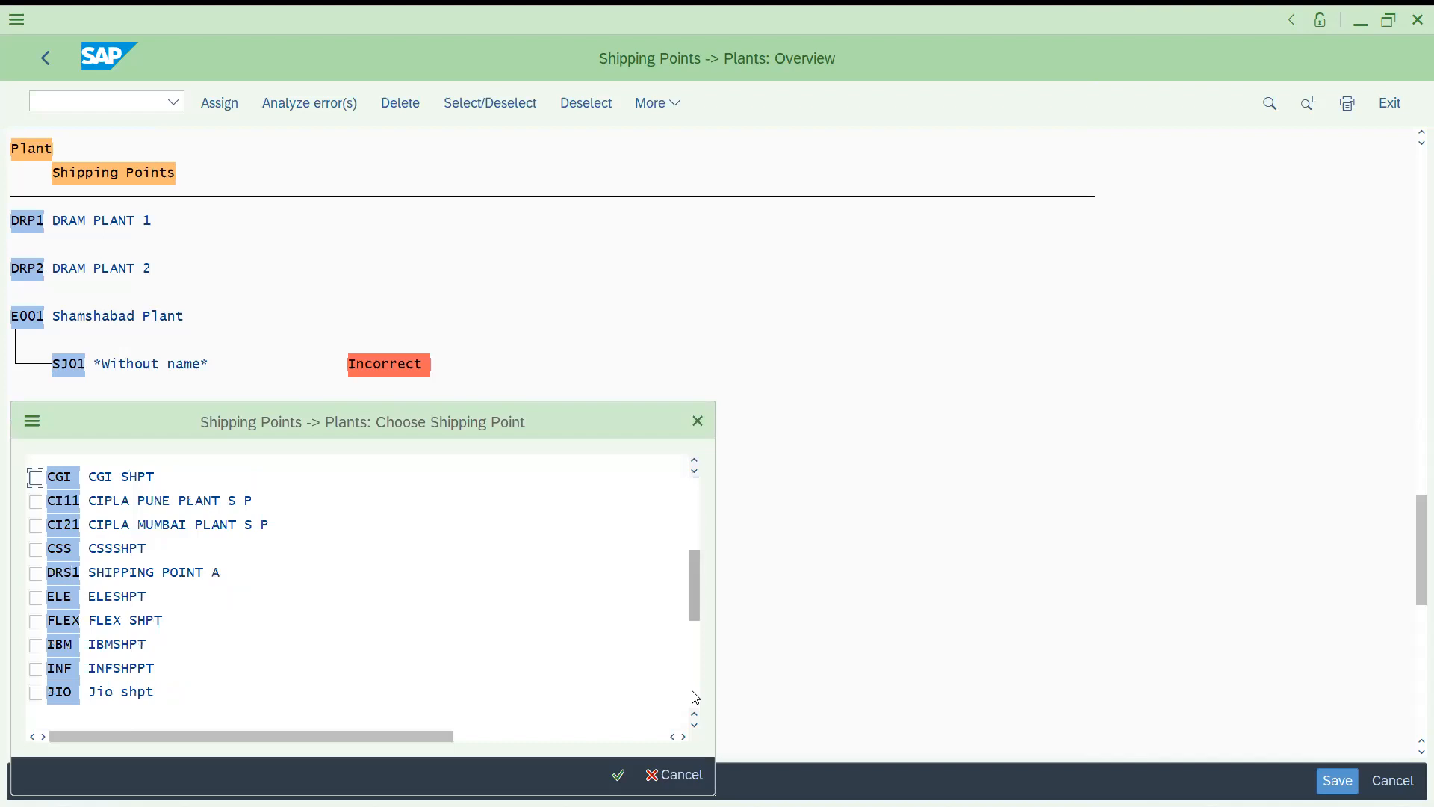
pyautogui.click(35, 576)
pyautogui.click(618, 775)
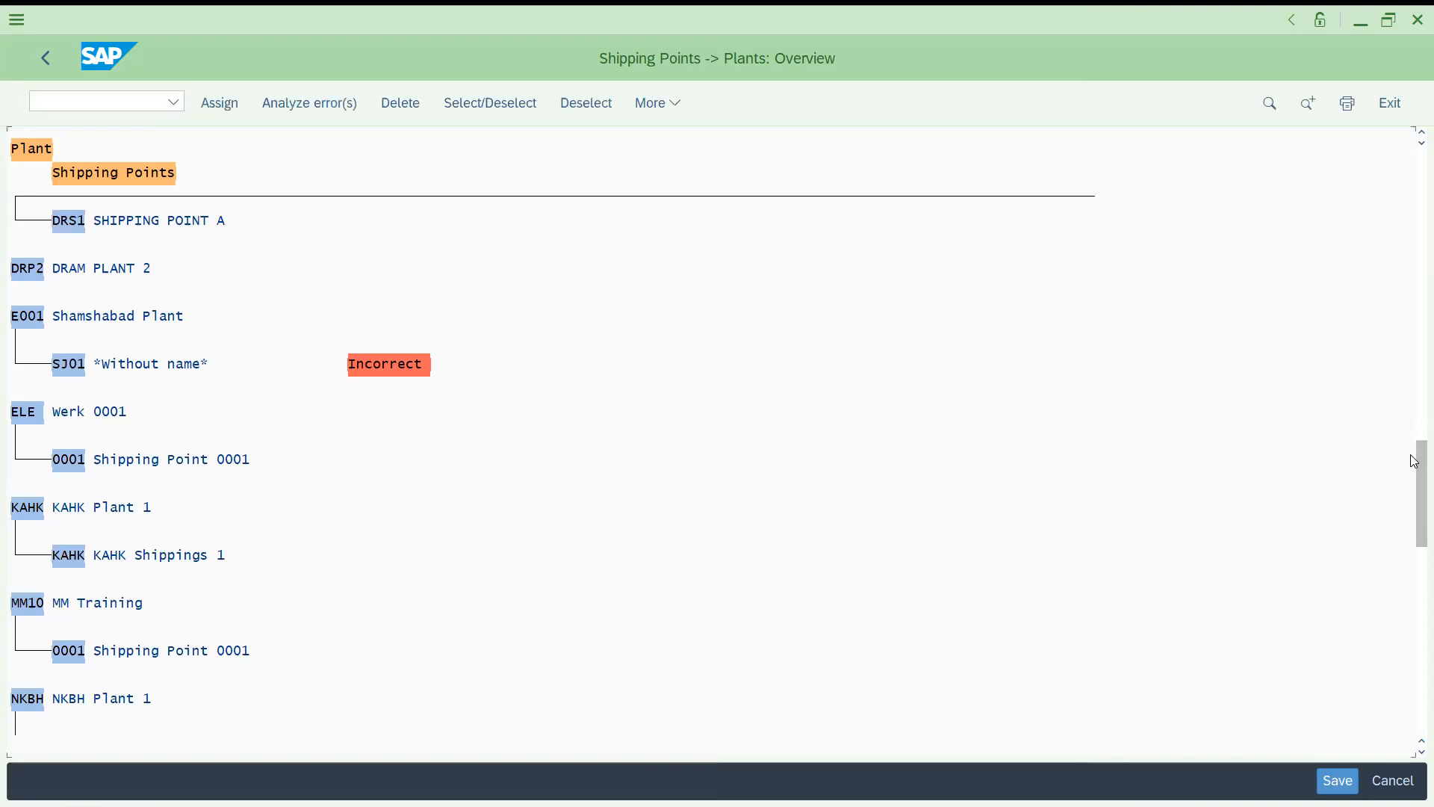
# Save the shipping point assignment of plant DRP1 under customizing request MD1K901200 and return to the implementation guide.
pyautogui.scroll(3, 1414, 508)
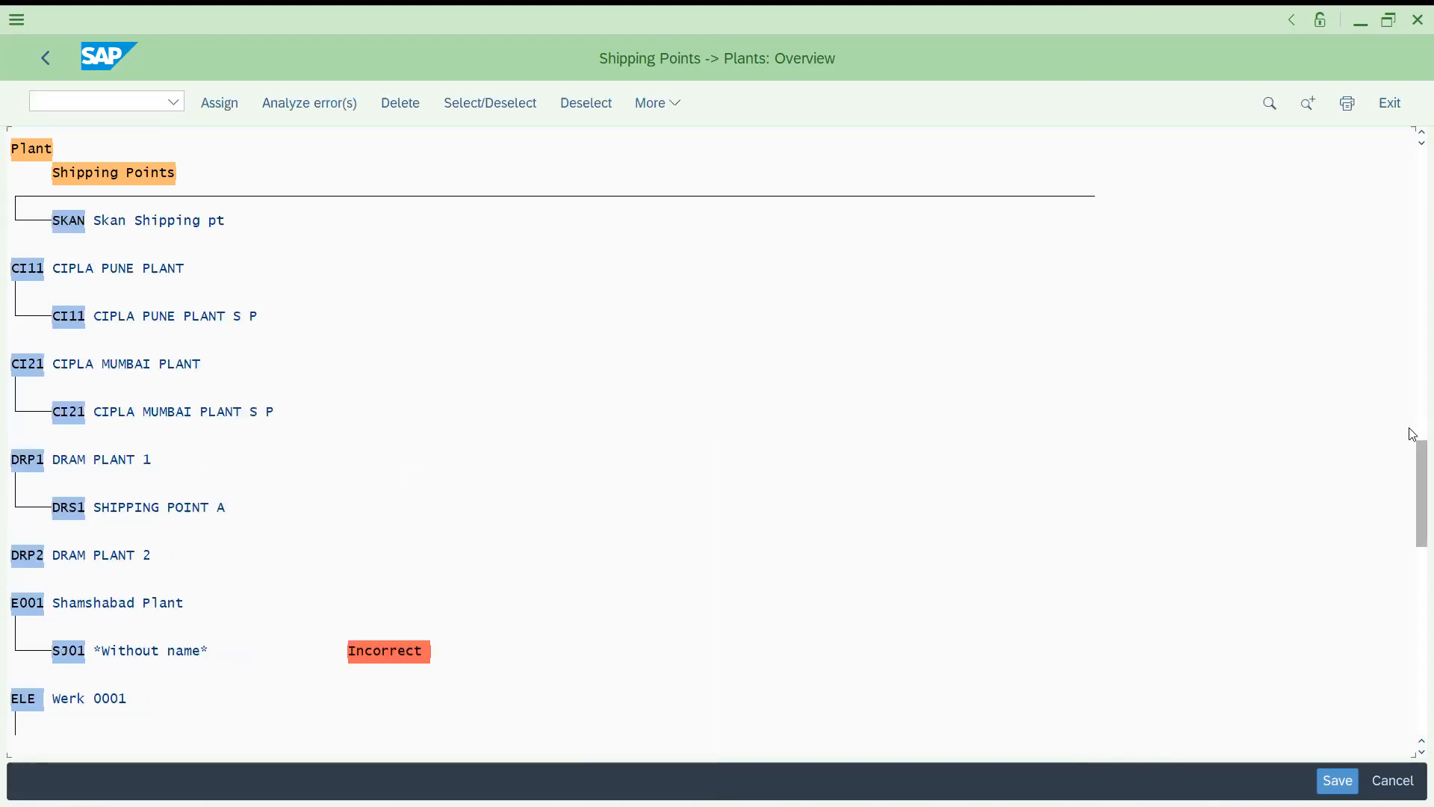
pyautogui.click(1414, 648)
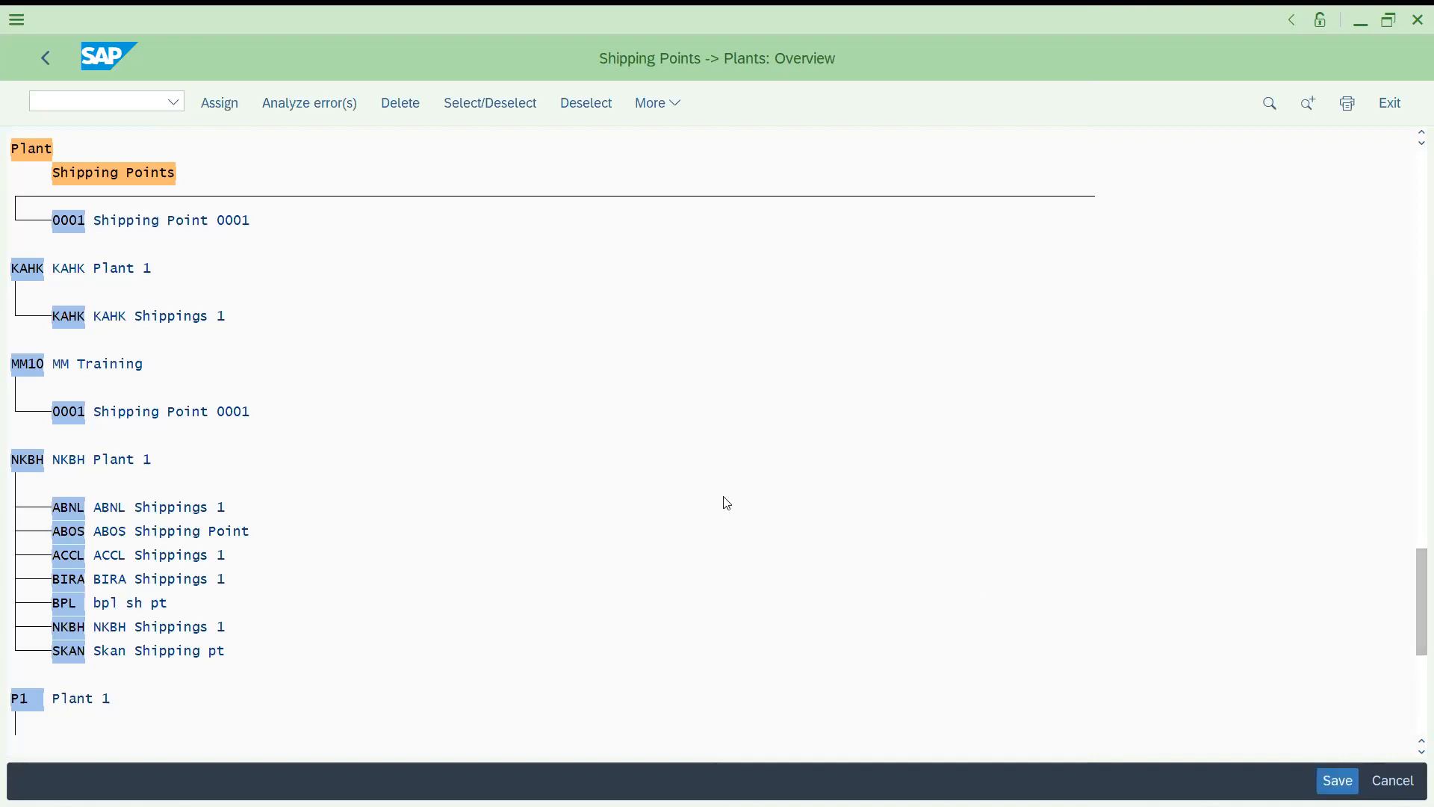
pyautogui.hotkey('ctrl', 's')
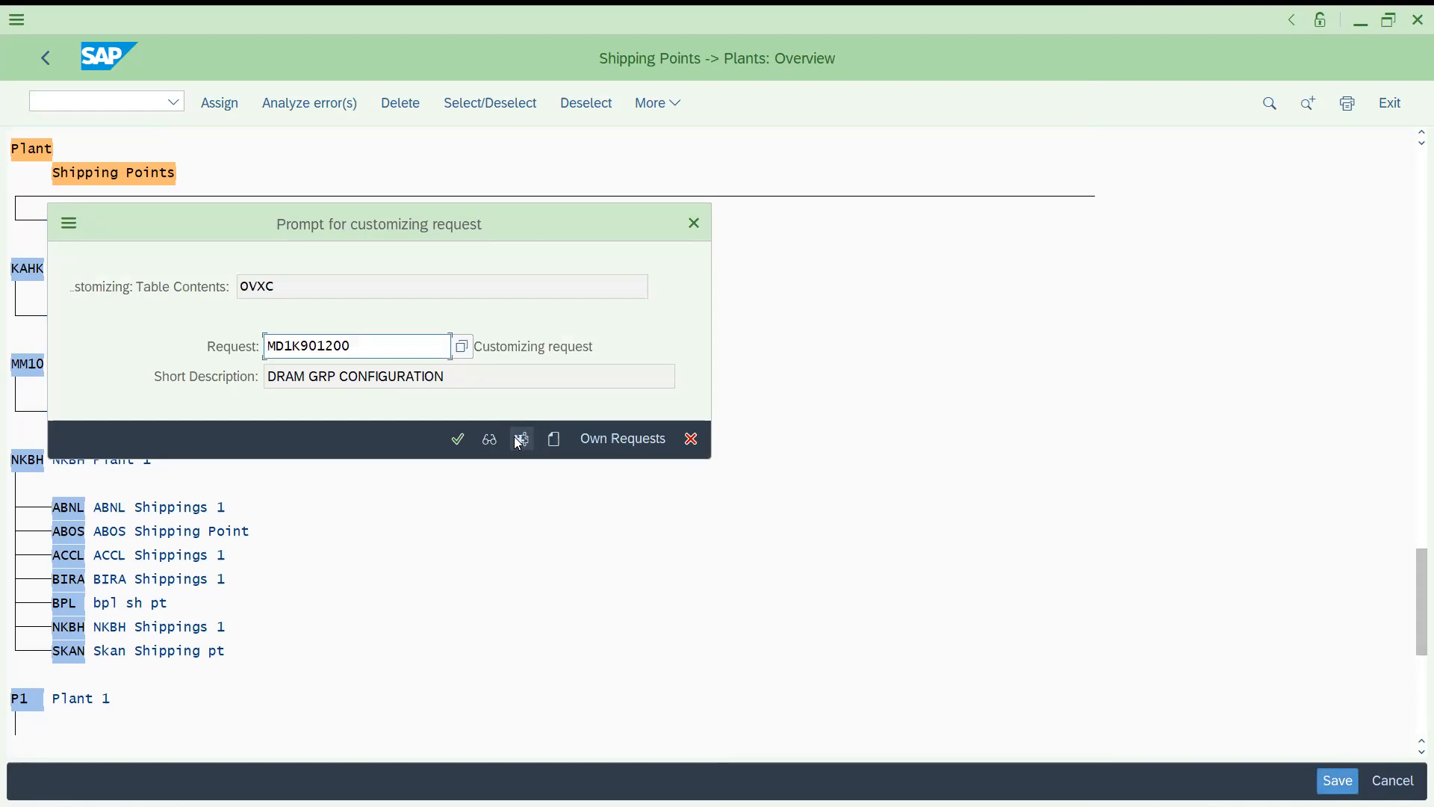
pyautogui.click(459, 441)
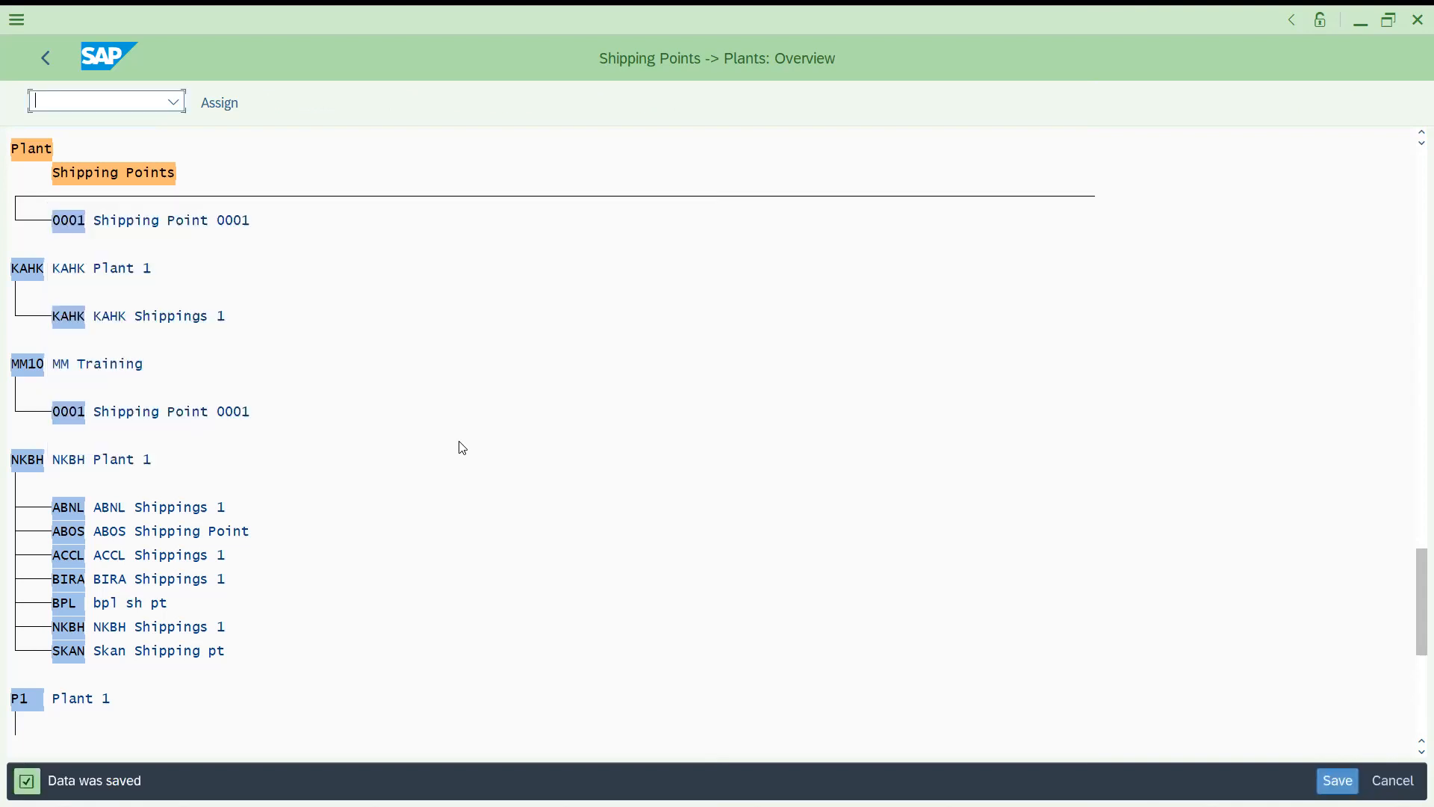
pyautogui.click(43, 59)
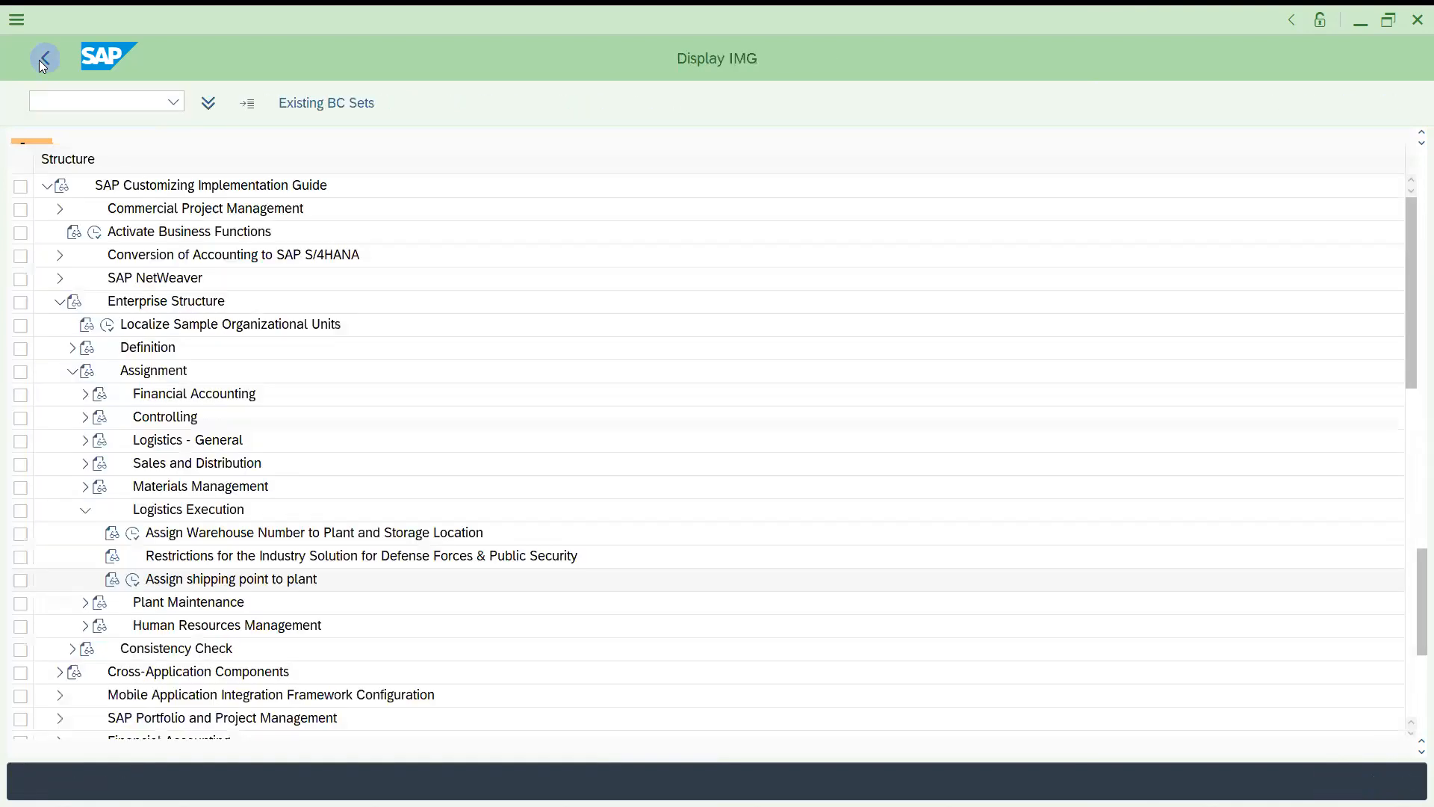
# Start a standard order in transaction VA01, entering the sold-to party's customer number and customer reference E2.
pyautogui.click(77, 100)
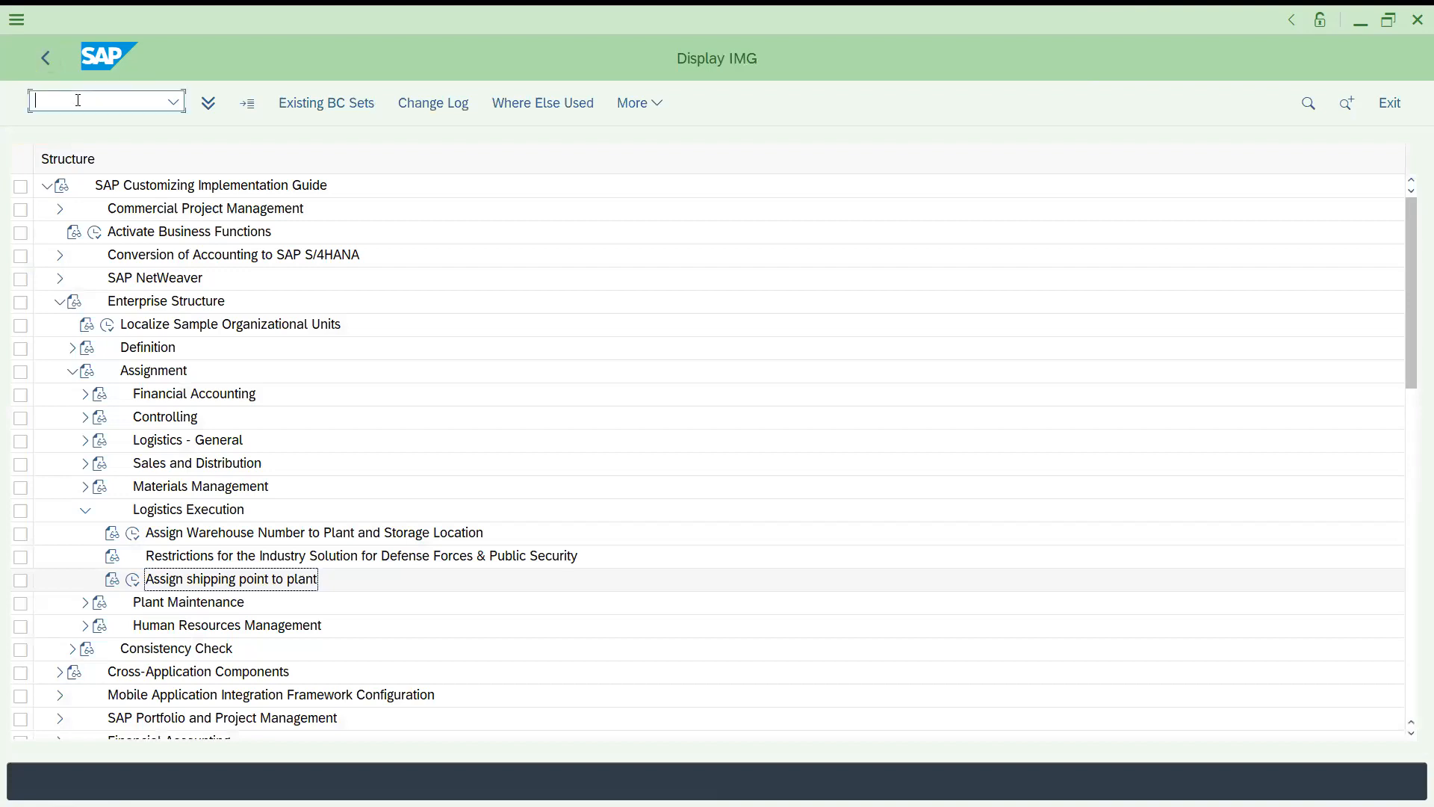
pyautogui.write('/NVA01')
pyautogui.press('Return')
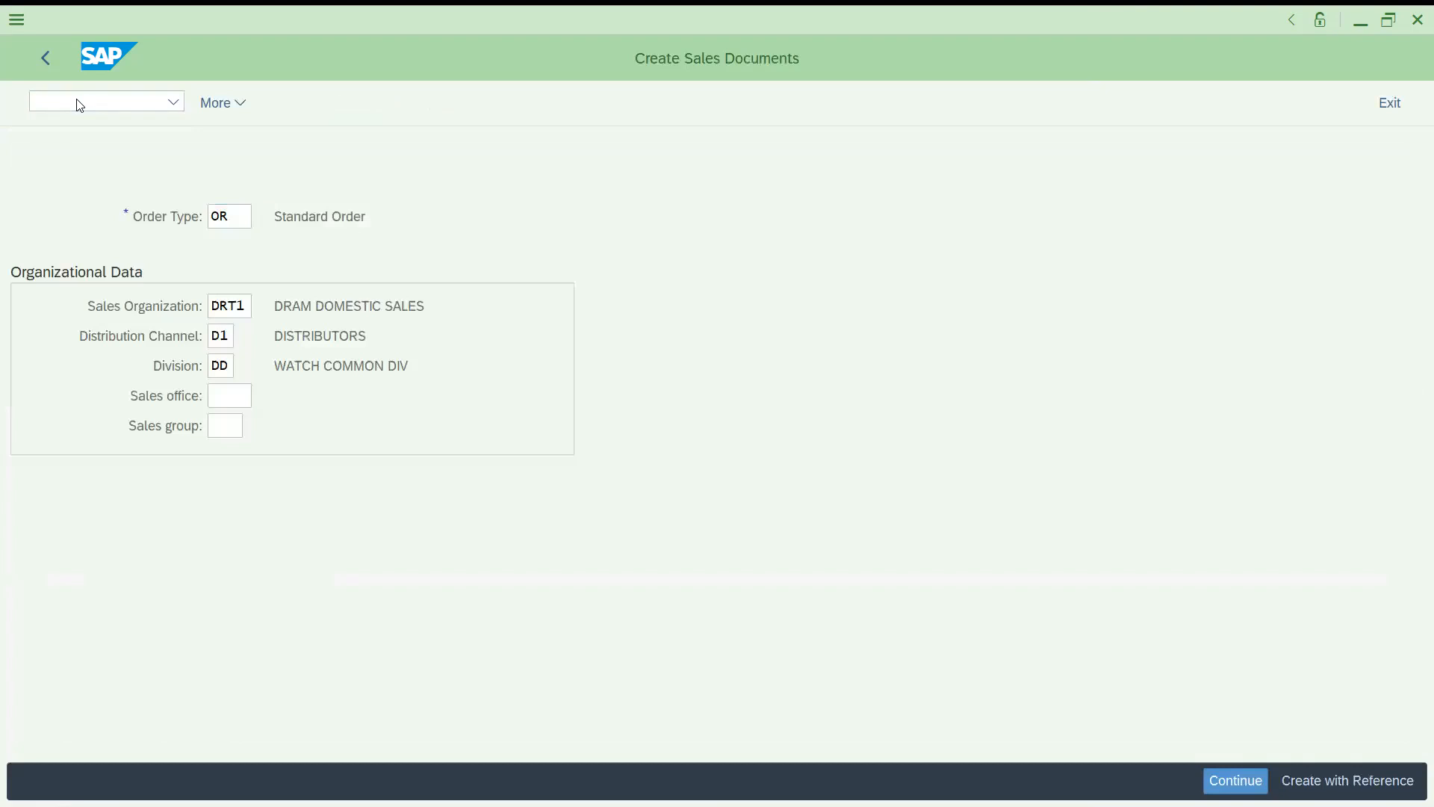
pyautogui.press('Return')
pyautogui.write('IT102')
pyautogui.press('Return')
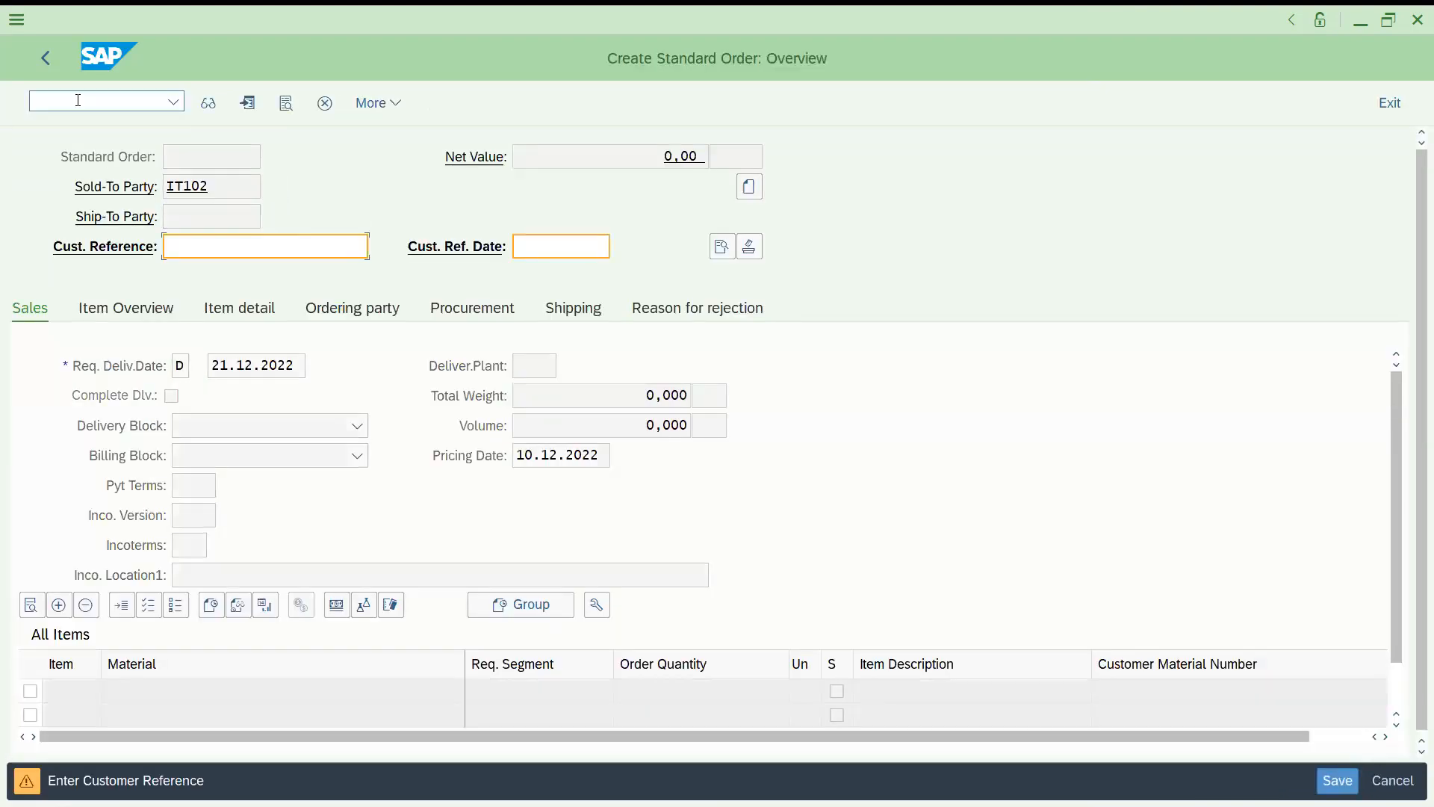
pyautogui.write('E2')
pyautogui.press('Return')
pyautogui.press('Return')
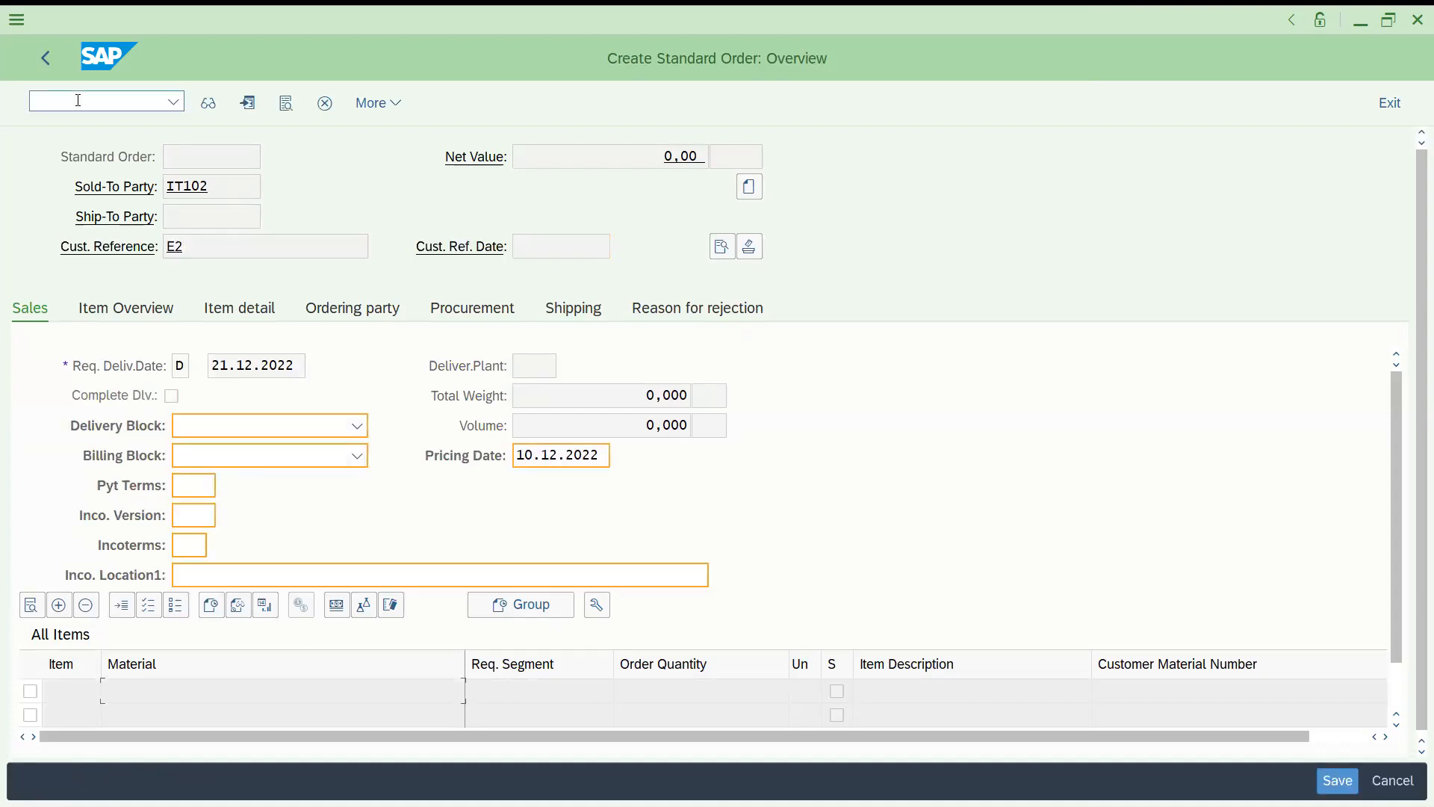
# Add material 113 to the order with quantity 1 and continue past the availability control.
pyautogui.write('113')
pyautogui.press('Tab')
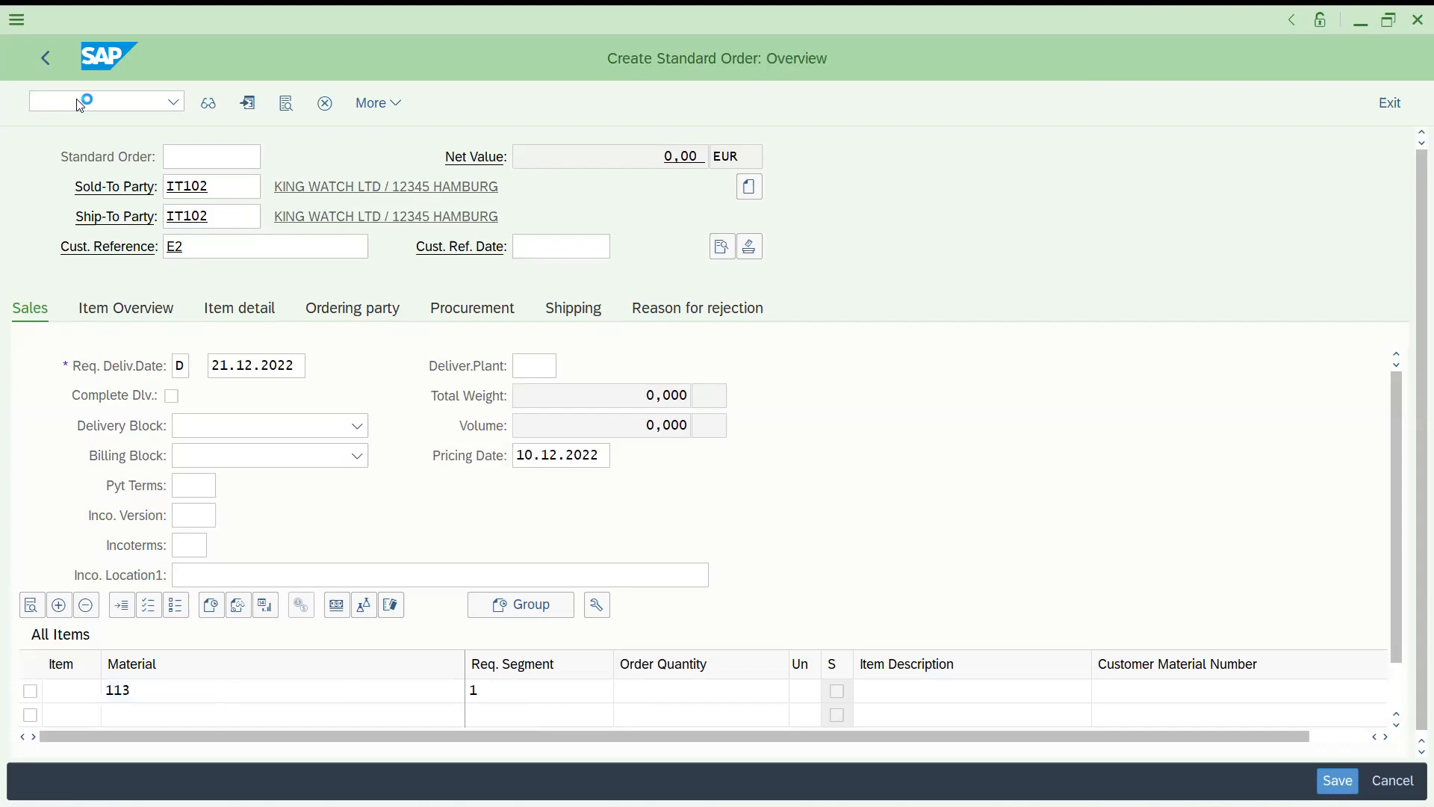
pyautogui.press('Return')
pyautogui.click(792, 690)
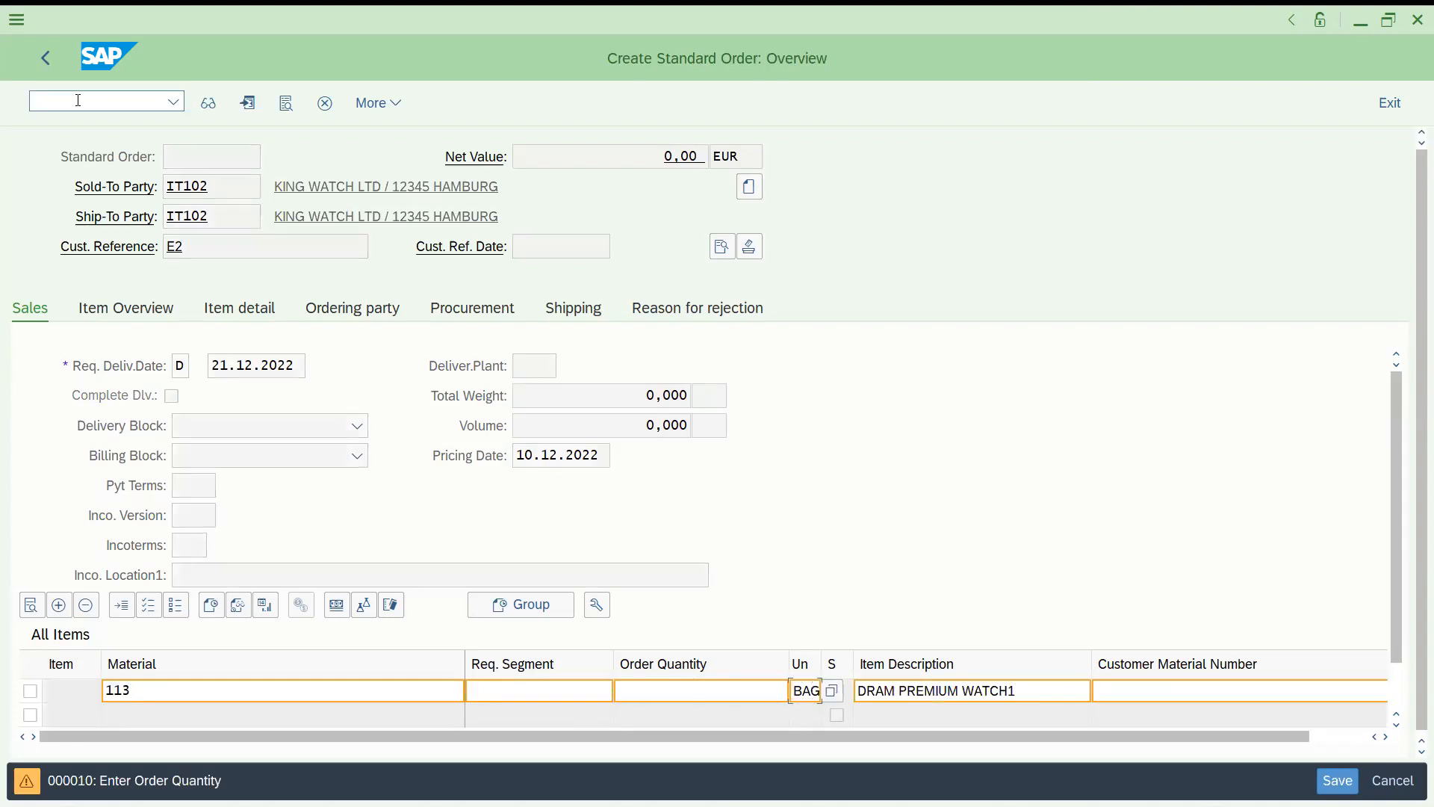
pyautogui.click(632, 694)
pyautogui.write('1')
pyautogui.press('Return')
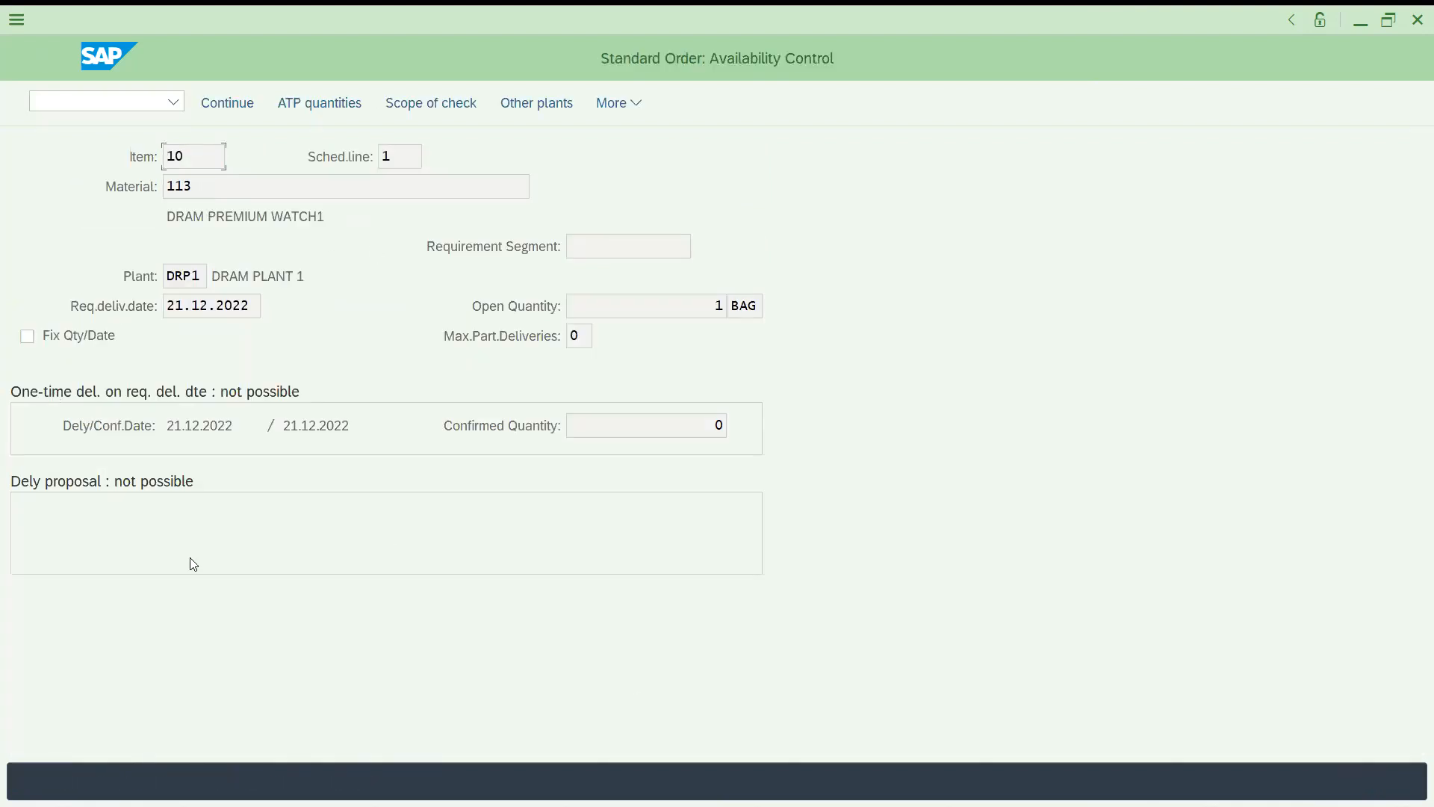
pyautogui.click(227, 103)
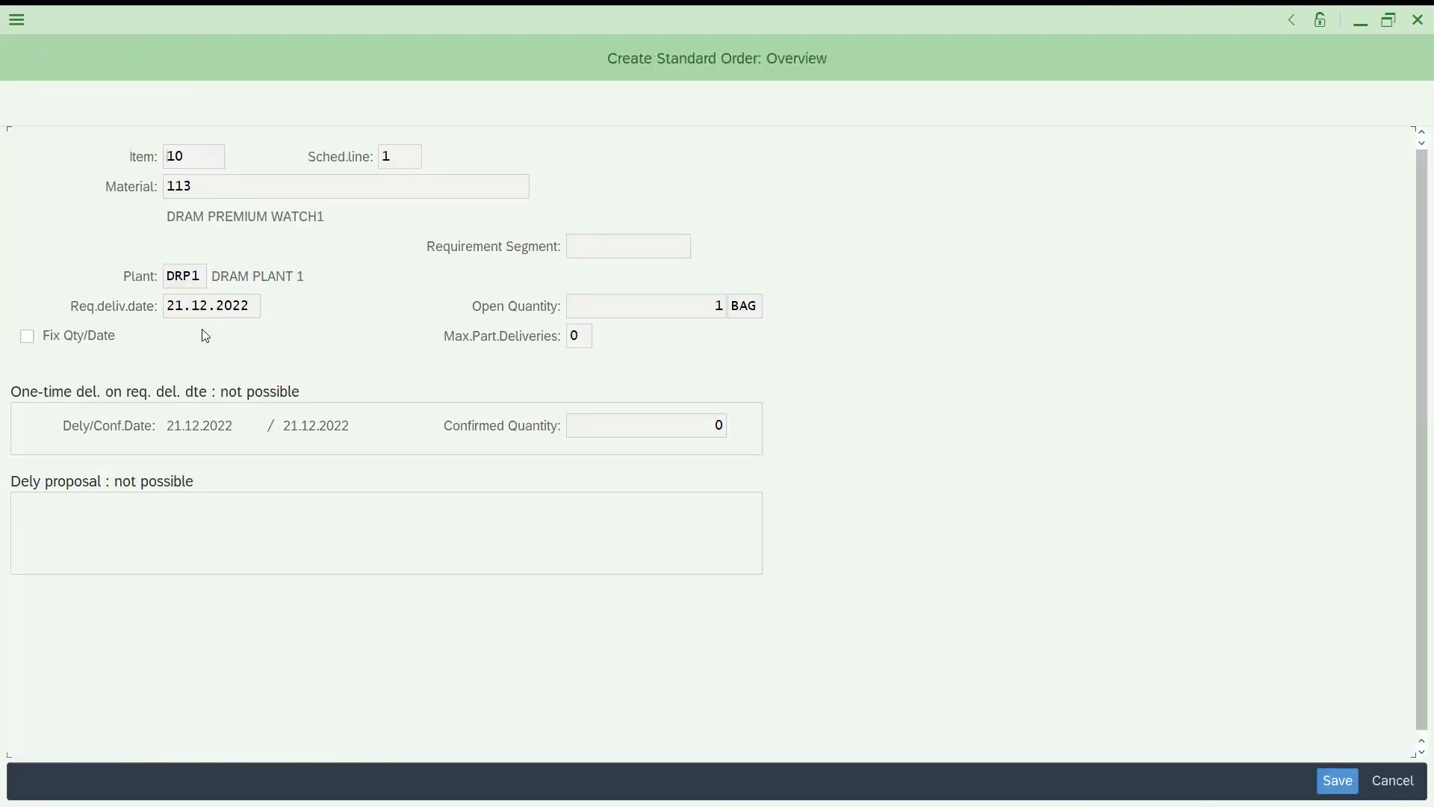
# Check the shipping data of order item 10 and look up the possible entries for its shipping point.
pyautogui.doubleClick(190, 691)
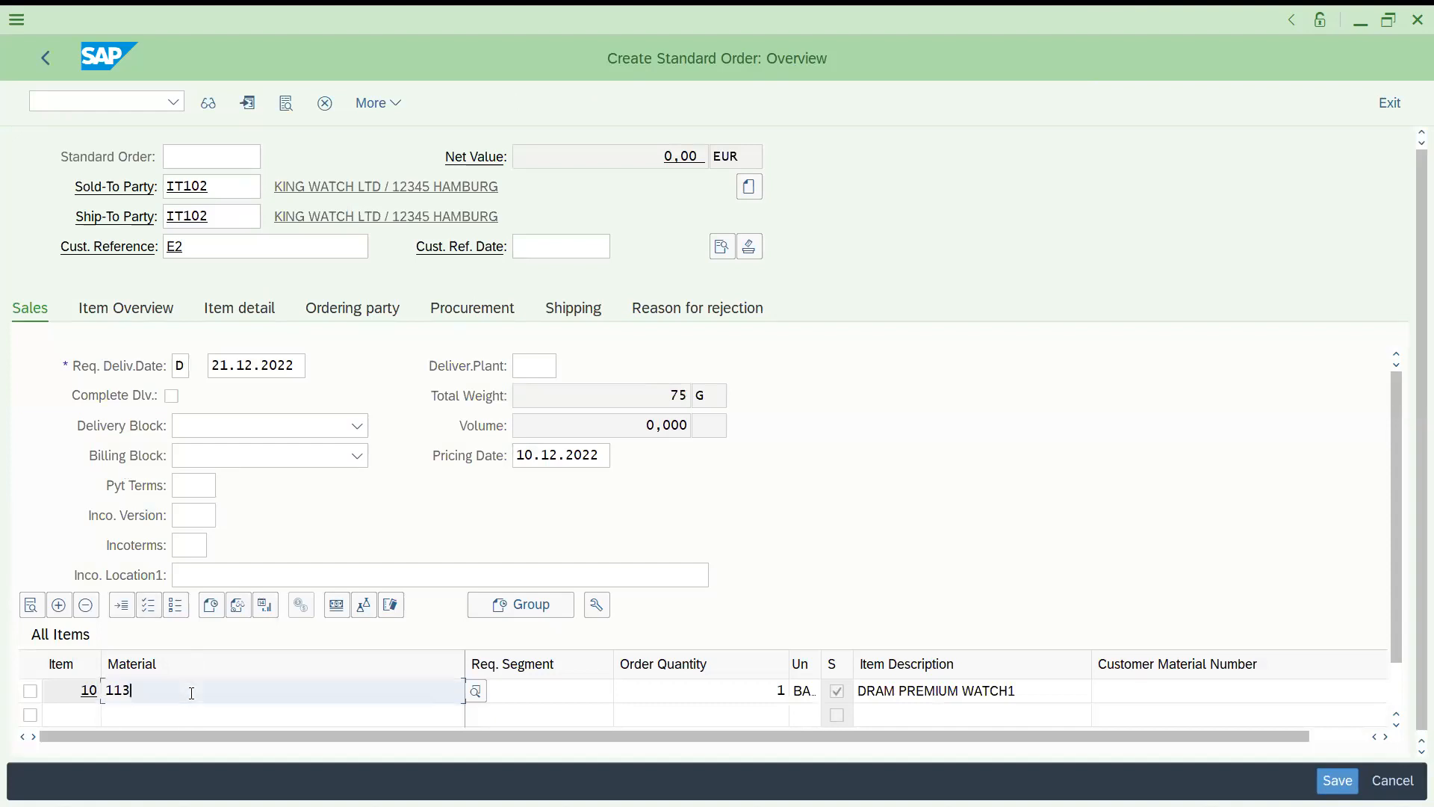
pyautogui.click(146, 282)
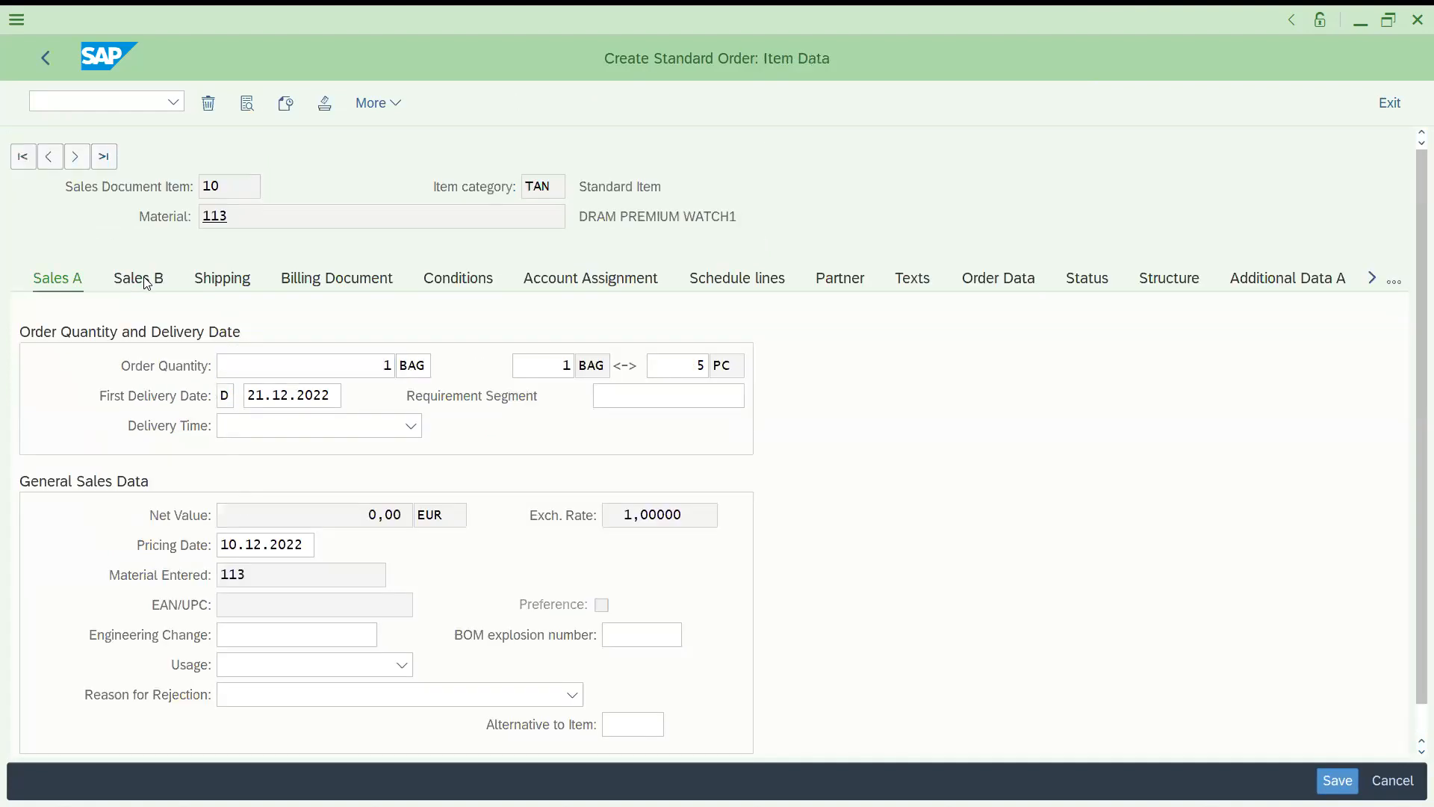
pyautogui.click(218, 284)
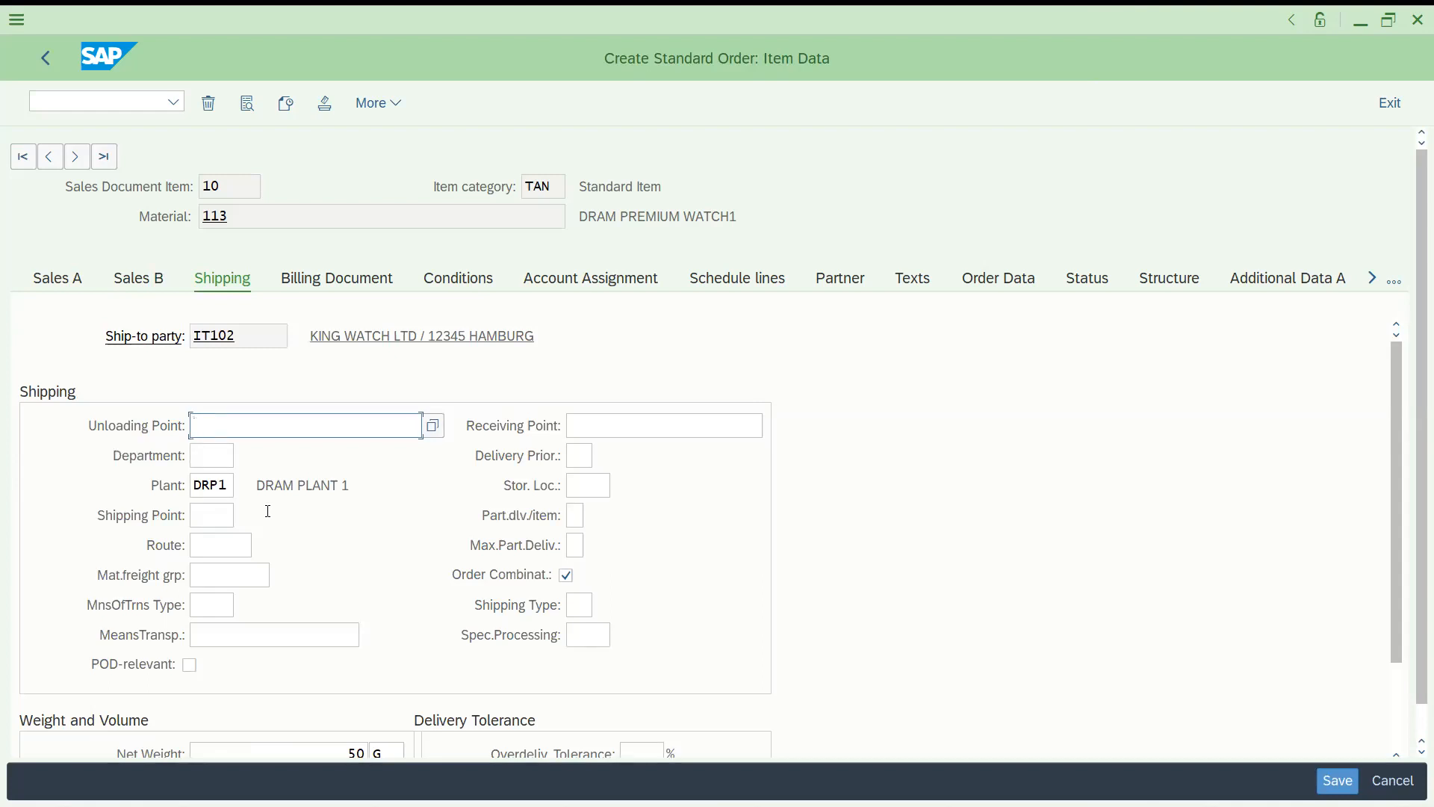
pyautogui.click(45, 58)
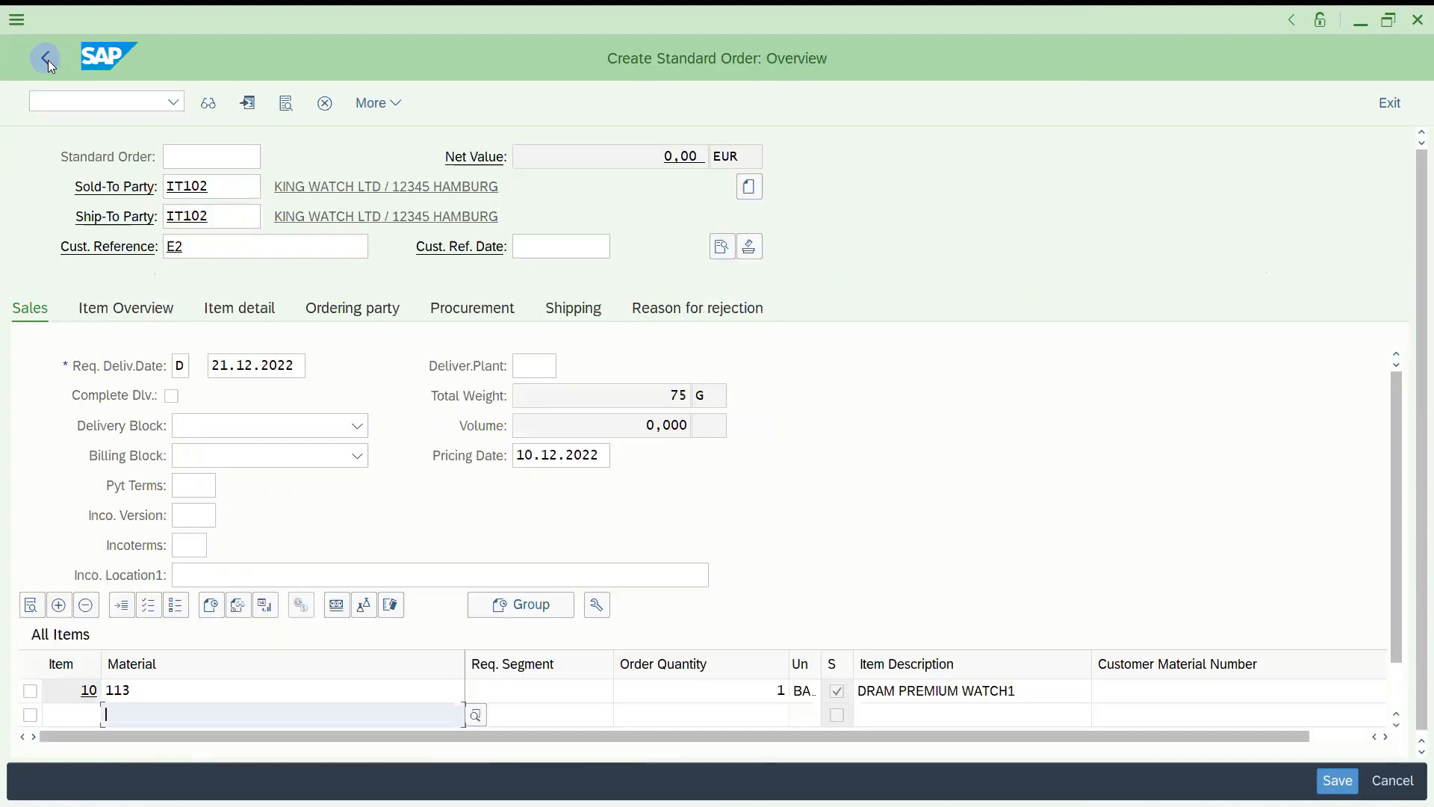
pyautogui.doubleClick(379, 694)
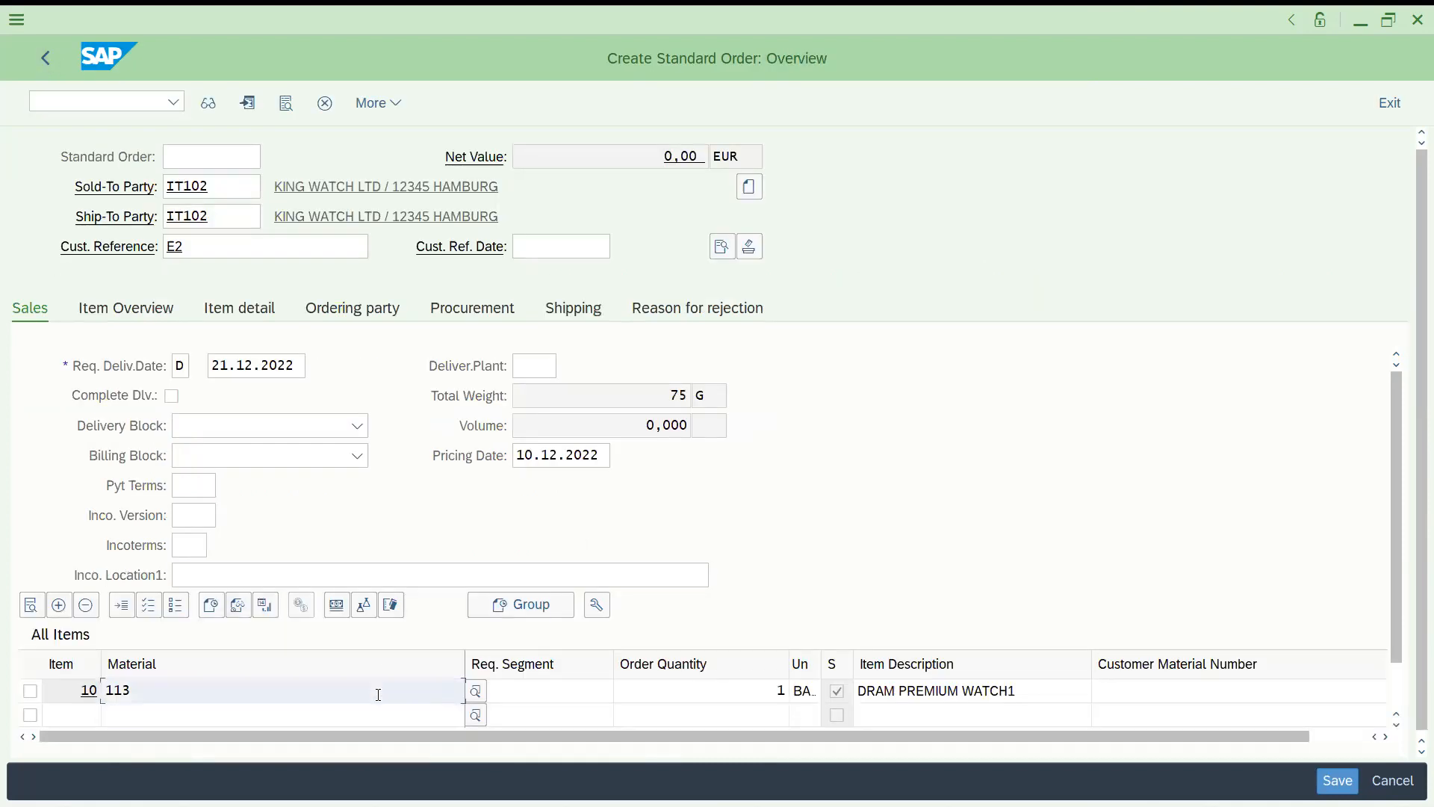
pyautogui.click(203, 510)
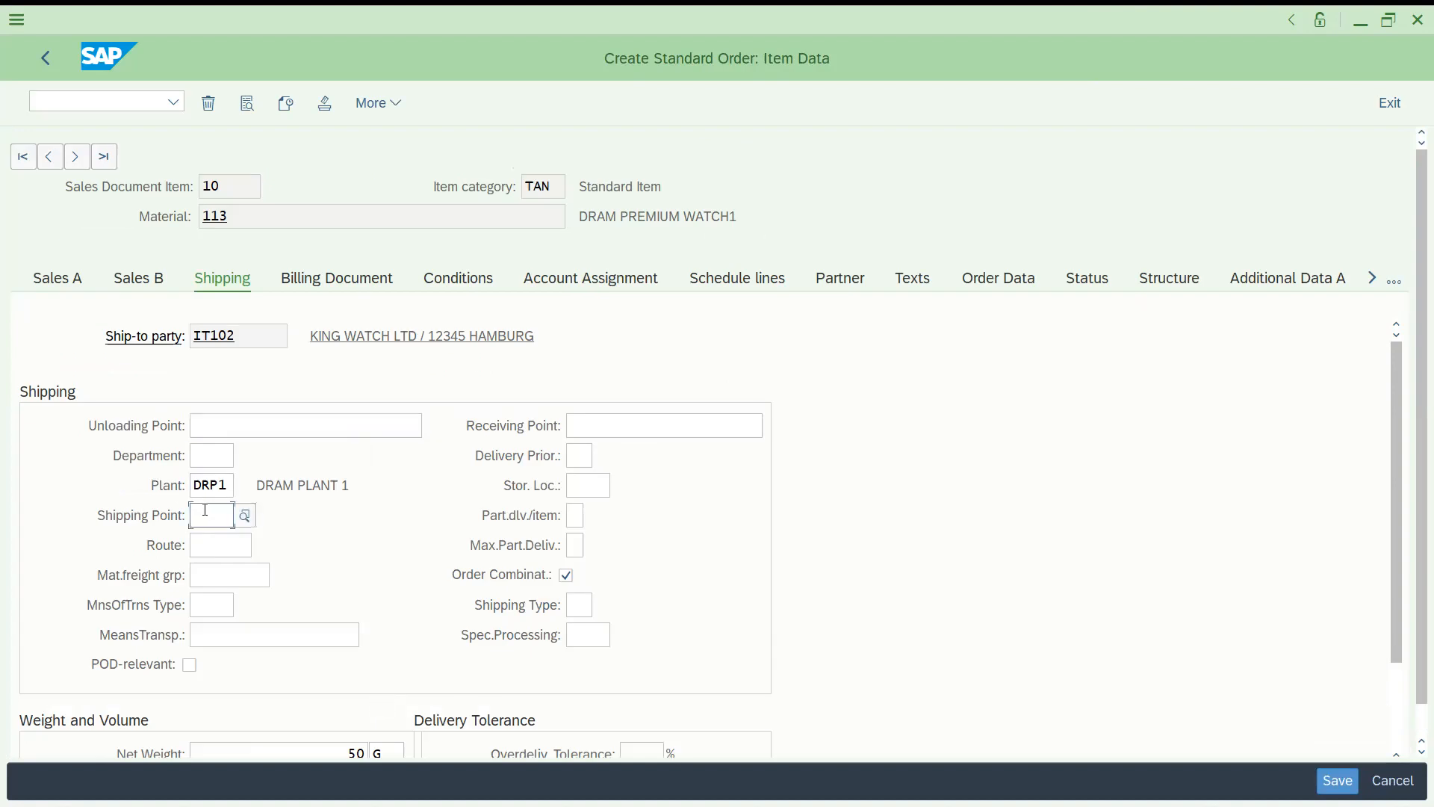
pyautogui.click(247, 517)
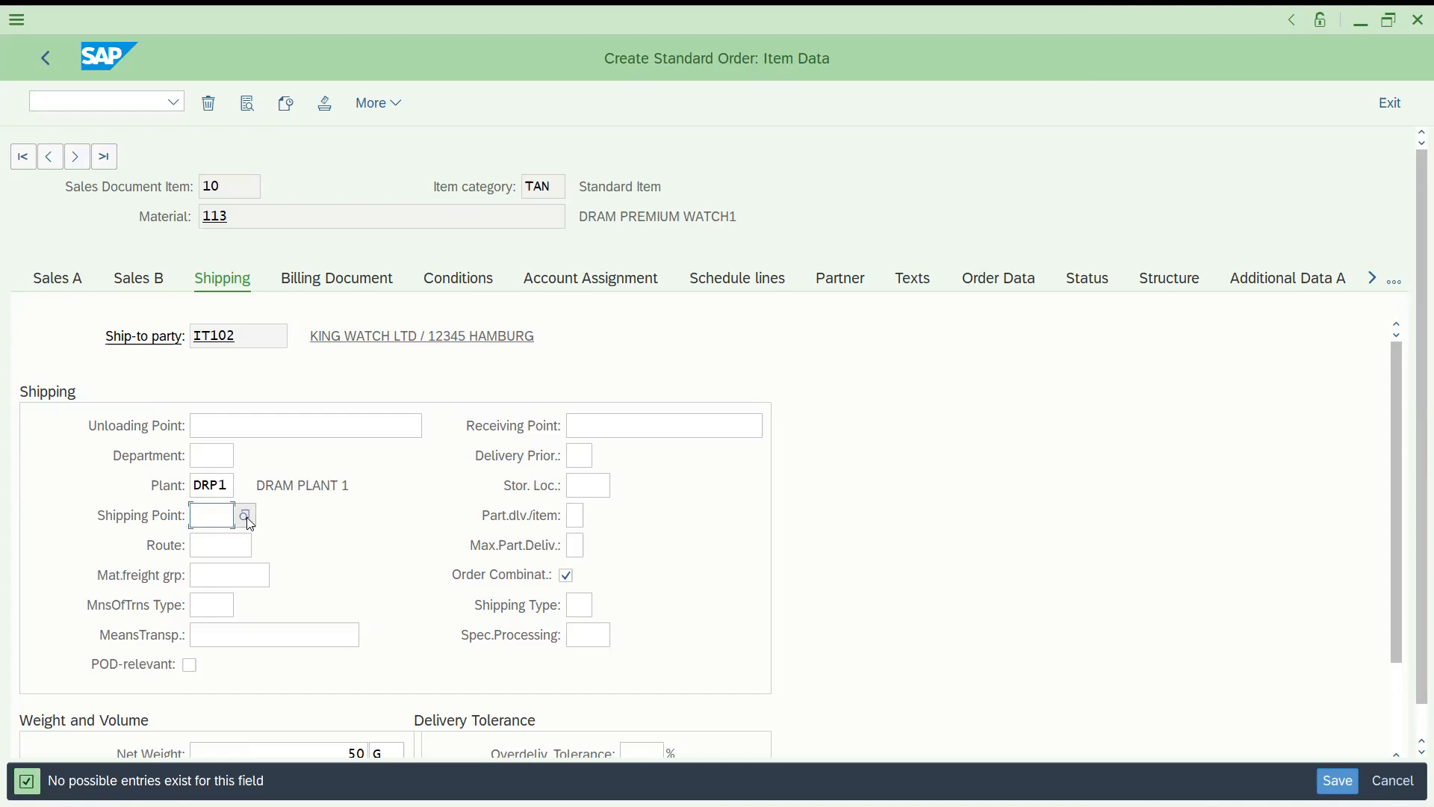
# Leave the order for transaction SPRO and display the SAP Reference IMG.
pyautogui.click(70, 102)
pyautogui.write('/N')
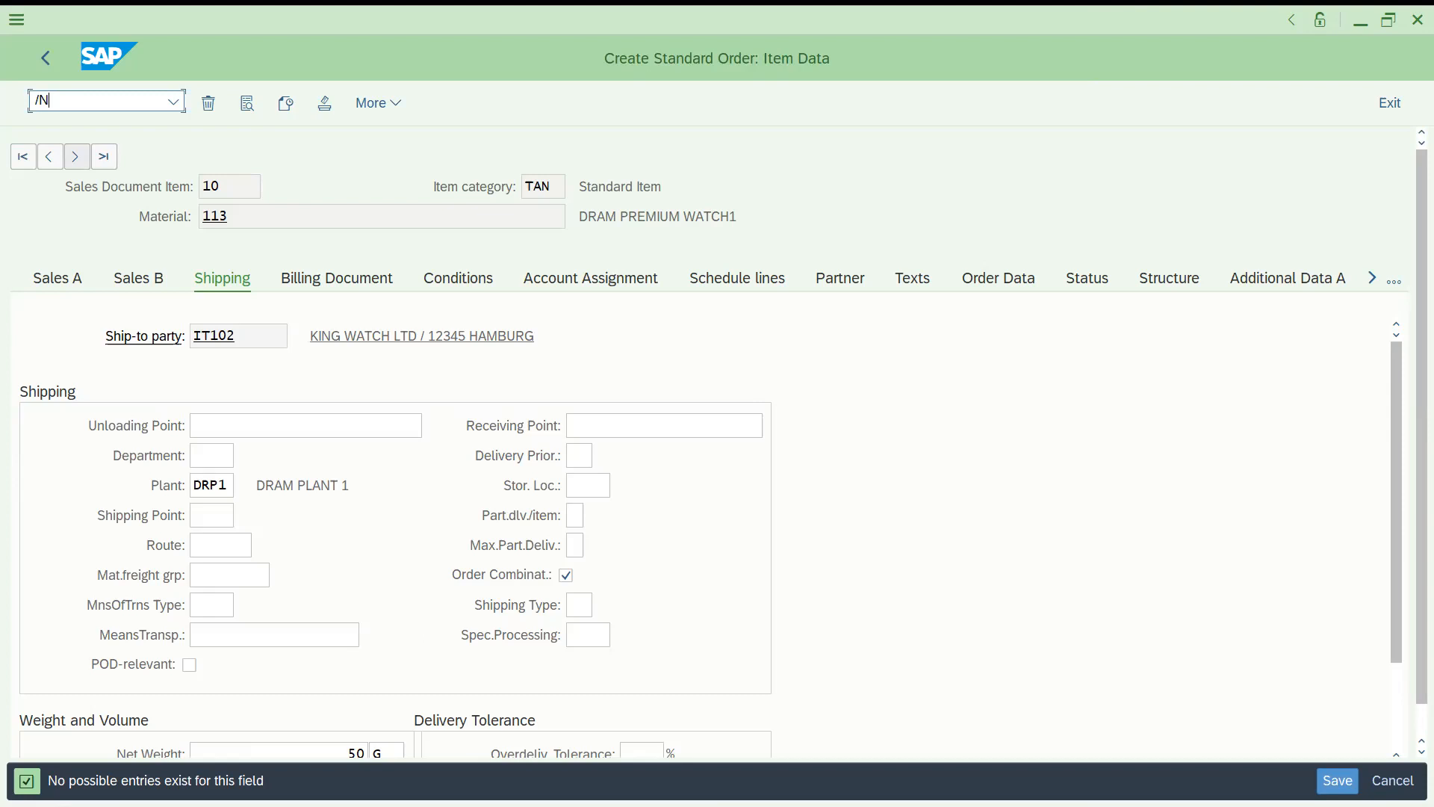
pyautogui.write('SPRO')
pyautogui.press('Return')
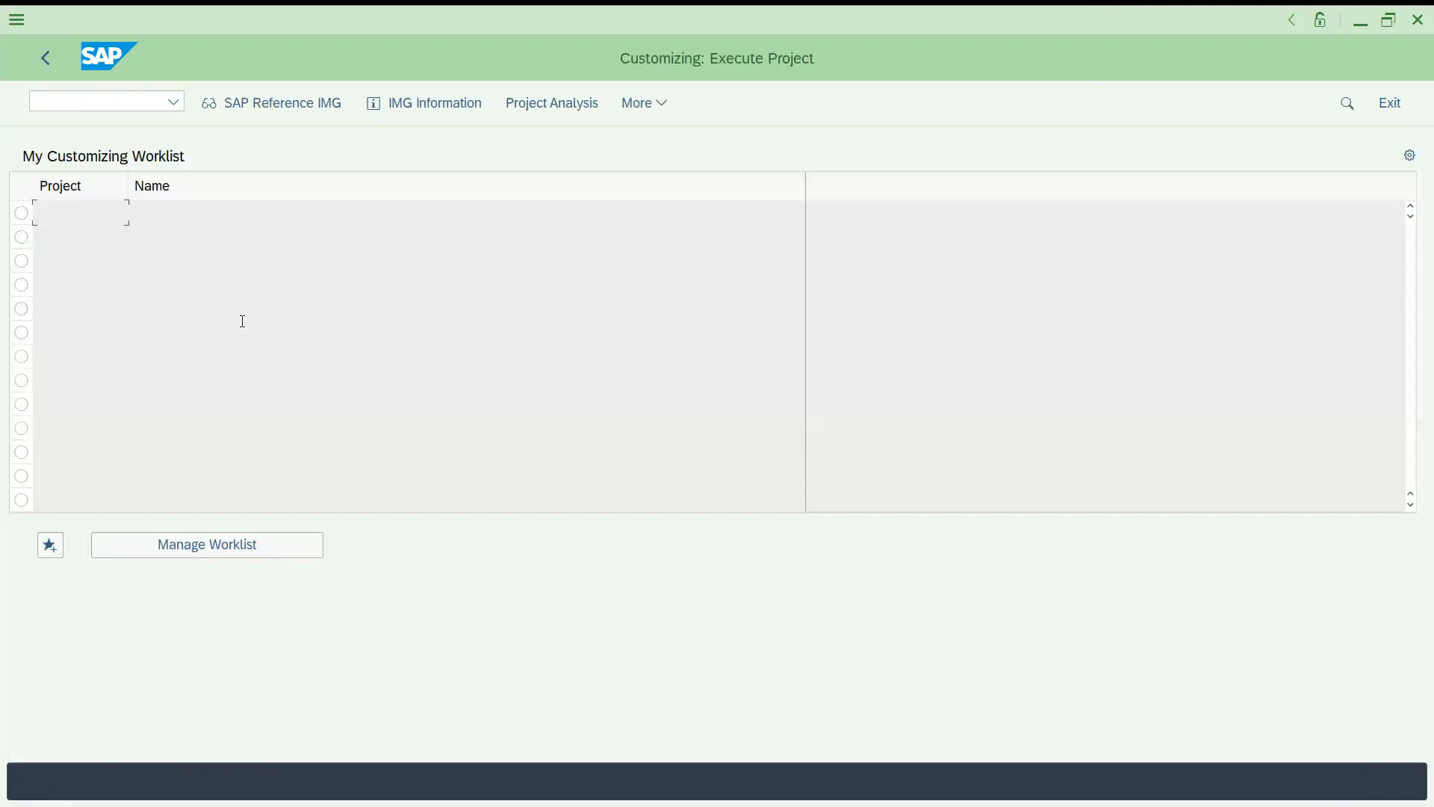
pyautogui.click(258, 105)
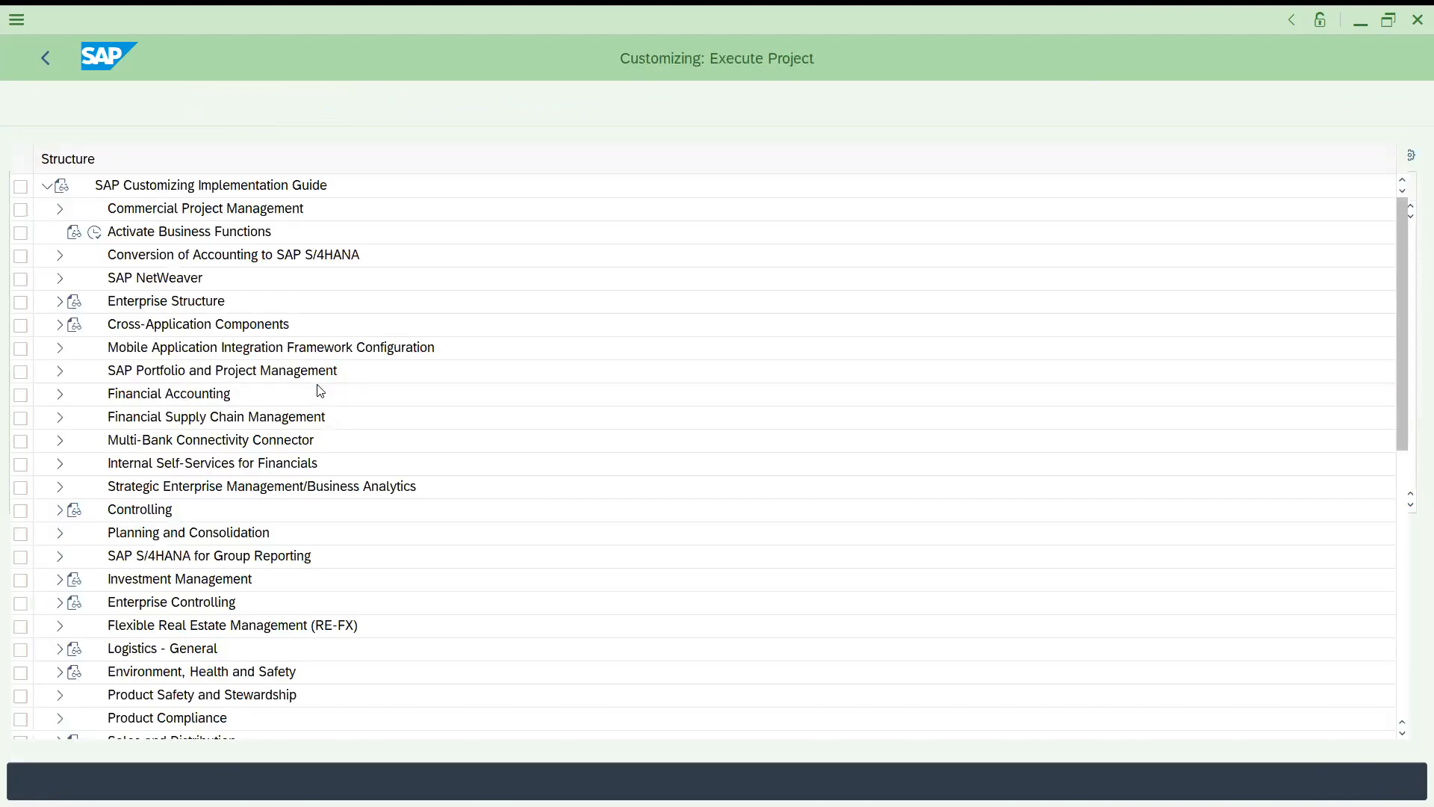
# Find Logistics Execution in the implementation guide and expand it.
pyautogui.click(153, 584)
pyautogui.press('Down')
pyautogui.press('Down')
pyautogui.press('Down')
pyautogui.press('Down')
pyautogui.press('Down')
pyautogui.press('Down')
pyautogui.press('Down')
pyautogui.press('Down')
pyautogui.press('Down')
pyautogui.press('Down')
pyautogui.press('Down')
pyautogui.press('Down')
pyautogui.press('Down')
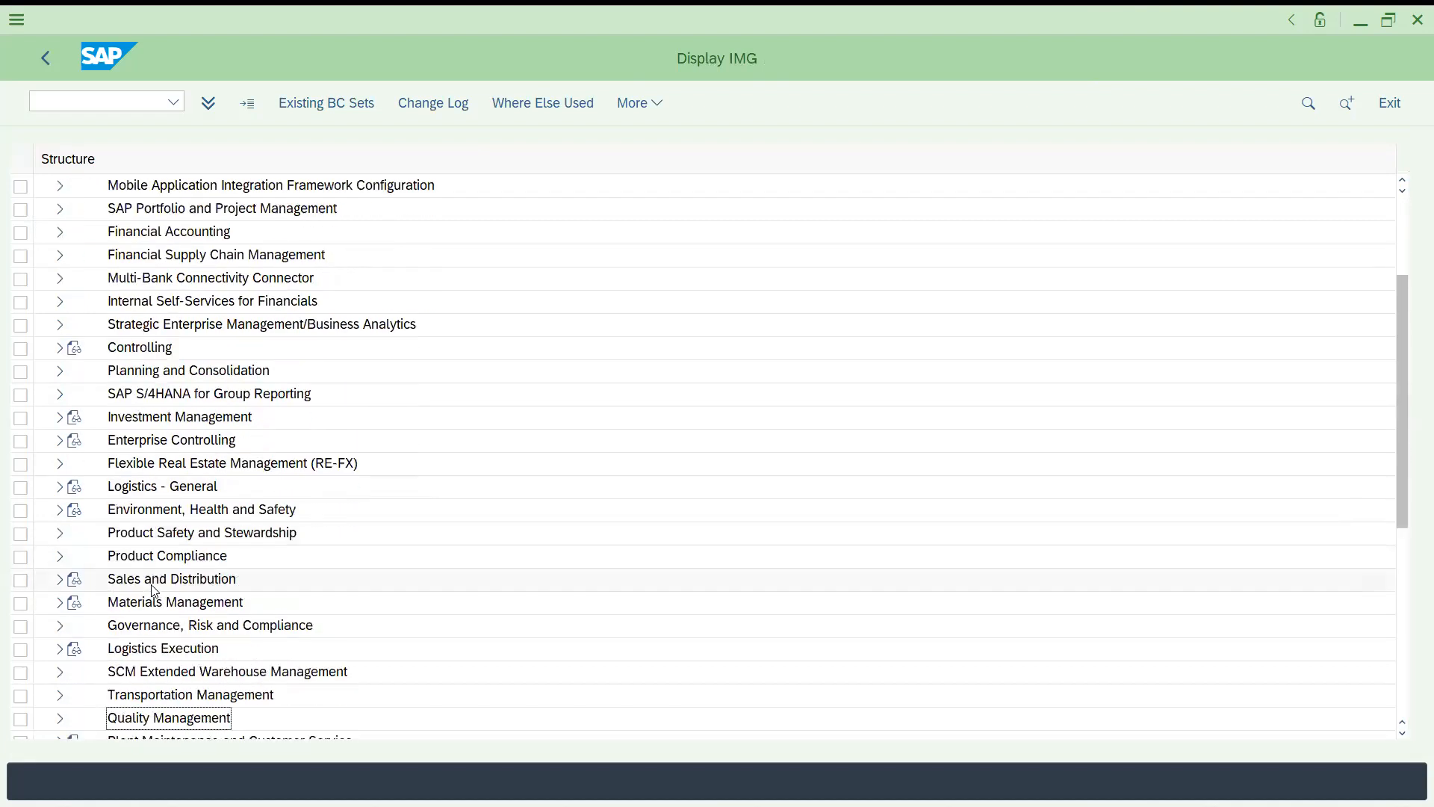
pyautogui.press('Up')
pyautogui.press('Up')
pyautogui.press('Up')
pyautogui.press('Up')
pyautogui.press('Up')
pyautogui.press('Down')
pyautogui.press('Down')
pyautogui.press('Right')
# Expand Shipping and its Basic Shipping Functions, going to Shipping Point and Goods Receiving Point Determination.
pyautogui.press('Down')
pyautogui.press('Down')
pyautogui.press('Down')
pyautogui.press('Down')
pyautogui.press('Down')
pyautogui.press('Down')
pyautogui.press('Down')
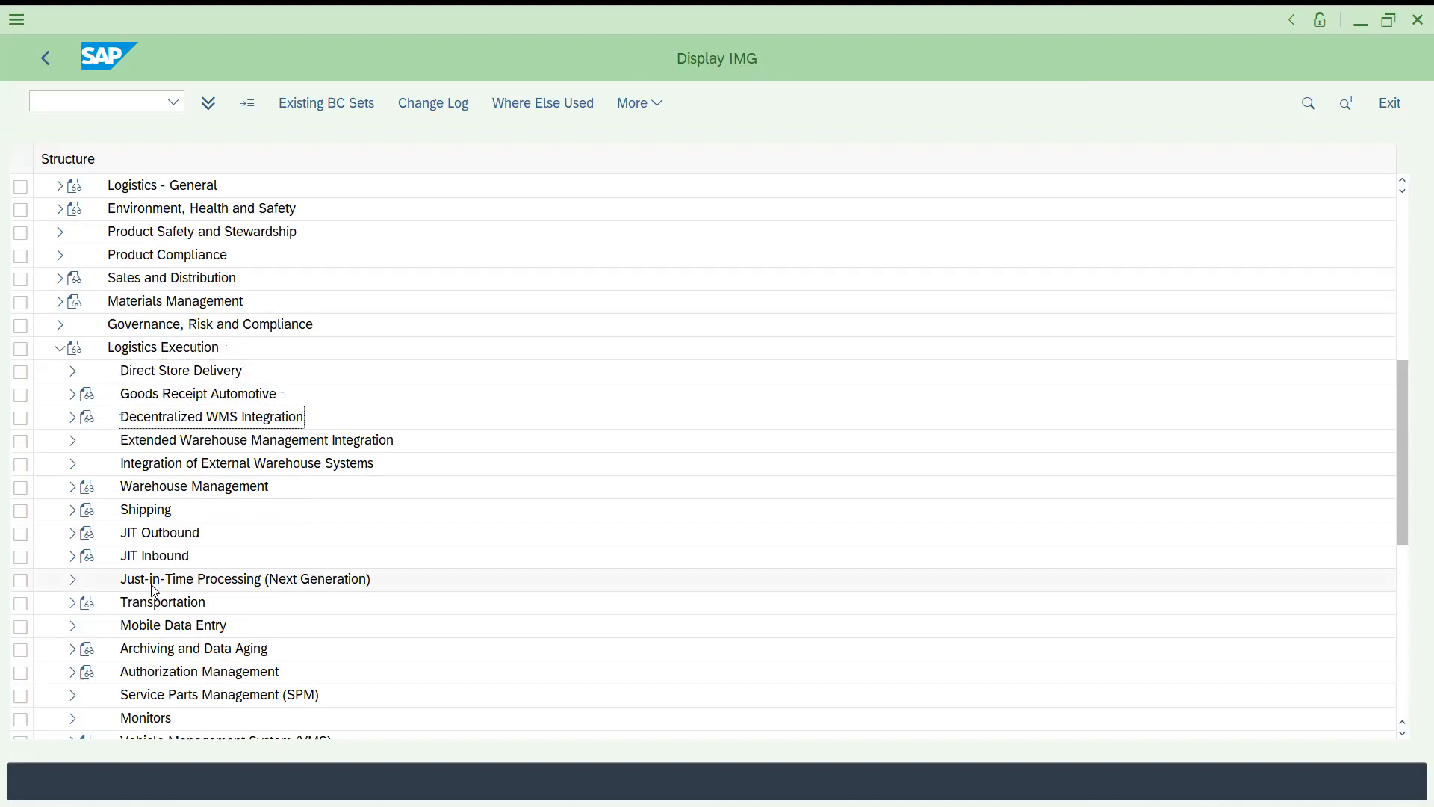
pyautogui.press('Right')
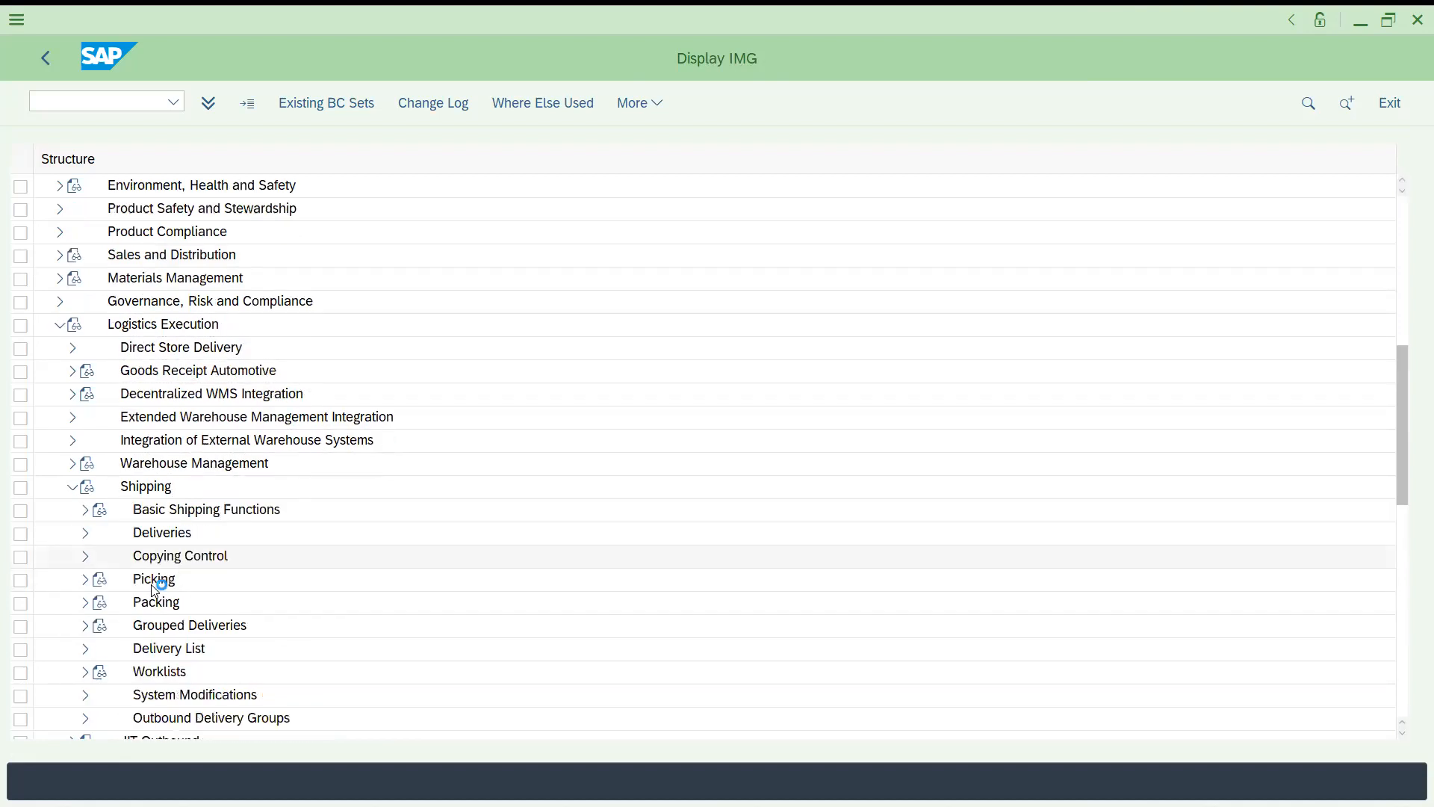
pyautogui.press('Down')
pyautogui.press('Down')
pyautogui.press('Up')
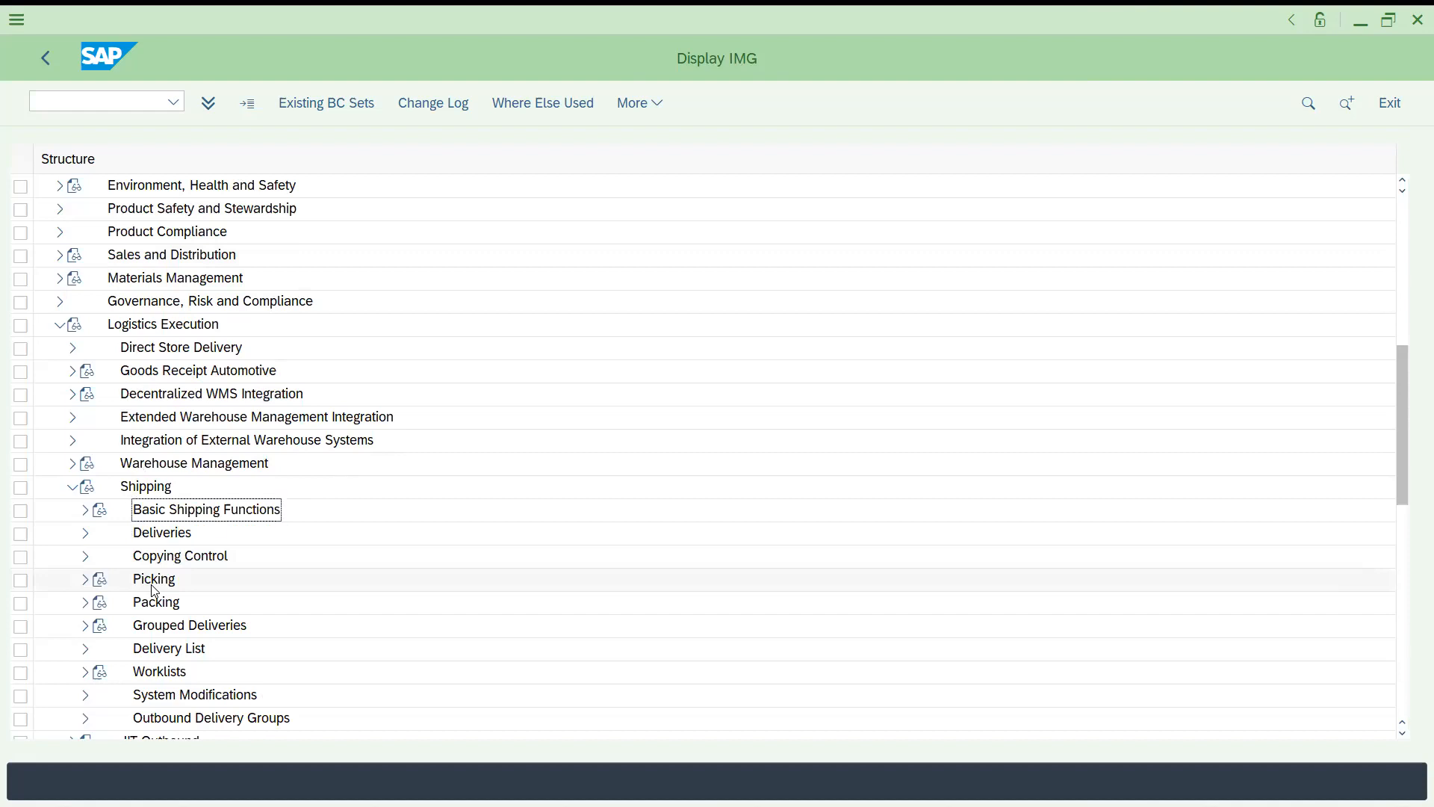
pyautogui.press('Right')
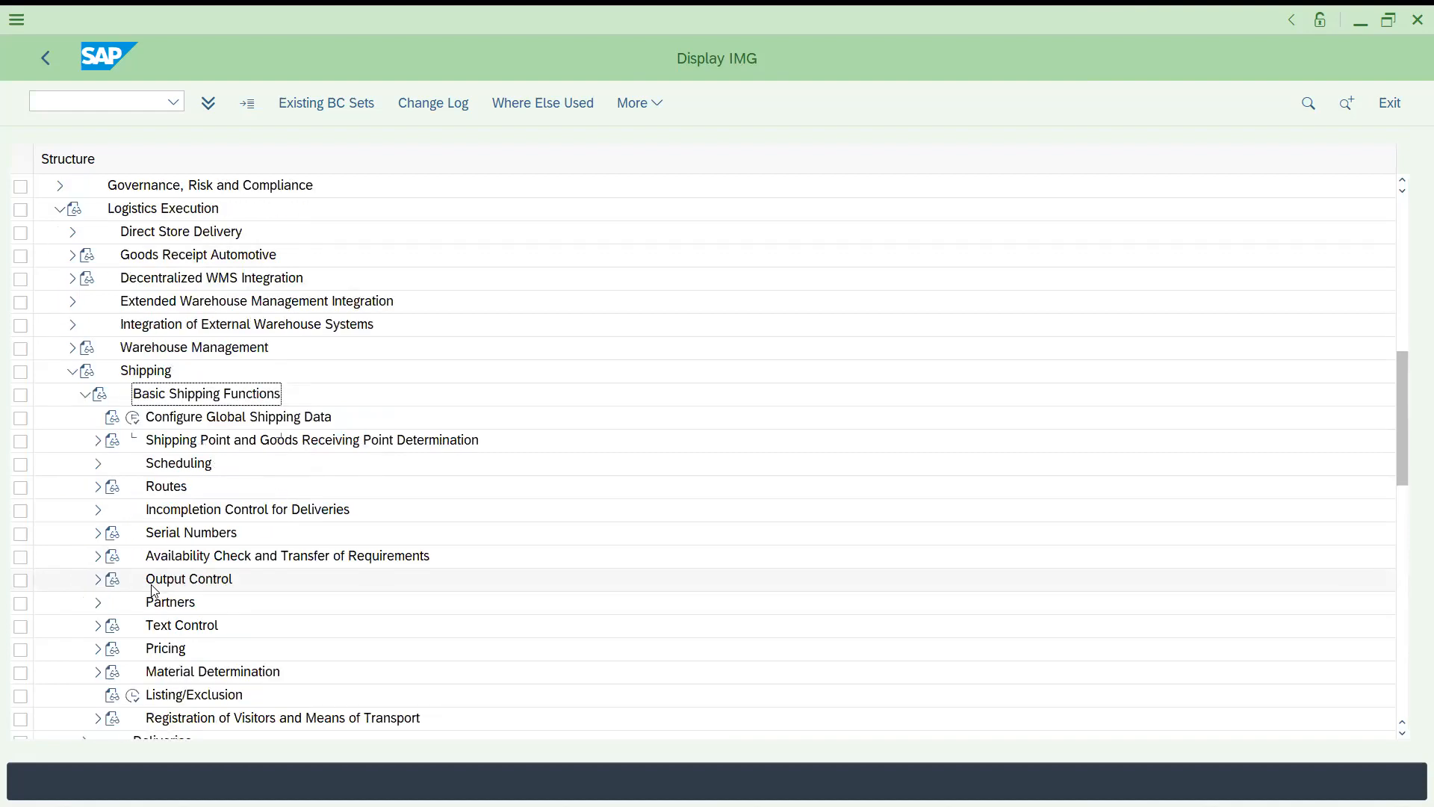
pyautogui.press('Down')
pyautogui.press('Down')
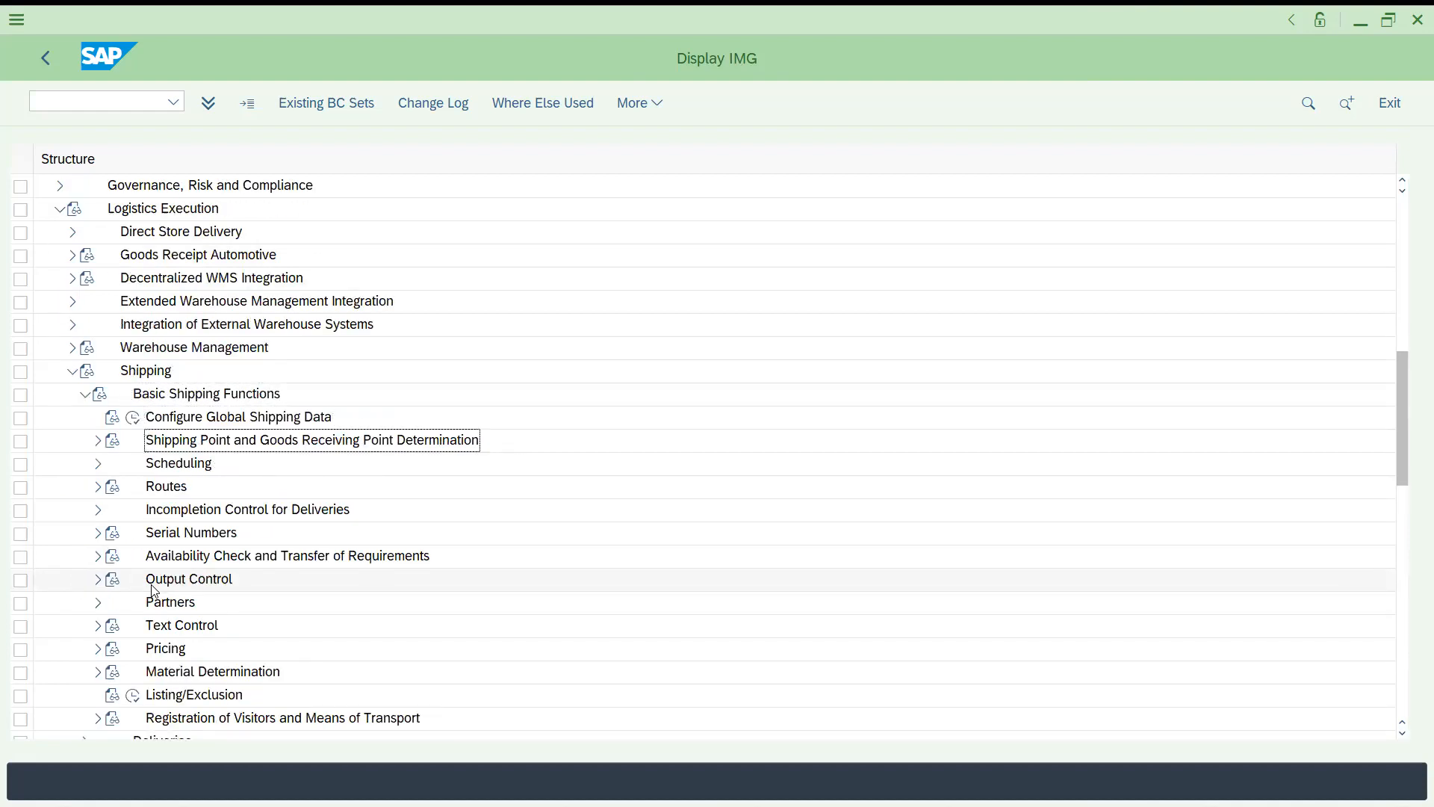
# Open the activity Assign Shipping Points under Shipping Point and Goods Receiving Point Determination.
pyautogui.press('Right')
pyautogui.press('Down')
pyautogui.press('Down')
pyautogui.press('Down')
pyautogui.press('Down')
pyautogui.press('Down')
pyautogui.press('Down')
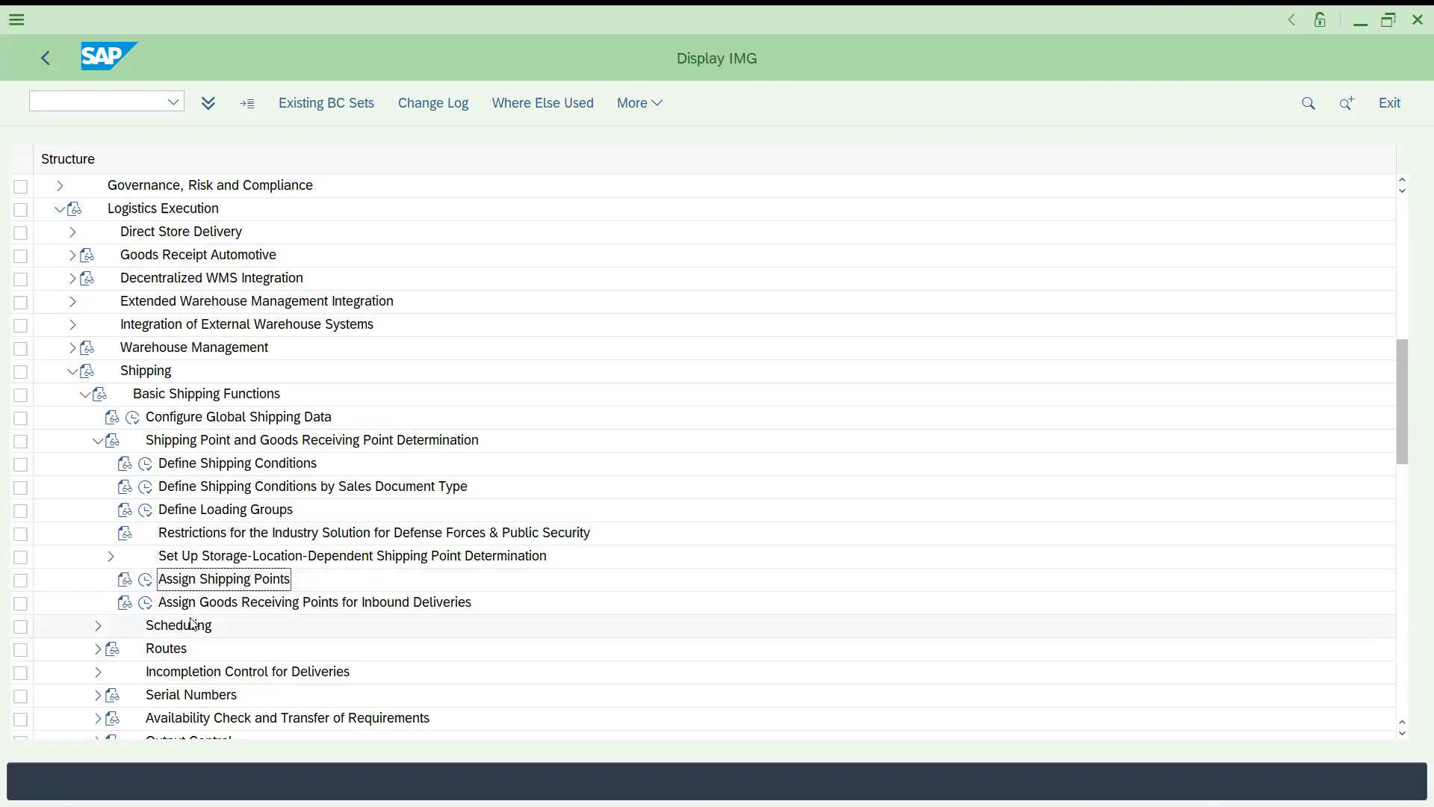
pyautogui.click(151, 585)
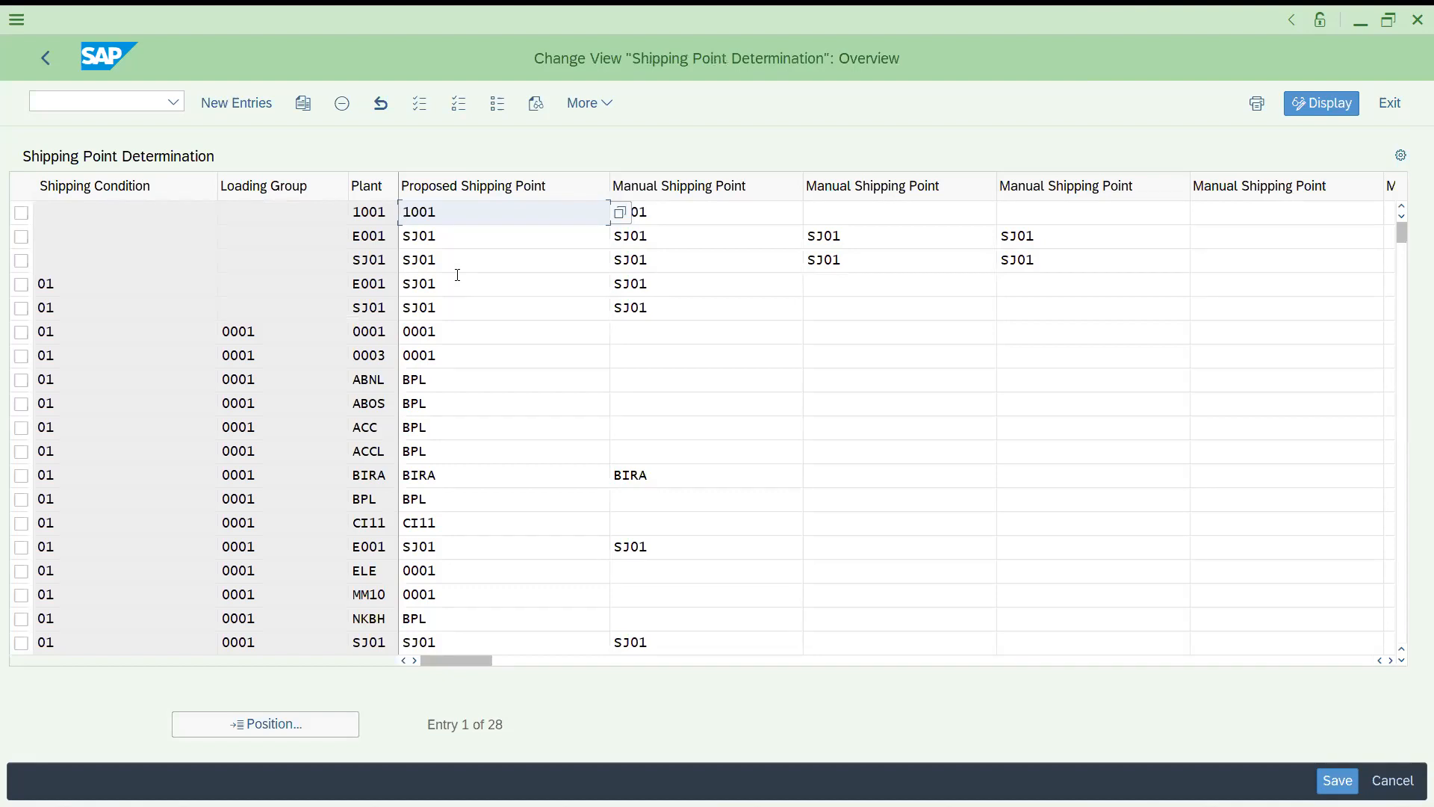
# Examine the shipping condition, loading group, plant and proposed shipping point columns of the determination table.
pyautogui.click(72, 218)
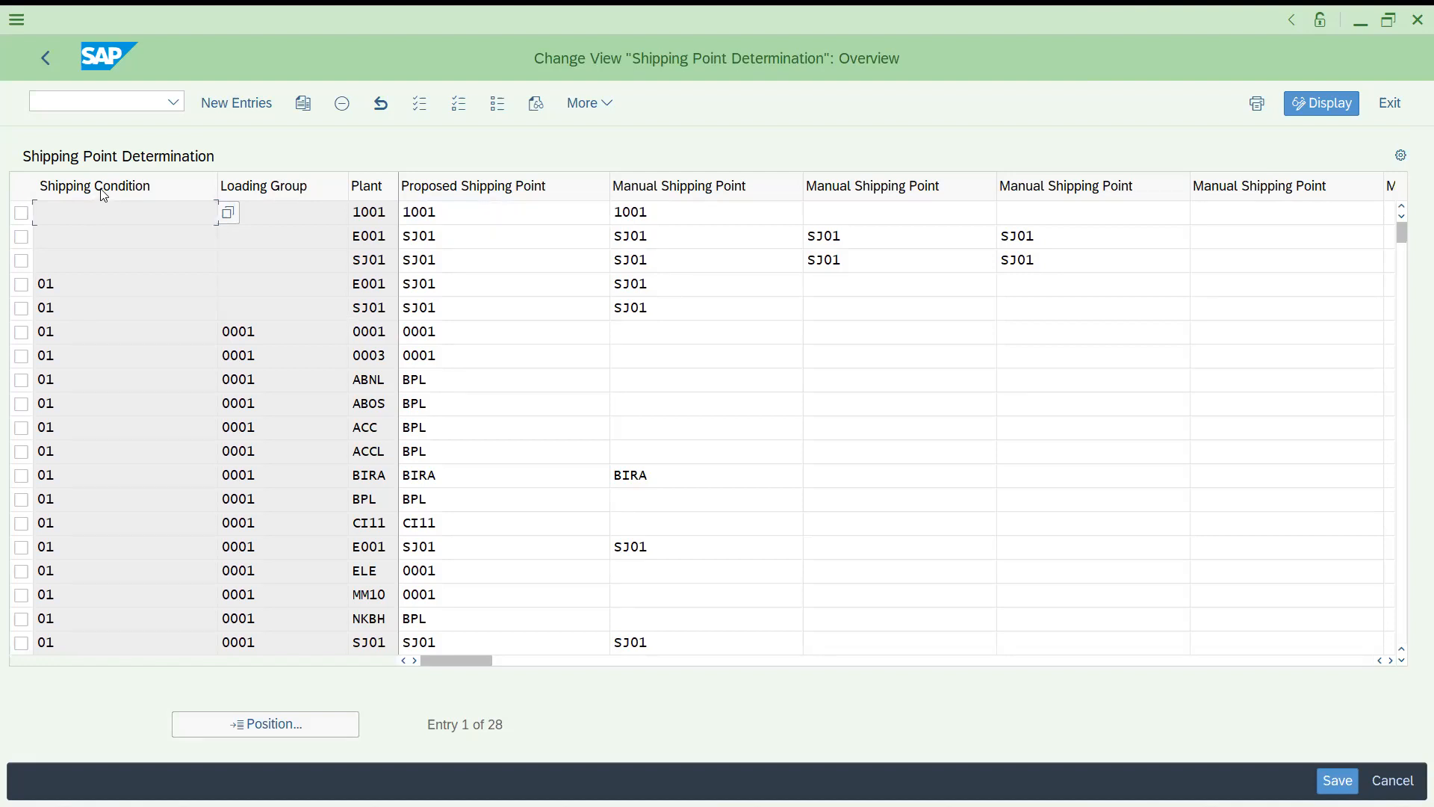
pyautogui.click(265, 208)
pyautogui.click(389, 213)
pyautogui.click(466, 219)
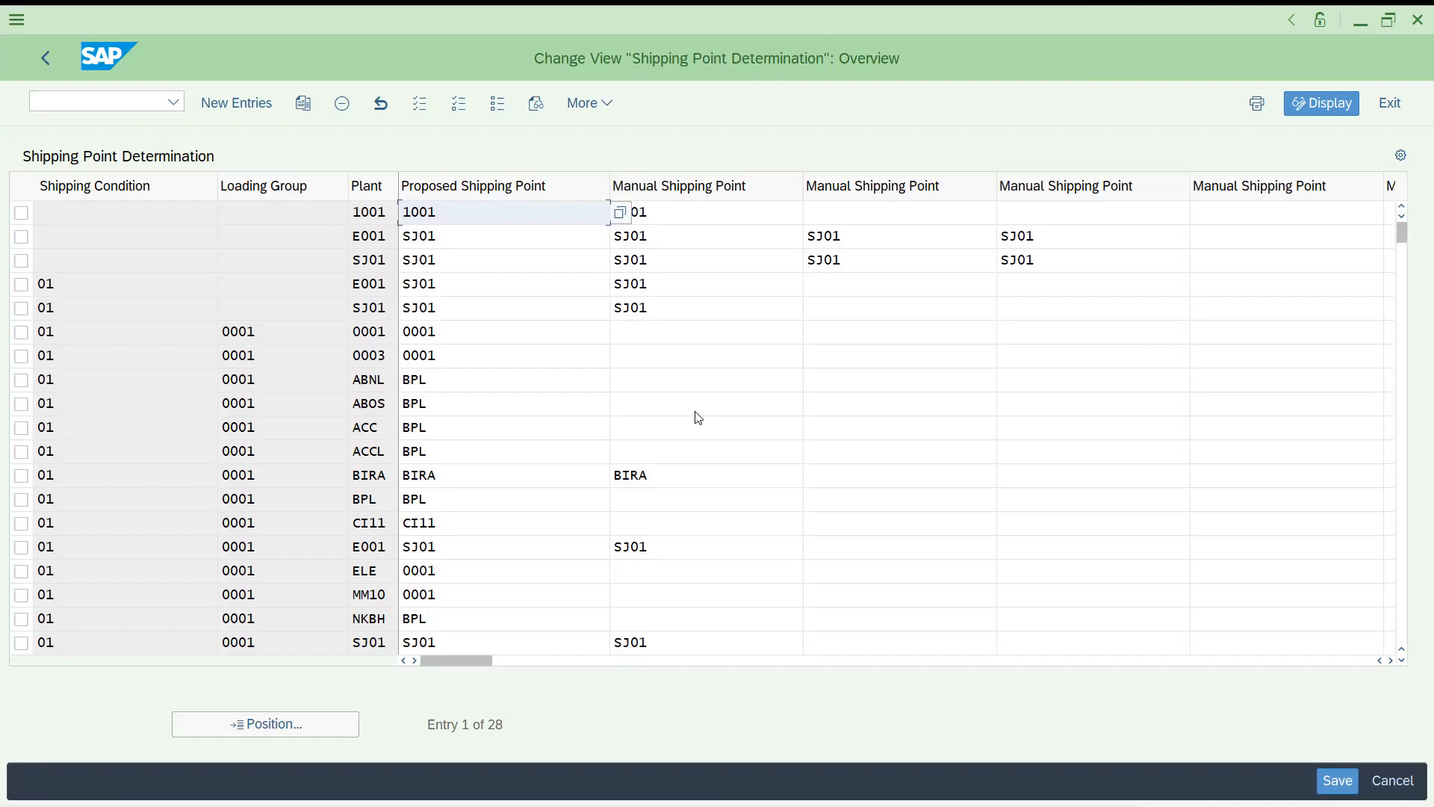
# Switch to the S4HANA workbook in Excel and enter 01 in cell E22 of the shipping point sheet.
pyautogui.click(676, 777)
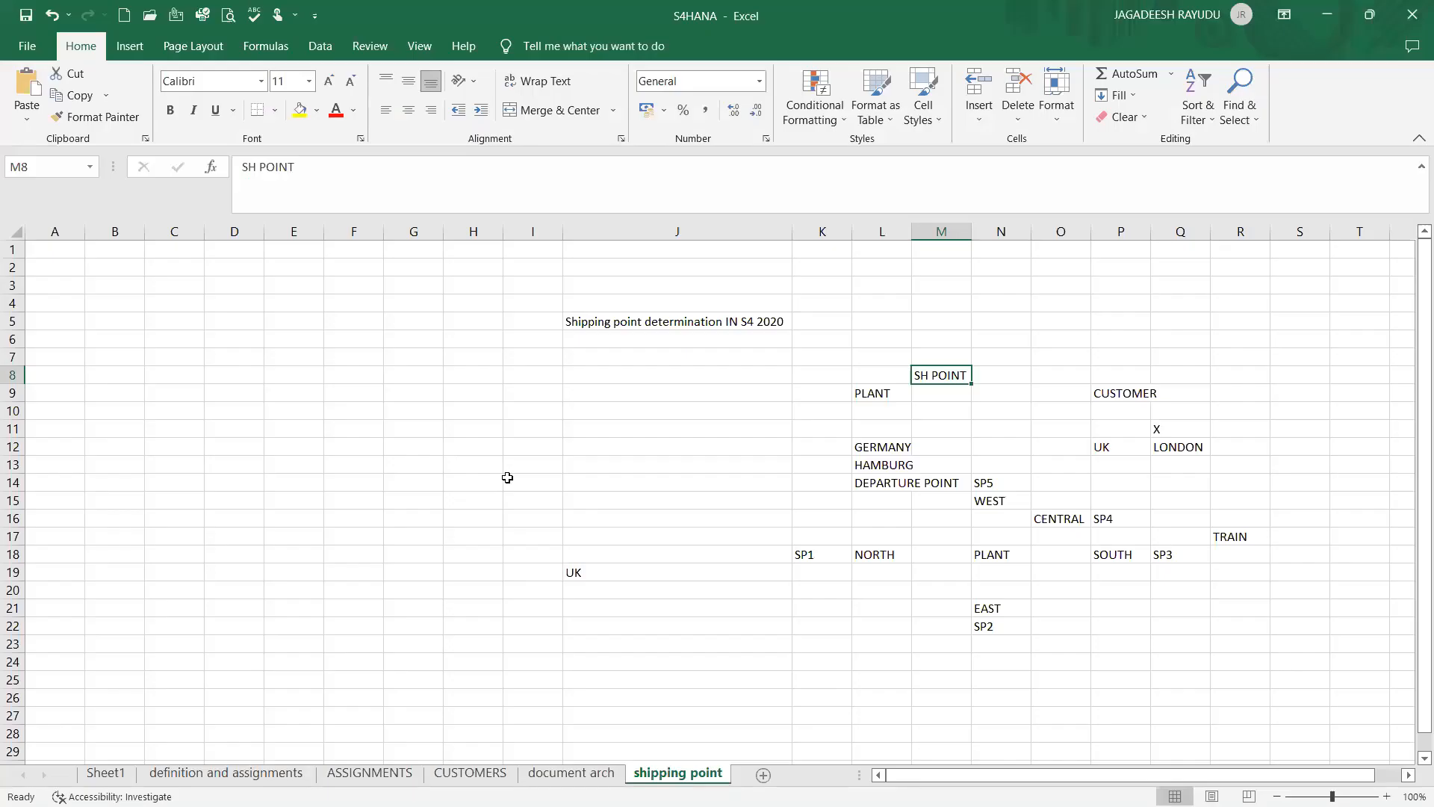
pyautogui.click(292, 630)
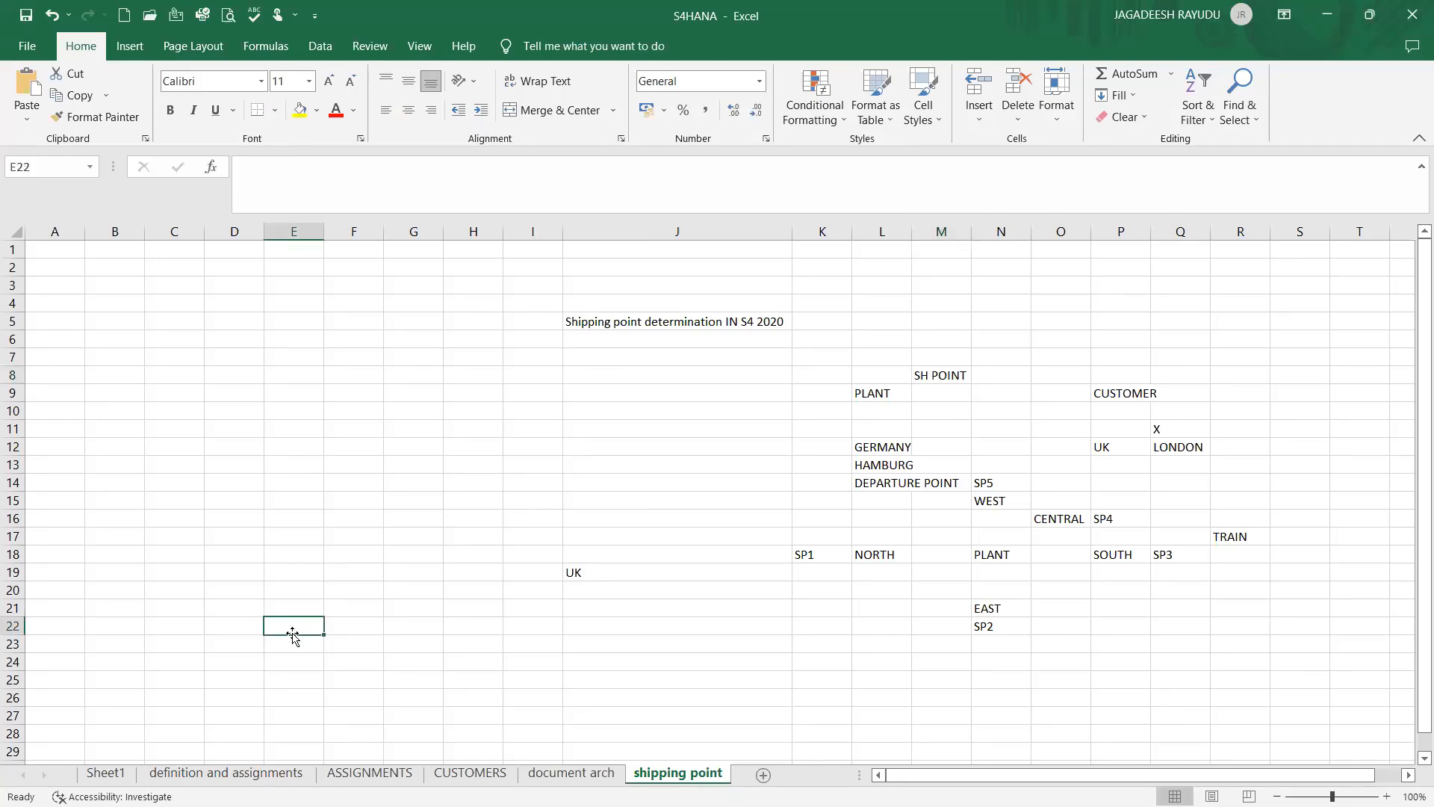
pyautogui.write('01')
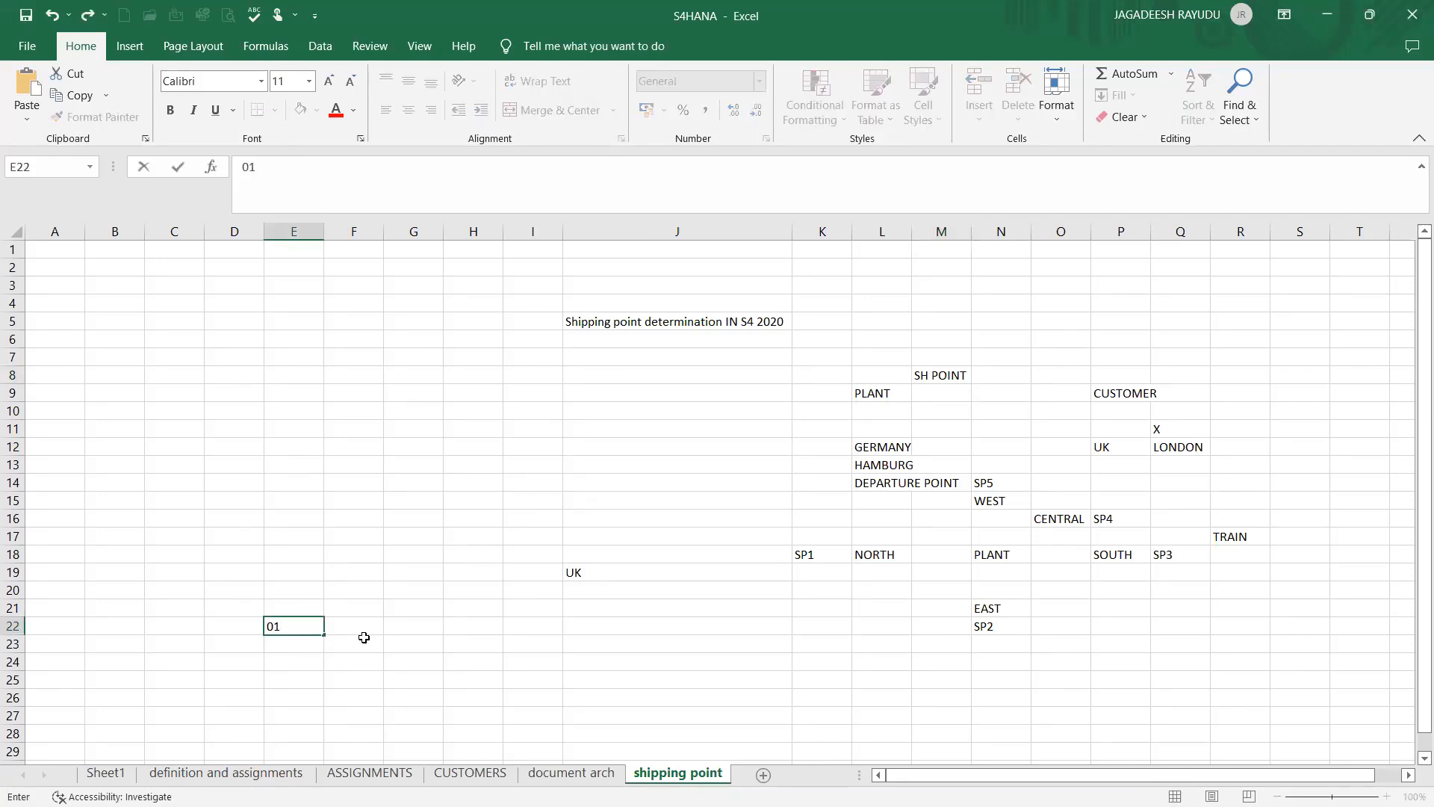
pyautogui.hotkey('ctrl', 'Return')
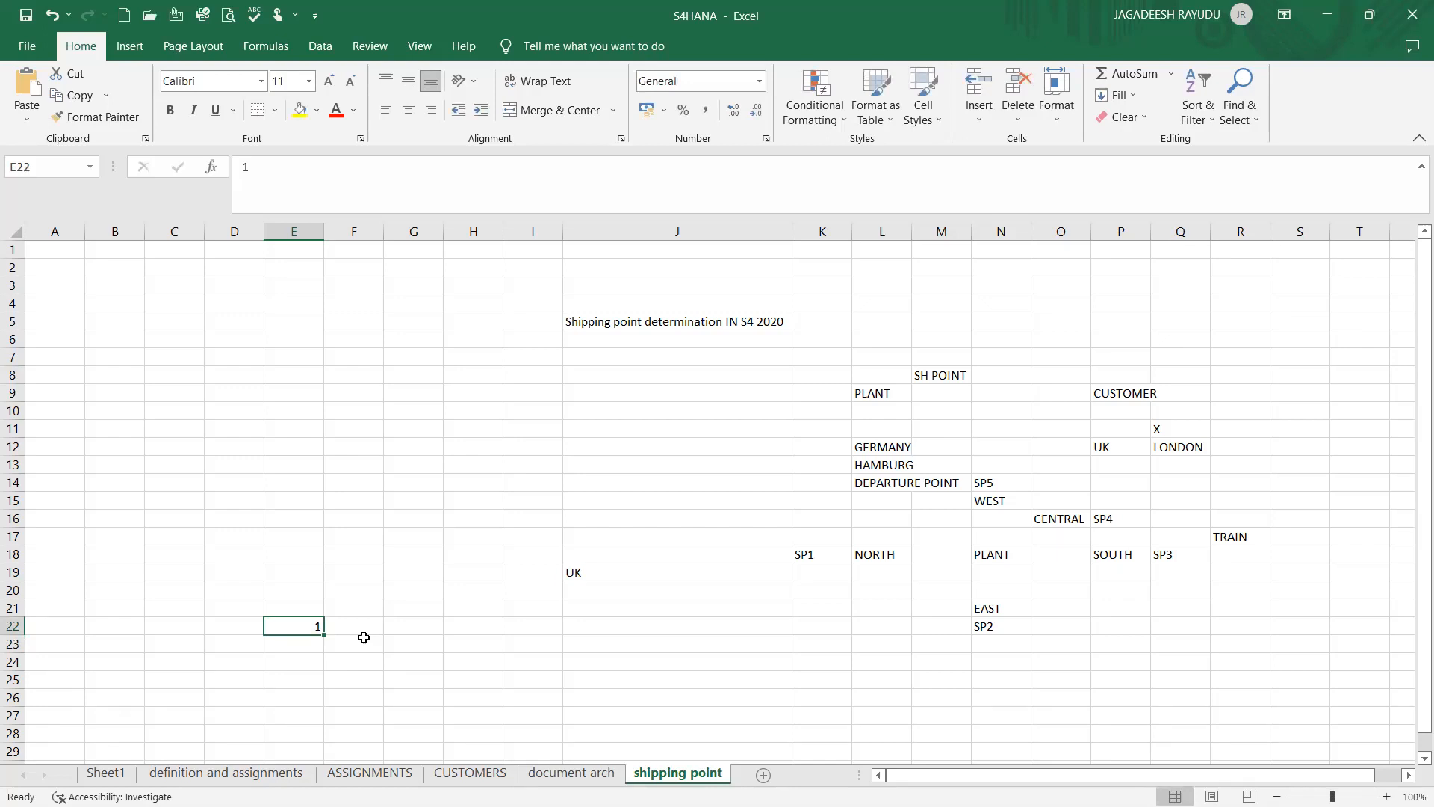
pyautogui.write('01')
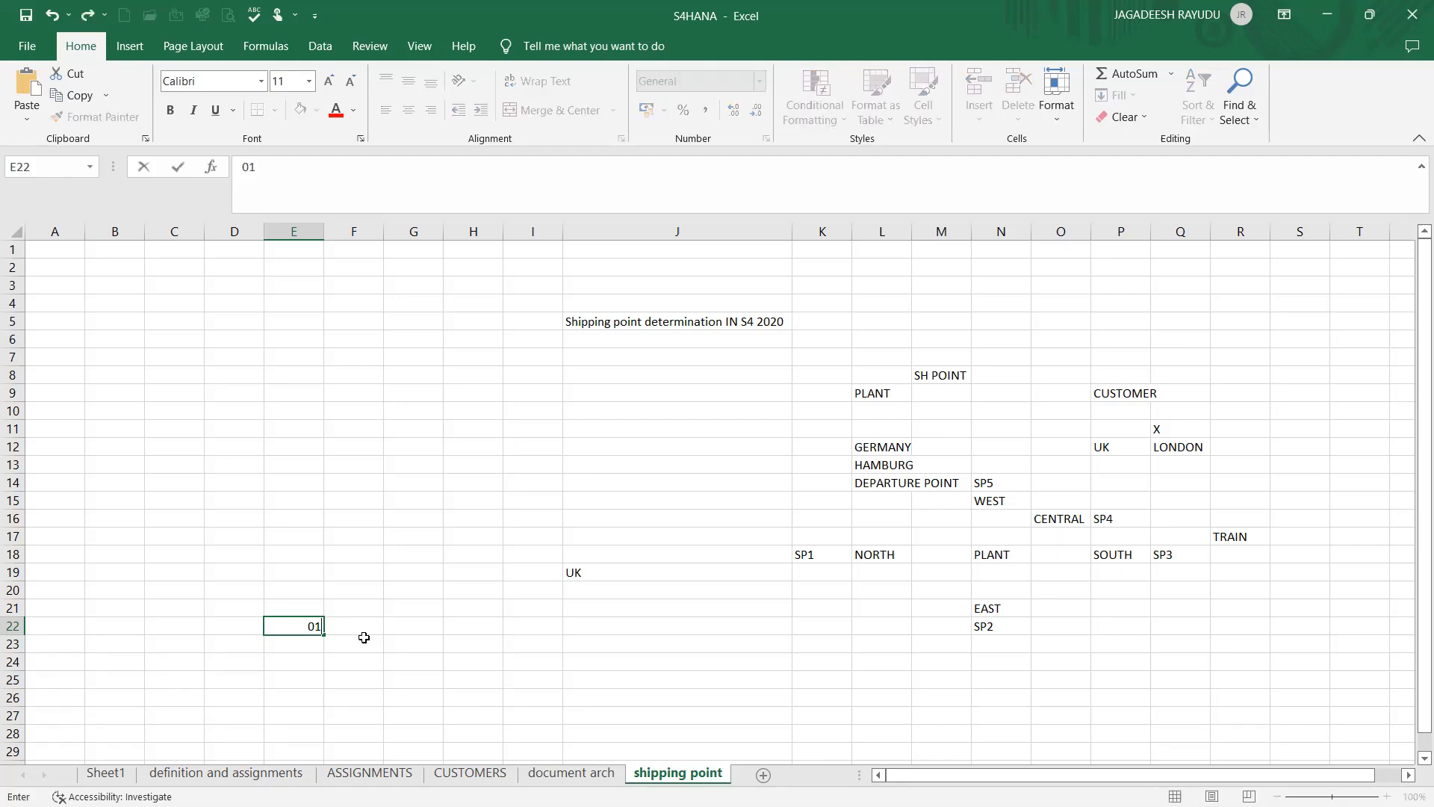
# Set the number format of the empty cell E19 to Text.
pyautogui.click(317, 568)
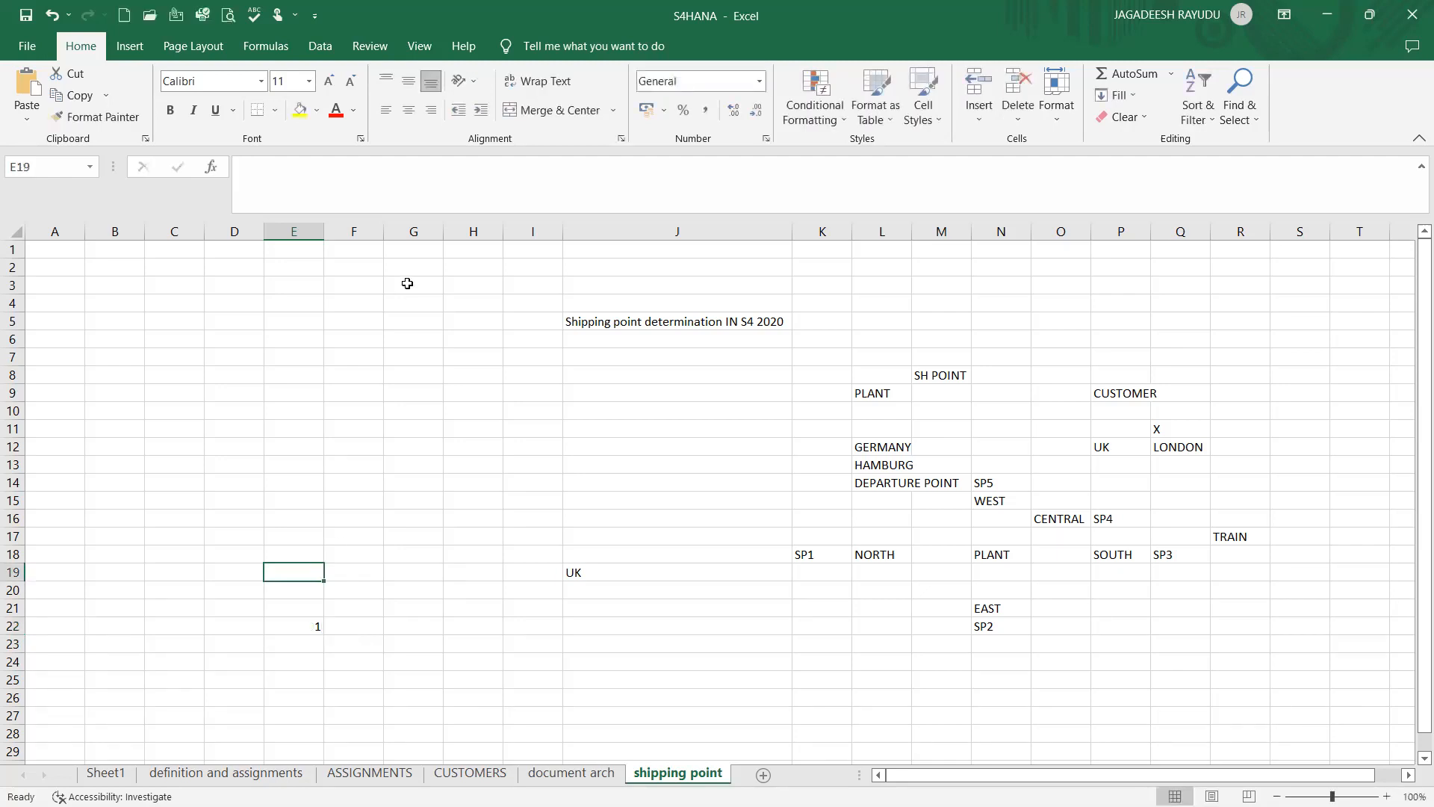
pyautogui.click(682, 83)
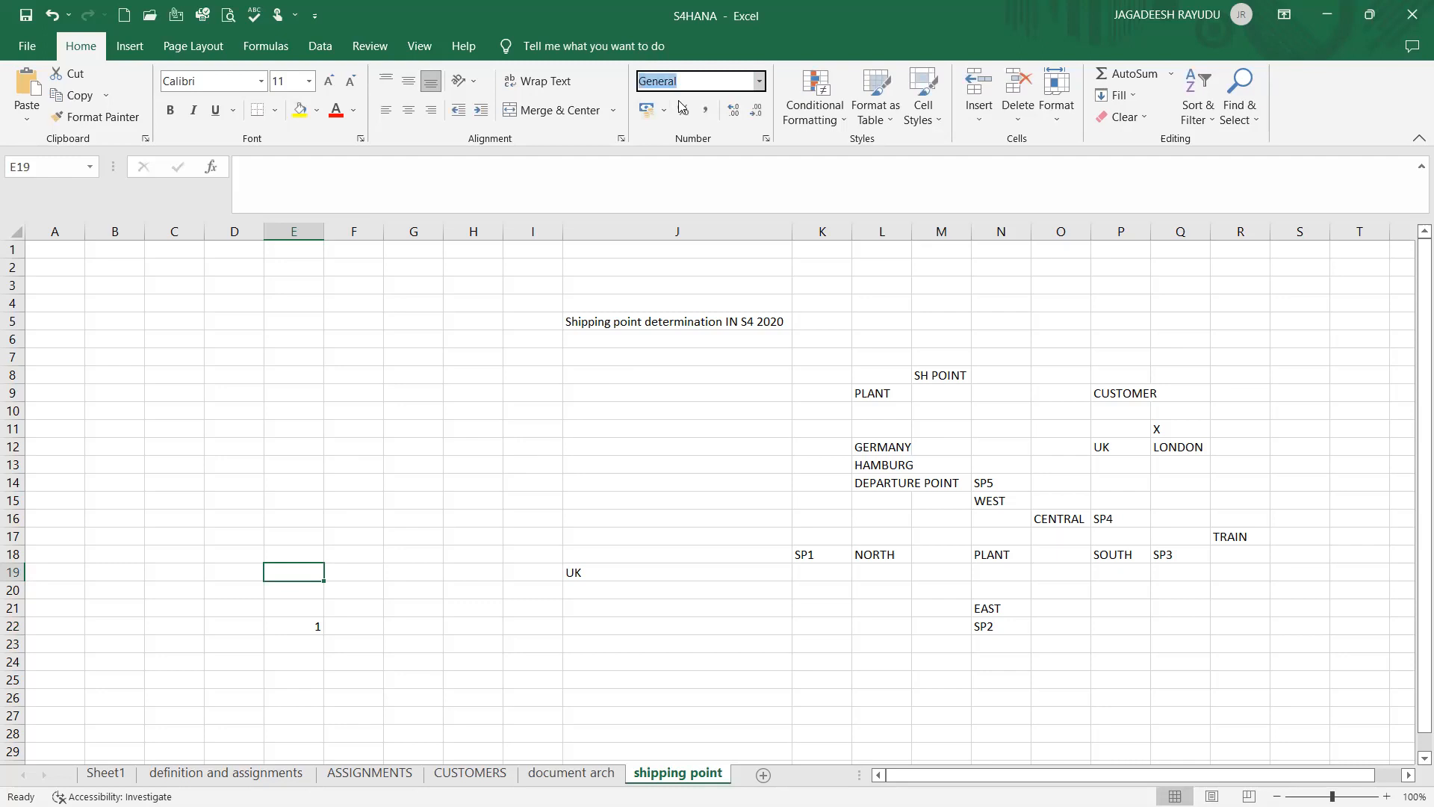
pyautogui.write('Text')
pyautogui.press('Return')
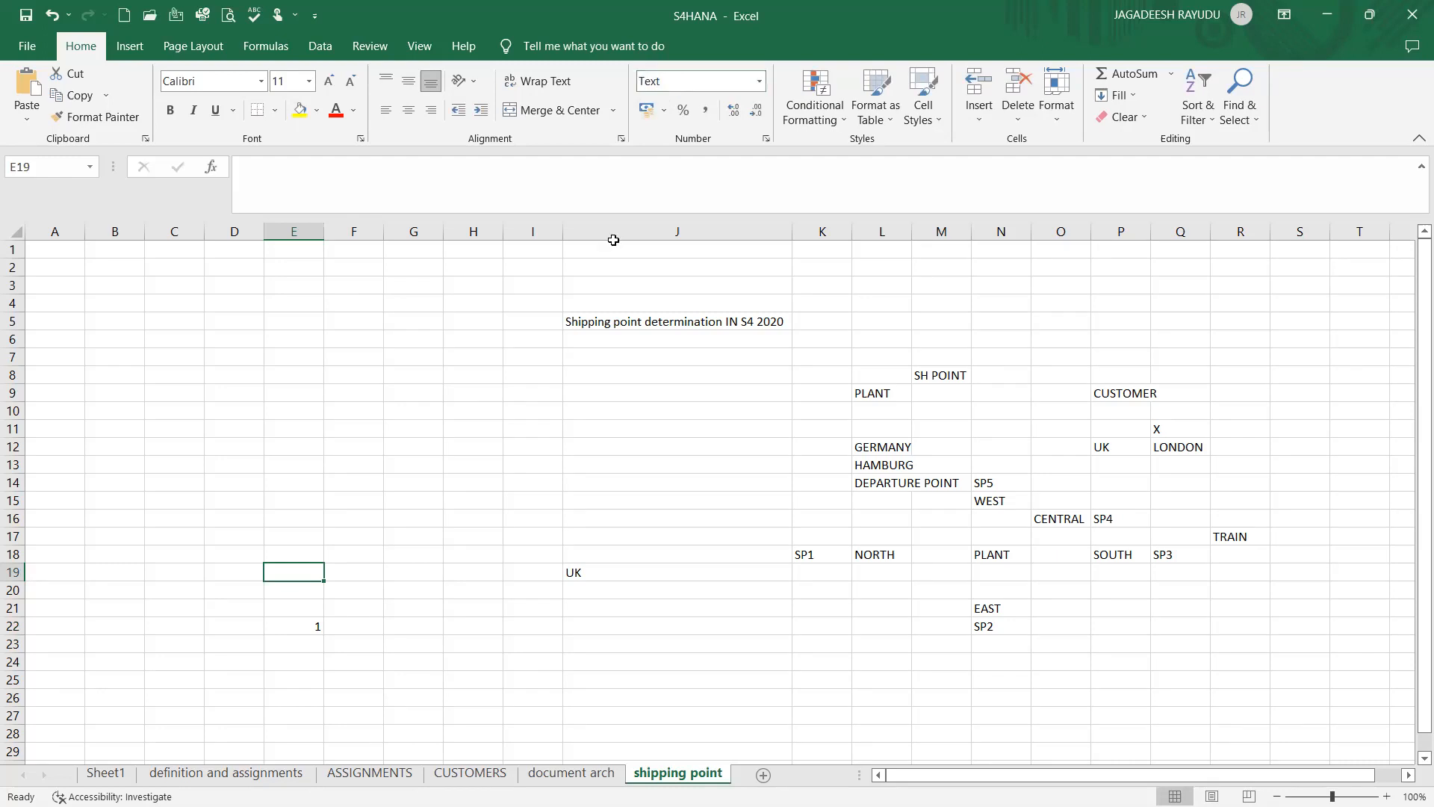
# Format cell E22 as Text and re-enter 01 so that the leading zero is kept.
pyautogui.doubleClick(298, 630)
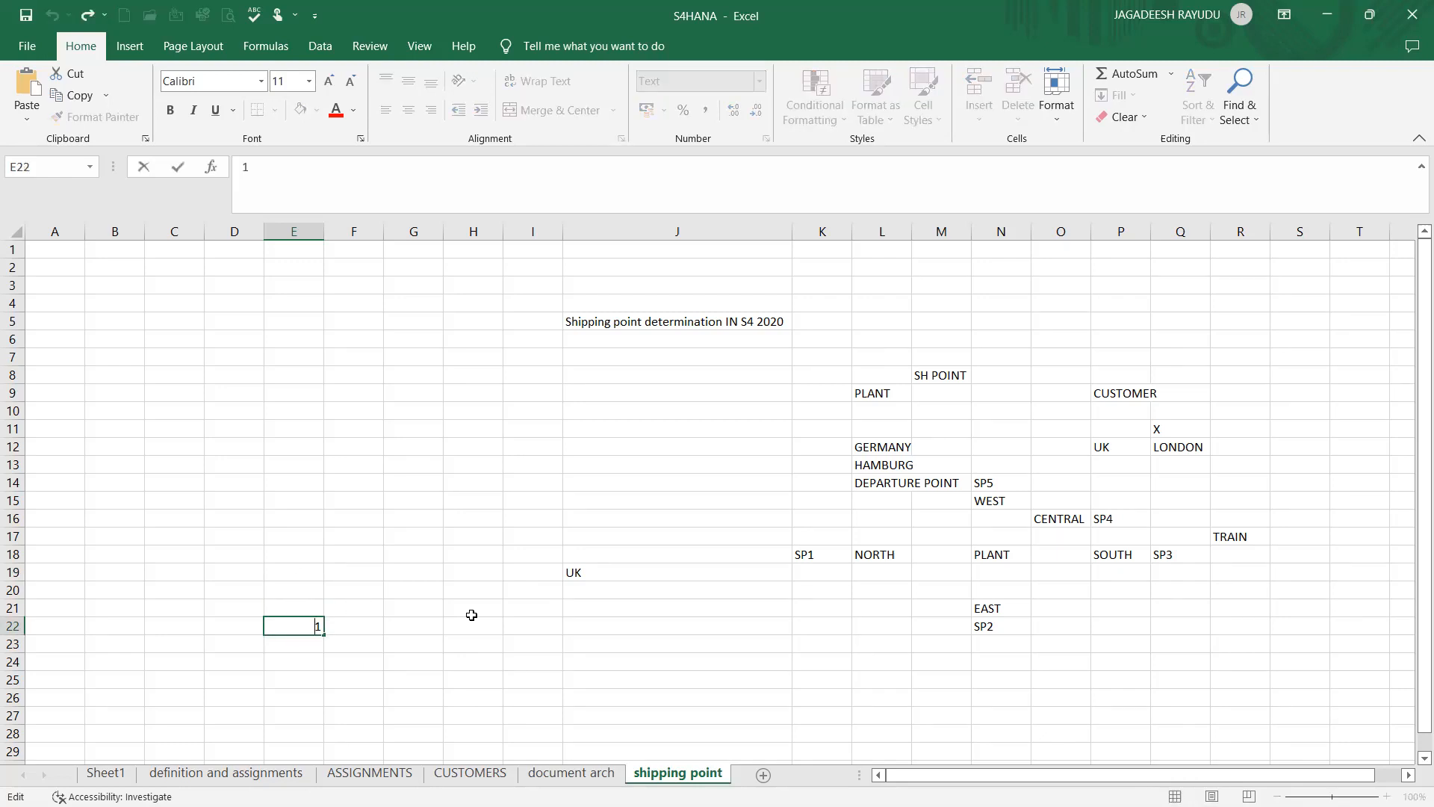
pyautogui.press('Return')
pyautogui.click(296, 626)
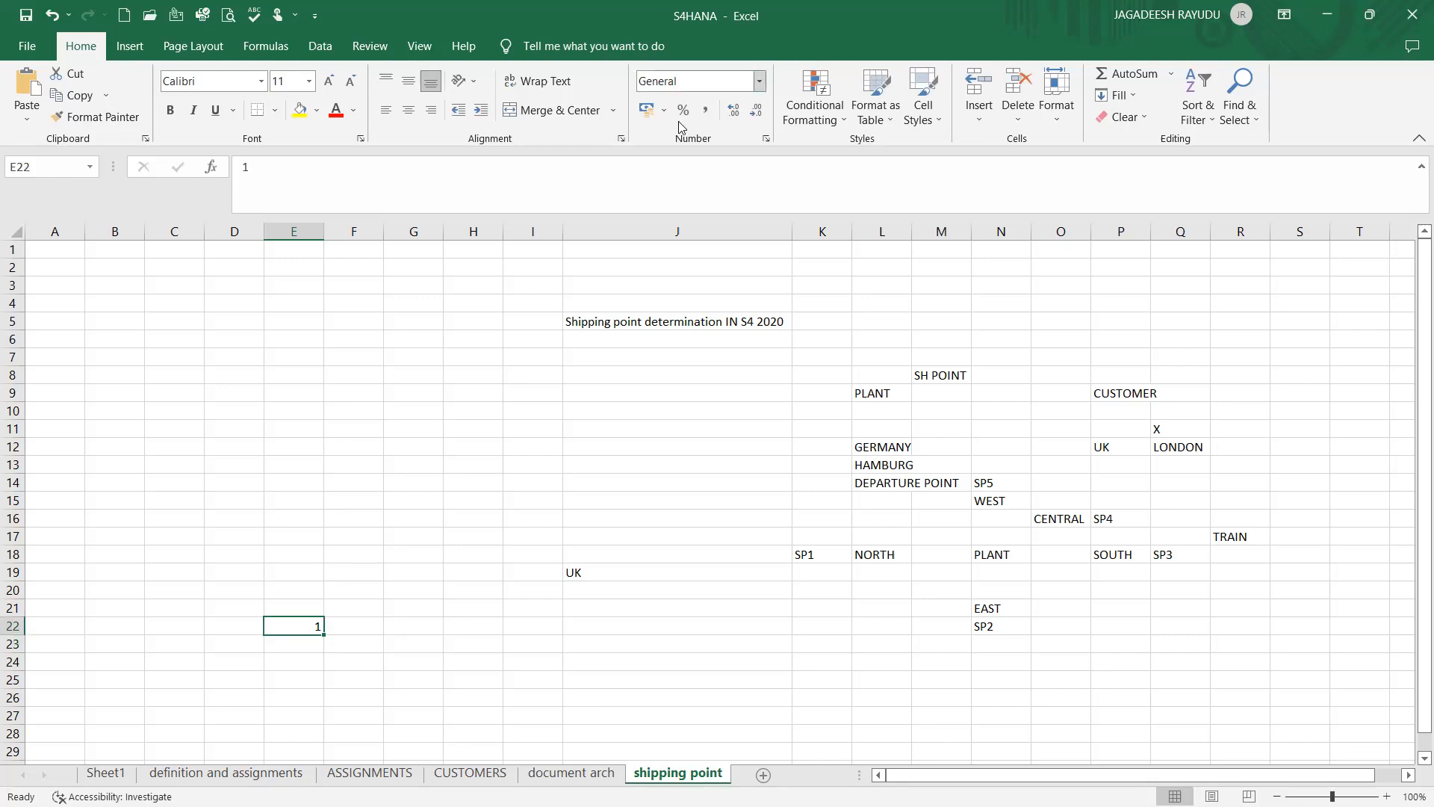
pyautogui.click(694, 81)
pyautogui.write('T')
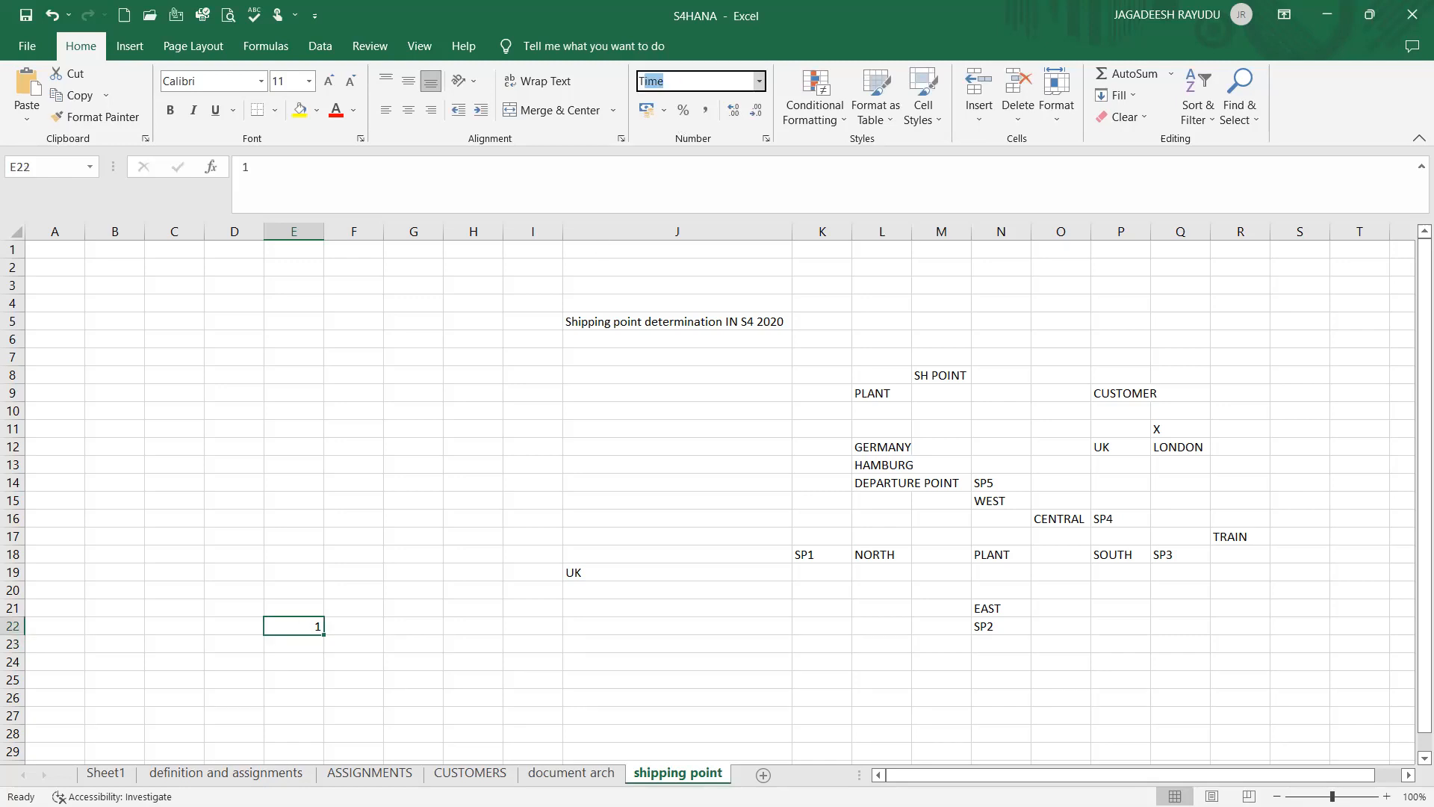
pyautogui.write('ext')
pyautogui.press('Return')
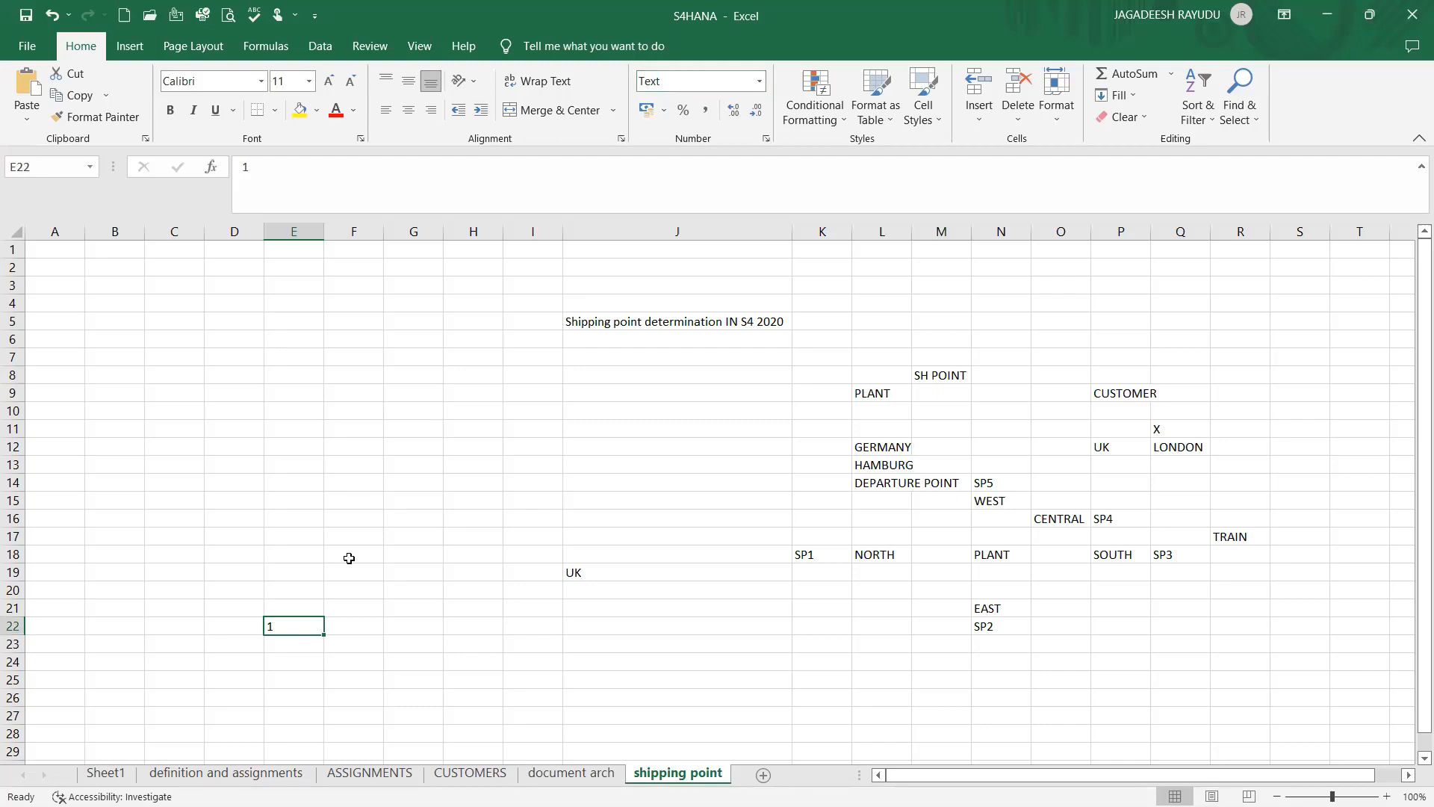
pyautogui.click(376, 628)
pyautogui.click(285, 624)
pyautogui.write('01')
pyautogui.press('Return')
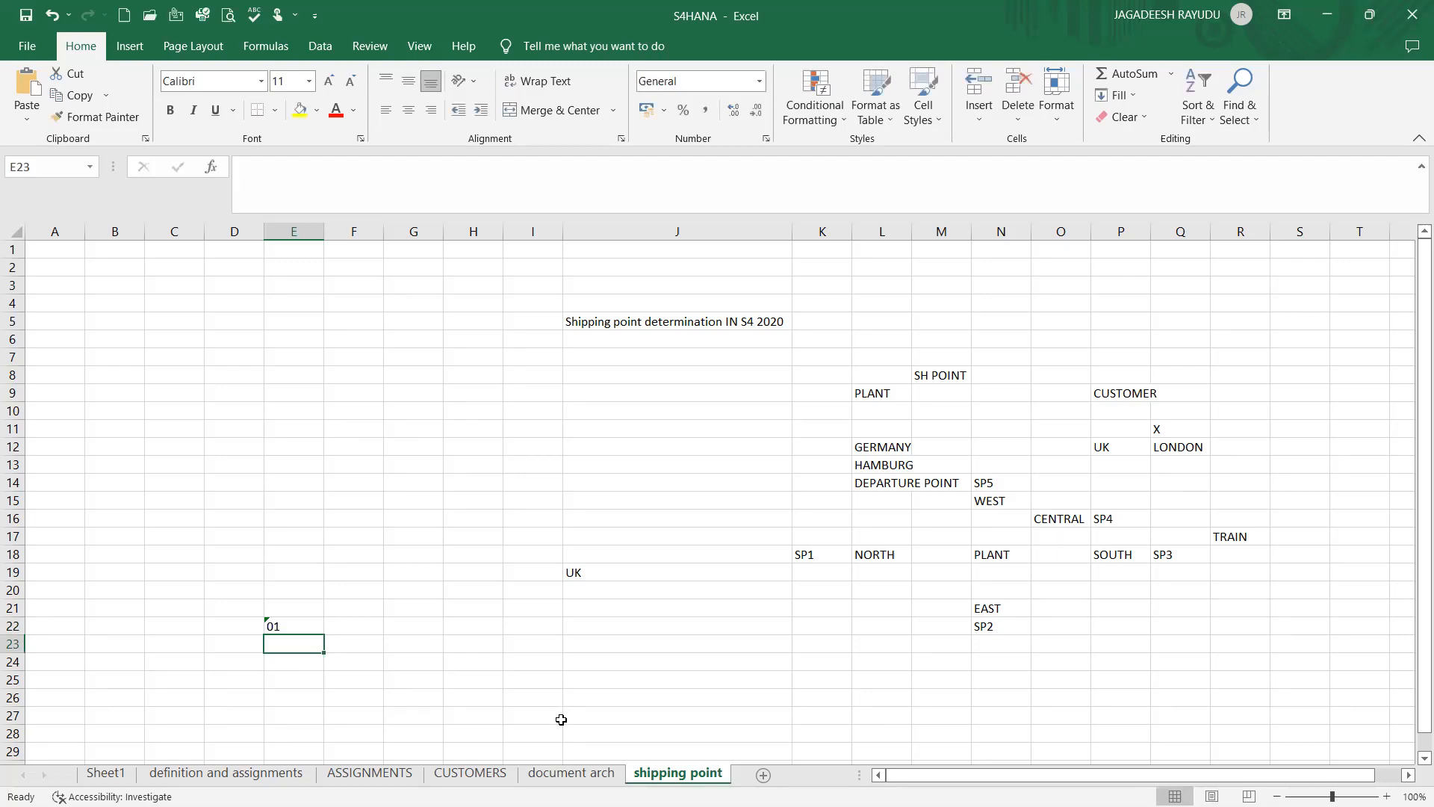
# Extend the series from E22 down to 04 in E25 and add the heading SHIPPING in E21.
pyautogui.press('Up')
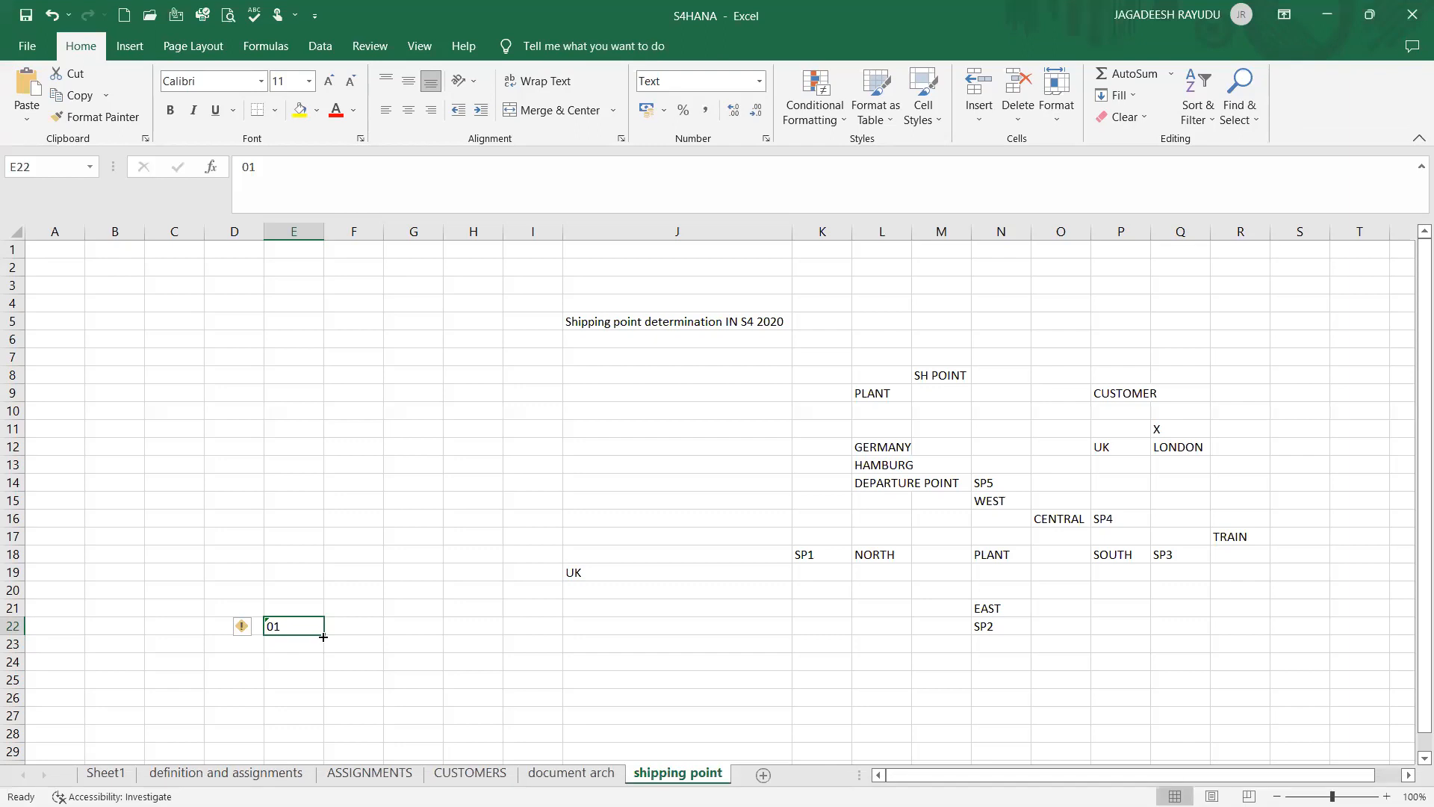
pyautogui.moveTo(323, 653); pyautogui.dragTo(317, 679)
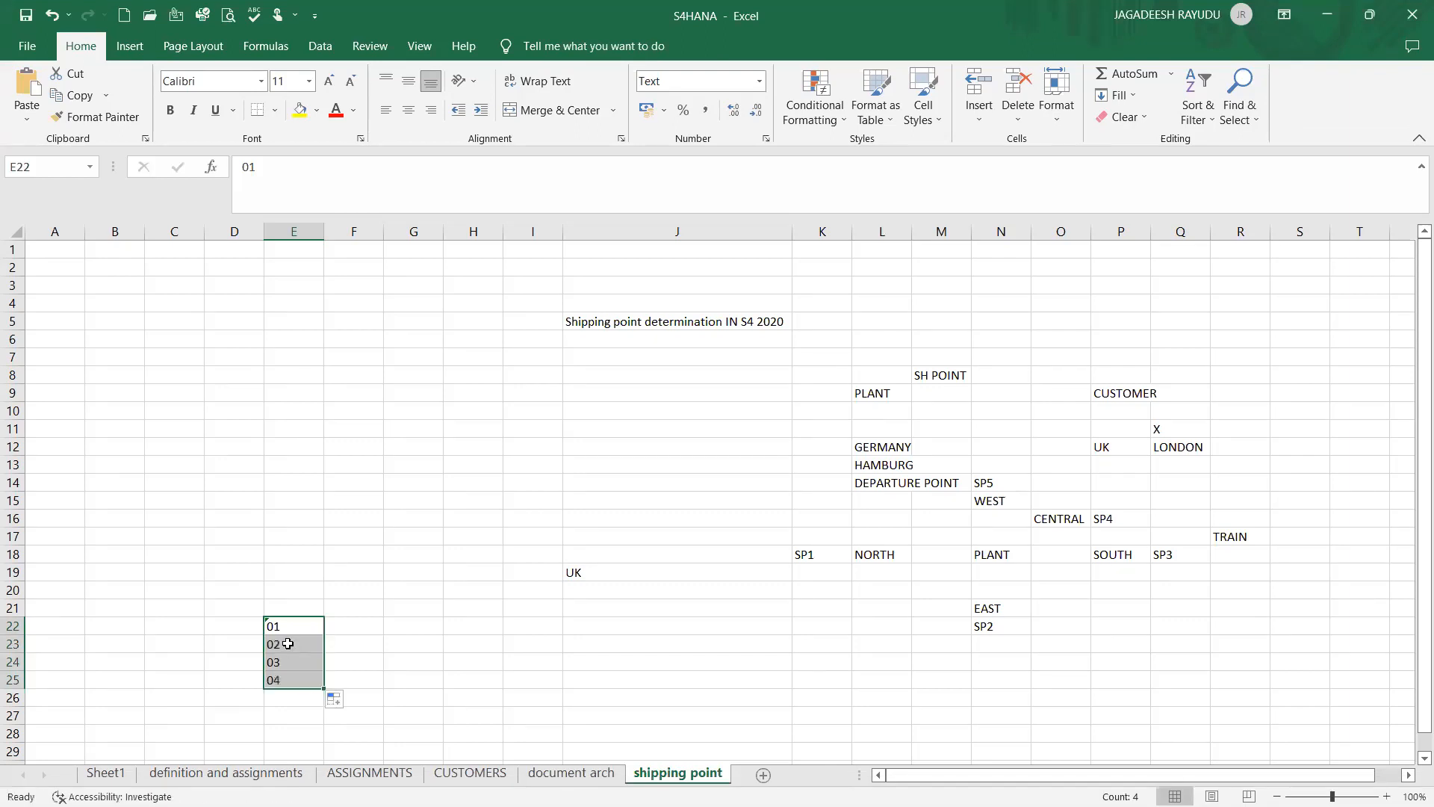
pyautogui.click(288, 644)
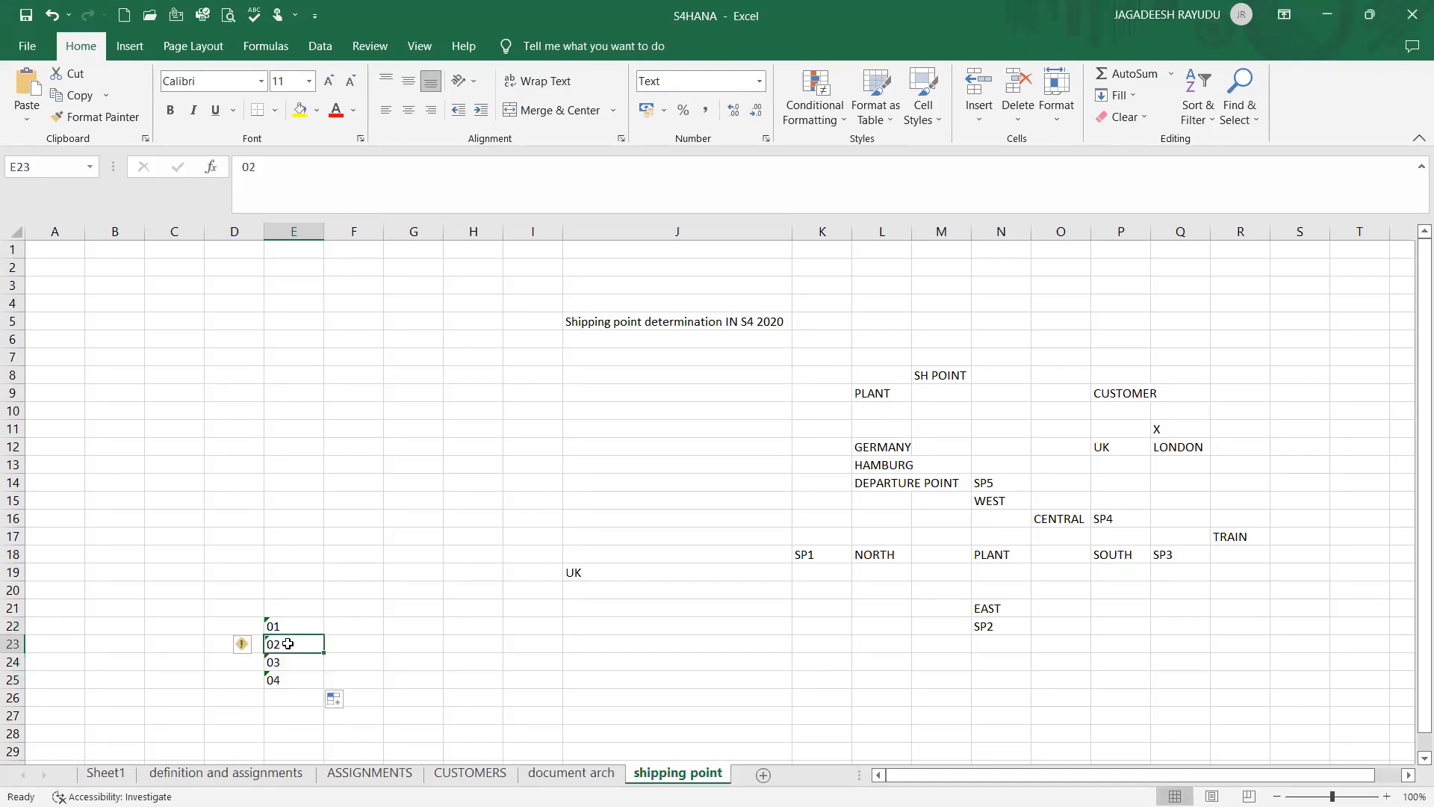
pyautogui.click(339, 619)
pyautogui.click(272, 608)
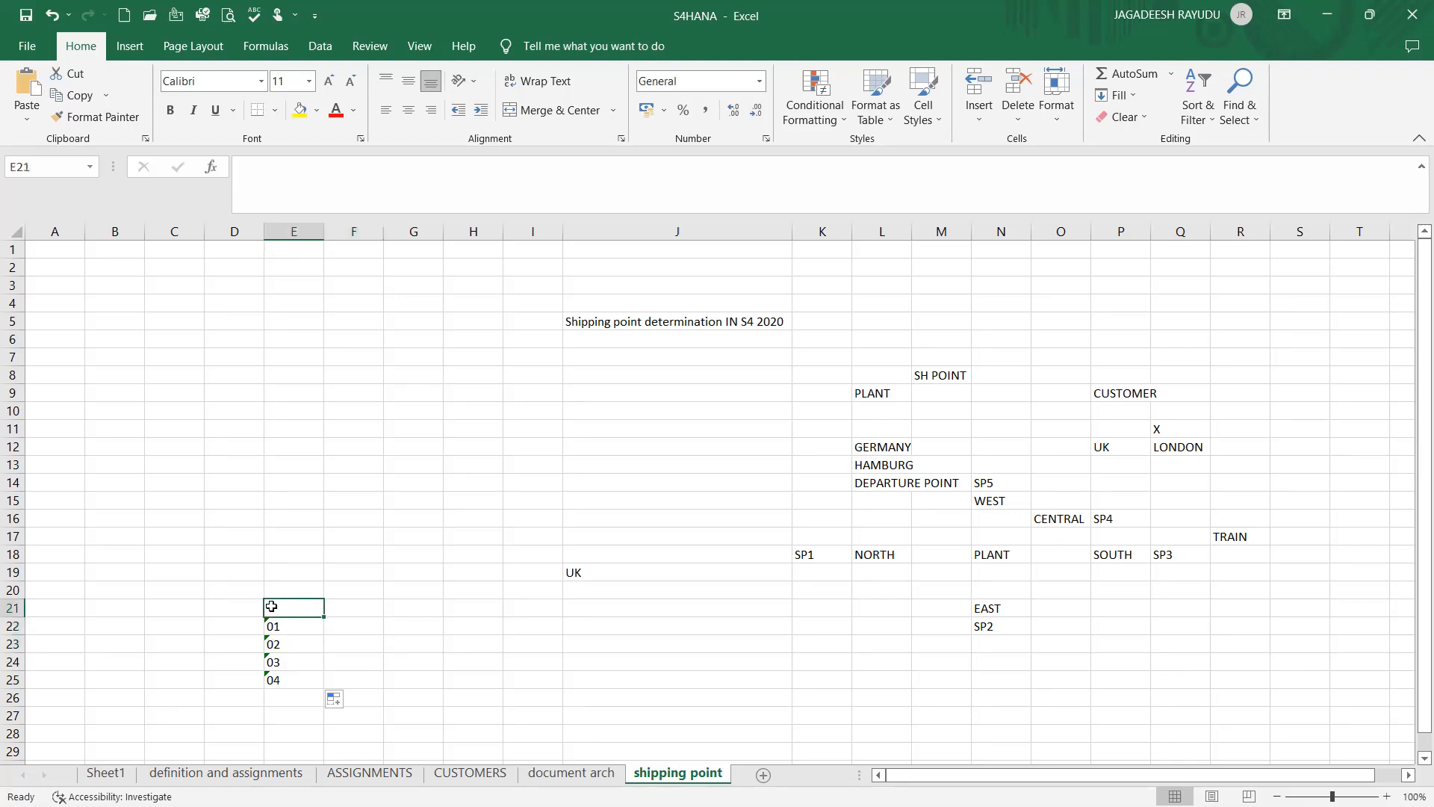
pyautogui.write('SHIPPING')
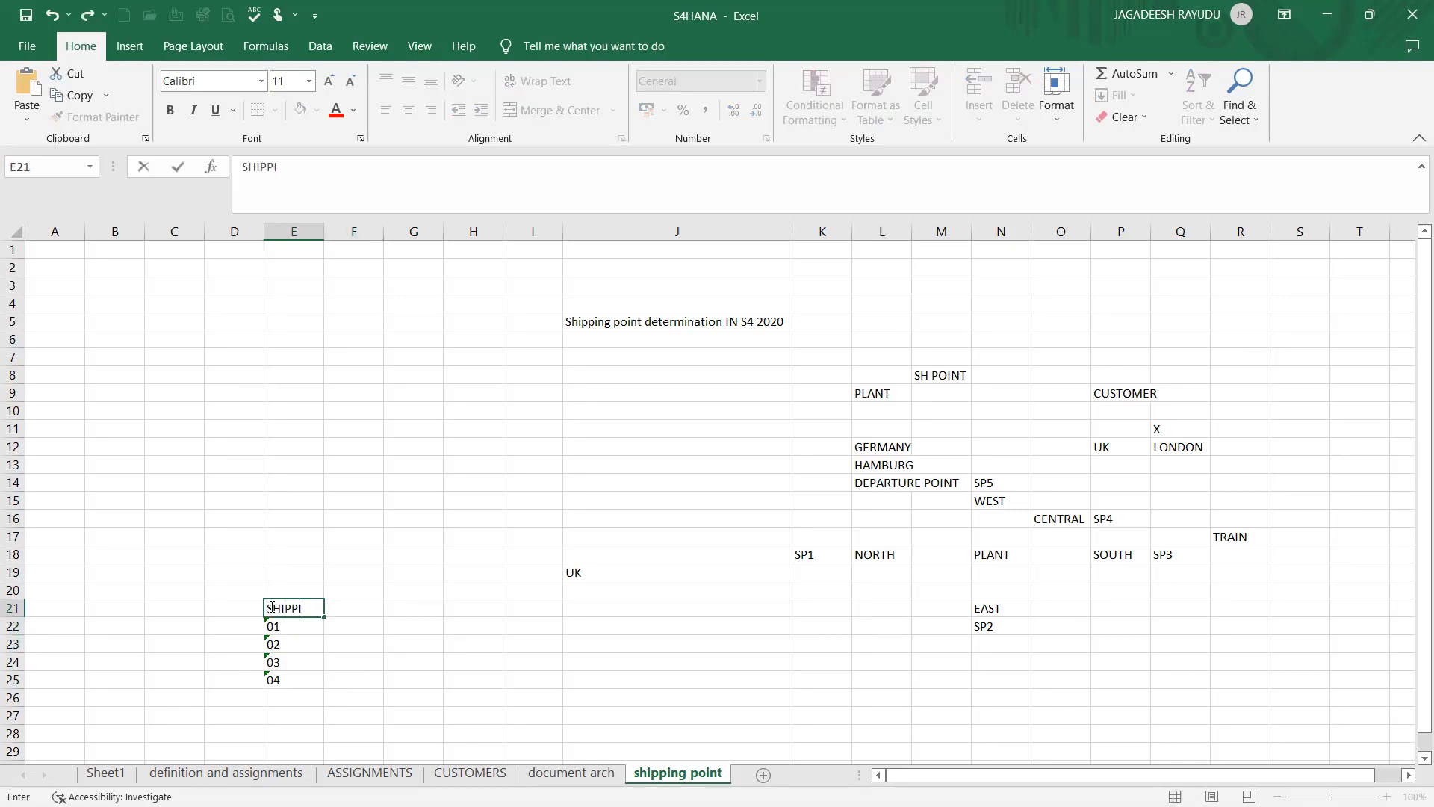
pyautogui.click(232, 626)
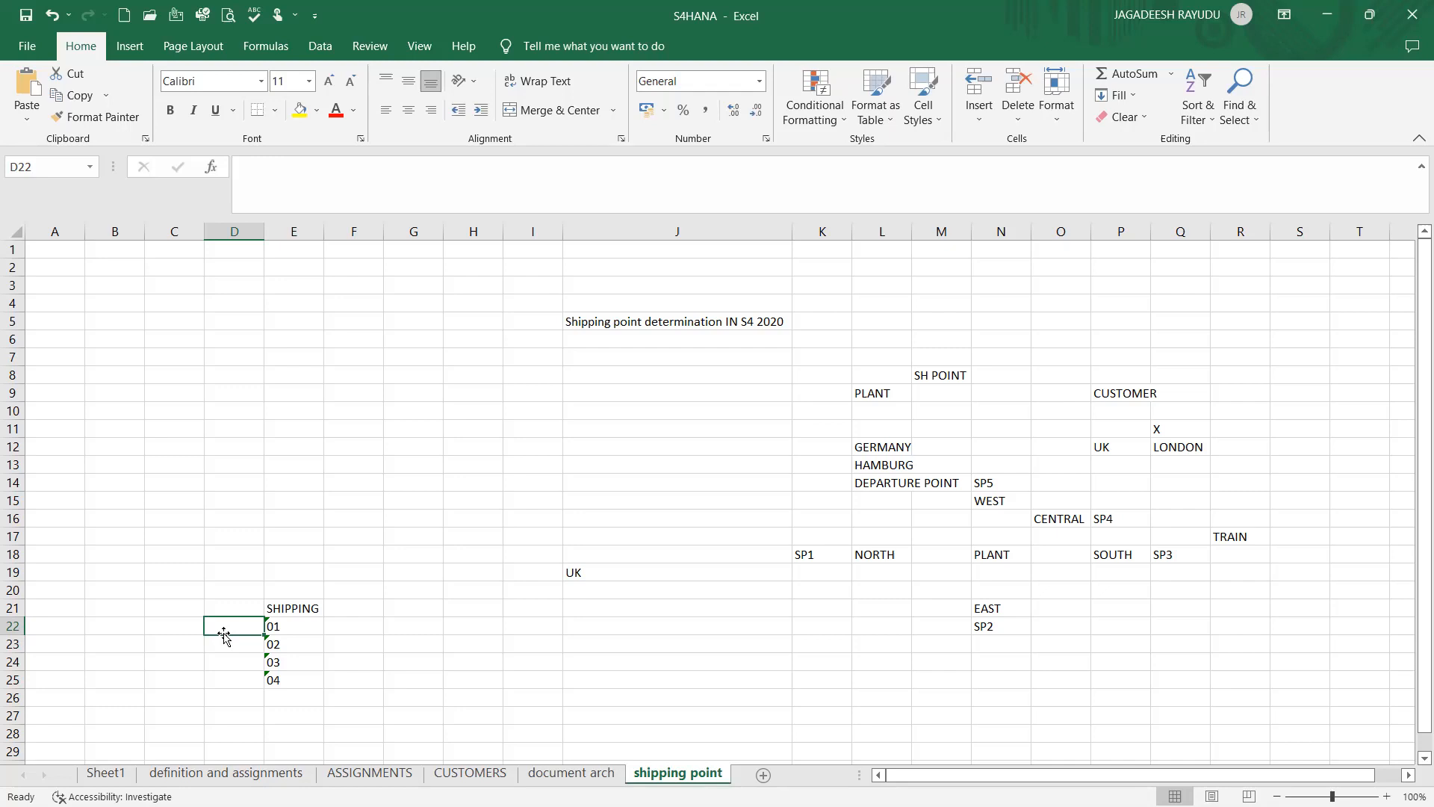
# Enter 3, 5 and 10 in cells D23 to D25 beside shipping conditions 02, 03 and 04.
pyautogui.click(225, 643)
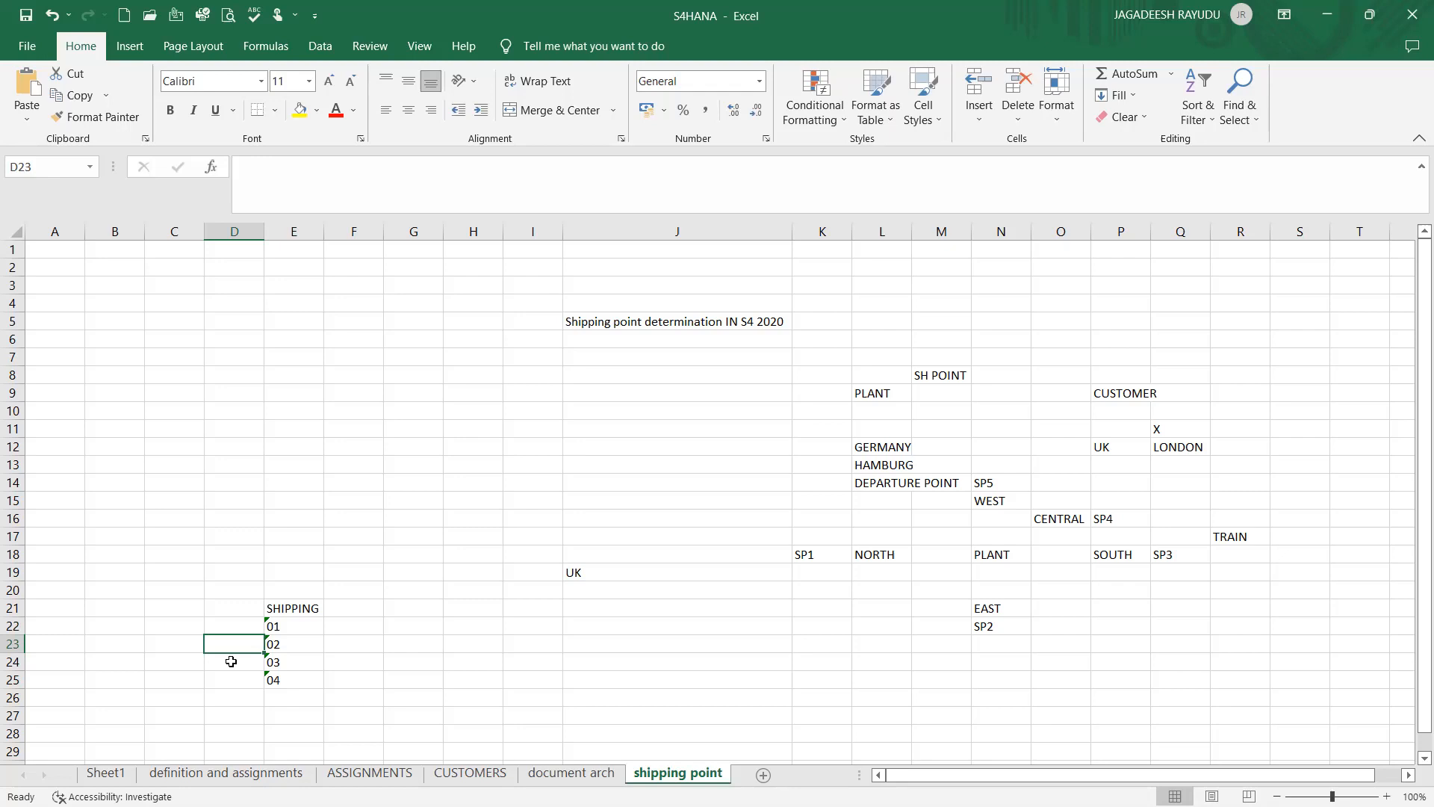
pyautogui.write('3')
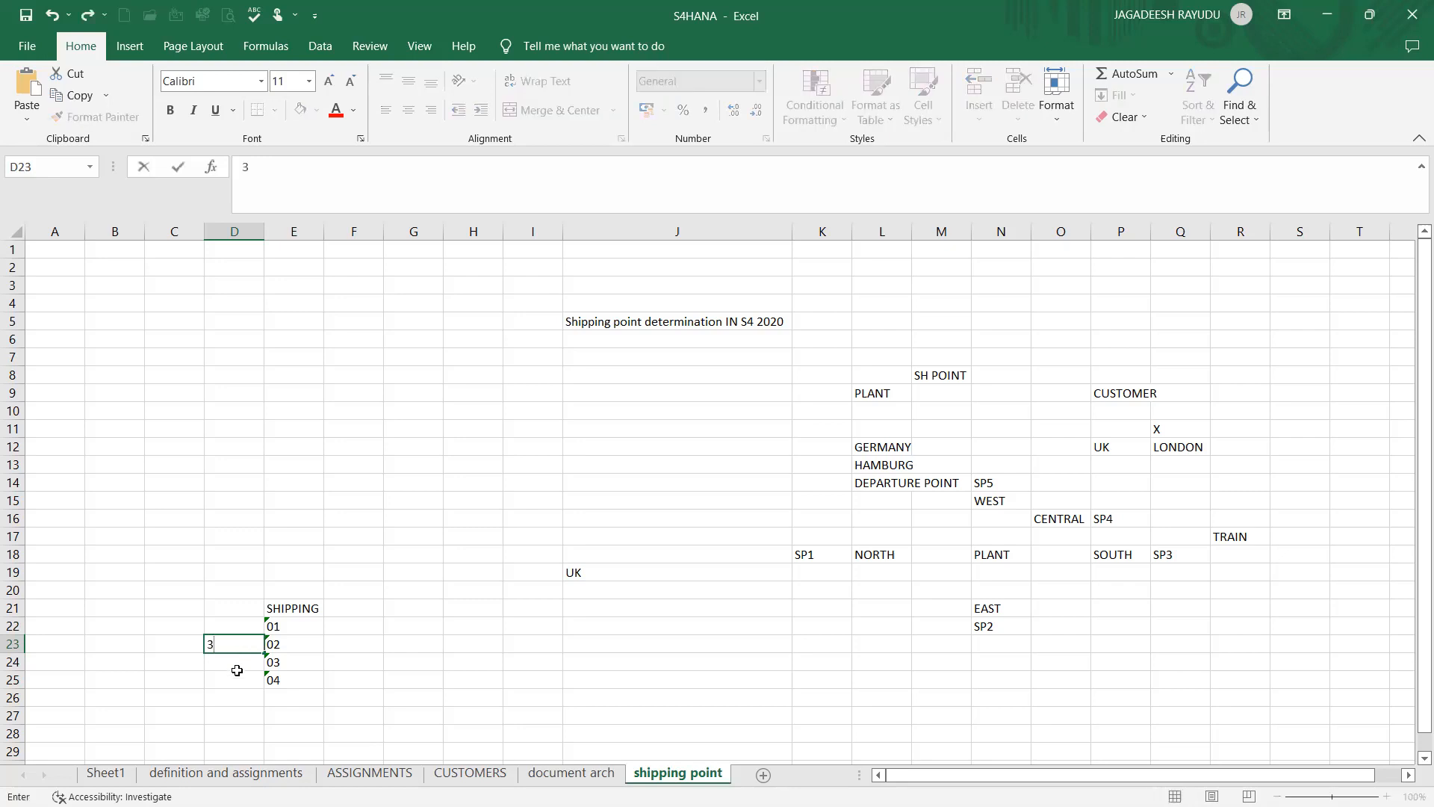
pyautogui.press('Return')
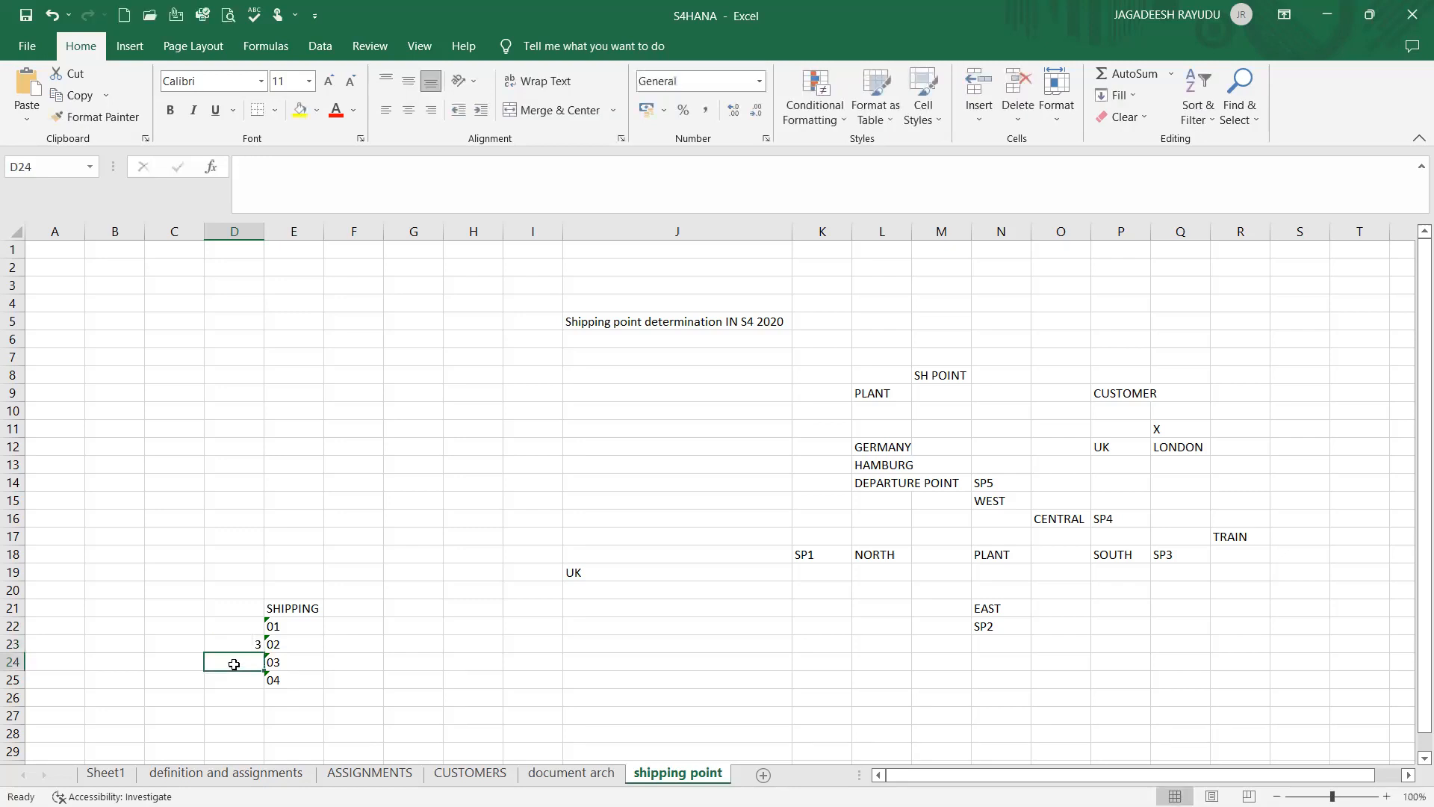
pyautogui.write('5')
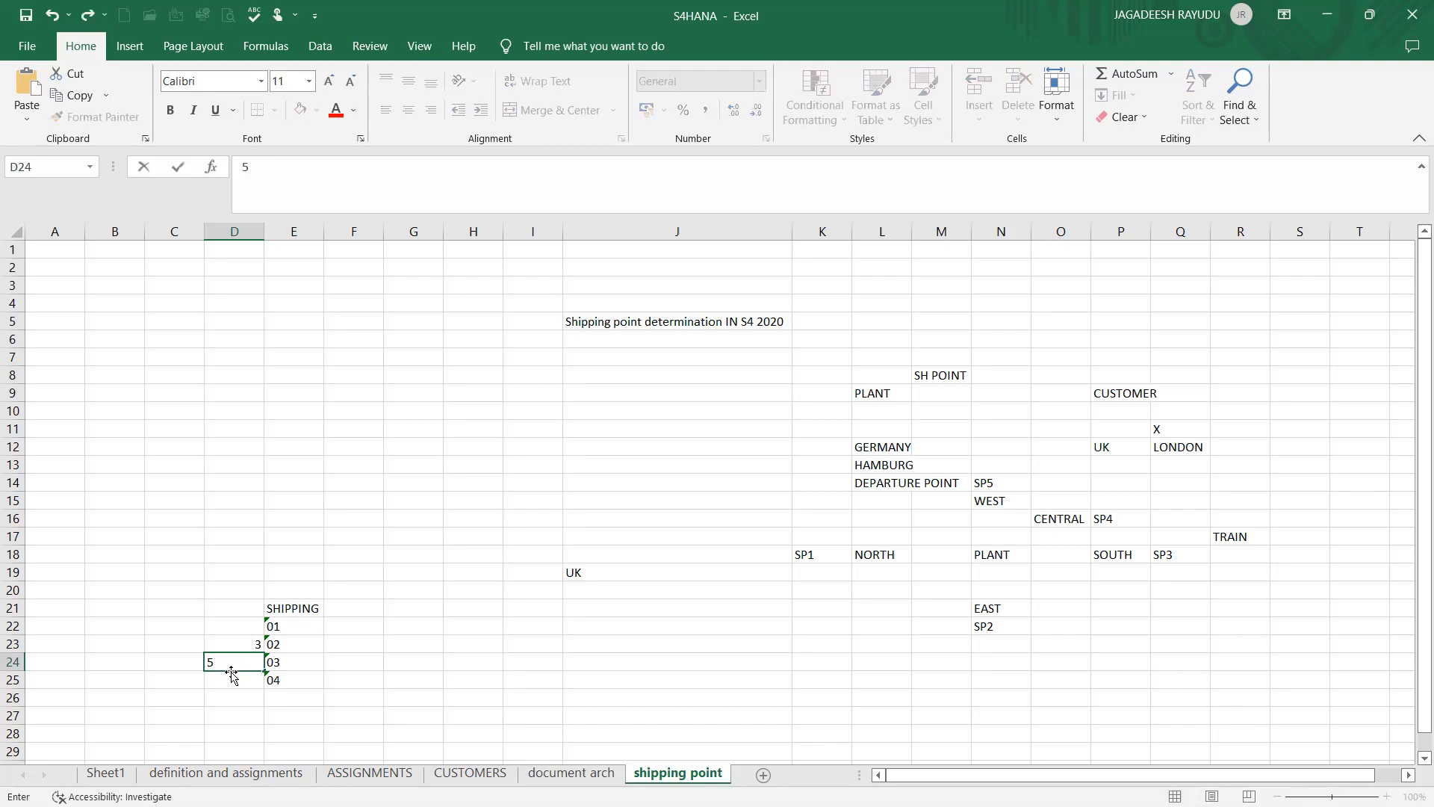
pyautogui.press('Return')
pyautogui.write('10')
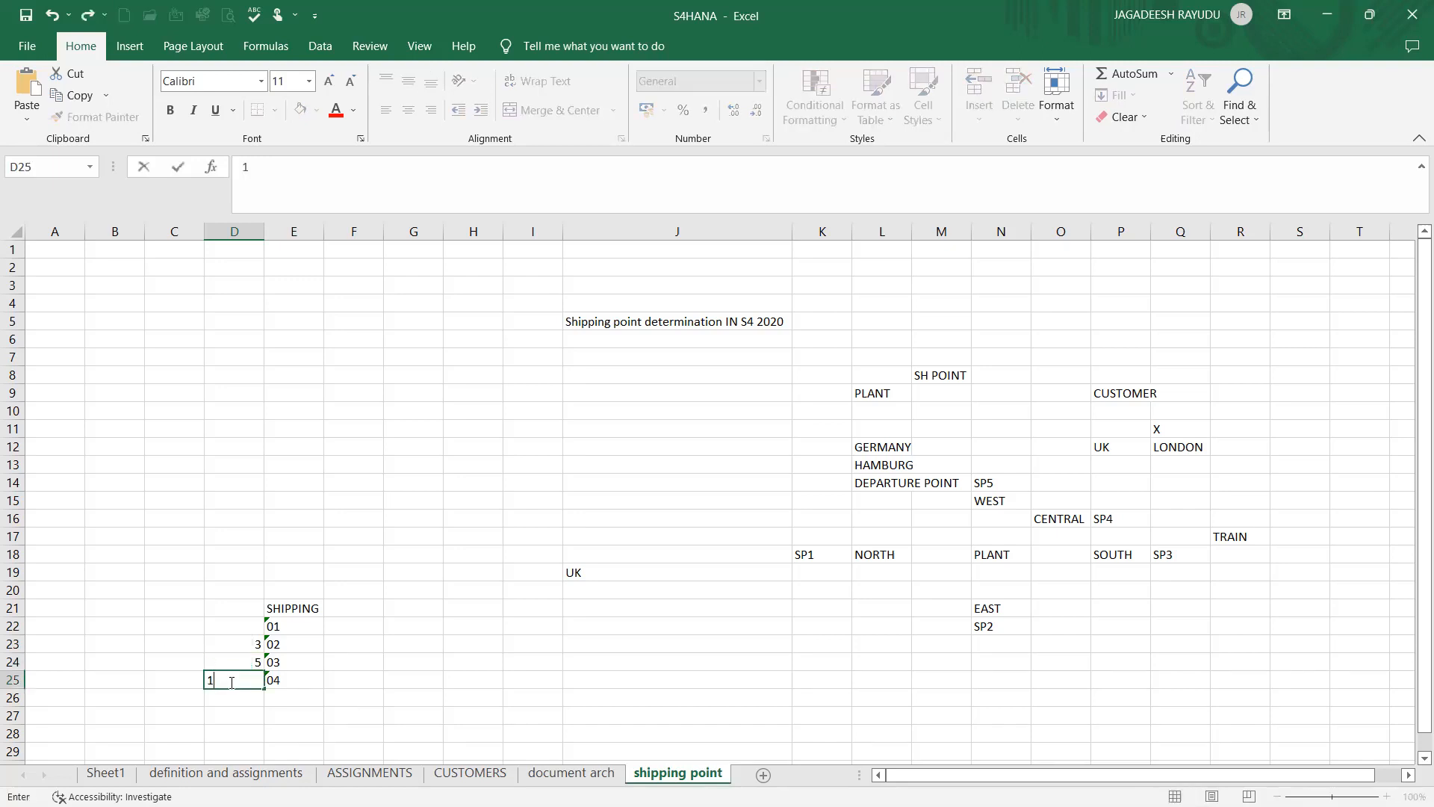
pyautogui.click(160, 676)
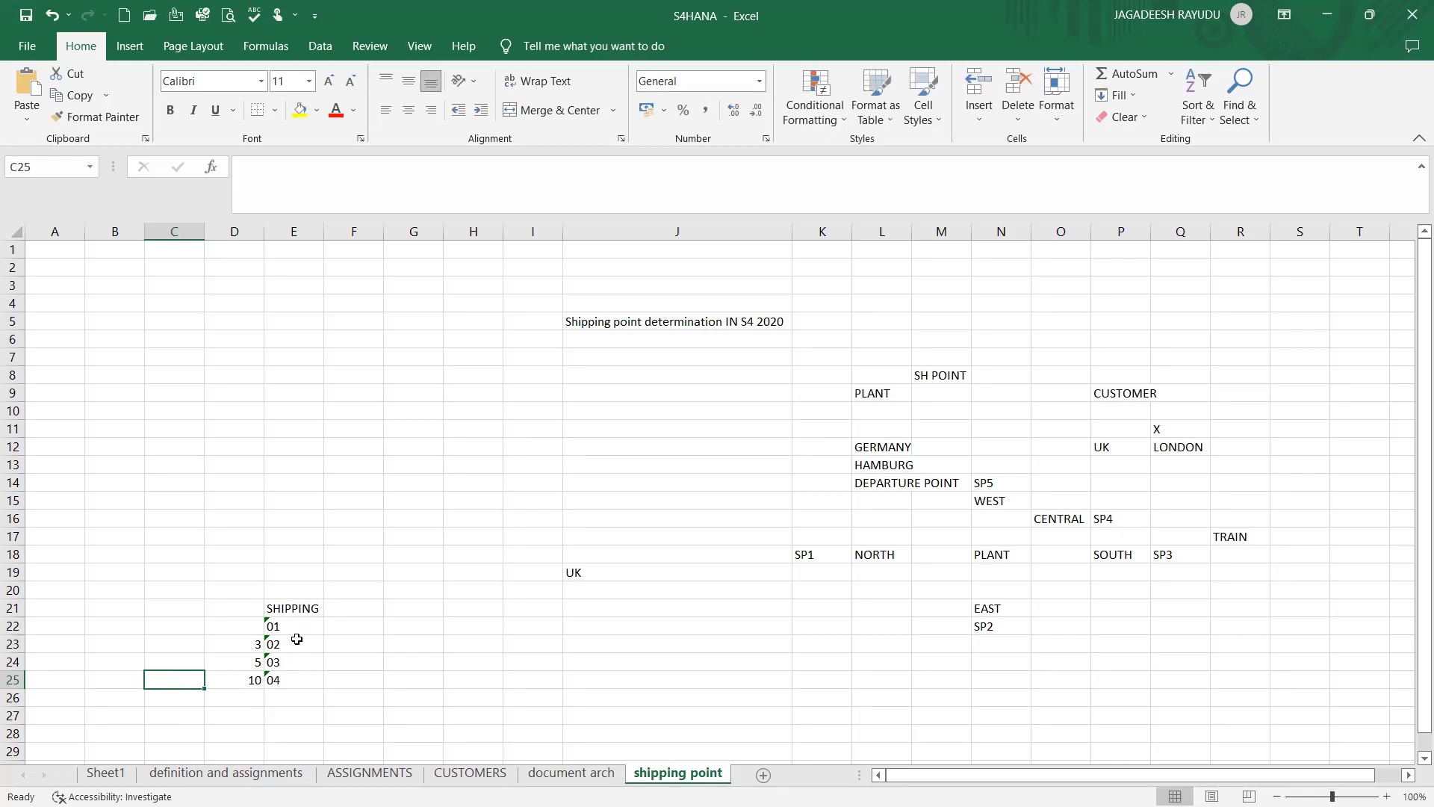
# Enter WITH 4 HOURS in cell D22 beside shipping condition 01.
pyautogui.click(237, 624)
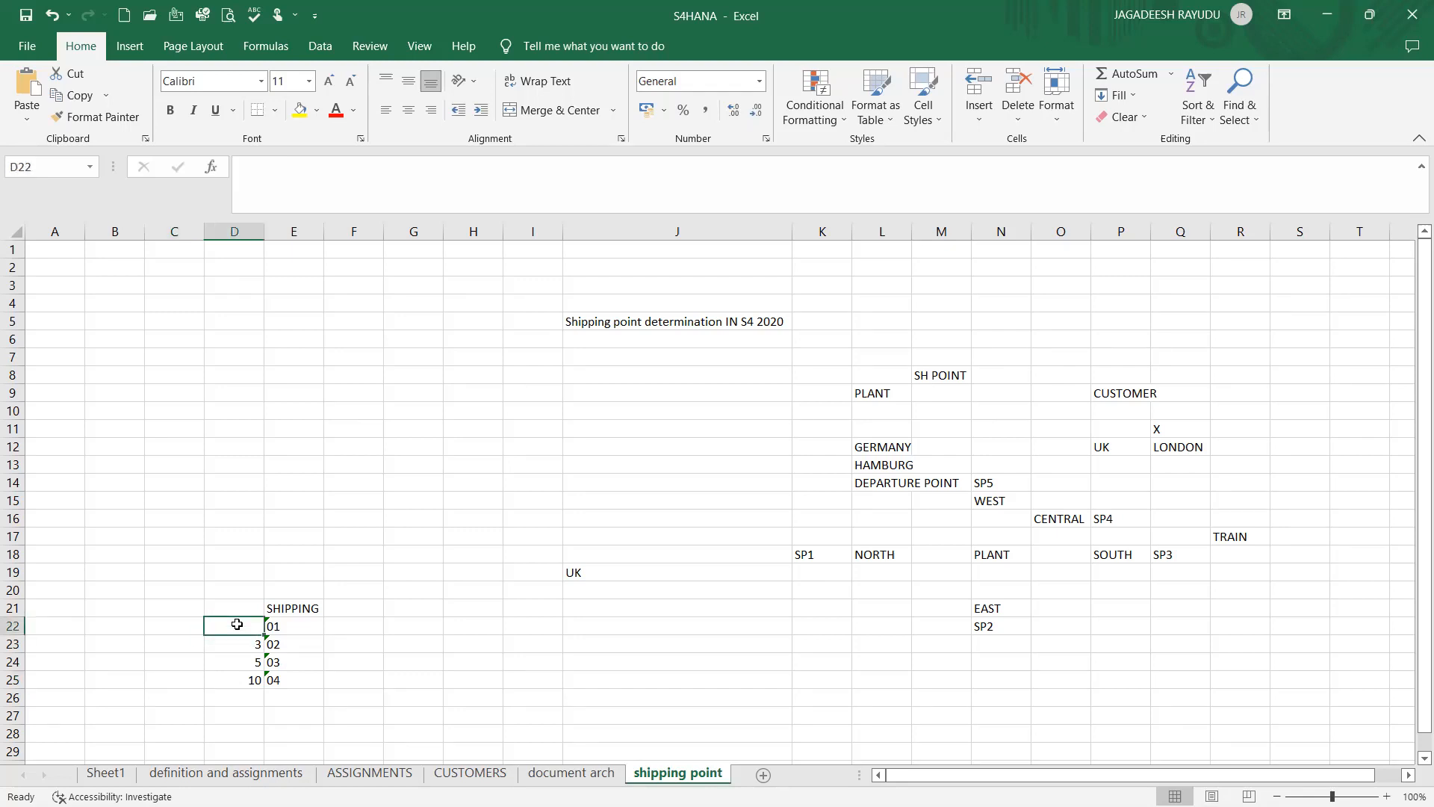
pyautogui.write('WITH 4 HOURS')
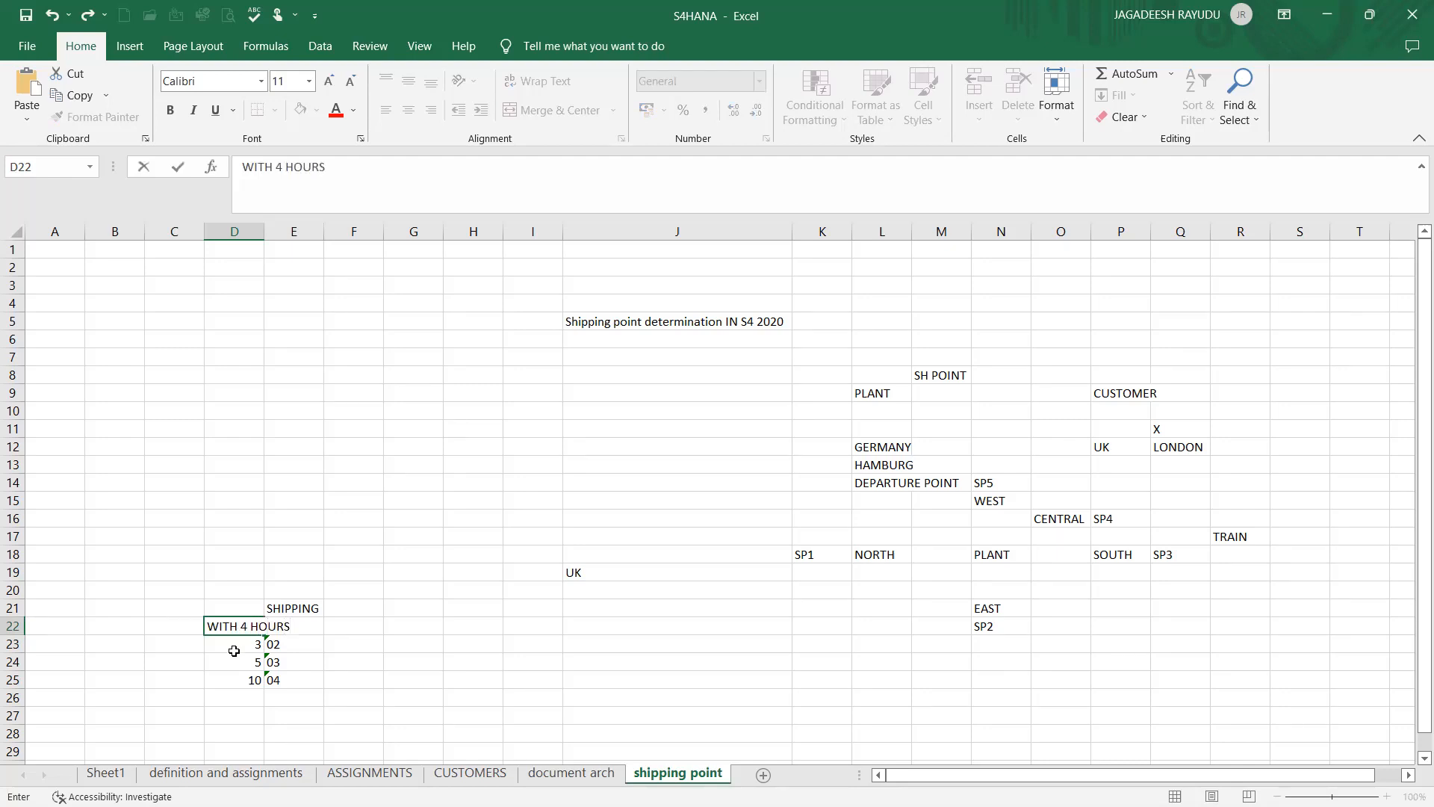
pyautogui.press('Return')
# Try to enter 0001 in cell F22 next to shipping condition 01.
pyautogui.click(289, 626)
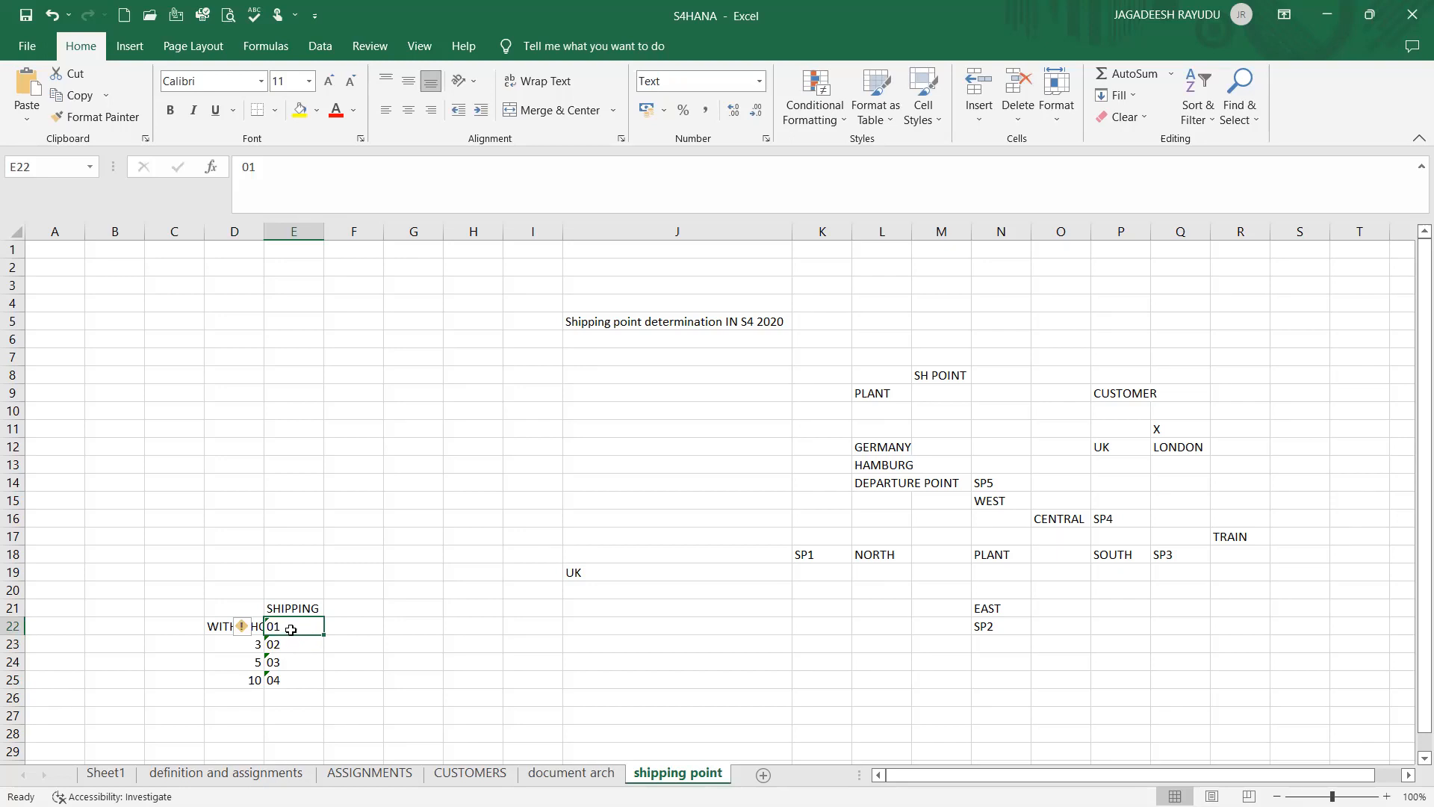
pyautogui.click(354, 628)
pyautogui.write('0')
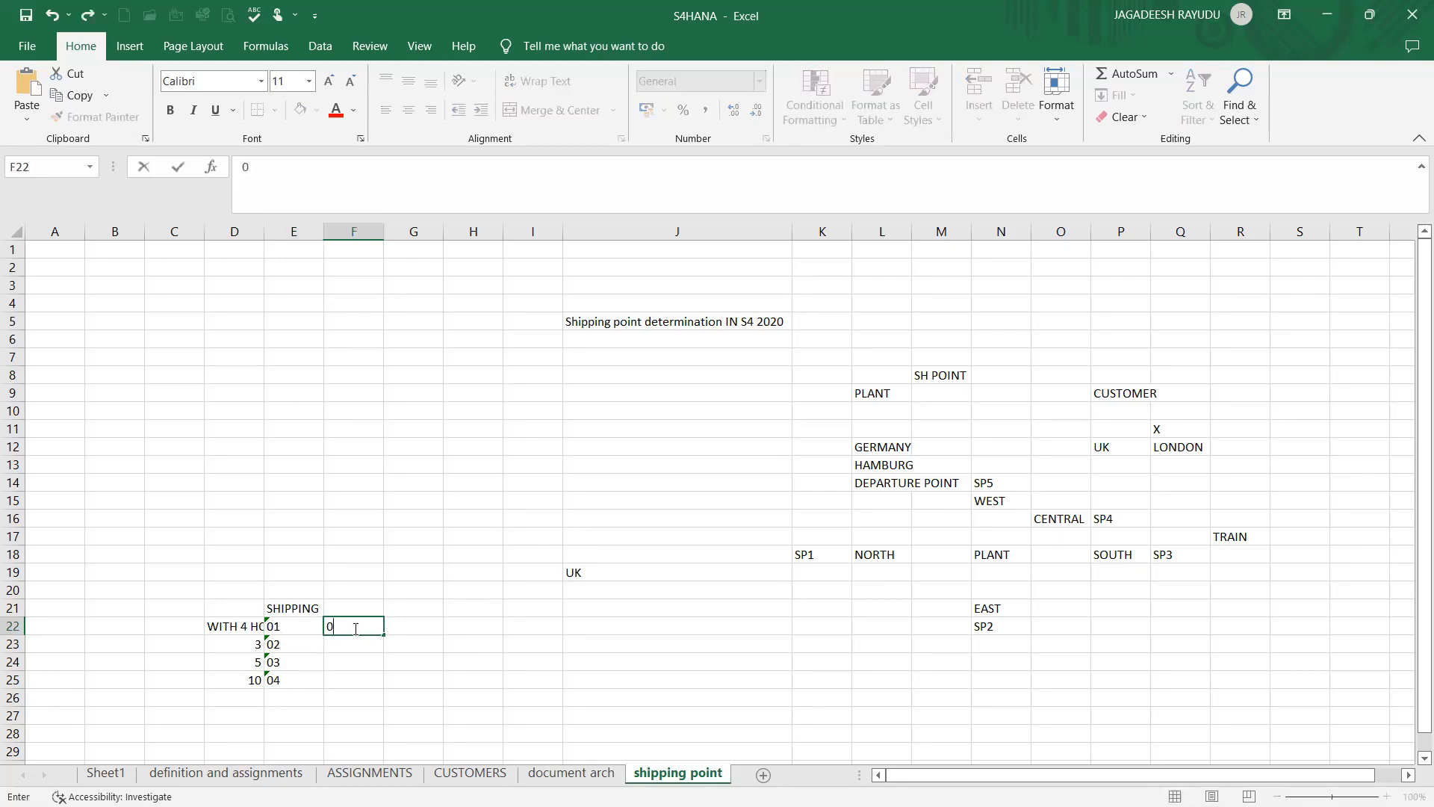
pyautogui.write('001')
pyautogui.press('Return')
pyautogui.press('Up')
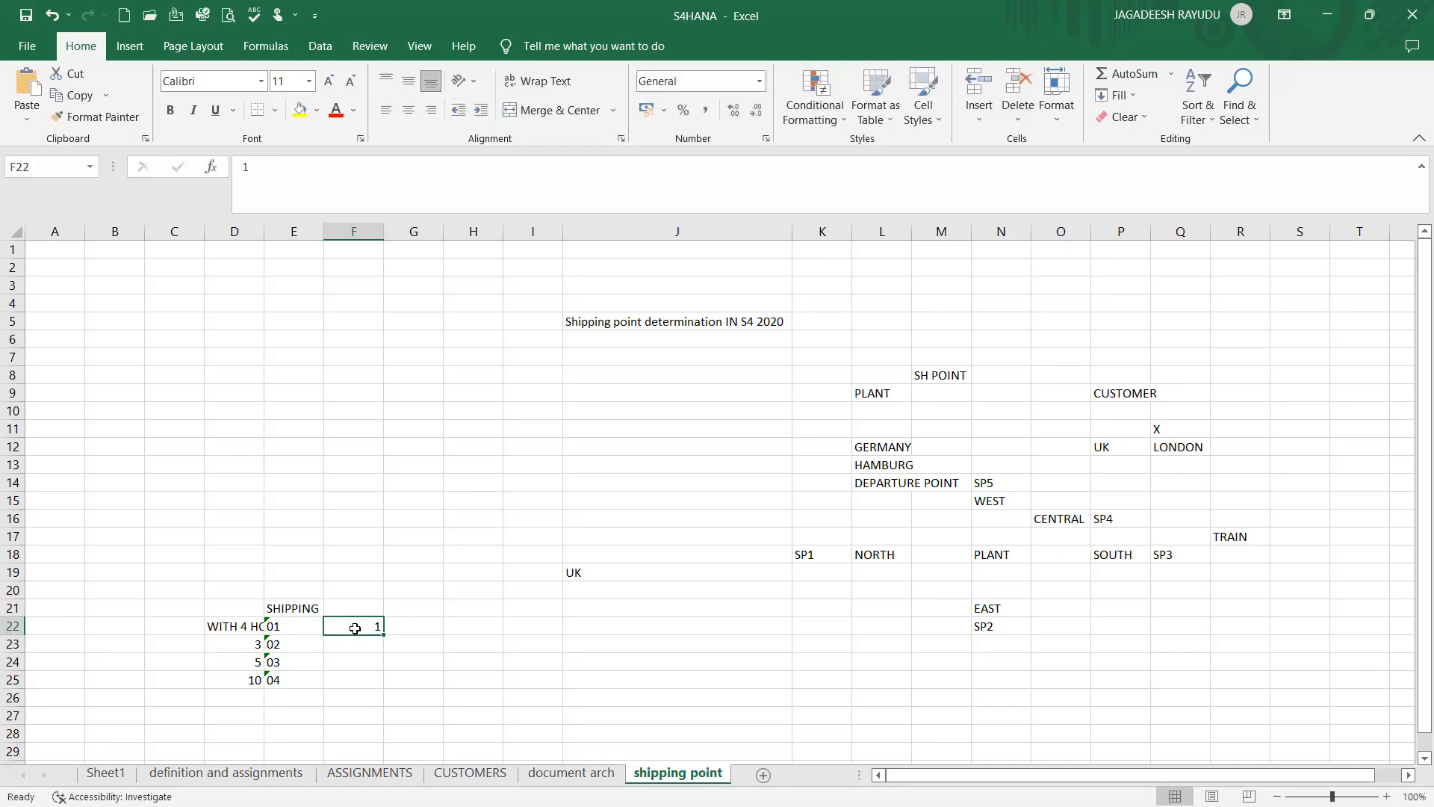
# Copy the text-formatted cell E22 into F22 and replace the copied value with 0100.
pyautogui.click(289, 630)
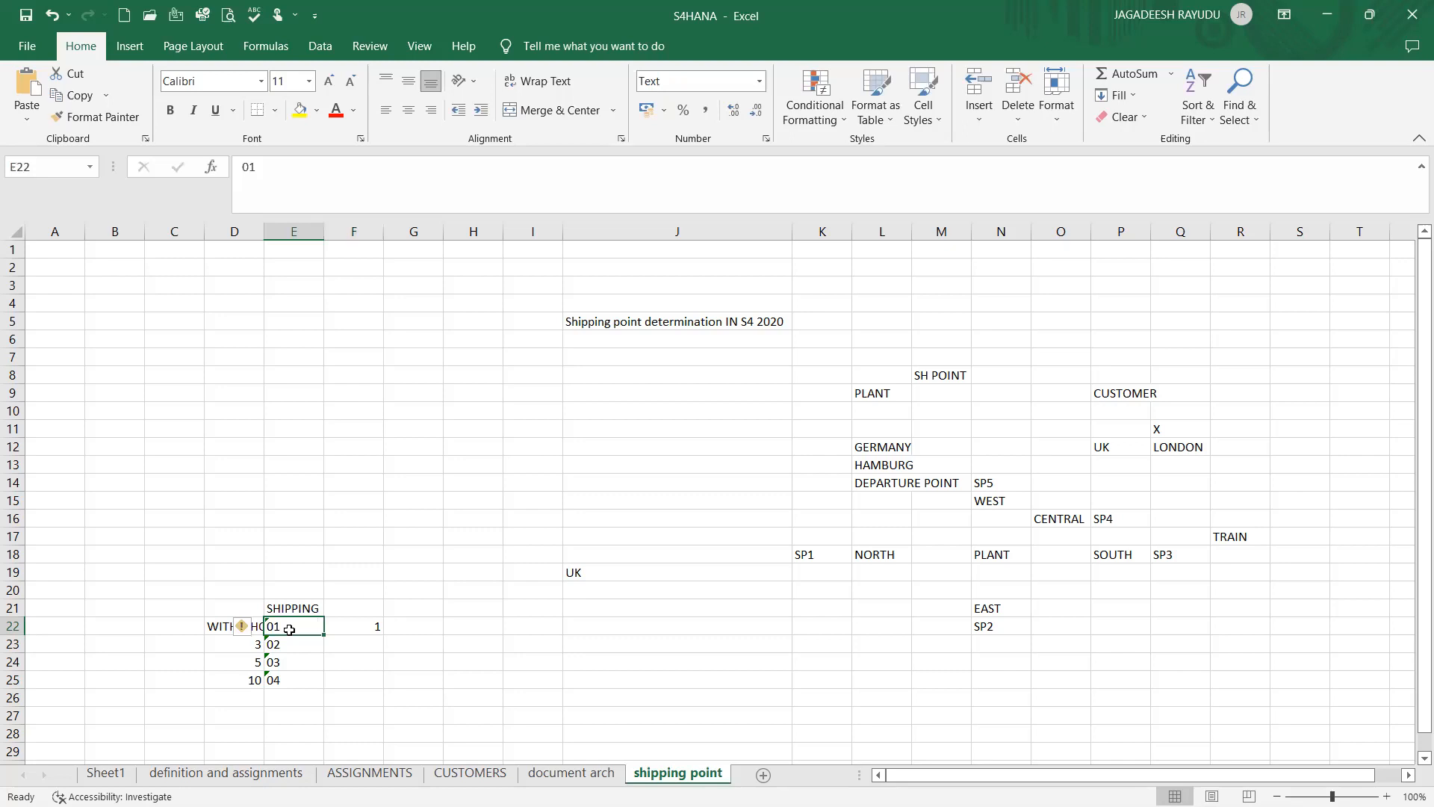
pyautogui.hotkey('ctrl', 'c')
pyautogui.press('Right')
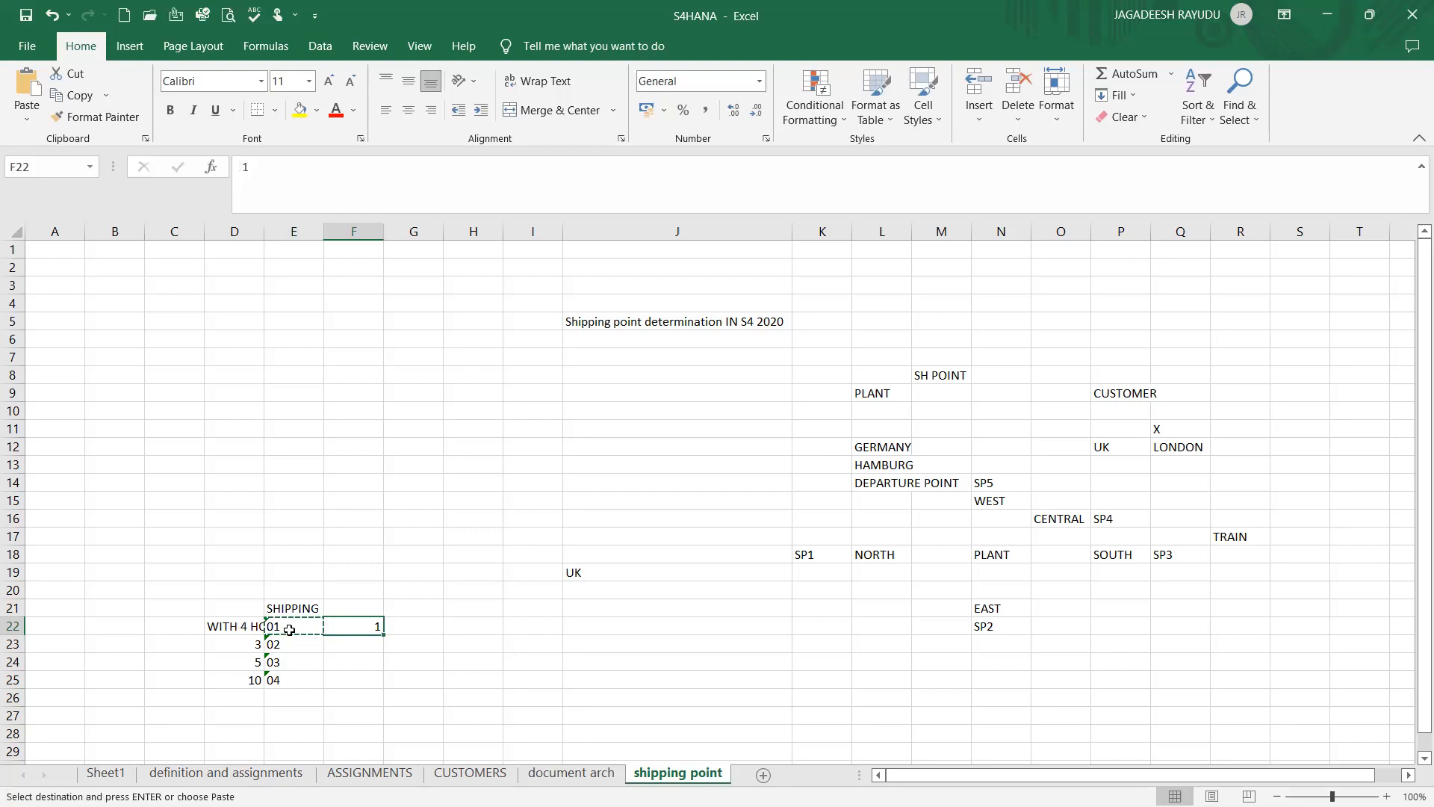
pyautogui.hotkey('ctrl', 'v')
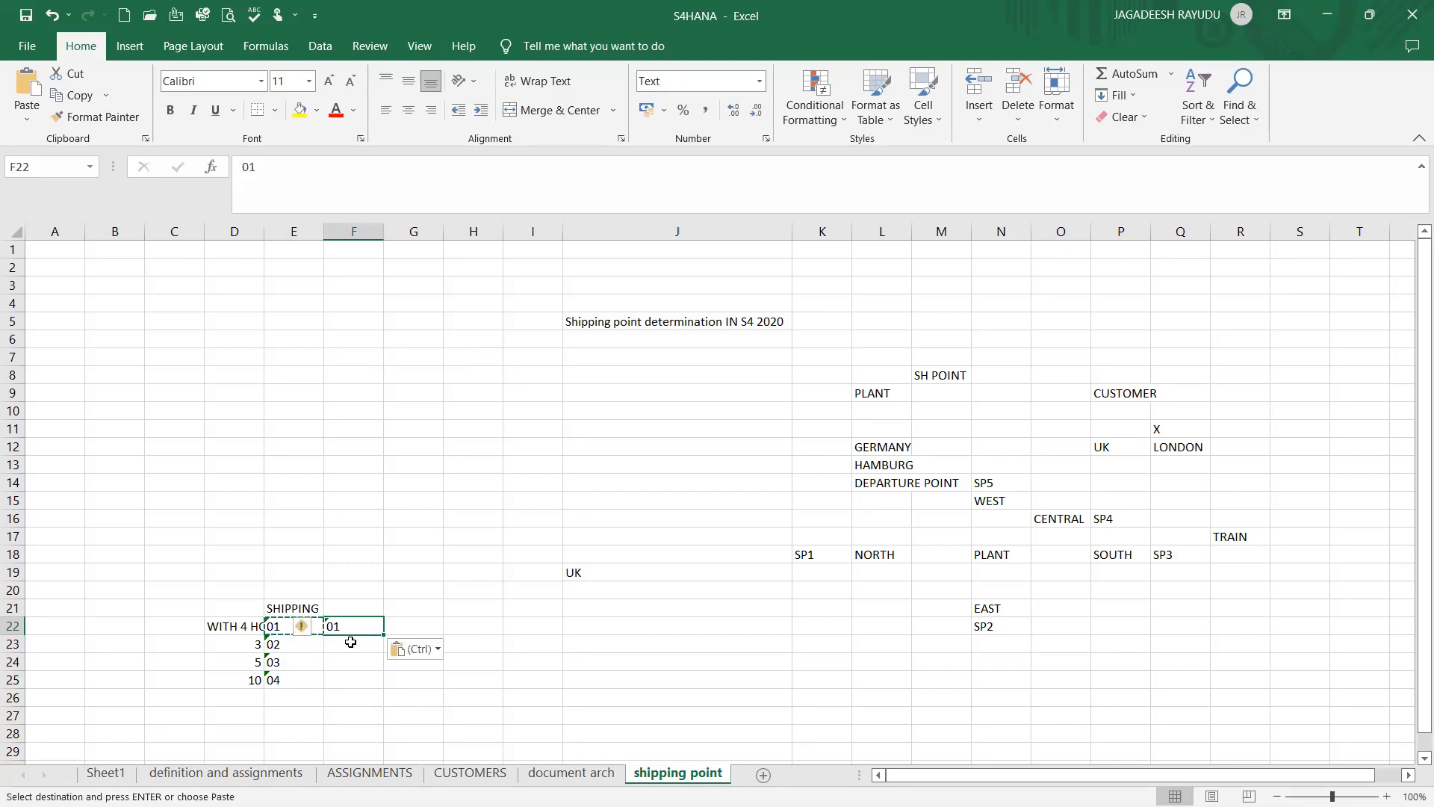
pyautogui.write('0100')
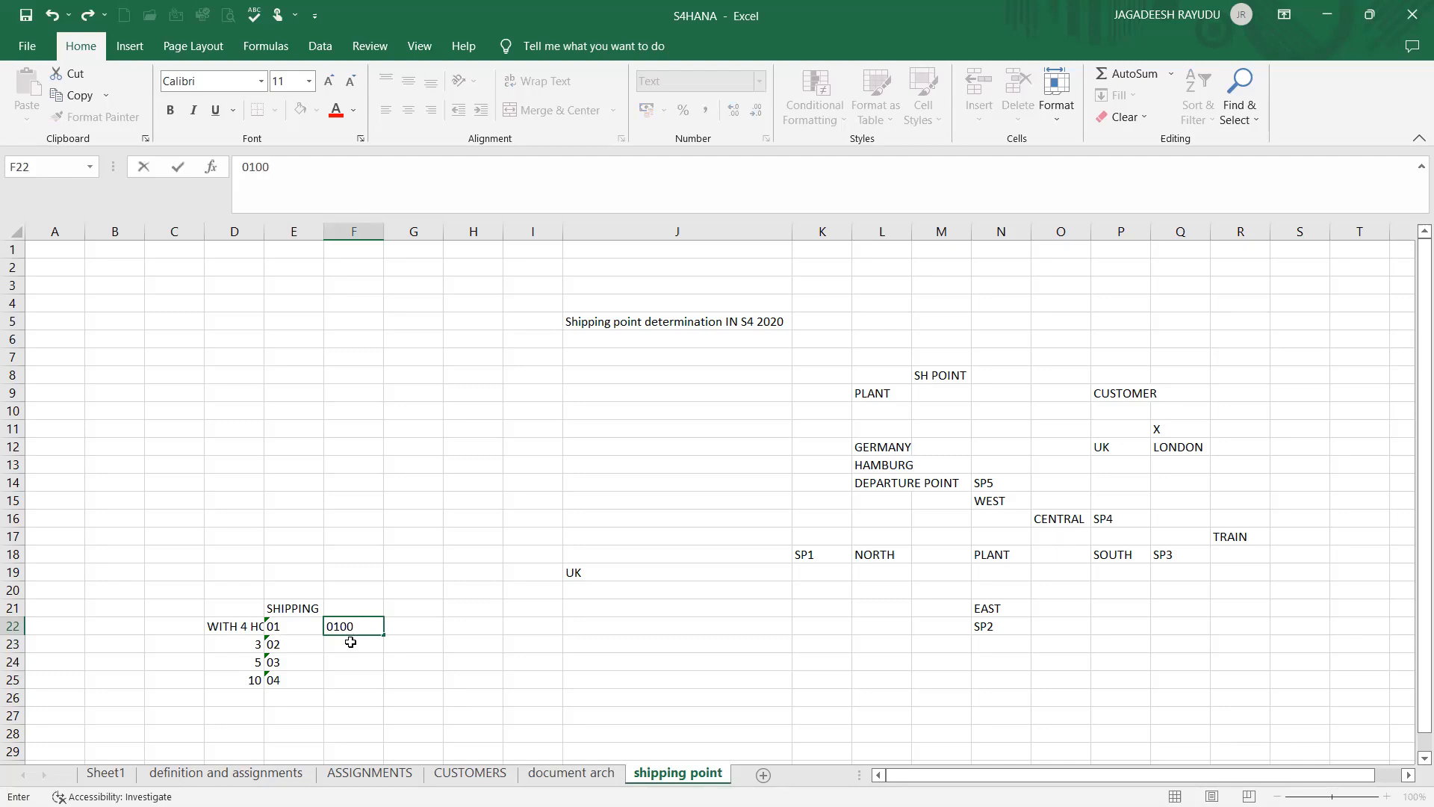
pyautogui.press('Return')
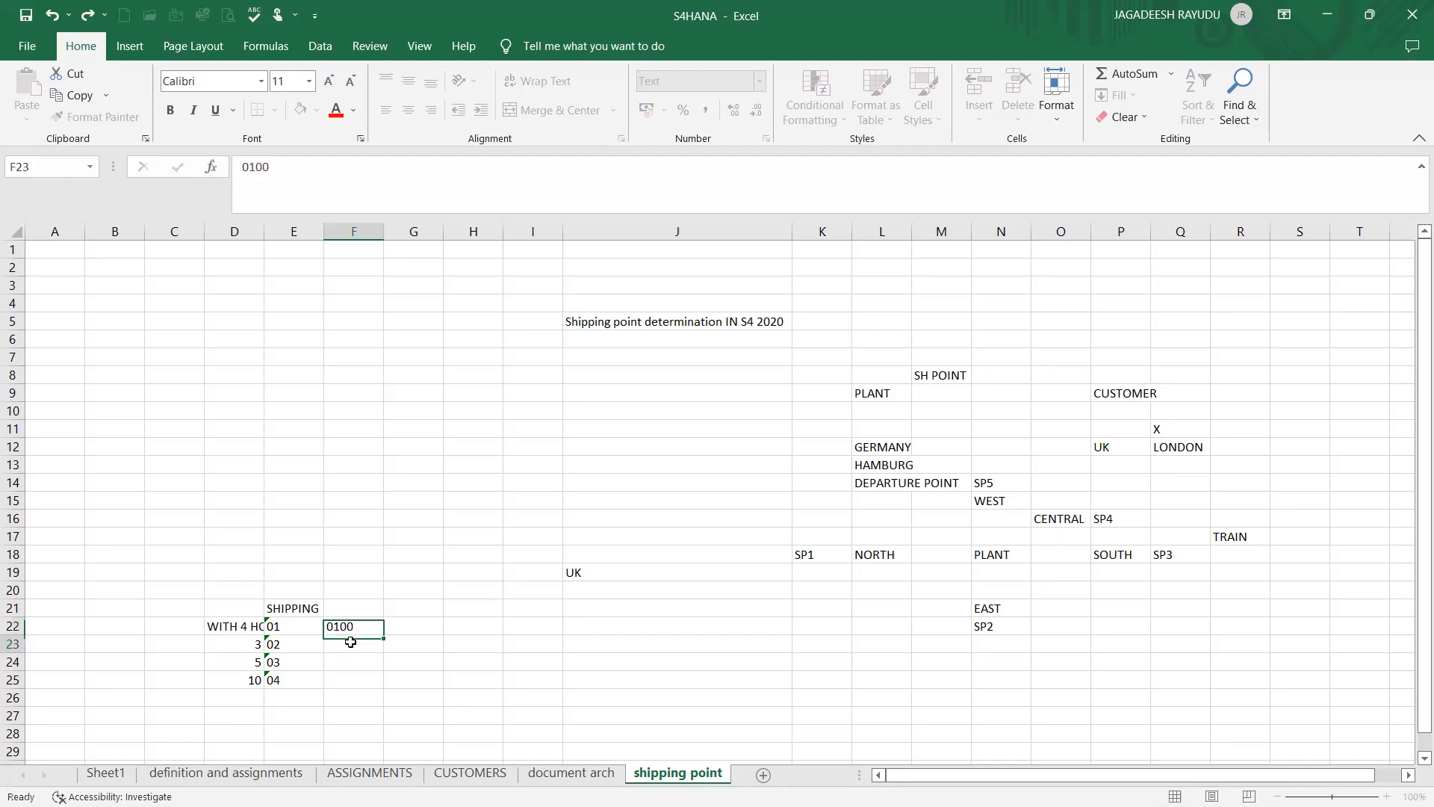
# Fill the 0100 value in F22 down as a series through F25, giving 0101, 0102 and 0103.
pyautogui.click(351, 625)
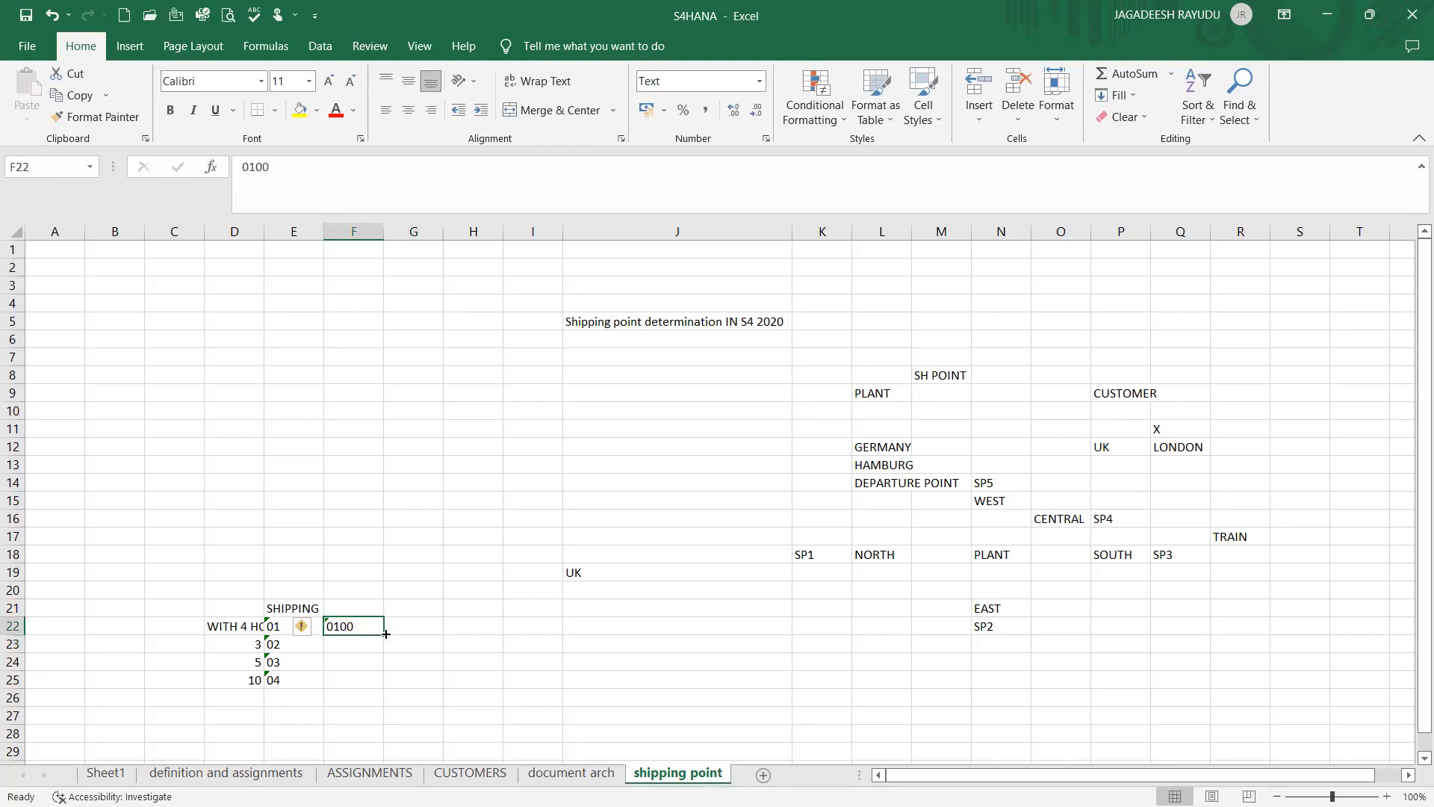
pyautogui.moveTo(384, 633); pyautogui.dragTo(381, 682)
pyautogui.click(337, 627)
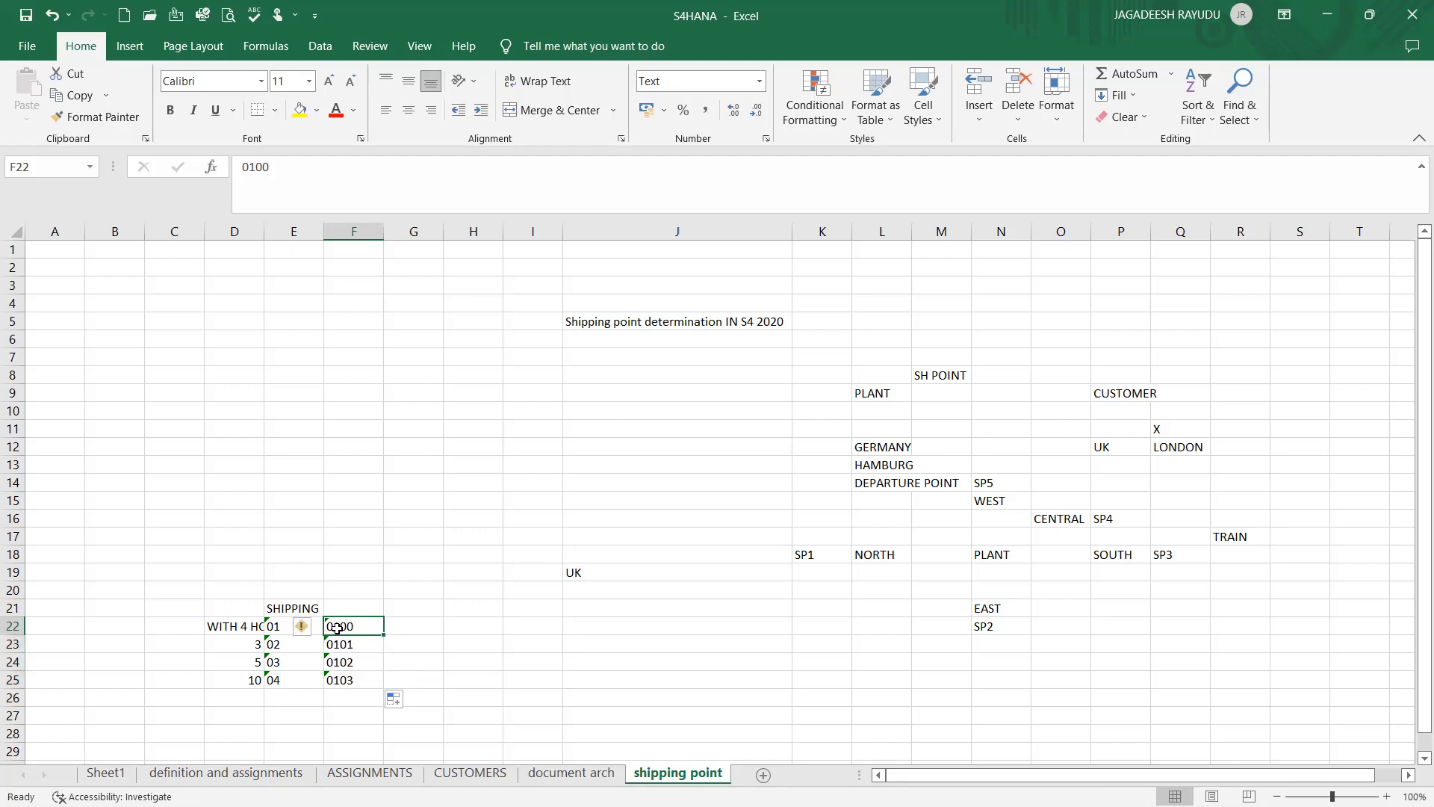
# Autofit the width of column D so the WITH 4 HOURS text fits.
pyautogui.click(252, 629)
pyautogui.click(351, 626)
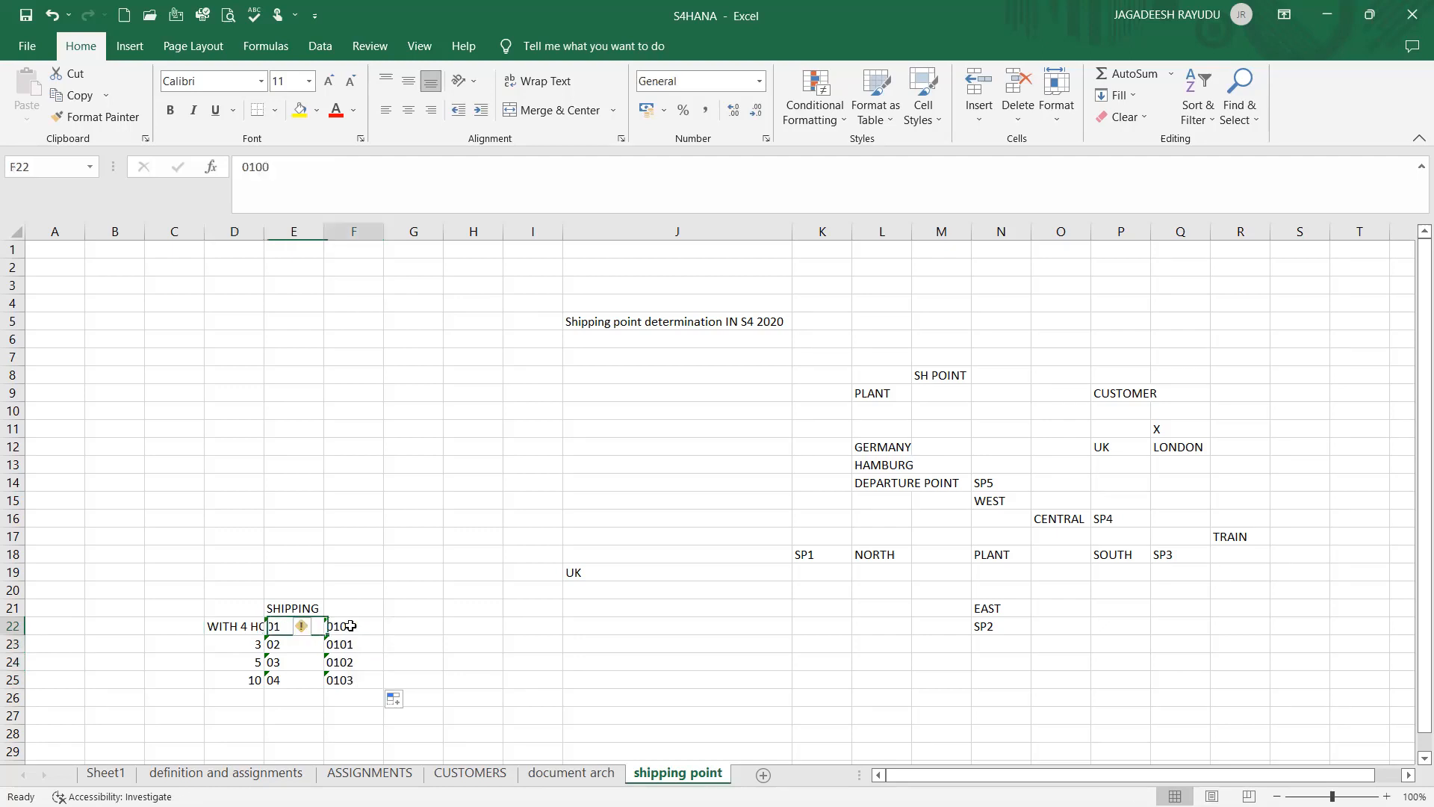
pyautogui.doubleClick(264, 231)
pyautogui.click(314, 626)
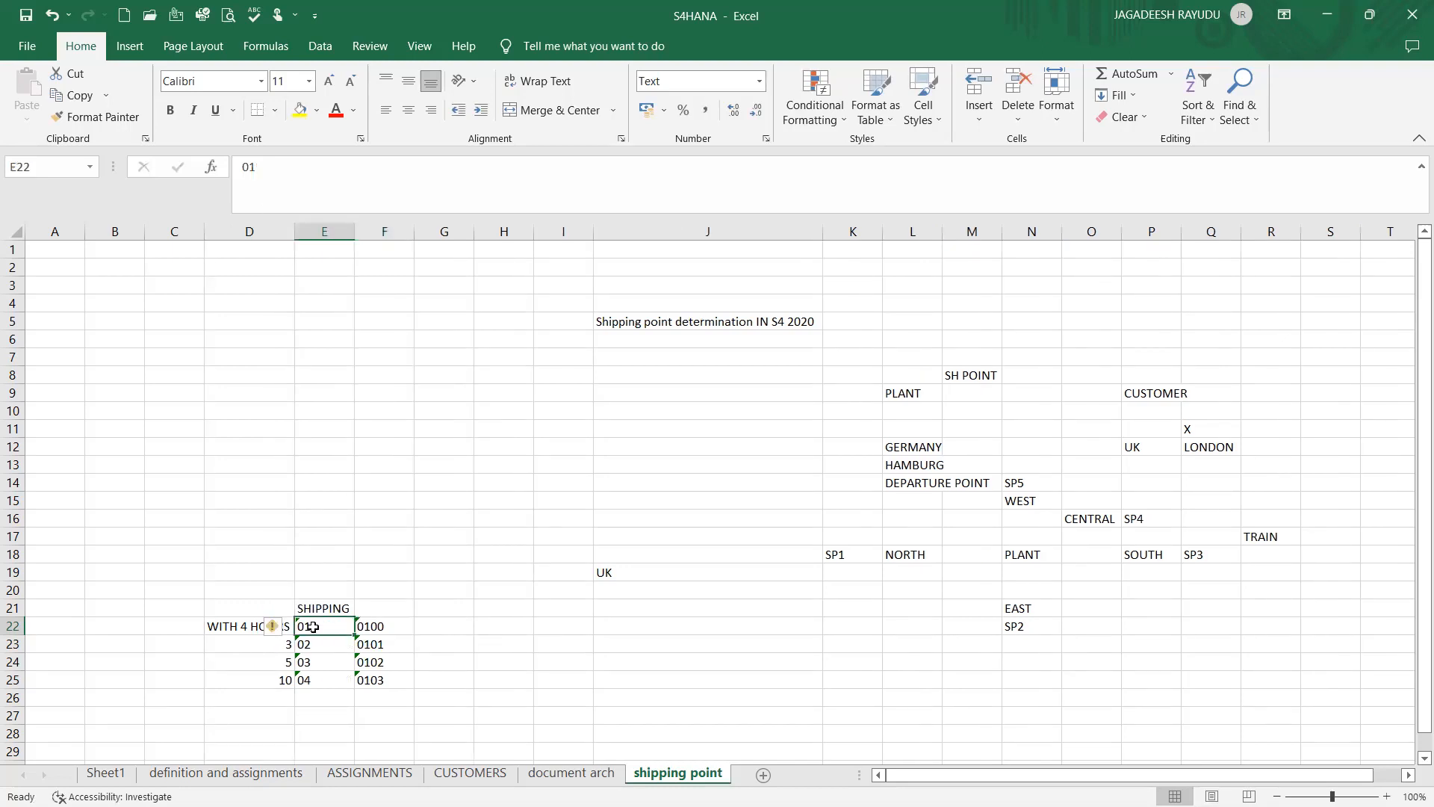
pyautogui.click(383, 629)
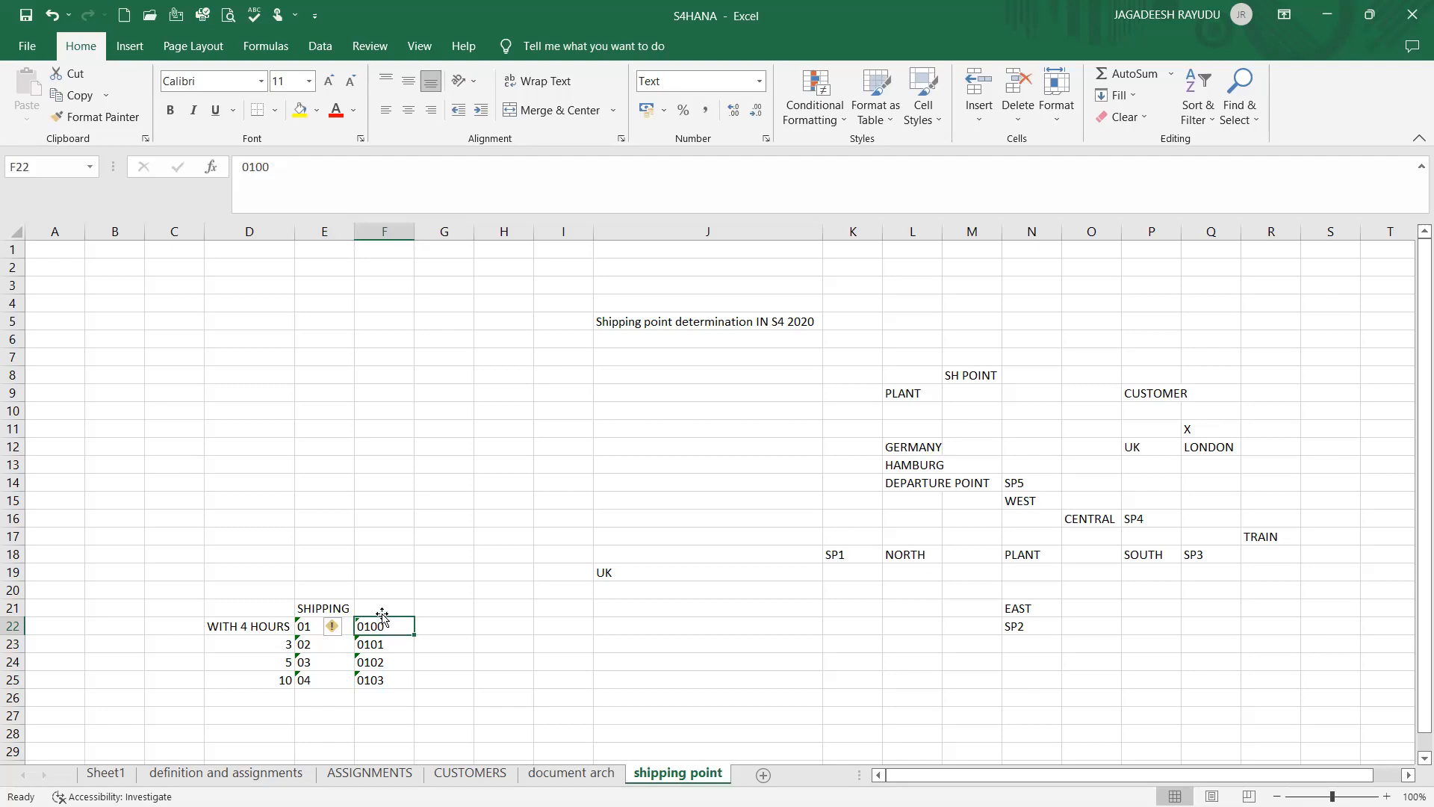
pyautogui.click(262, 355)
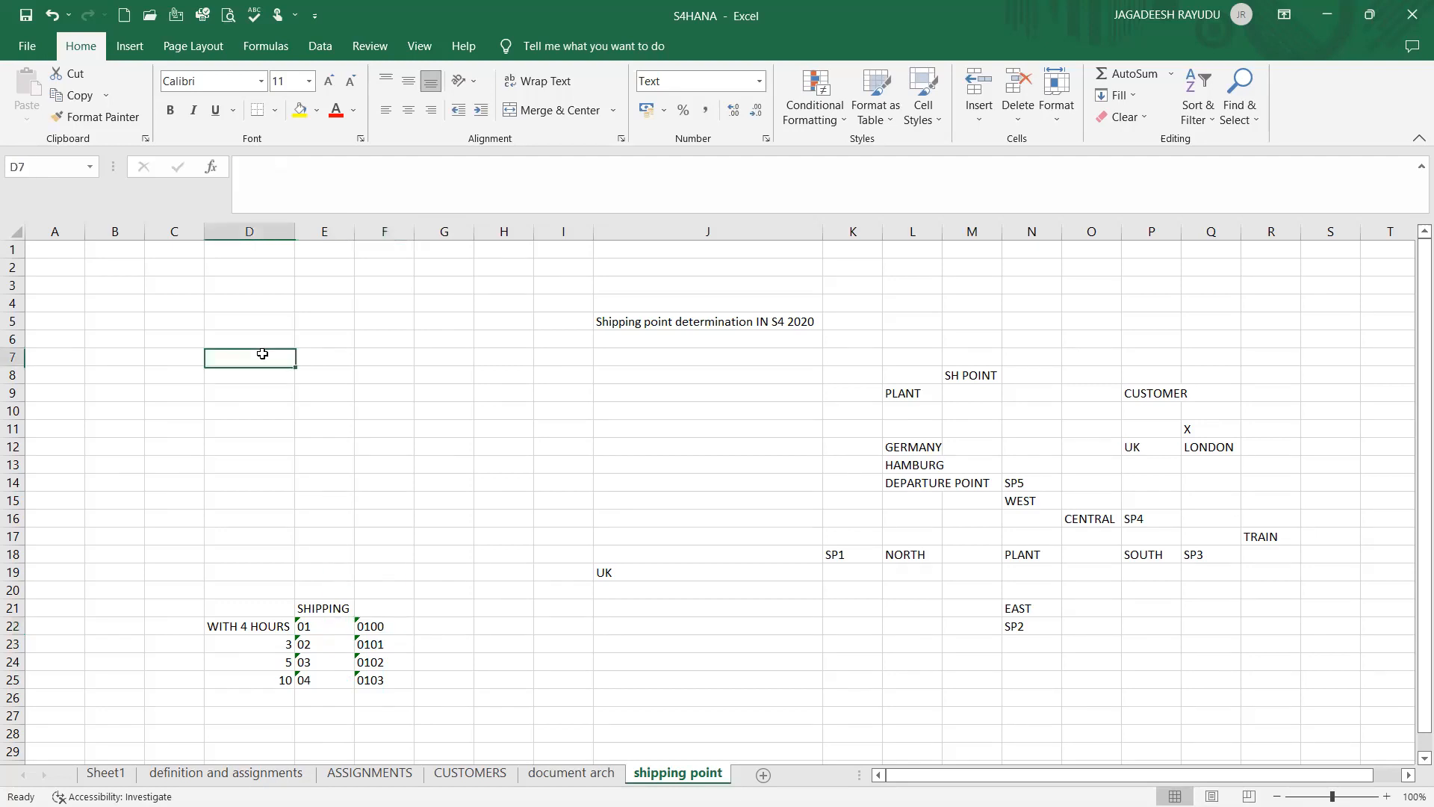
pyautogui.click(349, 426)
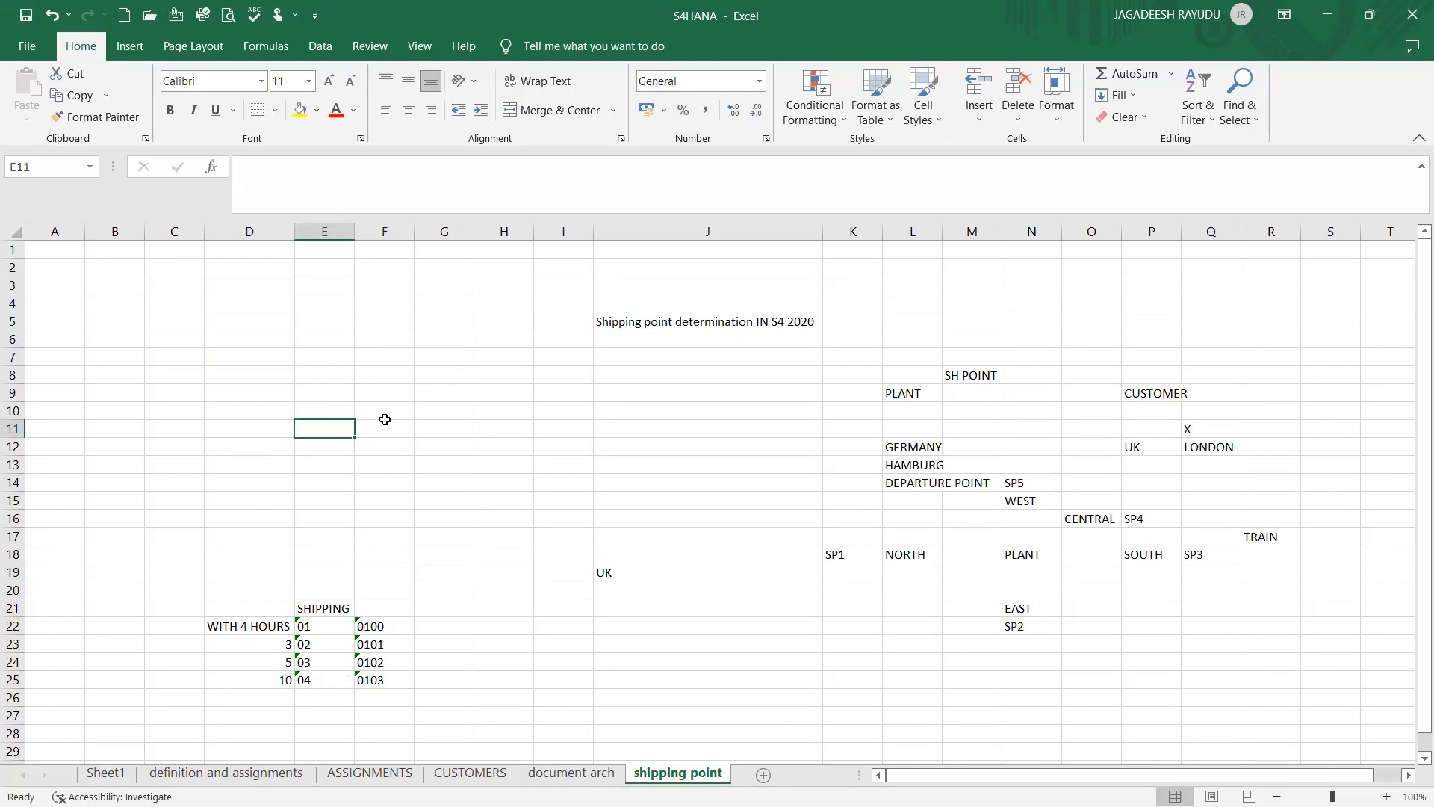
pyautogui.click(382, 622)
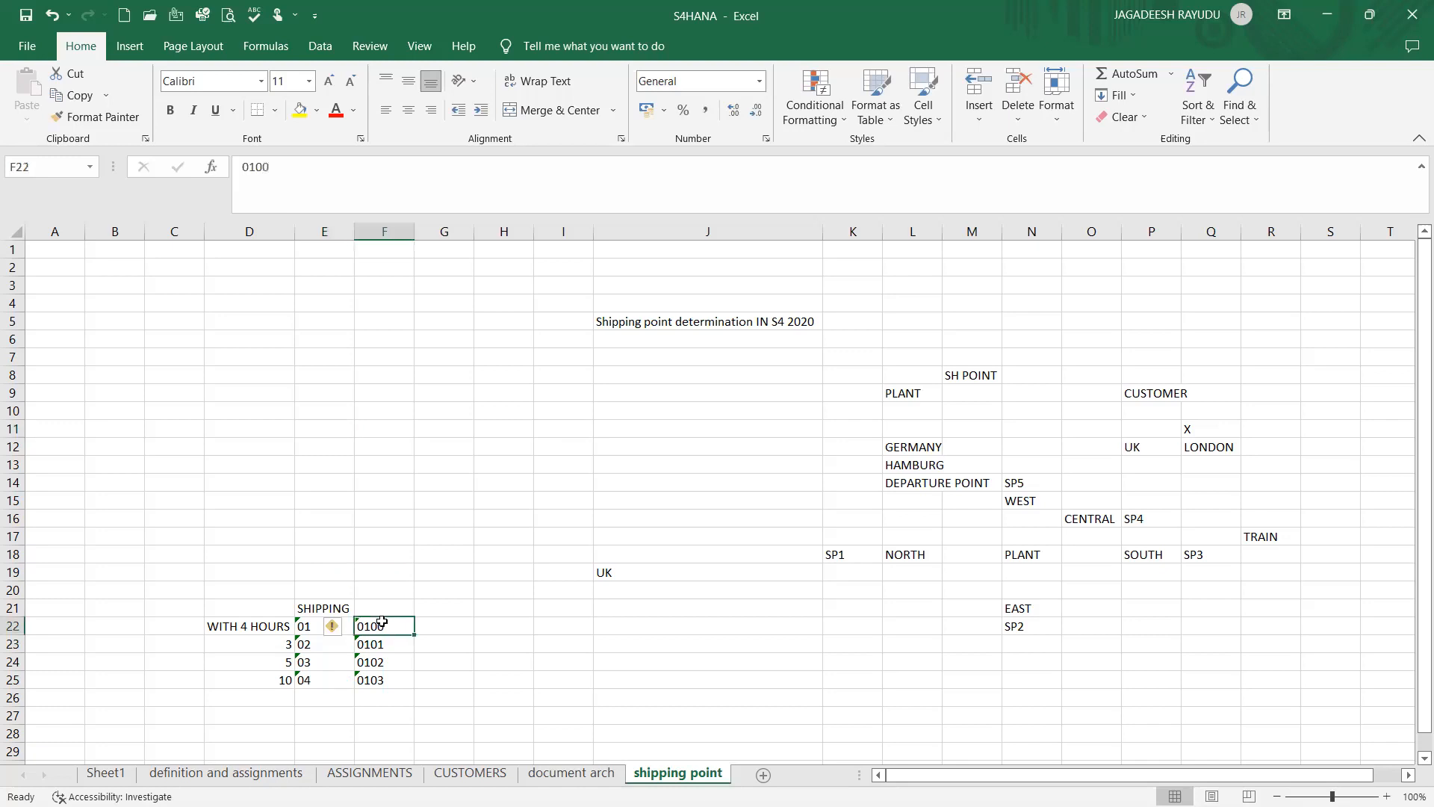
pyautogui.click(388, 606)
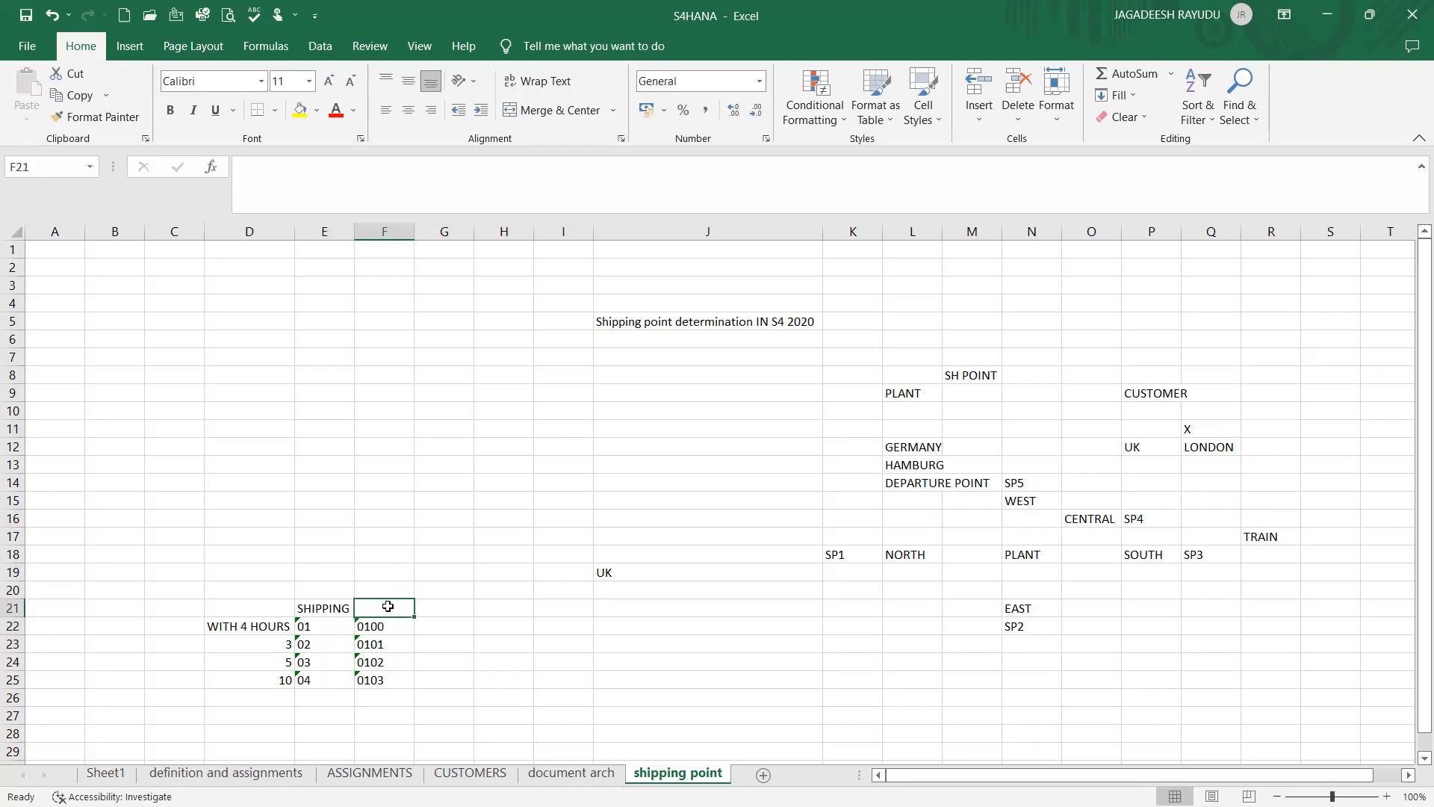
# Enter A and B in cells D10 and D11, and X, Y and Z in cells D14 to D16.
pyautogui.click(262, 411)
pyautogui.write('A')
pyautogui.press('Return')
pyautogui.write('B')
pyautogui.press('Return')
pyautogui.press('Return')
pyautogui.press('Return')
pyautogui.write('X')
pyautogui.press('Return')
pyautogui.write('Y')
pyautogui.press('Return')
pyautogui.write('X')
pyautogui.press('BackSpace')
pyautogui.write('Z')
pyautogui.press('Up')
# Merge and center cells E10:E11 beside entries A and B.
pyautogui.press('Up')
pyautogui.press('Up')
pyautogui.press('Up')
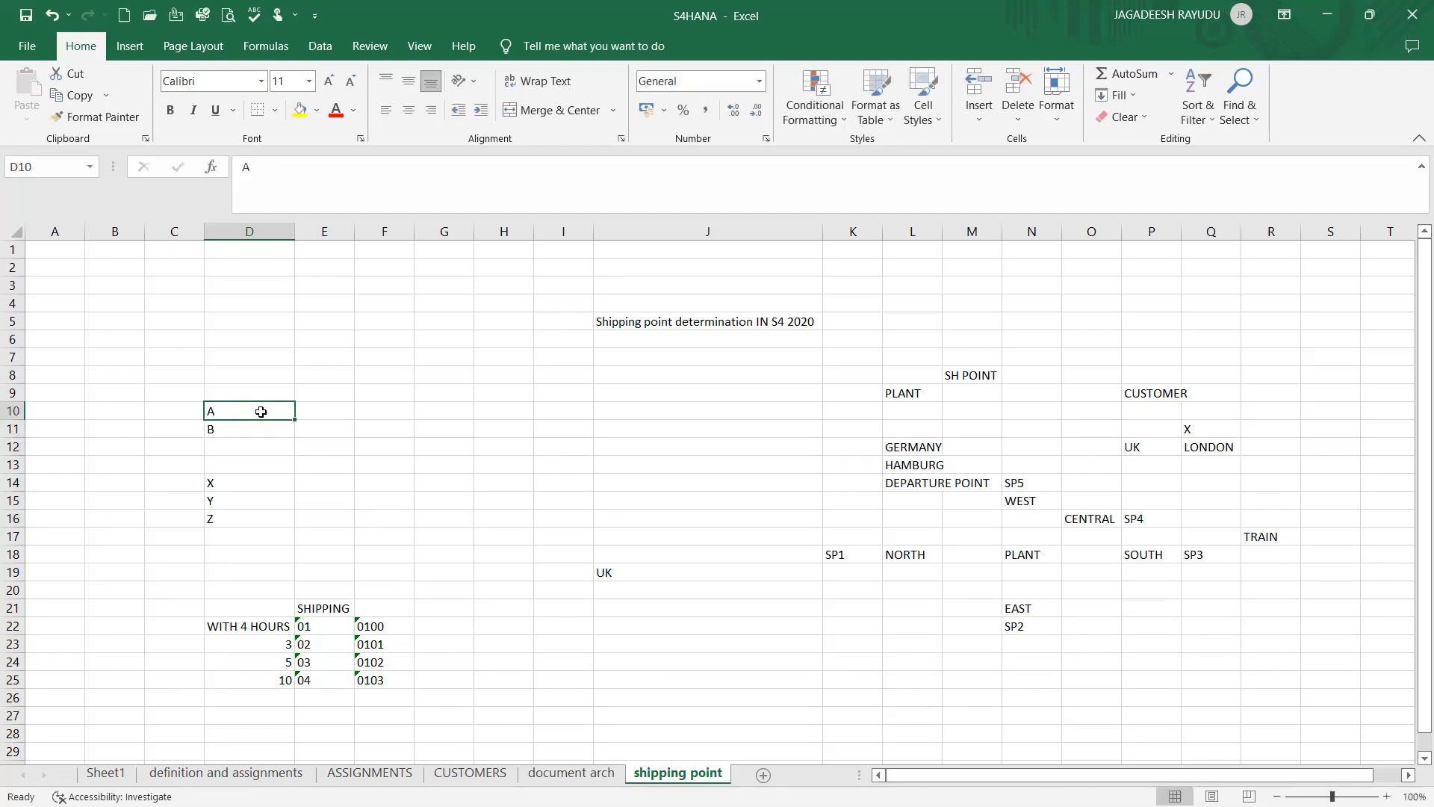
pyautogui.hotkey('shift', 'Down')
pyautogui.click(330, 413)
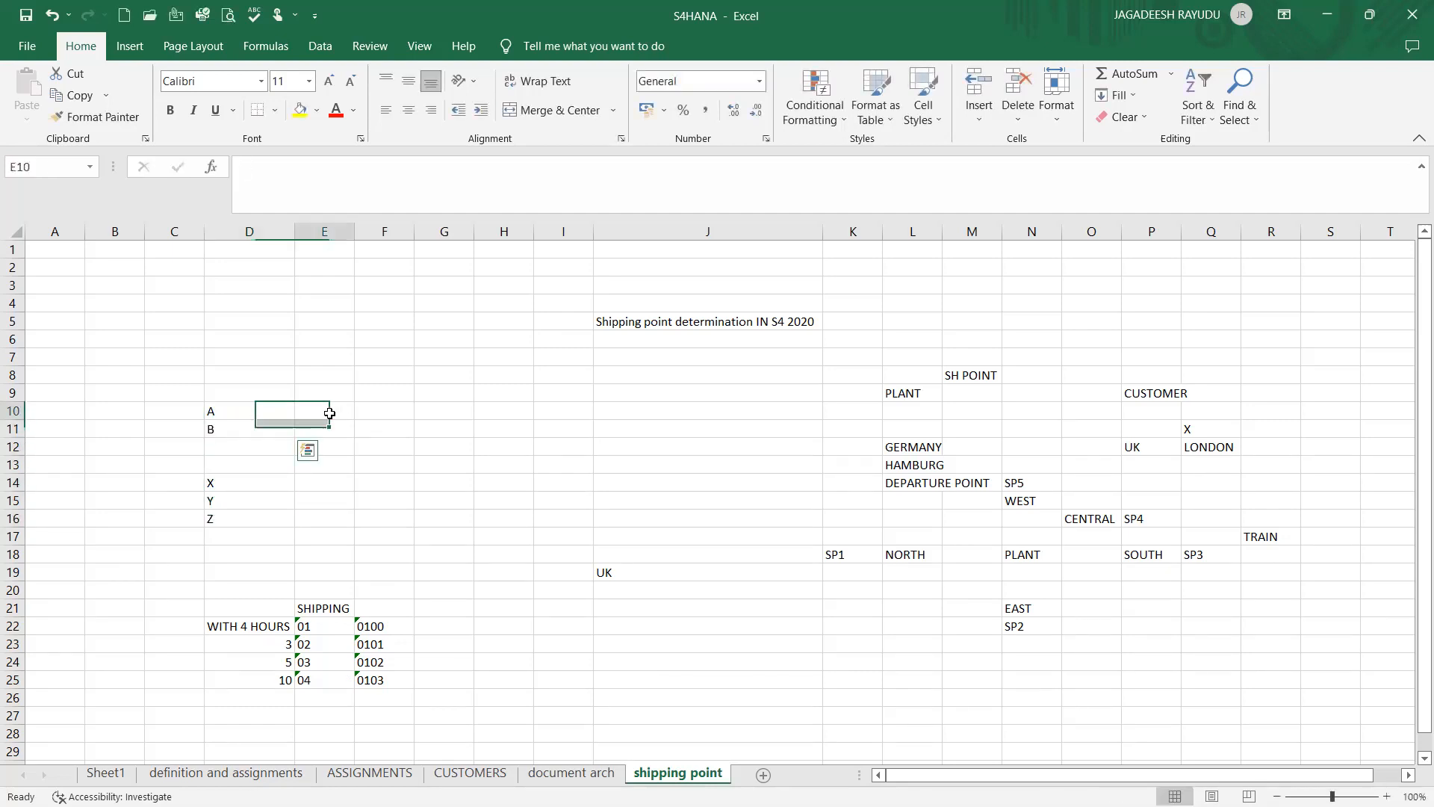
pyautogui.moveTo(329, 413); pyautogui.dragTo(329, 429)
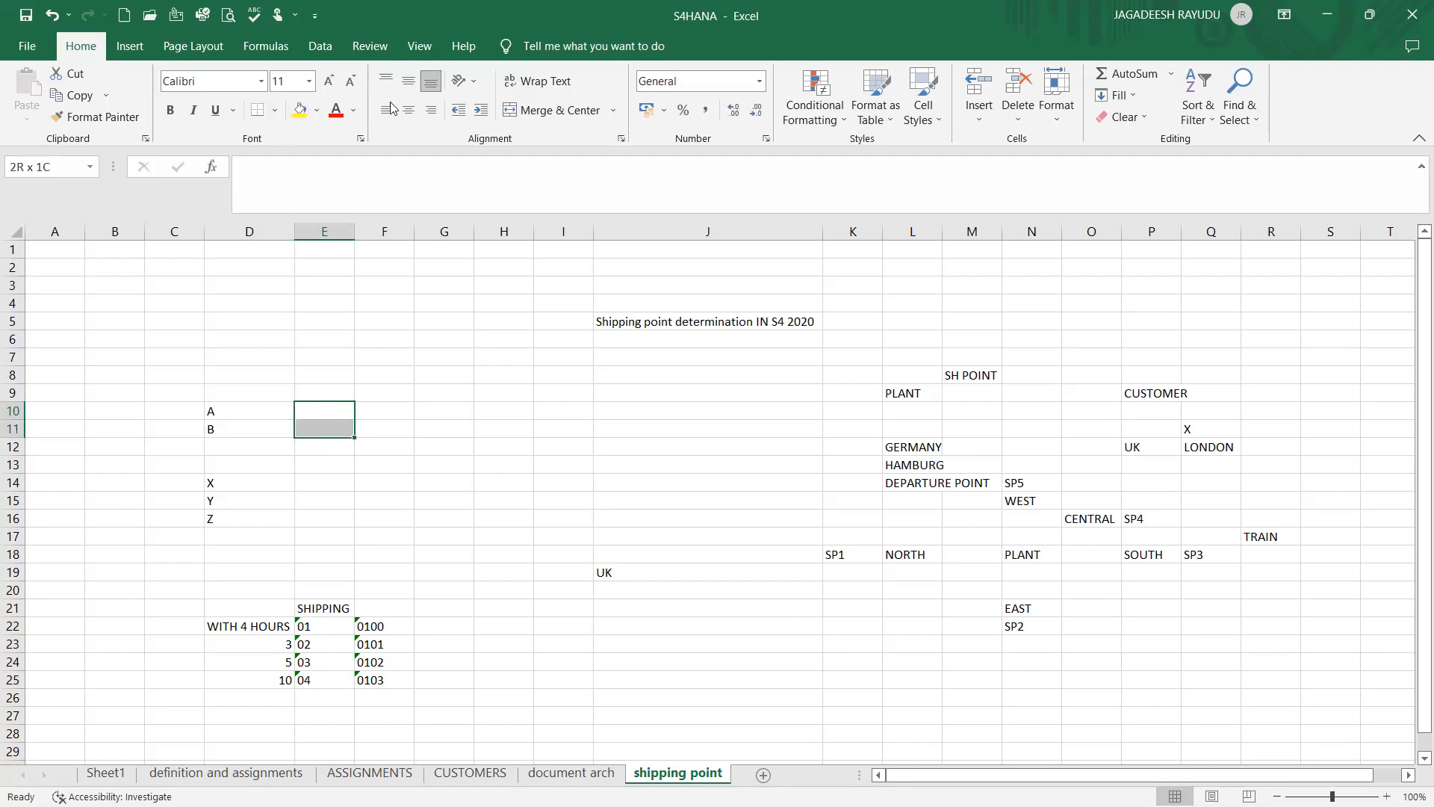
pyautogui.click(525, 110)
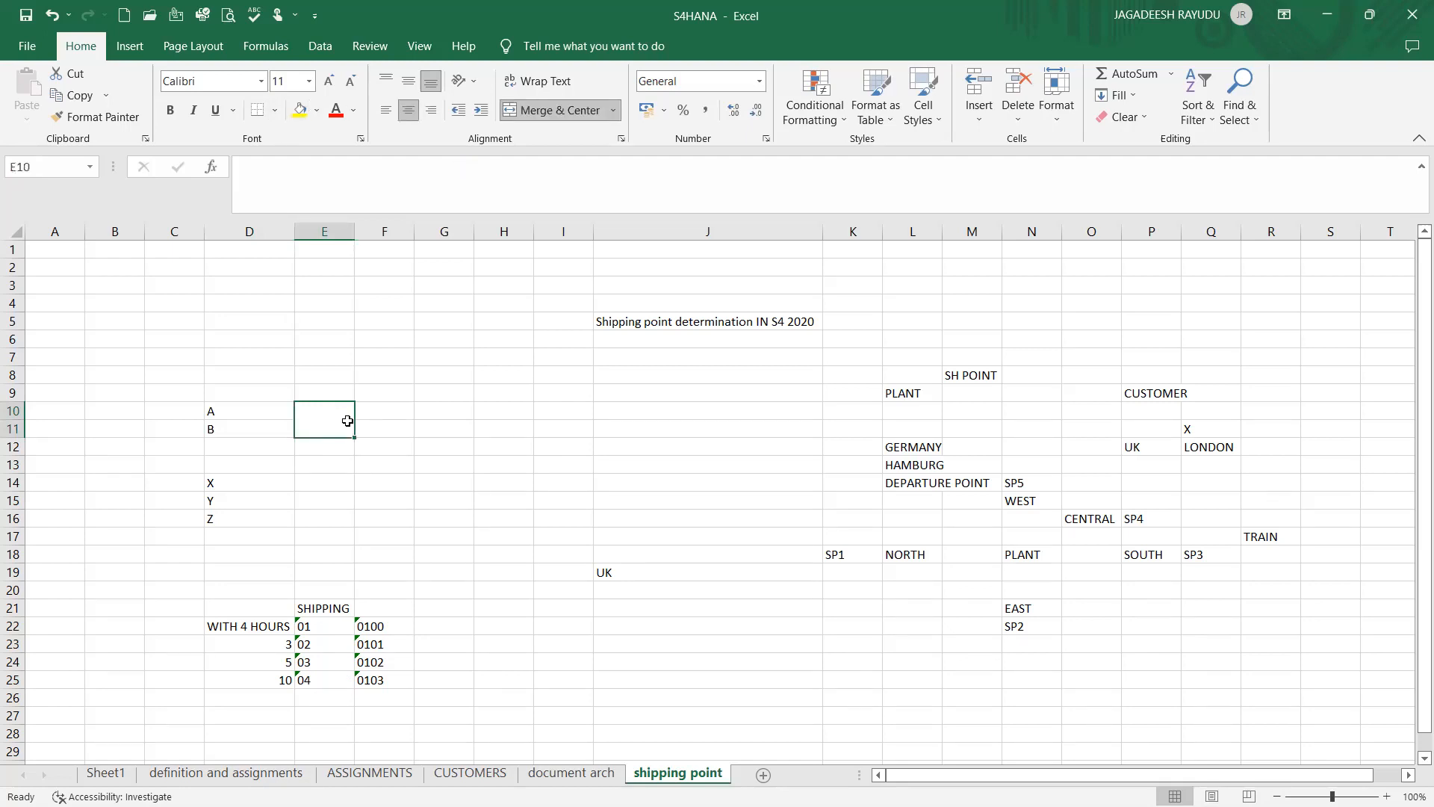
# Try to enter 0100 in the merged cell E10:E11 beside A and B.
pyautogui.write('0100')
pyautogui.press('Return')
pyautogui.press('Down')
pyautogui.press('Up')
pyautogui.press('Up')
pyautogui.press('Down')
pyautogui.press('Left')
pyautogui.press('Up')
pyautogui.press('Up')
pyautogui.press('Down')
pyautogui.press('Up')
pyautogui.press('Down')
pyautogui.press('Down')
pyautogui.press('Up')
pyautogui.press('Up')
pyautogui.press('Right')
# Copy the text value 0100 from F22 into the merged cell E10:E11.
pyautogui.press('Down')
pyautogui.press('Down')
pyautogui.press('Down')
pyautogui.press('Down')
pyautogui.press('Down')
pyautogui.press('Down')
pyautogui.press('Down')
pyautogui.press('Down')
pyautogui.press('Down')
pyautogui.press('Down')
pyautogui.press('Down')
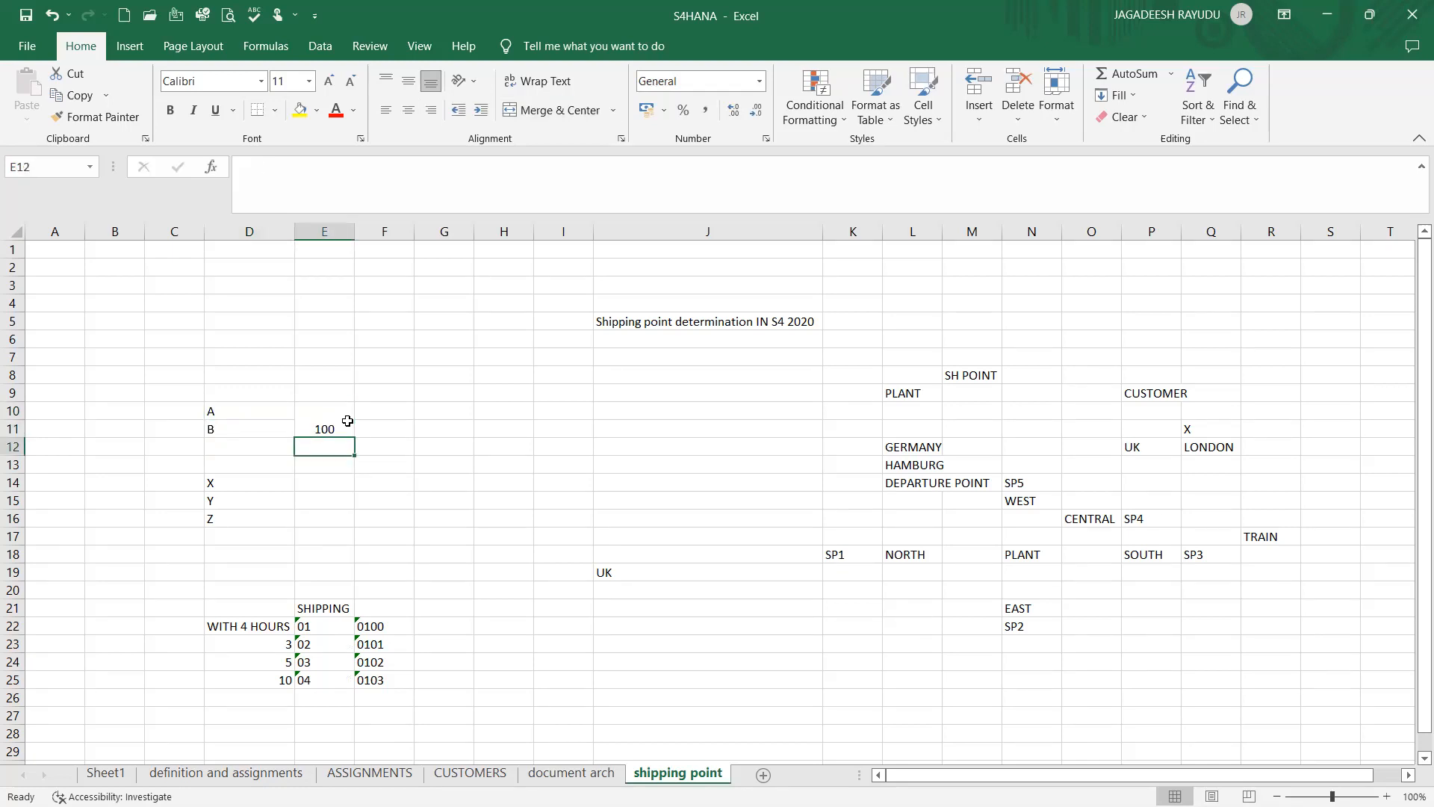
pyautogui.press('Right')
pyautogui.hotkey('ctrl', 'c')
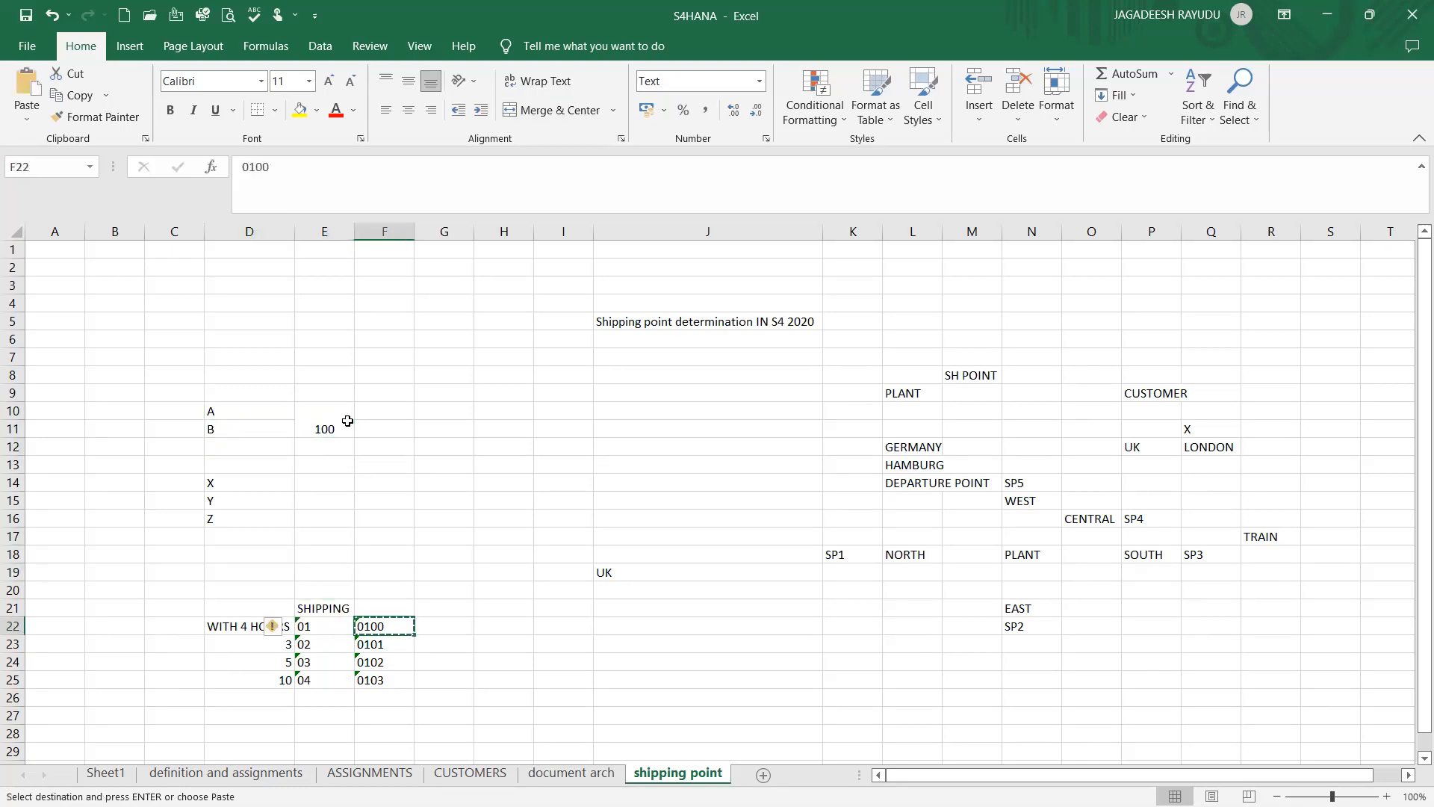
pyautogui.press('Left')
pyautogui.press('Up')
pyautogui.press('Up')
pyautogui.press('Up')
pyautogui.press('Up')
pyautogui.press('Up')
pyautogui.press('Up')
pyautogui.press('Up')
pyautogui.press('Up')
pyautogui.press('Up')
pyautogui.press('Up')
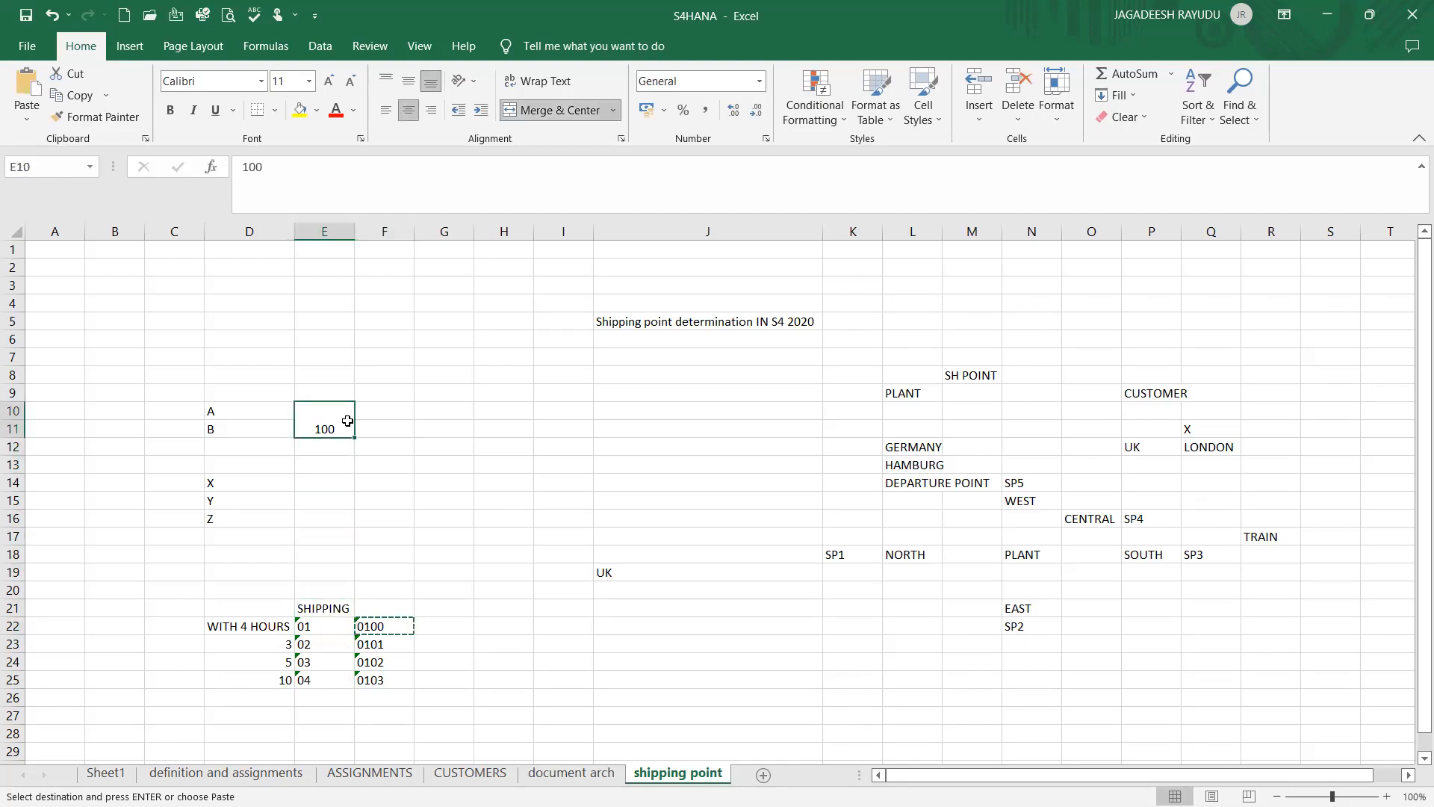
pyautogui.hotkey('ctrl', 'v')
# Merge and center cells E14:E15 beside X and Y, and copy 0102 from F24 into the merged cell.
pyautogui.press('Down')
pyautogui.press('Down')
pyautogui.press('Down')
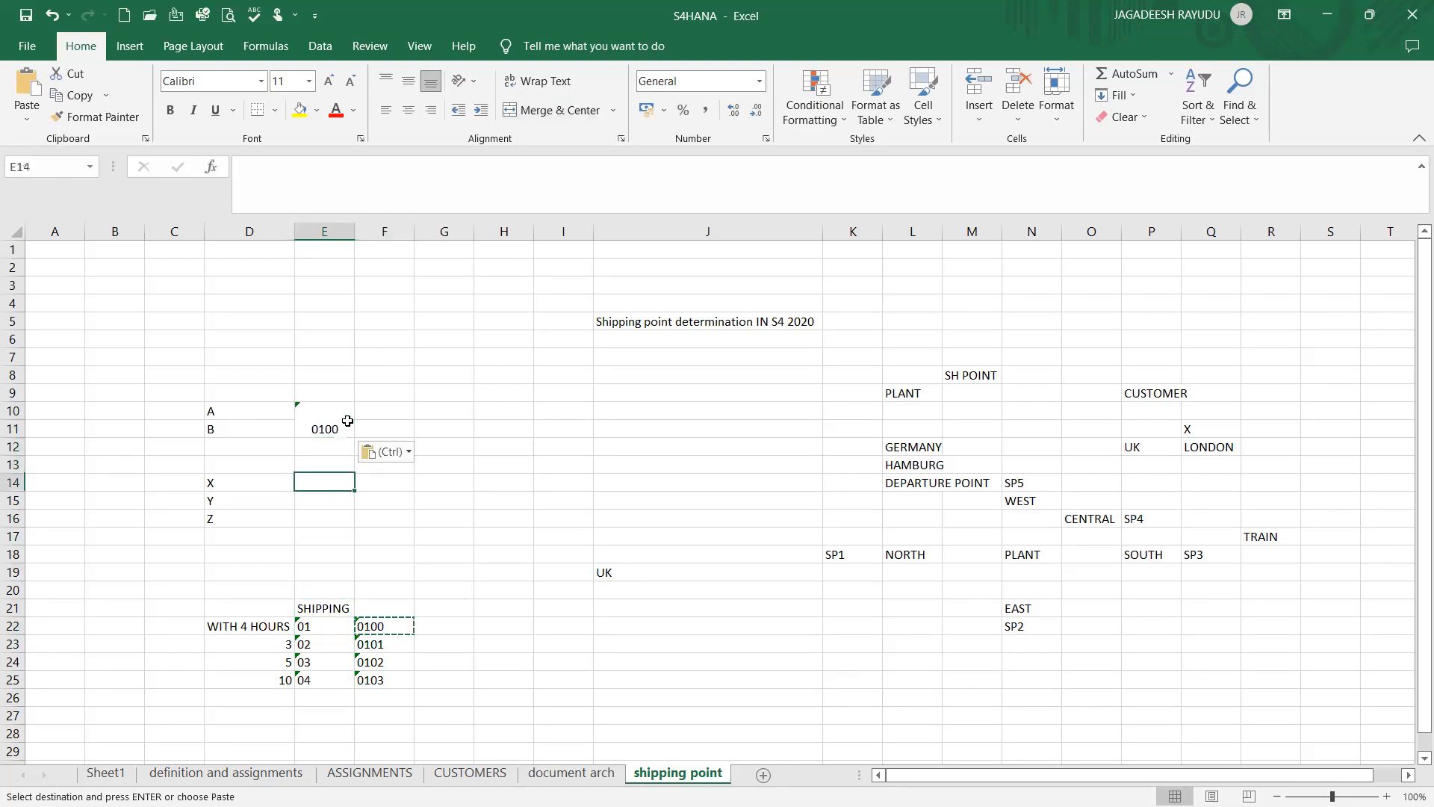
pyautogui.hotkey('shift', 'Down')
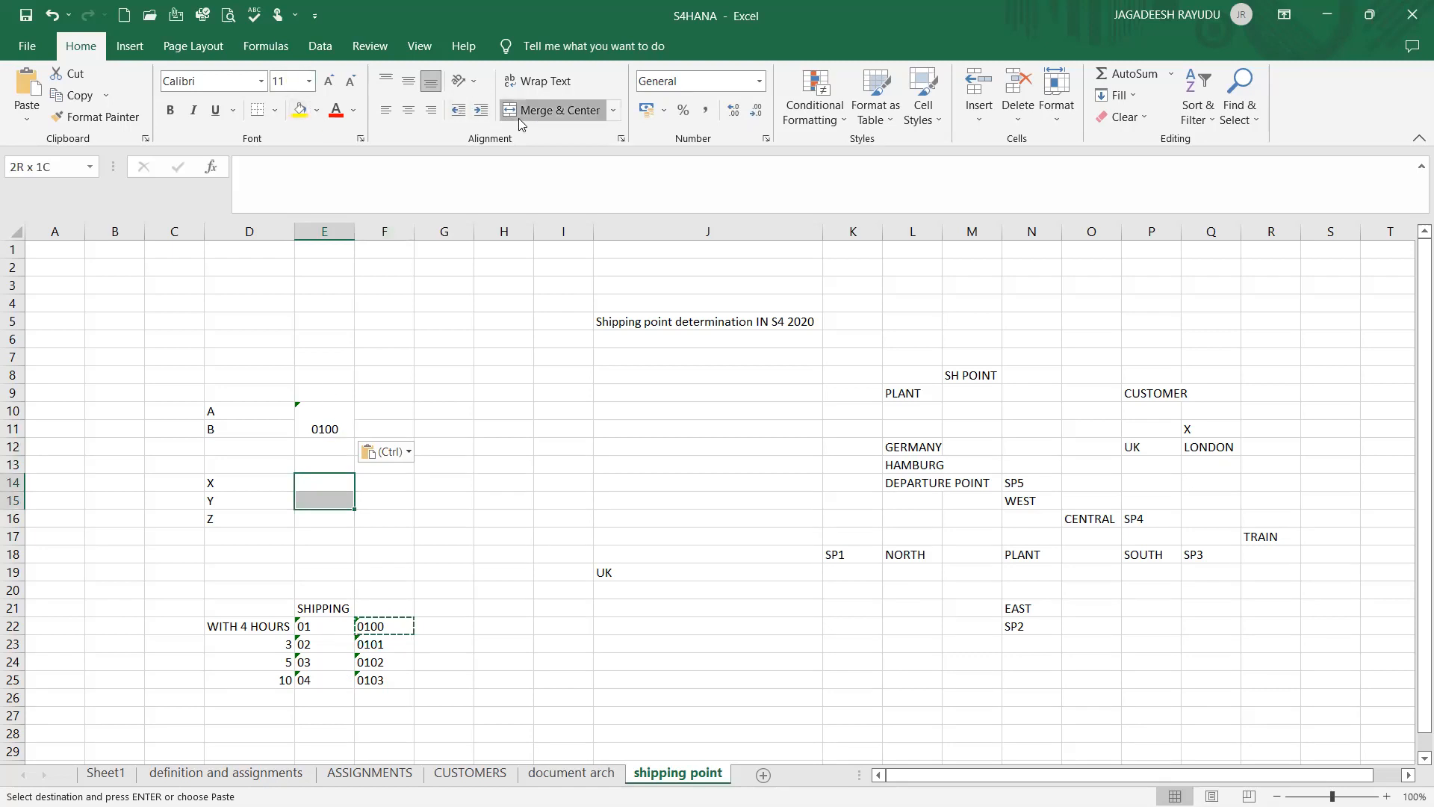
pyautogui.click(557, 109)
pyautogui.click(377, 659)
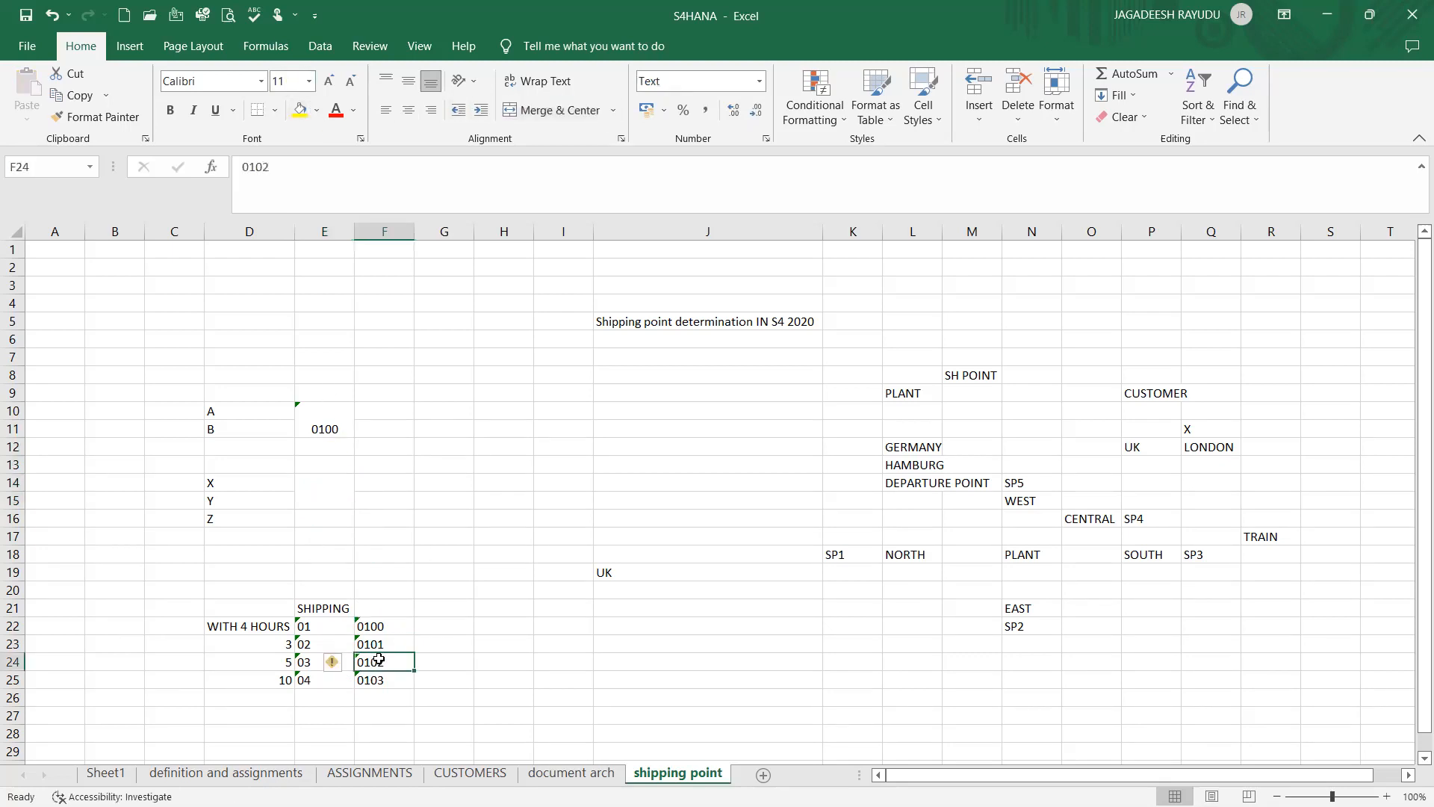
pyautogui.hotkey('ctrl', 'c')
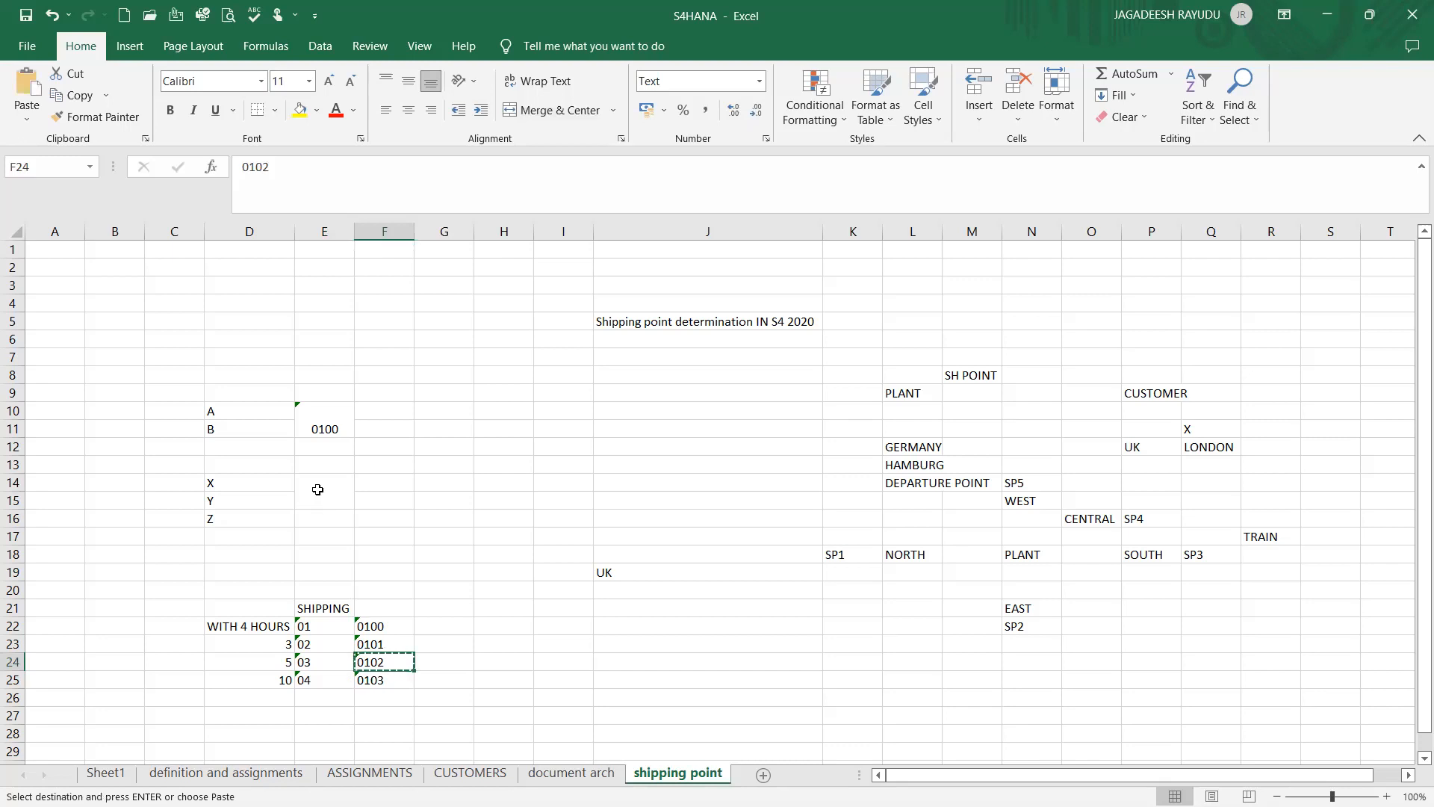
pyautogui.click(318, 489)
pyautogui.hotkey('ctrl', 'v')
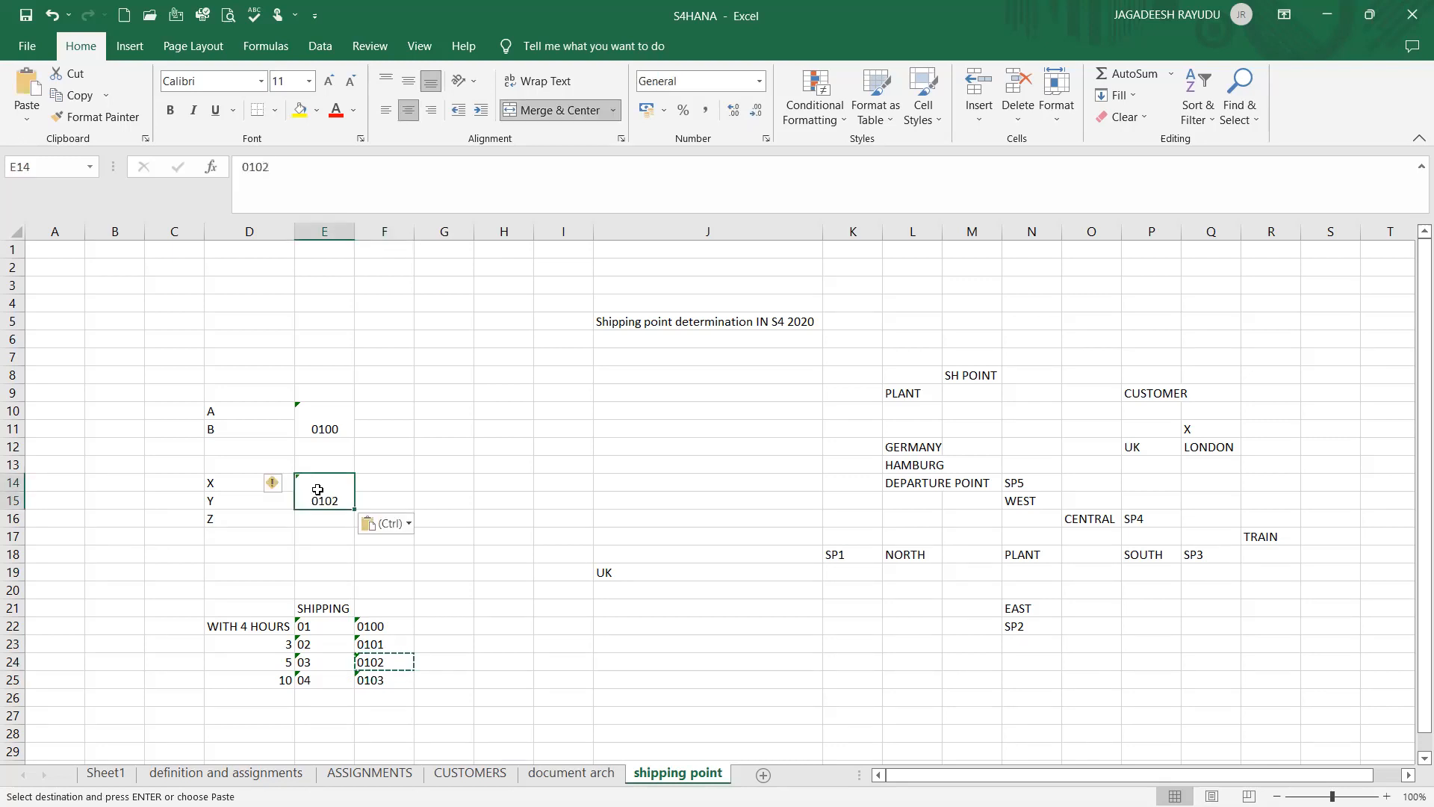
# Copy the value 0103 from F25 into cell E16 beside entry Z.
pyautogui.click(234, 517)
pyautogui.click(363, 677)
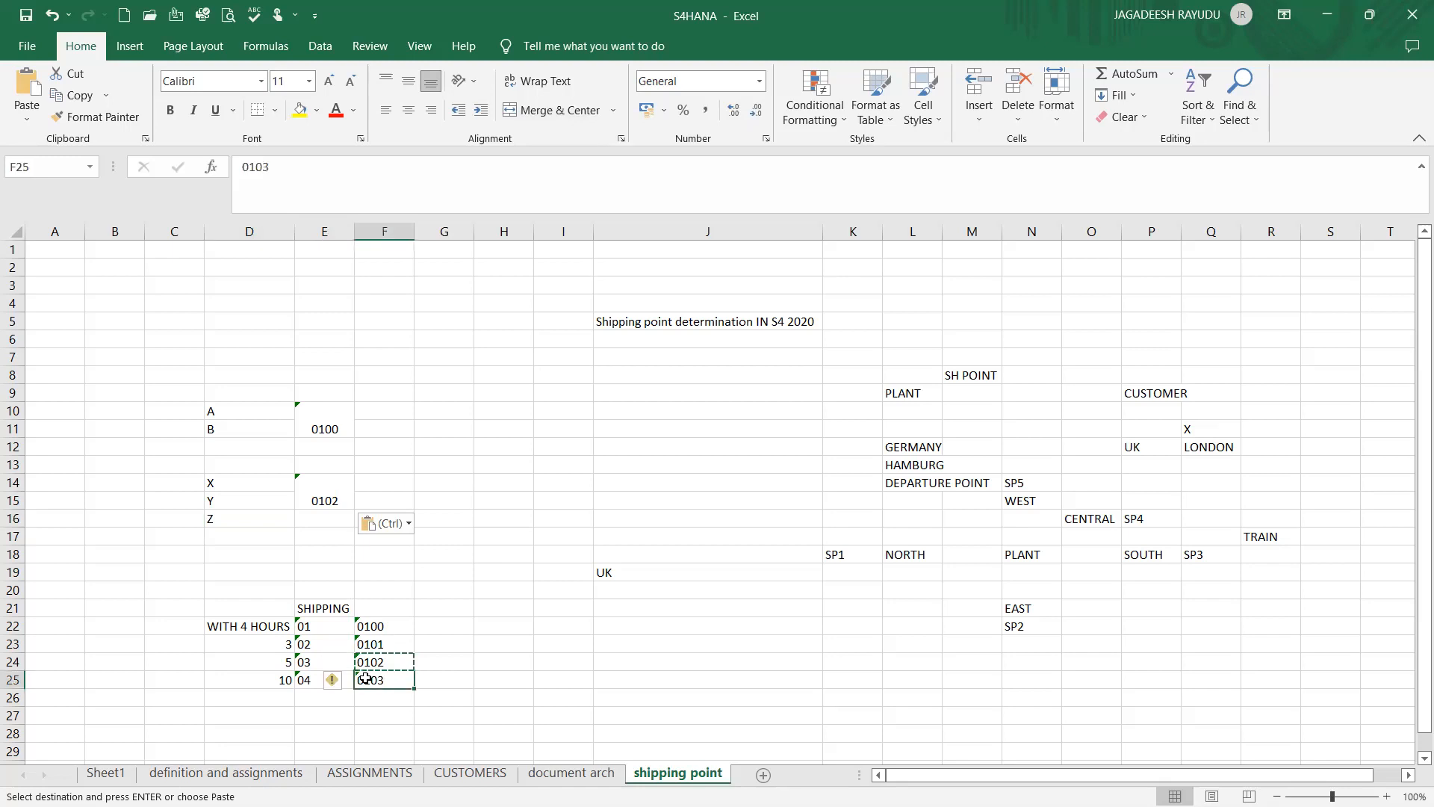
pyautogui.hotkey('ctrl', 'c')
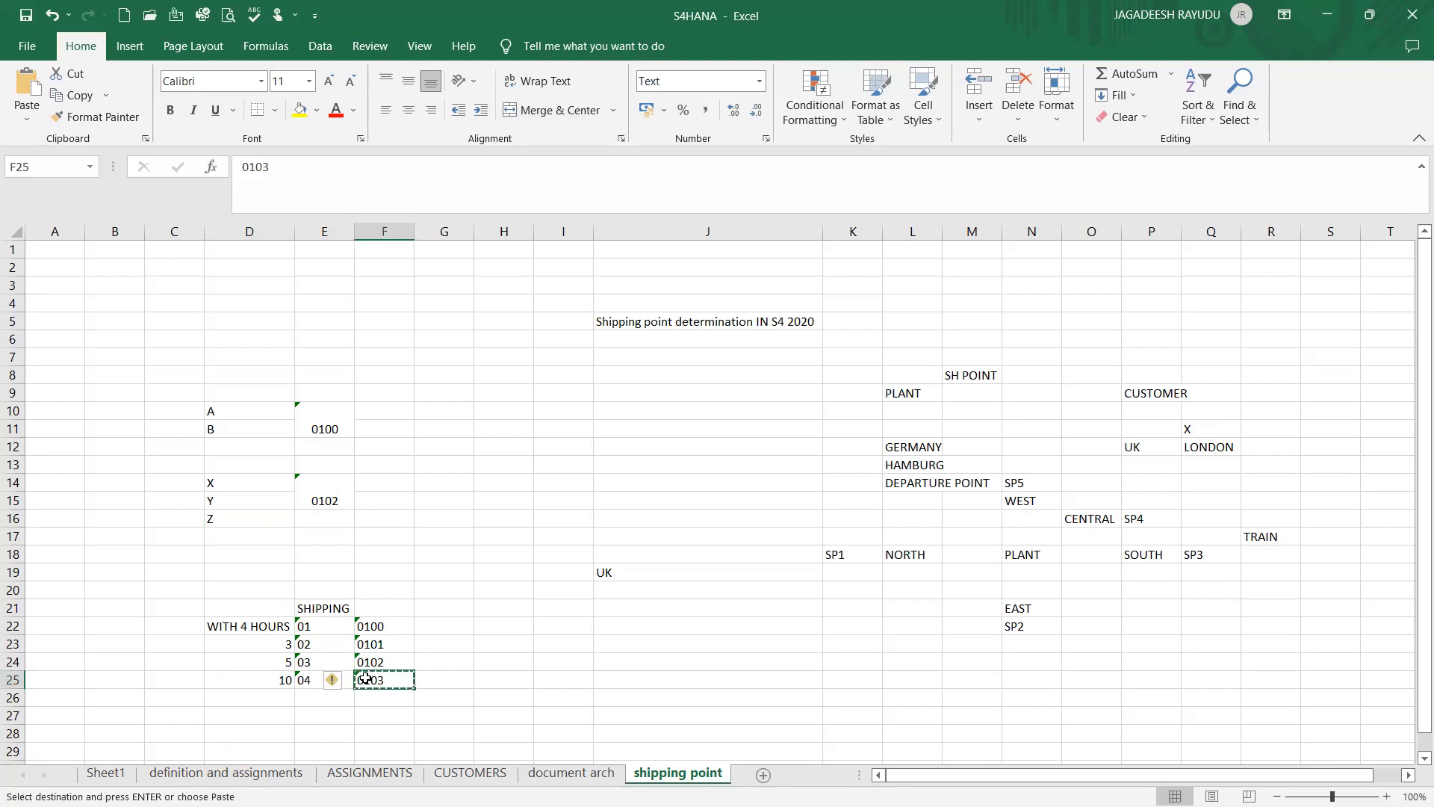
pyautogui.click(321, 521)
pyautogui.hotkey('ctrl', 'v')
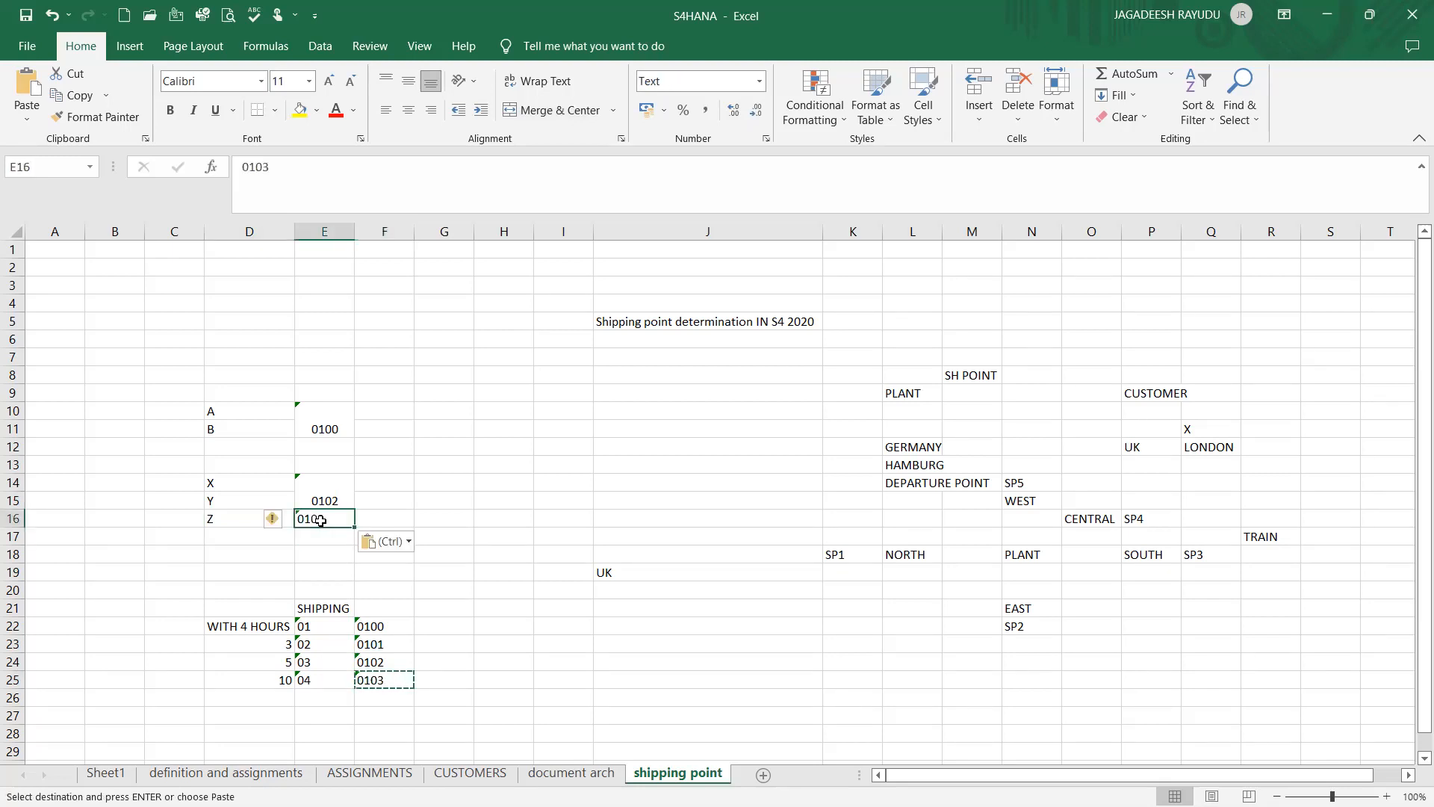
pyautogui.click(221, 412)
pyautogui.click(222, 427)
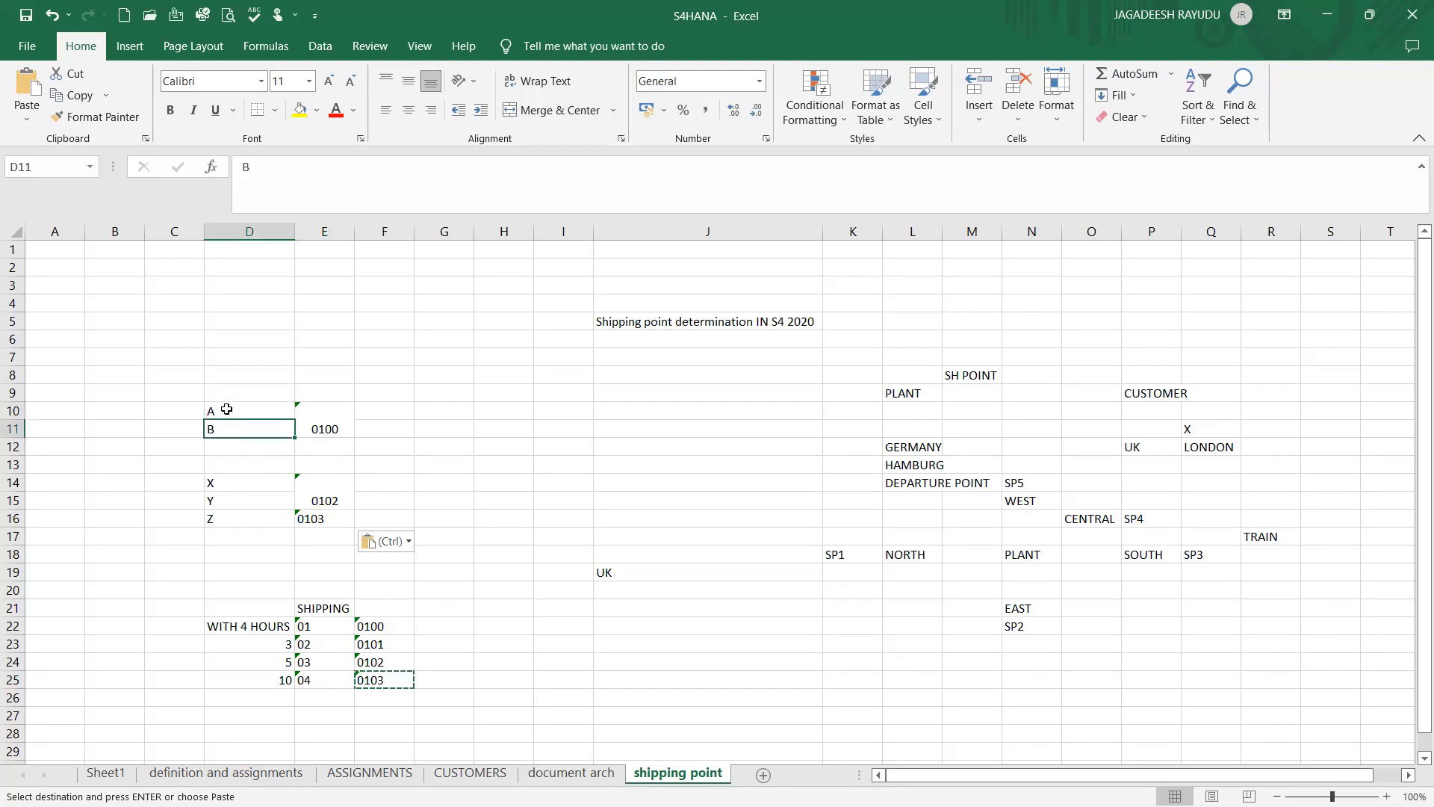
pyautogui.click(327, 429)
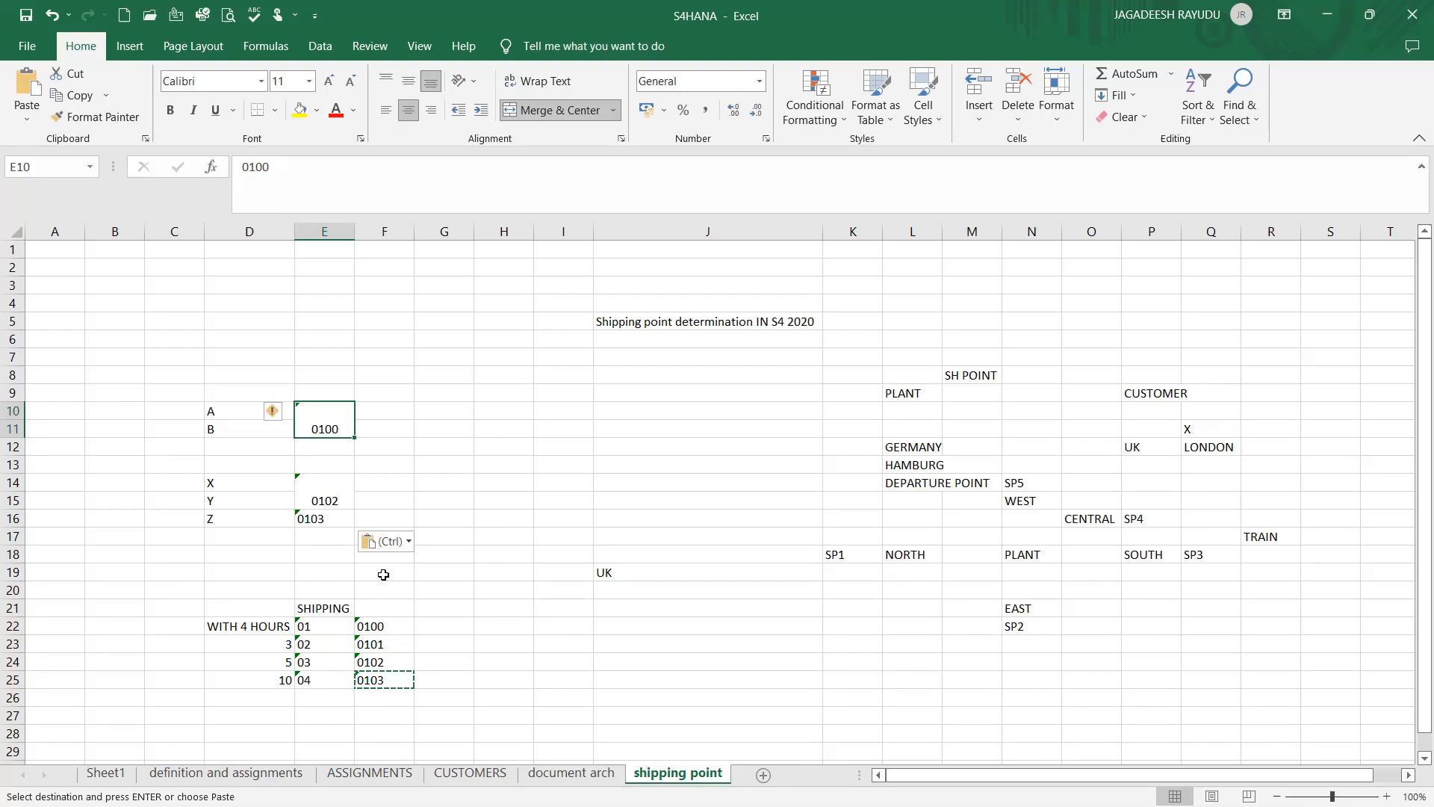
pyautogui.click(381, 623)
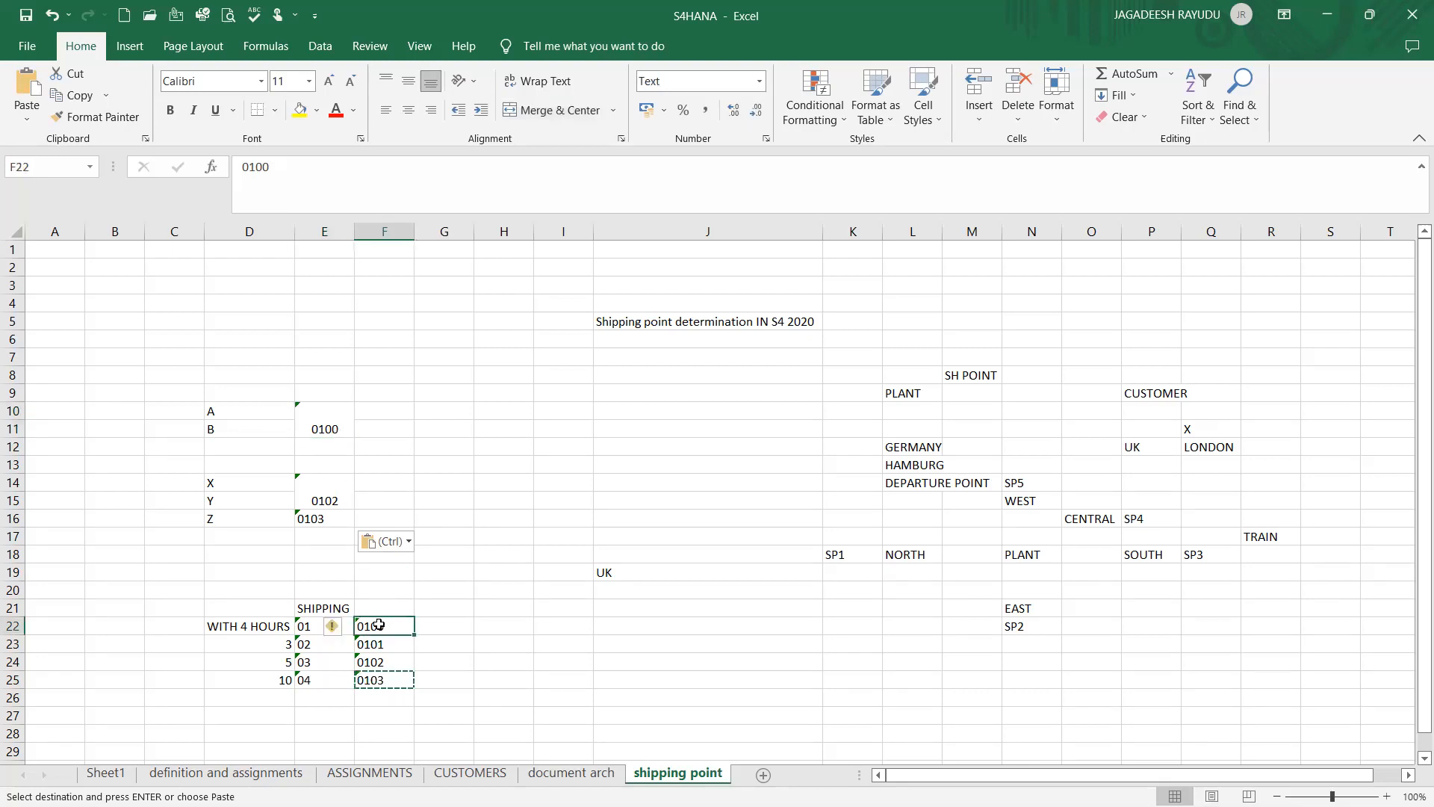
pyautogui.click(309, 622)
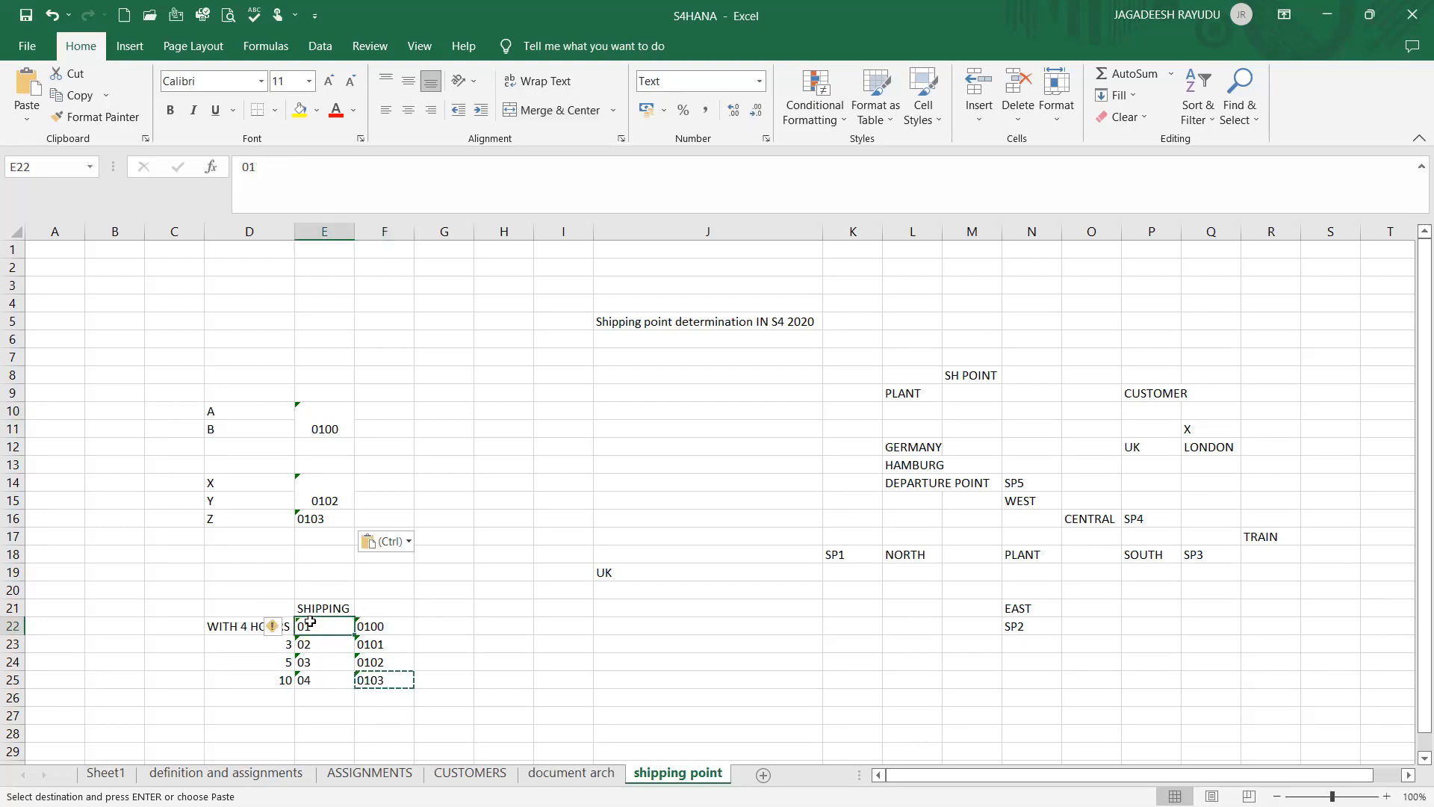
pyautogui.click(369, 627)
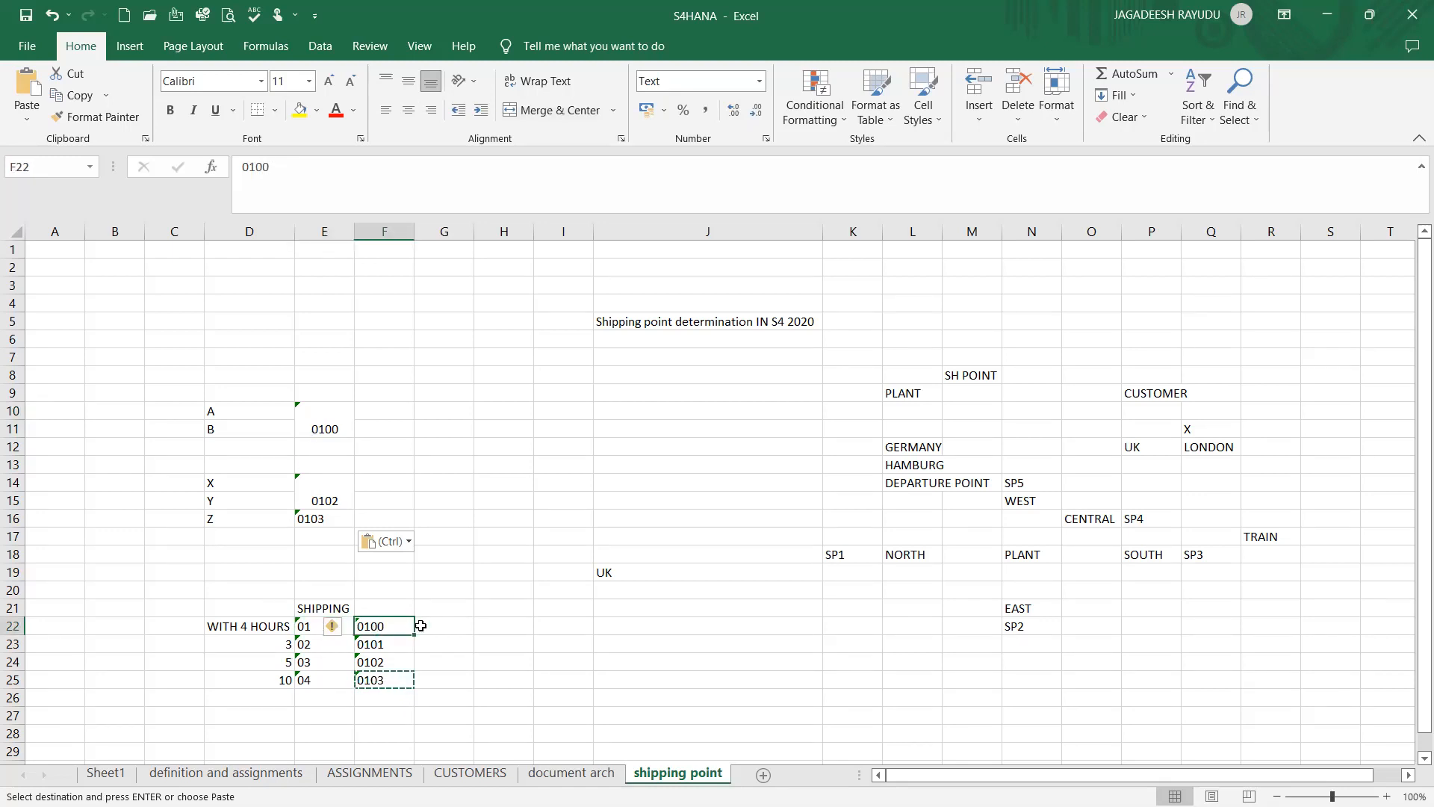
# Enter DSP1 in G22 beside 0100 and DSP2 in G24 beside 0102.
pyautogui.click(422, 626)
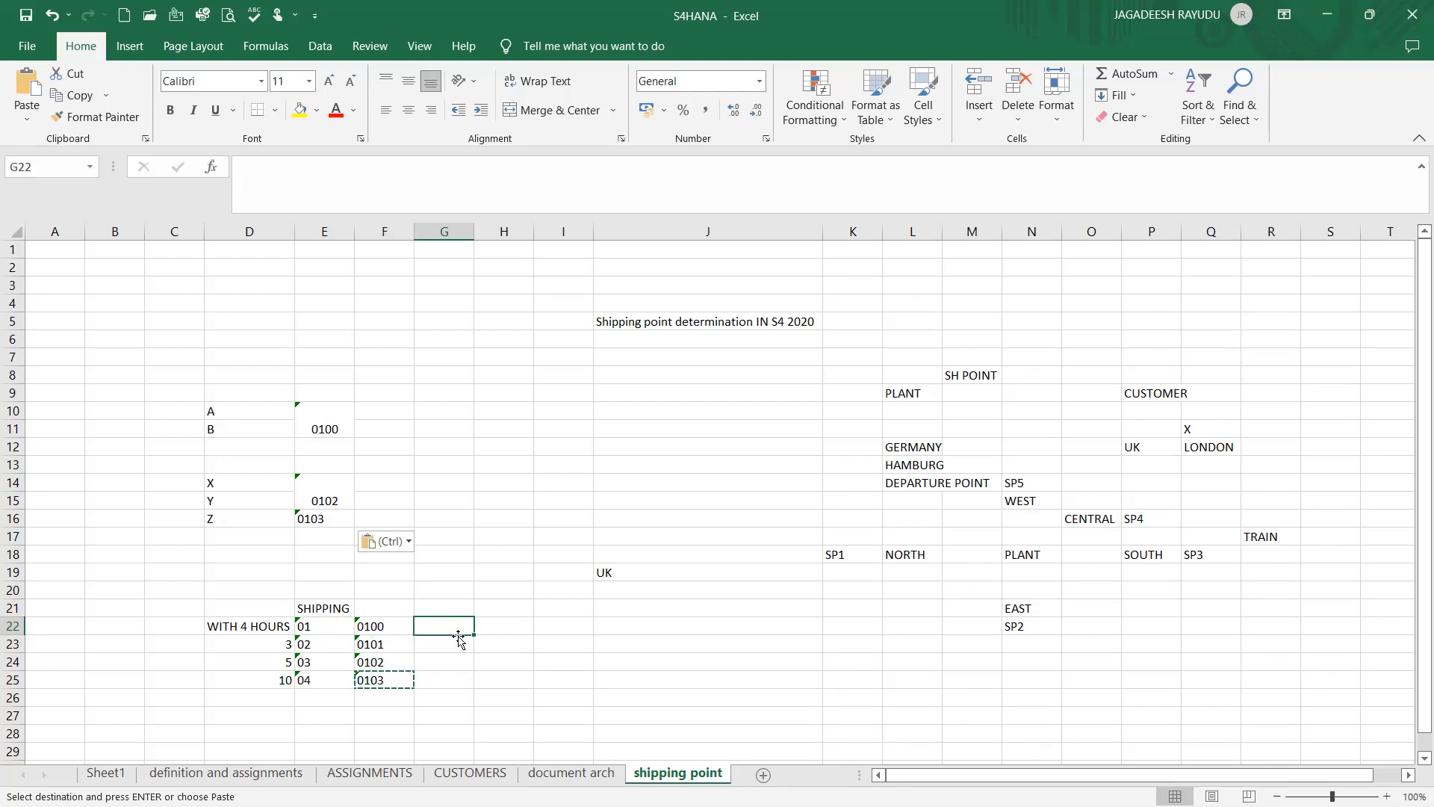
pyautogui.write('D')
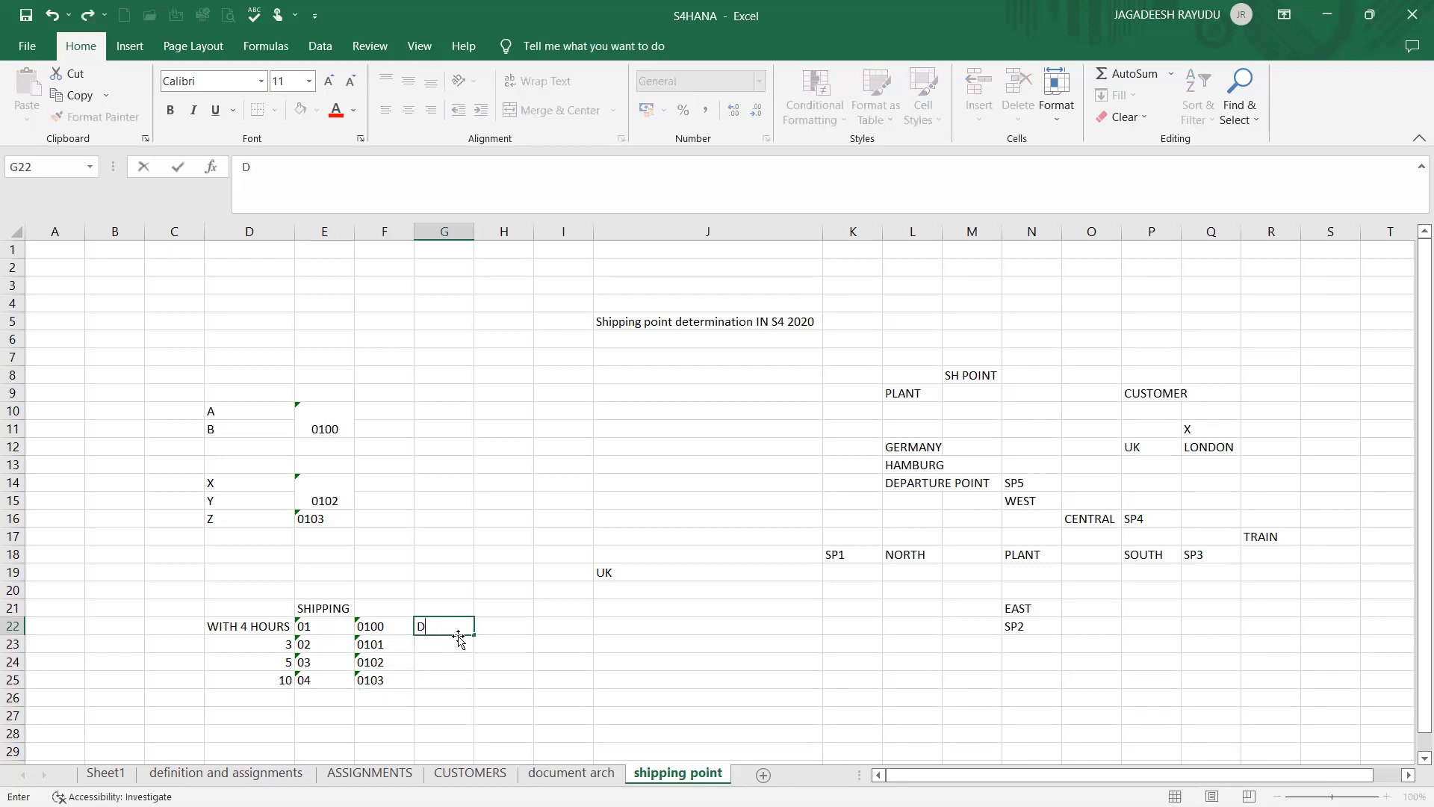
pyautogui.write('SP1')
pyautogui.press('Return')
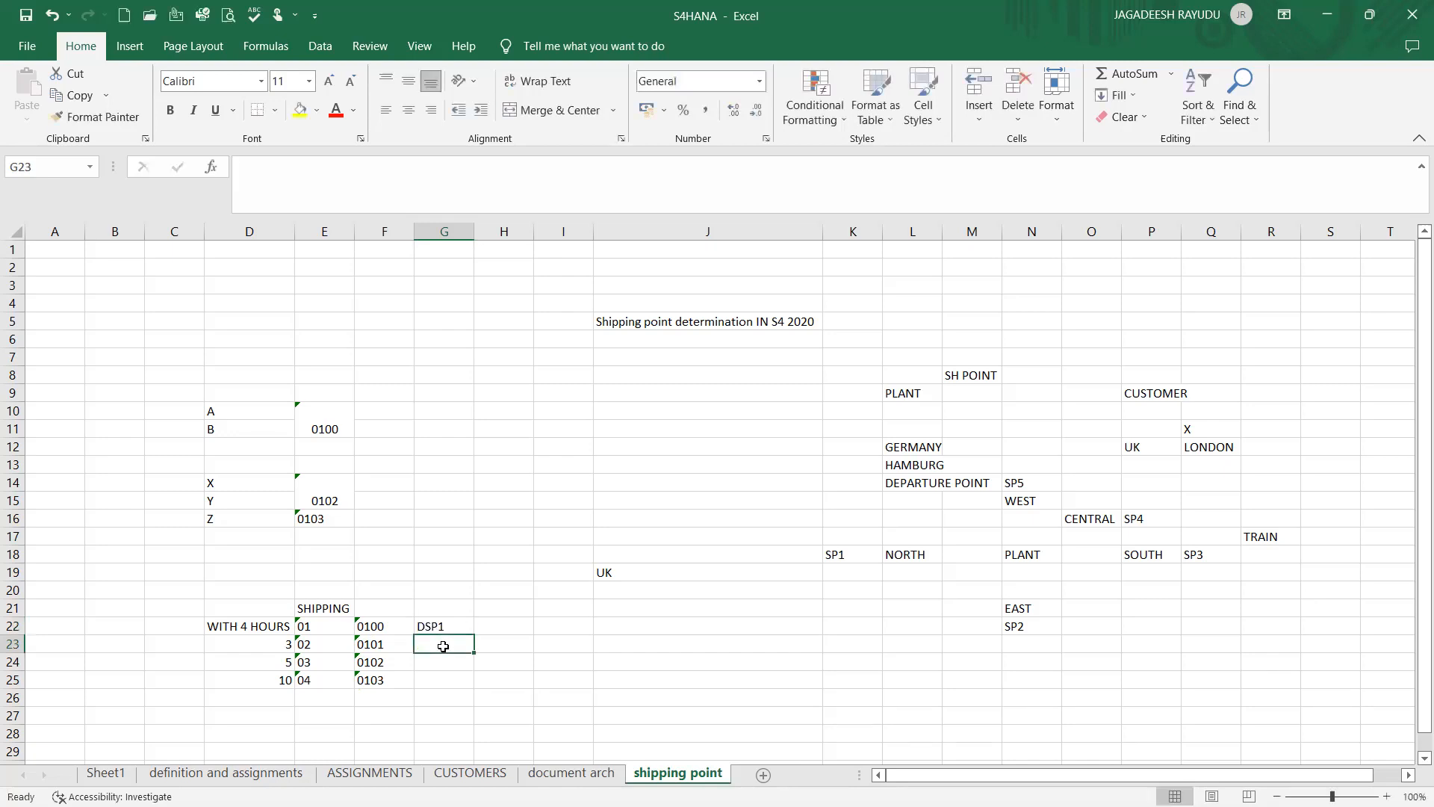
pyautogui.press('Down')
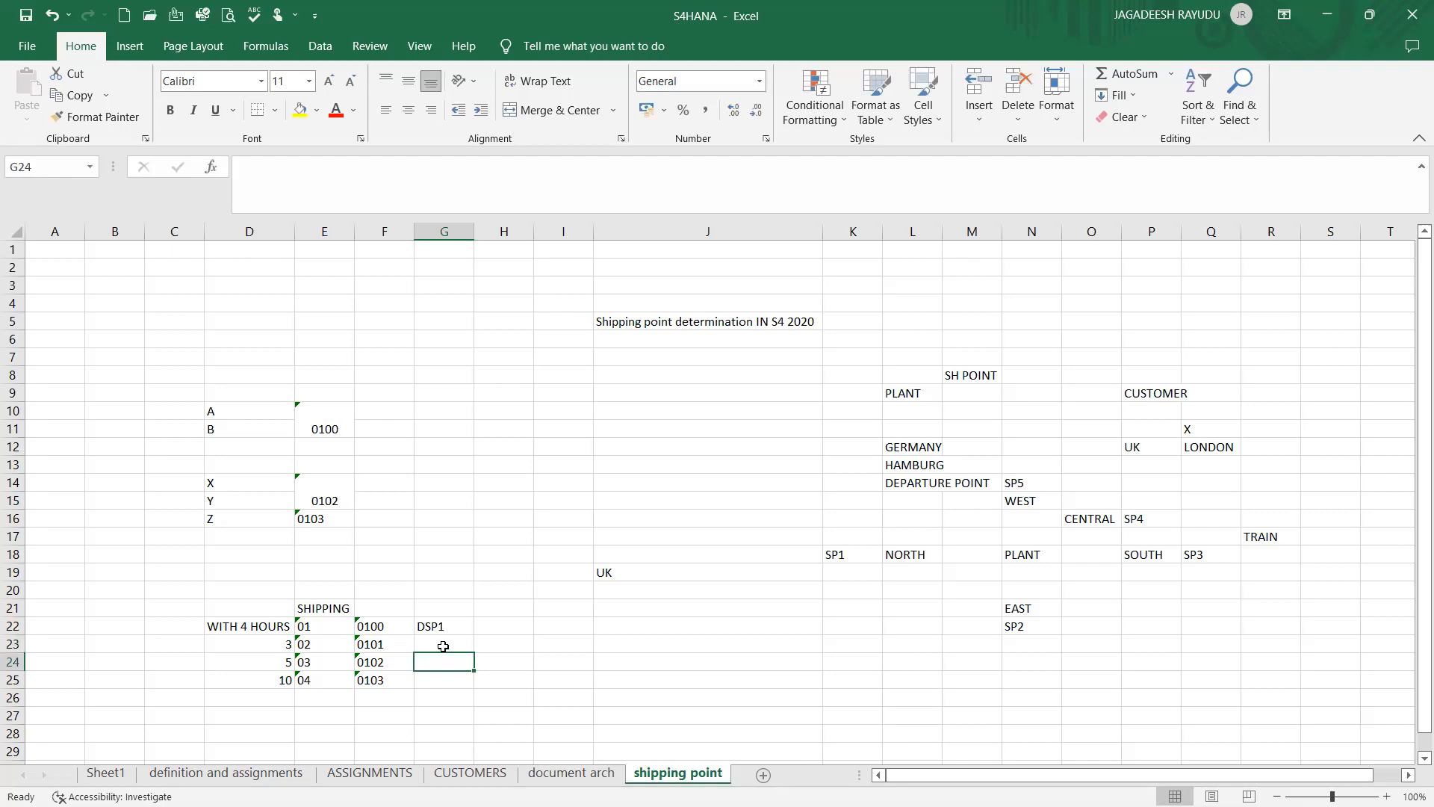
pyautogui.write('DSP2')
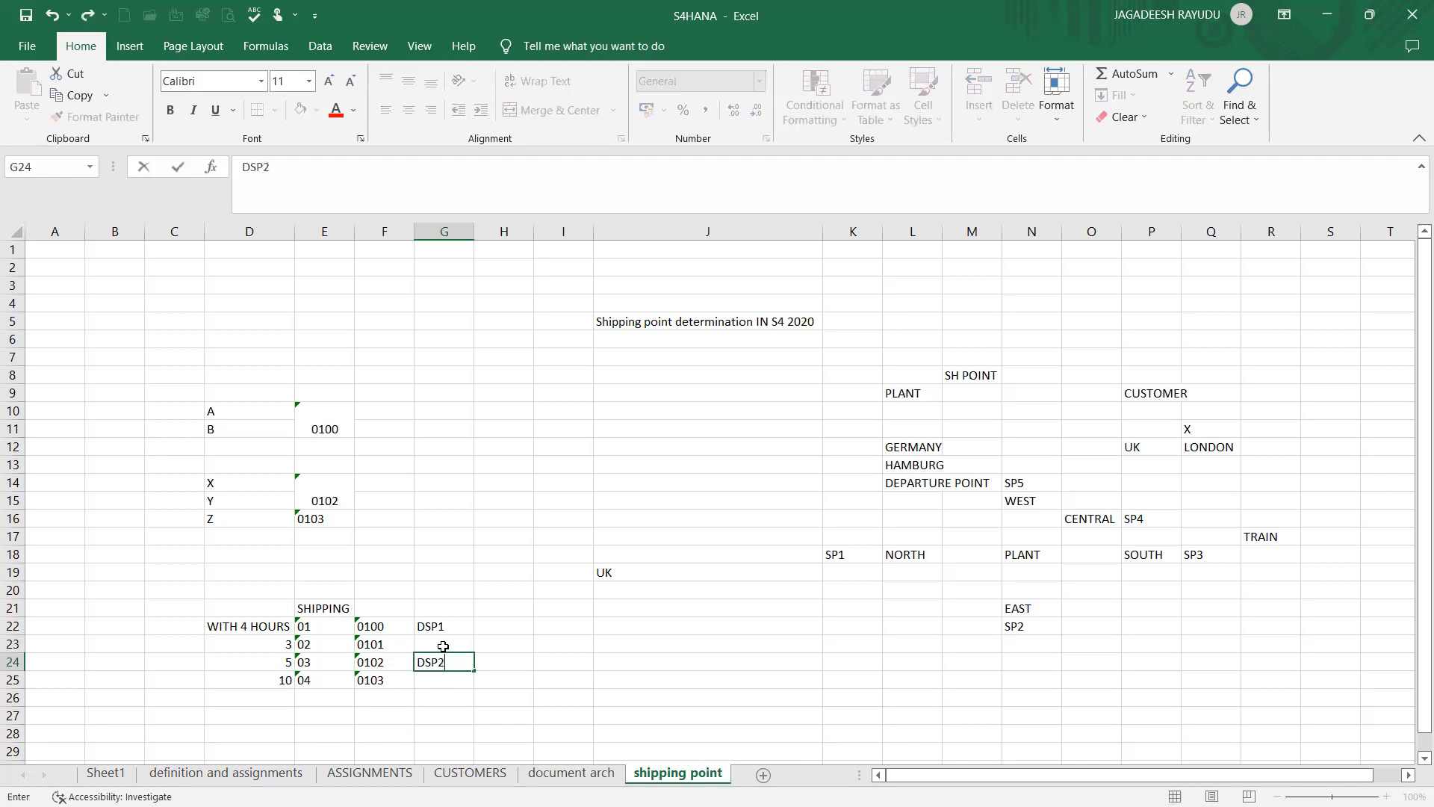
pyautogui.press('Return')
pyautogui.press('Left')
pyautogui.press('Left')
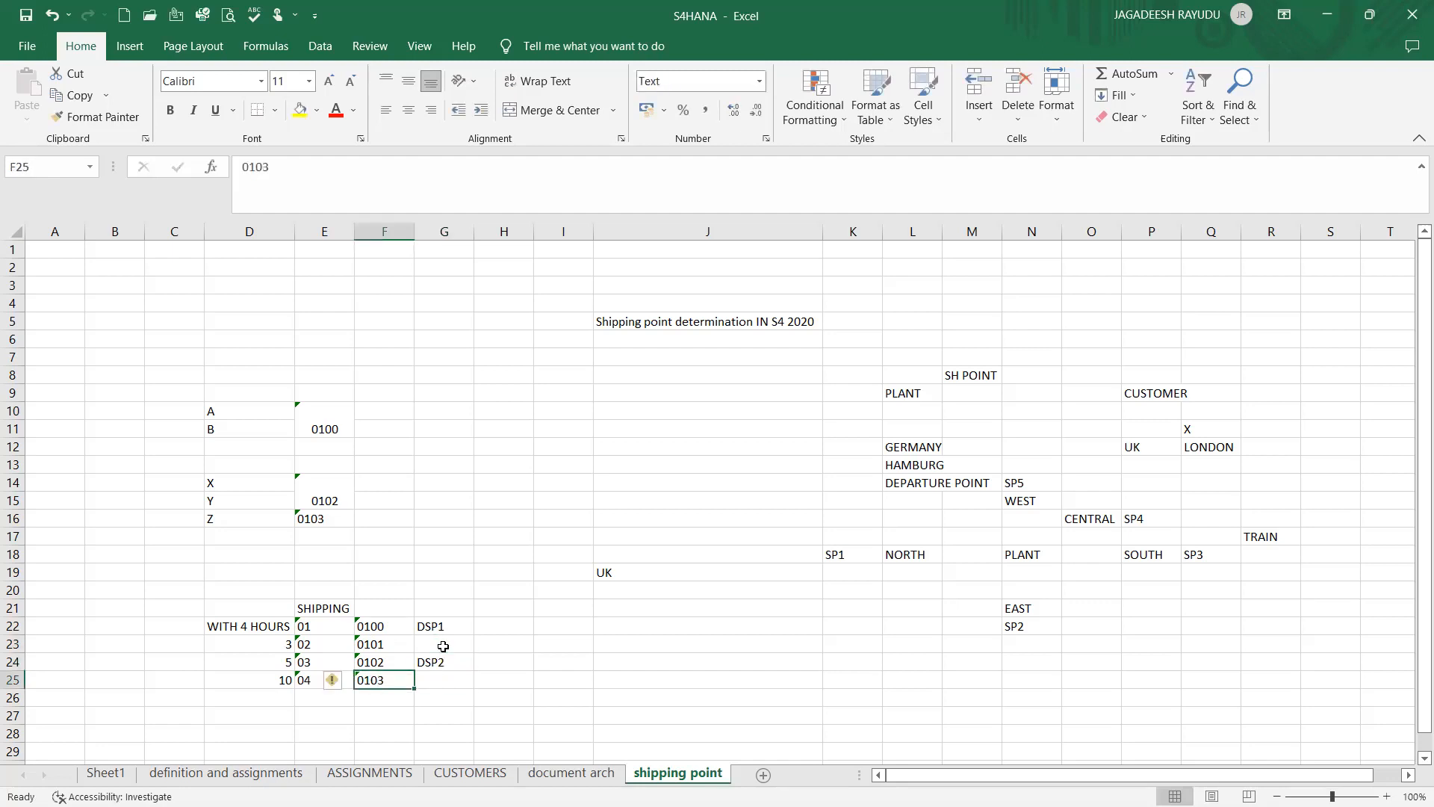
# Examine the 0100, 0102 and 0103 values assigned beside entries A, B, X, Y and Z and trace them to the shipping table.
pyautogui.press('Left')
pyautogui.press('Up')
pyautogui.press('Up')
pyautogui.press('Up')
pyautogui.press('Up')
pyautogui.press('Up')
pyautogui.press('Up')
pyautogui.press('Up')
pyautogui.press('Up')
pyautogui.press('Up')
pyautogui.press('Up')
pyautogui.press('Up')
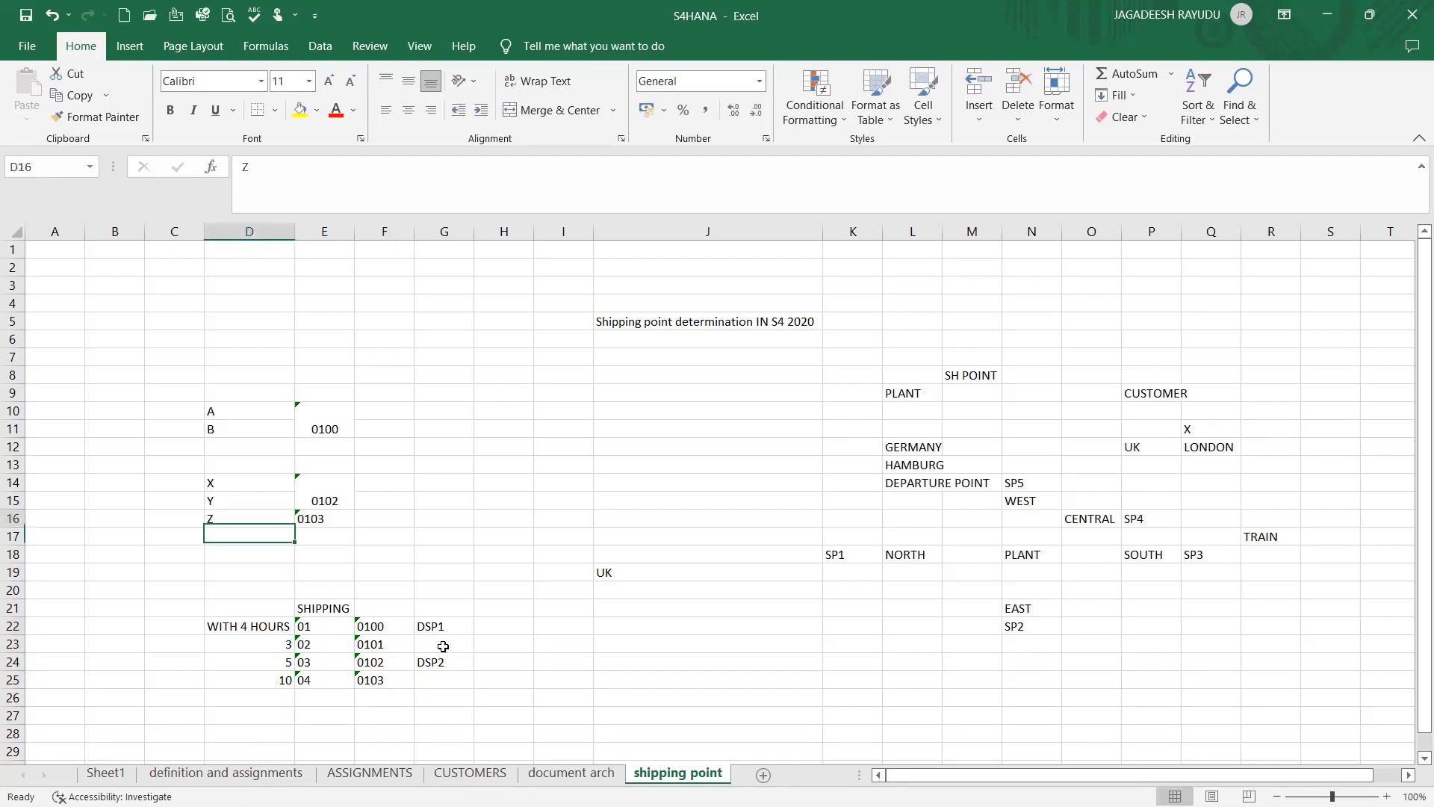
pyautogui.press('Down')
pyautogui.press('Right')
pyautogui.press('Down')
pyautogui.press('Down')
pyautogui.press('Down')
pyautogui.press('Down')
pyautogui.press('Down')
pyautogui.press('Down')
pyautogui.press('Down')
pyautogui.press('Down')
pyautogui.press('Down')
pyautogui.press('Right')
pyautogui.press('Right')
pyautogui.write('DSP1')
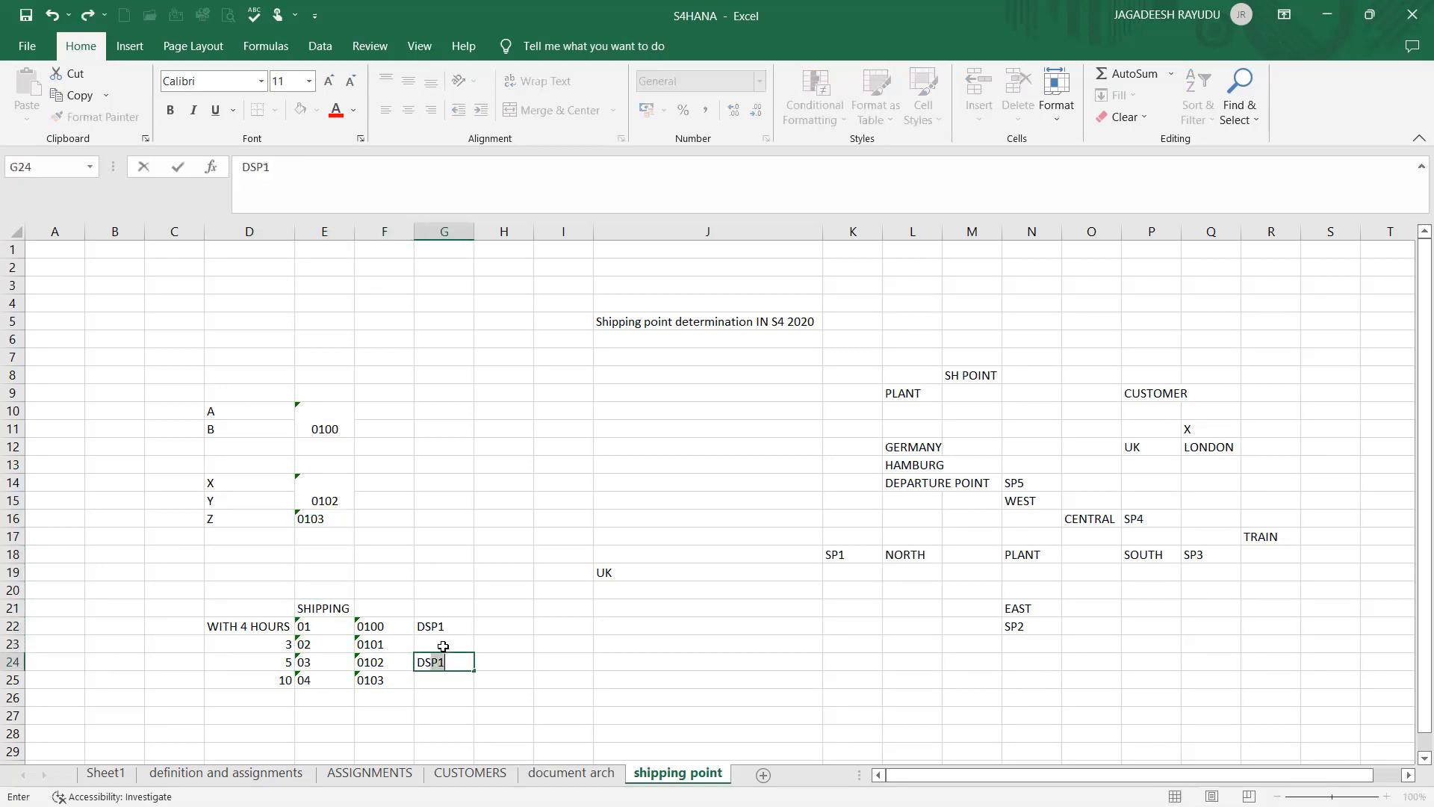
pyautogui.press('Escape')
# Examine how the shipping rows 01 to 04 relate to the 0100–0103 values and the shipping points DSP1 and DSP2.
pyautogui.press('Up')
pyautogui.press('Up')
pyautogui.press('Left')
pyautogui.press('Down')
pyautogui.press('Down')
pyautogui.press('Down')
pyautogui.press('Up')
pyautogui.press('Up')
pyautogui.press('Down')
pyautogui.press('Right')
pyautogui.press('Right')
pyautogui.press('Left')
pyautogui.press('Up')
pyautogui.press('Up')
pyautogui.press('Up')
pyautogui.press('Down')
pyautogui.press('Right')
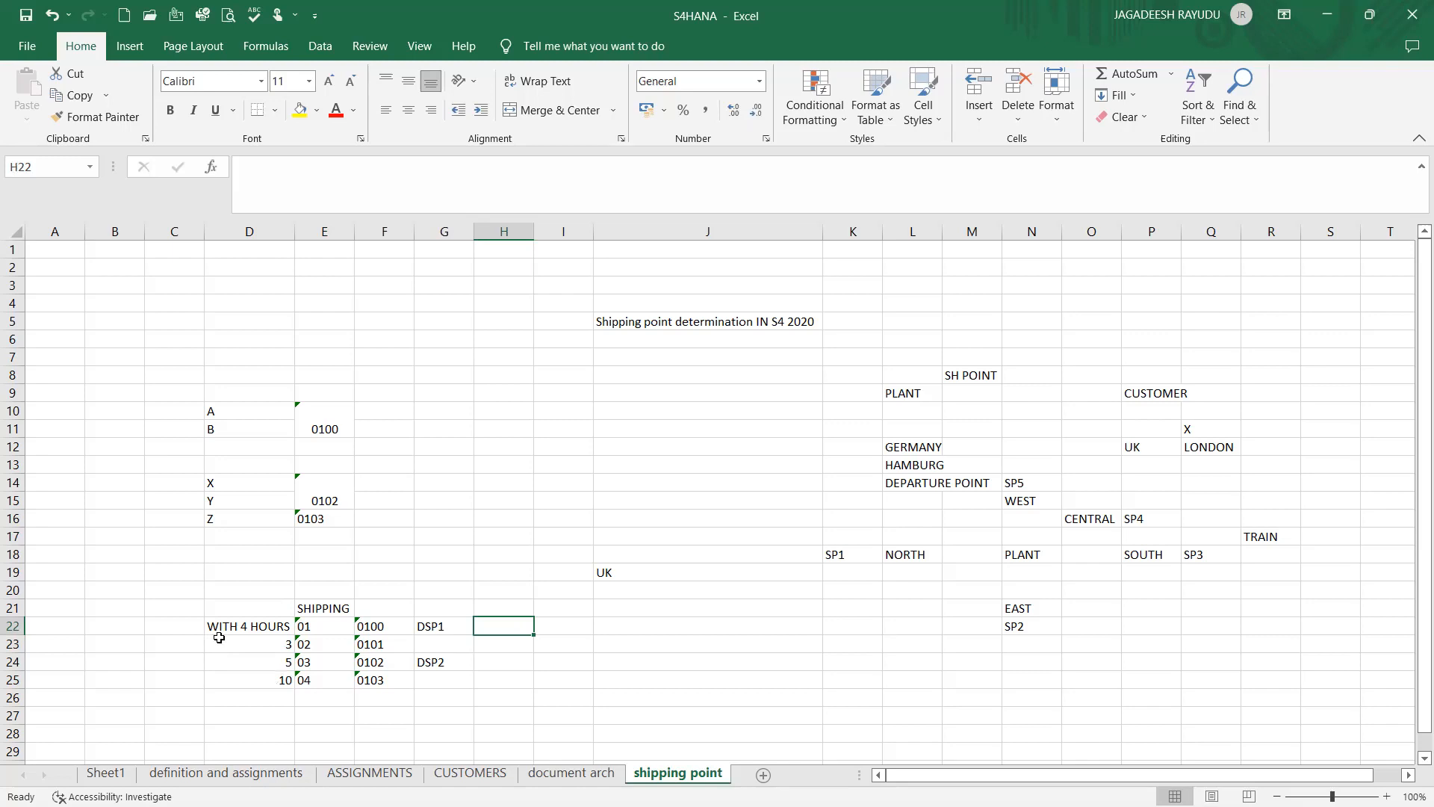
pyautogui.click(348, 627)
pyautogui.click(327, 593)
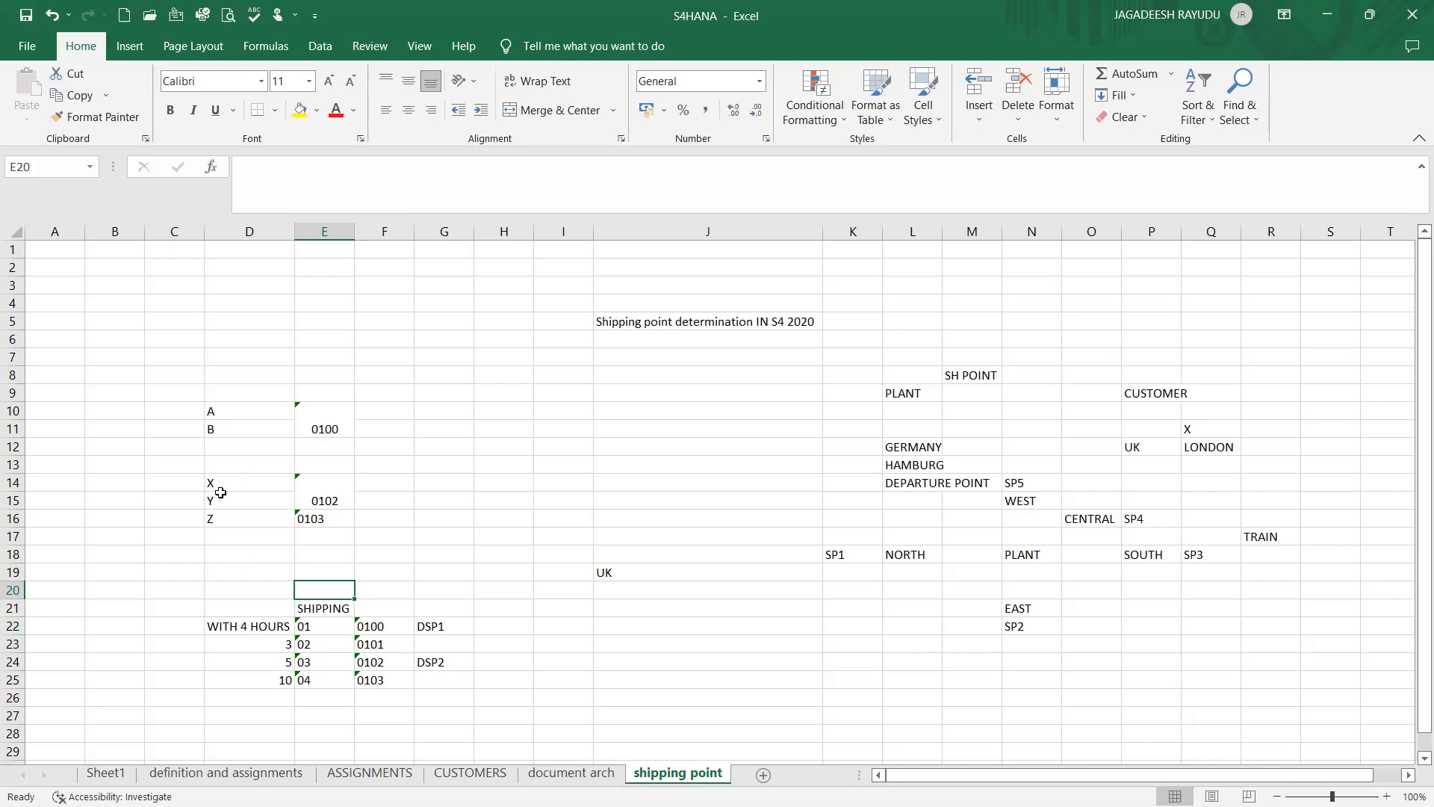
pyautogui.click(381, 667)
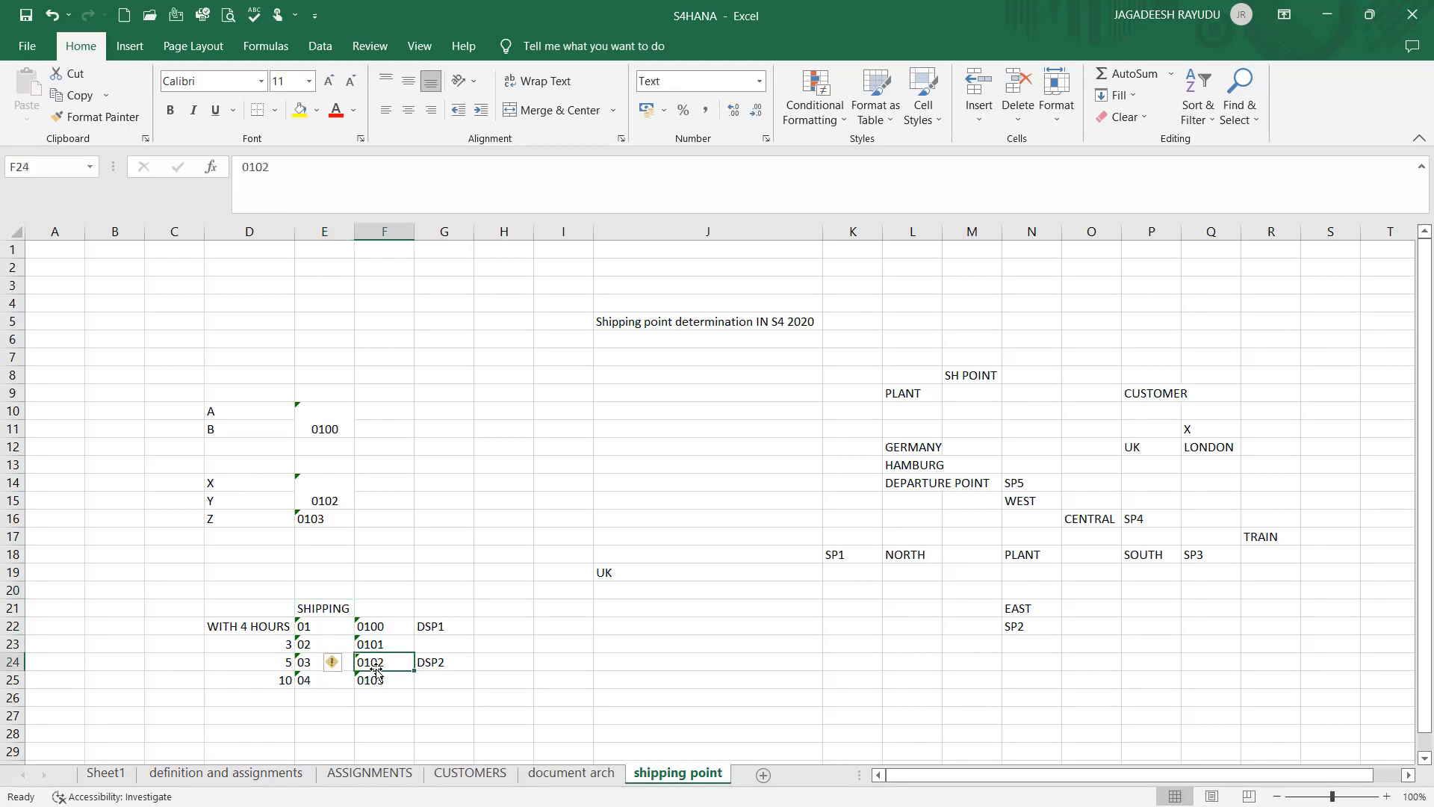
pyautogui.click(434, 664)
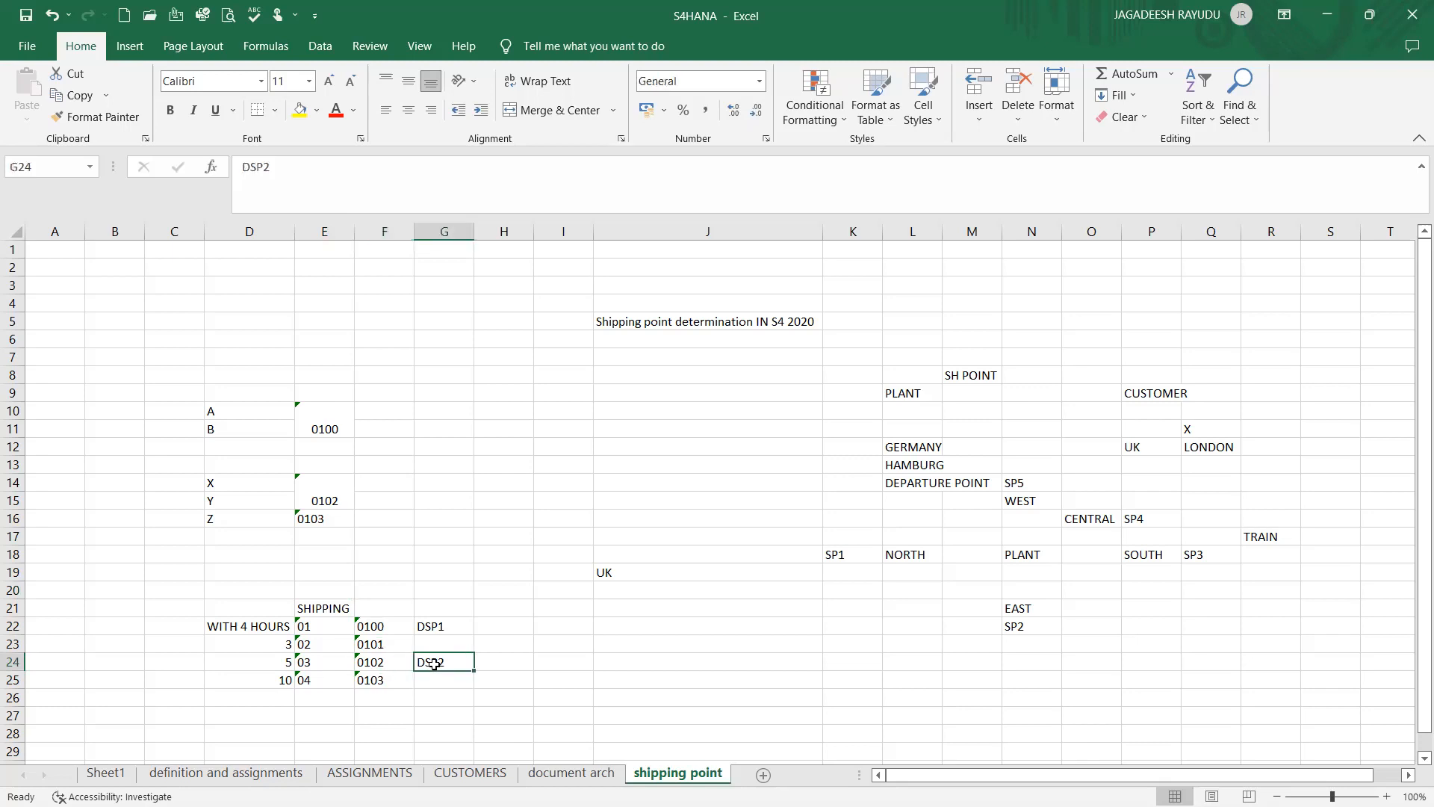
pyautogui.click(379, 625)
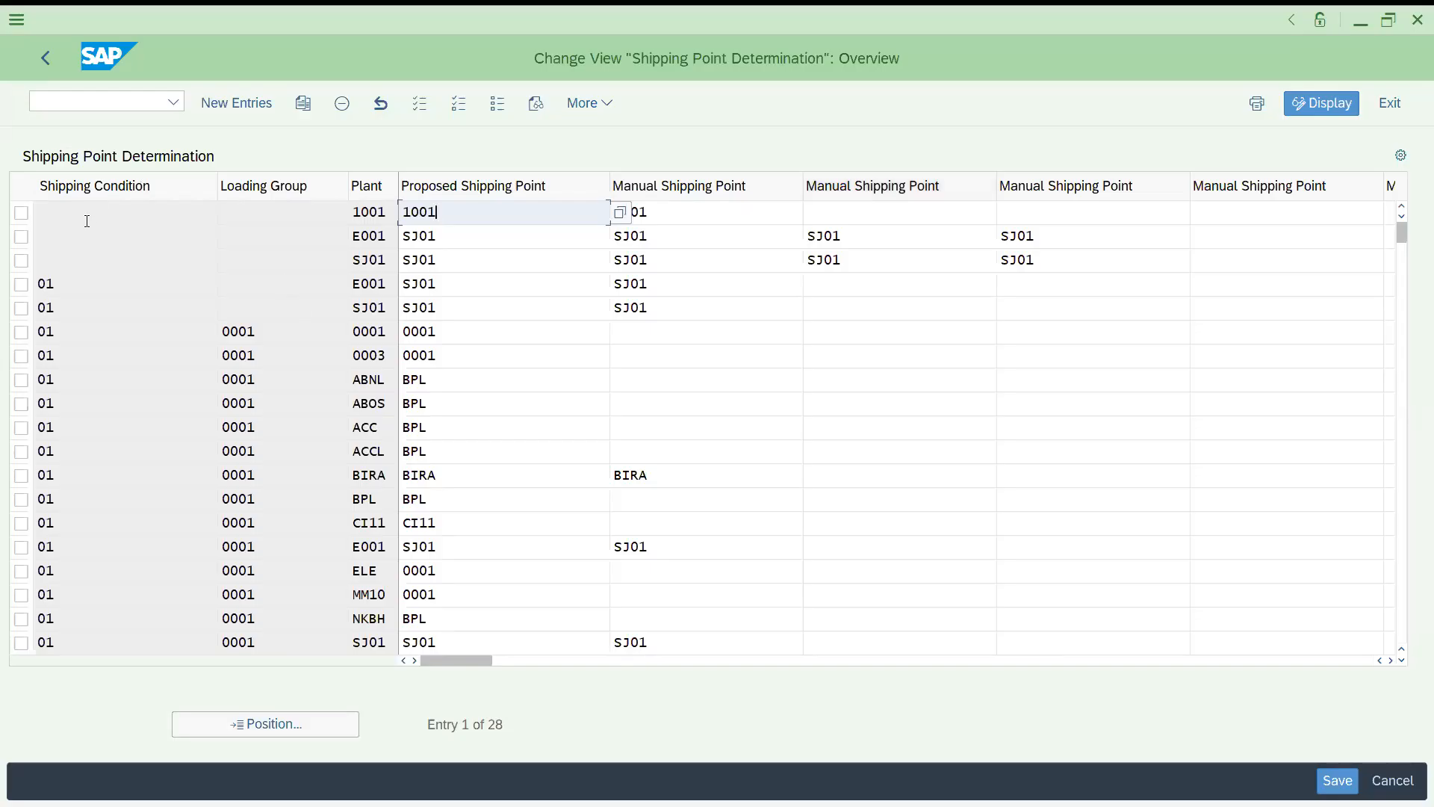
pyautogui.click(198, 236)
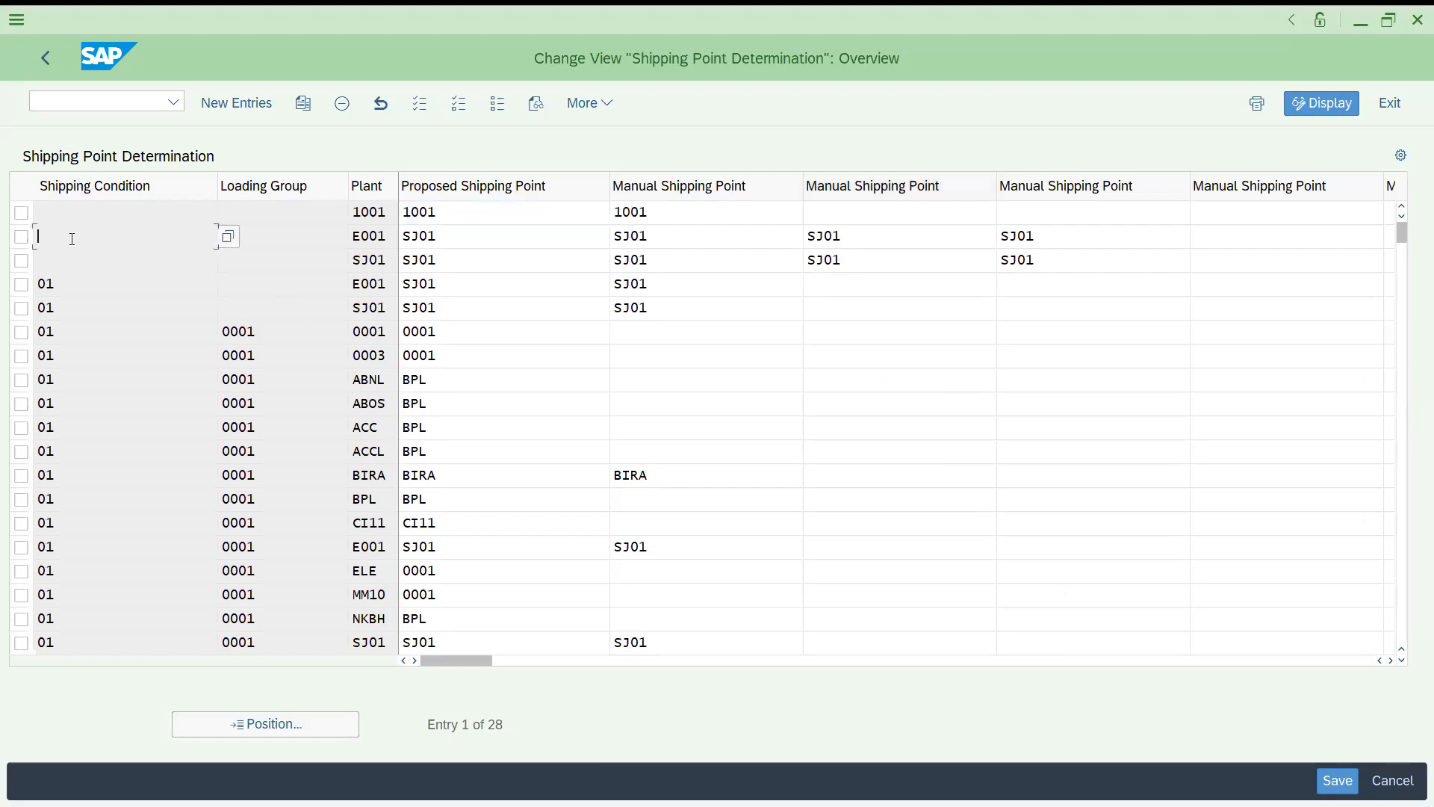
pyautogui.click(237, 103)
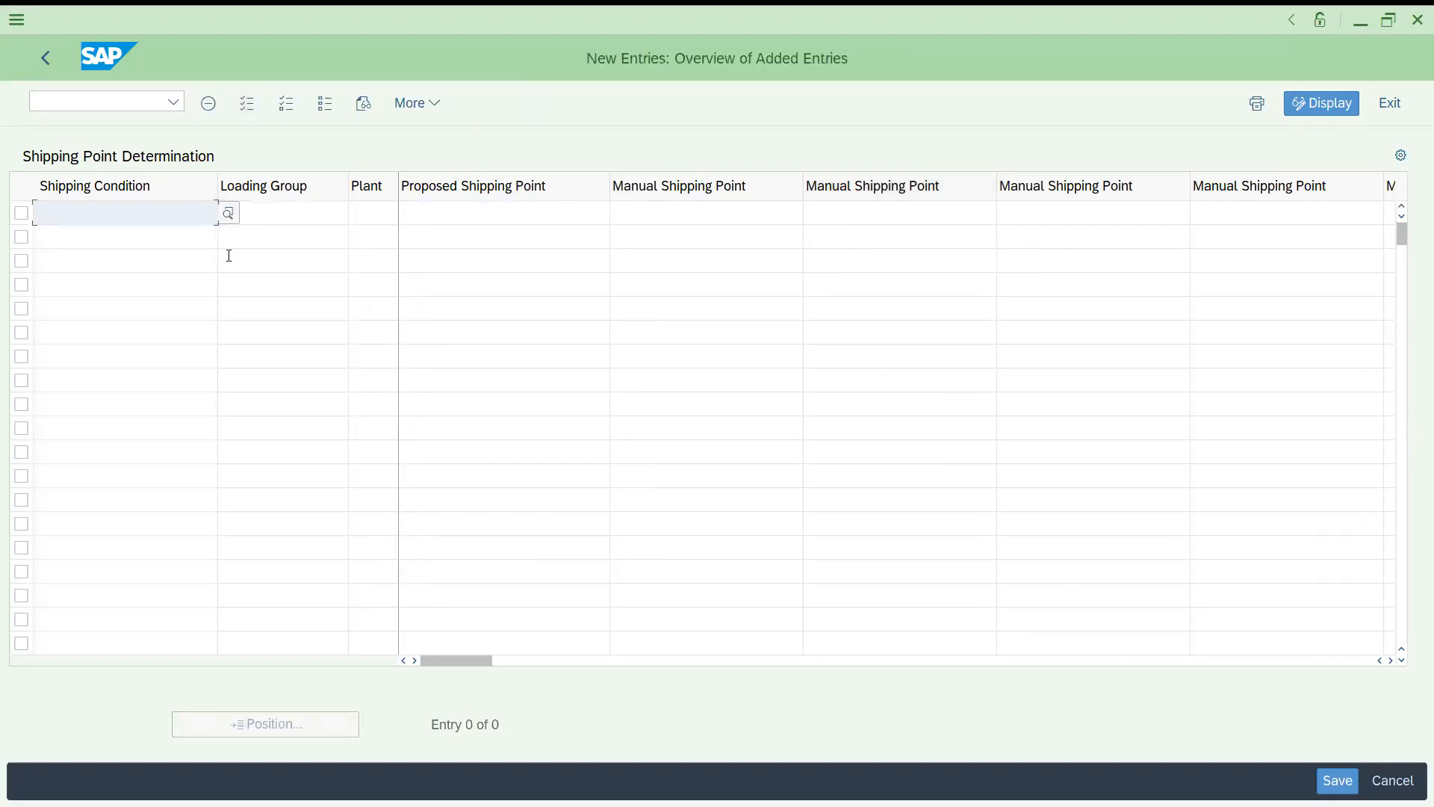
pyautogui.write('01')
pyautogui.click(294, 217)
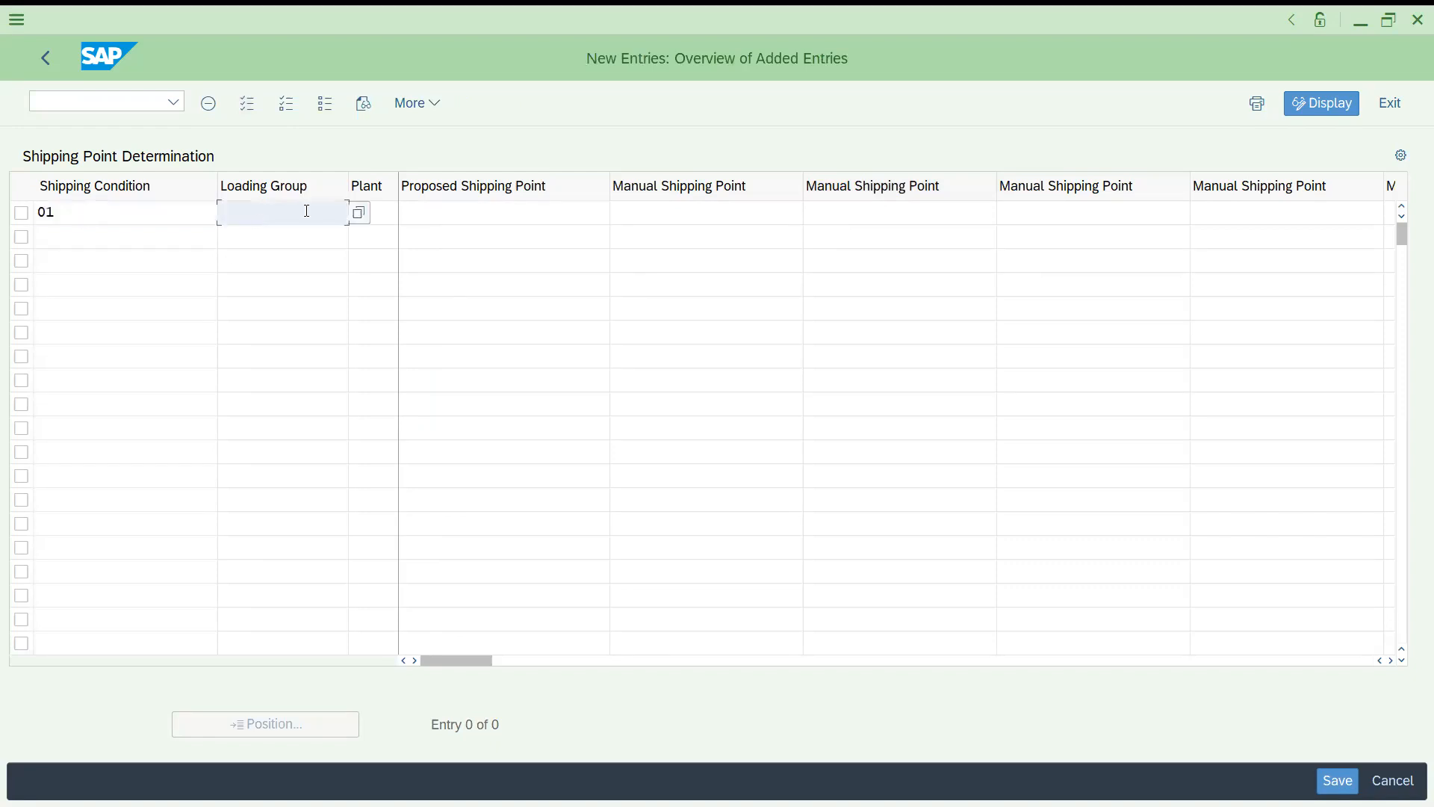
pyautogui.click(359, 215)
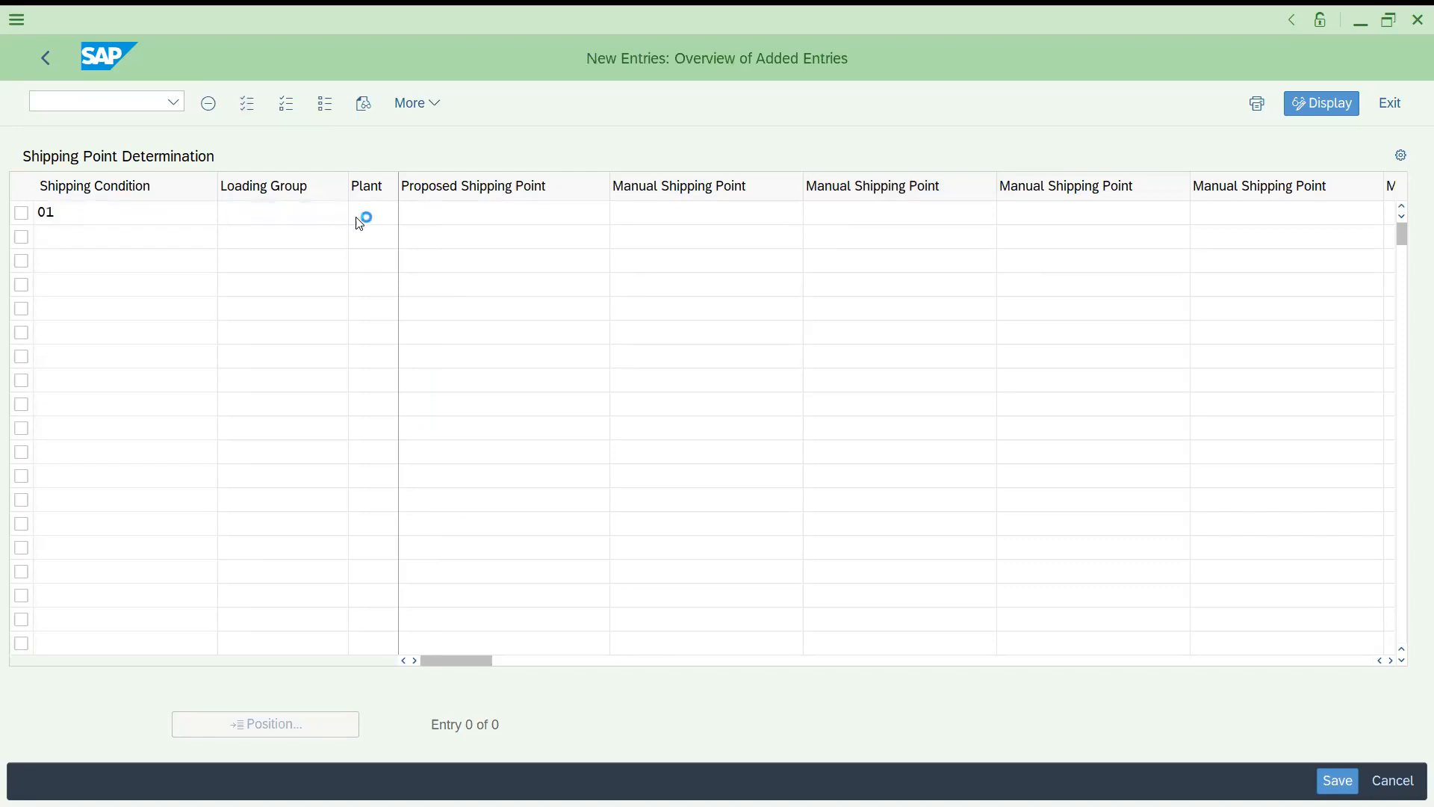
pyautogui.click(359, 224)
# Leave the shipping point determination entries without saving the changes and open the Define Shipping Conditions configuration.
pyautogui.click(48, 61)
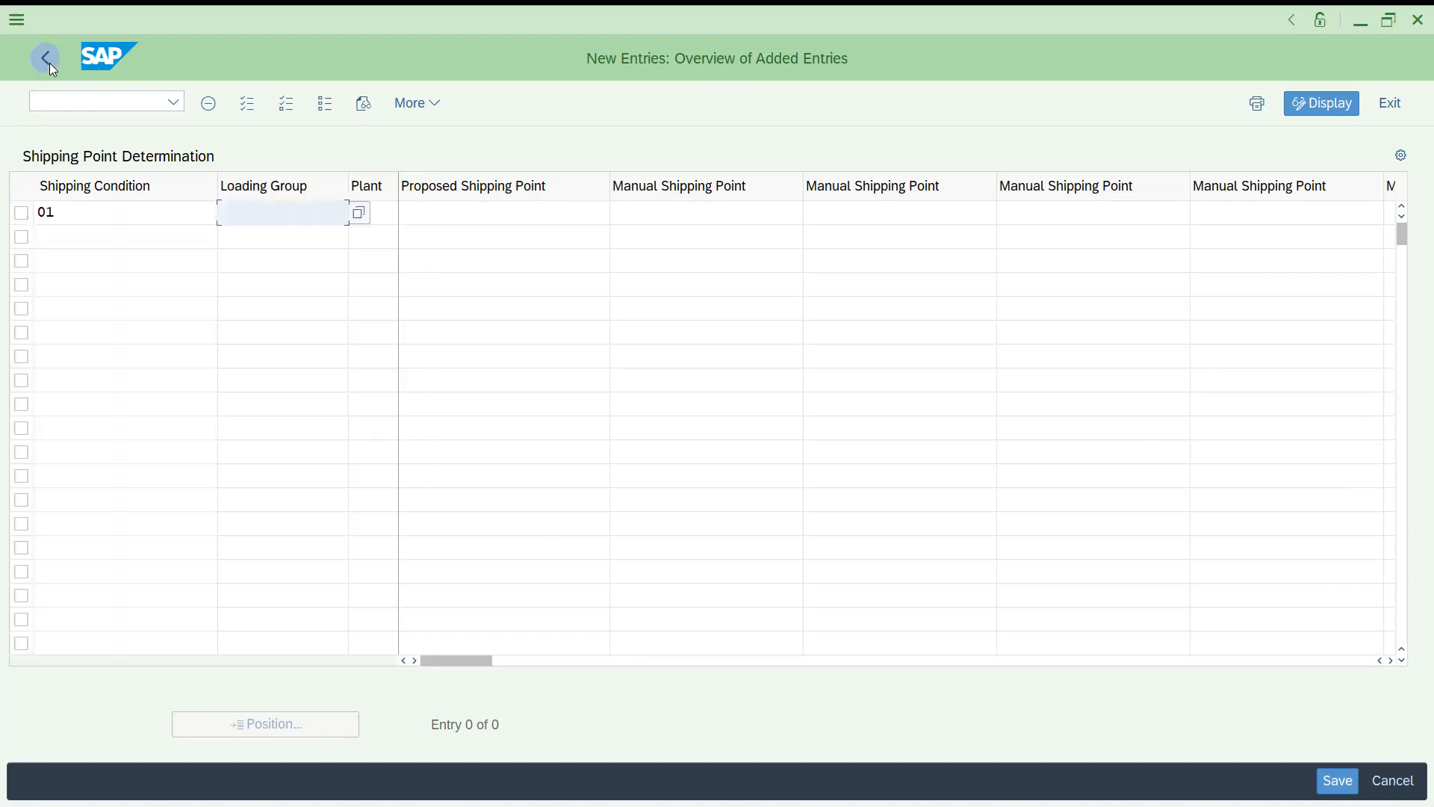
pyautogui.click(49, 63)
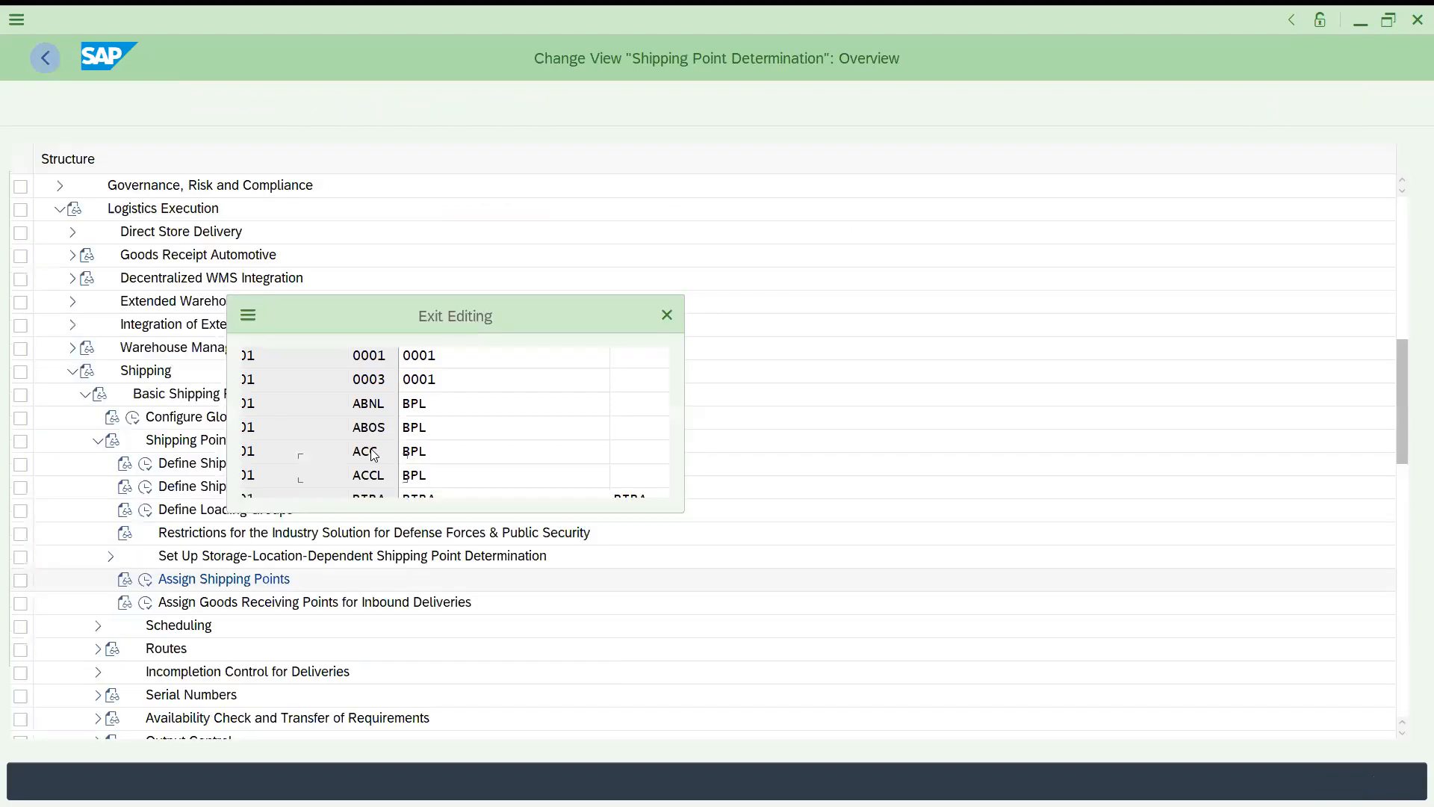
pyautogui.click(466, 469)
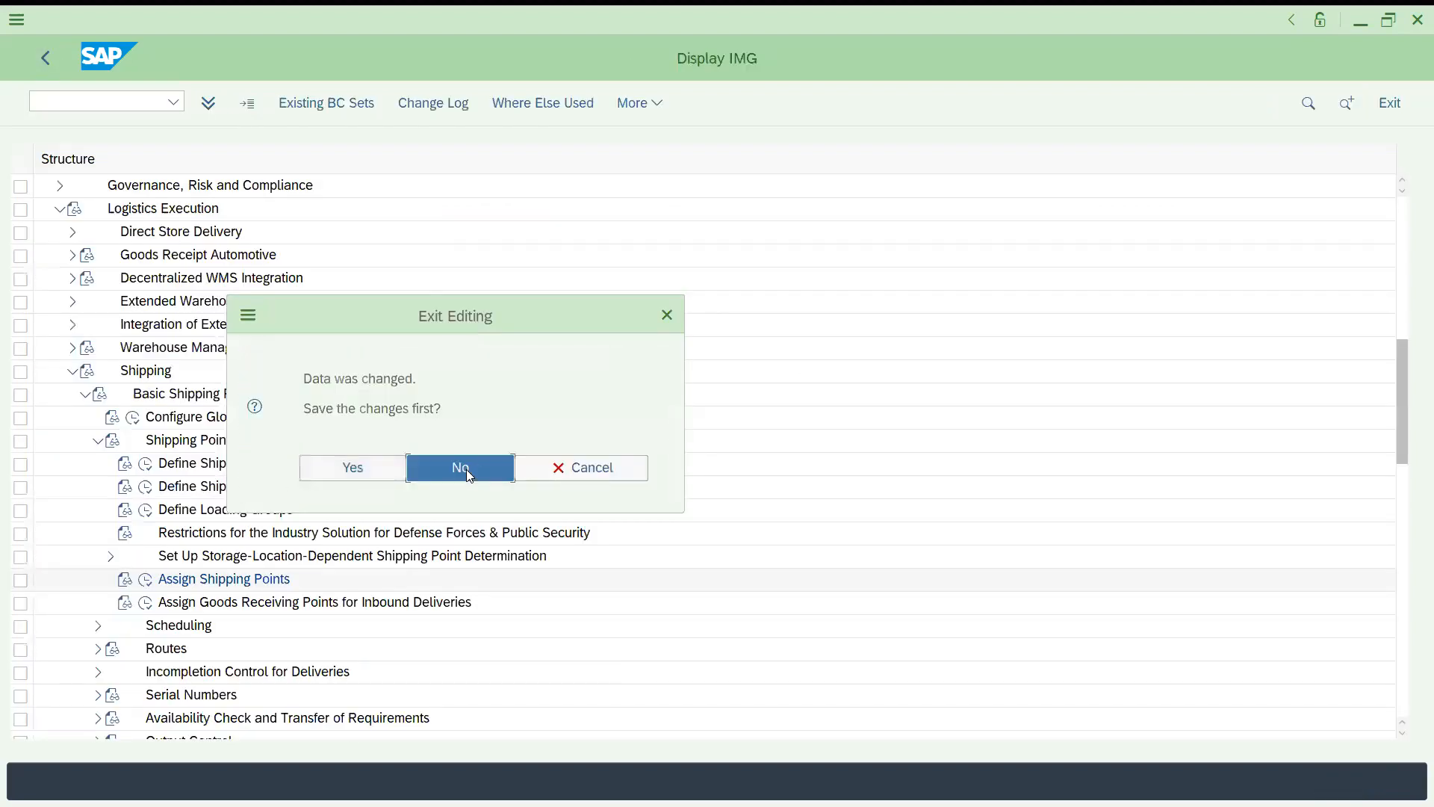
pyautogui.click(146, 465)
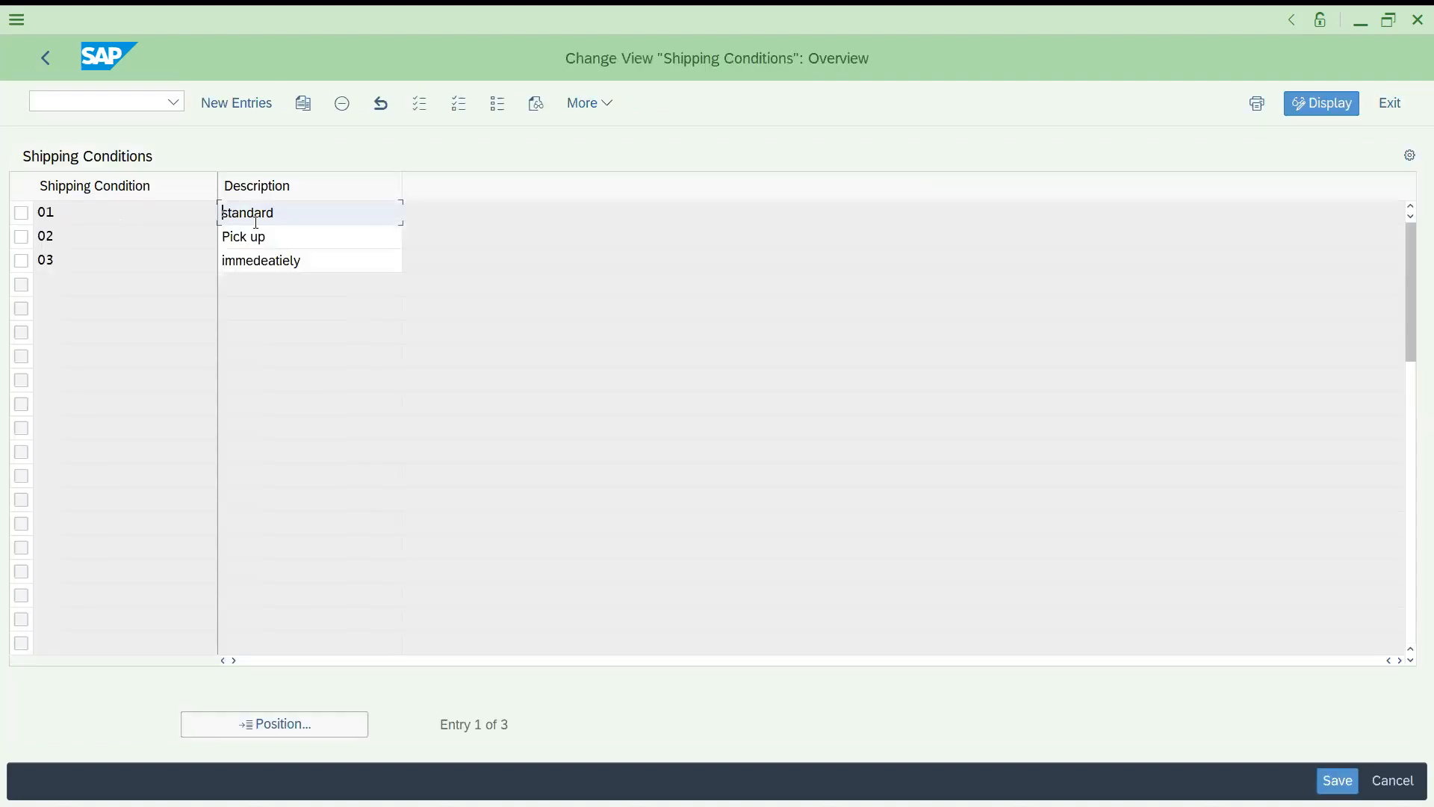
pyautogui.click(260, 263)
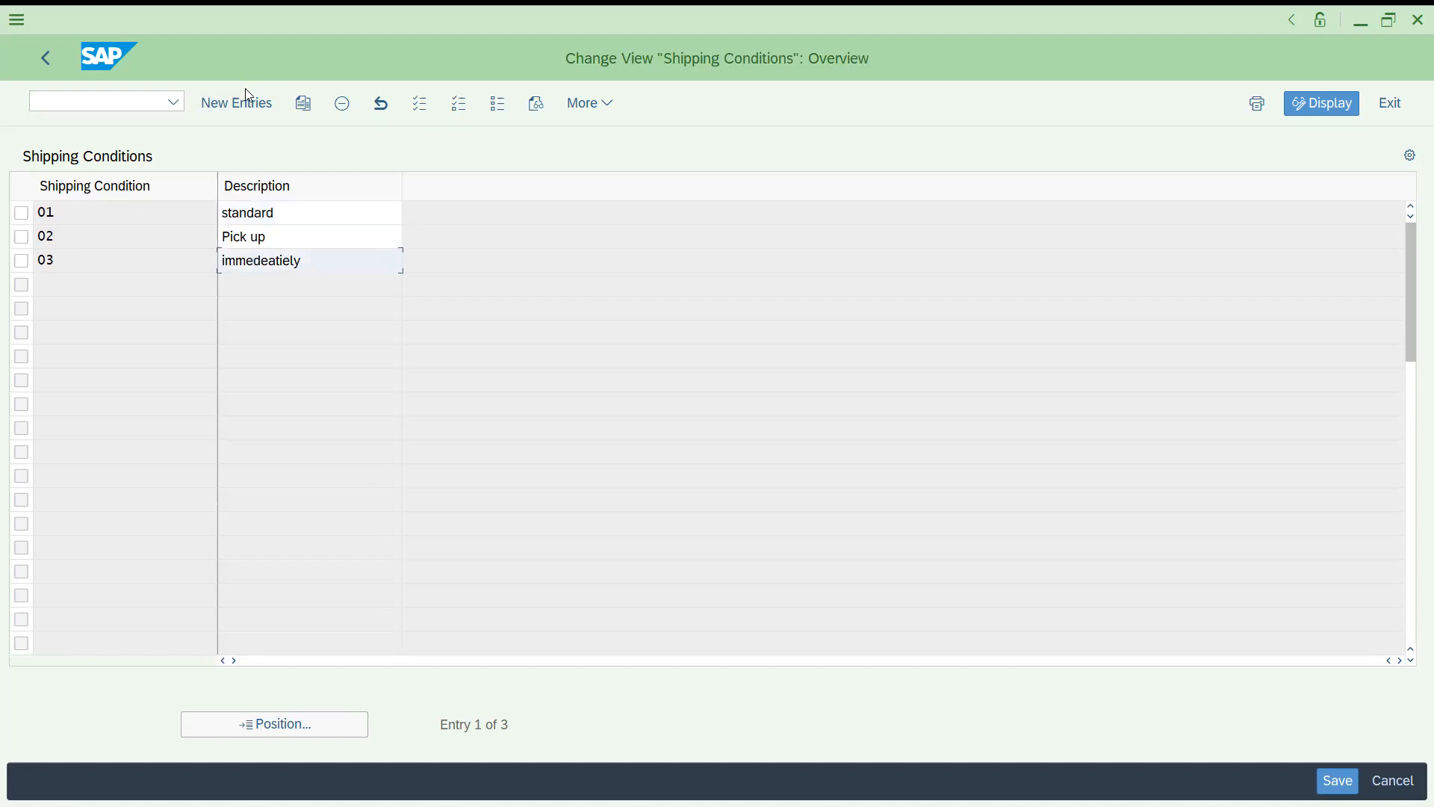
# Create a new shipping condition A1 with the description IMMIDIATELY.
pyautogui.click(233, 107)
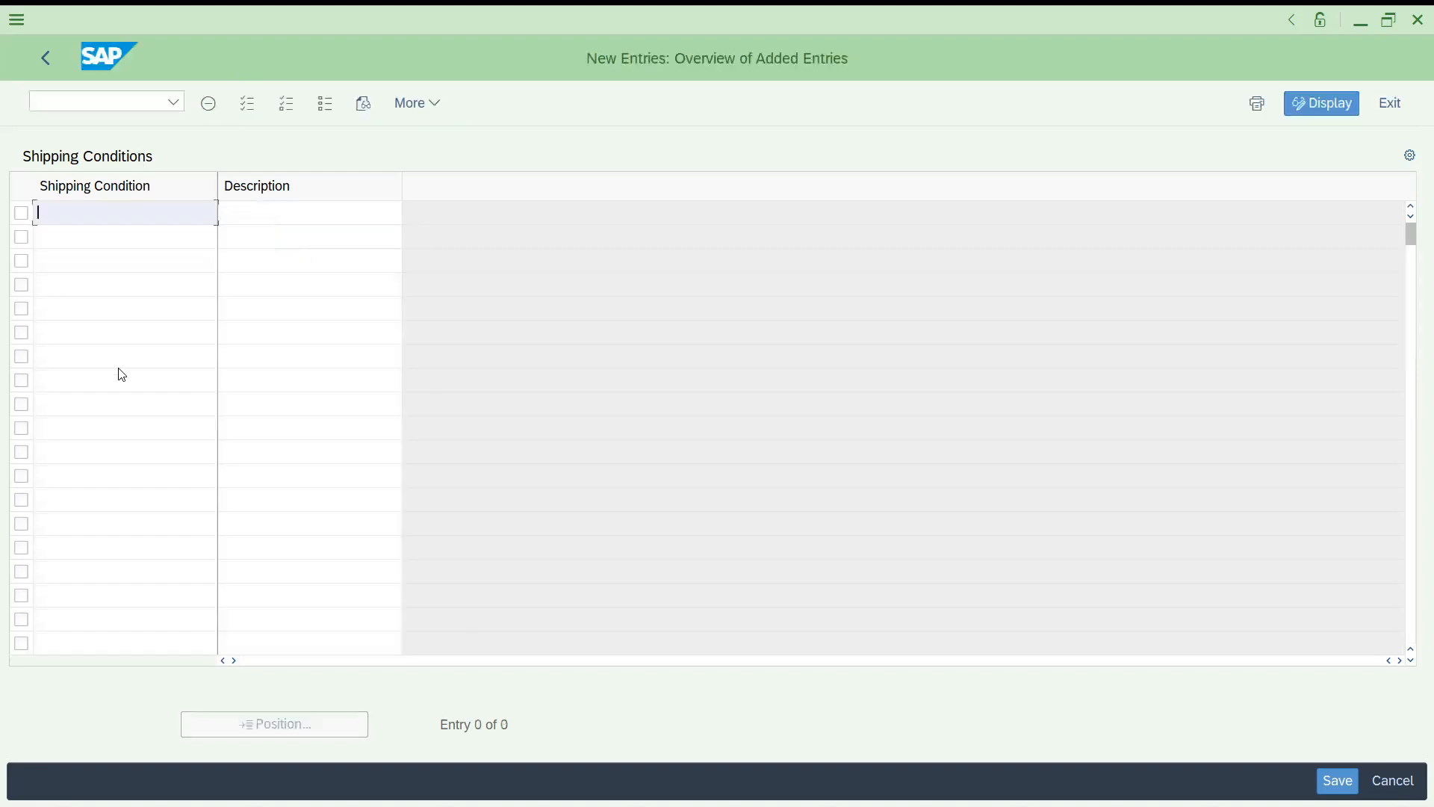
pyautogui.write('A1')
pyautogui.press('Tab')
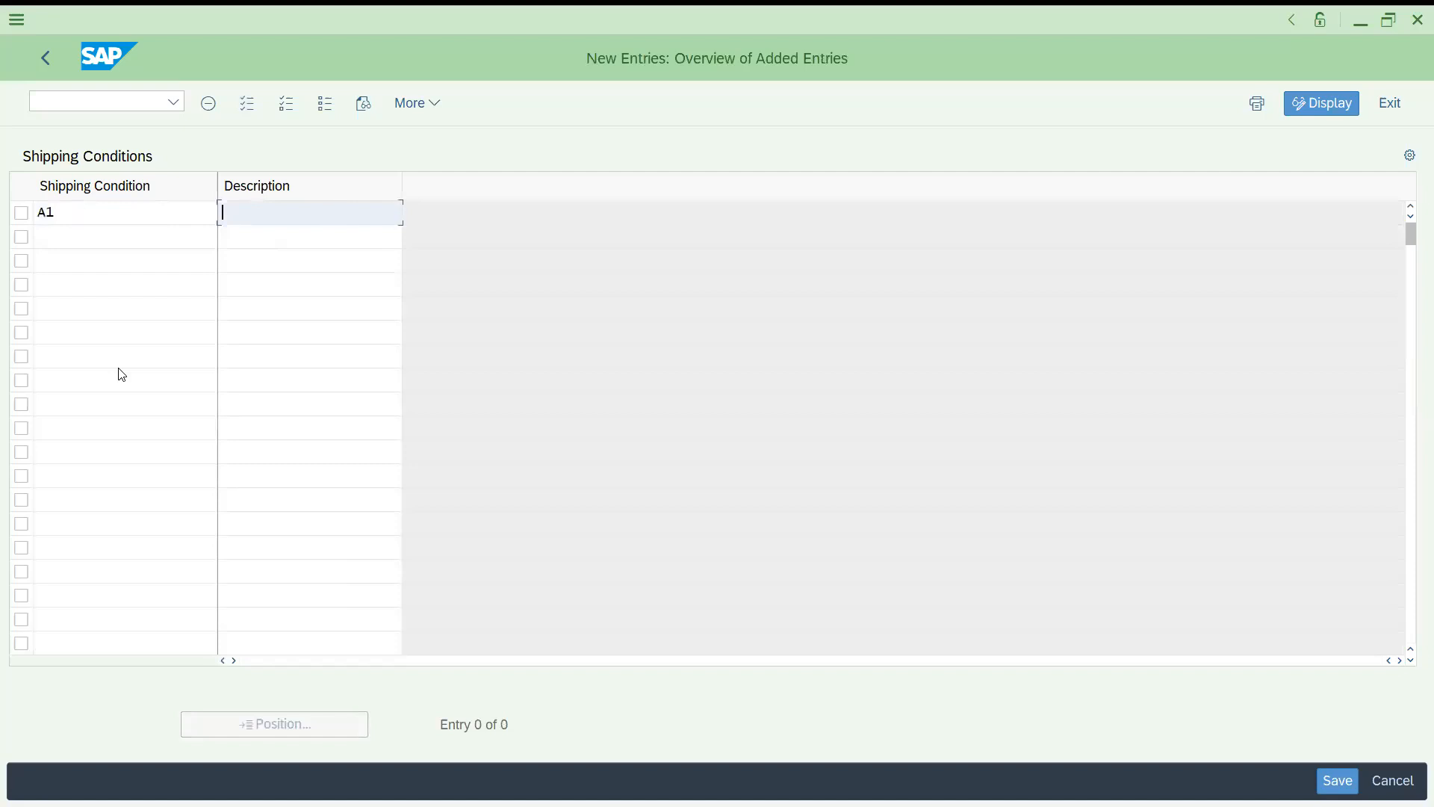
pyautogui.write('IMMIDI')
pyautogui.write('AITI')
pyautogui.press('BackSpace')
pyautogui.press('BackSpace')
pyautogui.press('BackSpace')
pyautogui.write('E')
pyautogui.press('BackSpace')
pyautogui.write('TELY')
# Add shipping condition A2 with the description STANDARD and save both entries to customizing request MD1K901200.
pyautogui.click(81, 237)
pyautogui.write('A2')
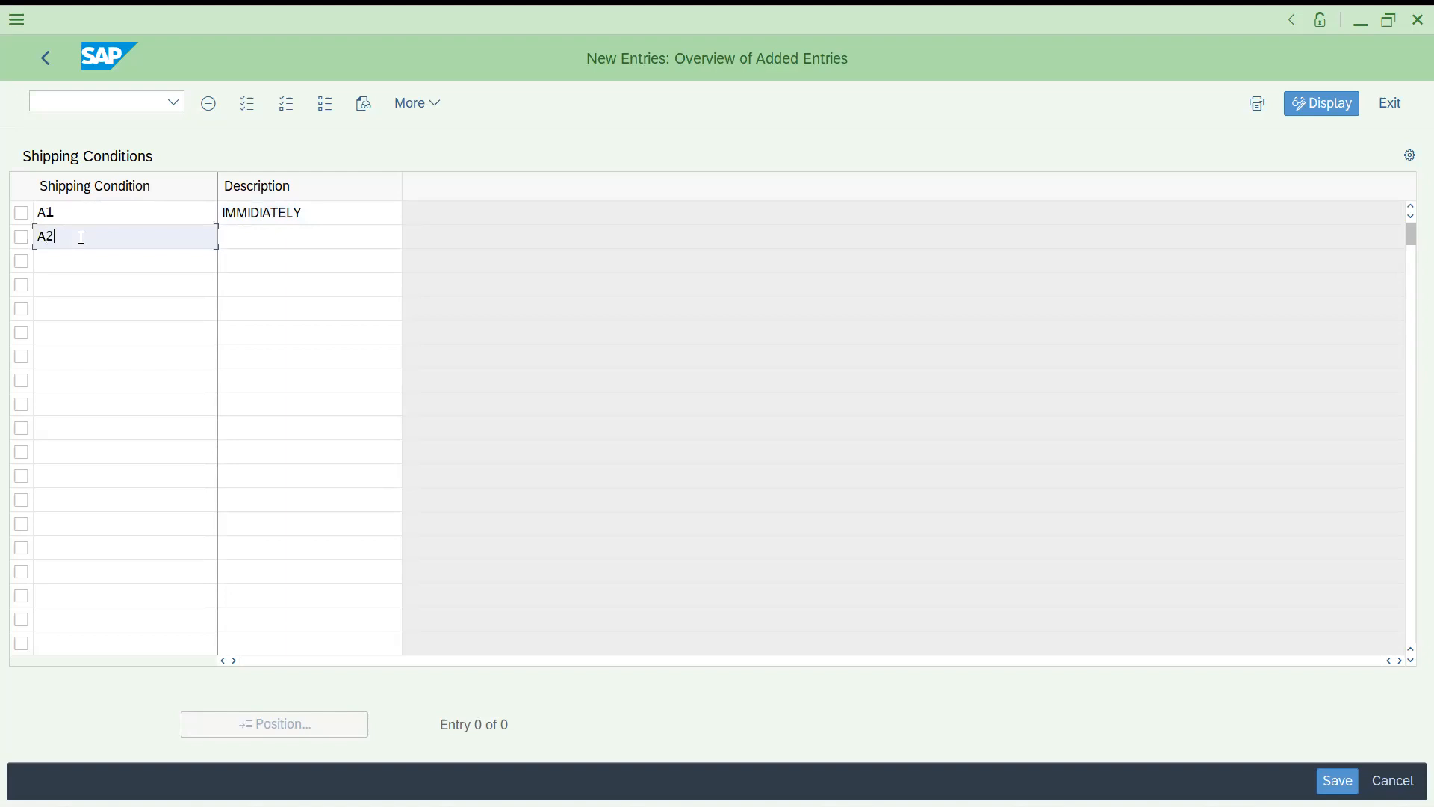
pyautogui.press('Tab')
pyautogui.write('STANDA')
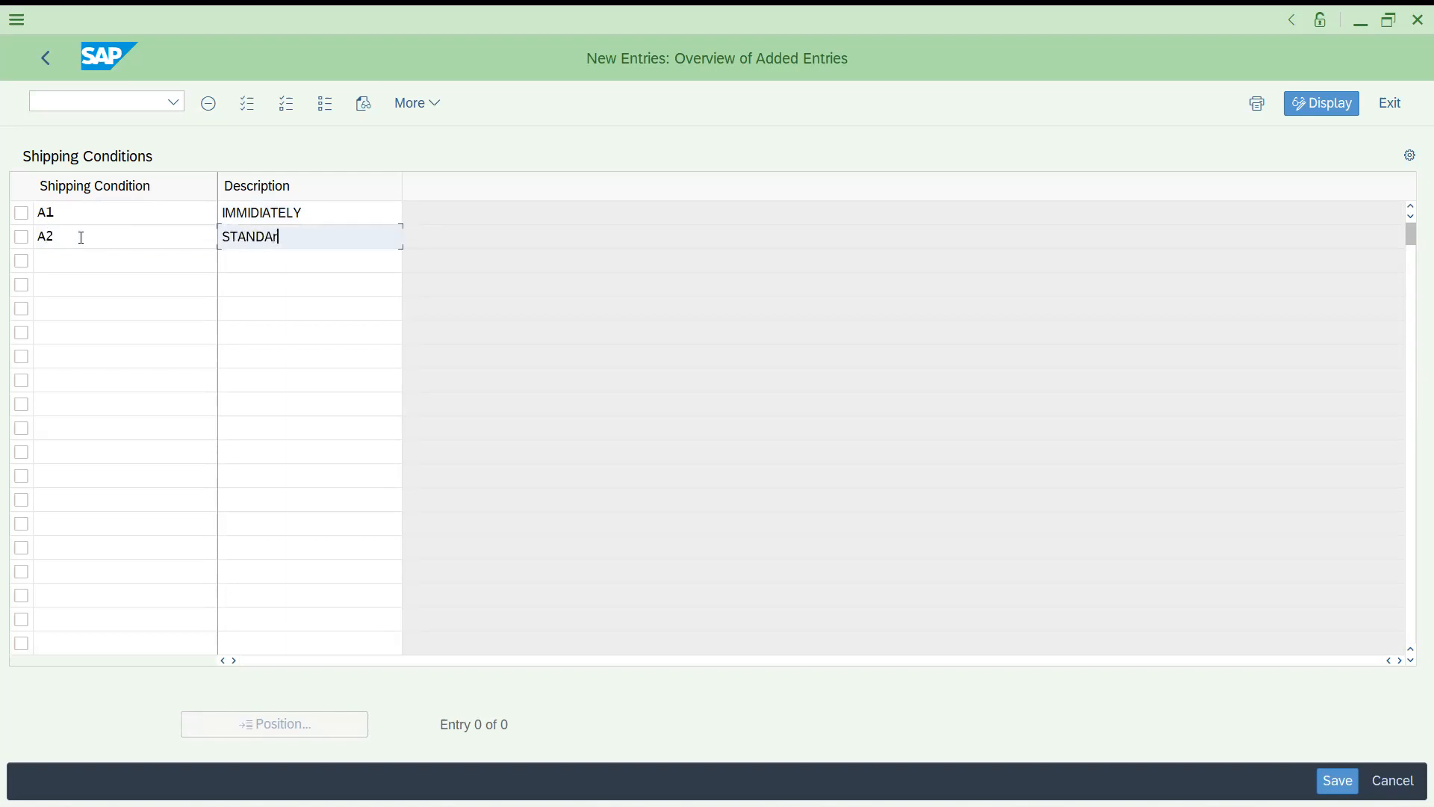
pyautogui.write('RD')
pyautogui.press('Return')
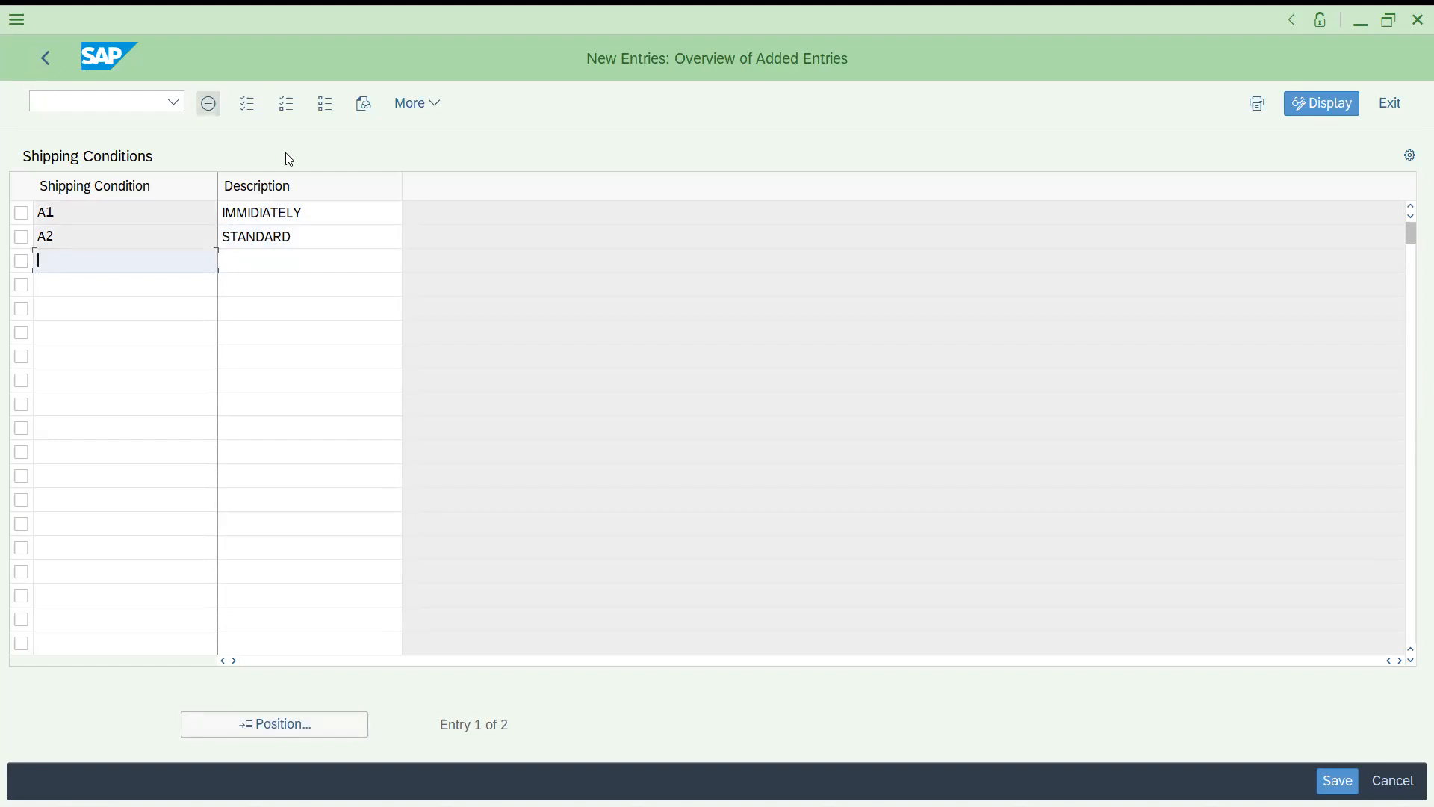
pyautogui.click(1338, 780)
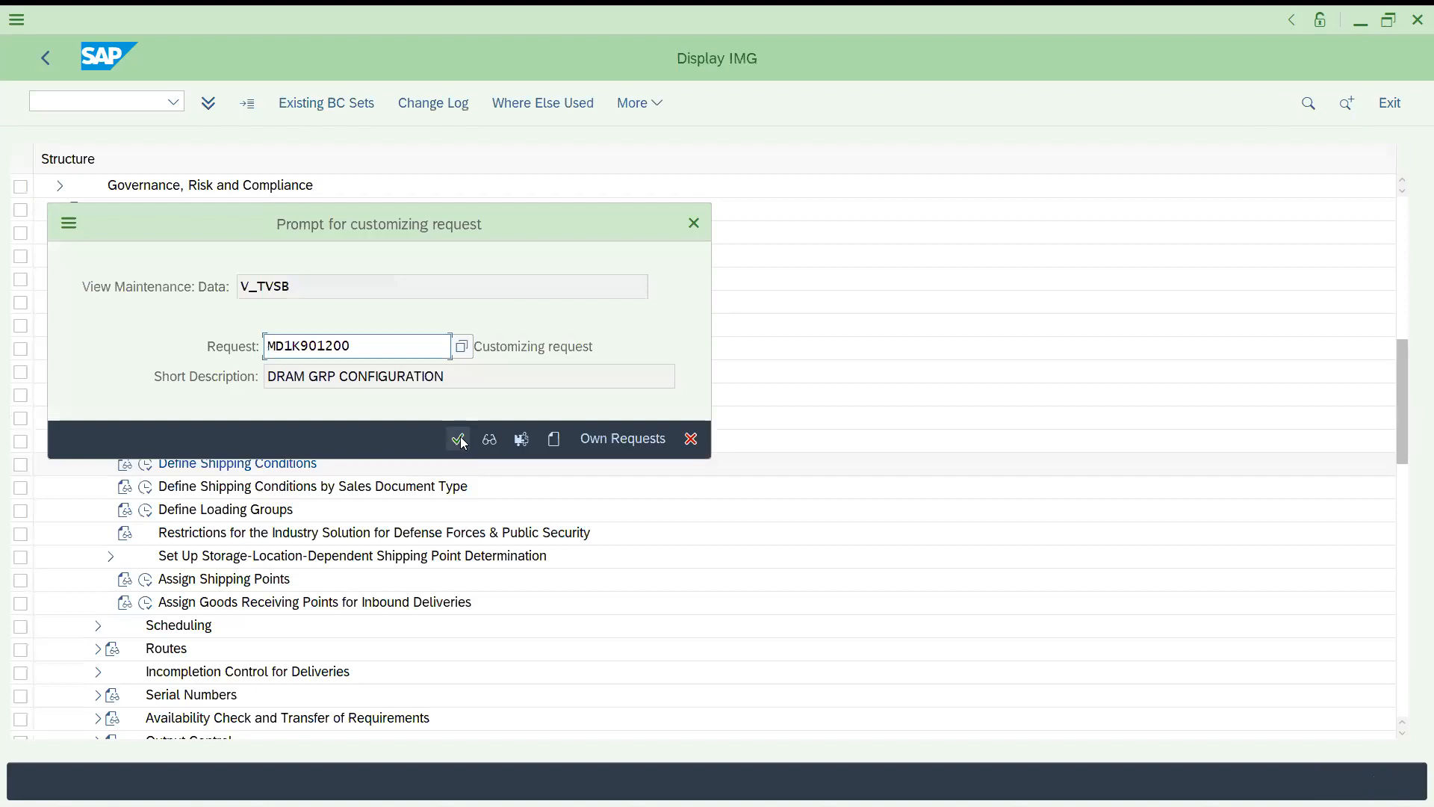
pyautogui.click(461, 438)
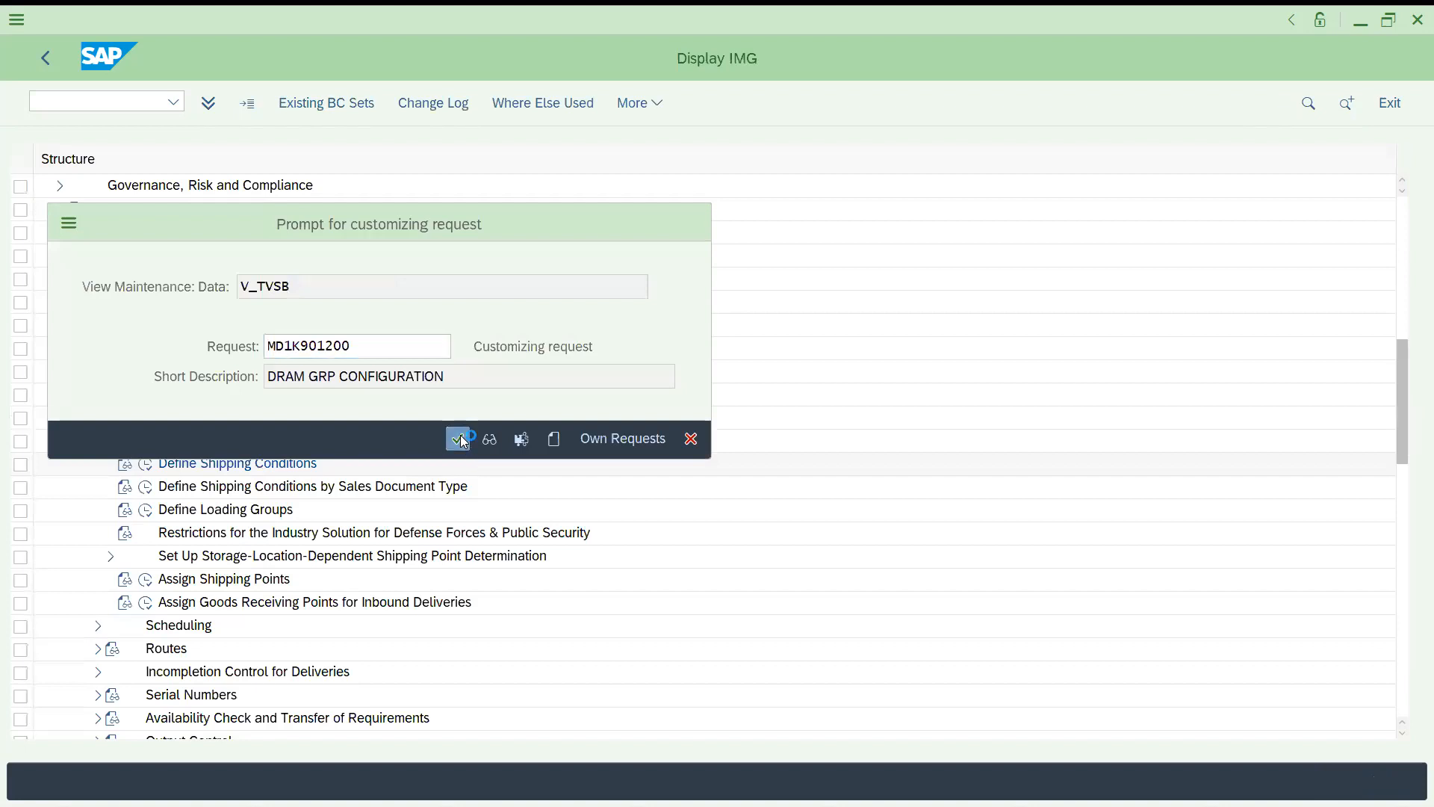
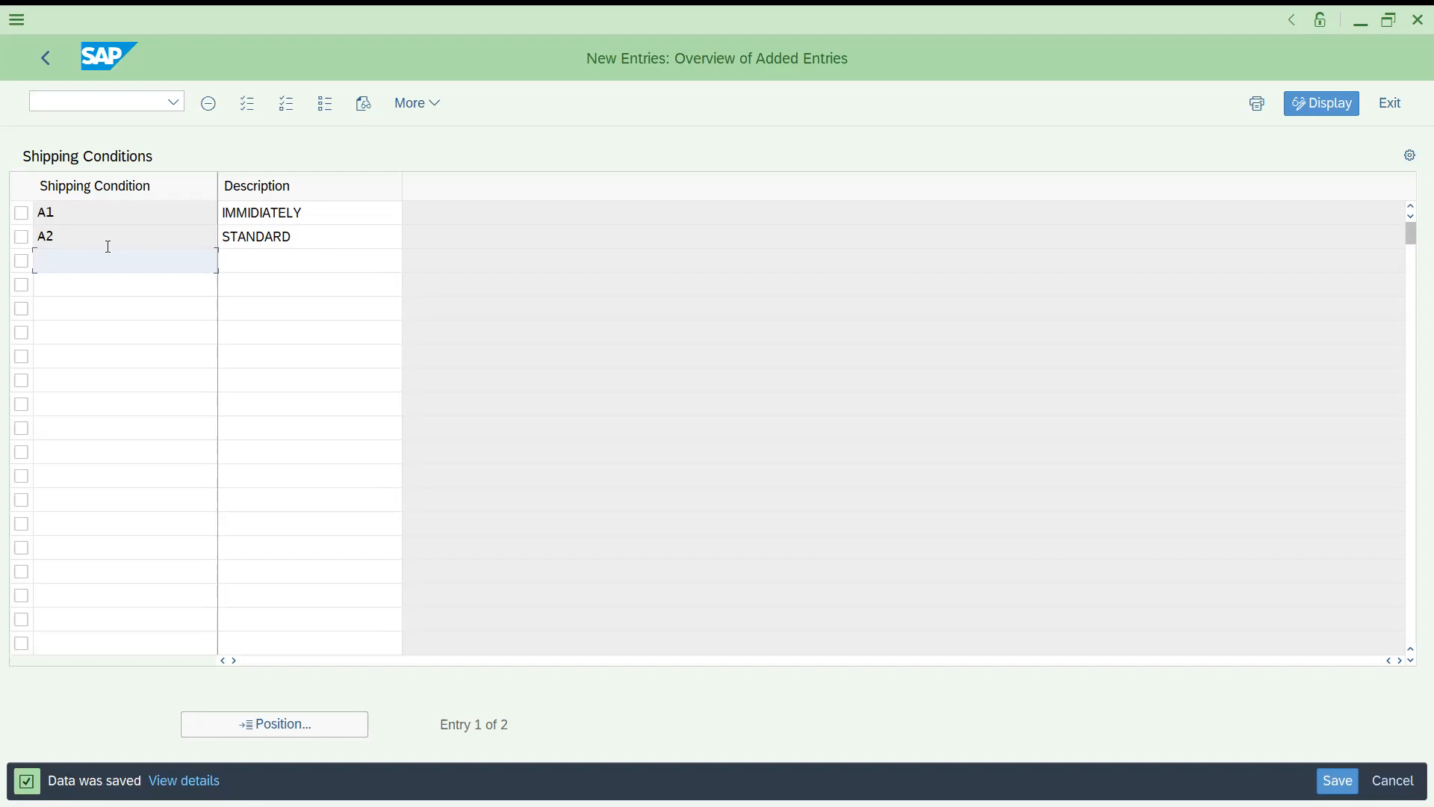
# Return from the shipping conditions to the IMG structure and open the Define Loading Groups configuration.
pyautogui.click(43, 63)
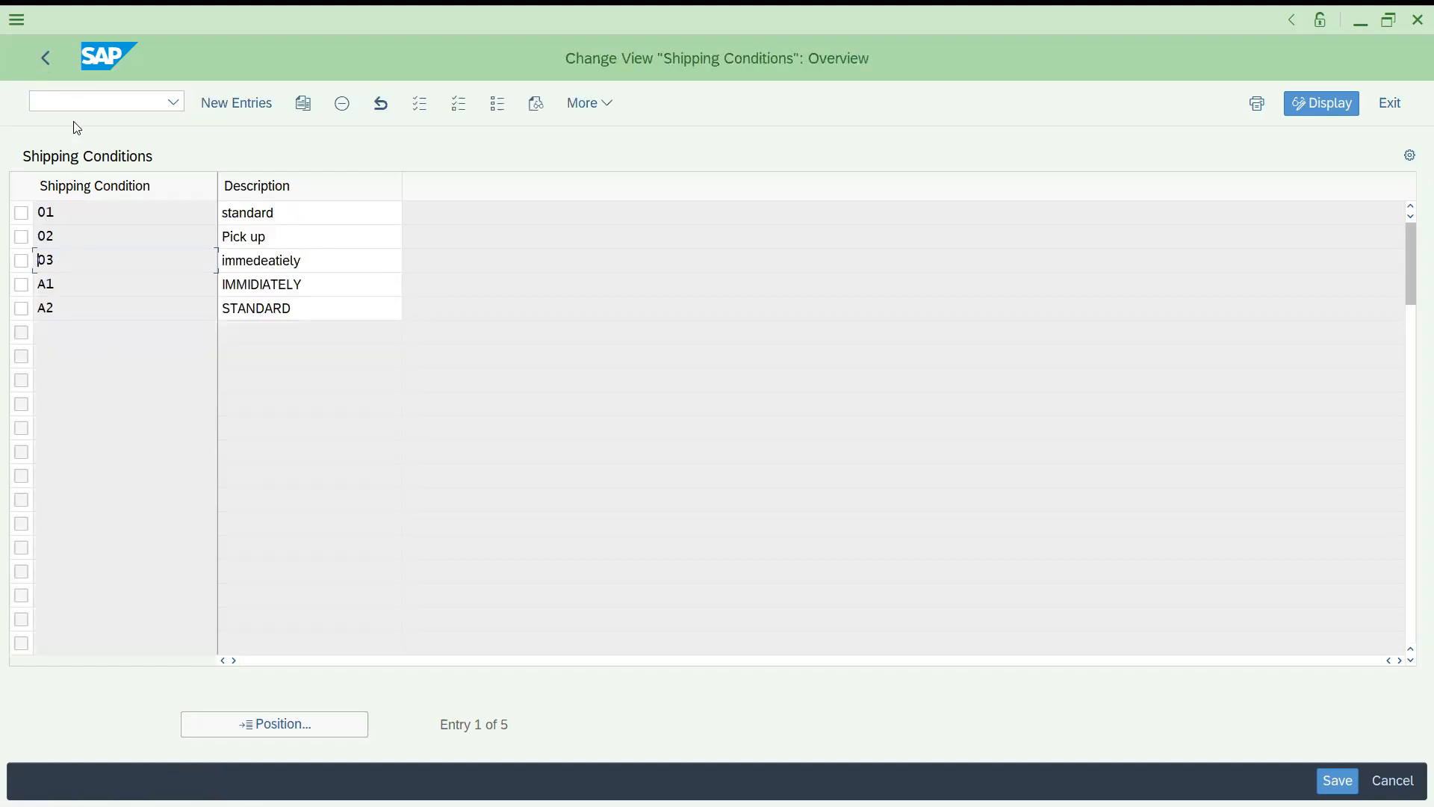
pyautogui.click(252, 236)
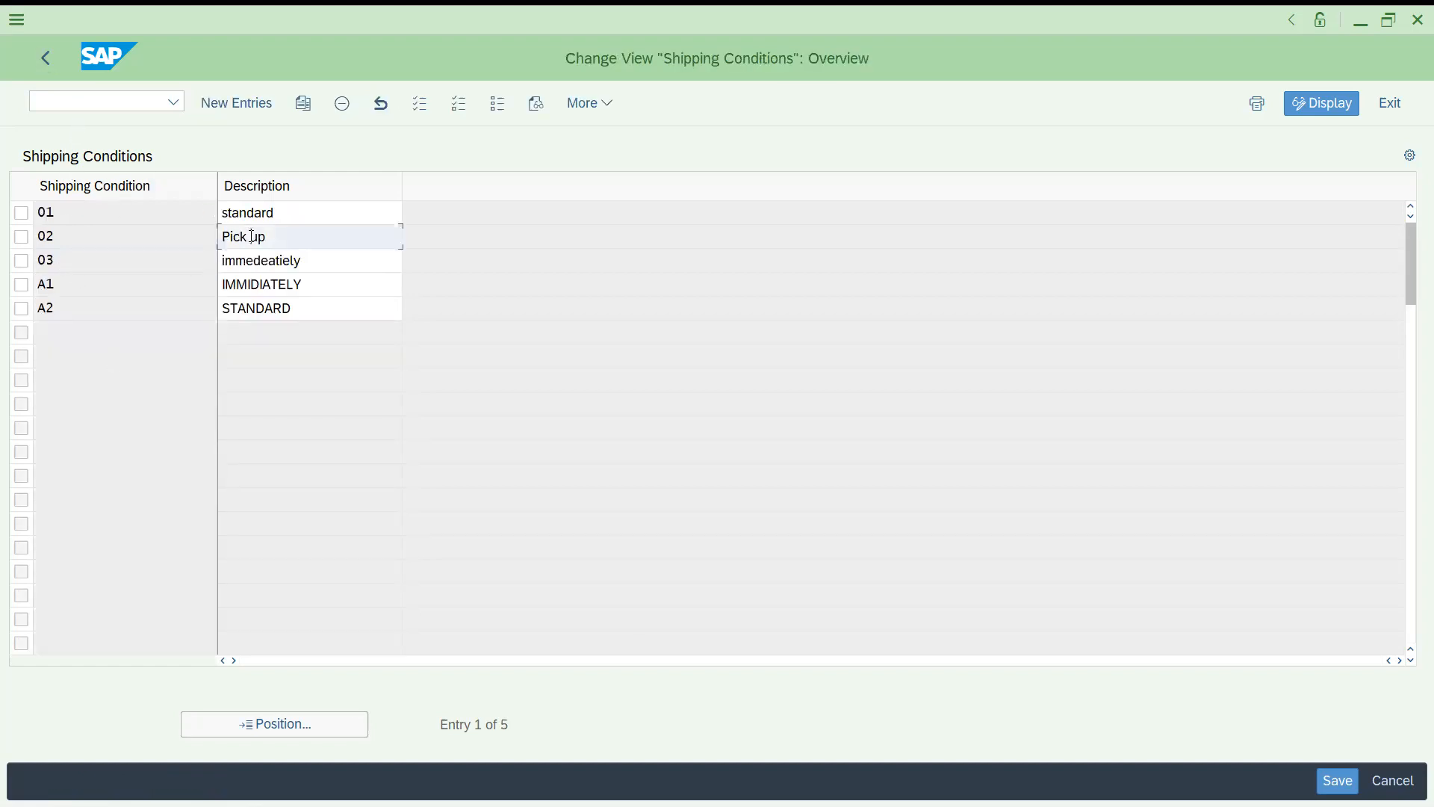
pyautogui.click(47, 59)
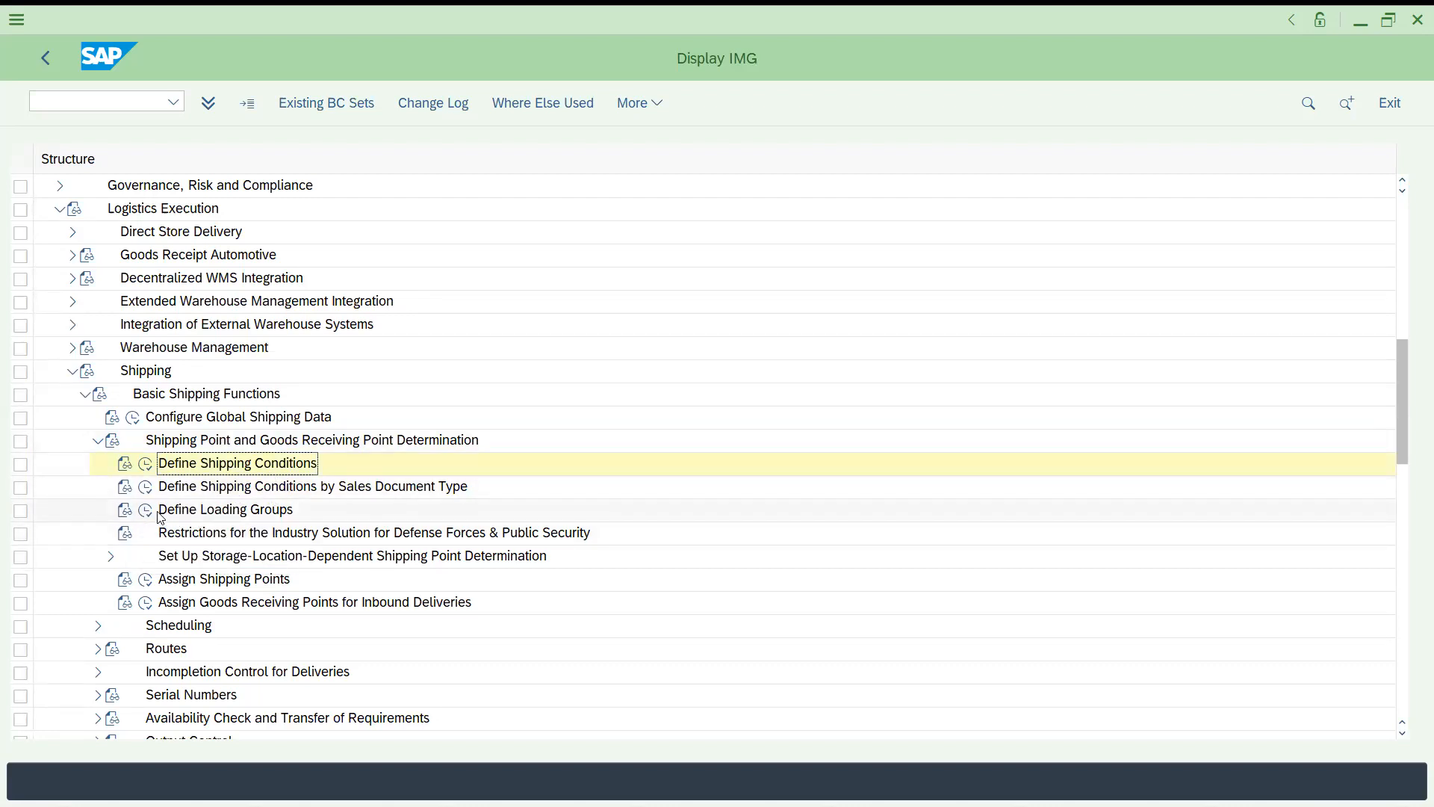
pyautogui.click(146, 514)
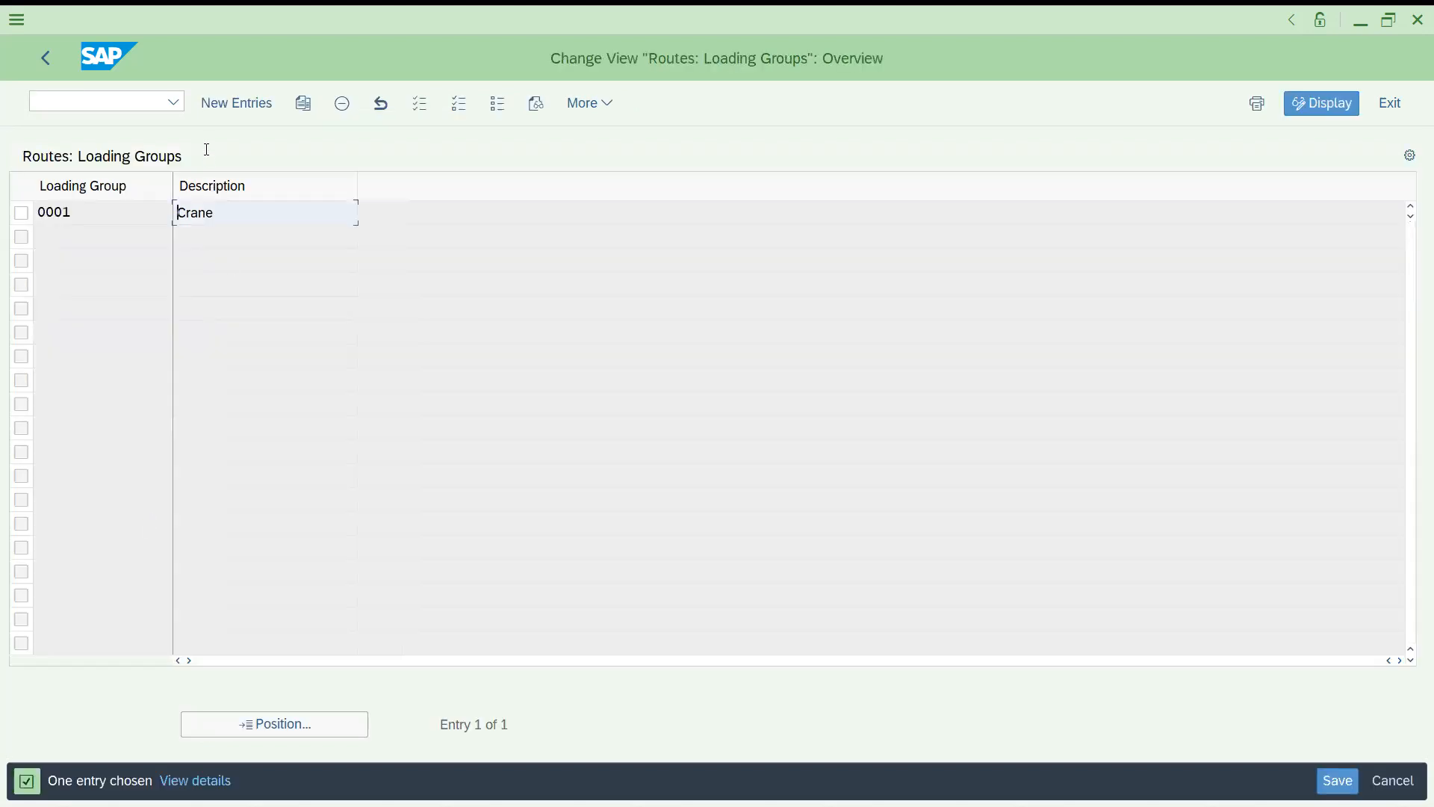
# Create a new loading group ZZZZ with the description MANUAL and save it to the proposed customizing request.
pyautogui.click(228, 107)
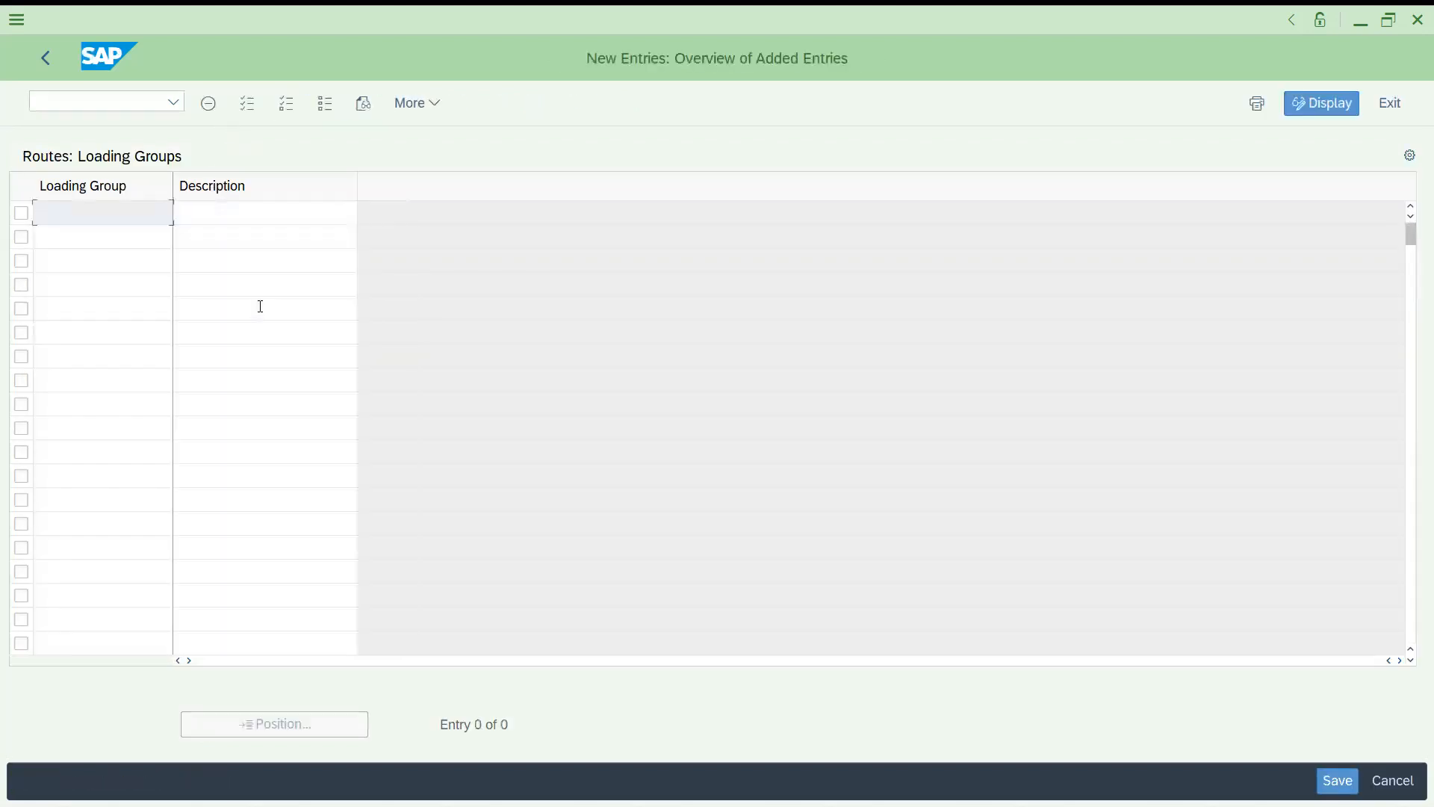
pyautogui.write('zzzz')
pyautogui.press('Tab')
pyautogui.write('MANUAL')
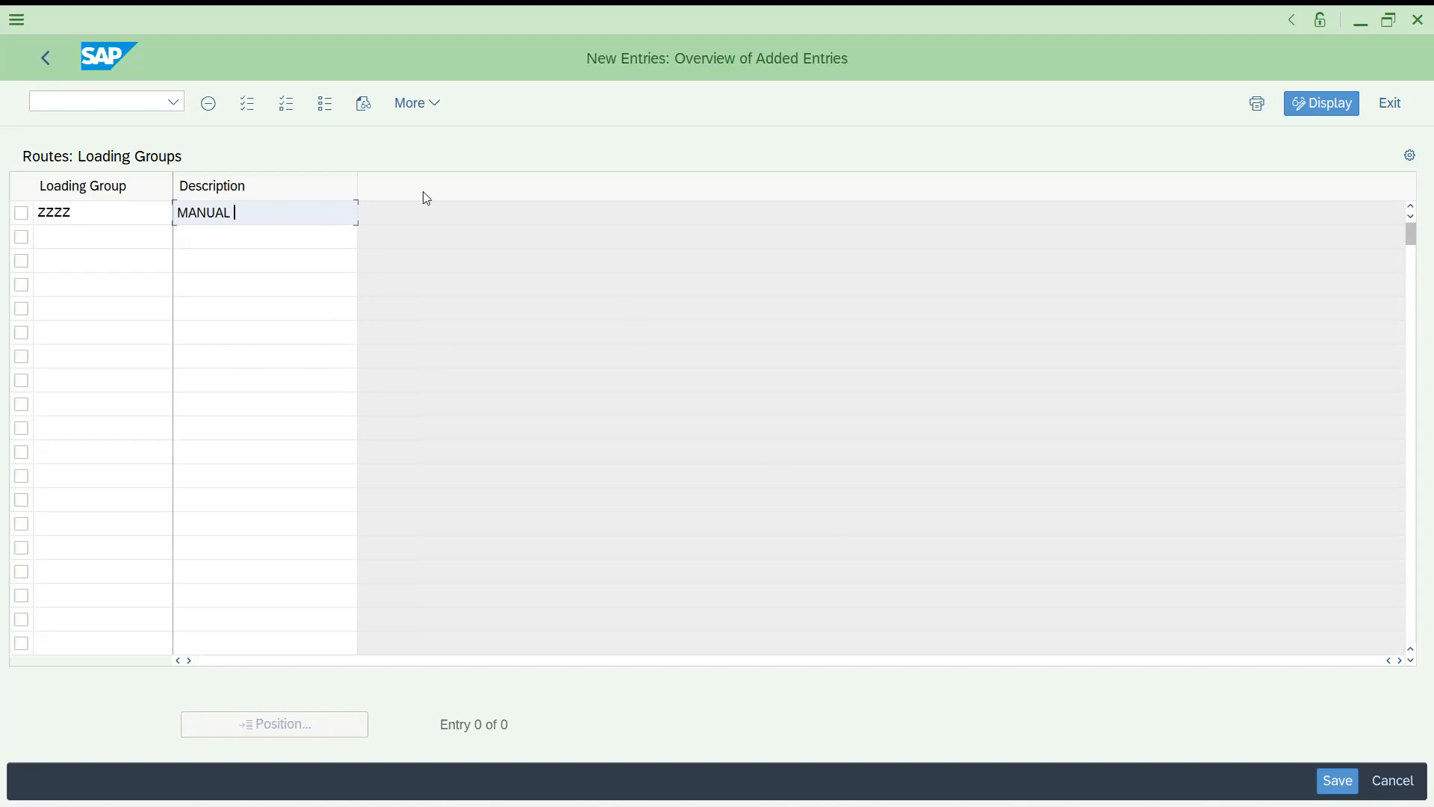
pyautogui.click(1337, 780)
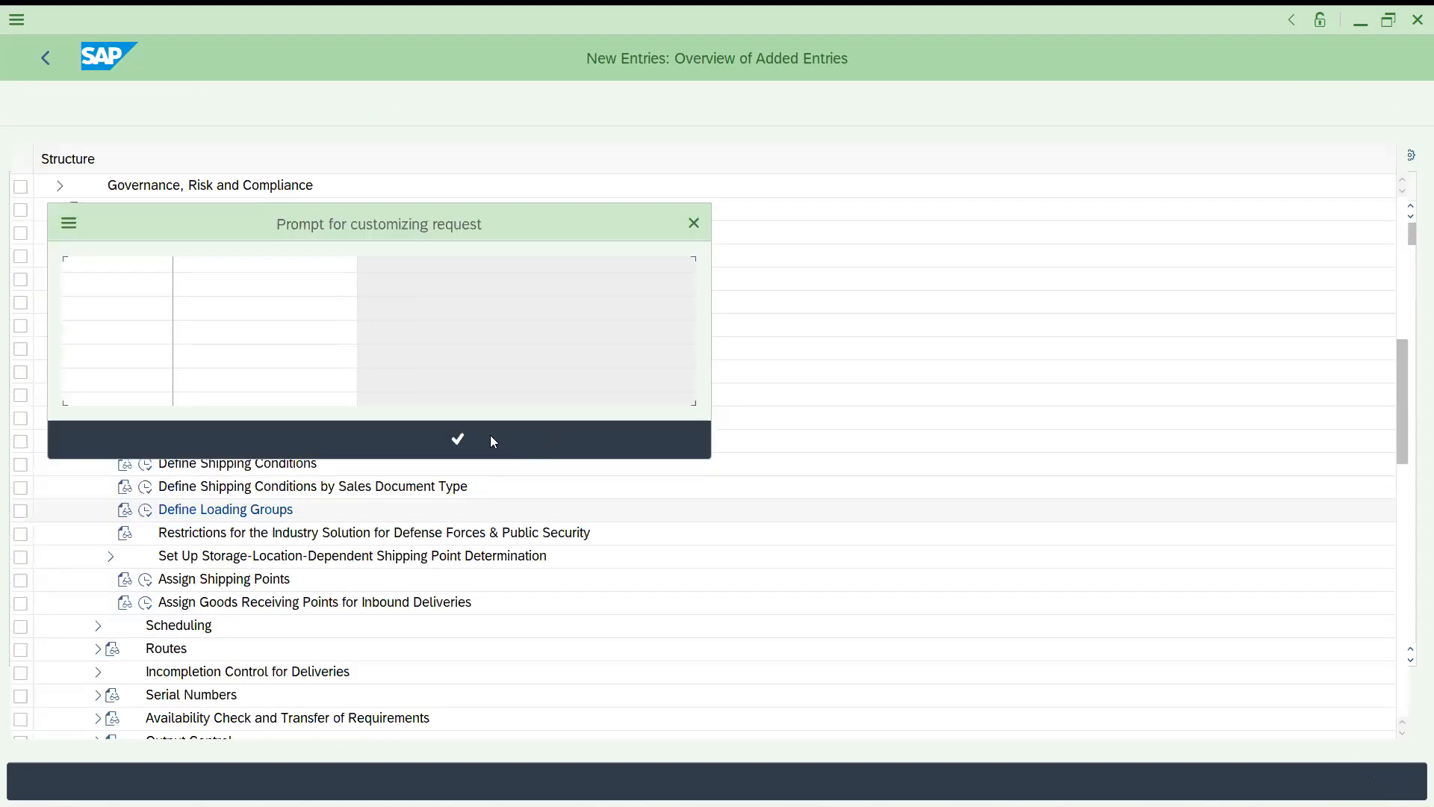
pyautogui.click(458, 439)
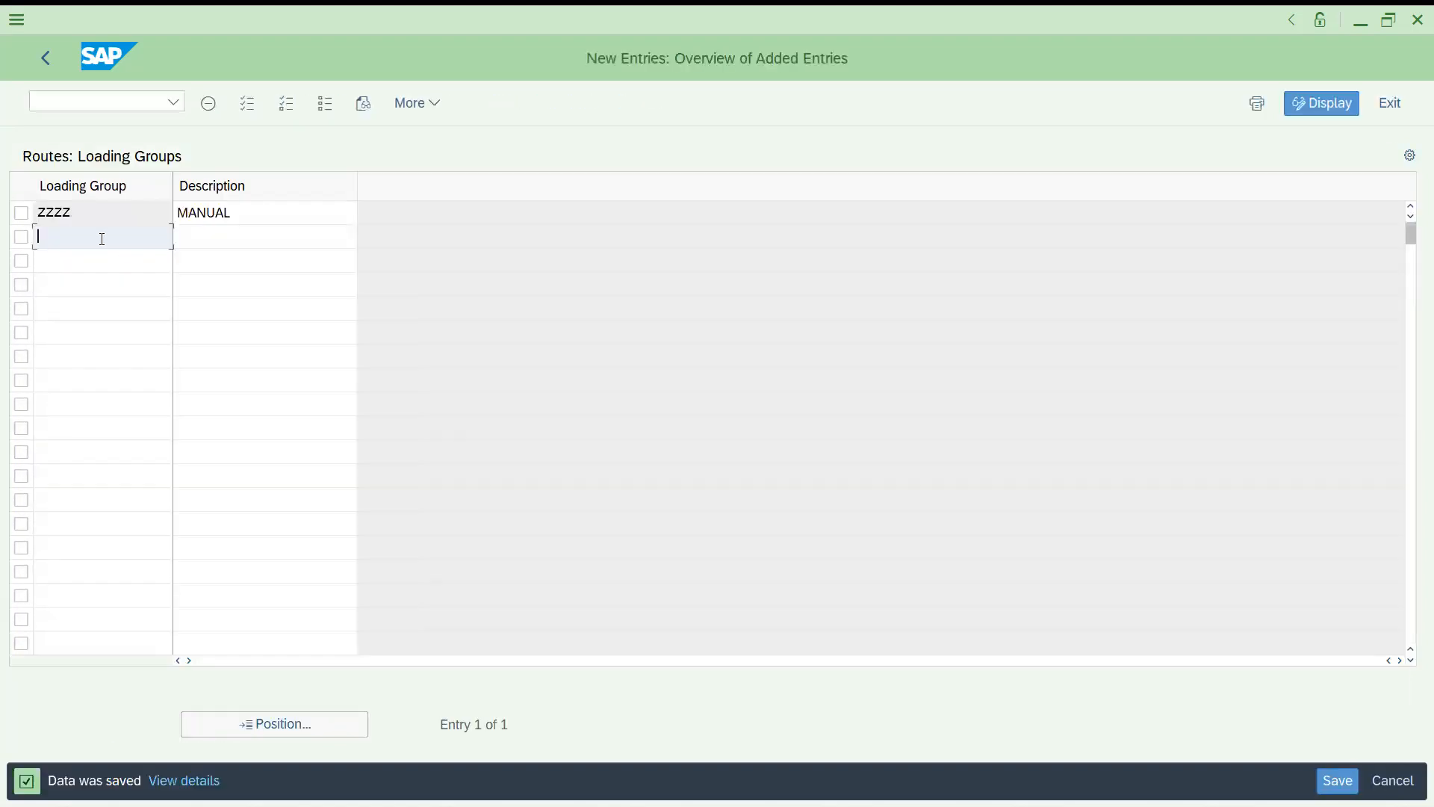
# Add loading group ZZZ1 with the description TOOL AT, save it and return to the IMG structure.
pyautogui.write('zzz1')
pyautogui.press('Tab')
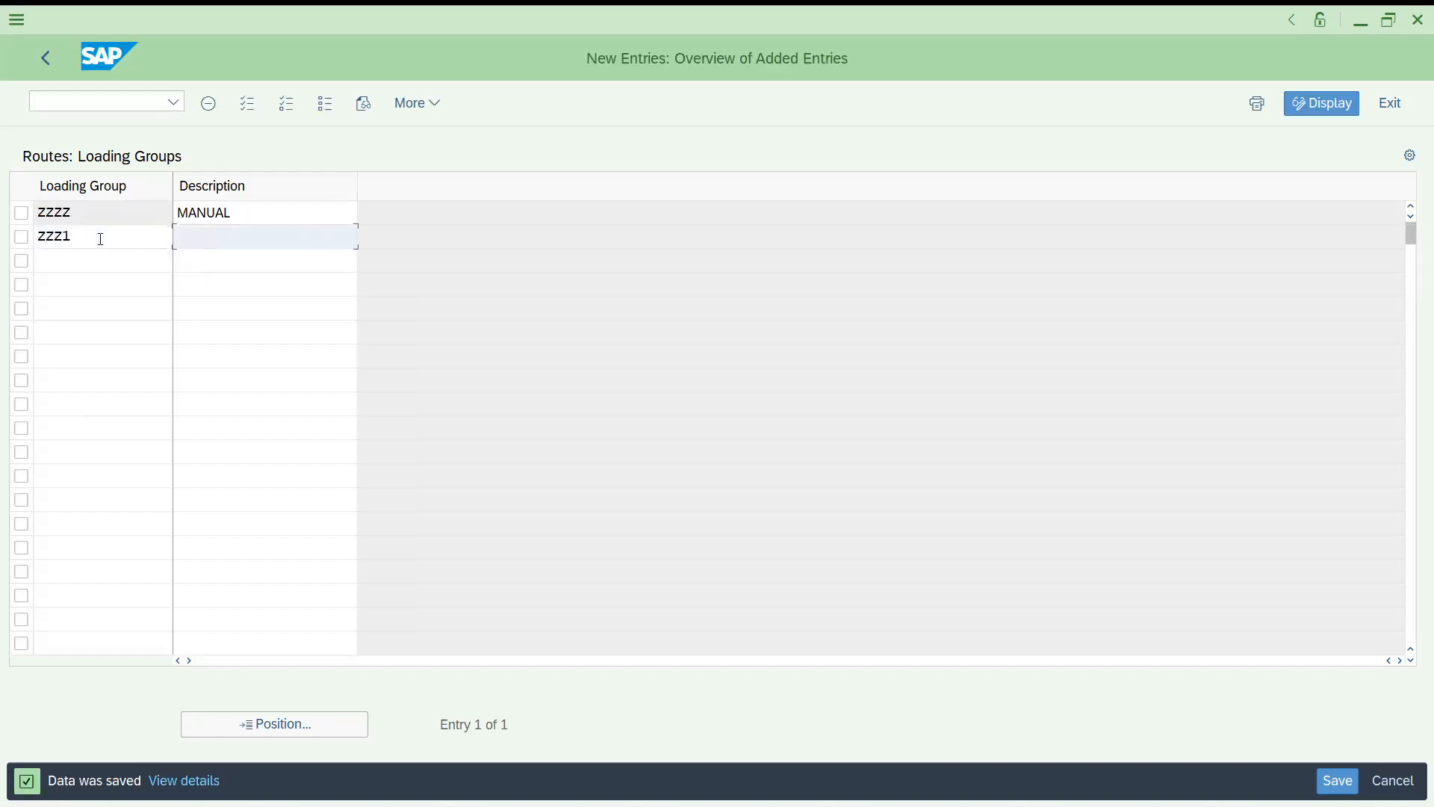
pyautogui.write('TOOL AT')
pyautogui.click(1337, 780)
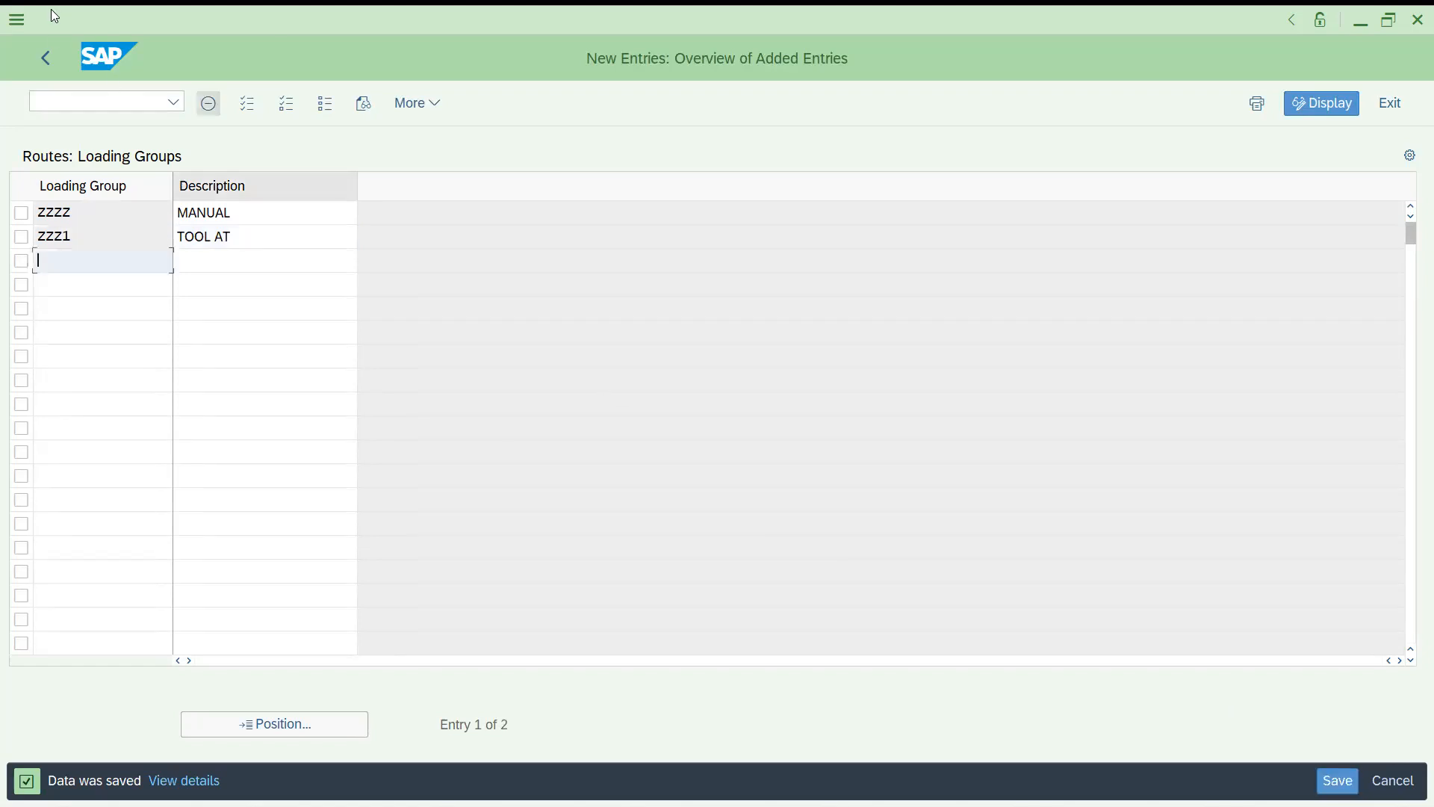
pyautogui.click(46, 58)
pyautogui.click(46, 58)
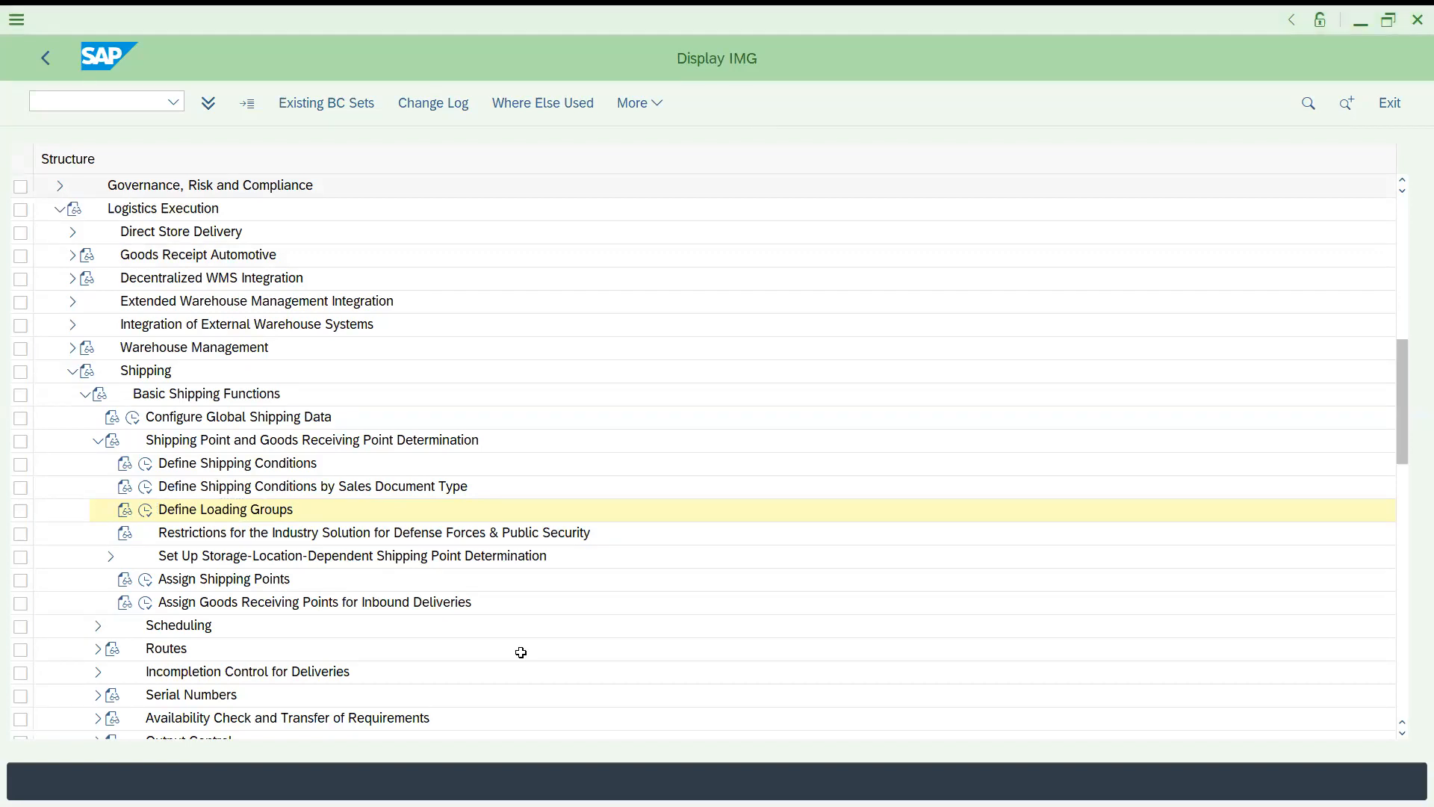
# Open the Assign Shipping Points configuration under Shipping Point and Goods Receiving Point Determination.
pyautogui.hotkey('alt', 'Tab')
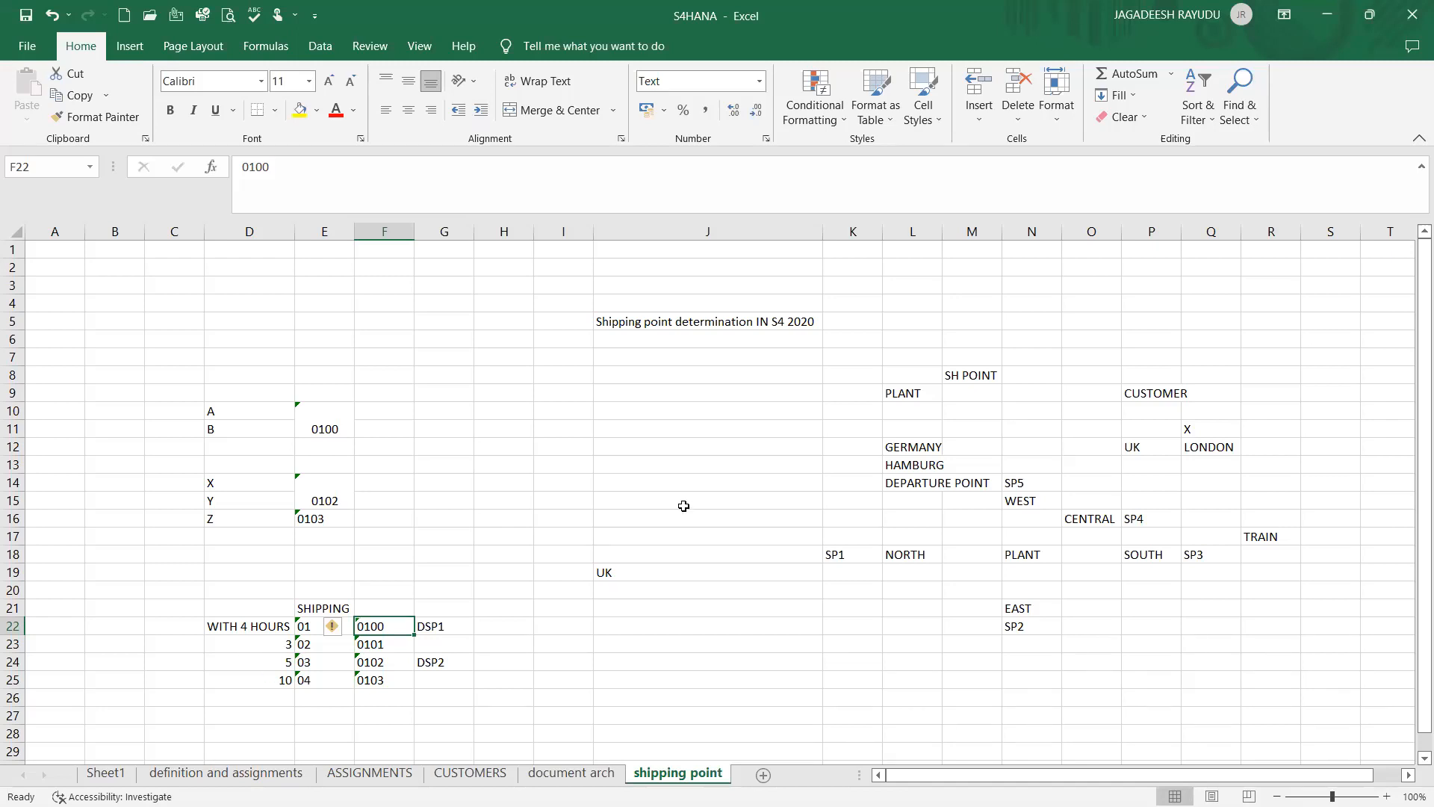
pyautogui.click(900, 2)
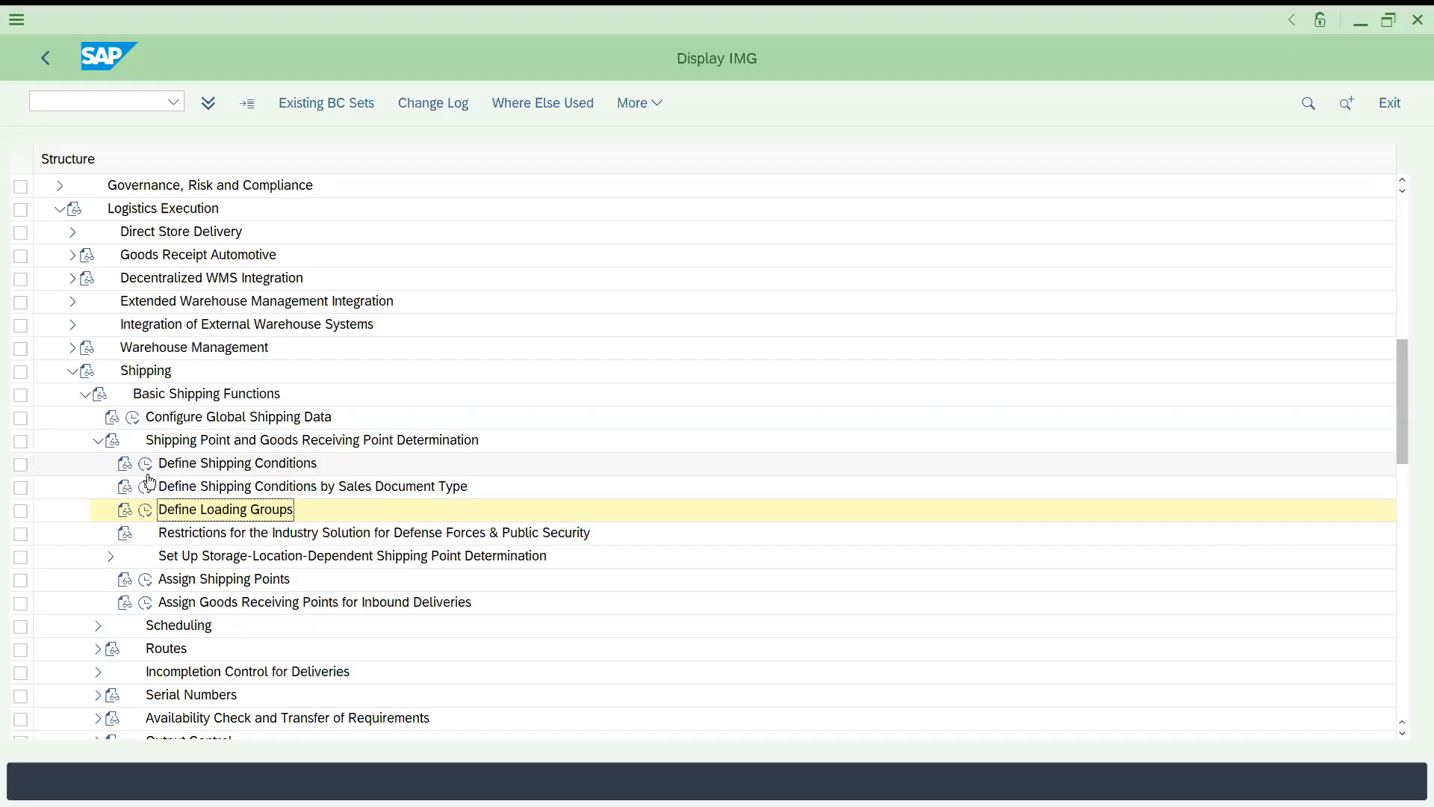
pyautogui.click(148, 580)
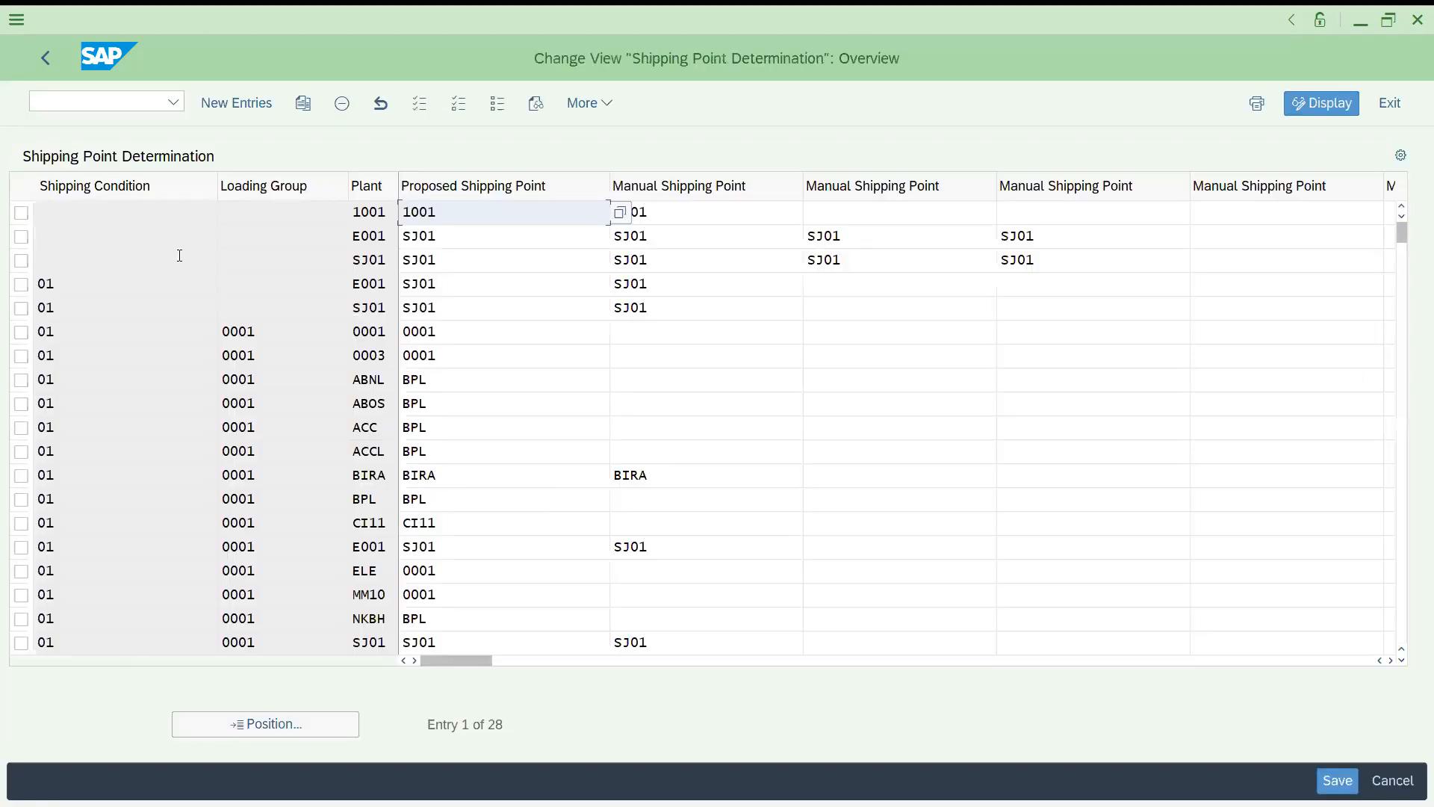
# Start a new shipping point determination entry with shipping condition A2 and loading group ZZZZ.
pyautogui.click(227, 108)
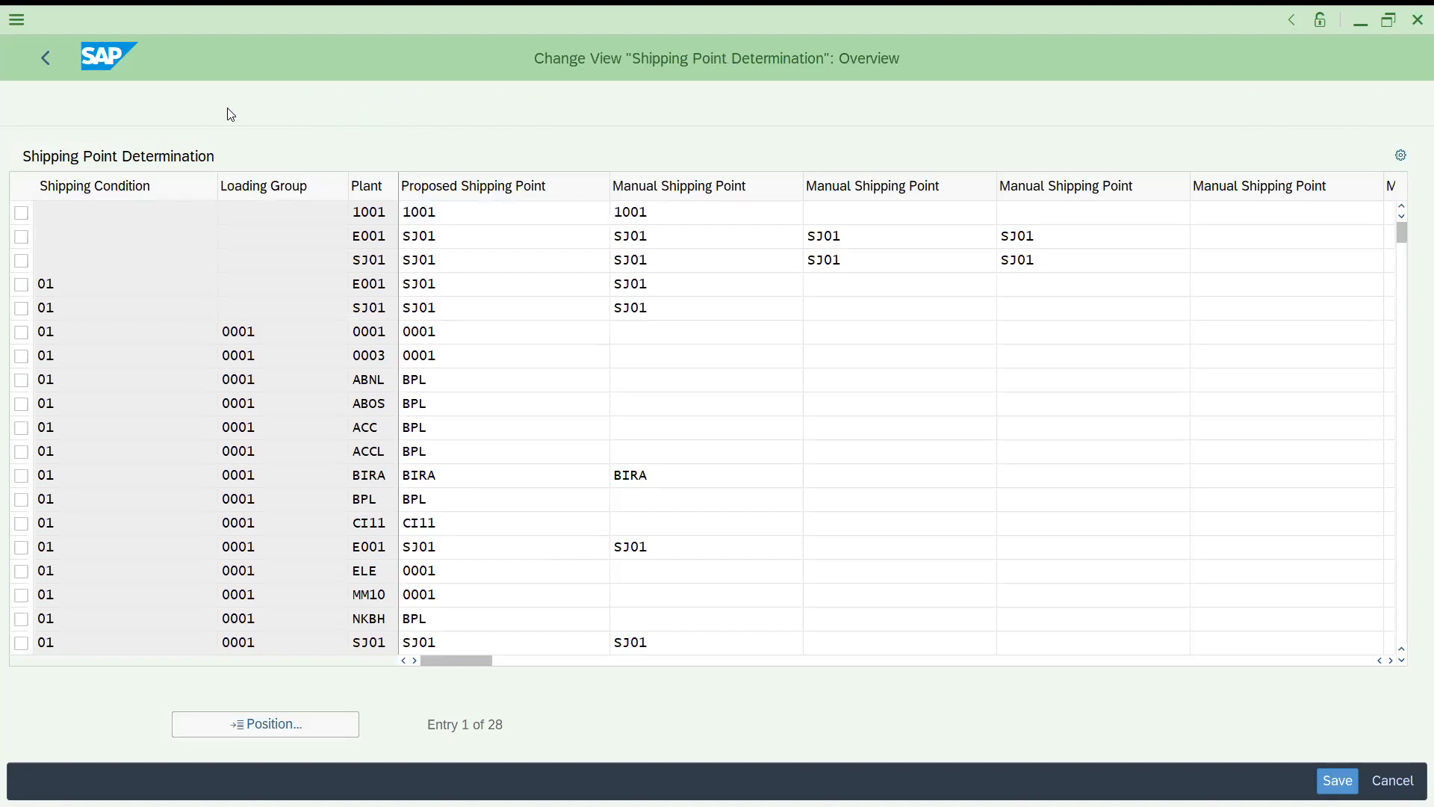
pyautogui.click(232, 216)
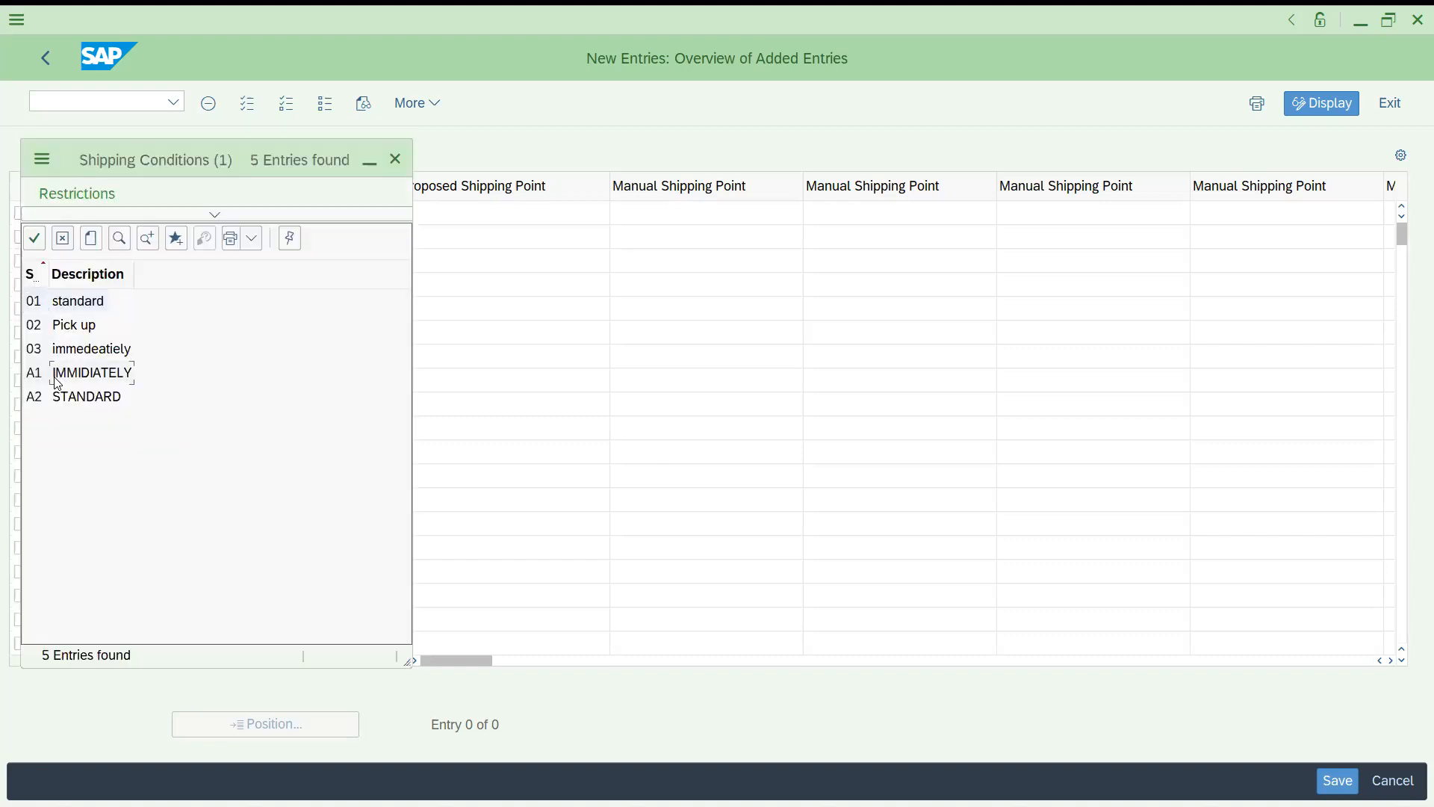
pyautogui.doubleClick(51, 397)
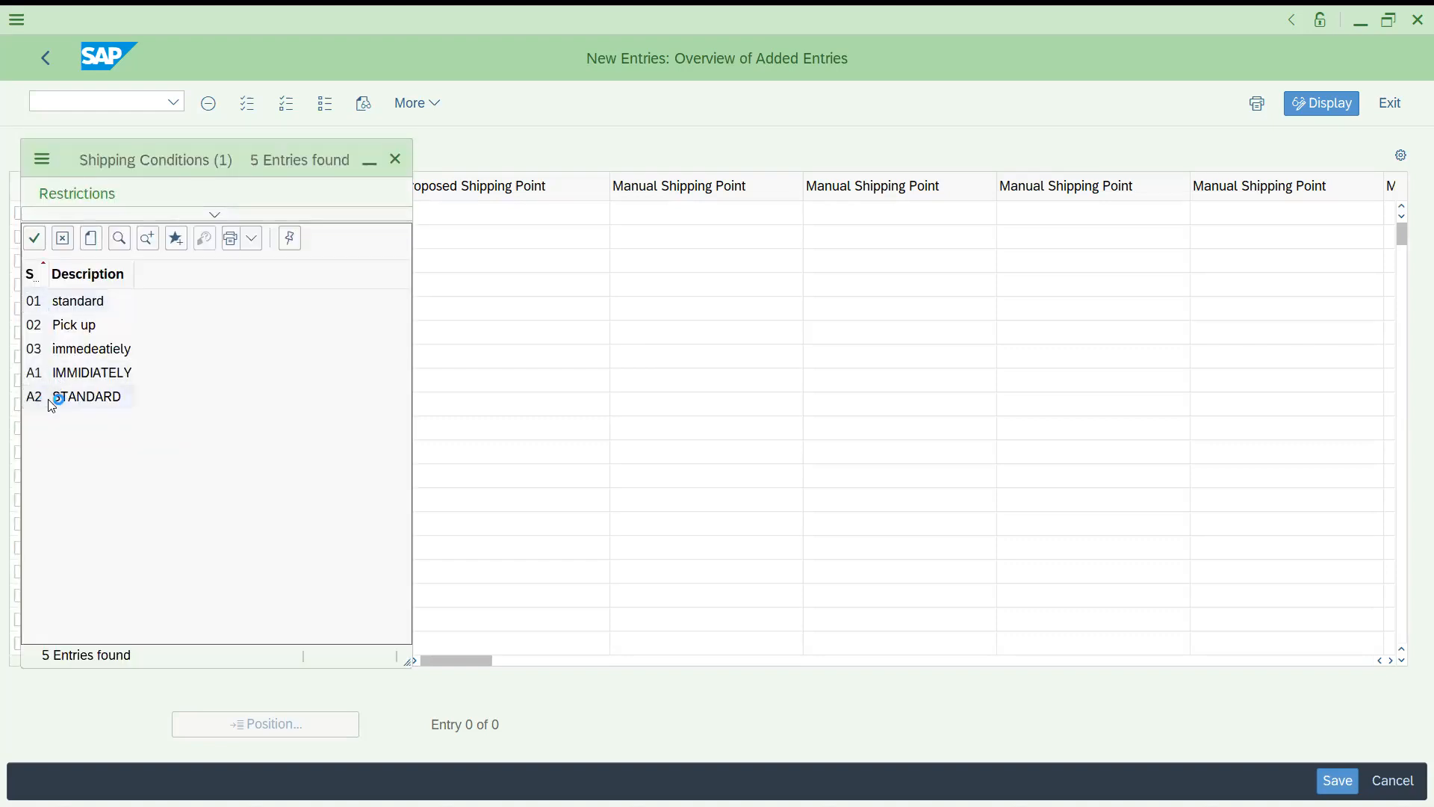
pyautogui.click(259, 218)
pyautogui.click(357, 213)
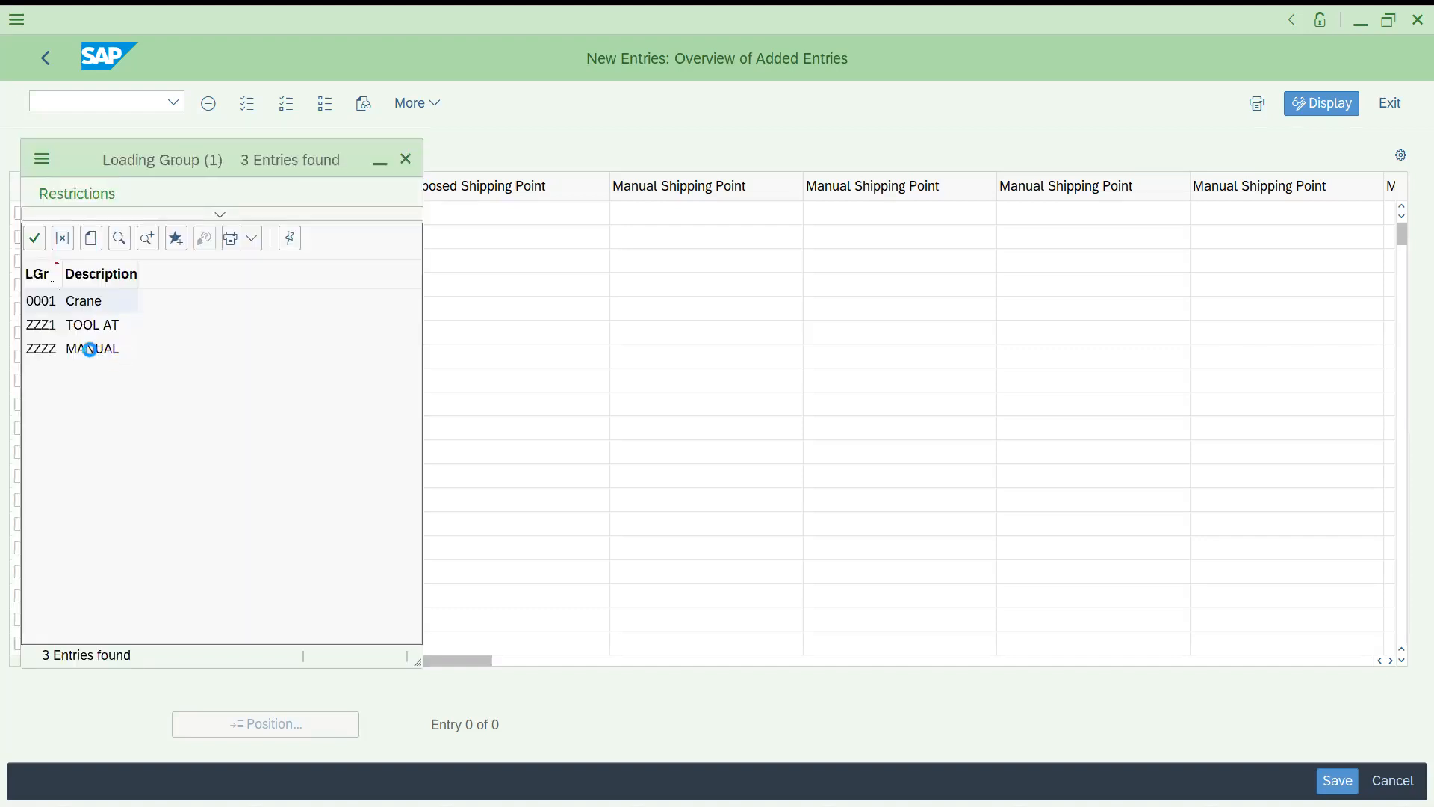
pyautogui.doubleClick(42, 351)
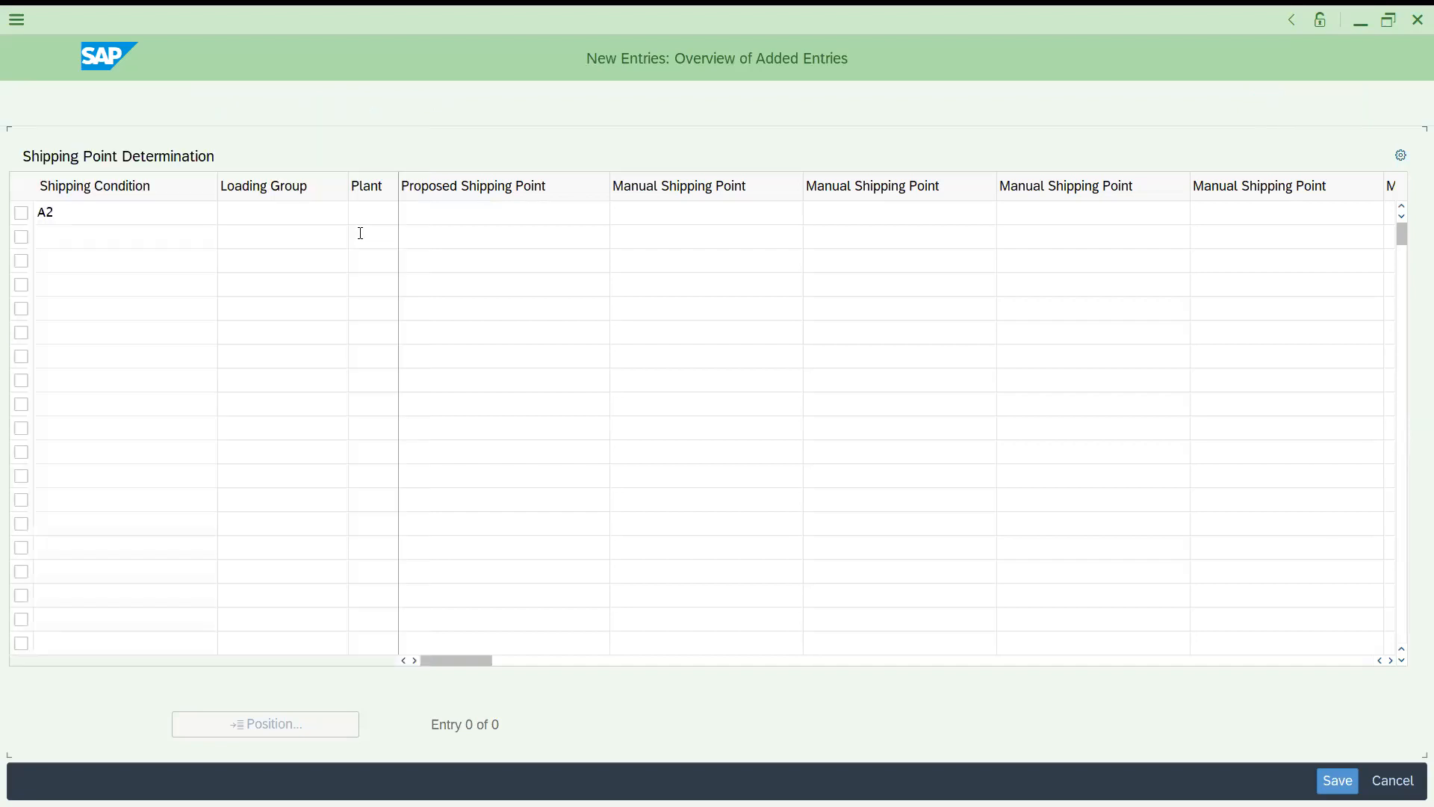
# Assign plant DRP1 and proposed shipping point DRS1 to the new determination entry.
pyautogui.click(362, 213)
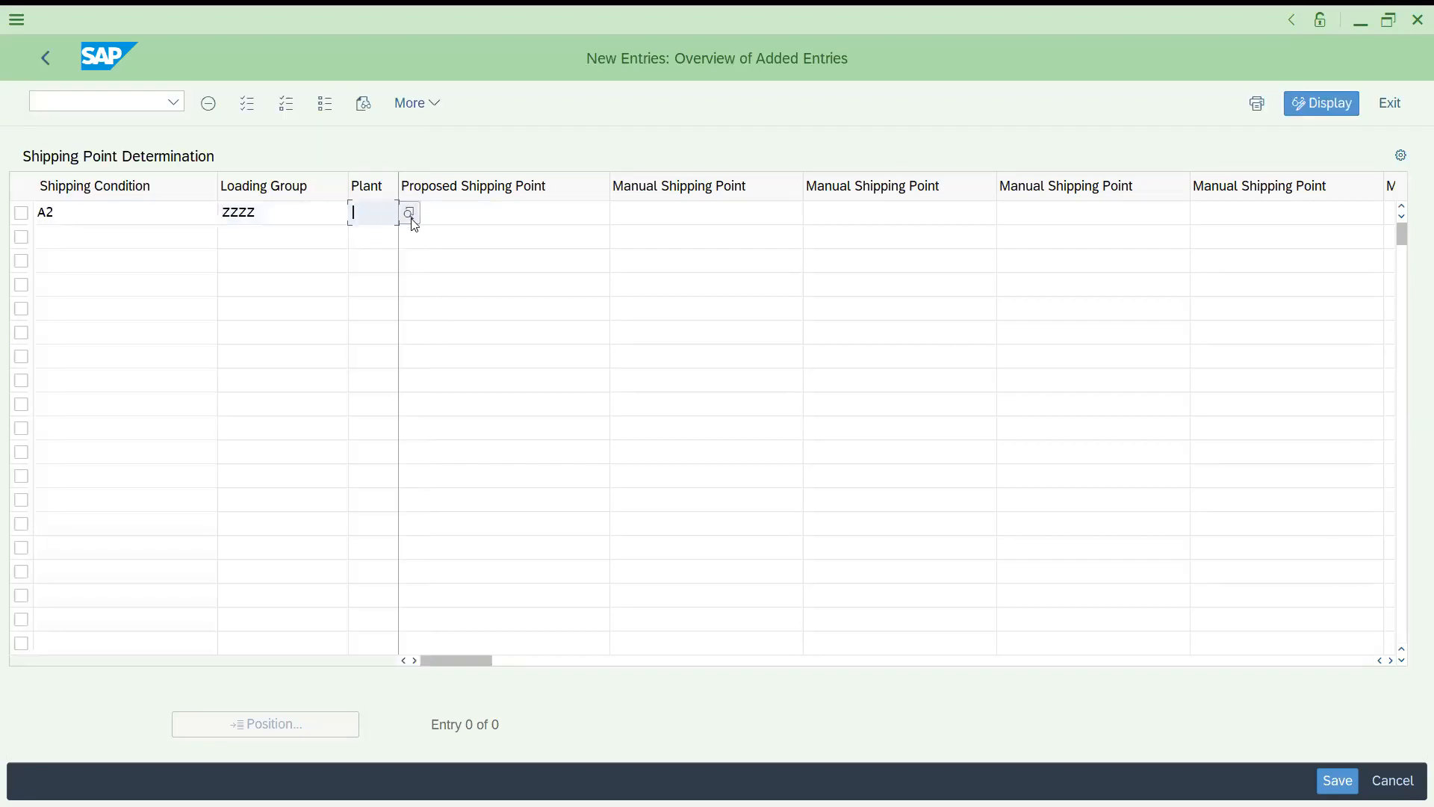
pyautogui.click(410, 215)
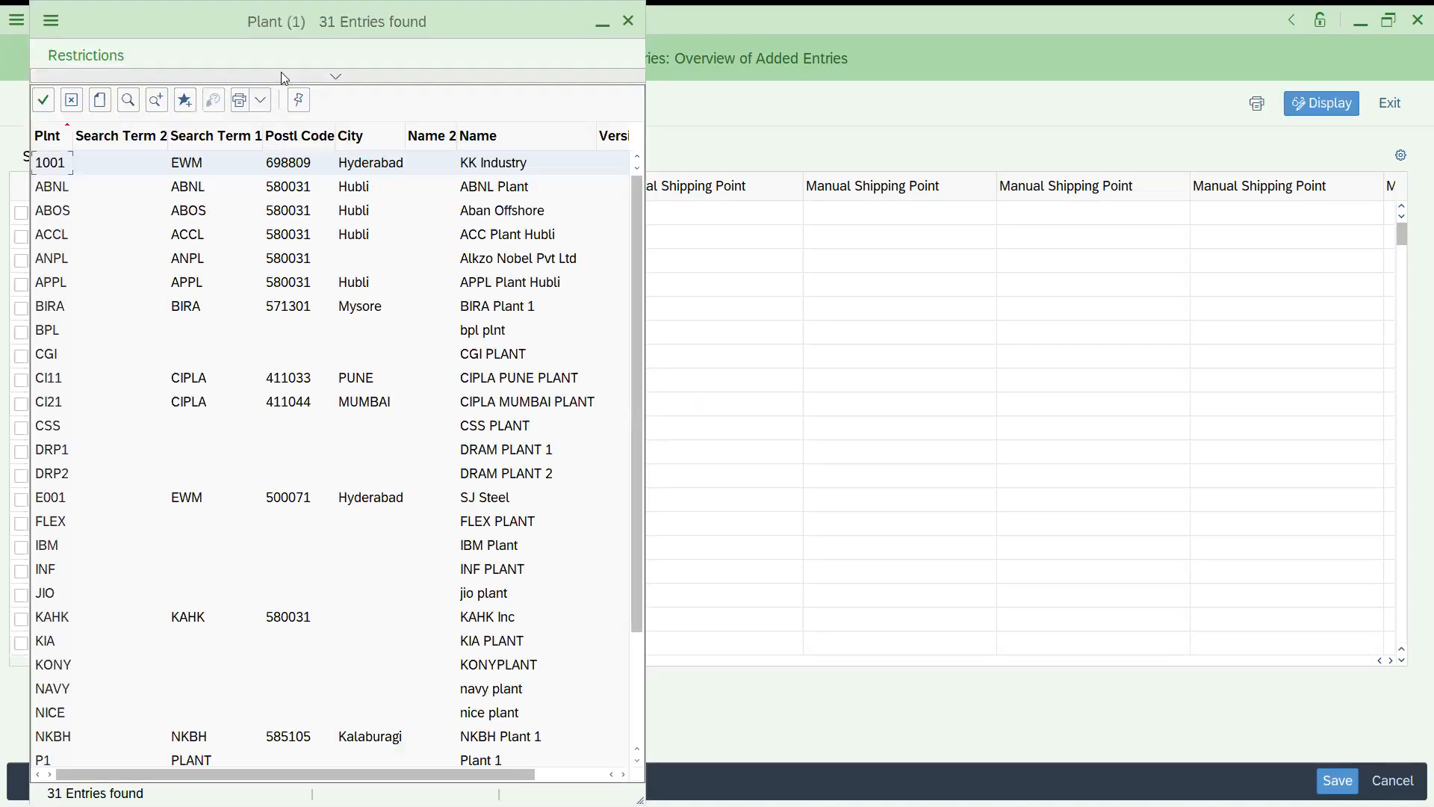
pyautogui.doubleClick(58, 452)
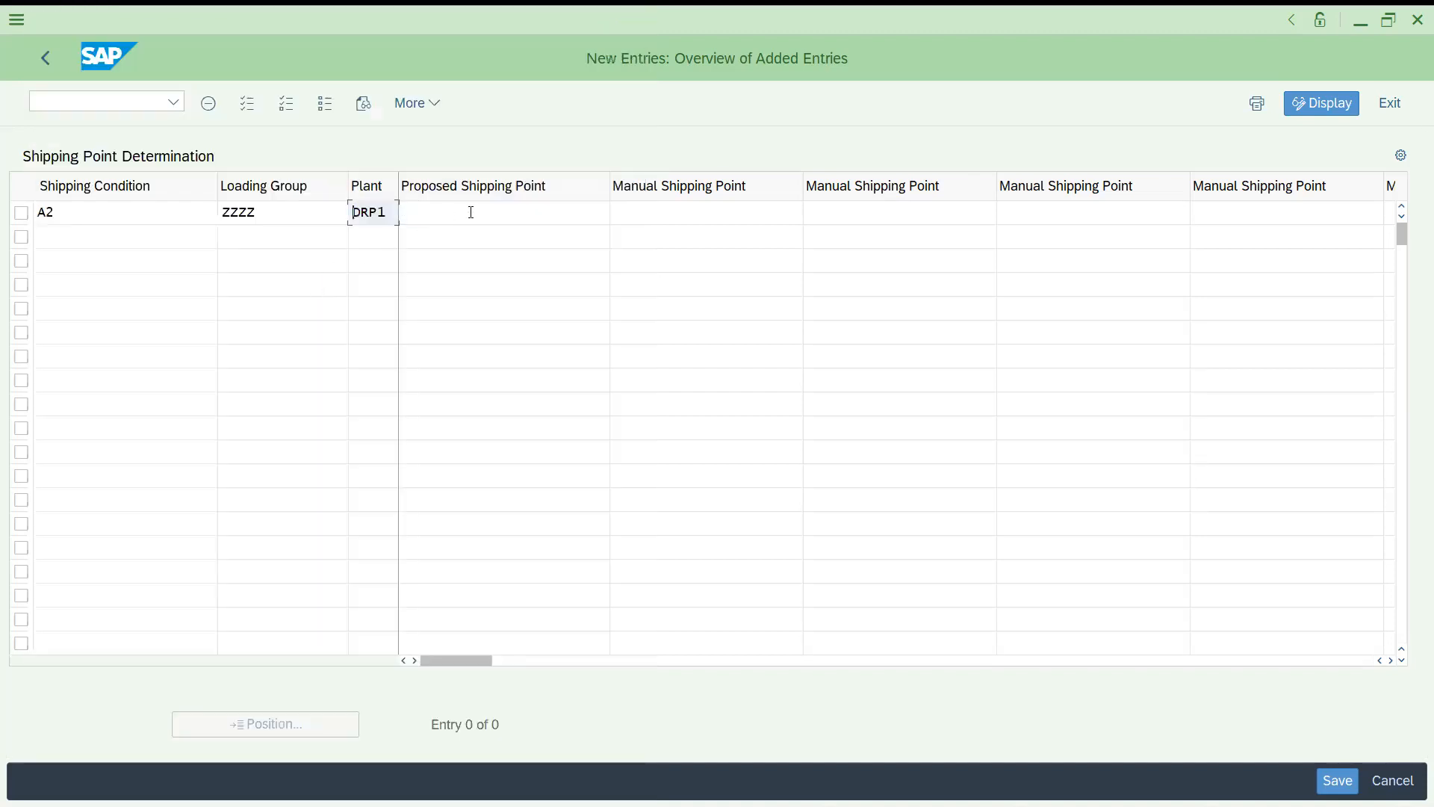
pyautogui.click(474, 212)
pyautogui.press('F4')
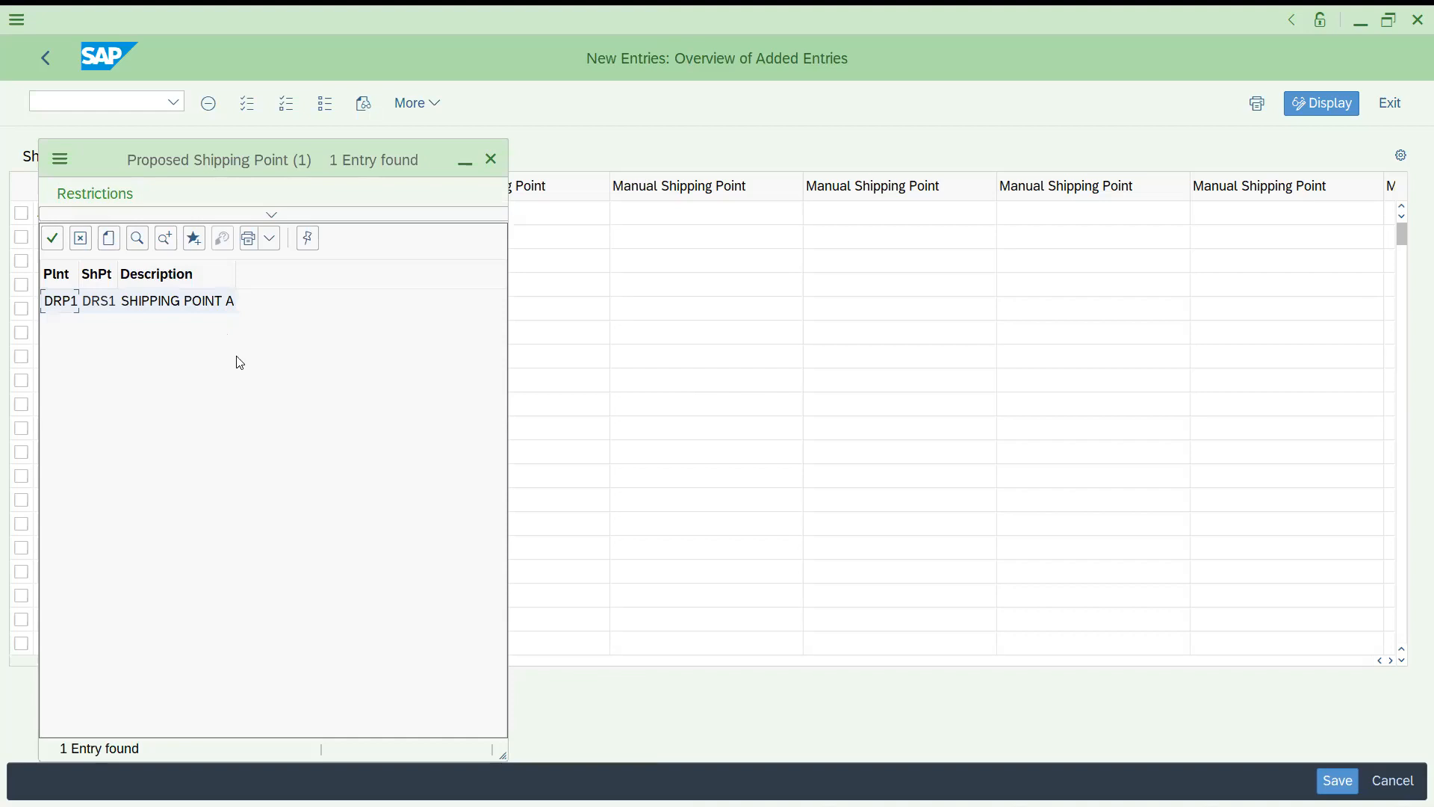
pyautogui.click(192, 307)
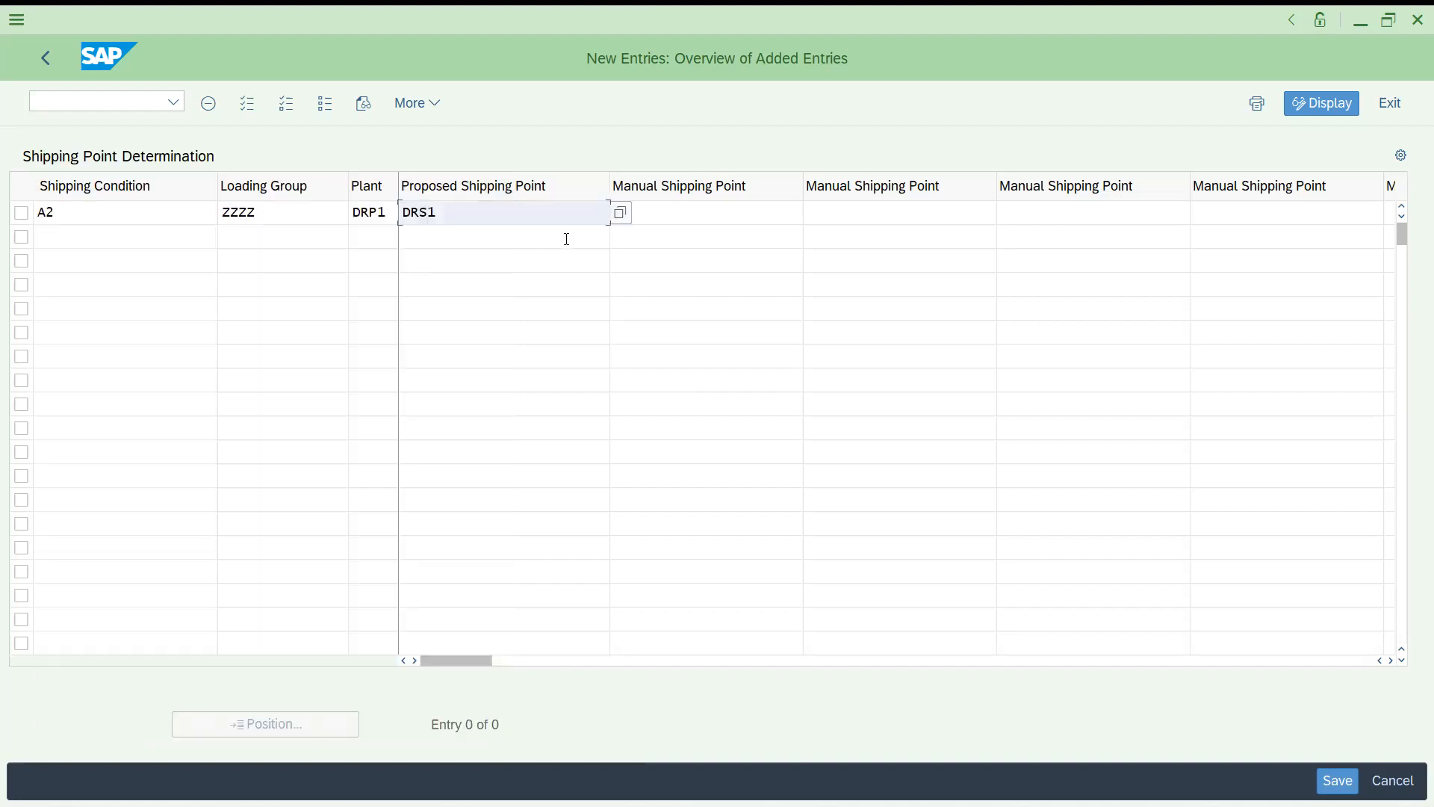
# Examine the manual shipping point columns available for the A2/ZZZZ/DRP1 entry.
pyautogui.click(675, 211)
pyautogui.click(842, 209)
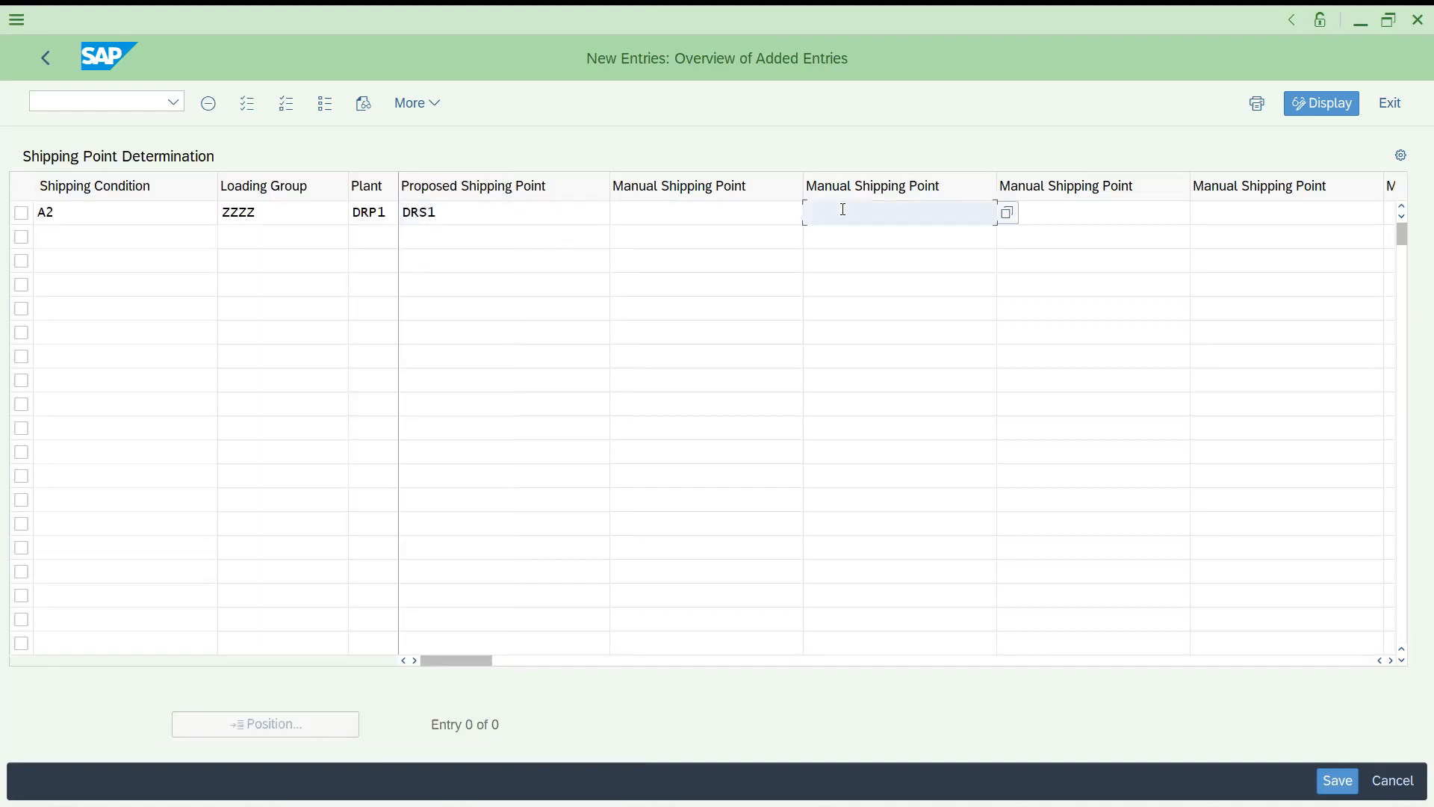
pyautogui.click(702, 212)
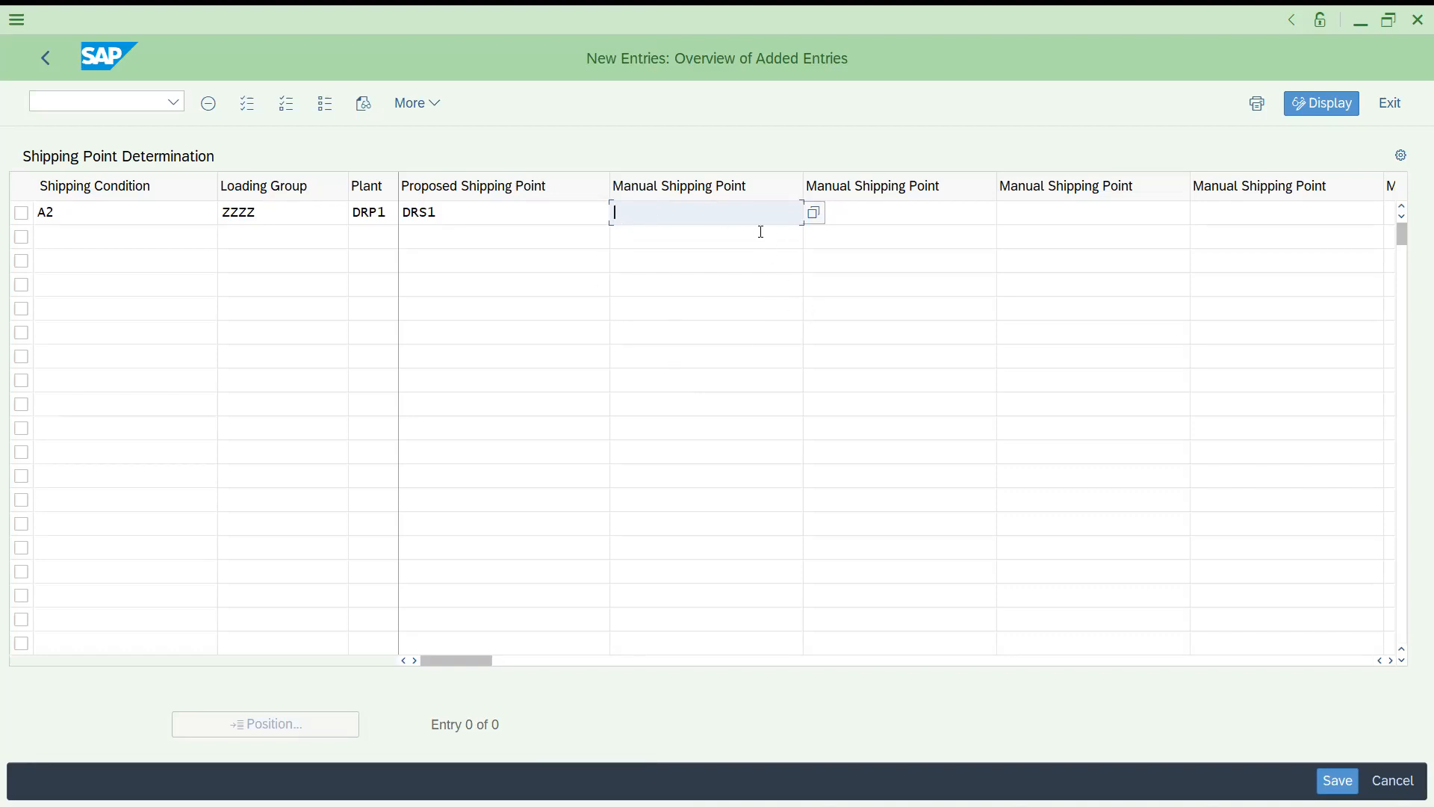
pyautogui.click(880, 211)
pyautogui.click(1042, 219)
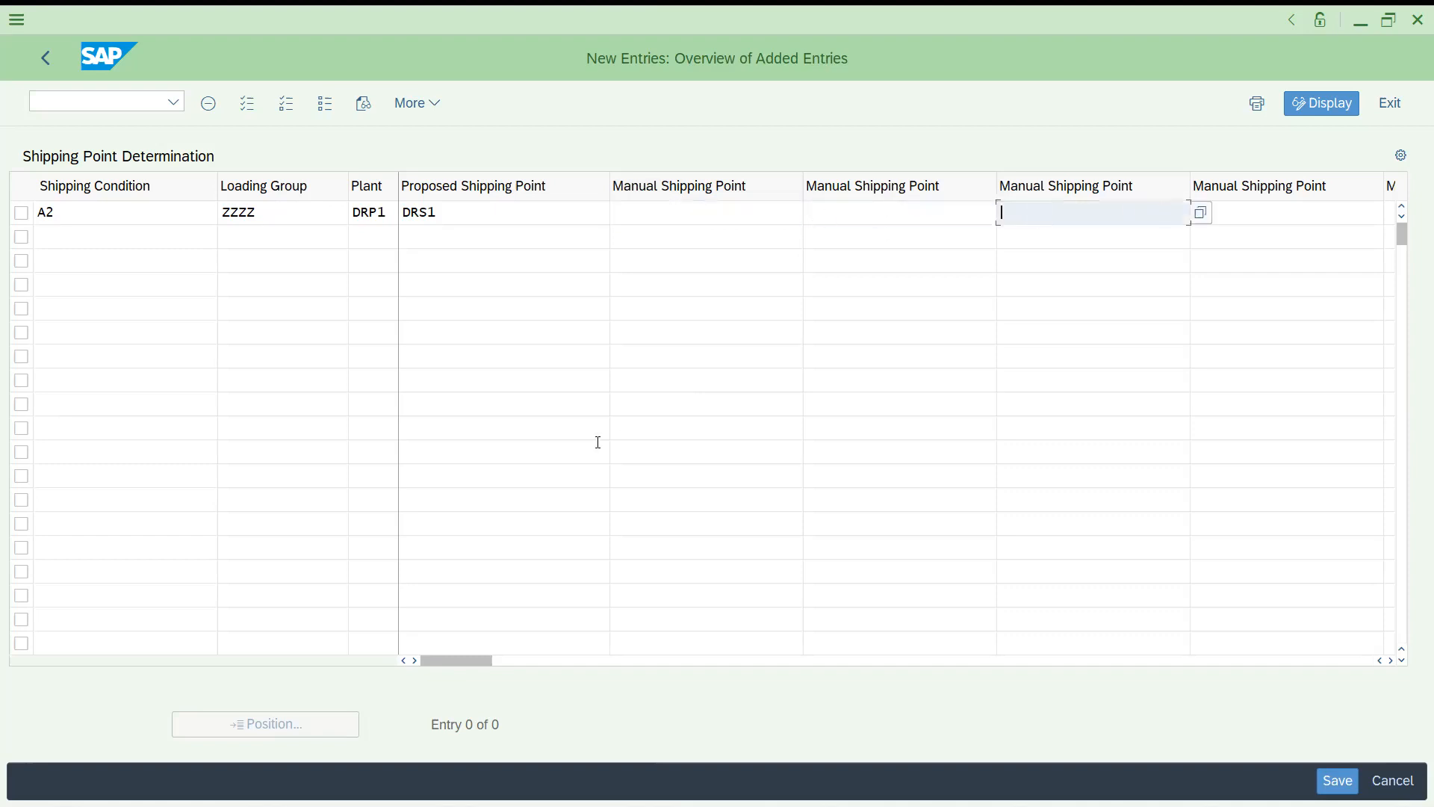
pyautogui.moveTo(460, 657); pyautogui.dragTo(875, 735)
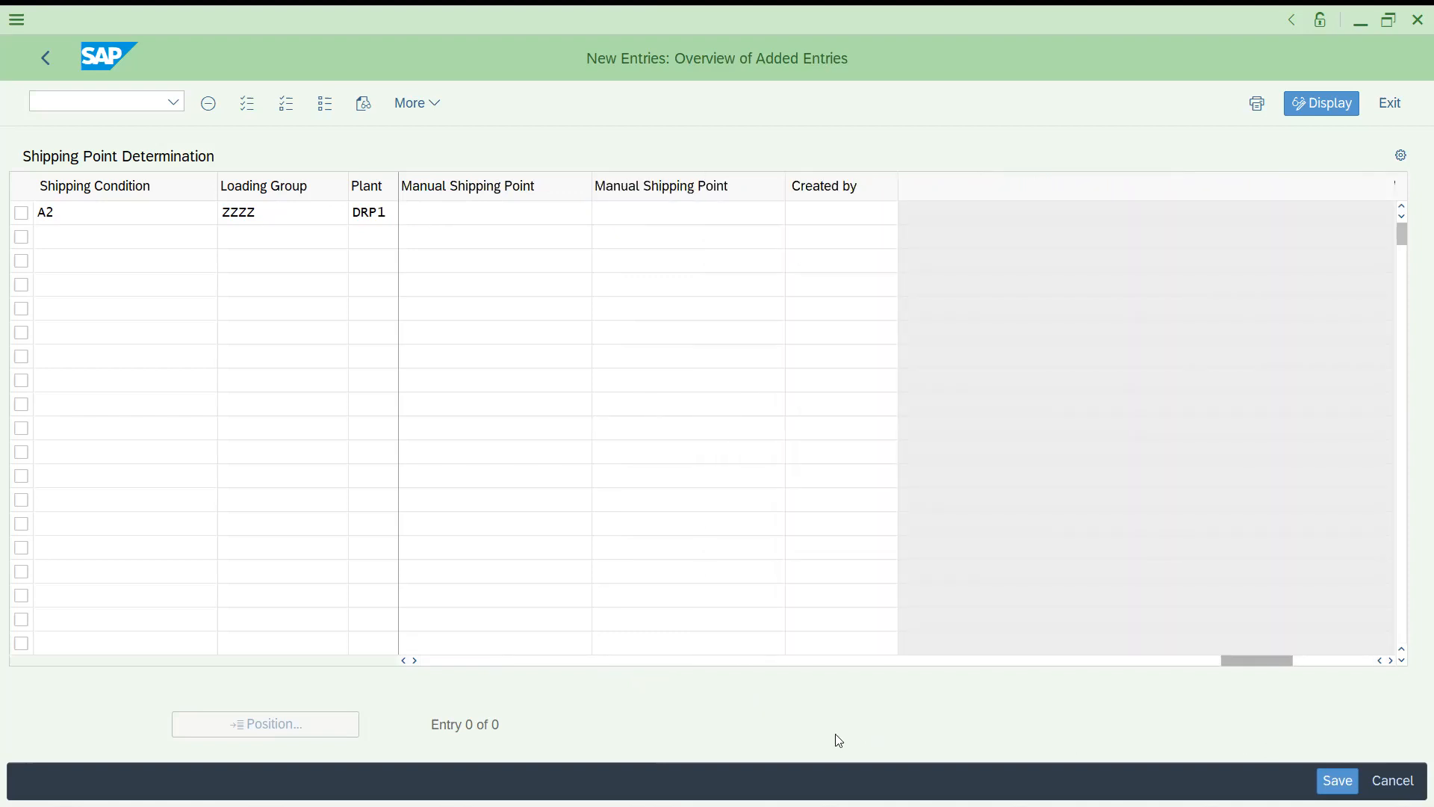
pyautogui.click(662, 217)
pyautogui.press('Tab')
pyautogui.press('Tab')
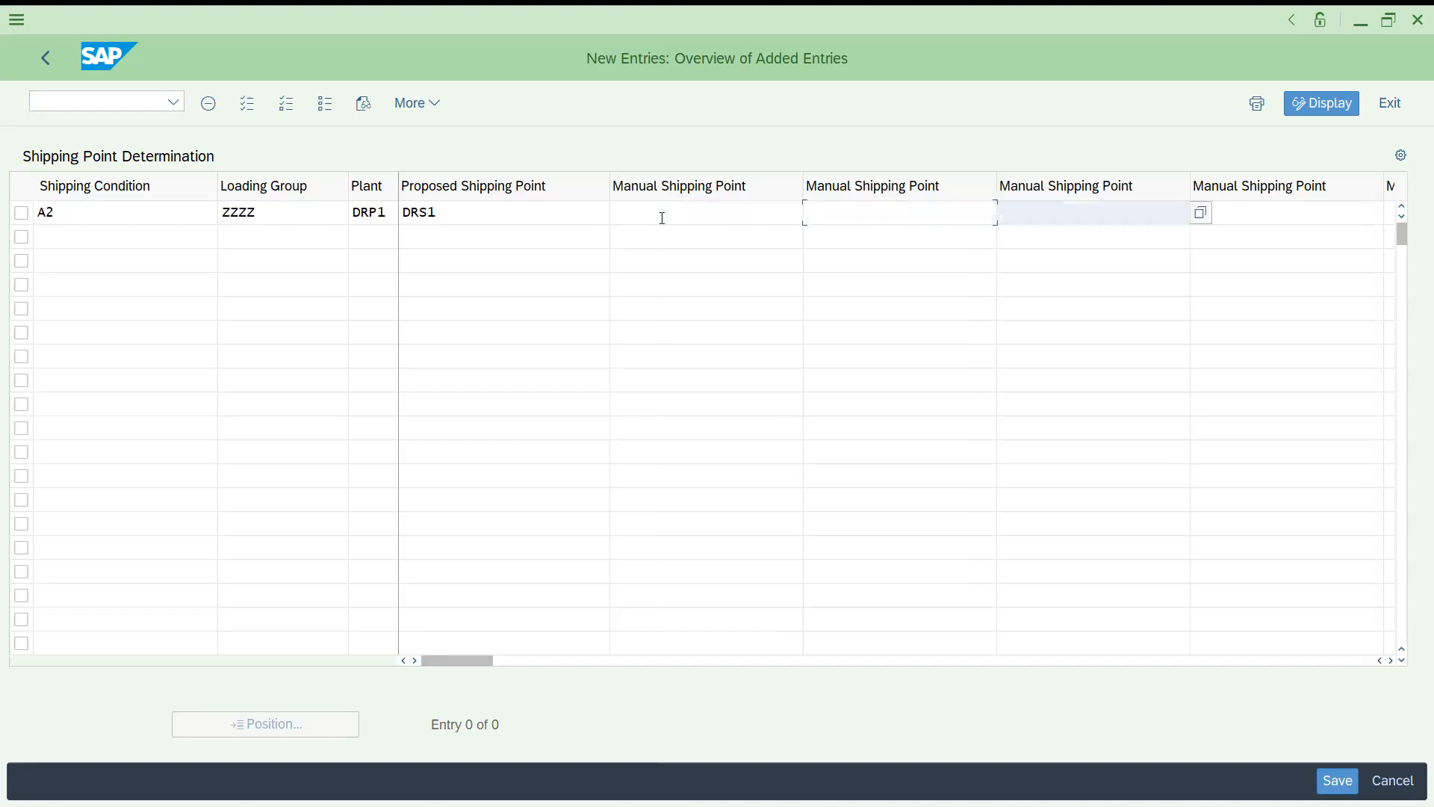
pyautogui.press('Tab')
pyautogui.press('Tab')
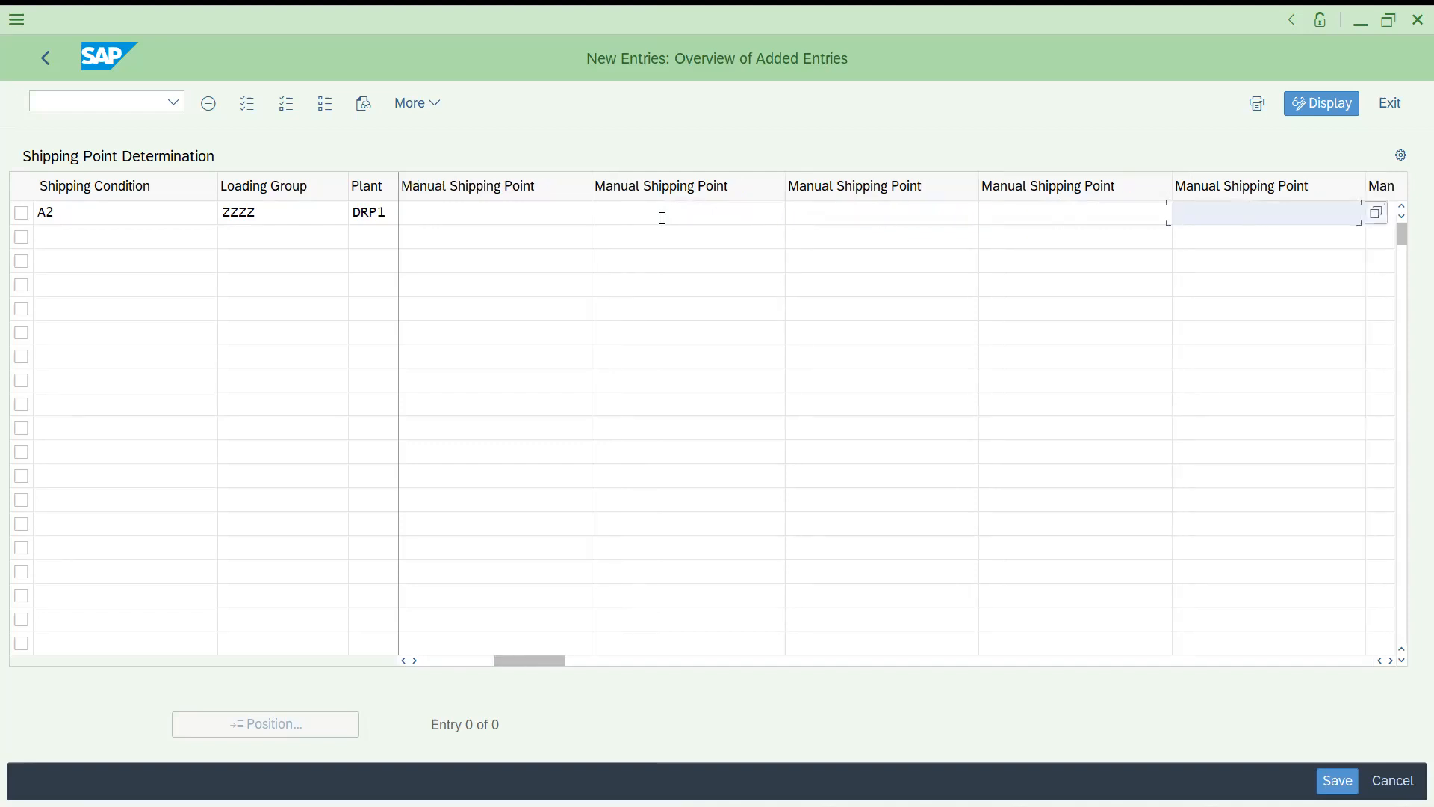
pyautogui.press('Tab')
pyautogui.press('Tab')
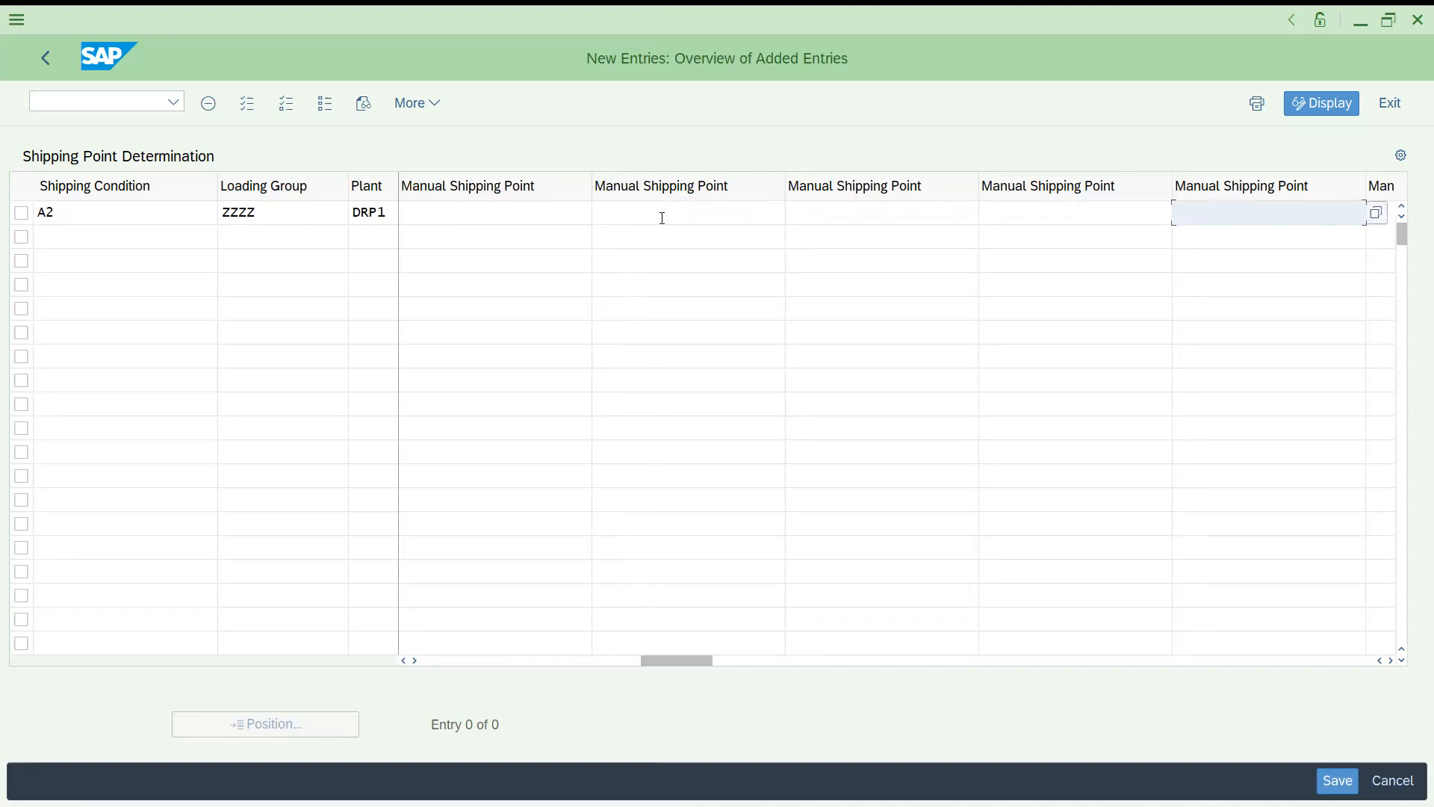
pyautogui.press('Tab')
pyautogui.press('Tab')
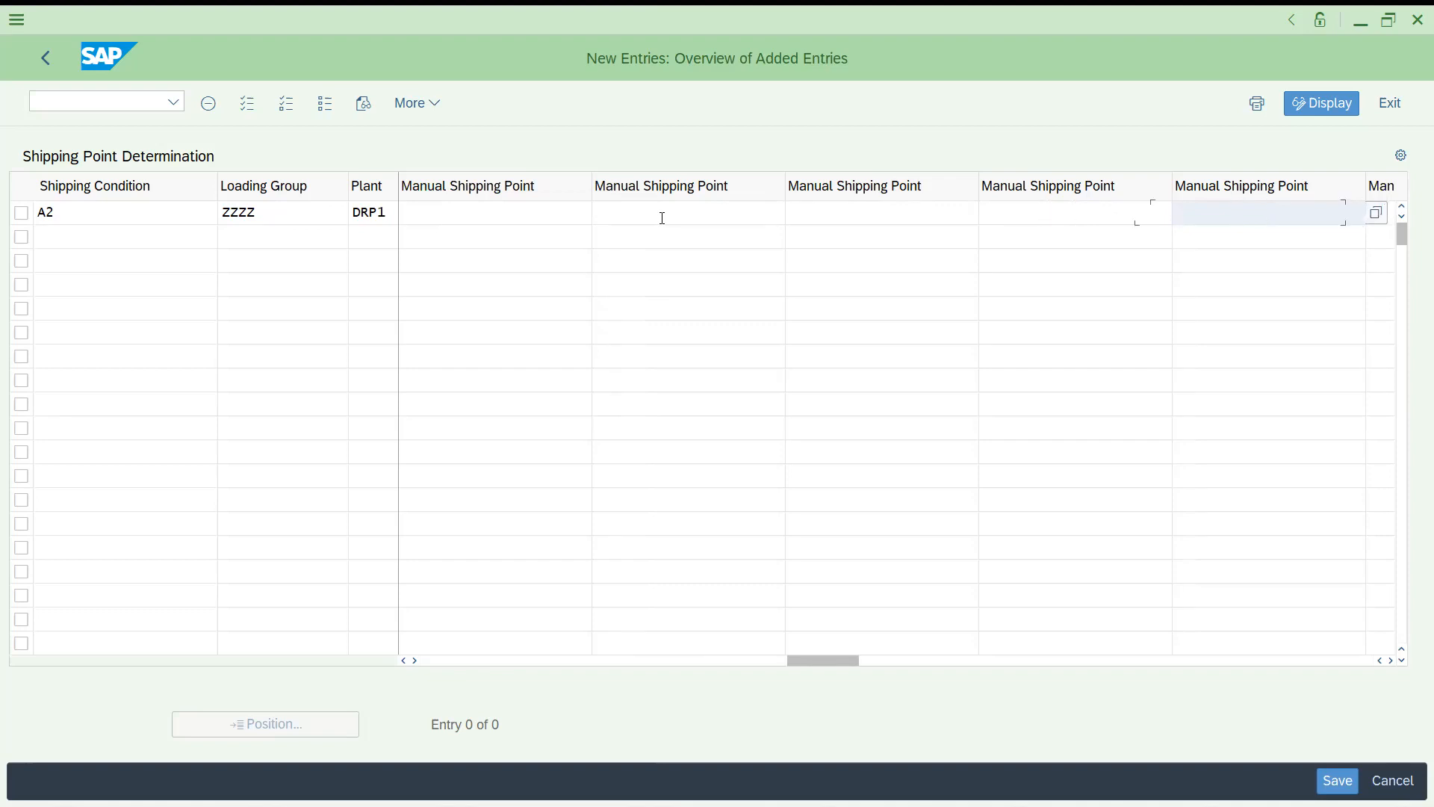
pyautogui.press('Tab')
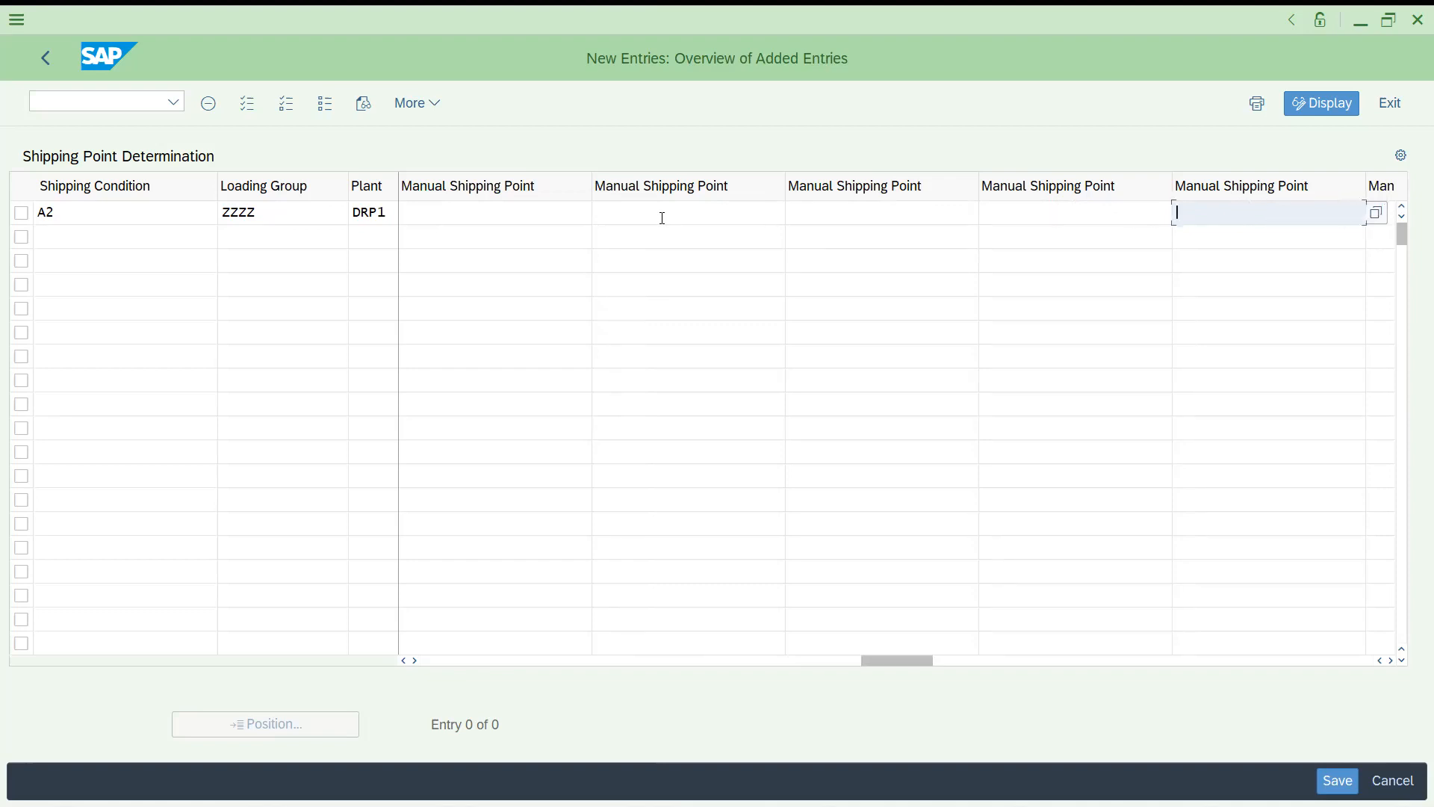
pyautogui.press('Tab')
pyautogui.press('Tab')
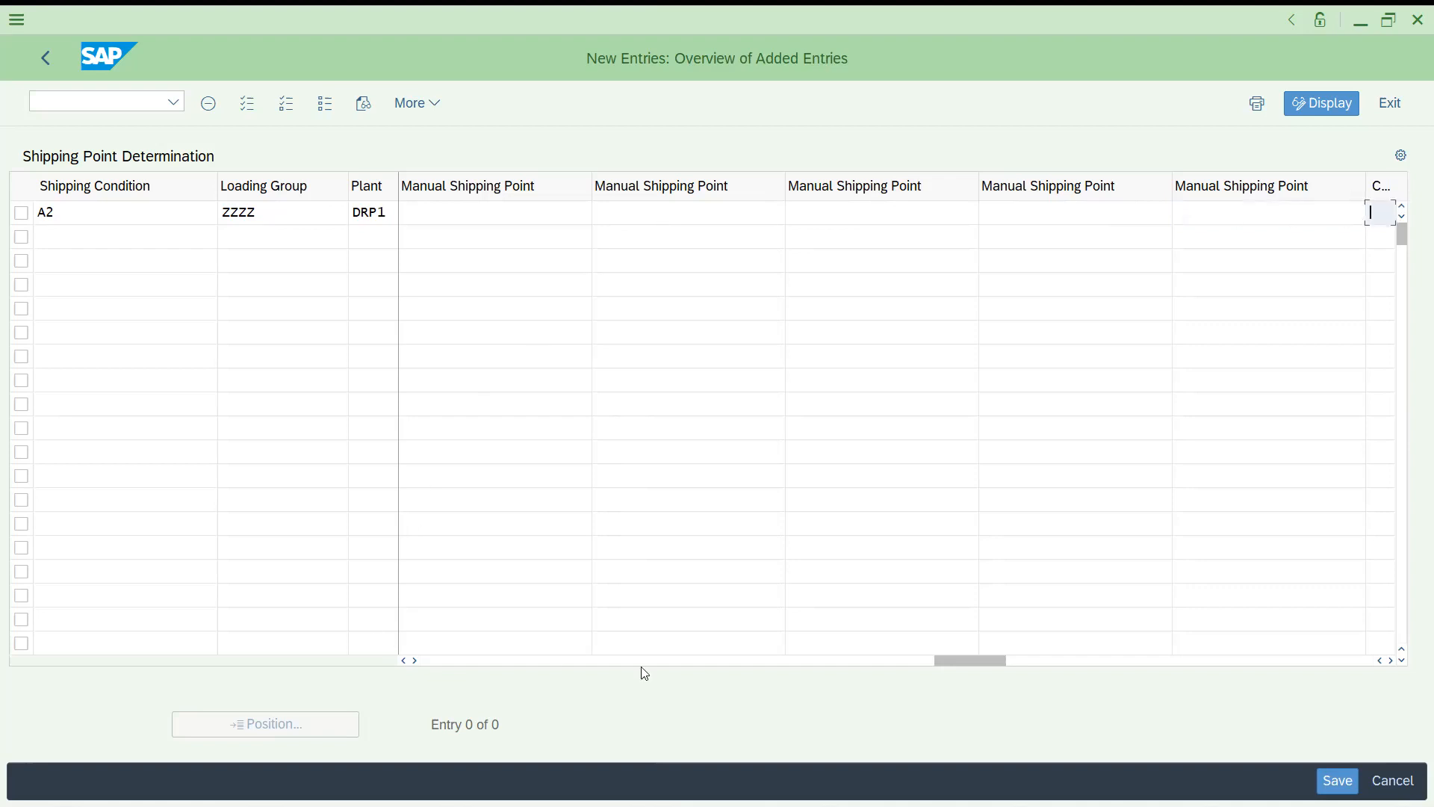
pyautogui.moveTo(965, 659); pyautogui.dragTo(457, 675)
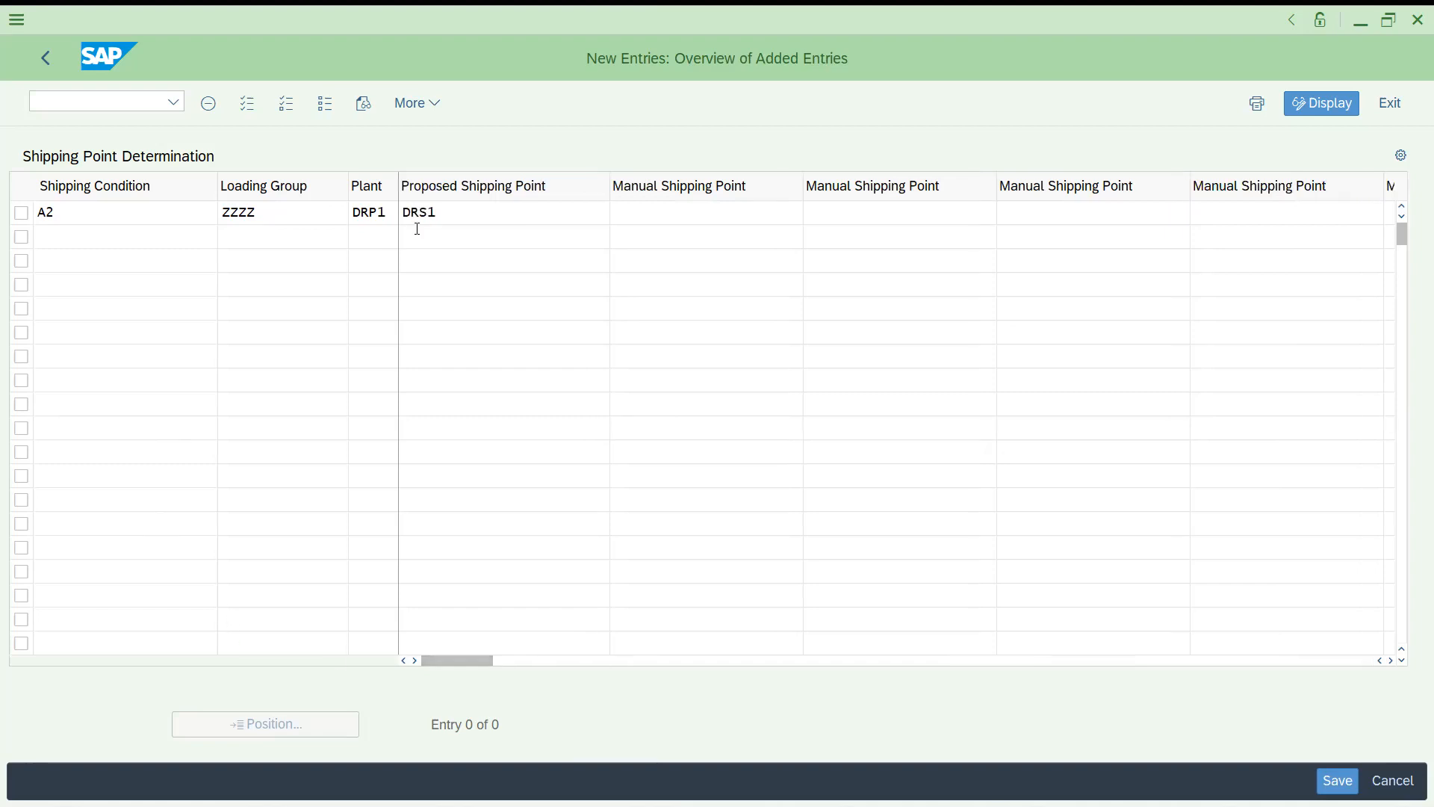
# Save the shipping point determination entry to the proposed customizing request and return to the overview.
pyautogui.click(449, 215)
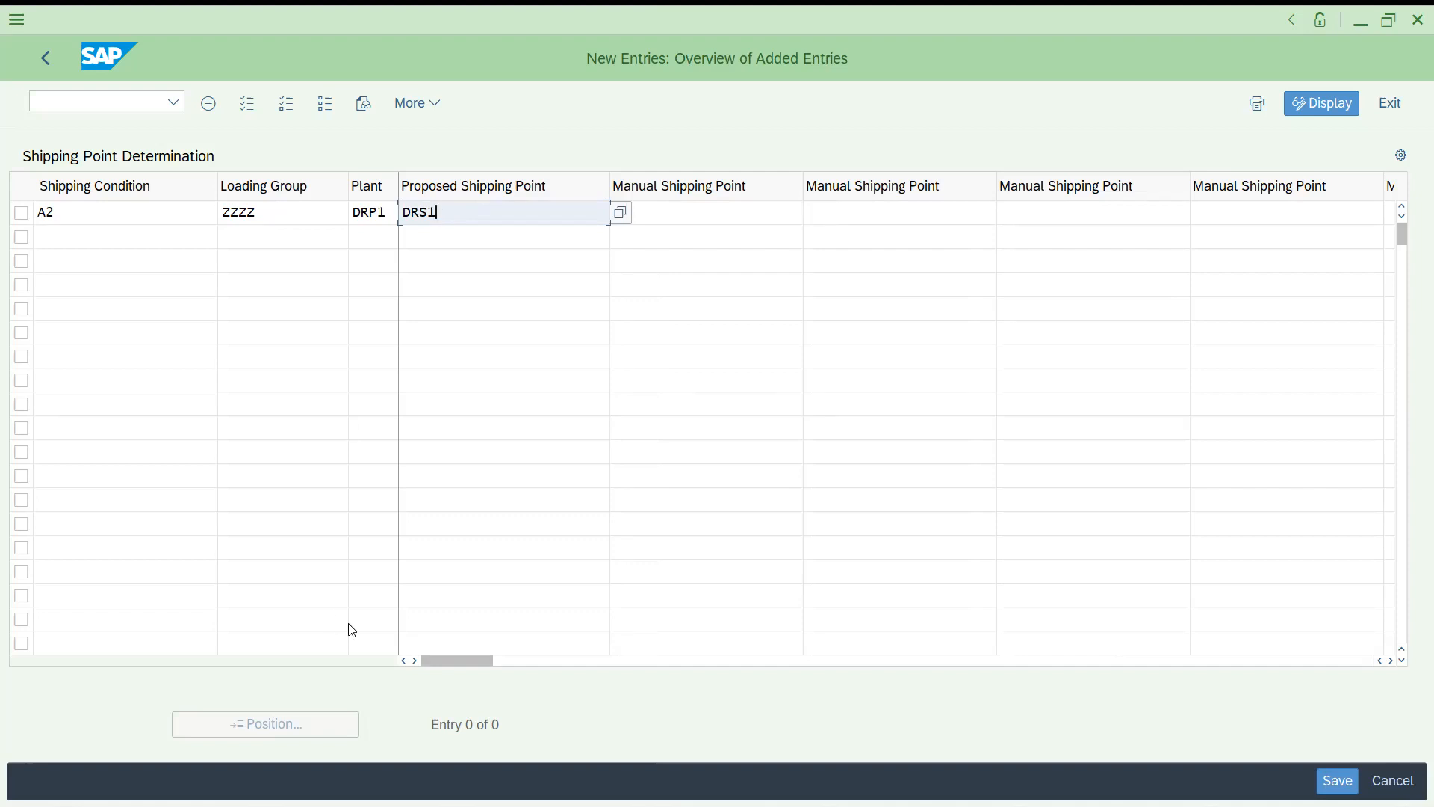
pyautogui.click(711, 204)
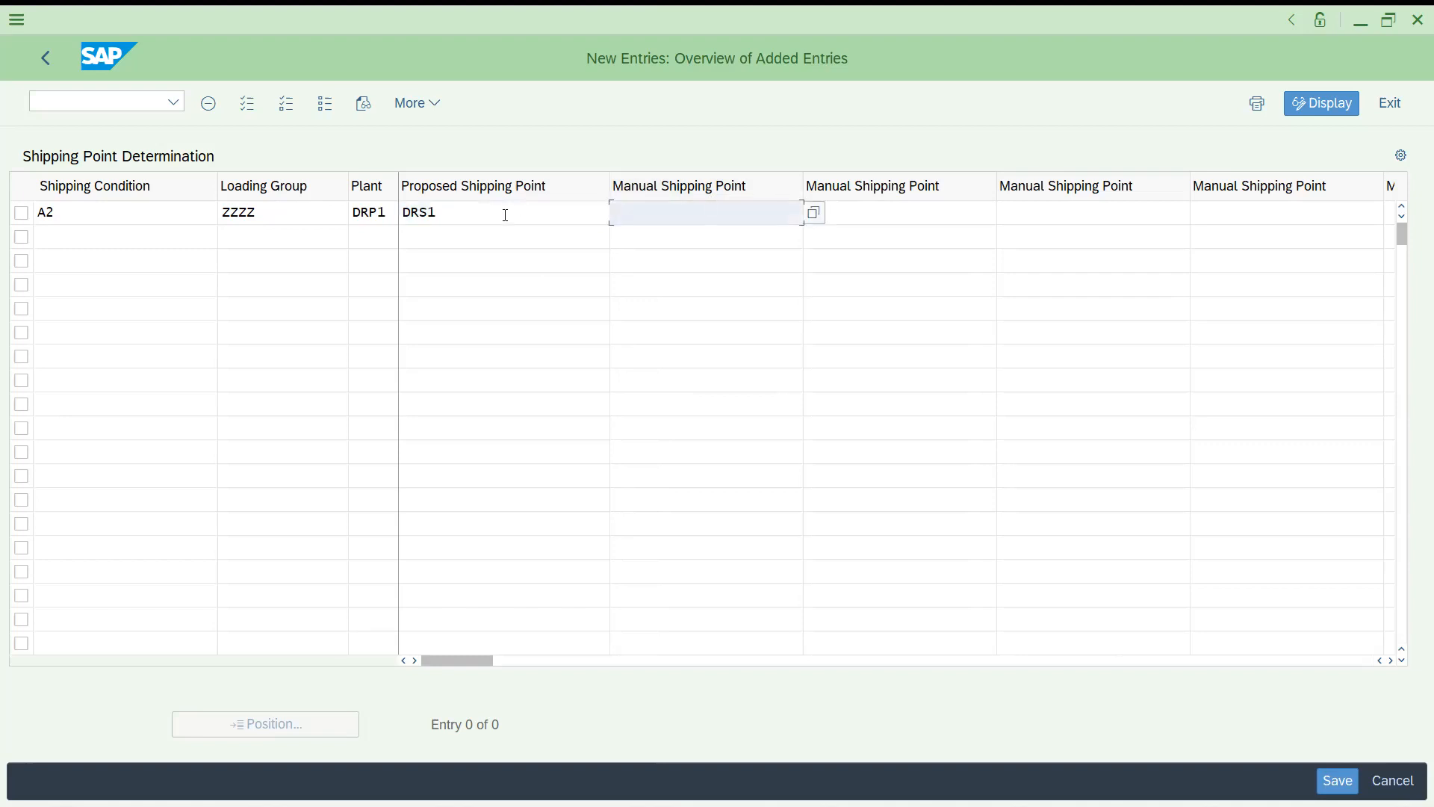
pyautogui.click(367, 209)
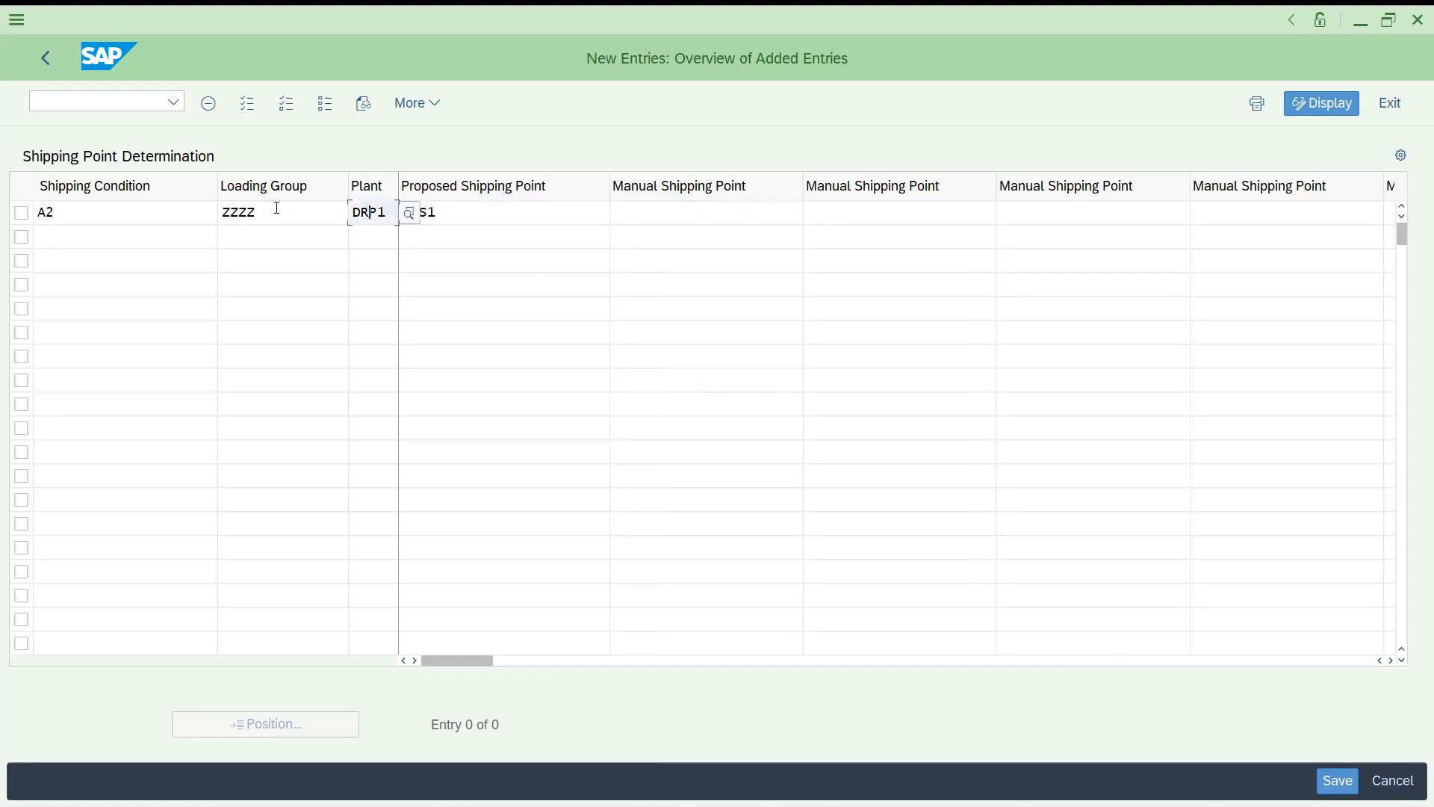
pyautogui.click(277, 208)
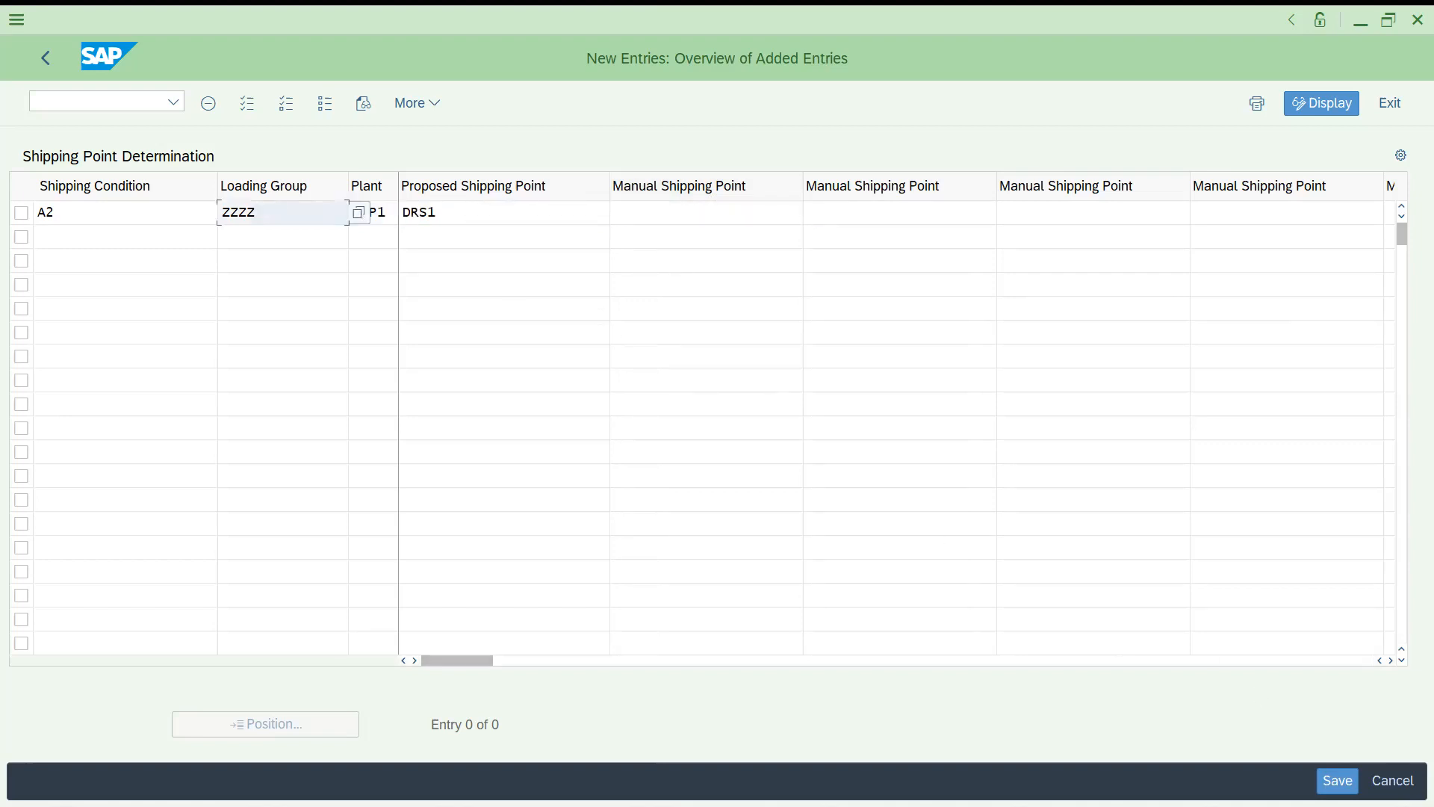
pyautogui.click(1337, 780)
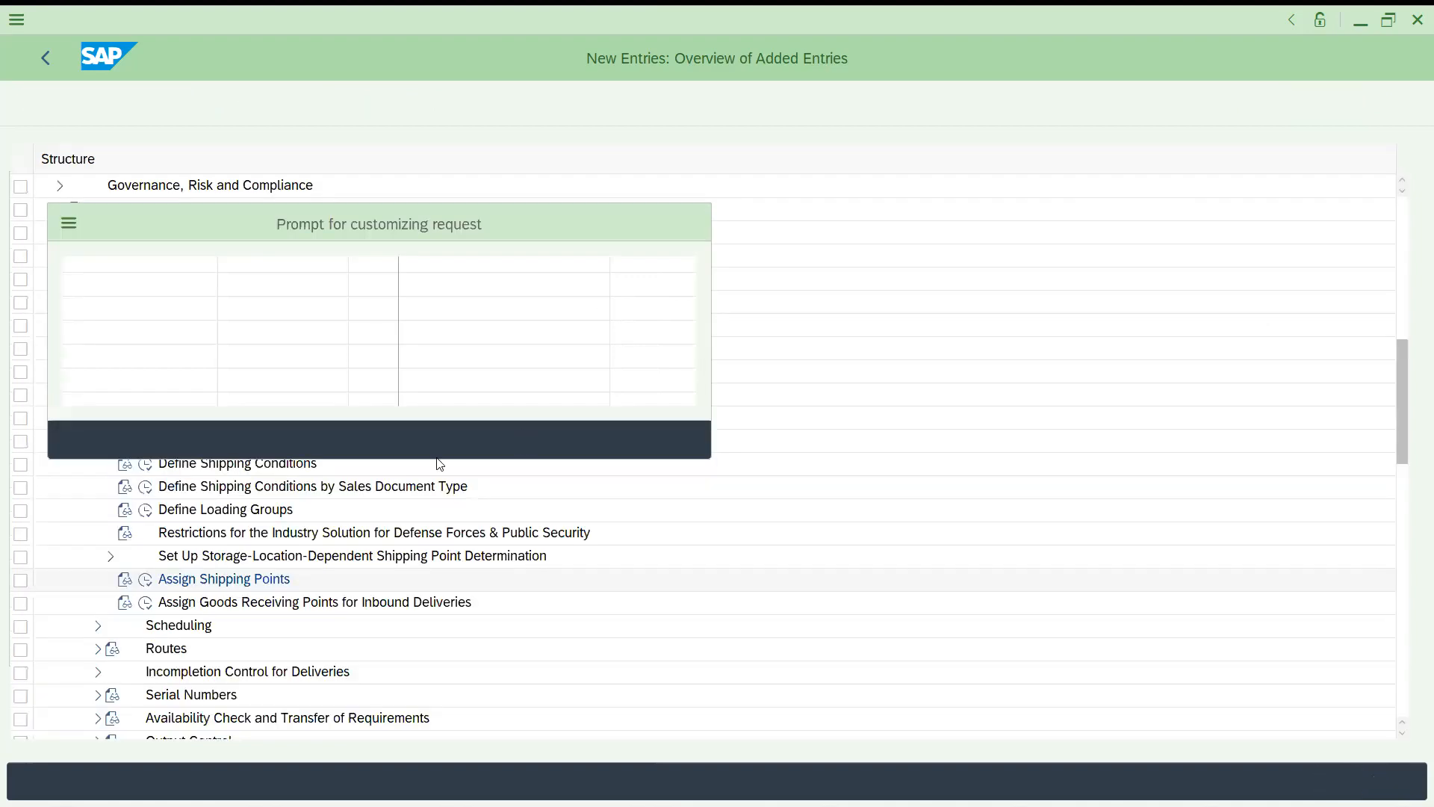
pyautogui.click(462, 436)
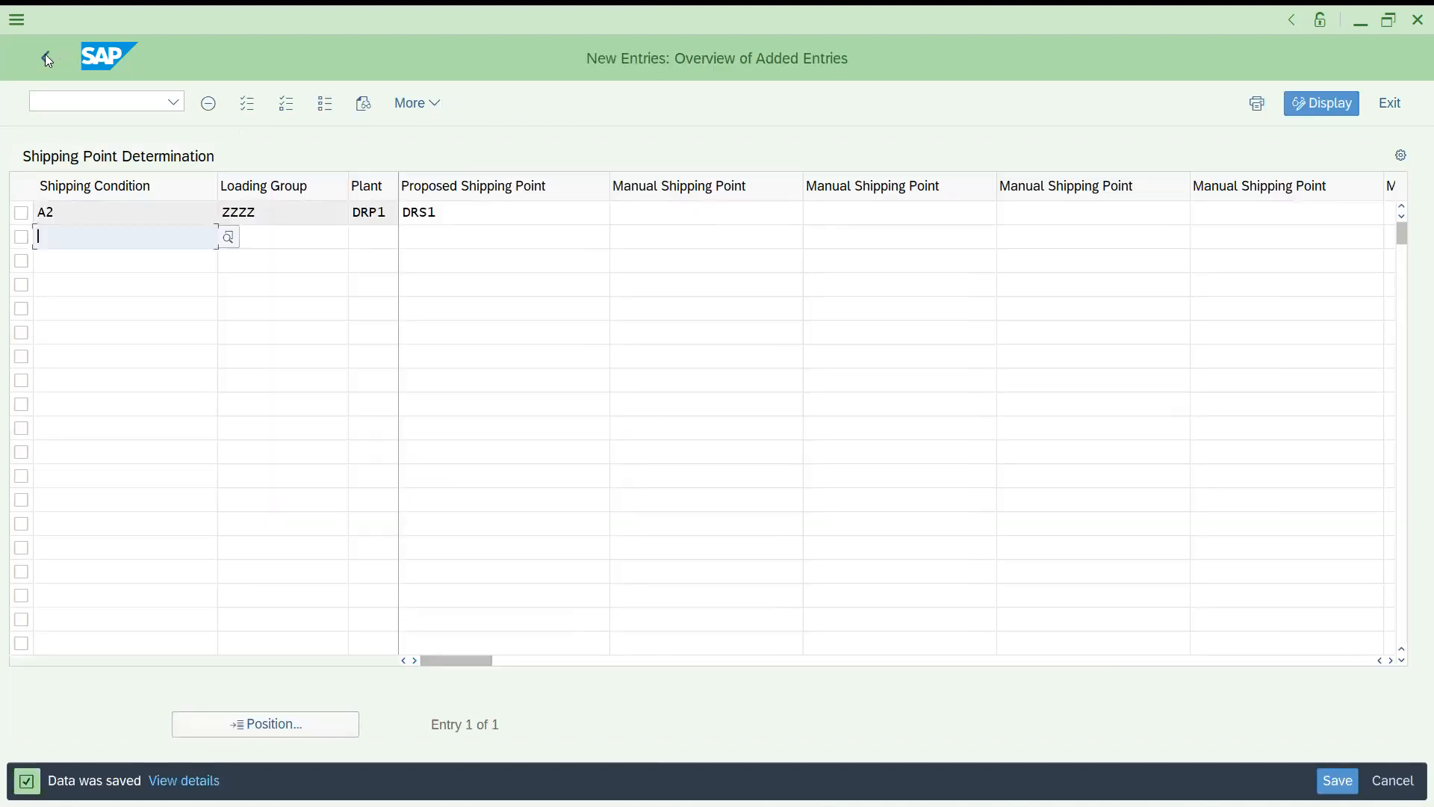
pyautogui.click(46, 58)
# Switch to transaction BP with /NBP, run the business partner search and open KING WATCH LTD.
pyautogui.click(71, 99)
pyautogui.write('/N')
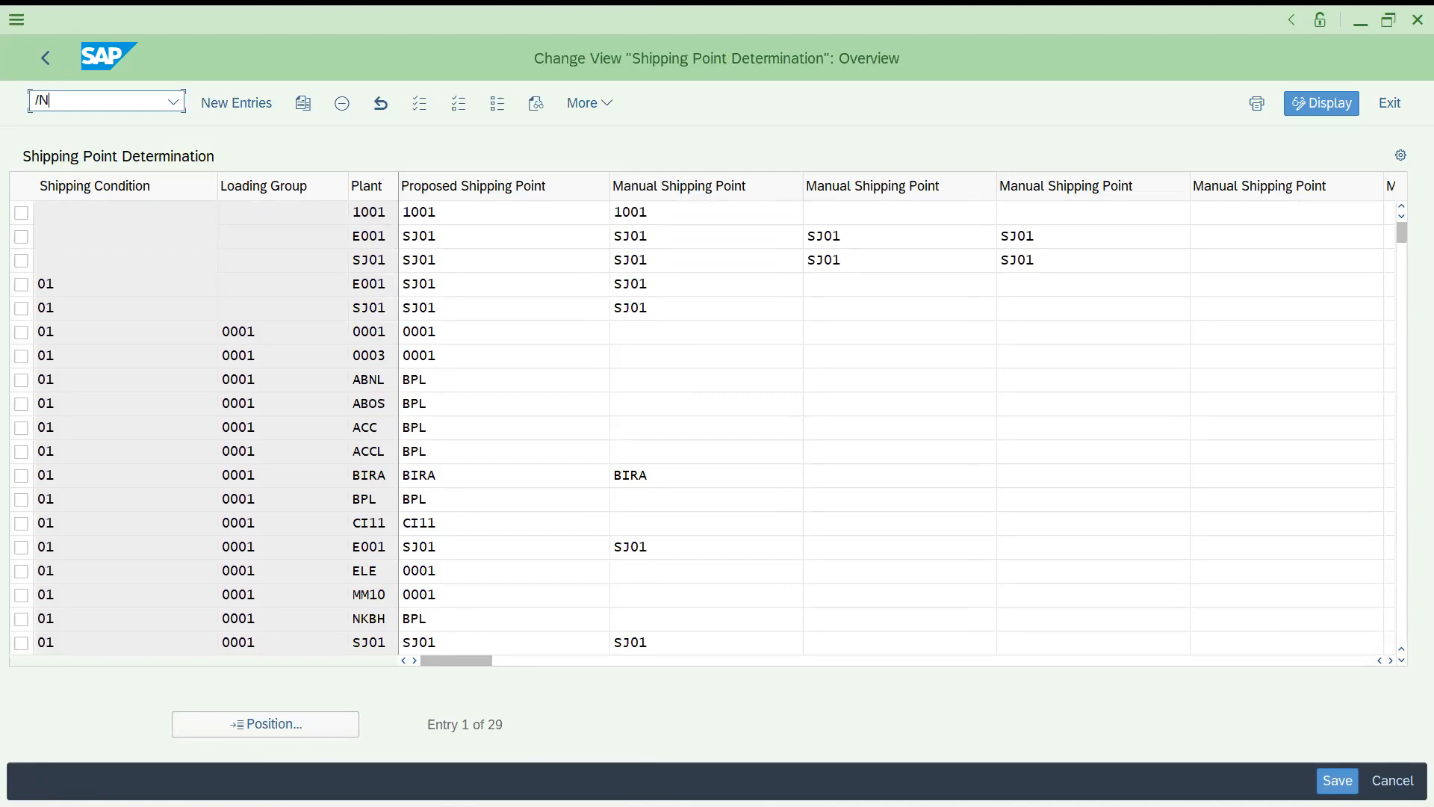
pyautogui.write('BP')
pyautogui.press('Return')
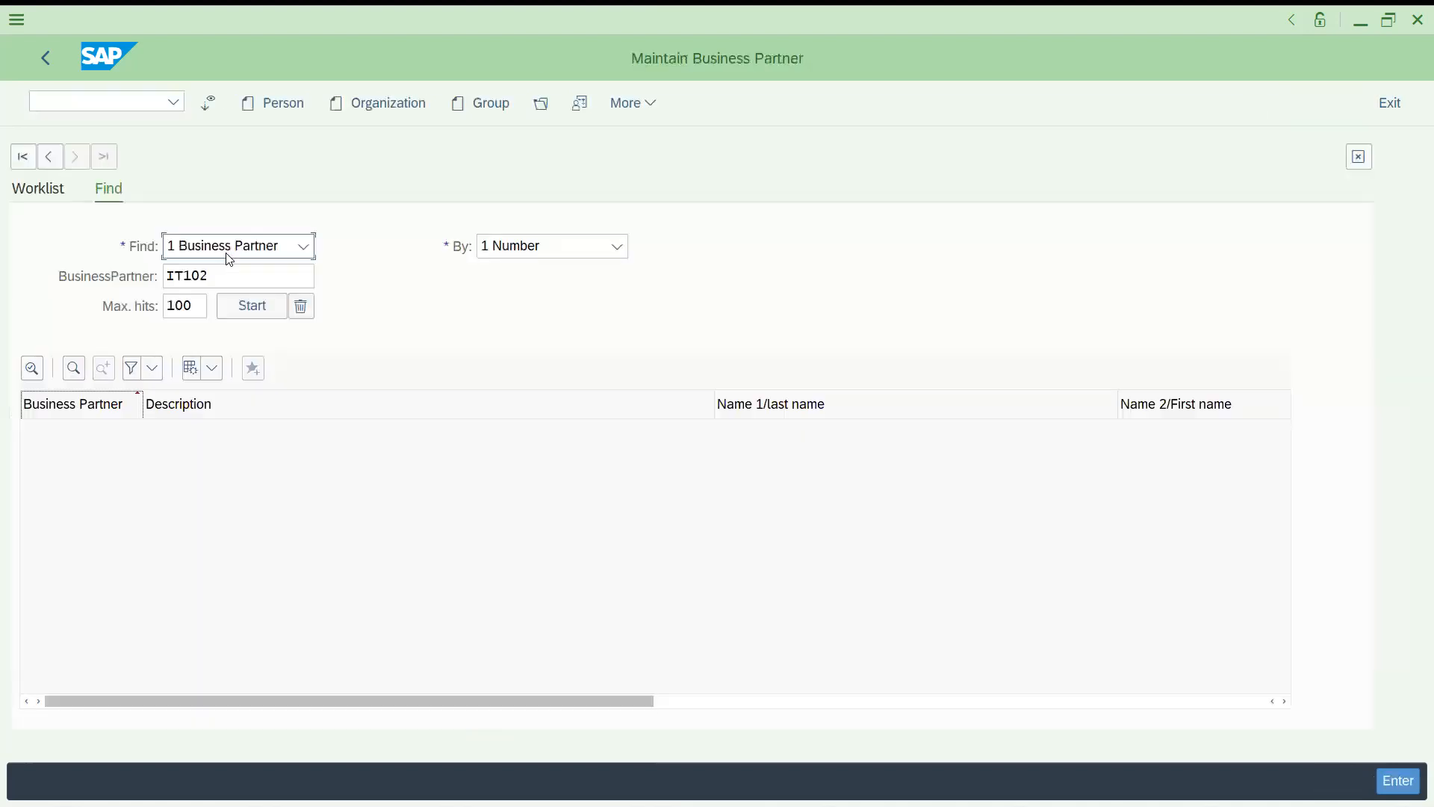
pyautogui.click(250, 305)
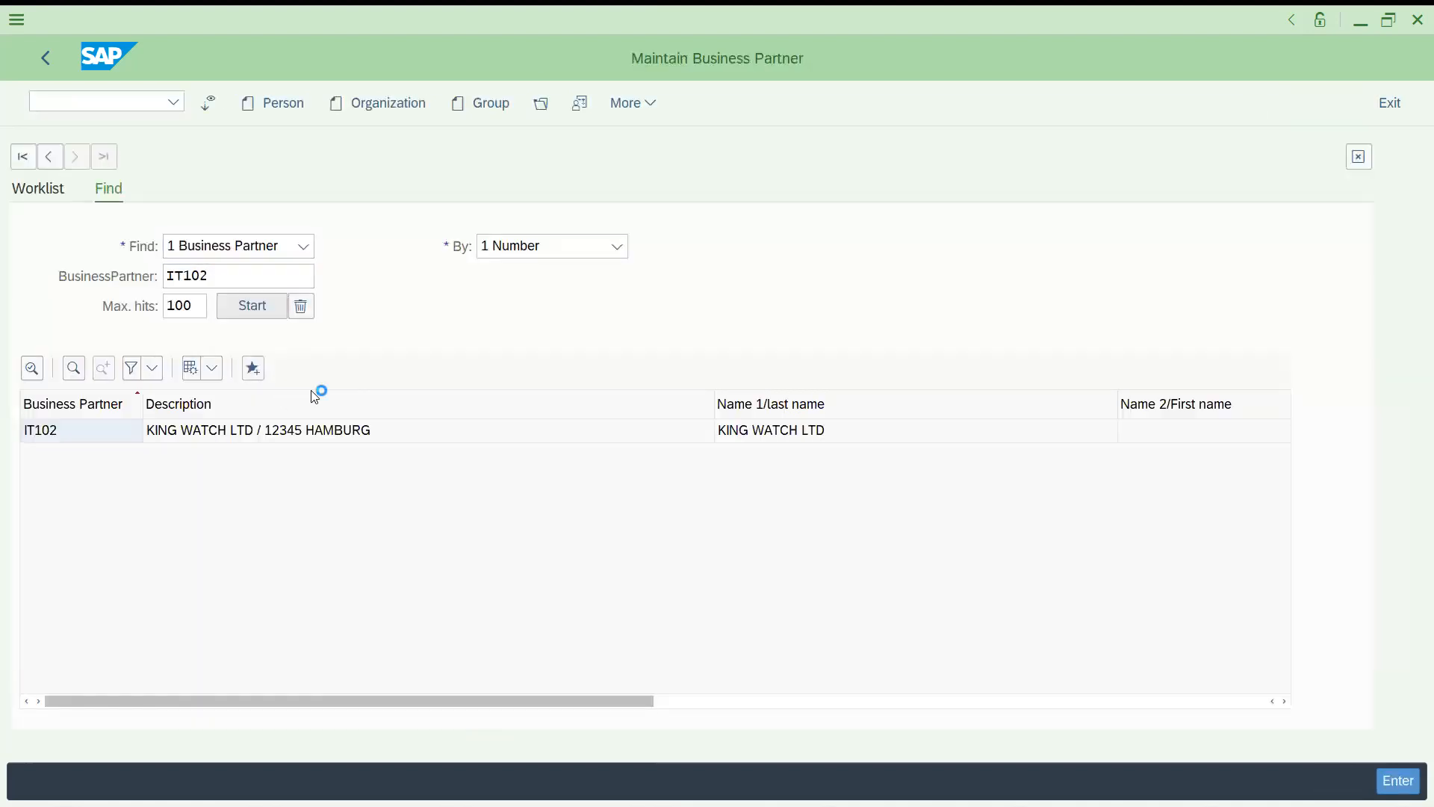
pyautogui.doubleClick(289, 429)
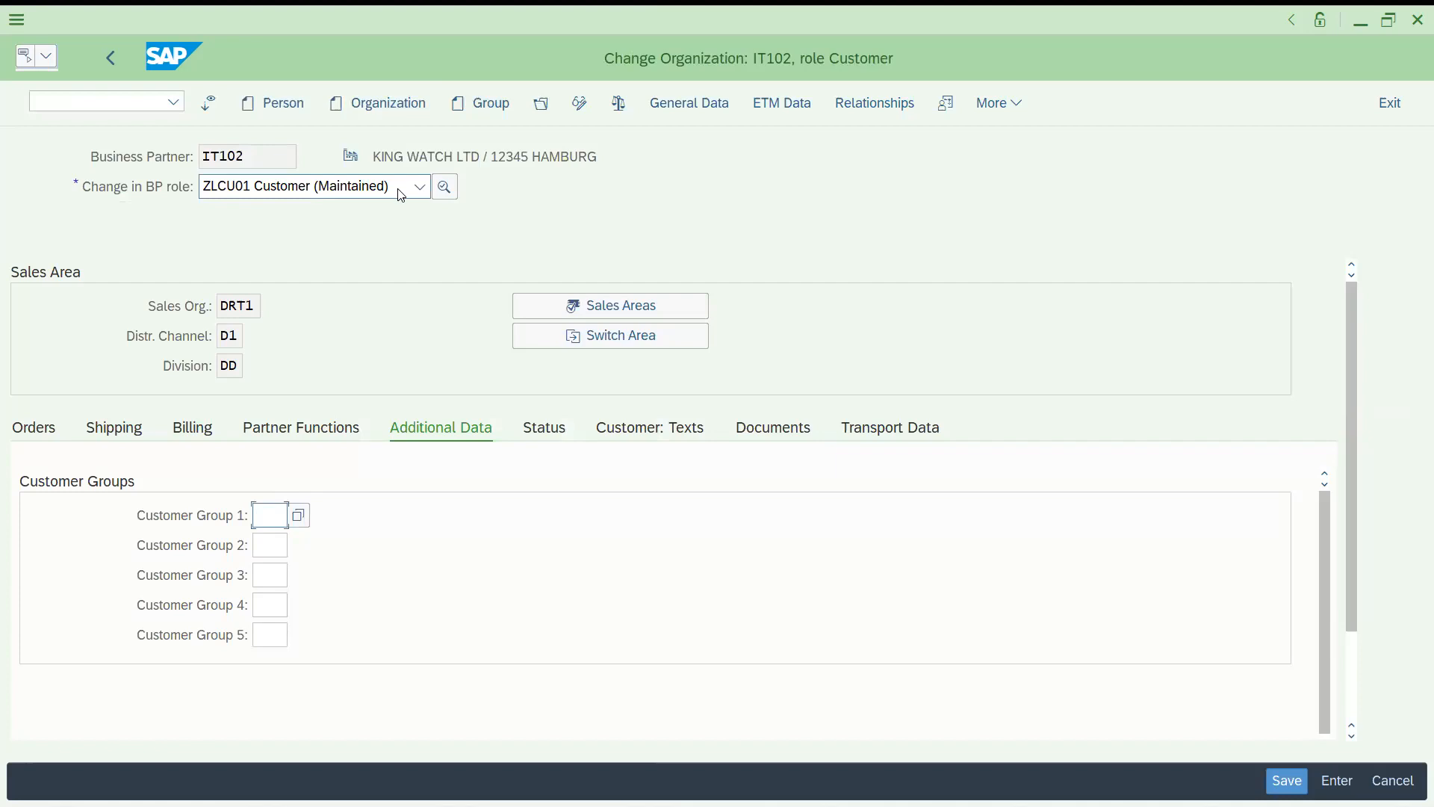
# Choose the BP role ZLCU01 Customer (Maintained) and display the shipping data for sales area DRT1/D1/DD.
pyautogui.click(401, 191)
pyautogui.click(401, 193)
pyautogui.click(338, 192)
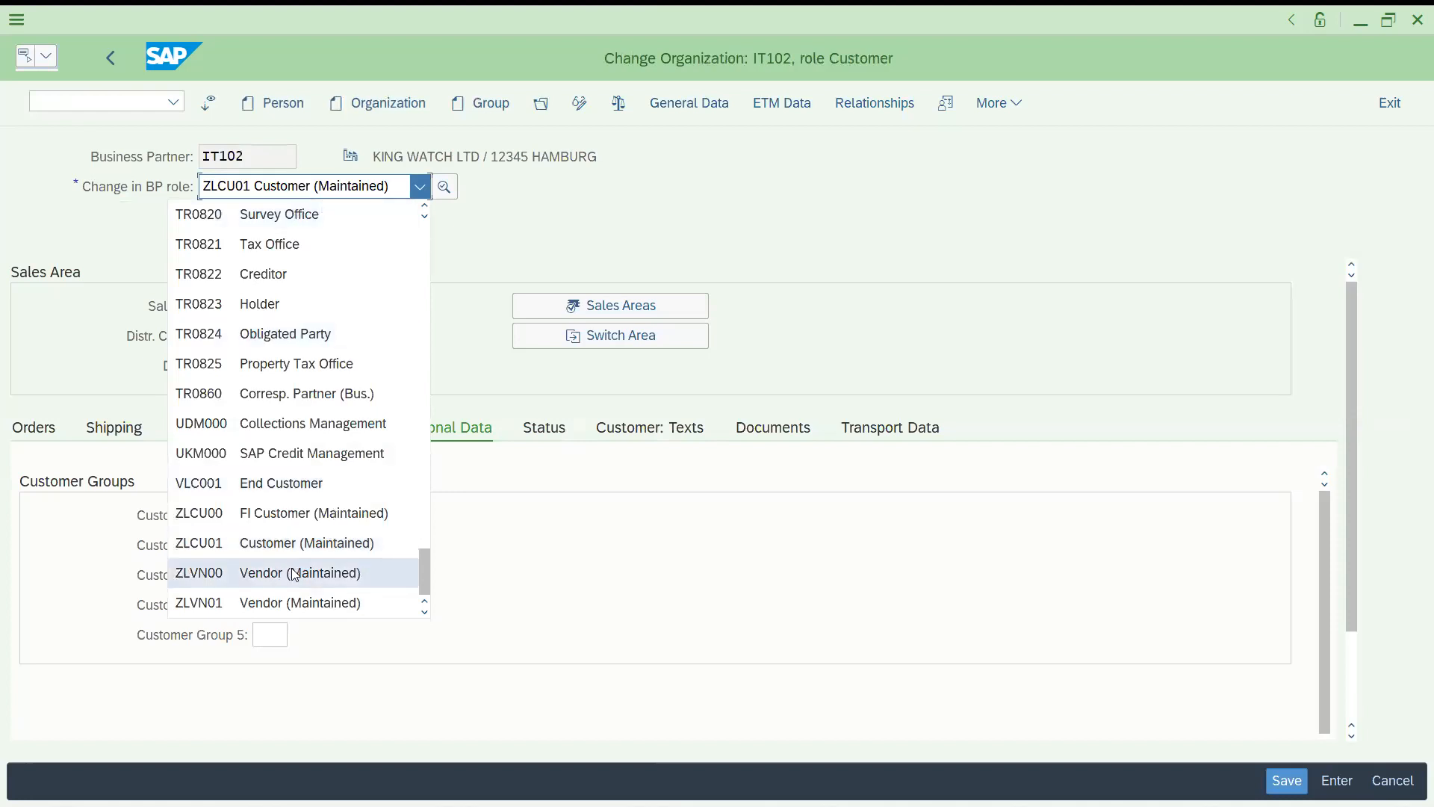
pyautogui.click(296, 545)
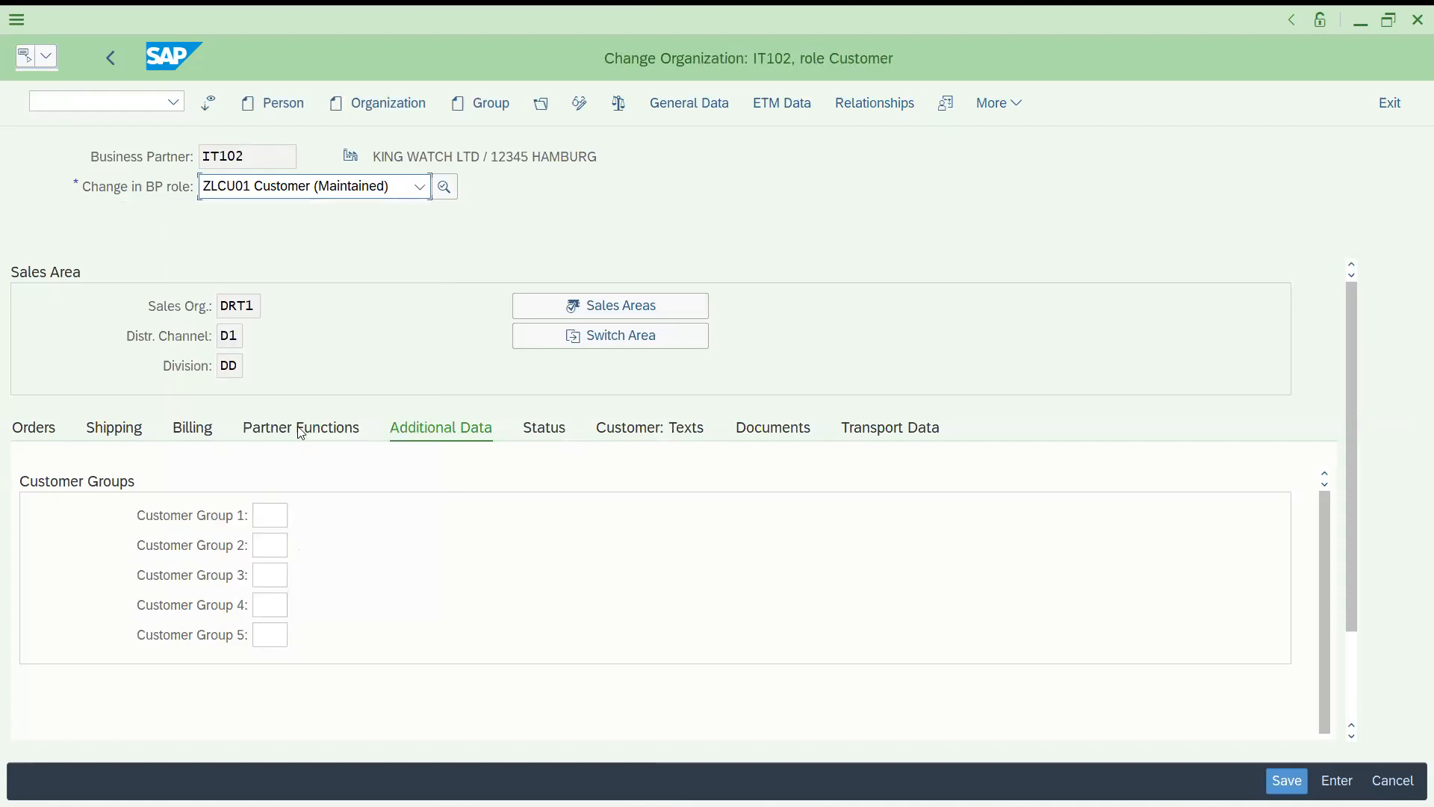
pyautogui.click(135, 437)
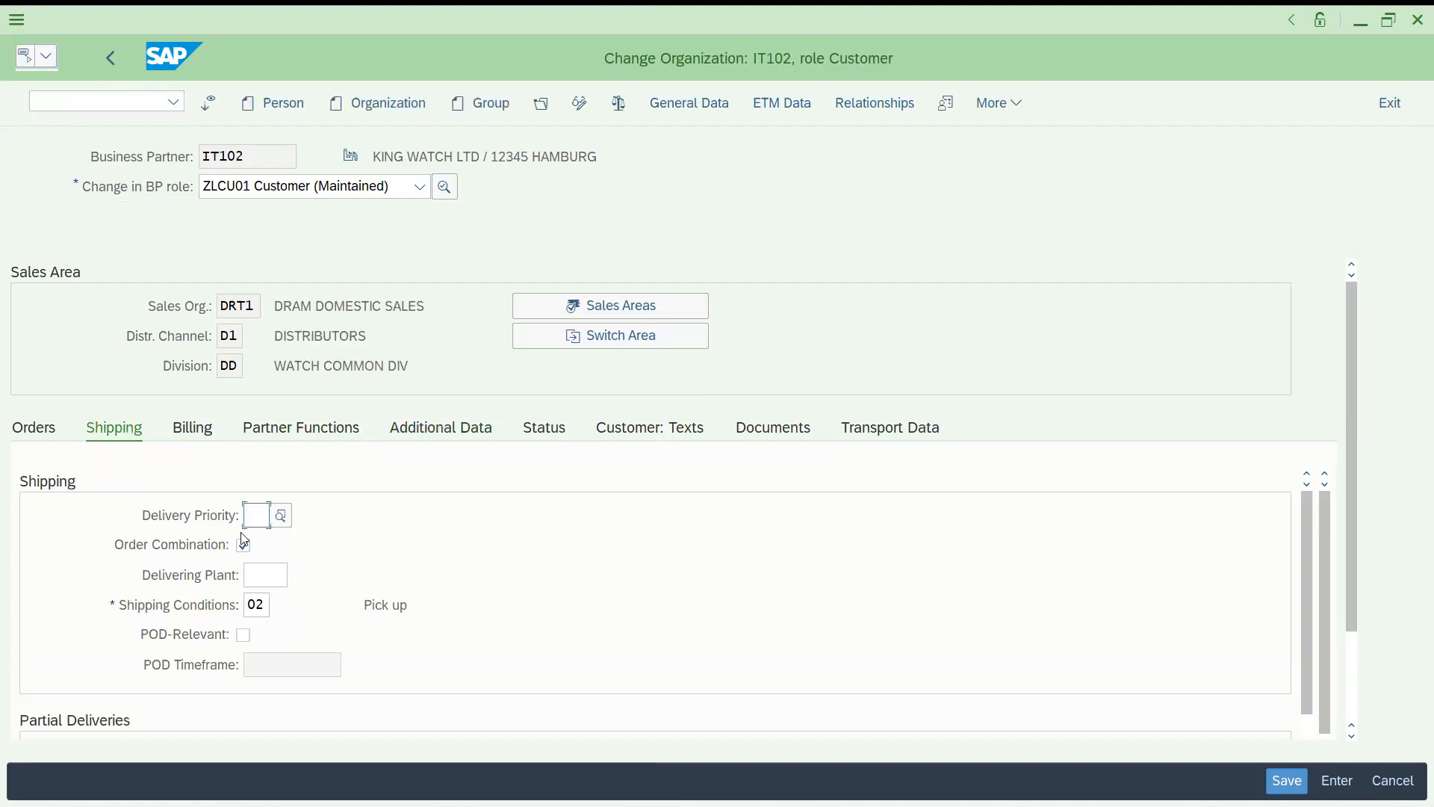
# Set the customer's shipping conditions to A2 and save the business partner.
pyautogui.click(259, 607)
pyautogui.click(280, 605)
pyautogui.click(259, 532)
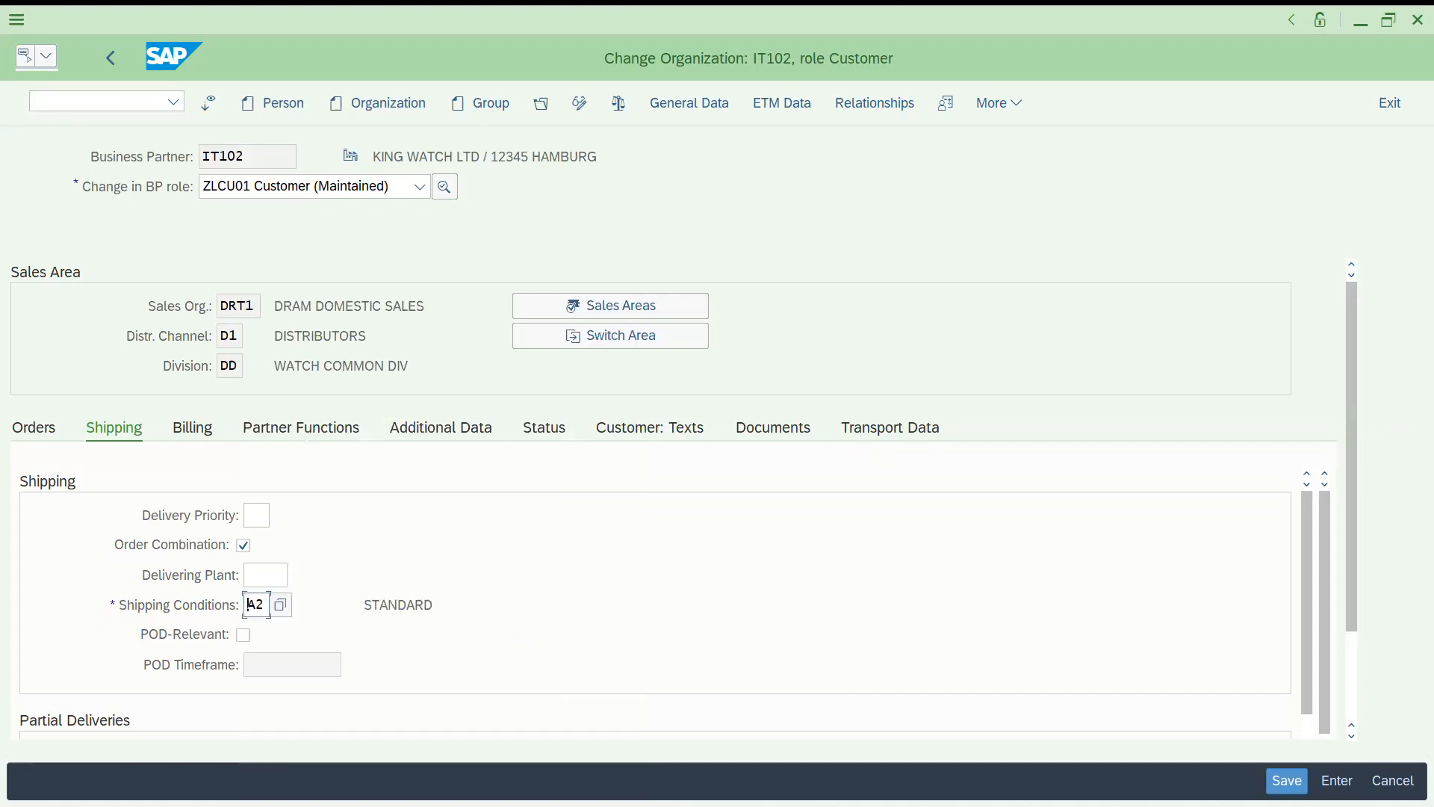
pyautogui.click(1287, 780)
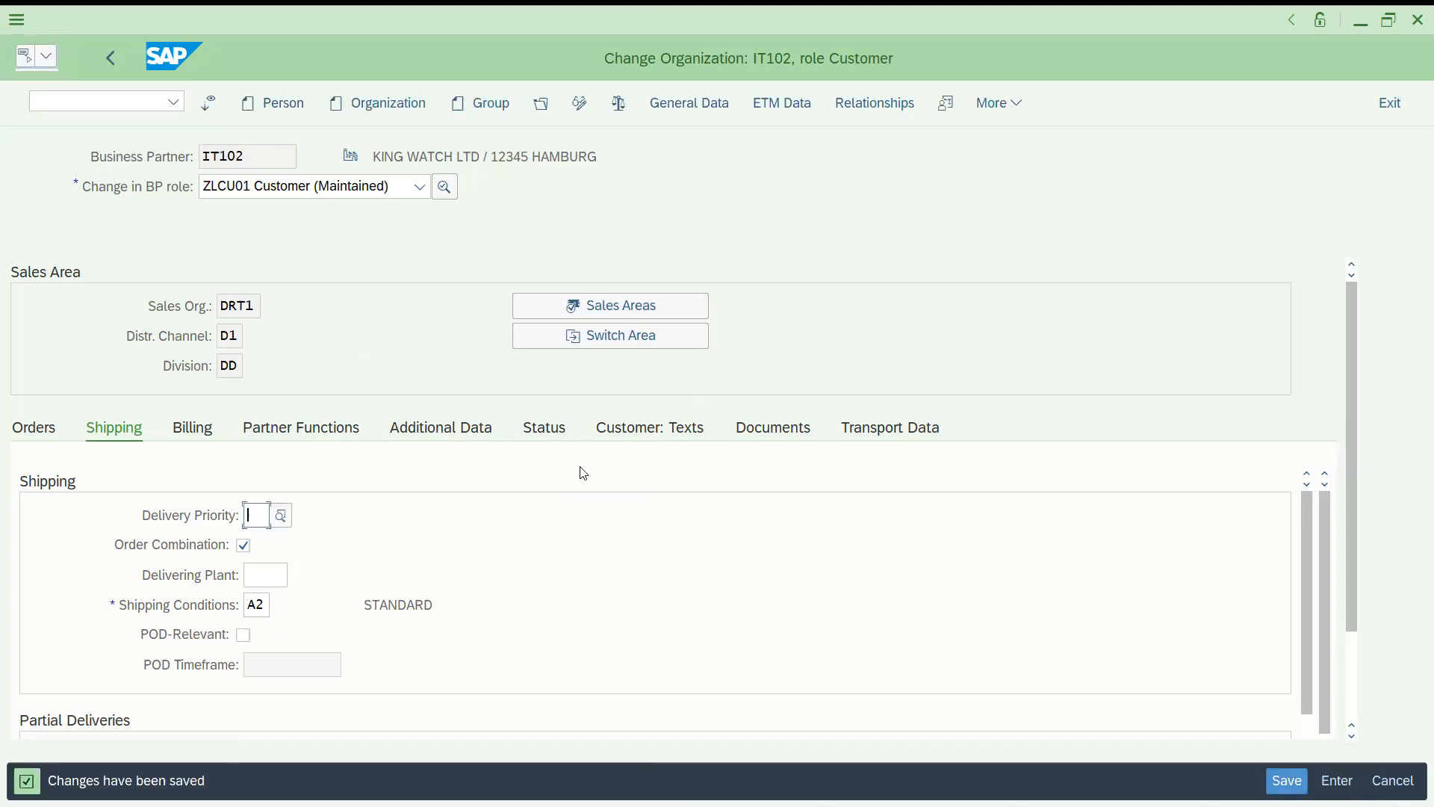
# Leave the business partner, start the Change Material transaction and continue with material 113 to its organizational levels.
pyautogui.click(119, 71)
pyautogui.click(86, 99)
pyautogui.write('/N')
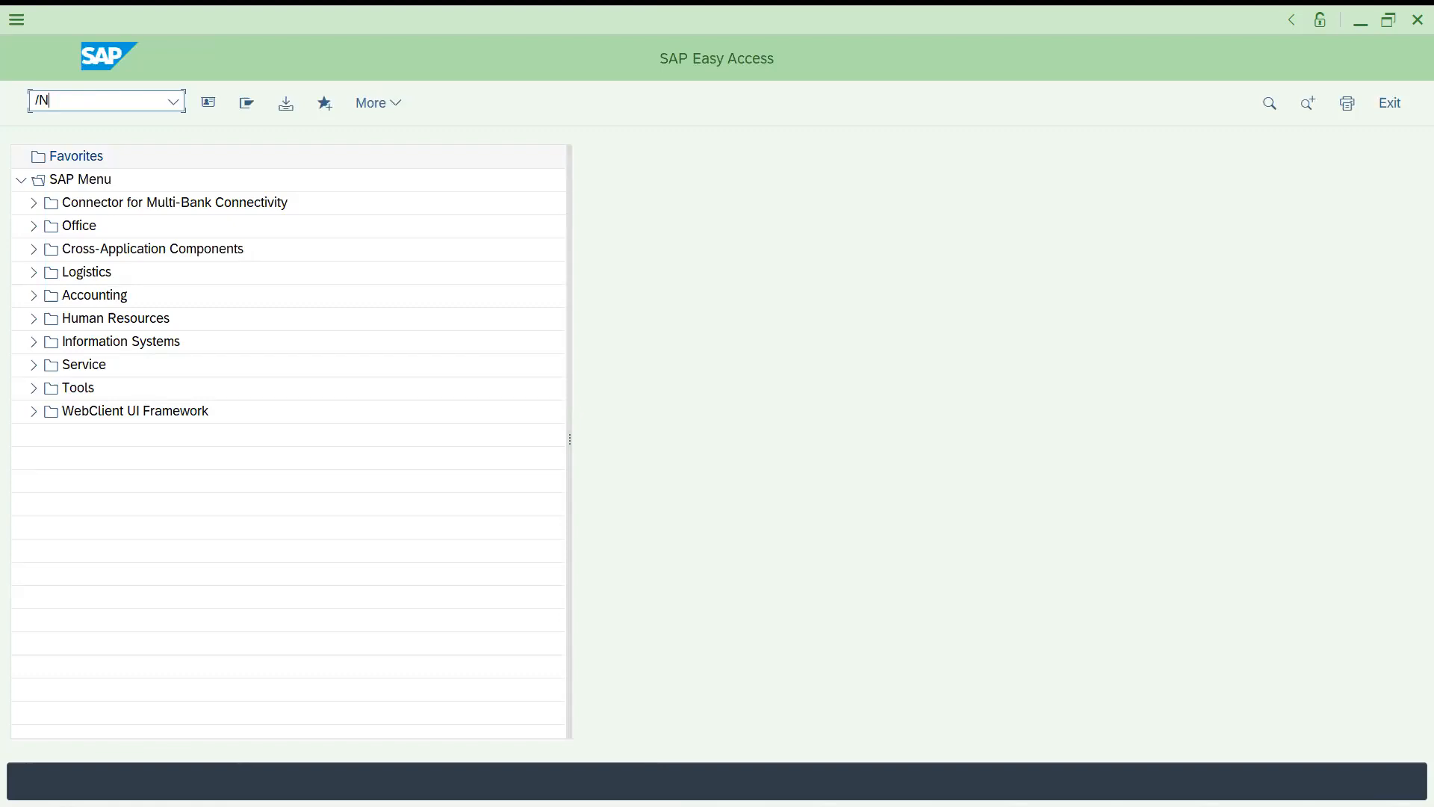
pyautogui.write('PPOME')
pyautogui.press('Return')
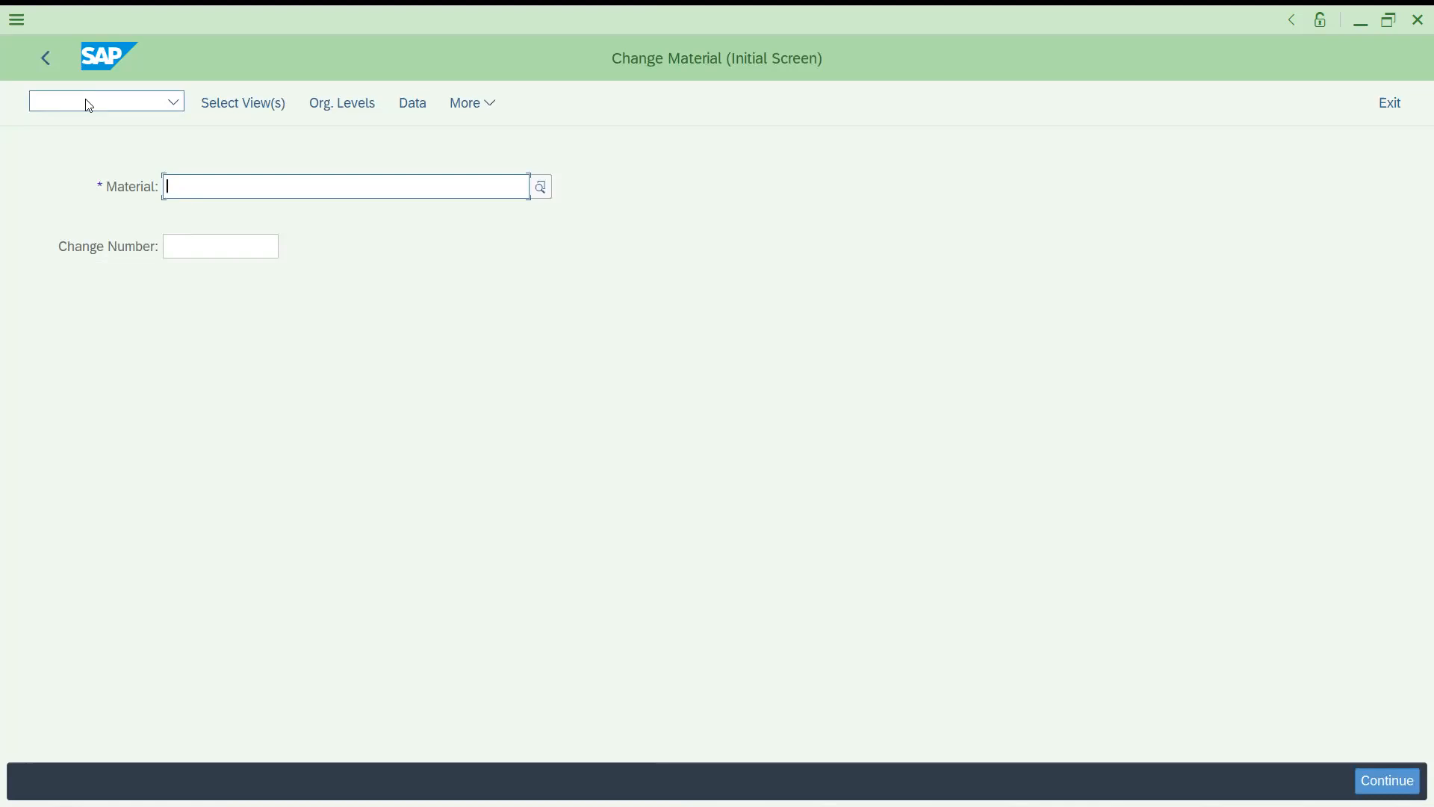
pyautogui.write('113')
pyautogui.press('Return')
pyautogui.press('Return')
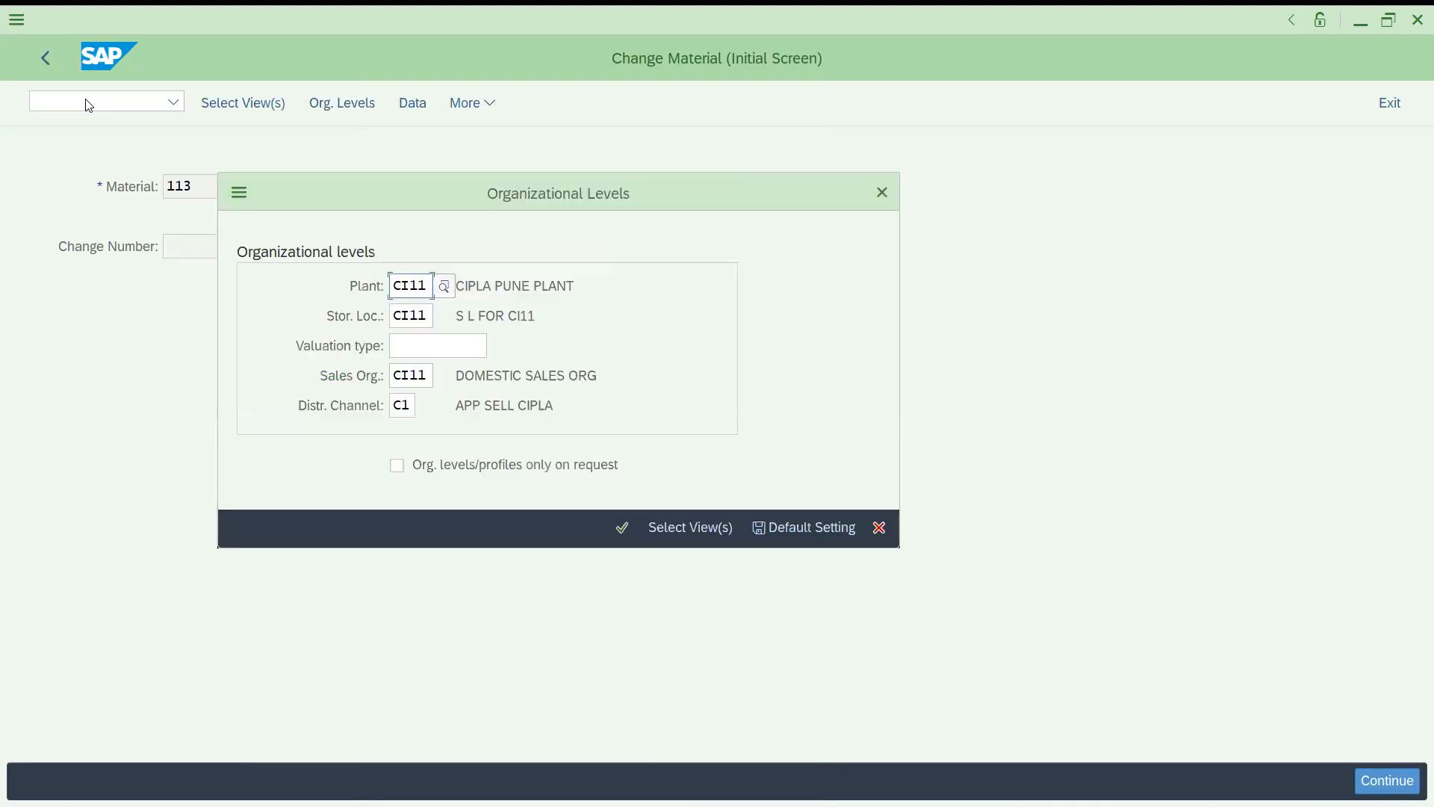
# Set the organizational levels to plant DRP1 and storage location SALE.
pyautogui.click(441, 287)
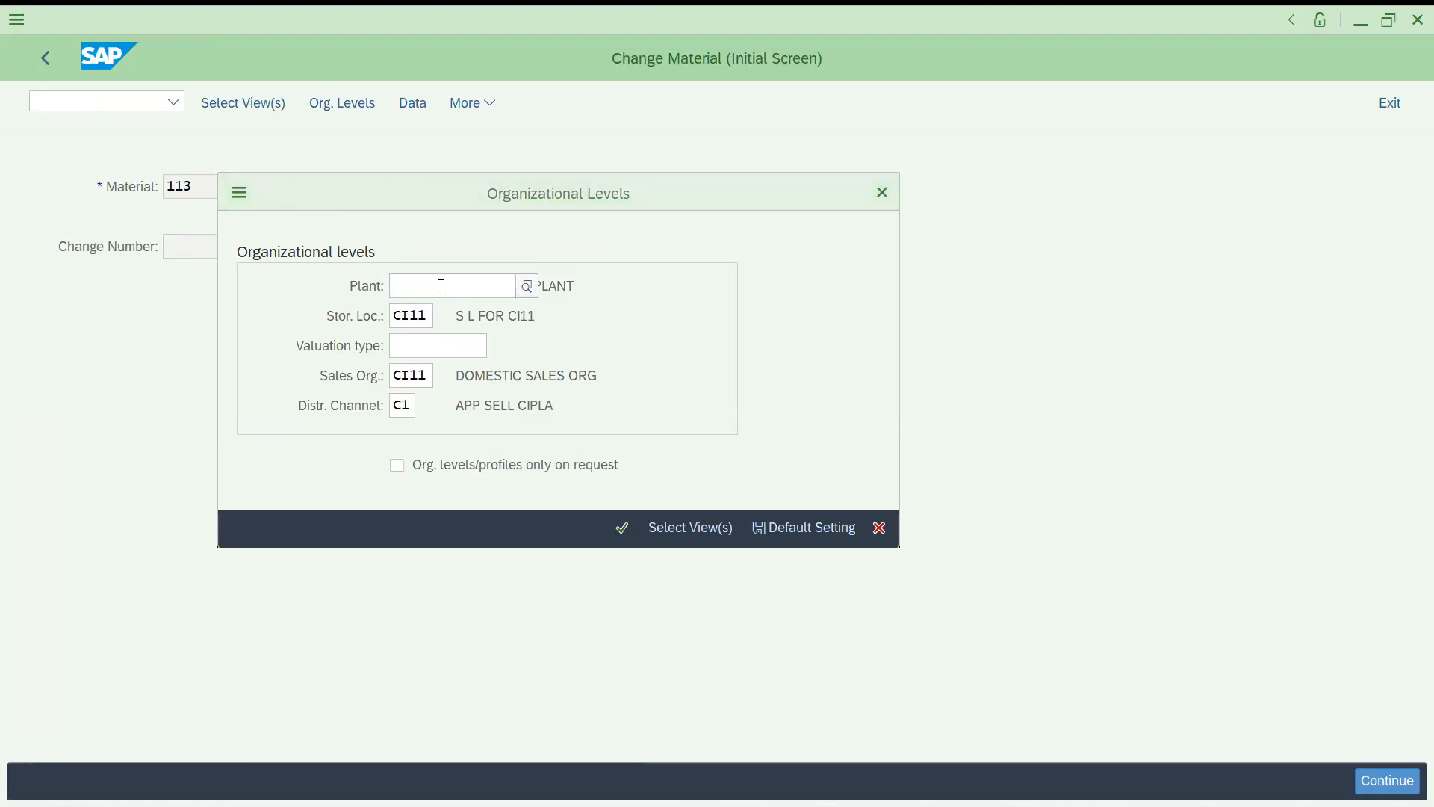
pyautogui.press('Down')
pyautogui.press('Return')
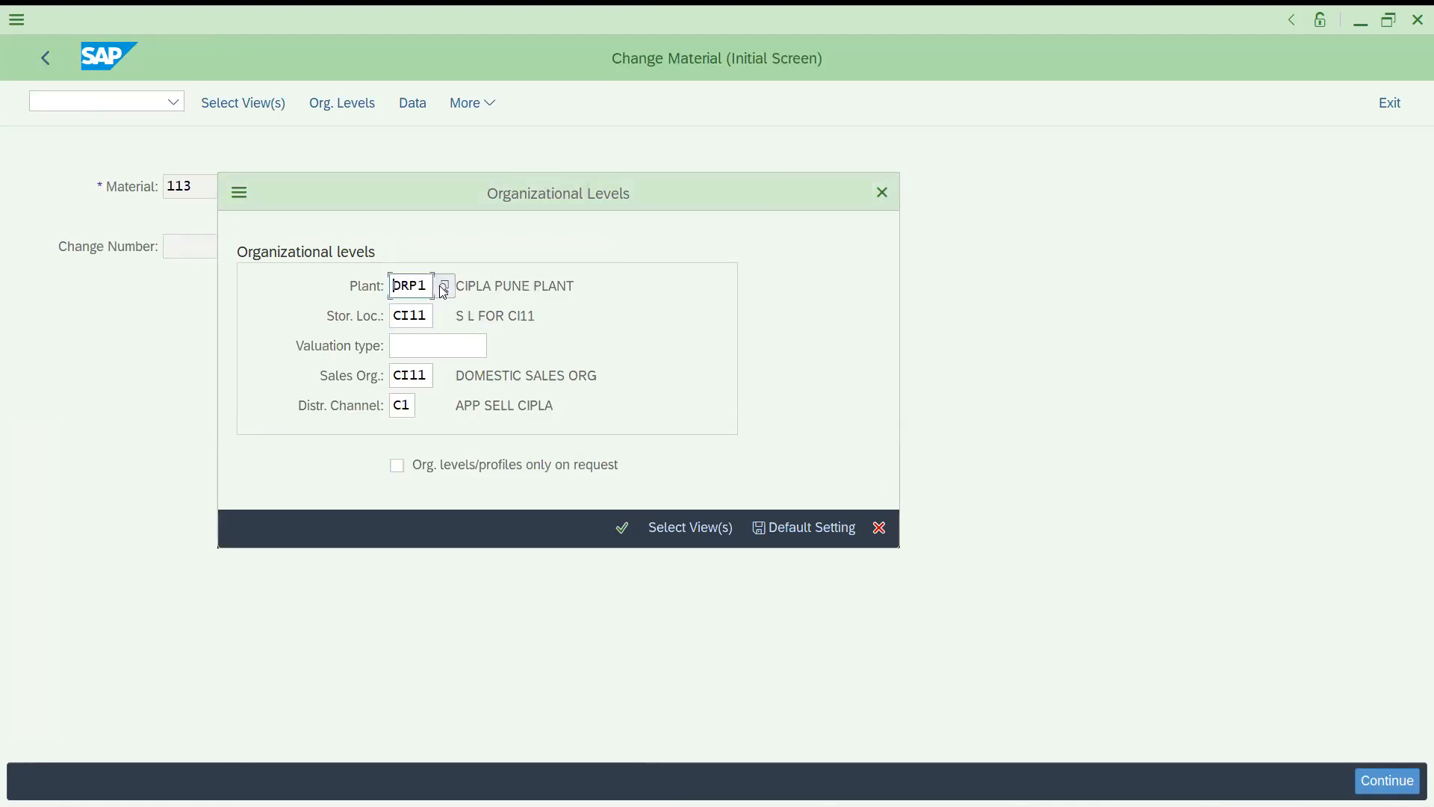
pyautogui.doubleClick(397, 314)
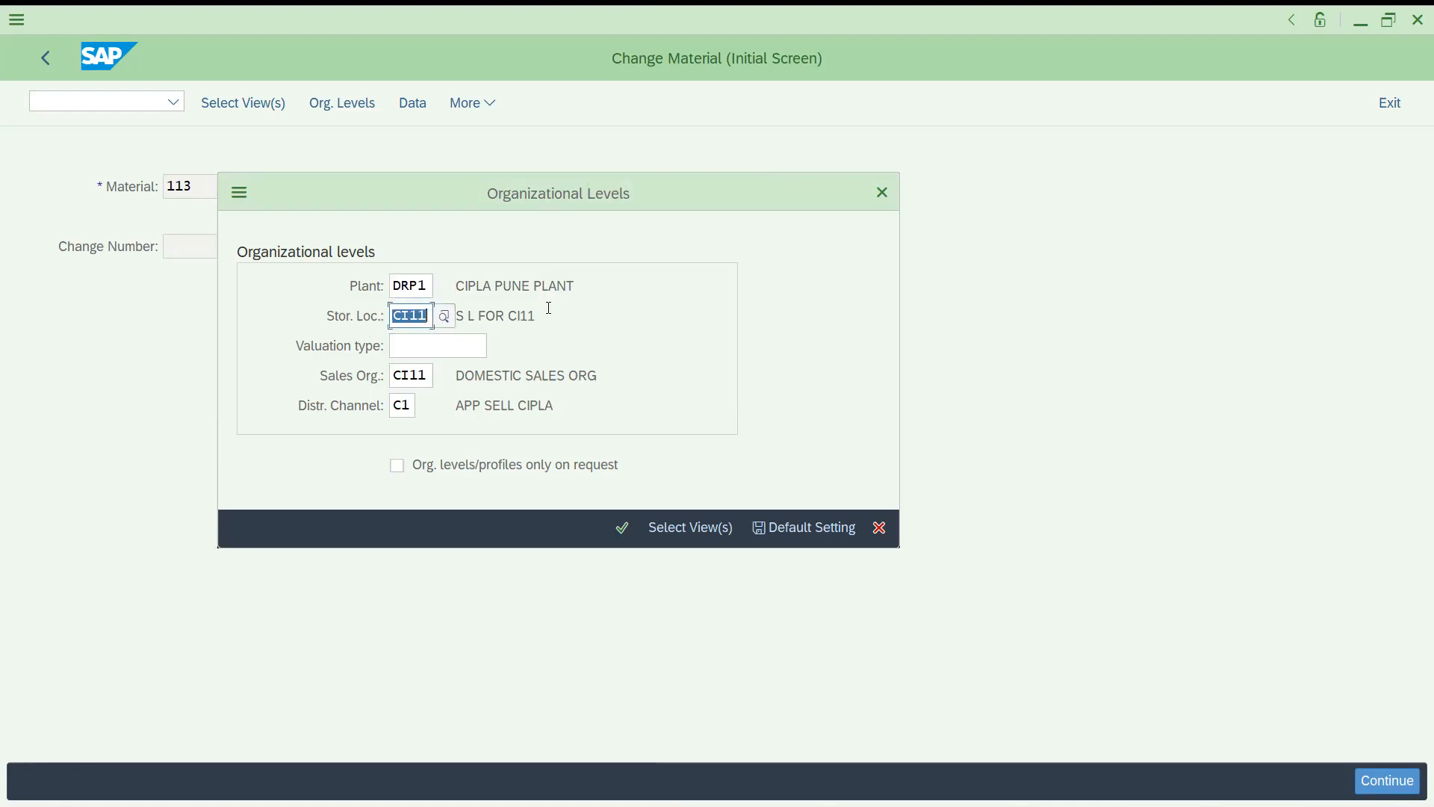
pyautogui.press('BackSpace')
pyautogui.write('SALE')
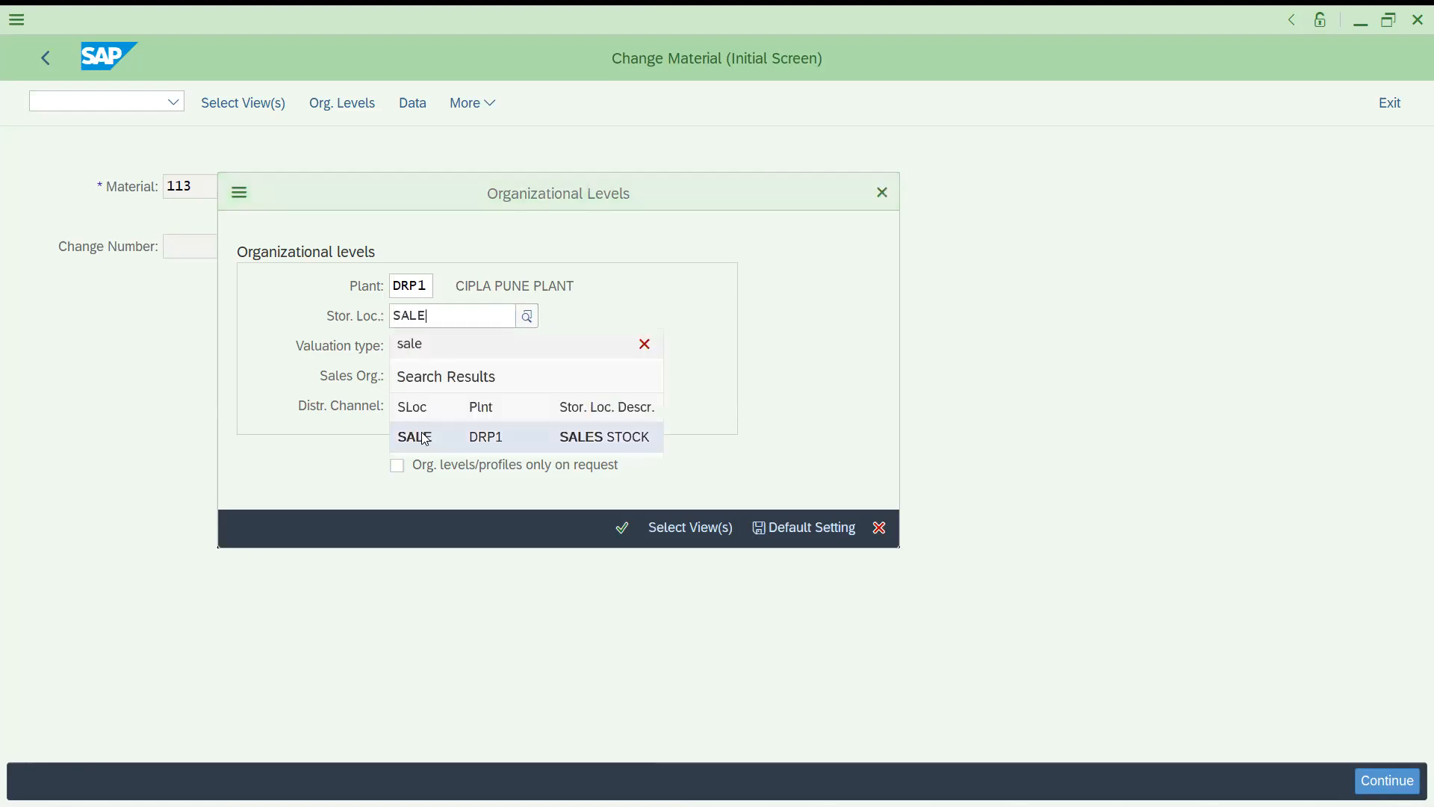
pyautogui.click(424, 437)
# Set sales organization DRT1 and distribution channel D1, store the organizational levels as default and open the material.
pyautogui.click(395, 374)
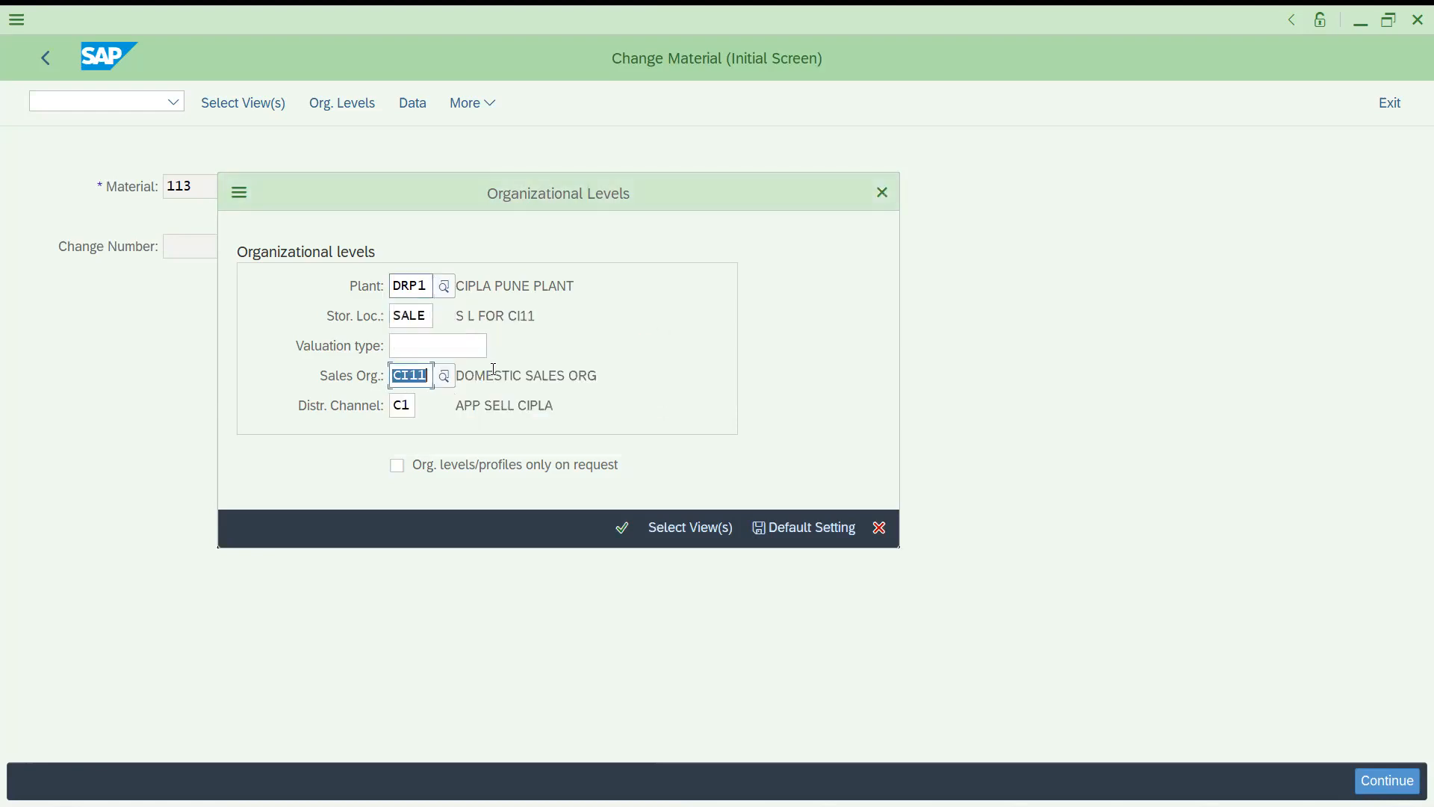
pyautogui.write('D')
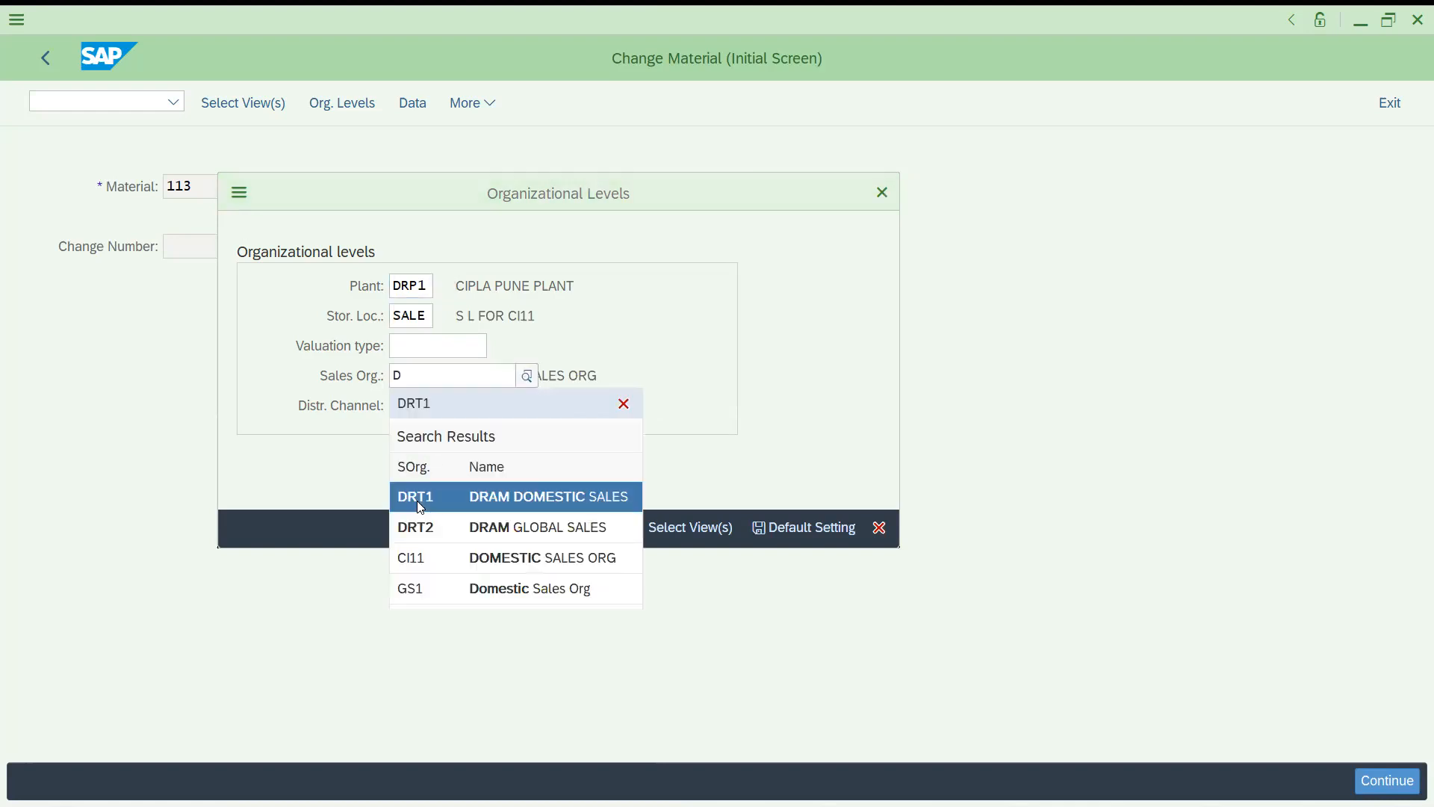
pyautogui.click(417, 499)
pyautogui.click(400, 405)
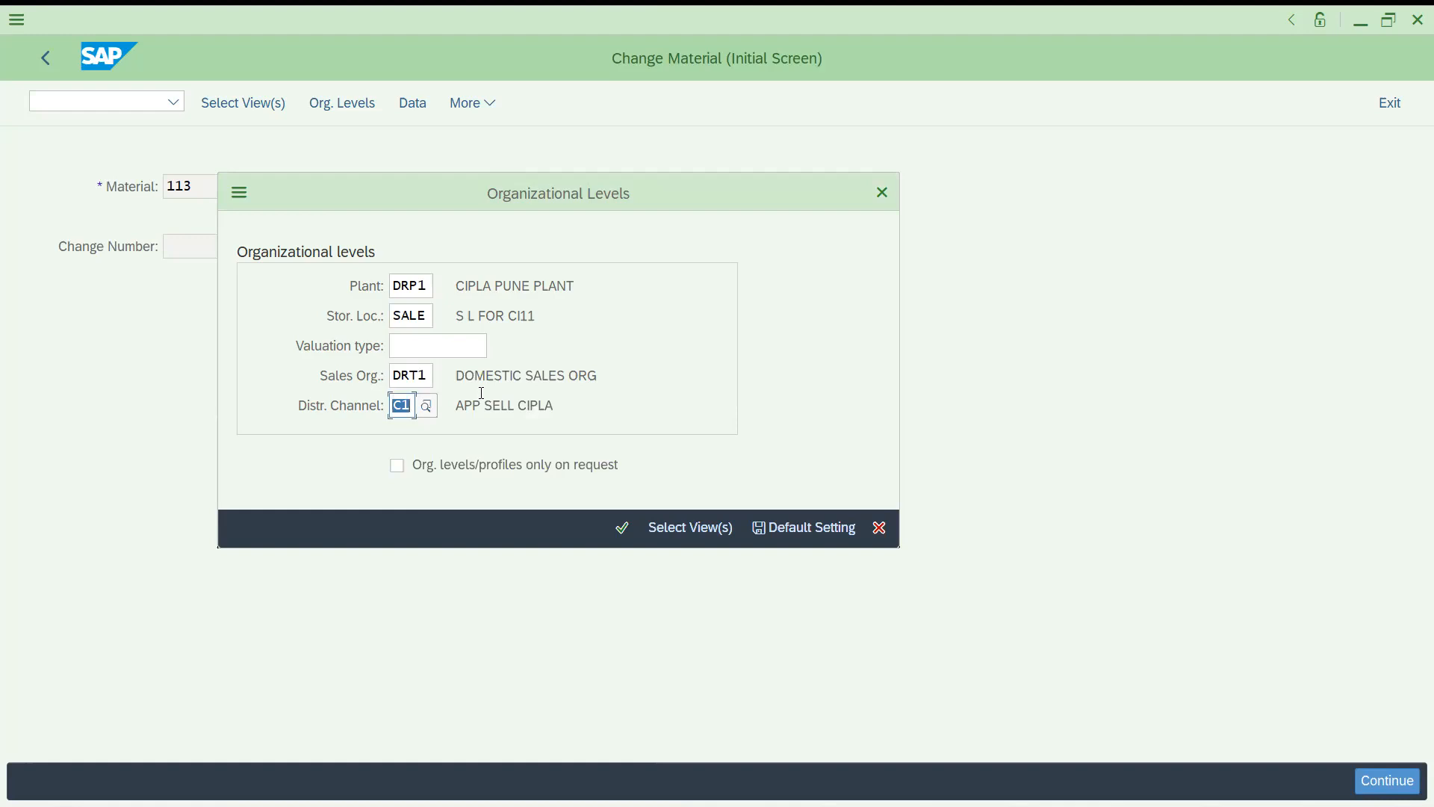
pyautogui.write('D1')
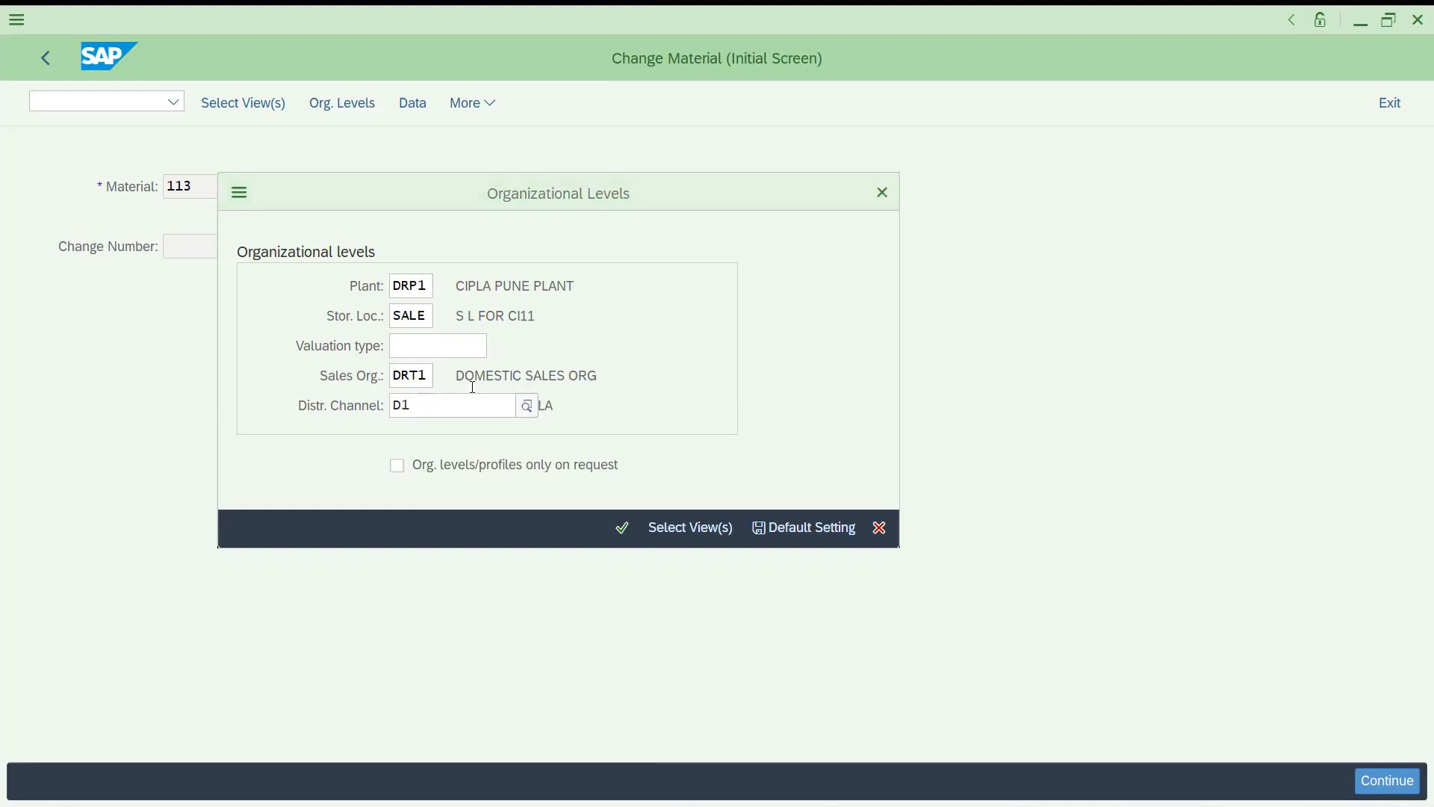
pyautogui.click(424, 526)
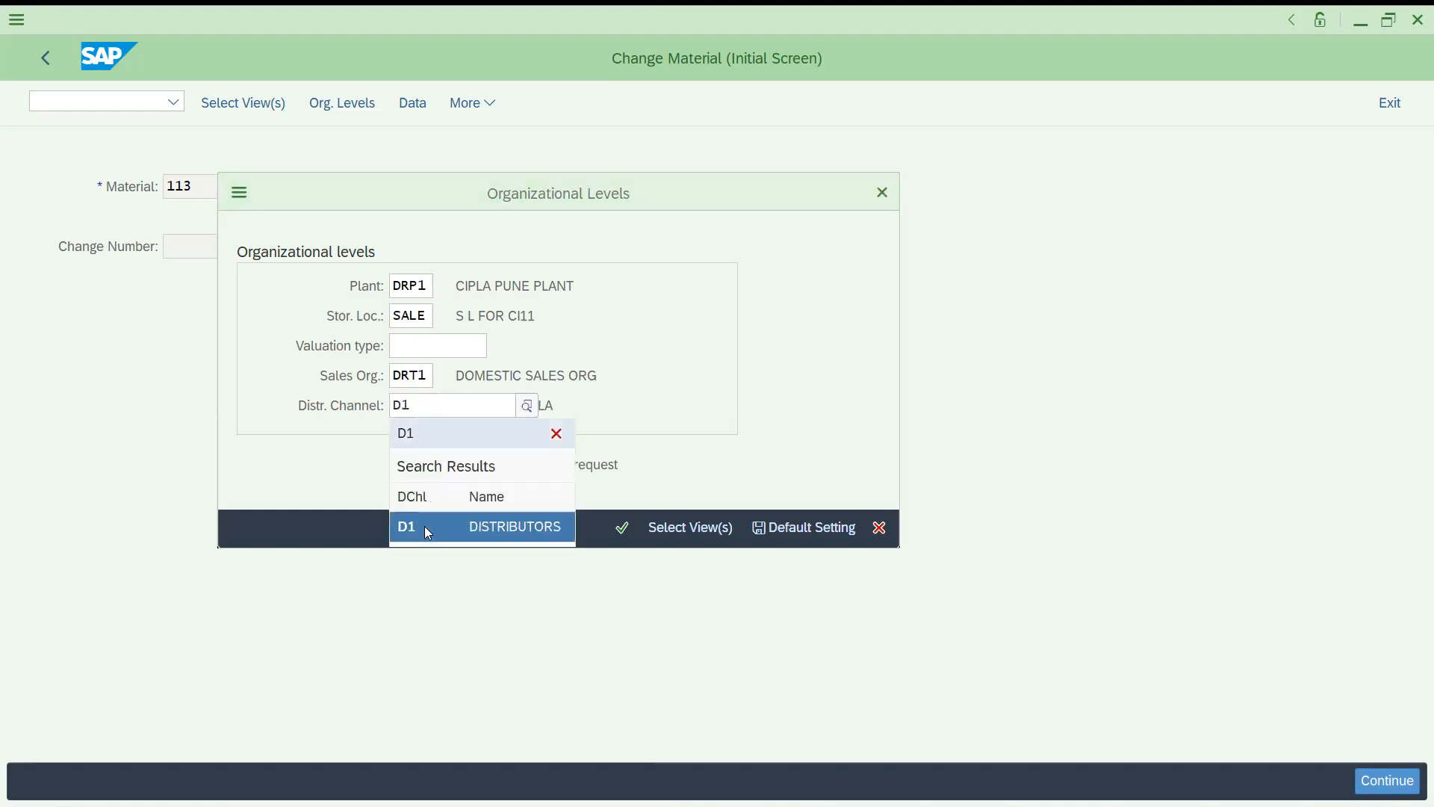
pyautogui.click(774, 526)
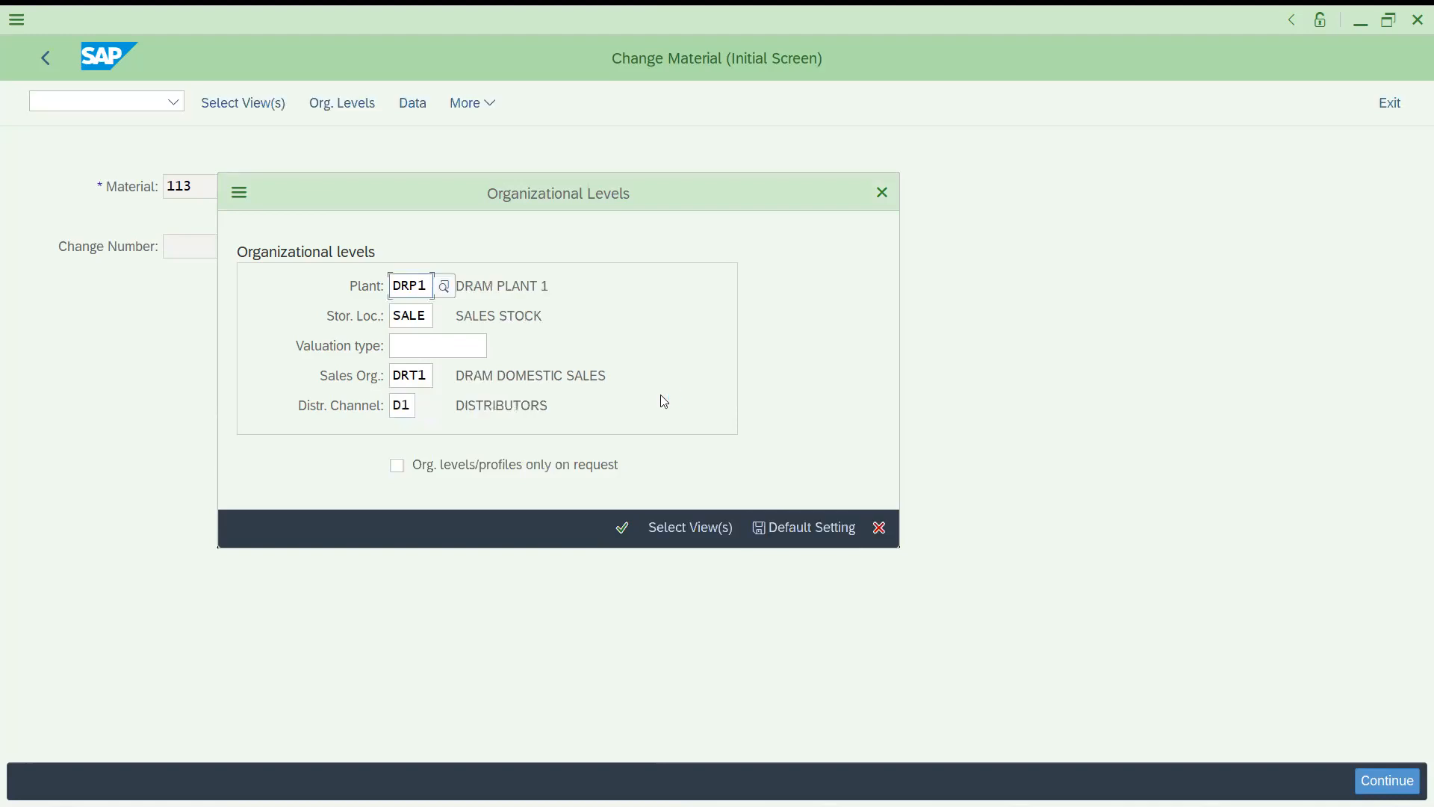
pyautogui.press('Return')
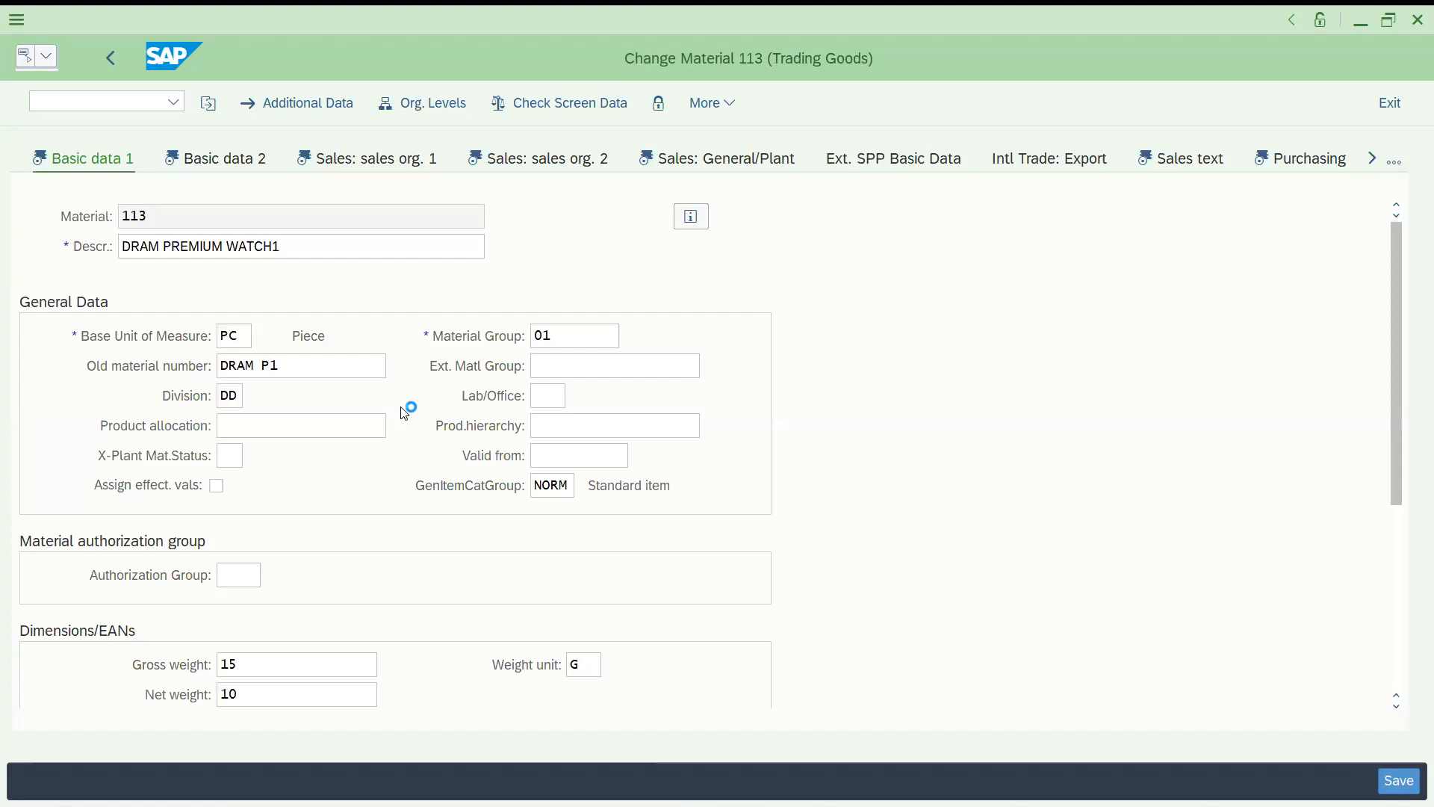
# Page through the basic and sales organization views of material 113 to Sales: General/Plant.
pyautogui.press('Return')
pyautogui.press('Return')
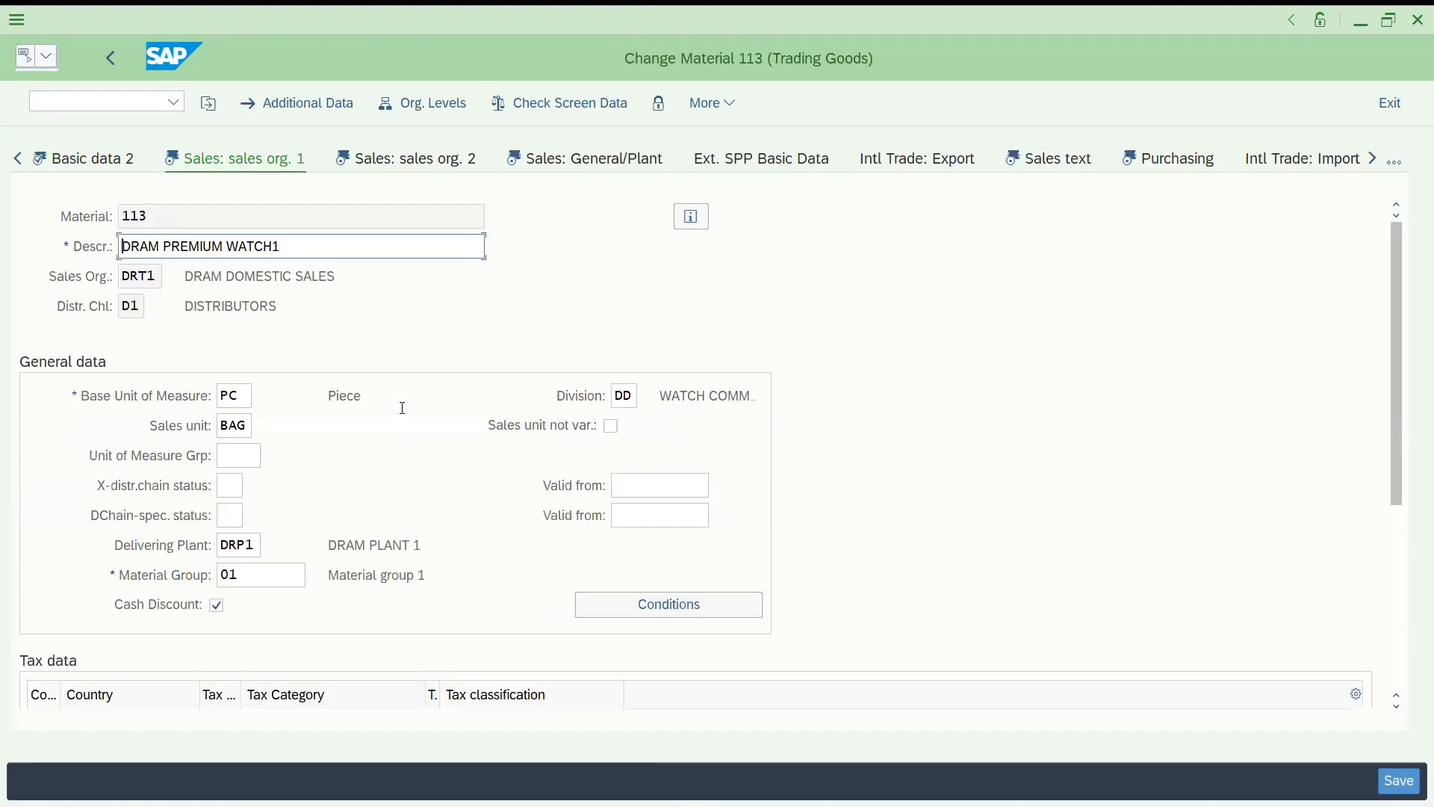
pyautogui.press('Return')
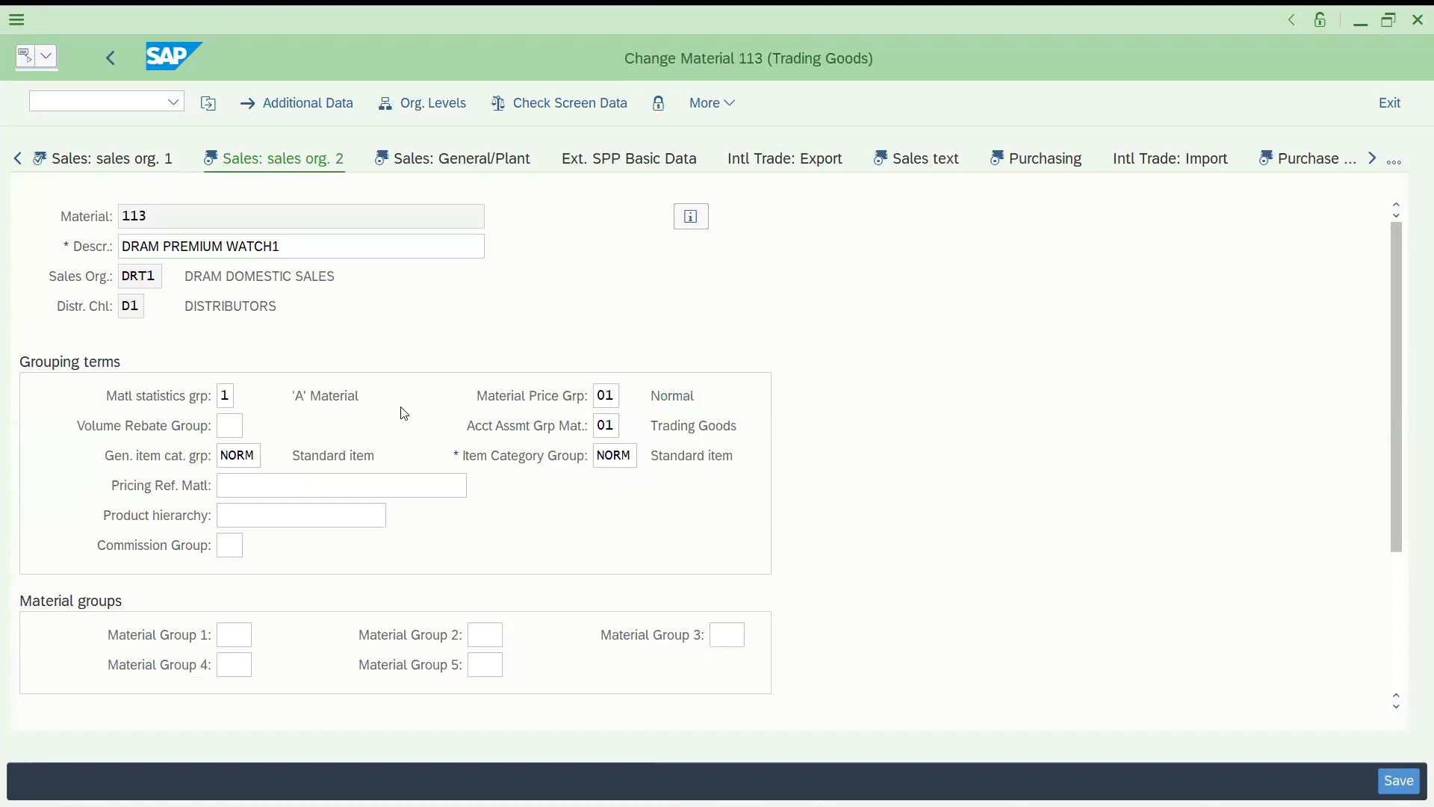
pyautogui.press('Return')
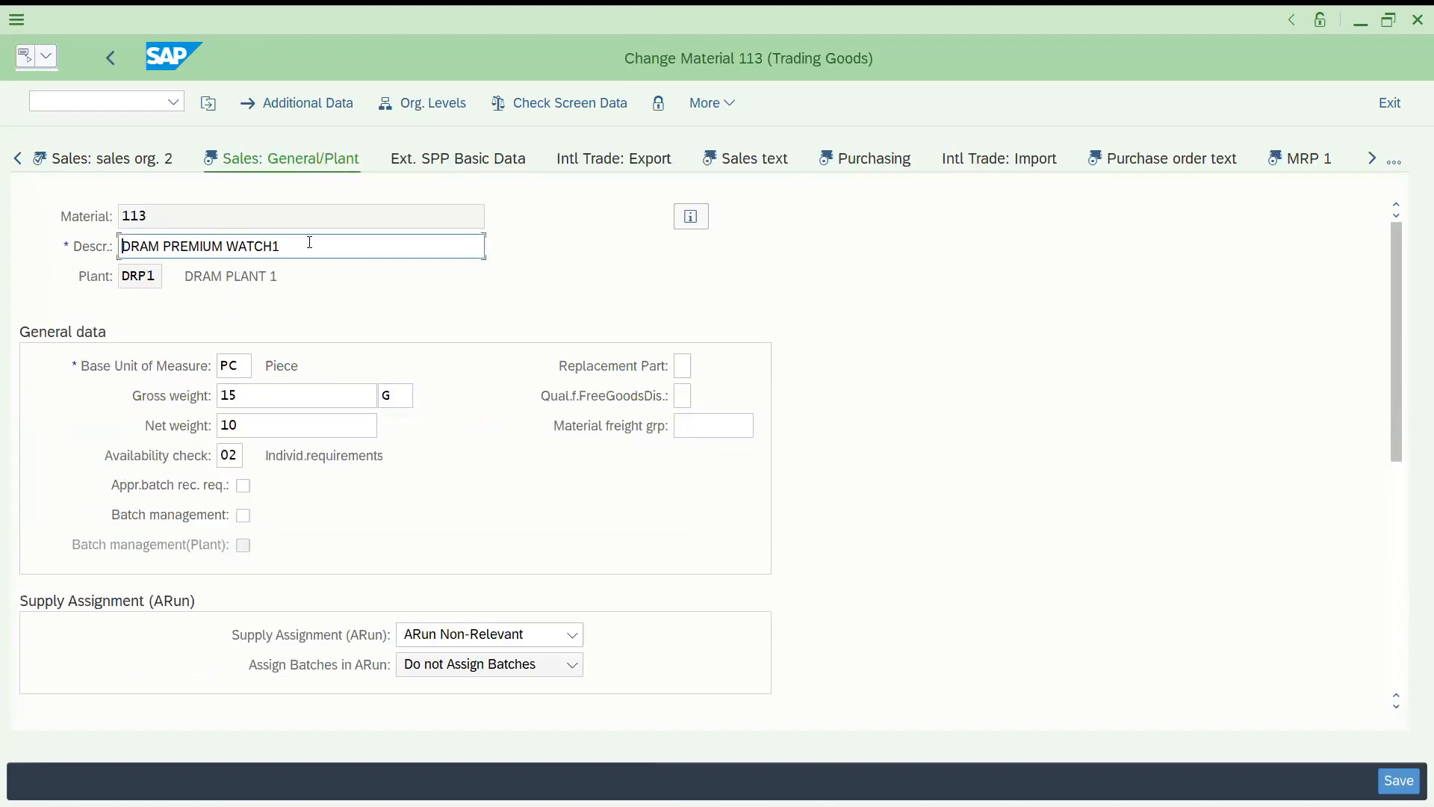
pyautogui.click(110, 163)
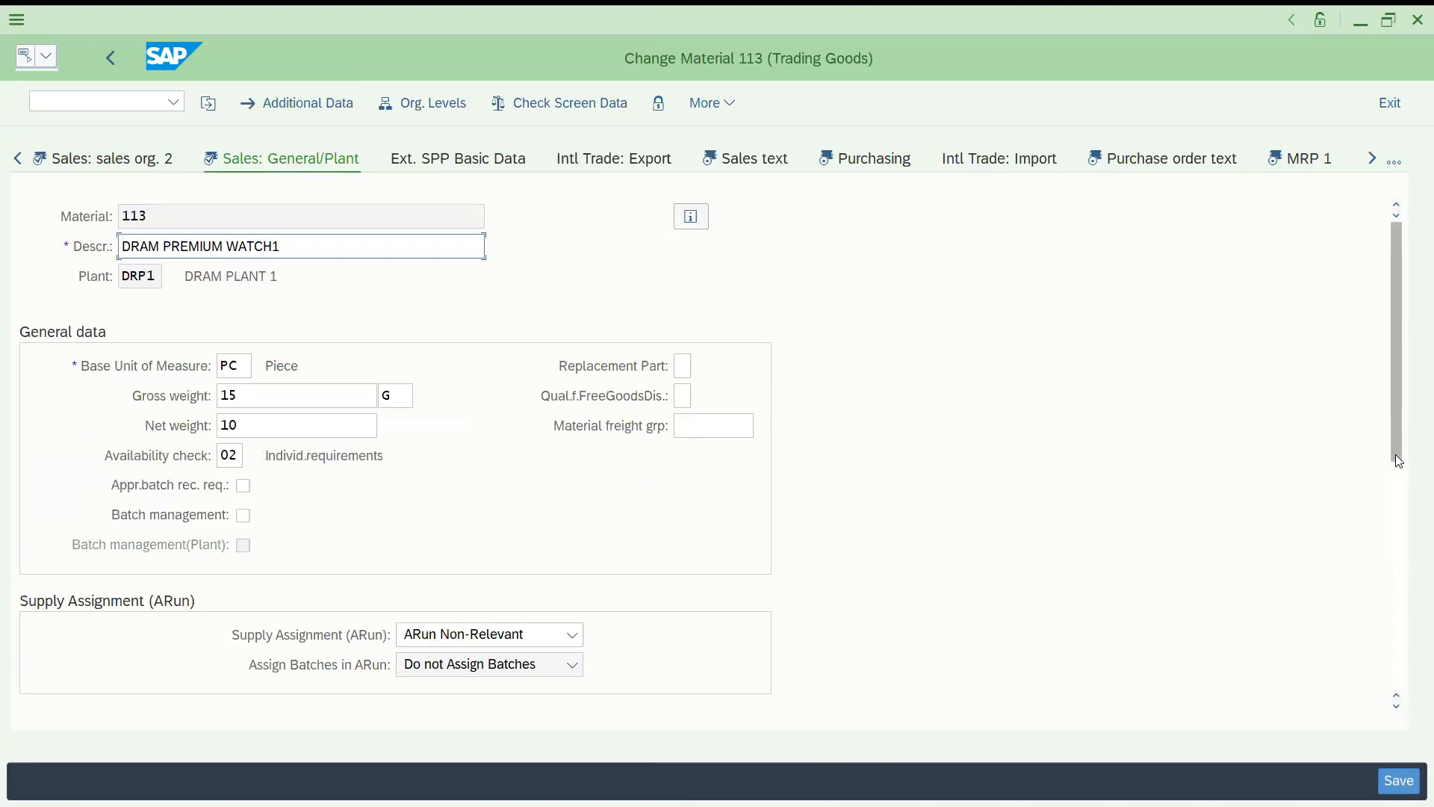
# Assign loading group ZZZZ (MANUAL) in the material's shipping data and save the material.
pyautogui.moveTo(1399, 462); pyautogui.dragTo(1399, 573)
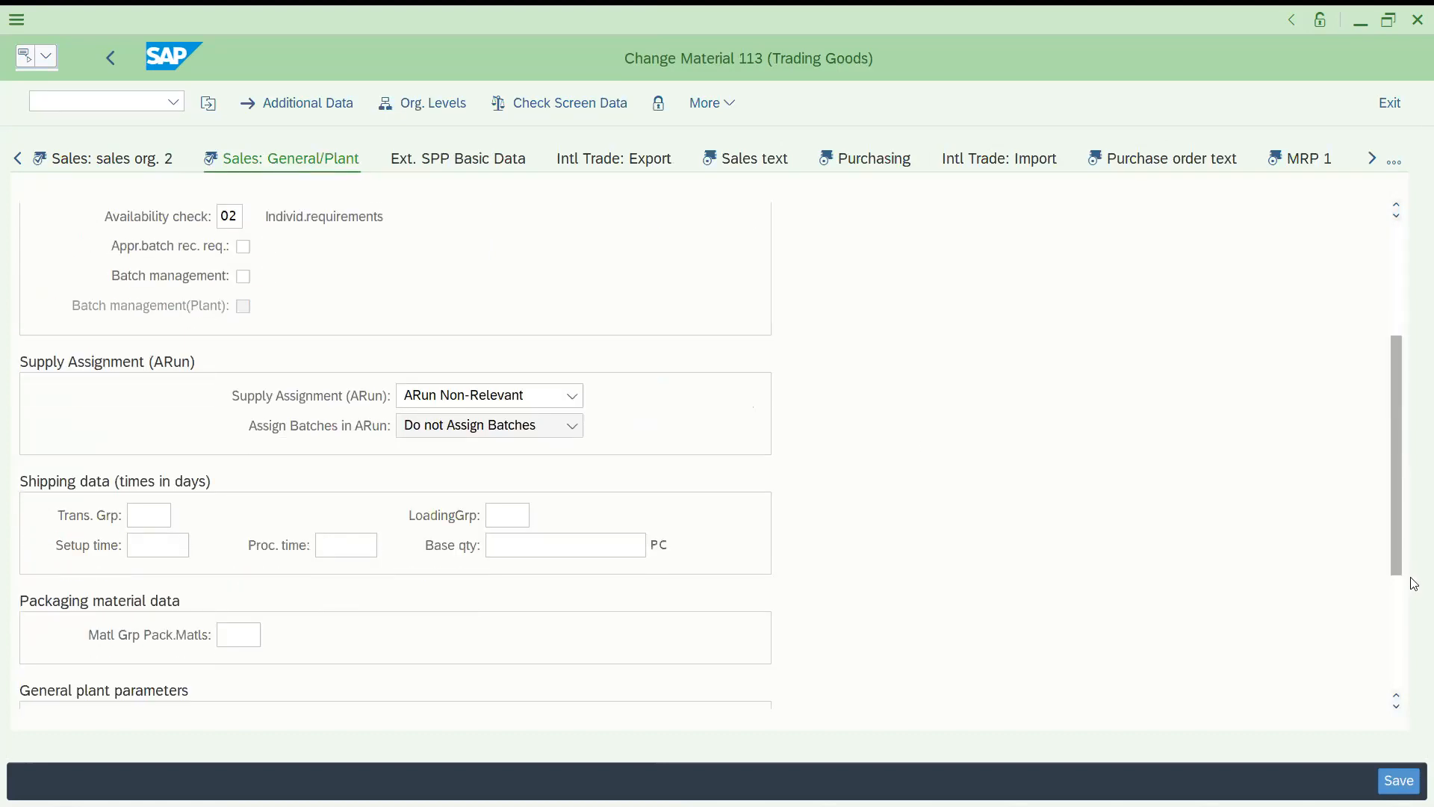
pyautogui.click(499, 514)
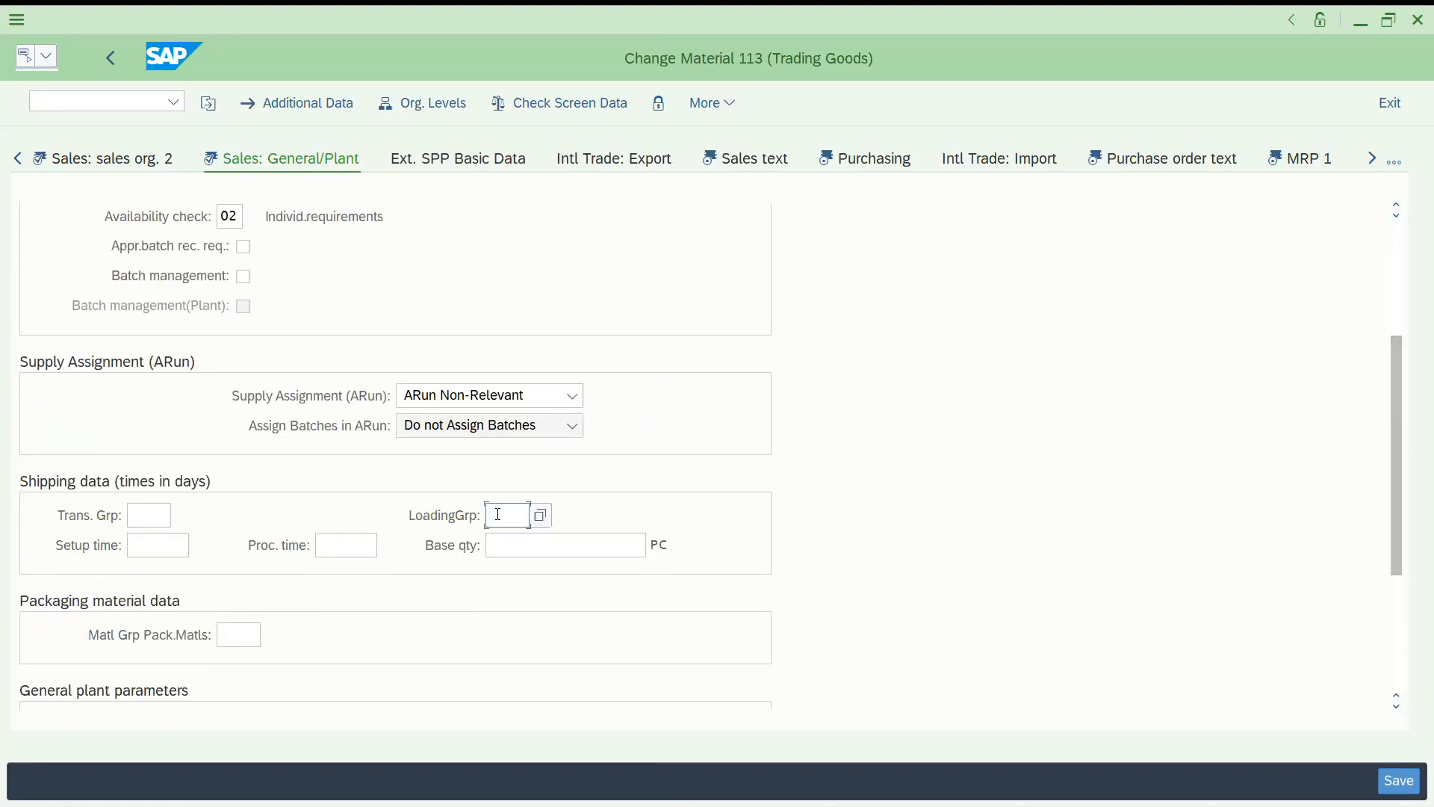
pyautogui.click(540, 516)
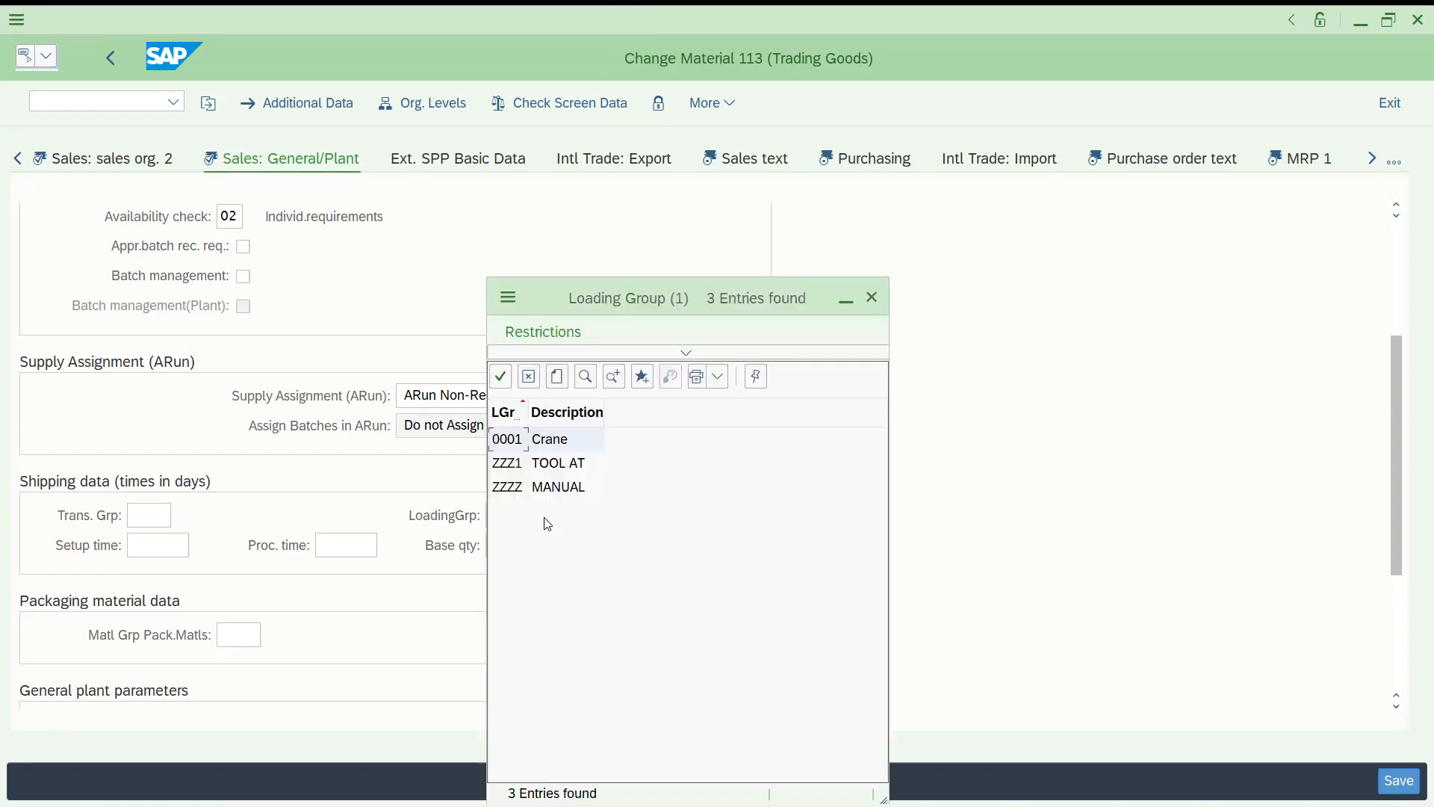
pyautogui.click(512, 493)
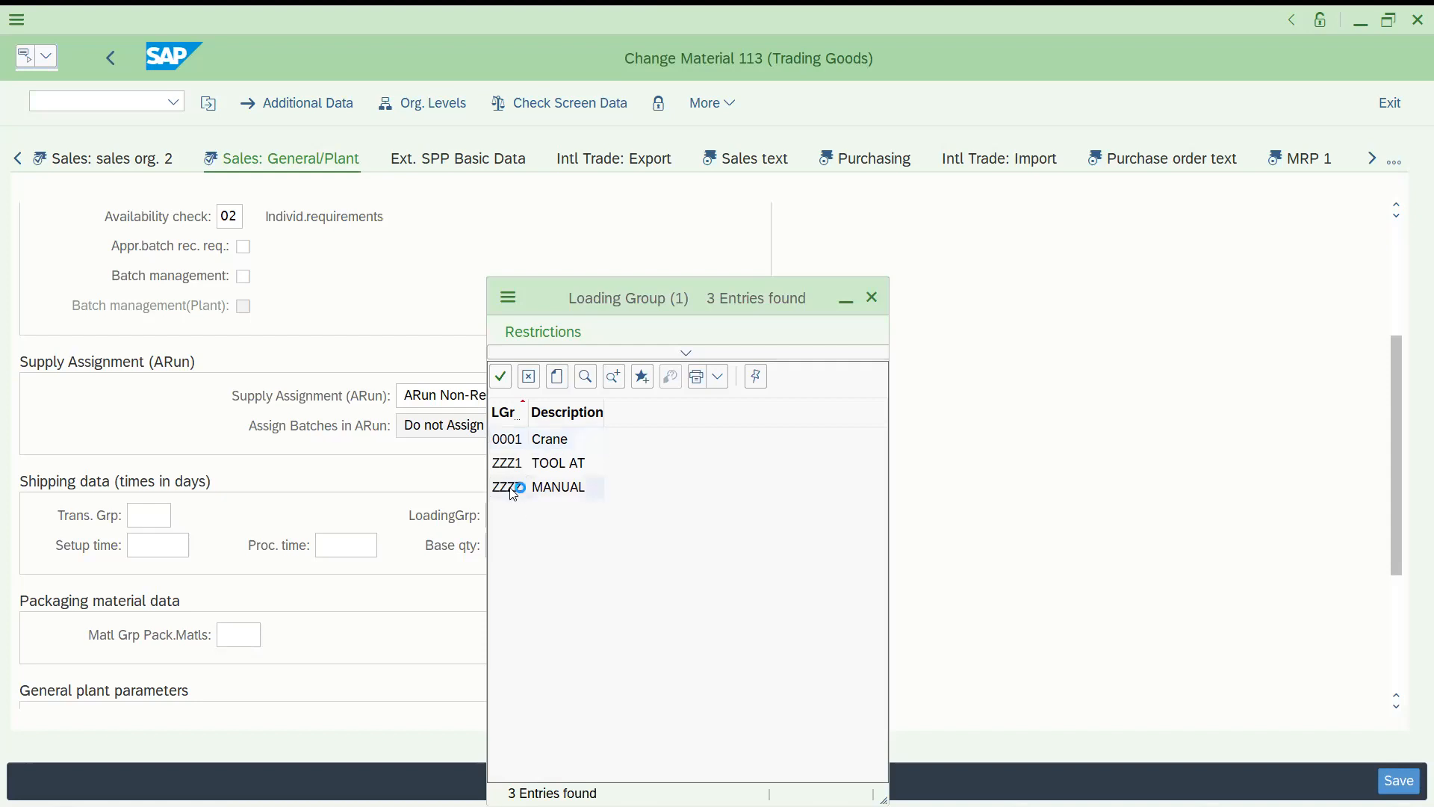
pyautogui.doubleClick(512, 493)
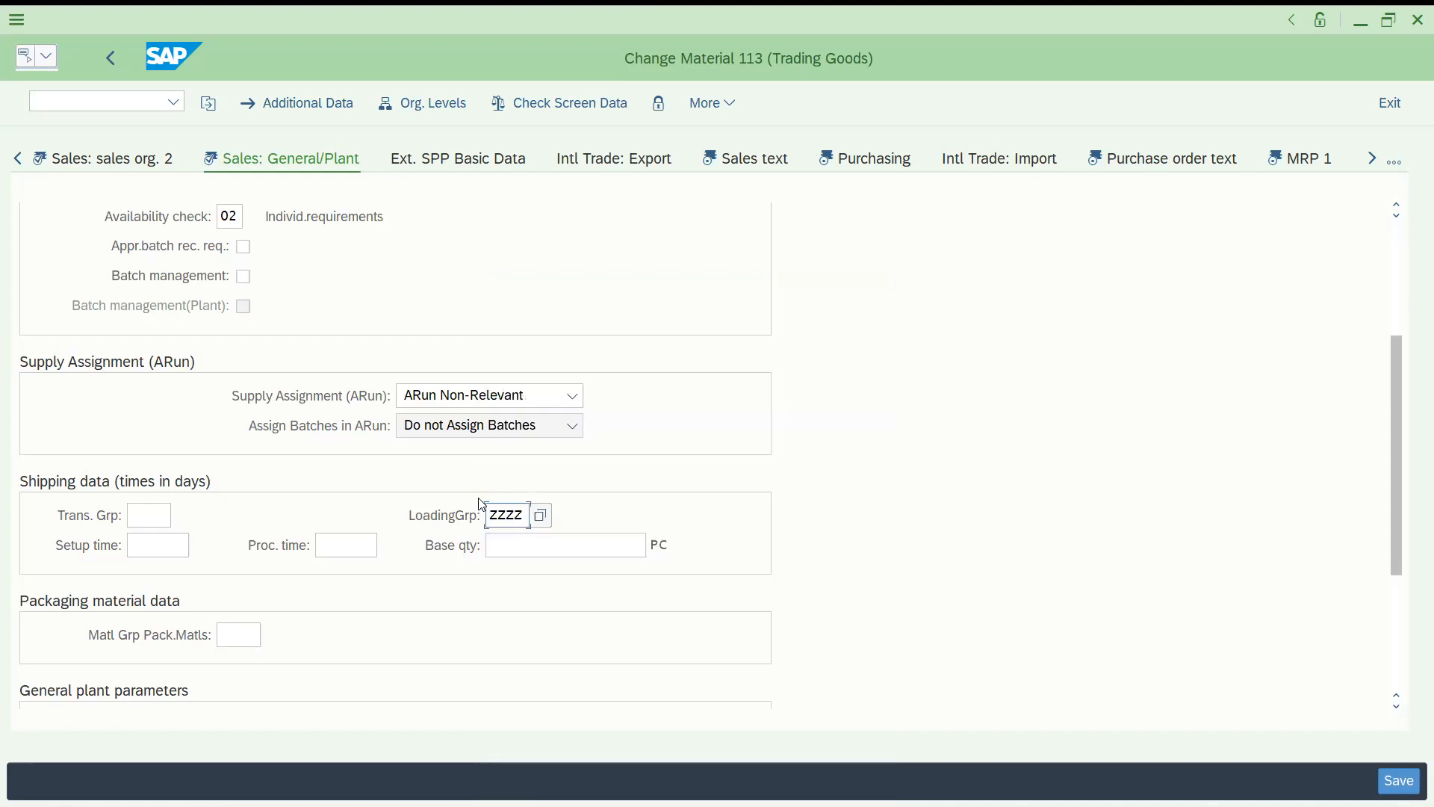
pyautogui.click(1399, 779)
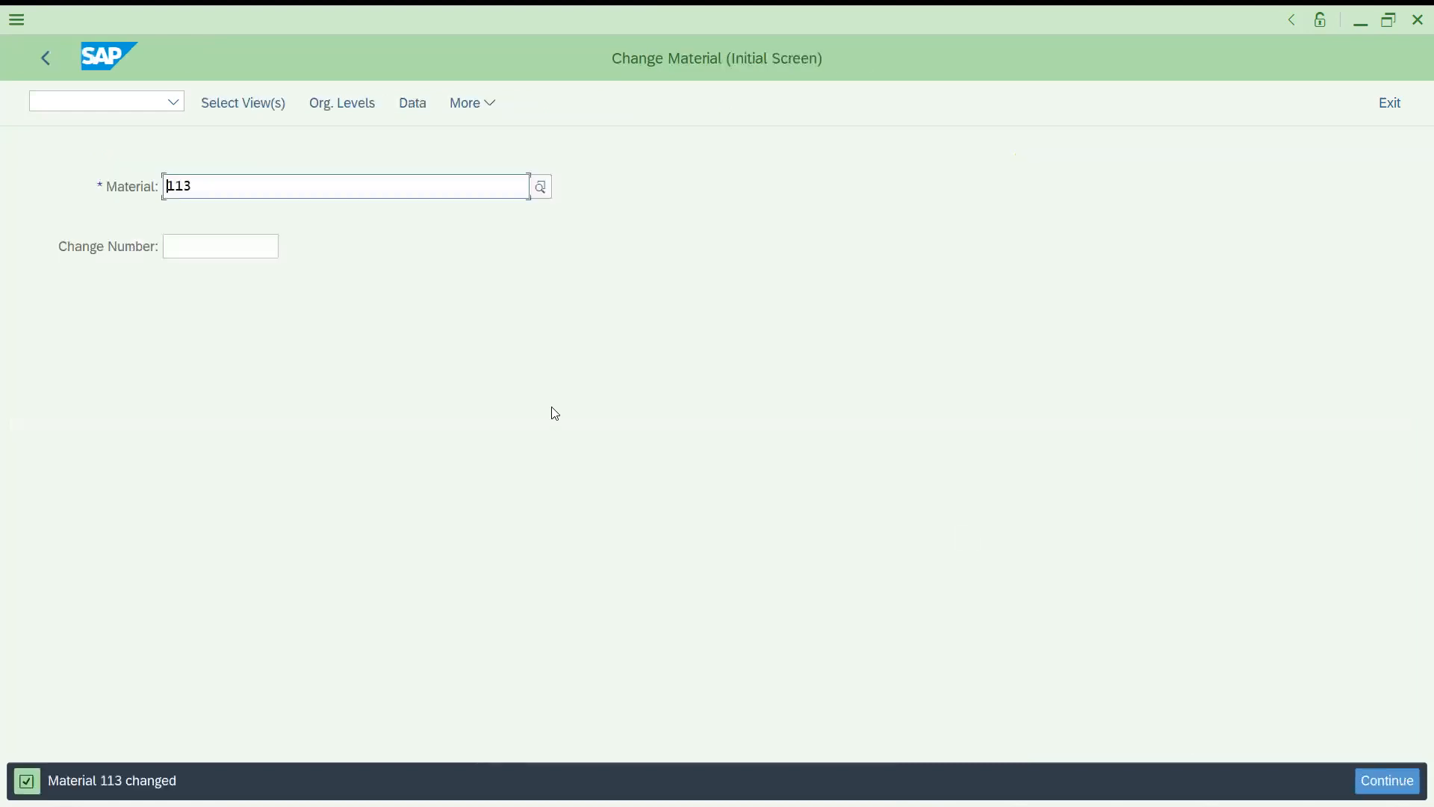
# Switch to the Create Sales Documents transaction and continue with order type OR for sales area DRT1/D1/DD.
pyautogui.click(113, 99)
pyautogui.write('/NVA0')
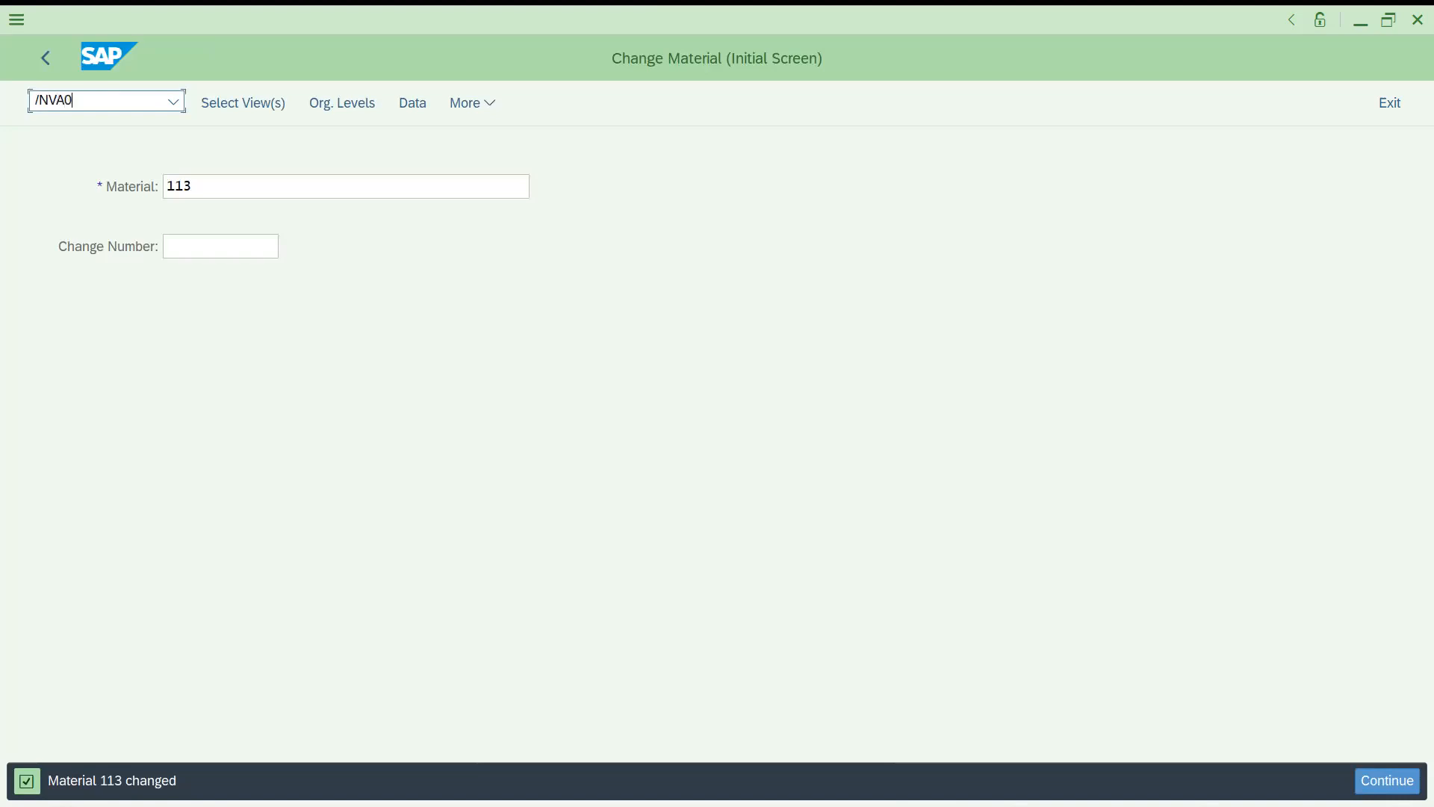
pyautogui.press('Return')
pyautogui.press('Return')
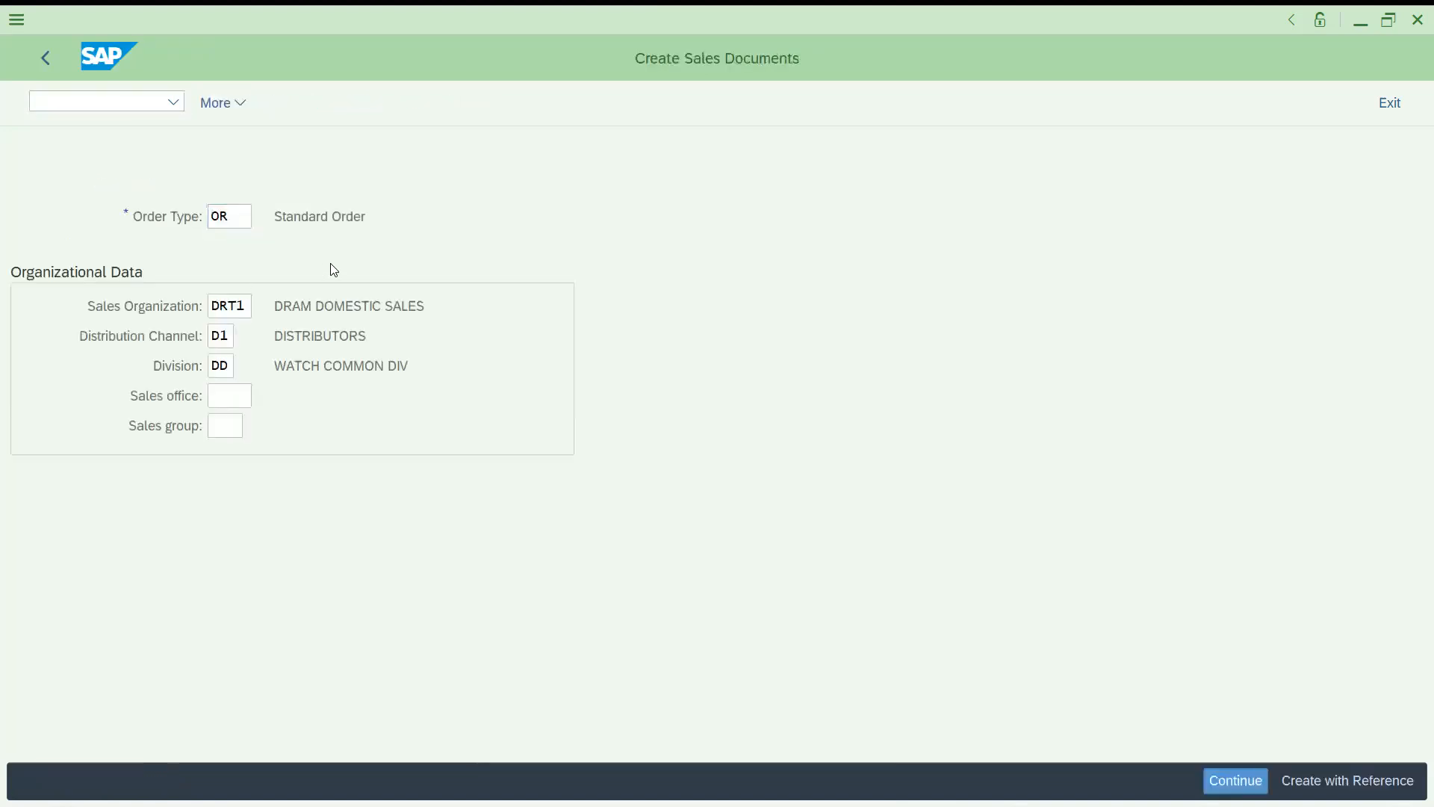
# Enter KING WATCH LTD as the sold-to party and sqwq as the customer reference of the standard order.
pyautogui.press('space')
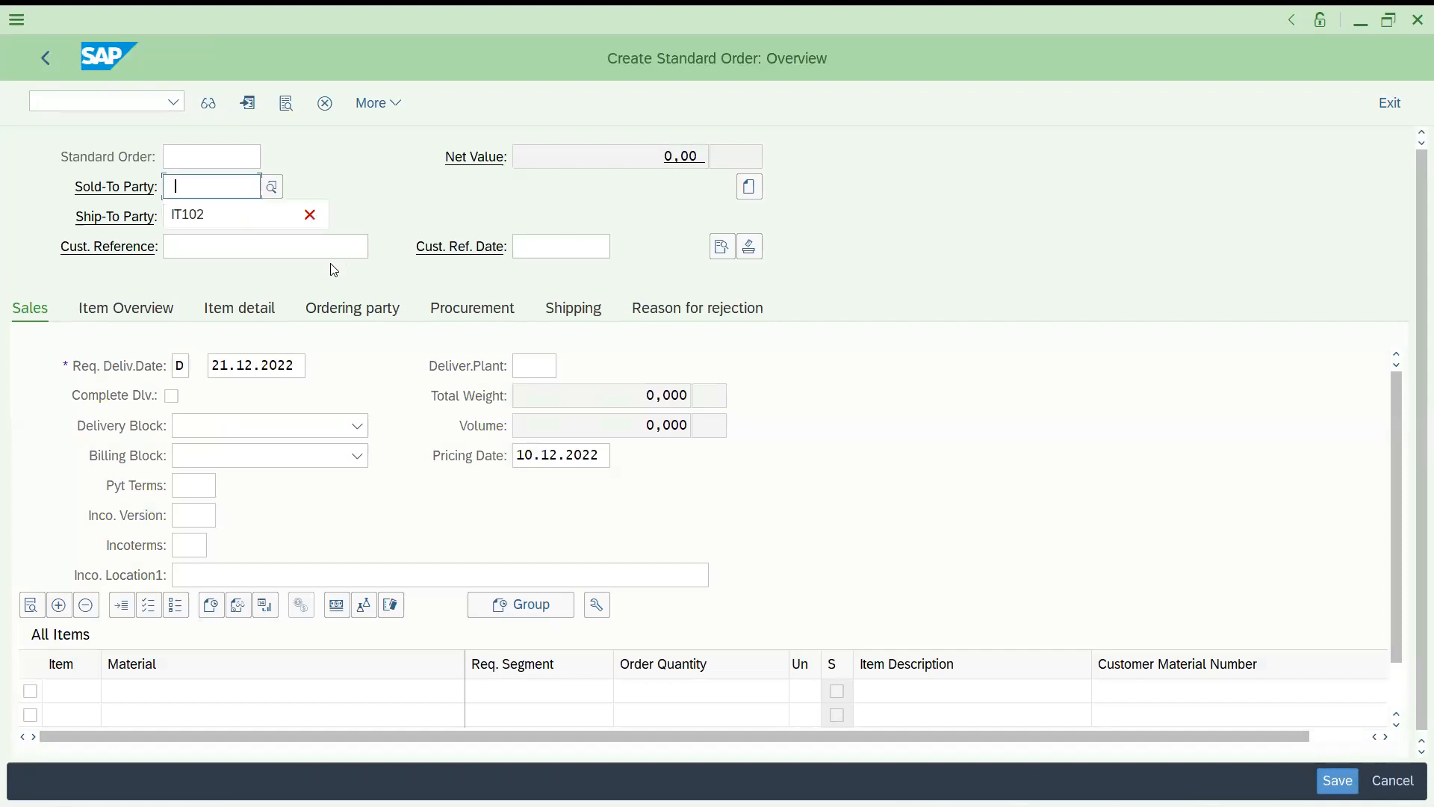
pyautogui.press('Down')
pyautogui.press('Return')
pyautogui.press('Return')
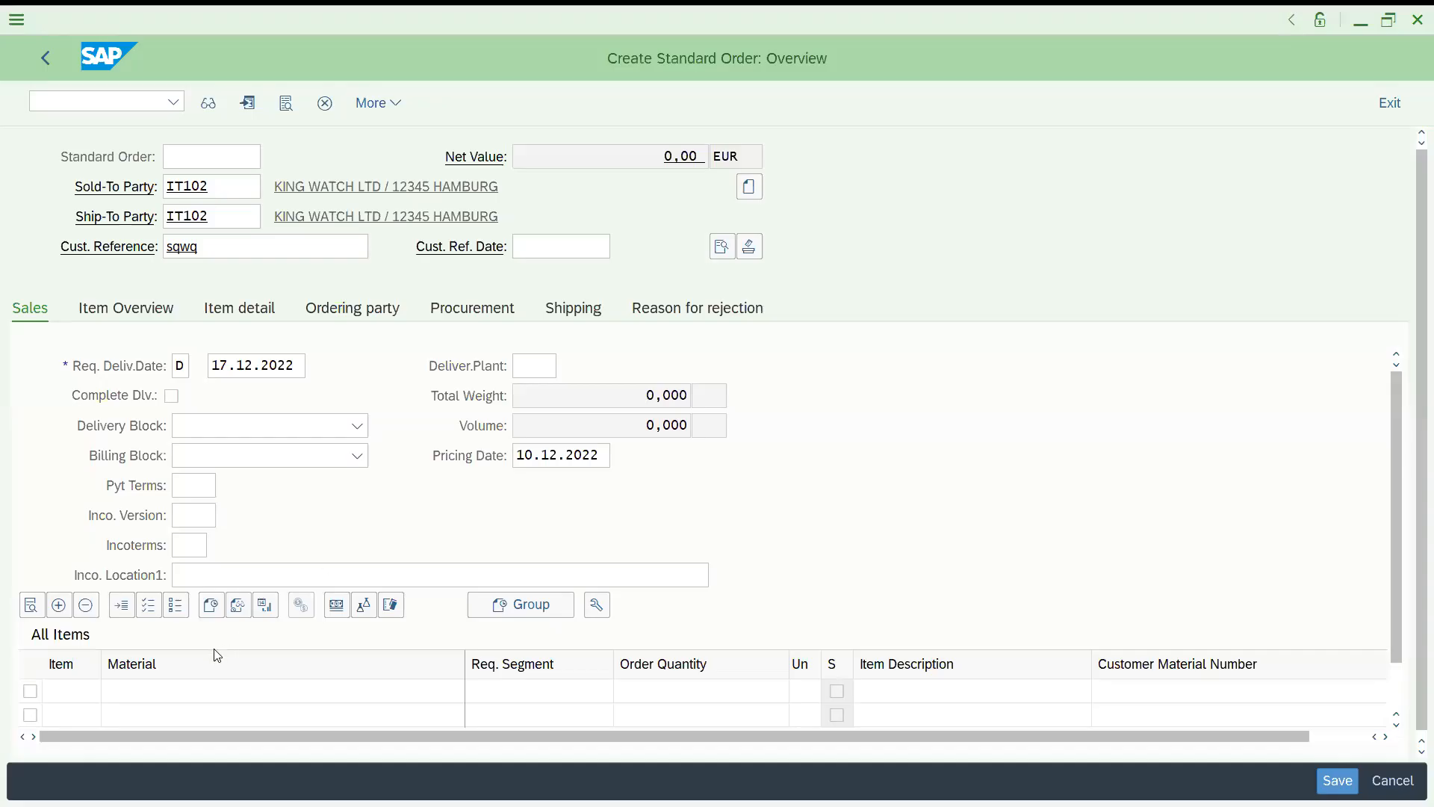
# Add an order item for material 113 with an order quantity of 1.
pyautogui.click(202, 685)
pyautogui.write('113')
pyautogui.press('Tab')
pyautogui.press('Tab')
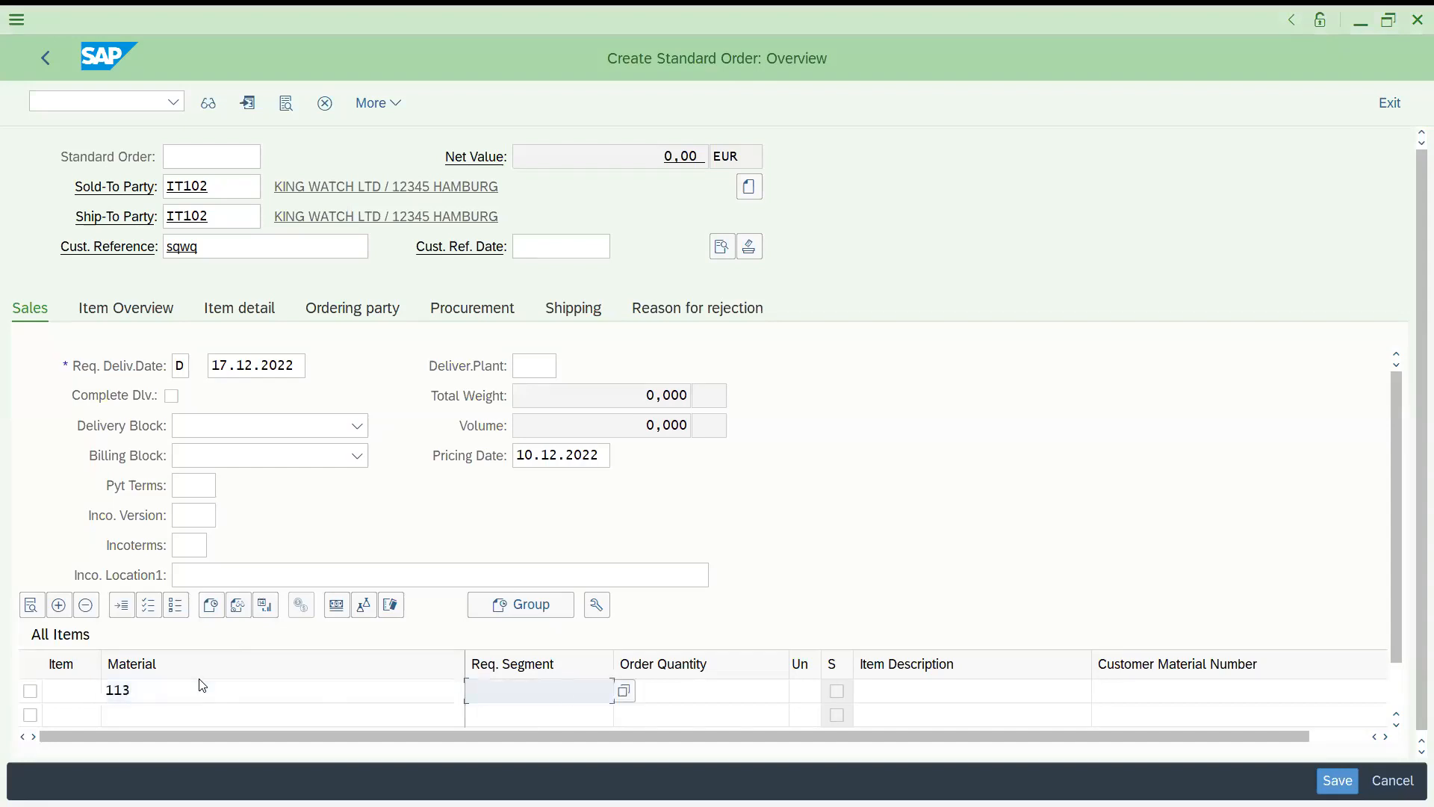
pyautogui.write('1')
pyautogui.press('Return')
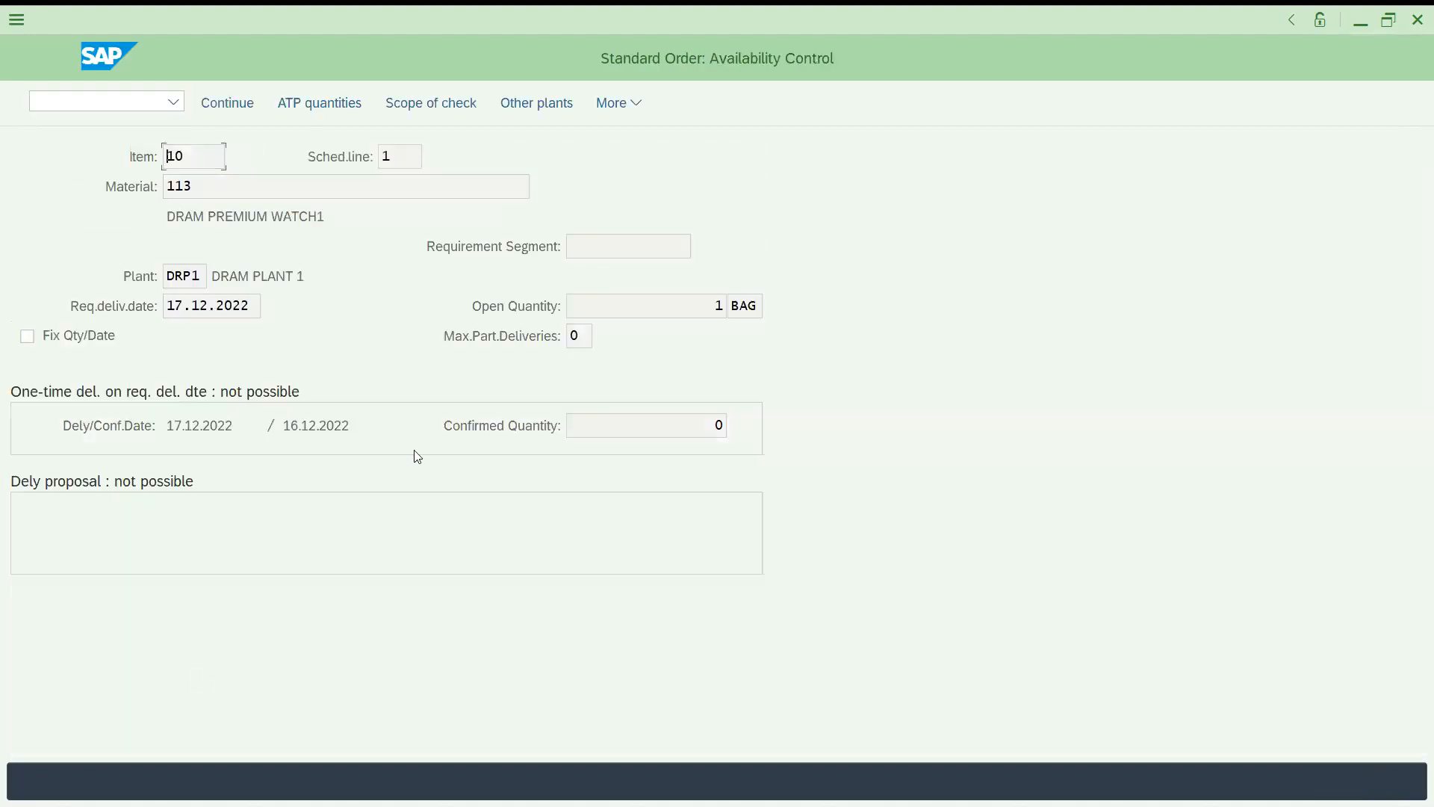
# Continue past the availability control and open the shipping data of order item 10 for material 113.
pyautogui.click(228, 105)
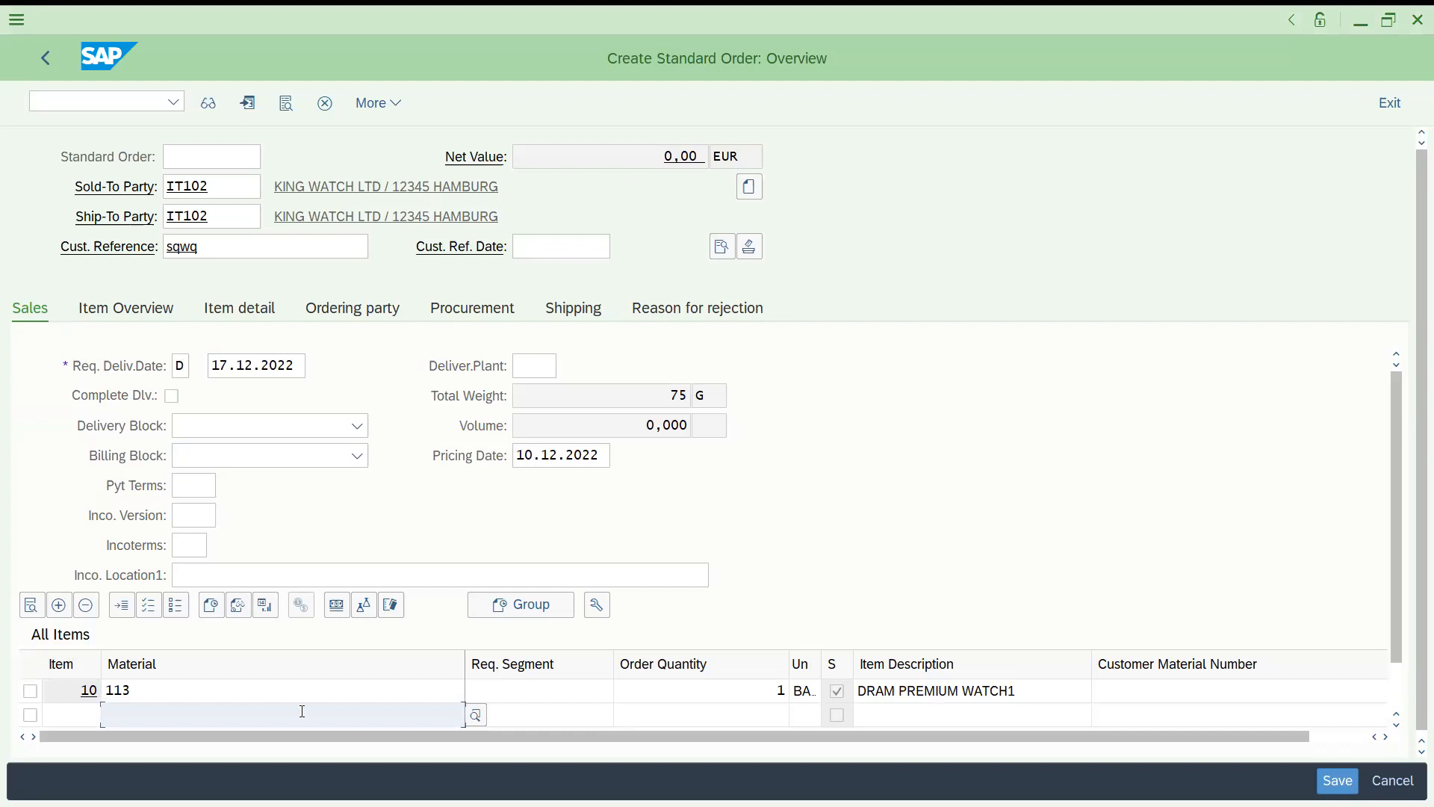
pyautogui.click(305, 691)
pyautogui.doubleClick(304, 693)
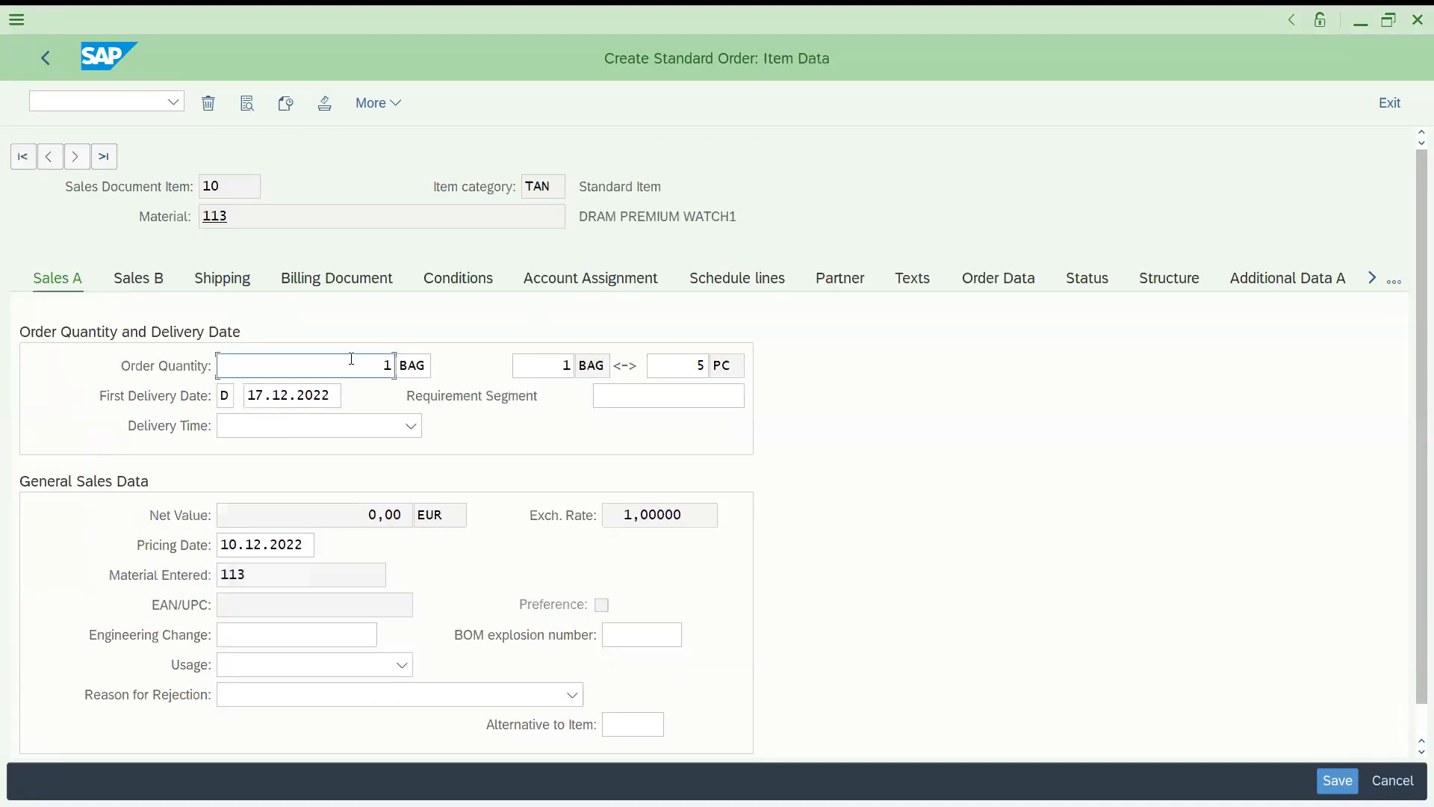
pyautogui.click(224, 284)
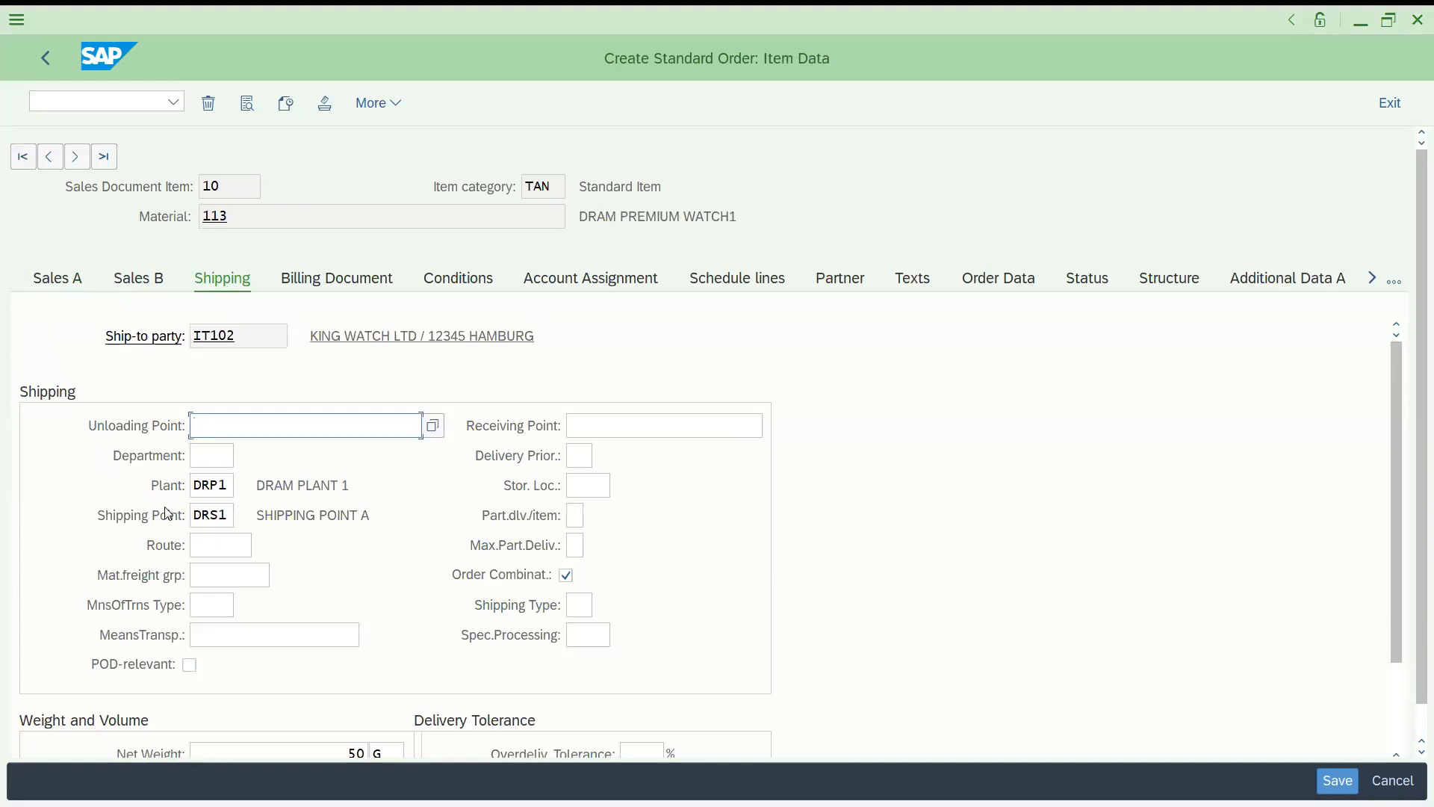
# Examine the item's plant and the permitted shipping point values, keep the current entry and return to the order overview.
pyautogui.click(221, 482)
pyautogui.click(219, 515)
pyautogui.click(242, 517)
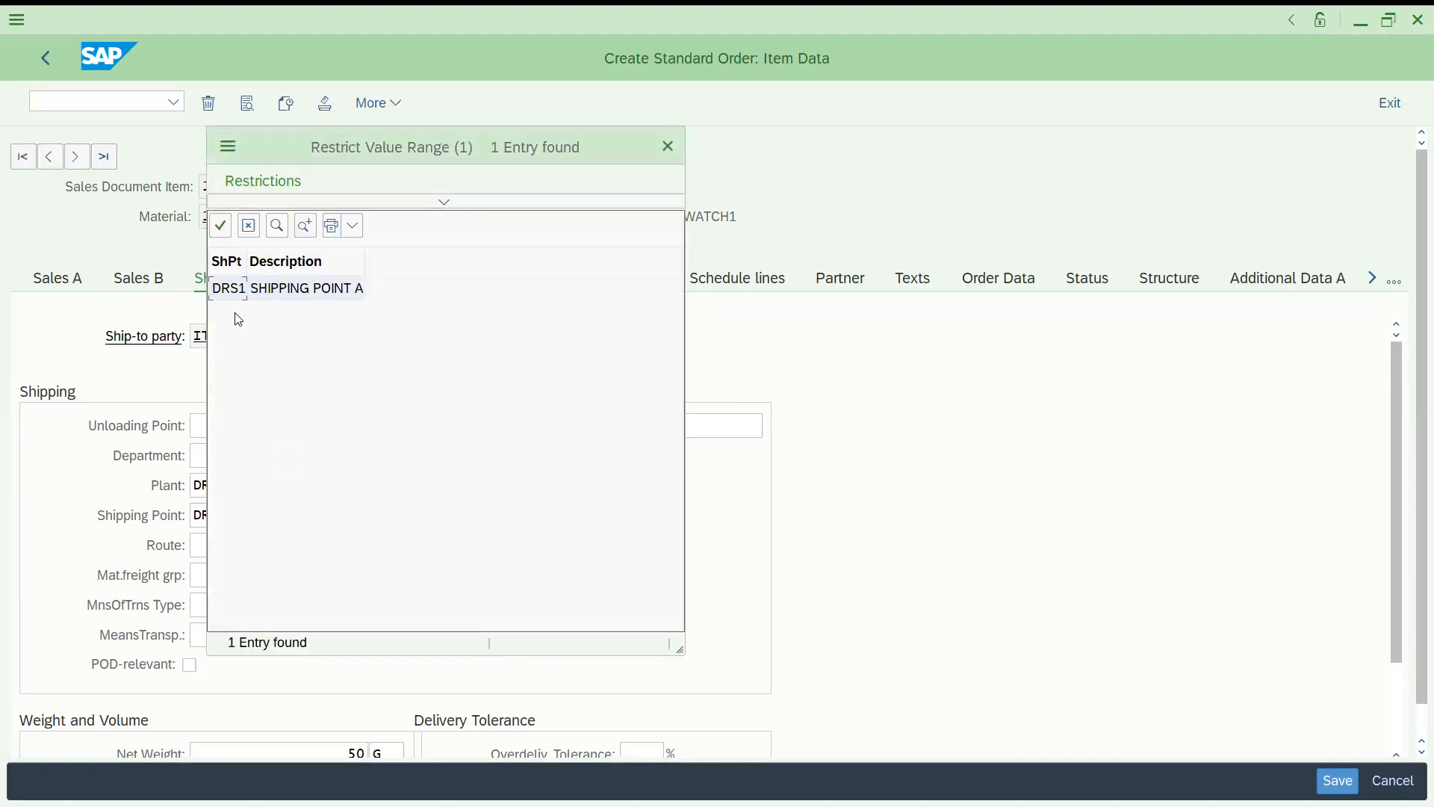
pyautogui.click(669, 145)
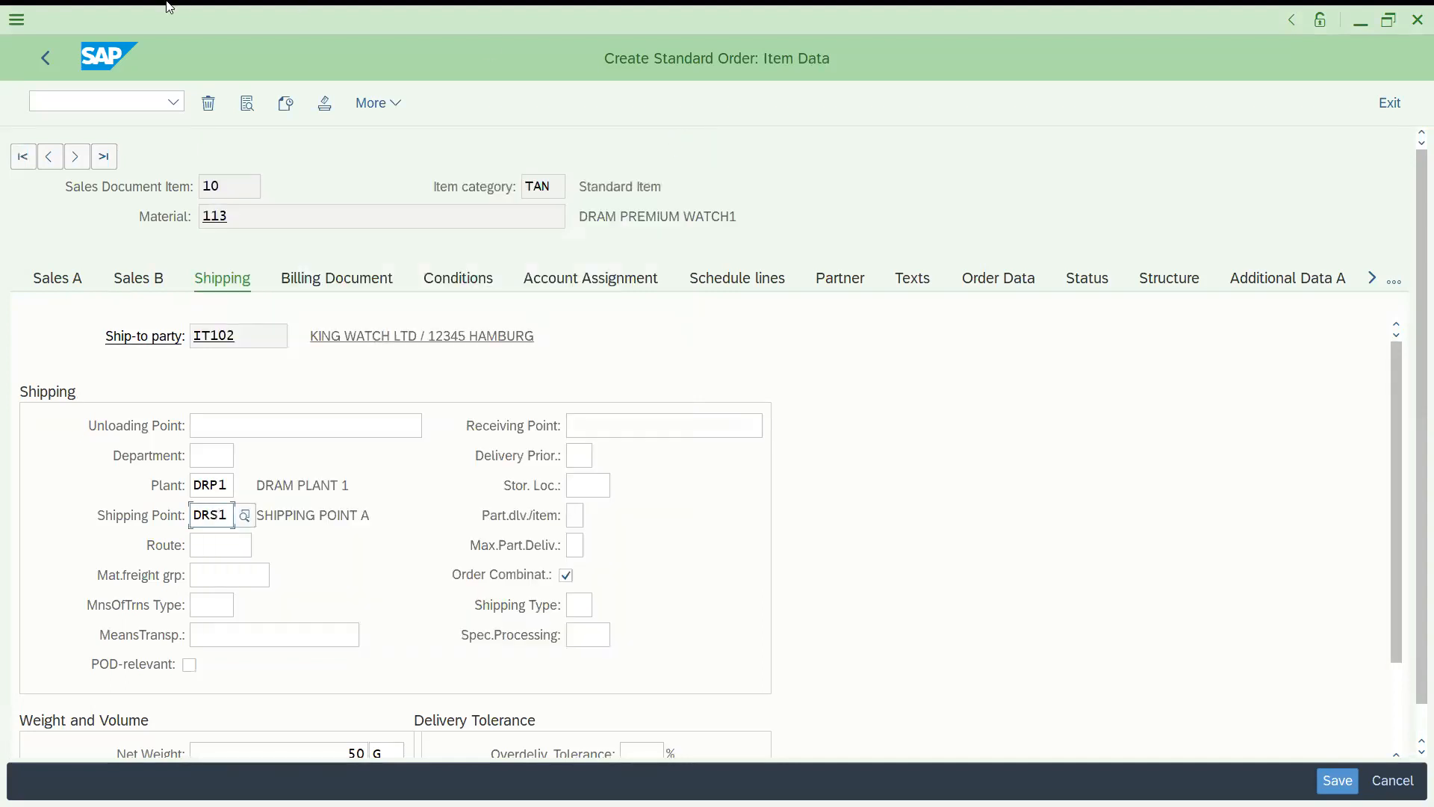
pyautogui.click(52, 57)
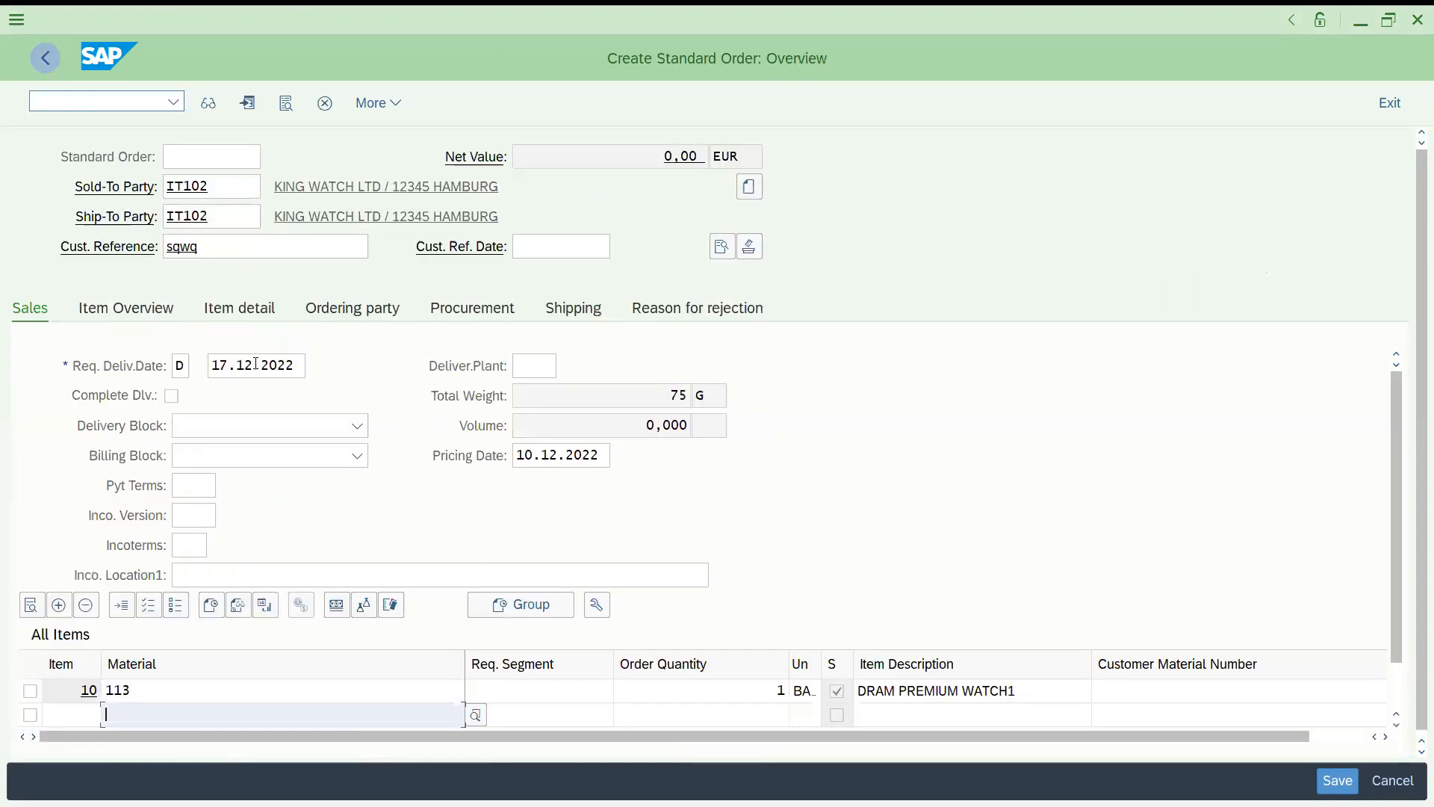